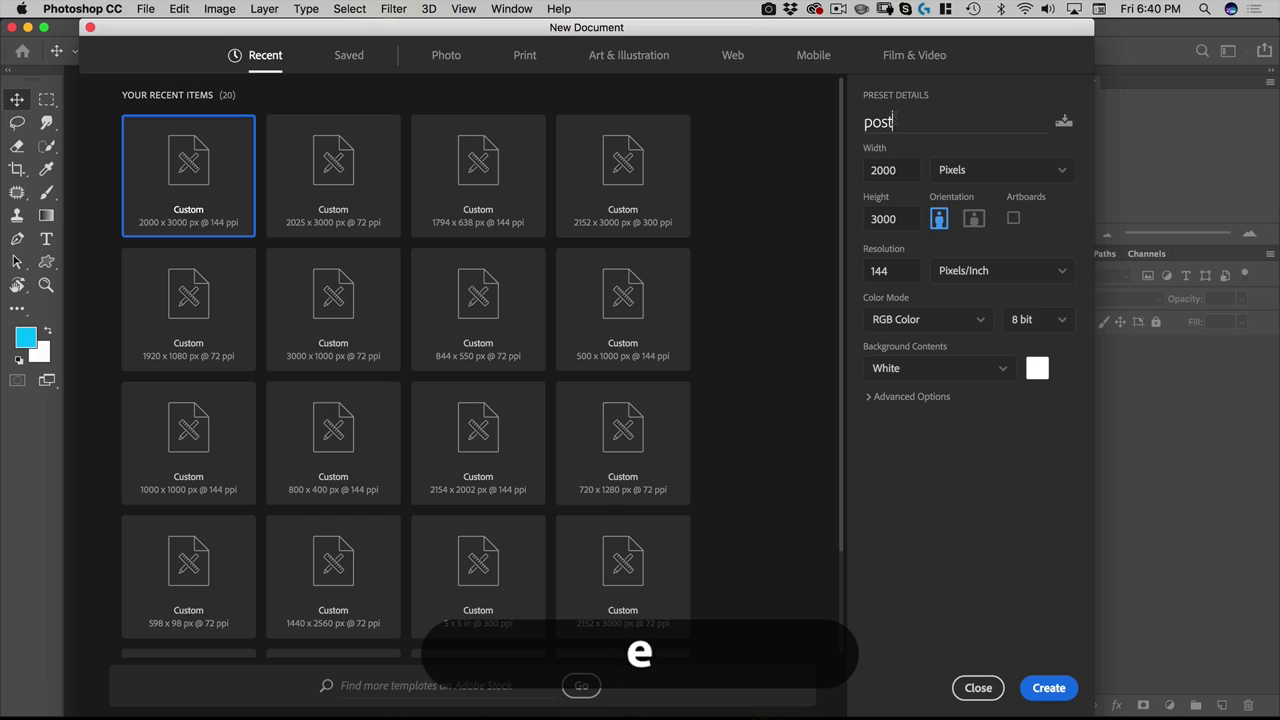
Create the 2000 x 3000 px poster document at 144 pixels/inch with black background contents.
click(885, 168)
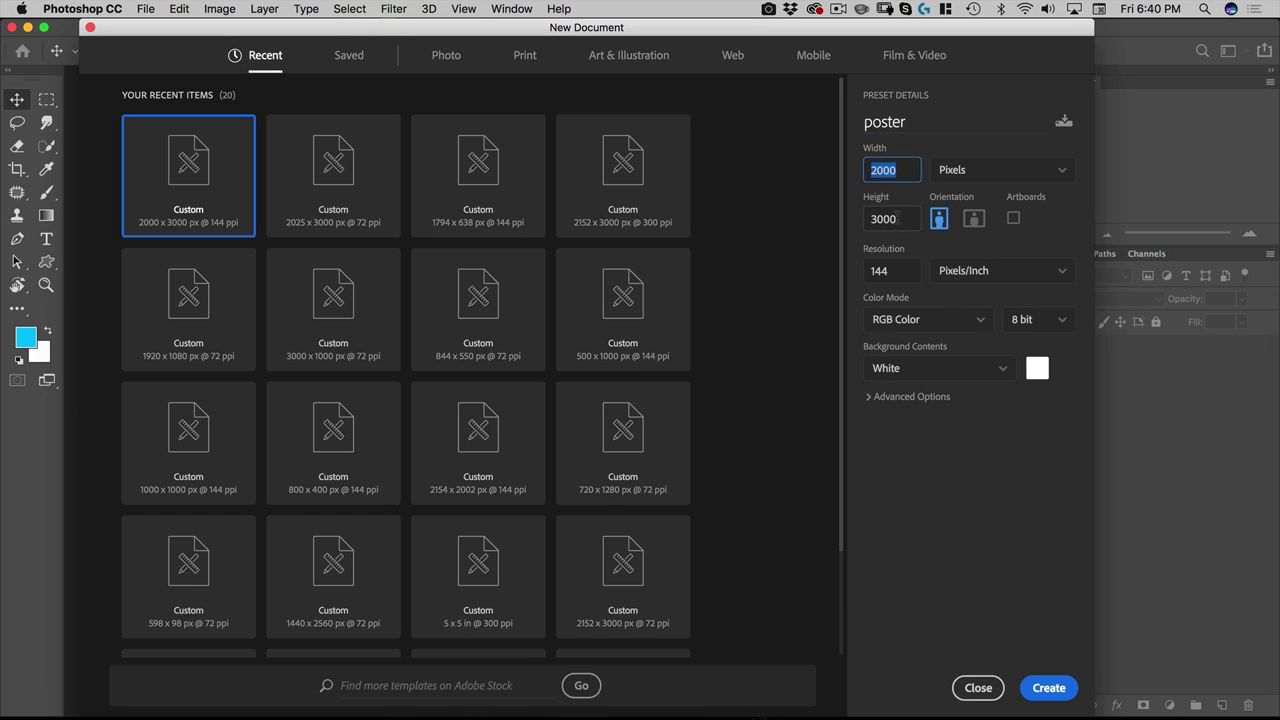
click(893, 271)
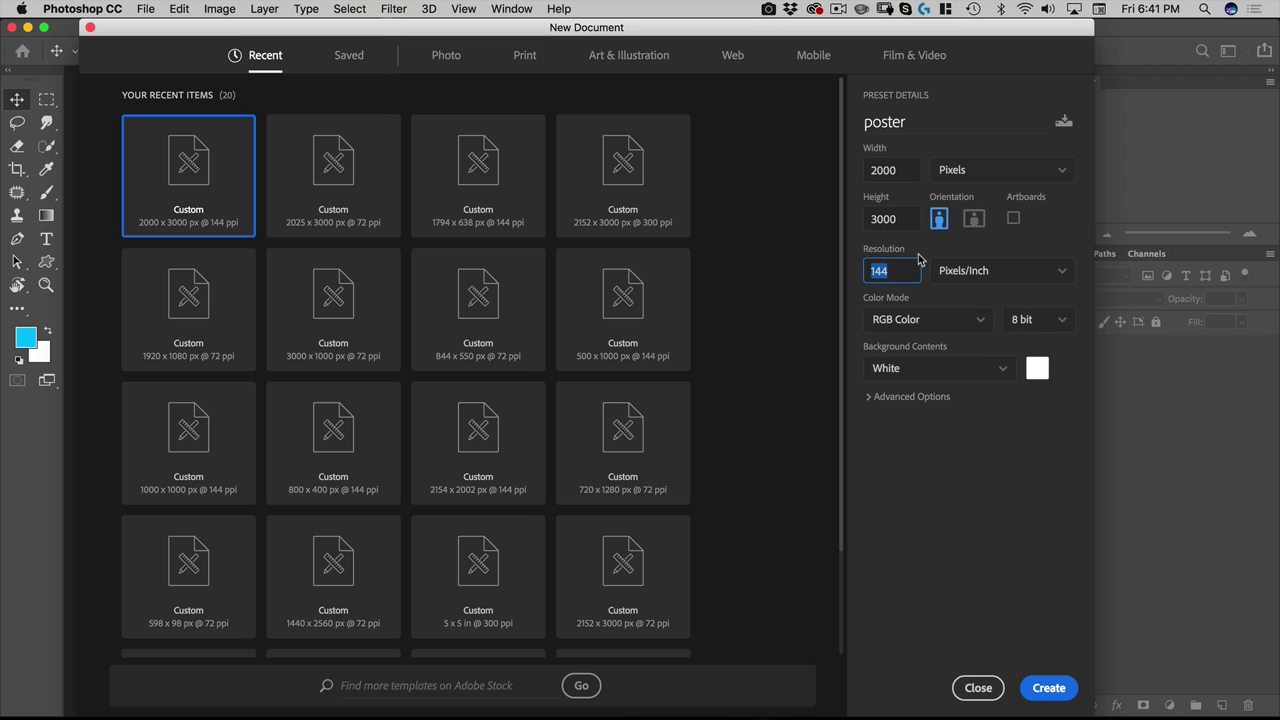
click(922, 370)
click(911, 427)
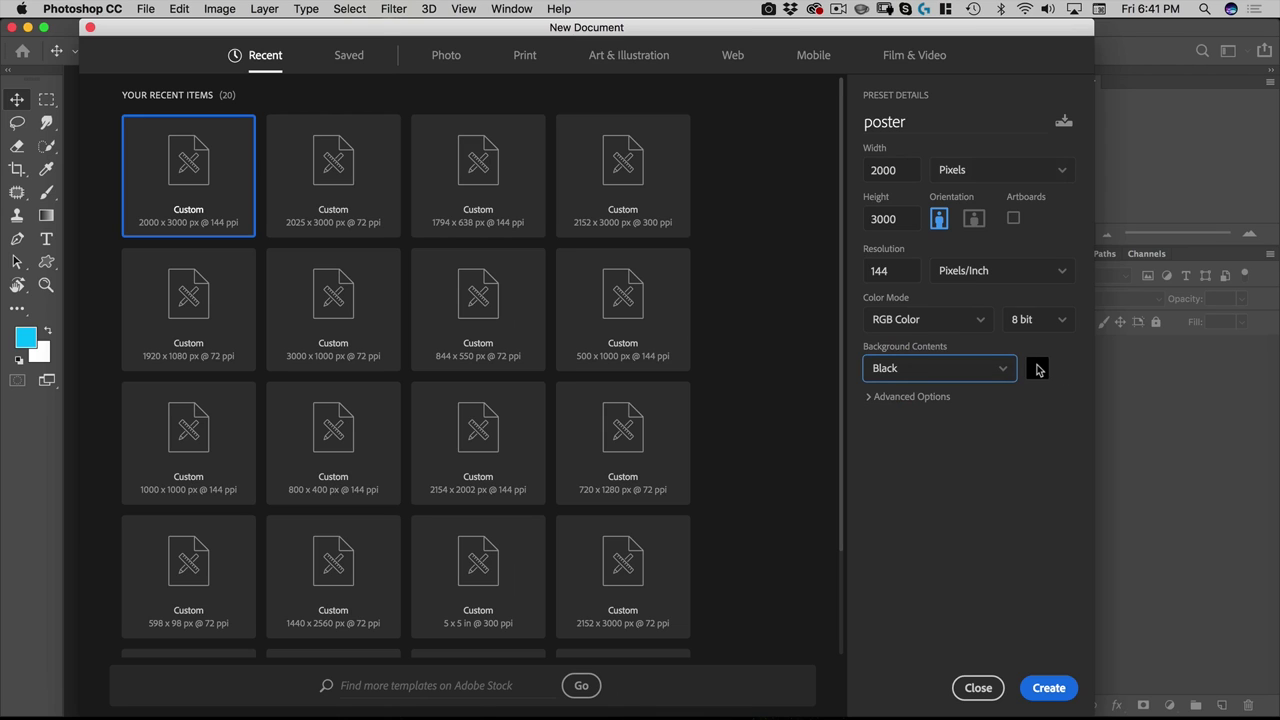
click(1044, 690)
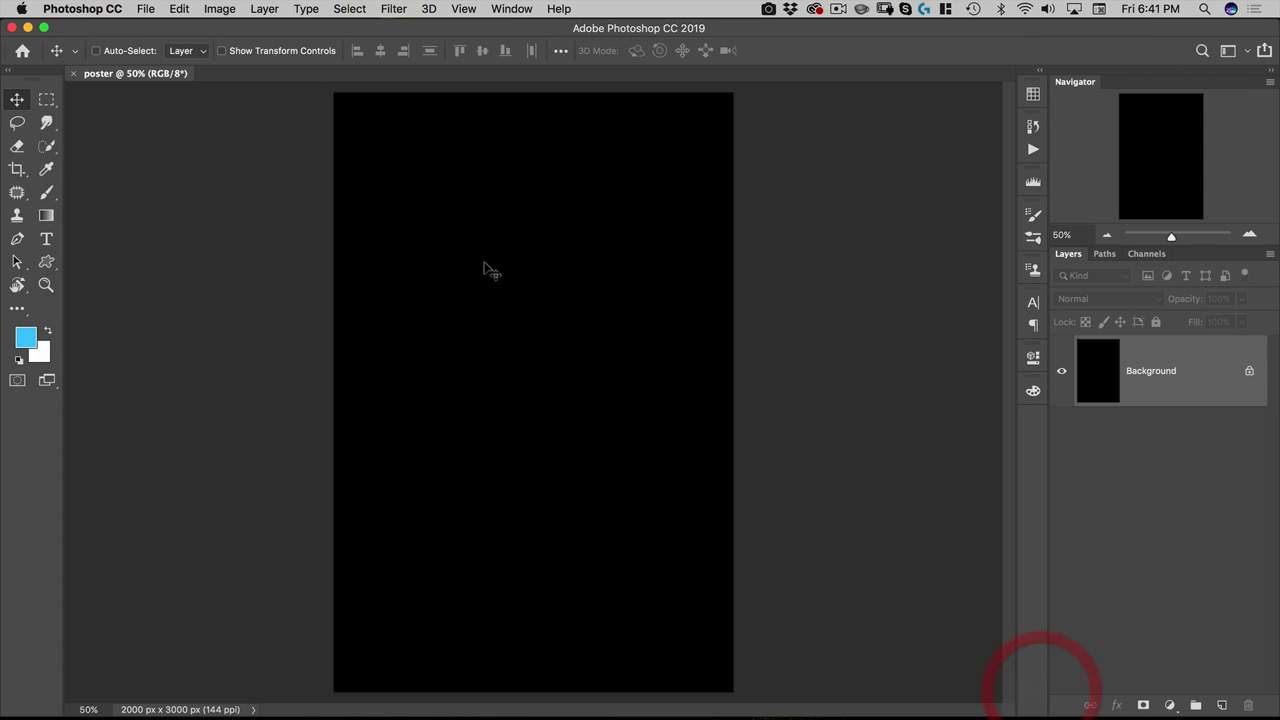
Start a new guide layout from the Default preset, with 2 columns and an empty gutter.
click(463, 9)
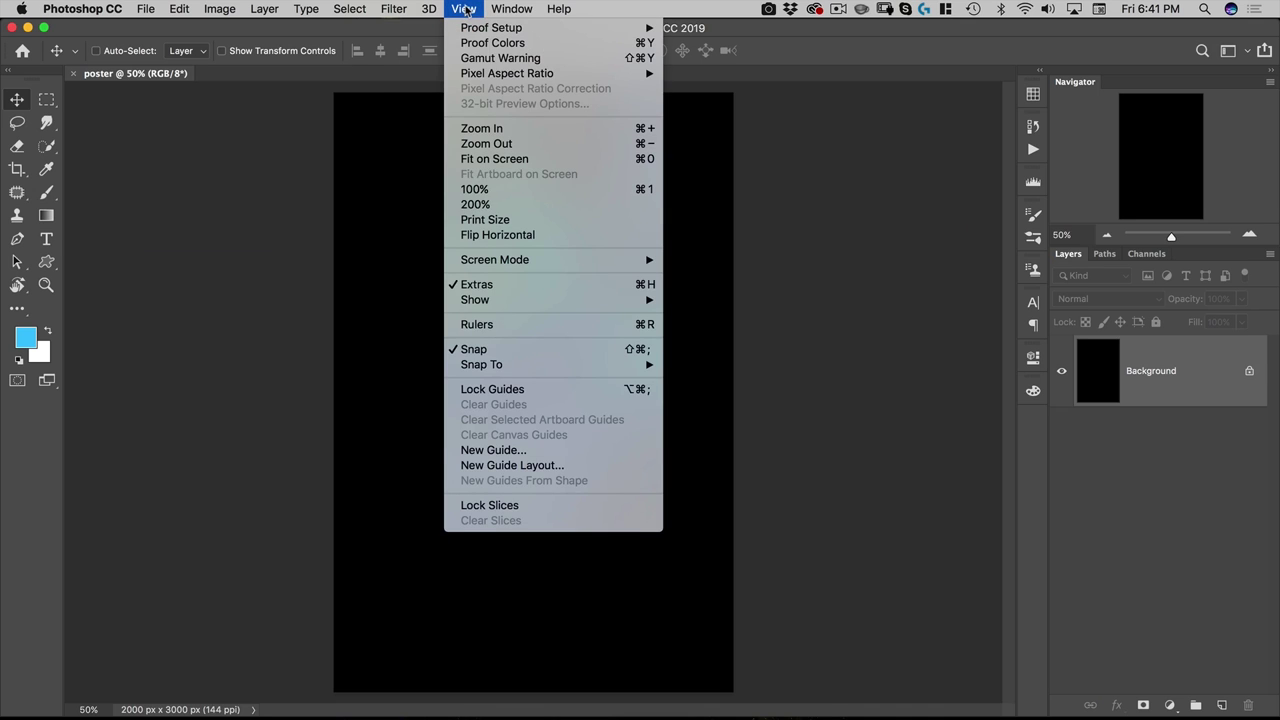
click(510, 465)
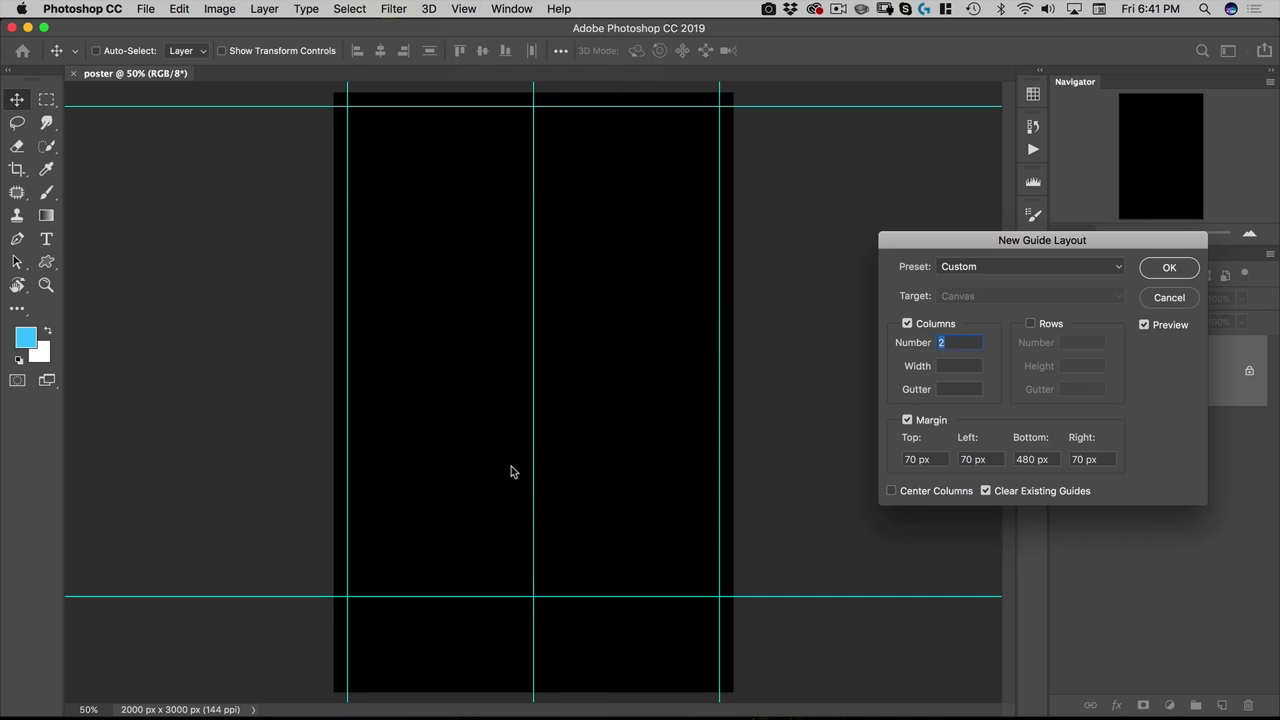
drag(955, 247, 736, 240)
click(754, 261)
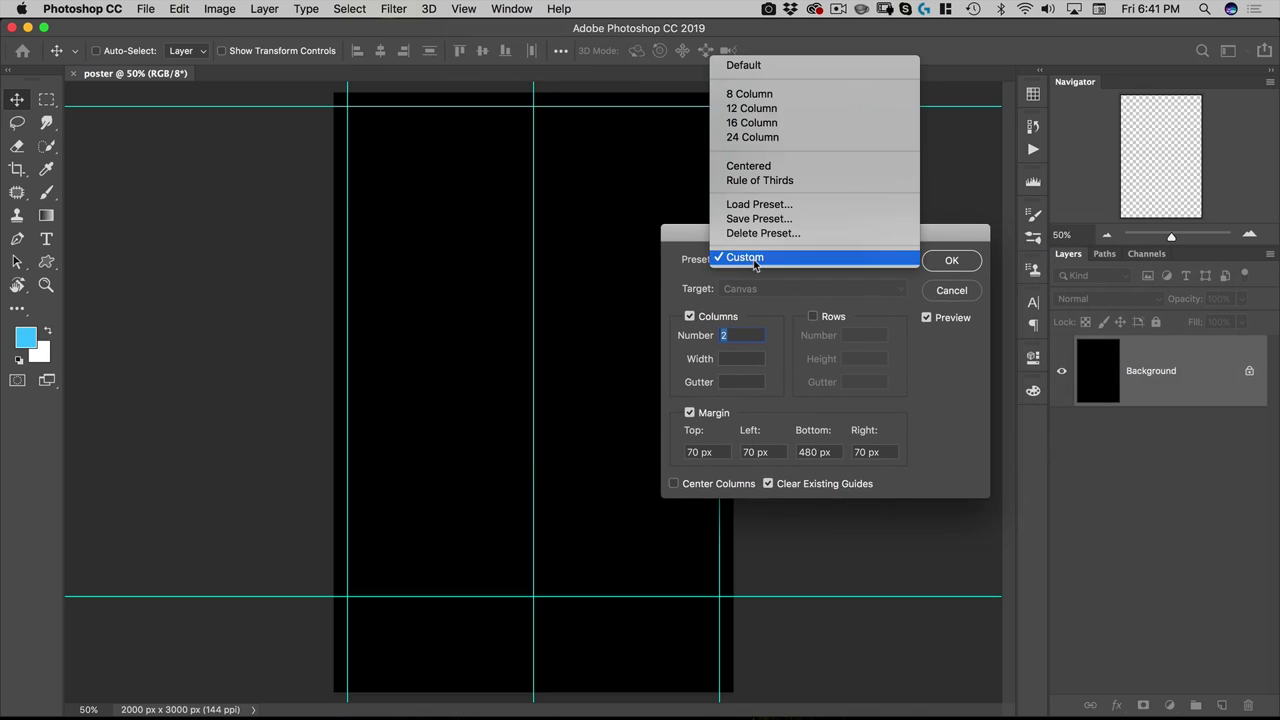
click(770, 65)
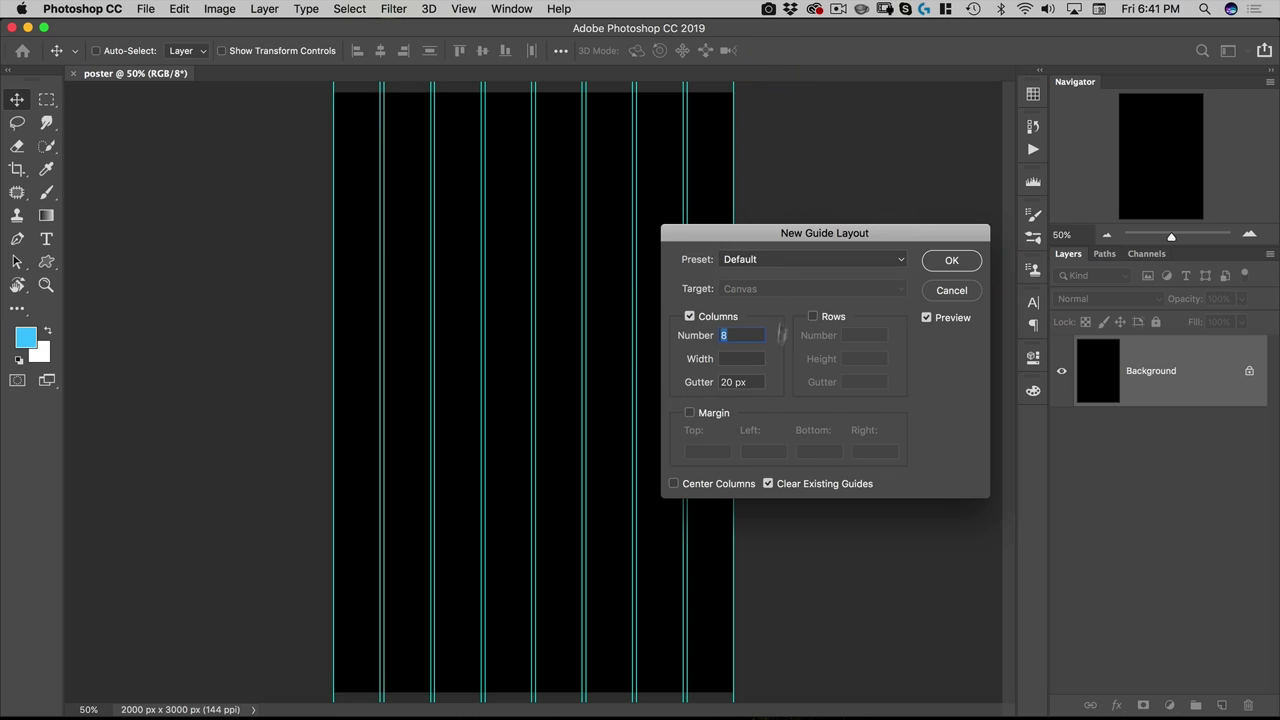
text(2)
key(Tab)
key(BackSpace)
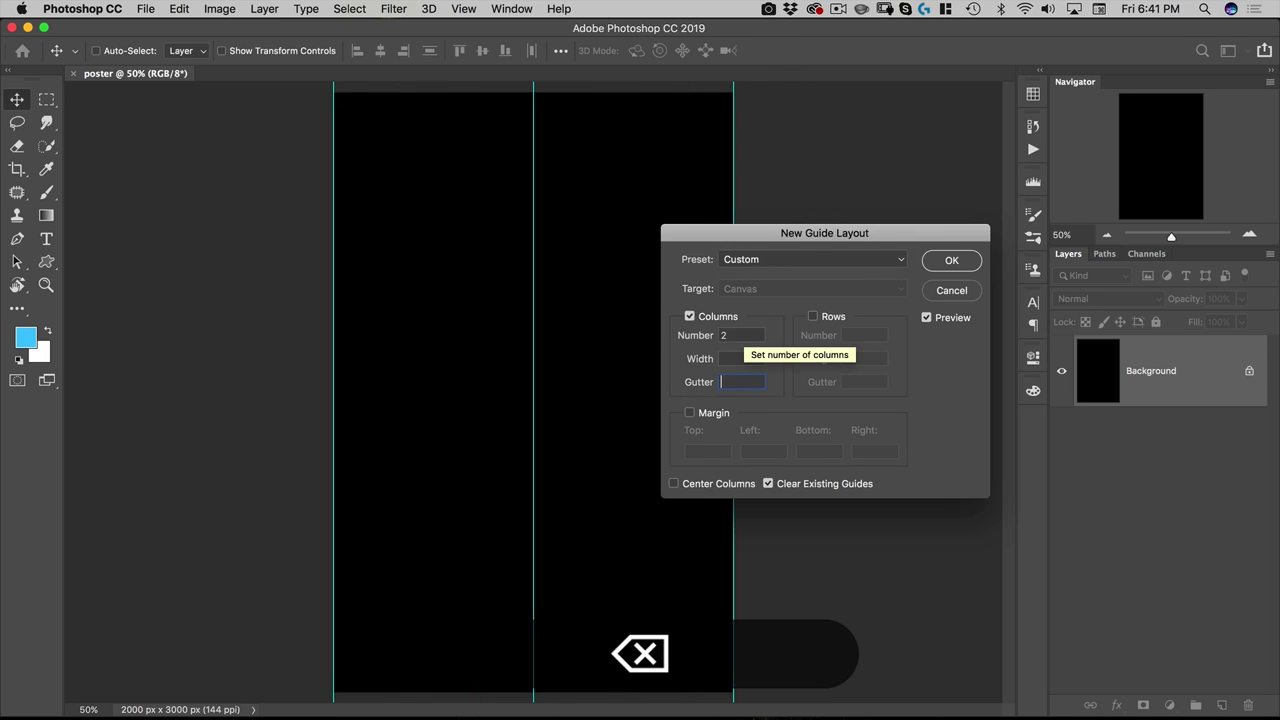
Enable guide layout margins of 70 px top, left and right and 480 px bottom, and apply the layout.
click(692, 414)
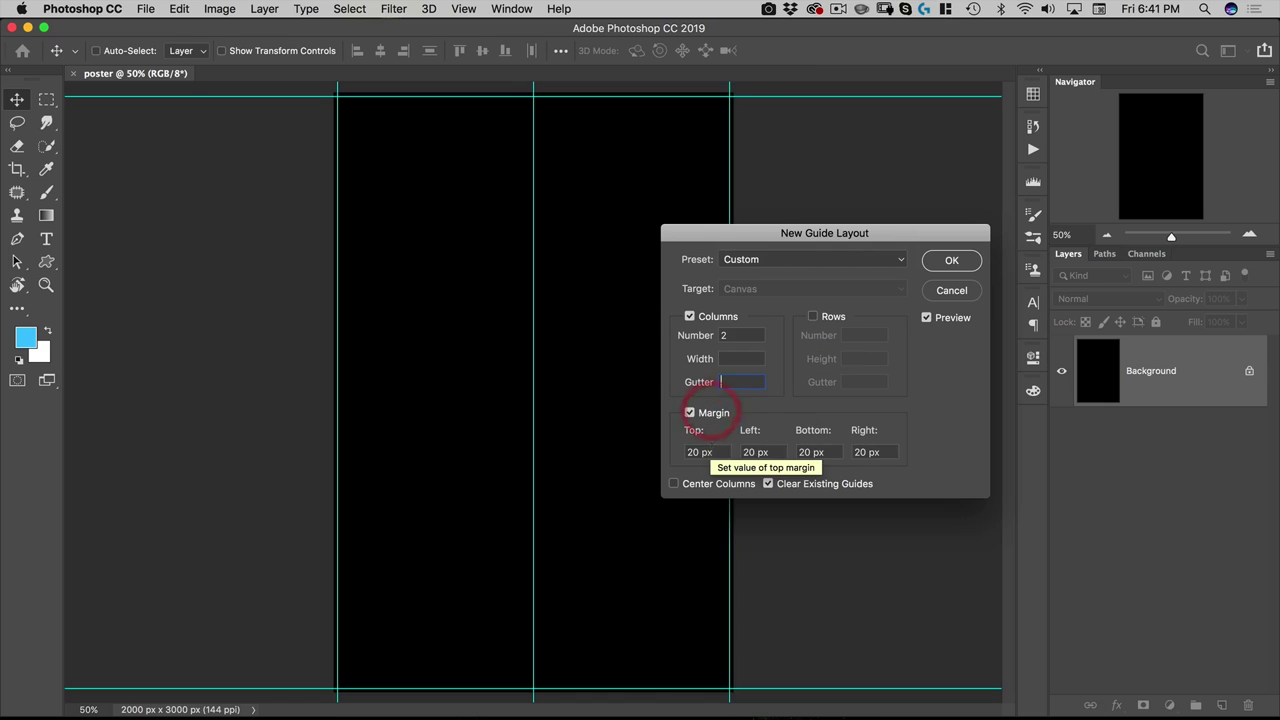
click(602, 442)
text(70)
key(Tab)
text(070)
key(Tab)
text(480)
key(Tab)
text(70)
key(Tab)
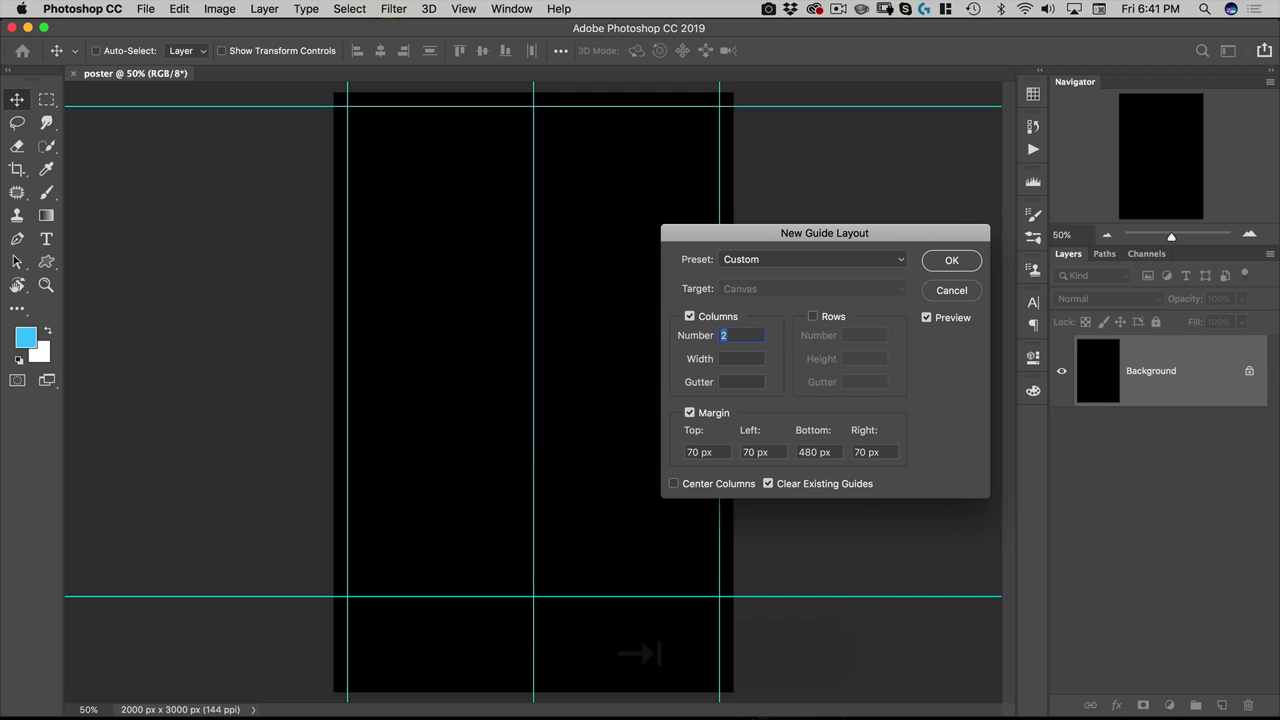
click(946, 262)
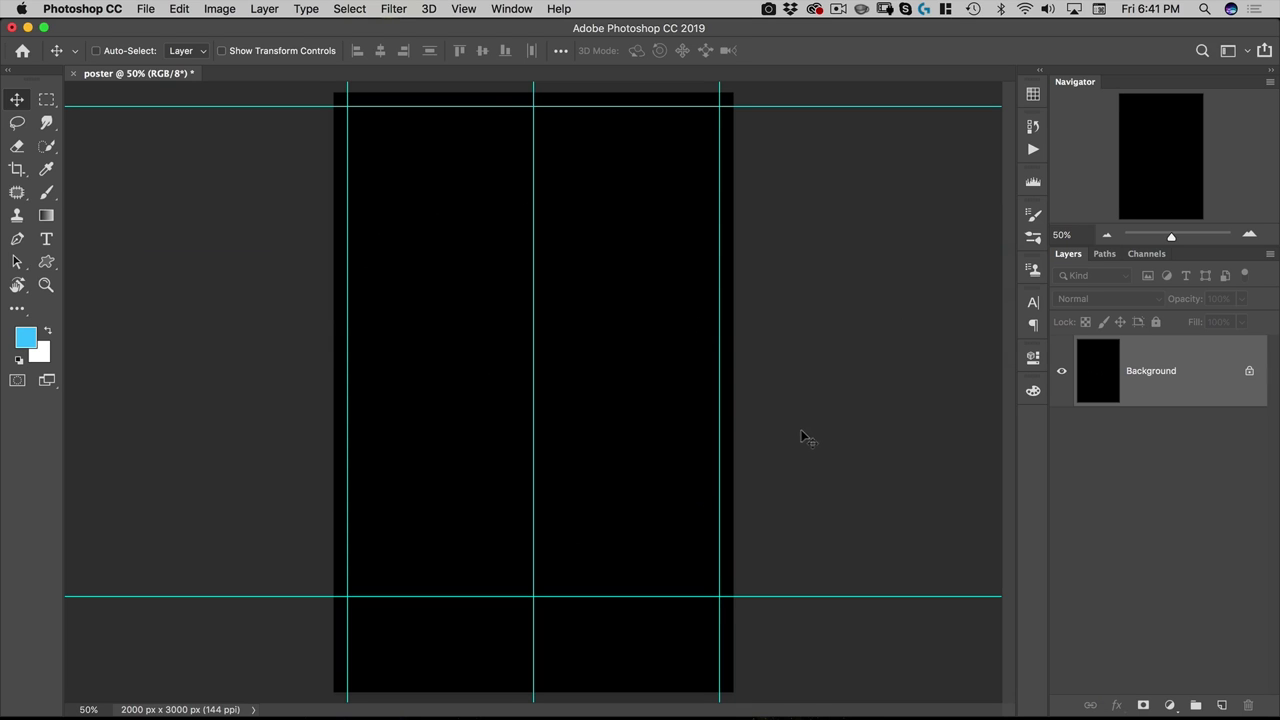
Add a horizontal guide at 650 px.
click(463, 9)
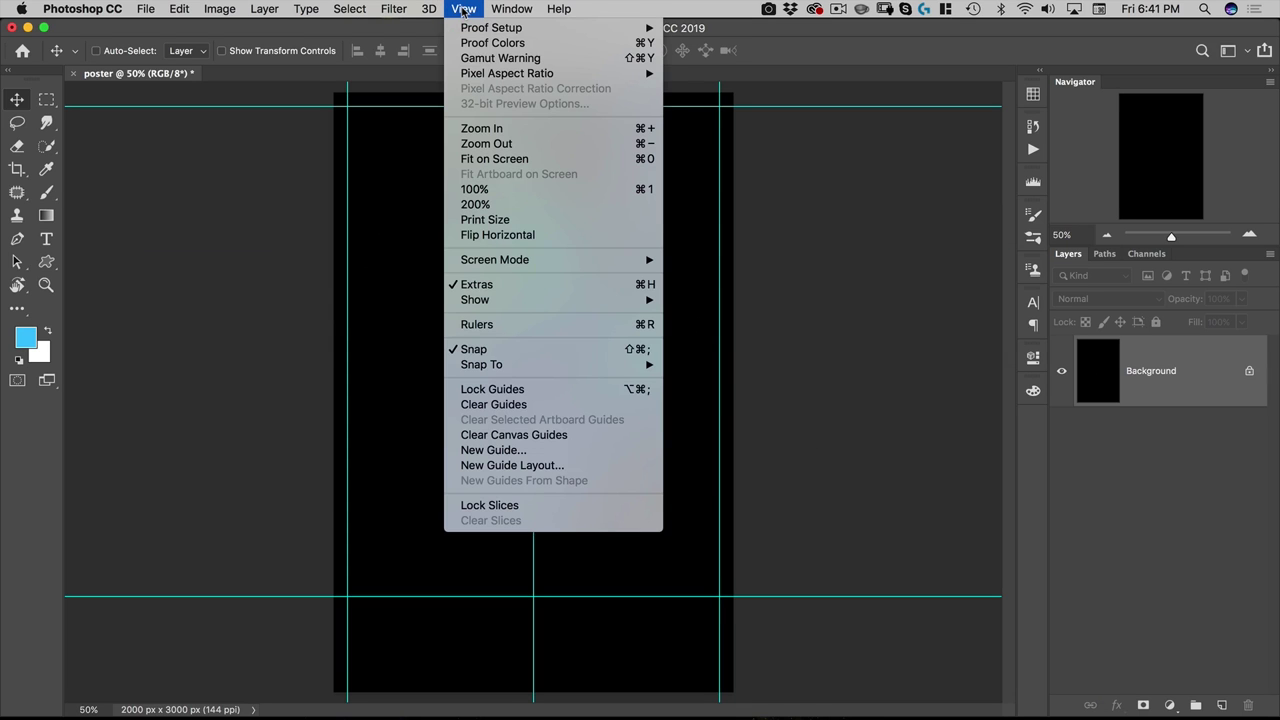
click(541, 452)
drag(729, 238, 693, 252)
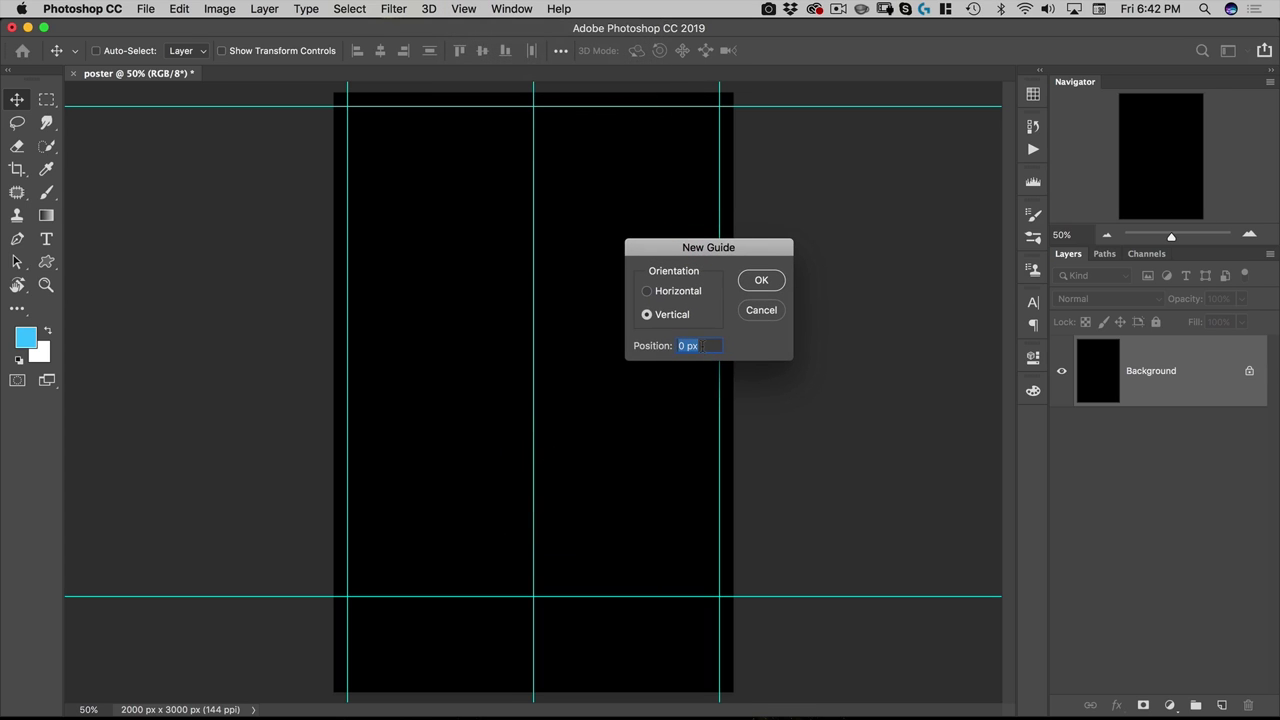
click(672, 293)
text(650)
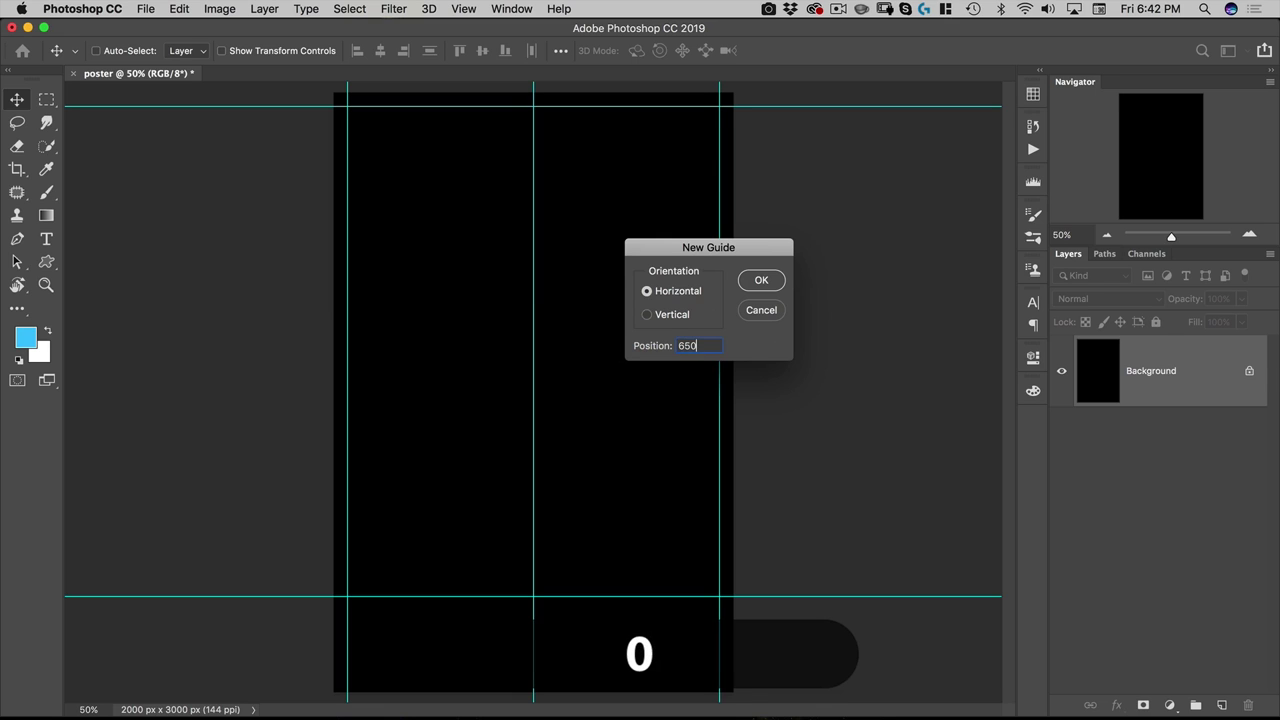
key(Return)
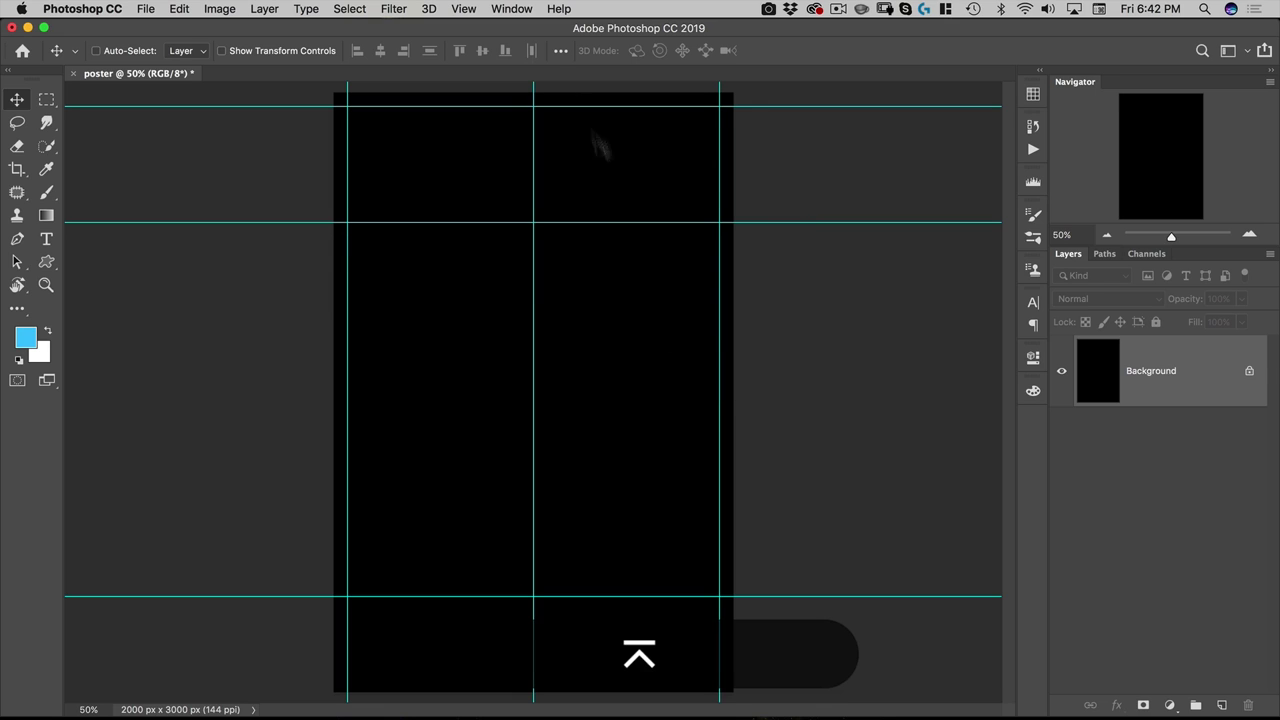
Open the keyboard shortcut settings and locate the New Guide command among the View commands for Application Menus.
click(463, 10)
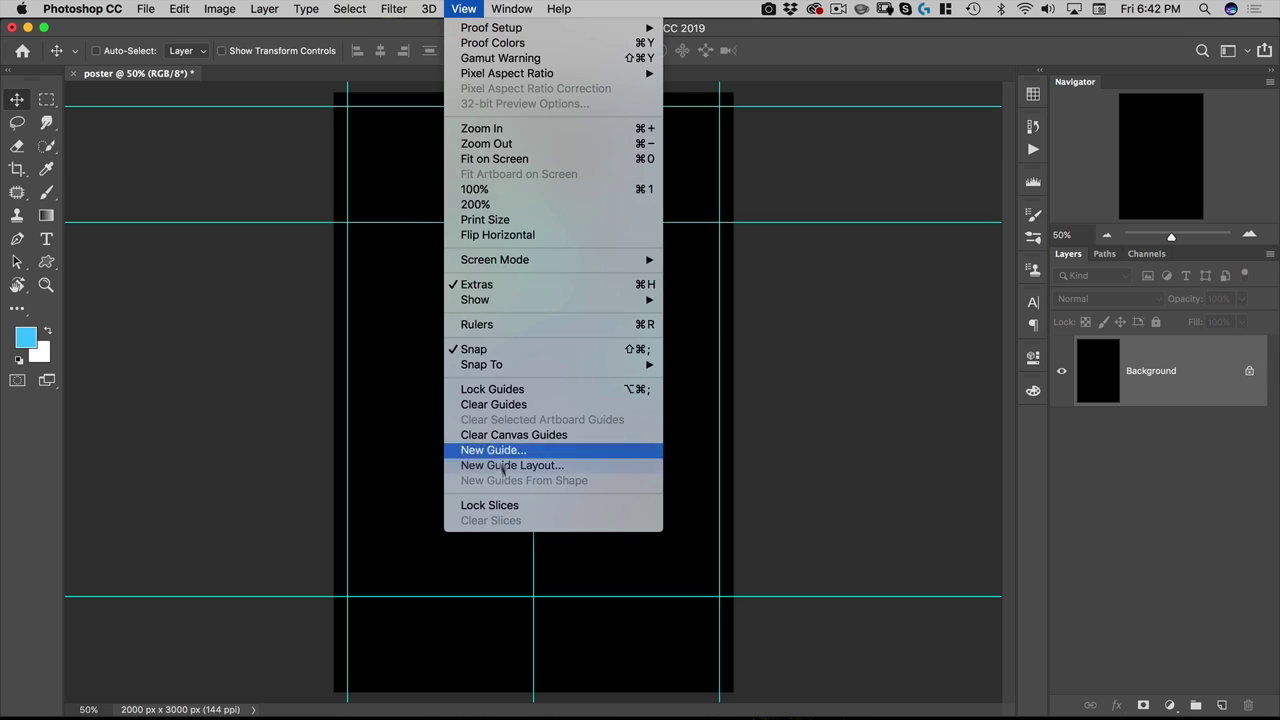
mouse_move(177, 10)
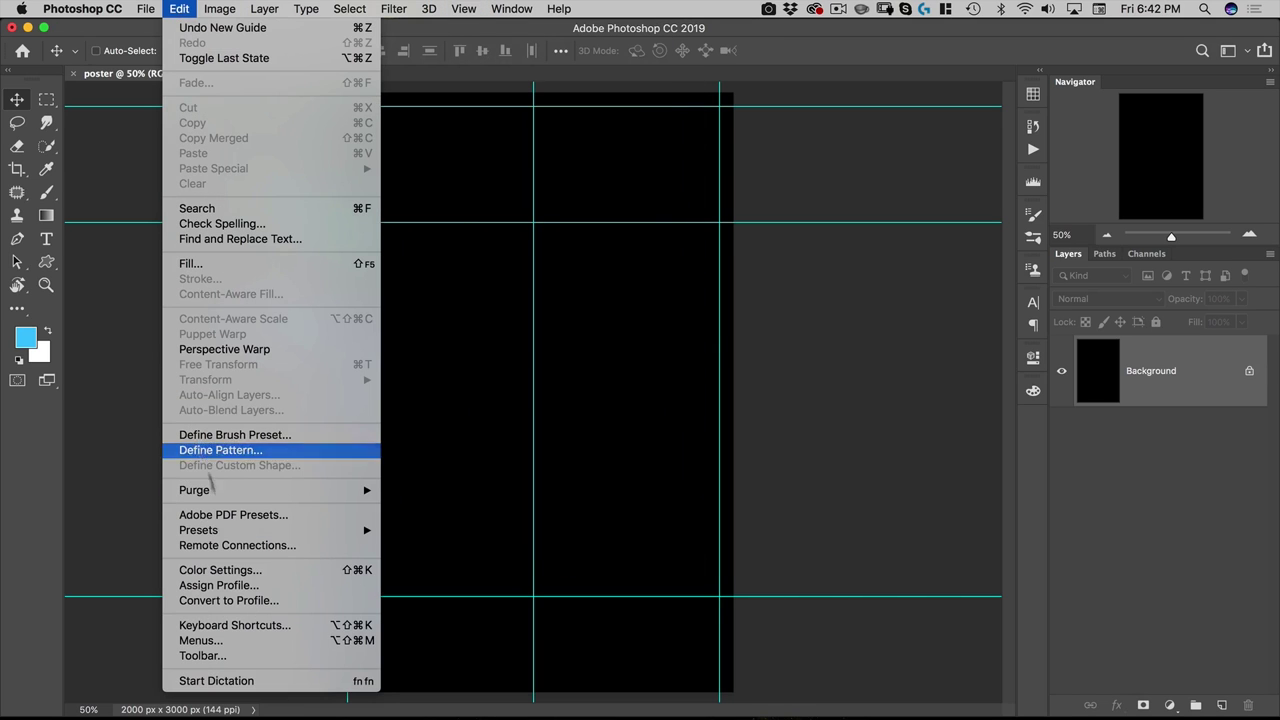
click(233, 627)
drag(614, 203, 409, 130)
click(440, 180)
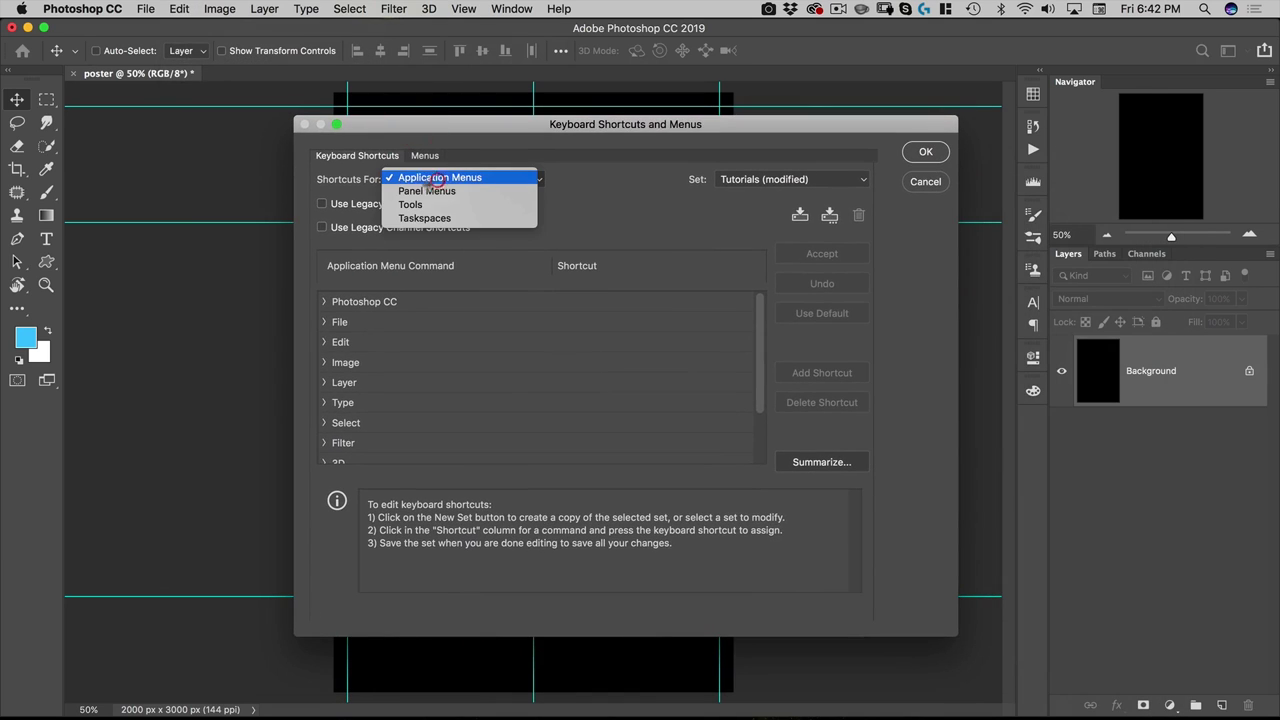
click(467, 179)
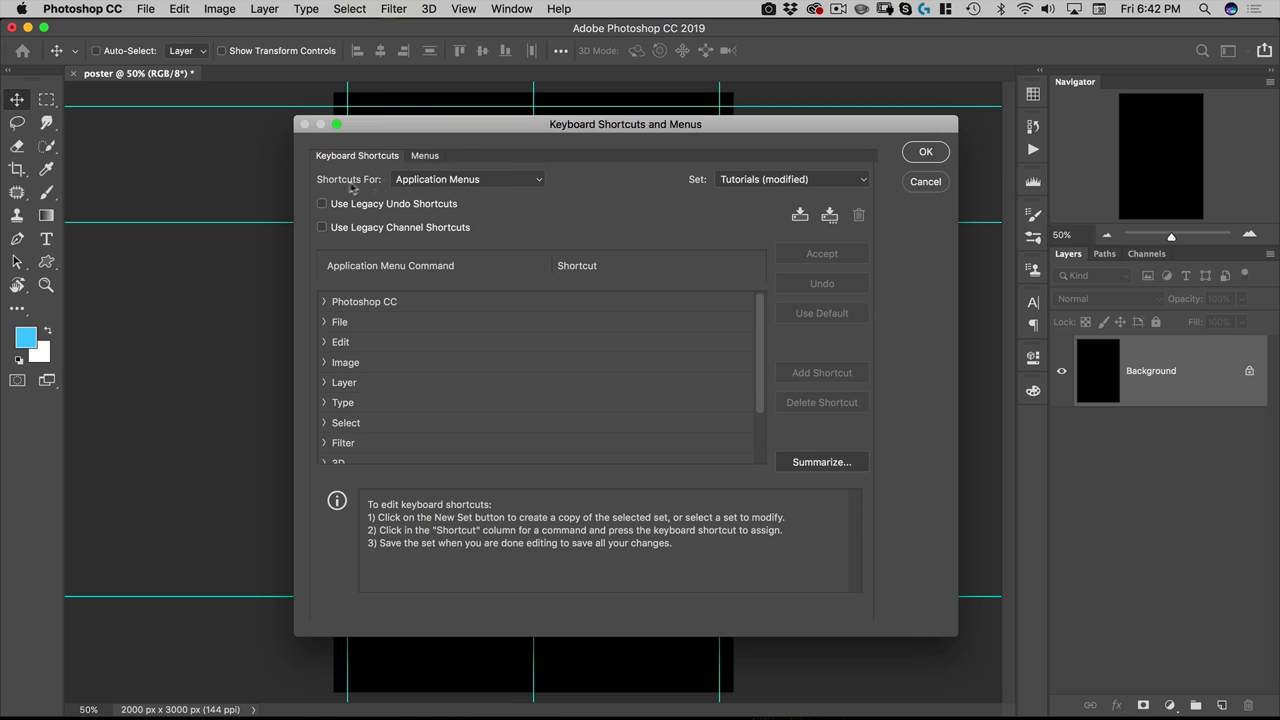
scroll(353, 345, down, 3)
click(322, 414)
scroll(438, 400, down, 15)
scroll(438, 400, down, 15)
scroll(438, 400, down, 15)
scroll(438, 400, down, 5)
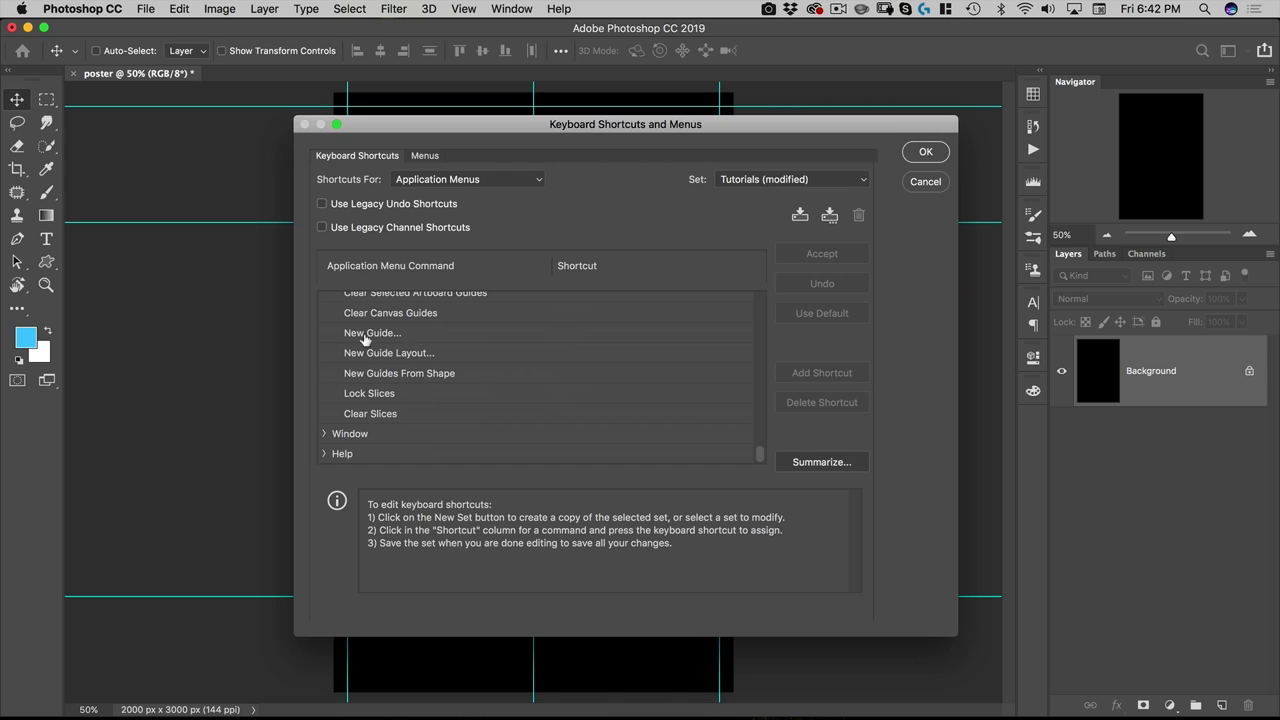
Assign Opt+Shift+⌘+G to the New Guide command and accept the shortcut change.
click(590, 336)
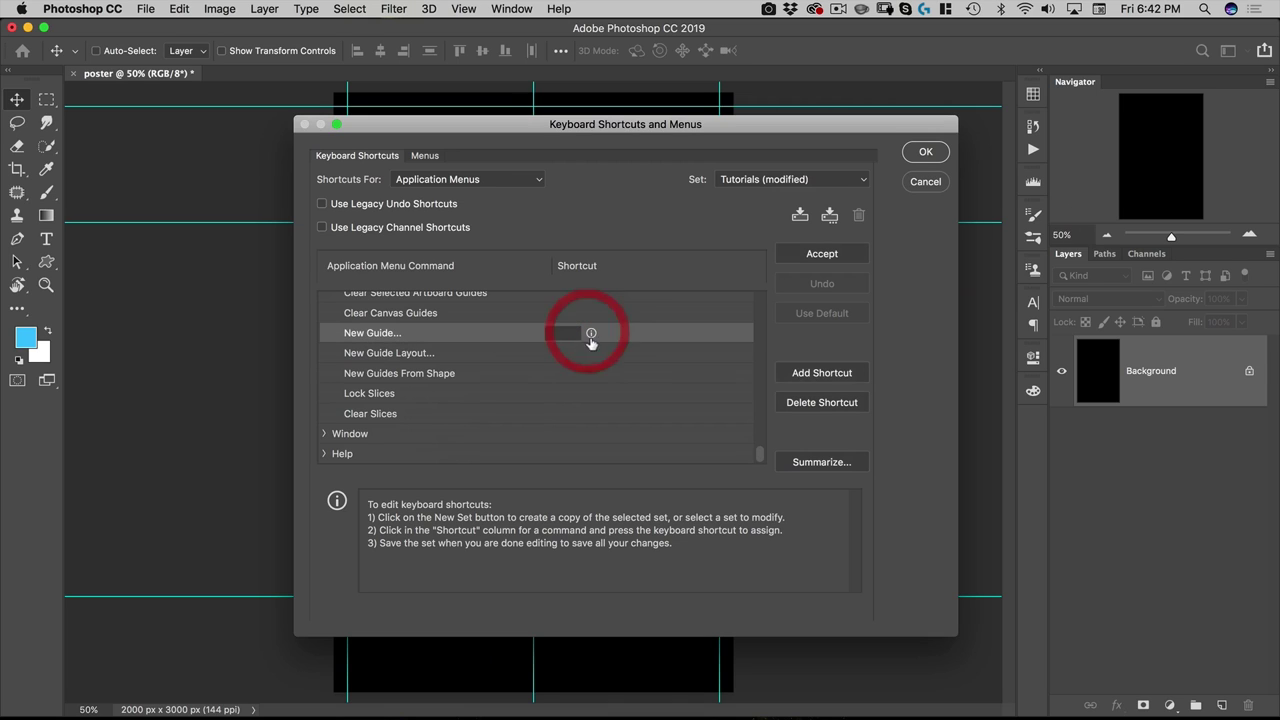
click(578, 335)
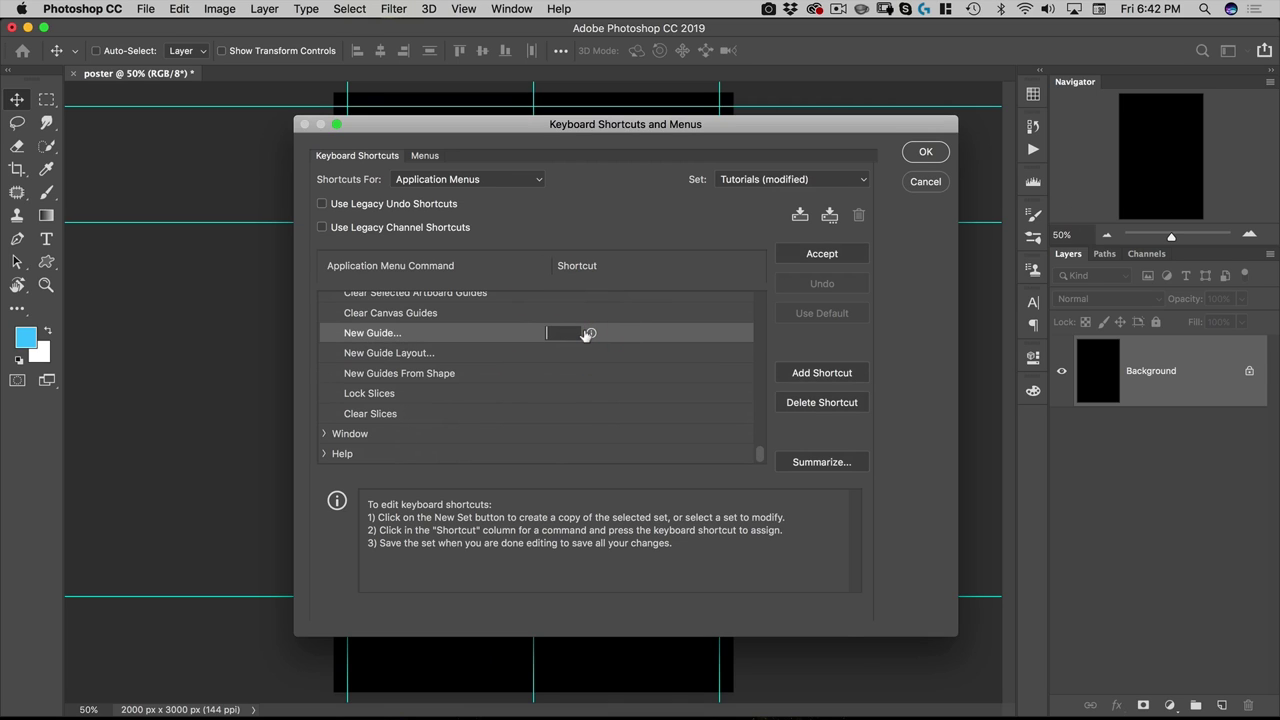
key(alt+shift+super+g)
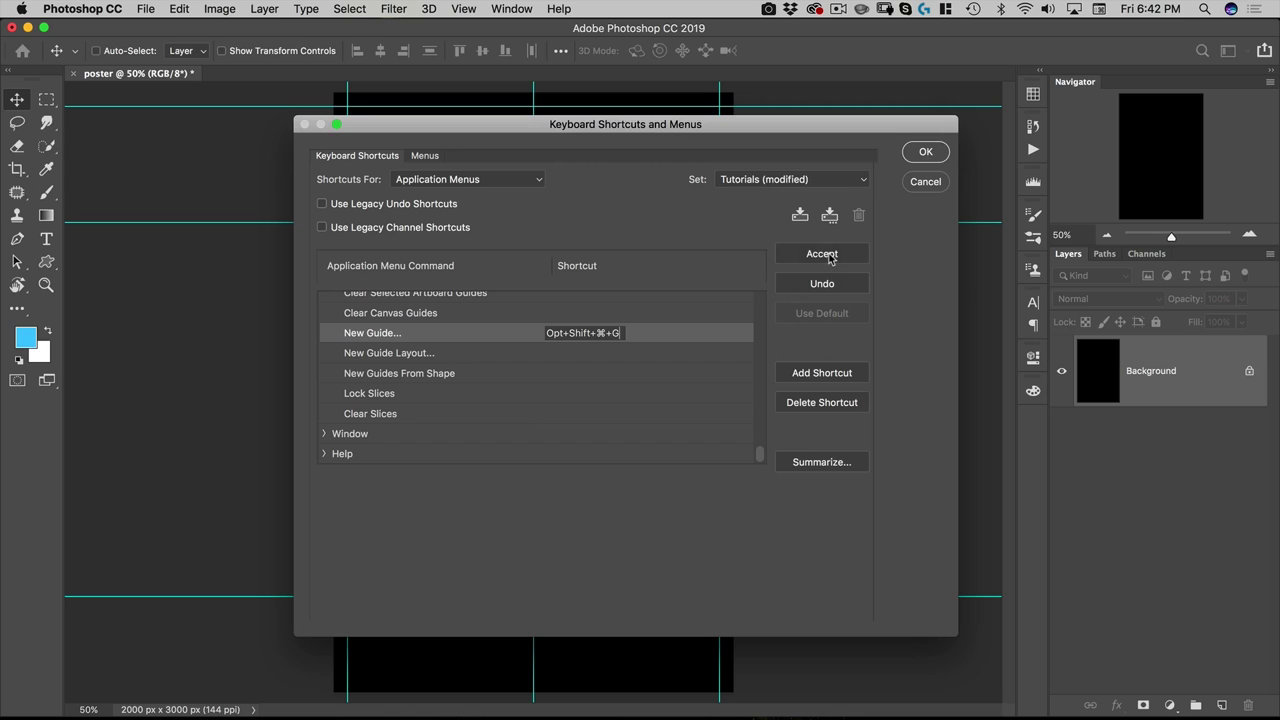
click(825, 256)
click(920, 152)
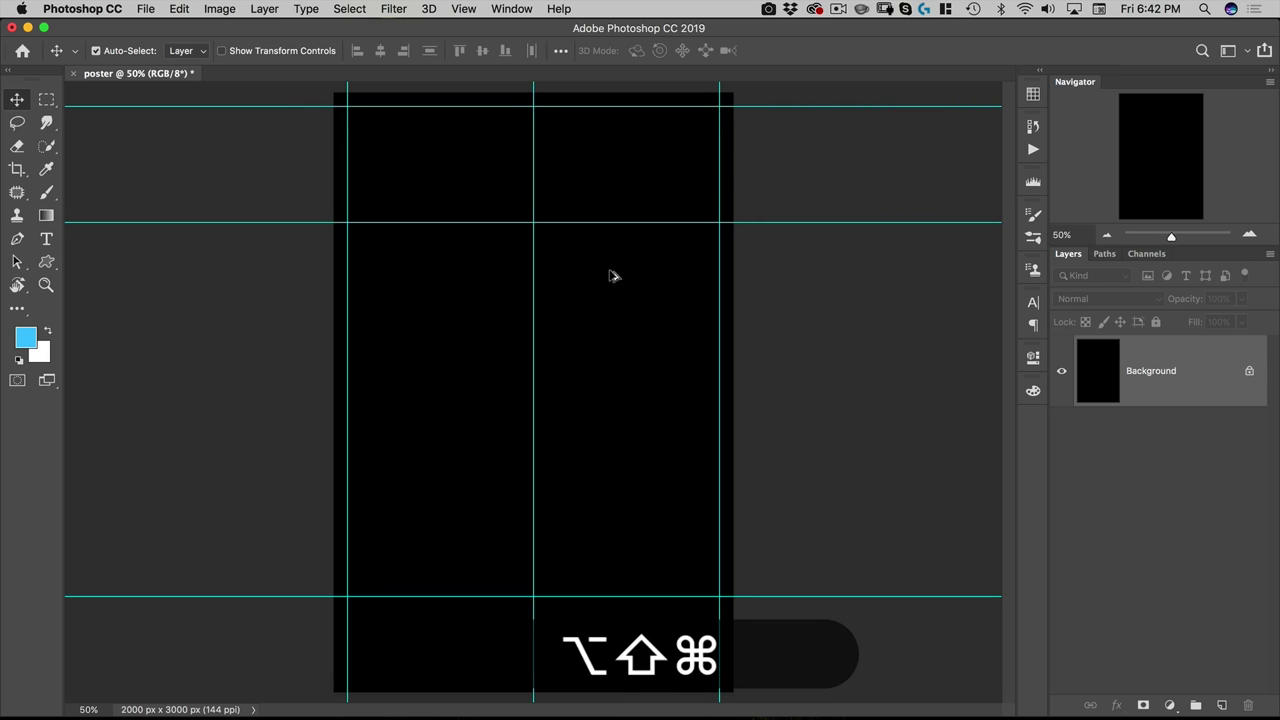
Add horizontal guides at 726, 831, 1021, 1345 and 1860 px.
key(alt+shift+super+g)
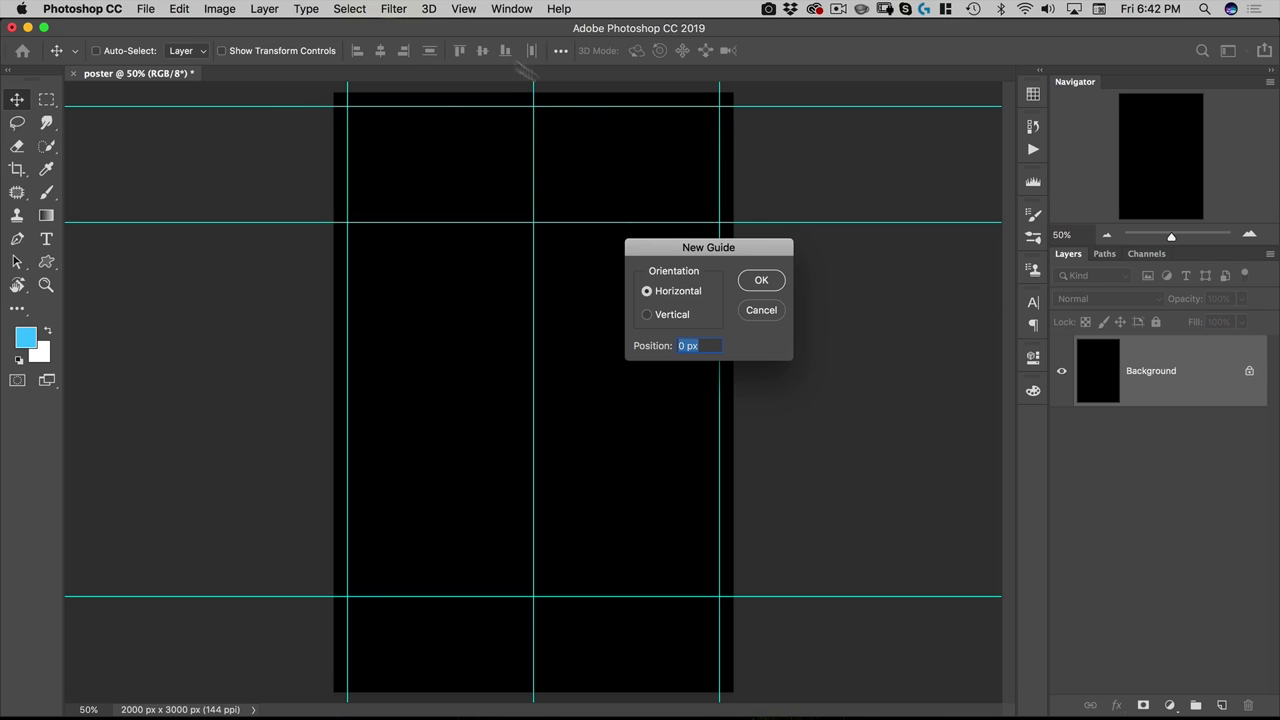
text(7)
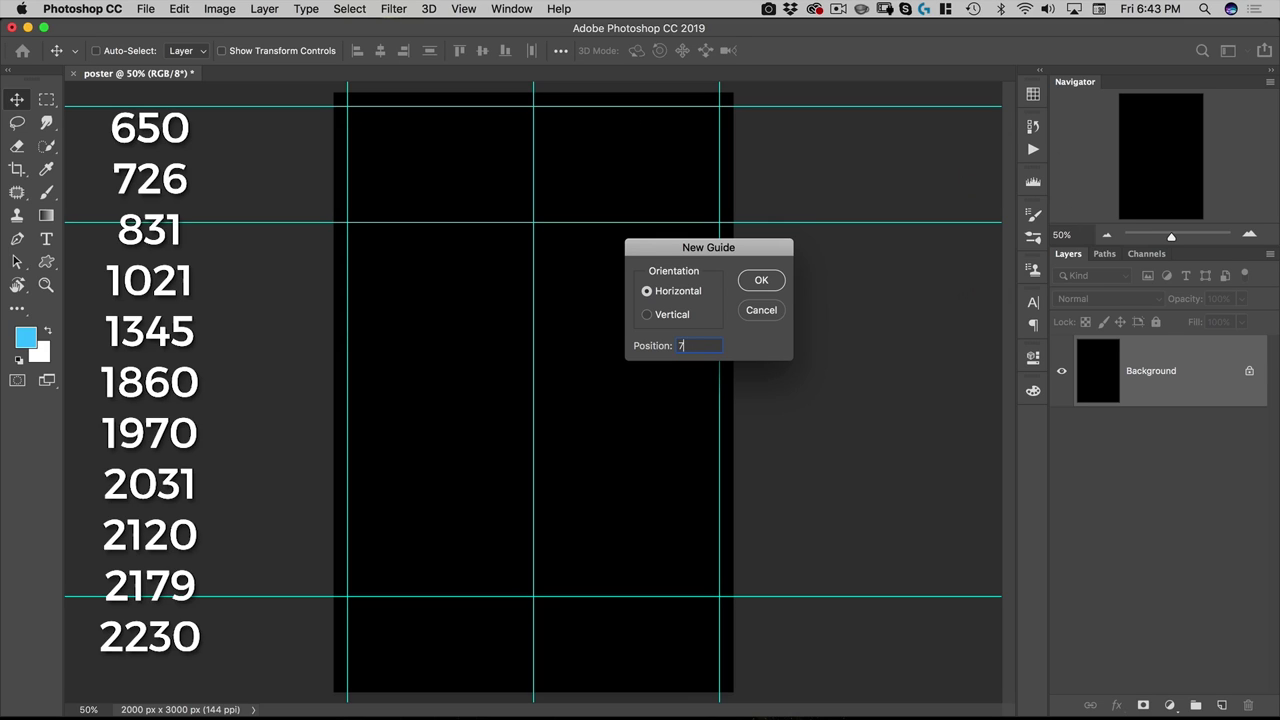
text(26)
key(Return)
text(831)
key(Return)
text(1021)
key(Return)
text(1345)
key(Return)
text(1860)
key(Return)
Add horizontal guides at 1970, 2031, 2120, 2179 and 2230 px.
text(1970)
key(Return)
text(2031)
key(Return)
text(2120)
key(Return)
text(2179)
key(Return)
text(2230)
key(Return)
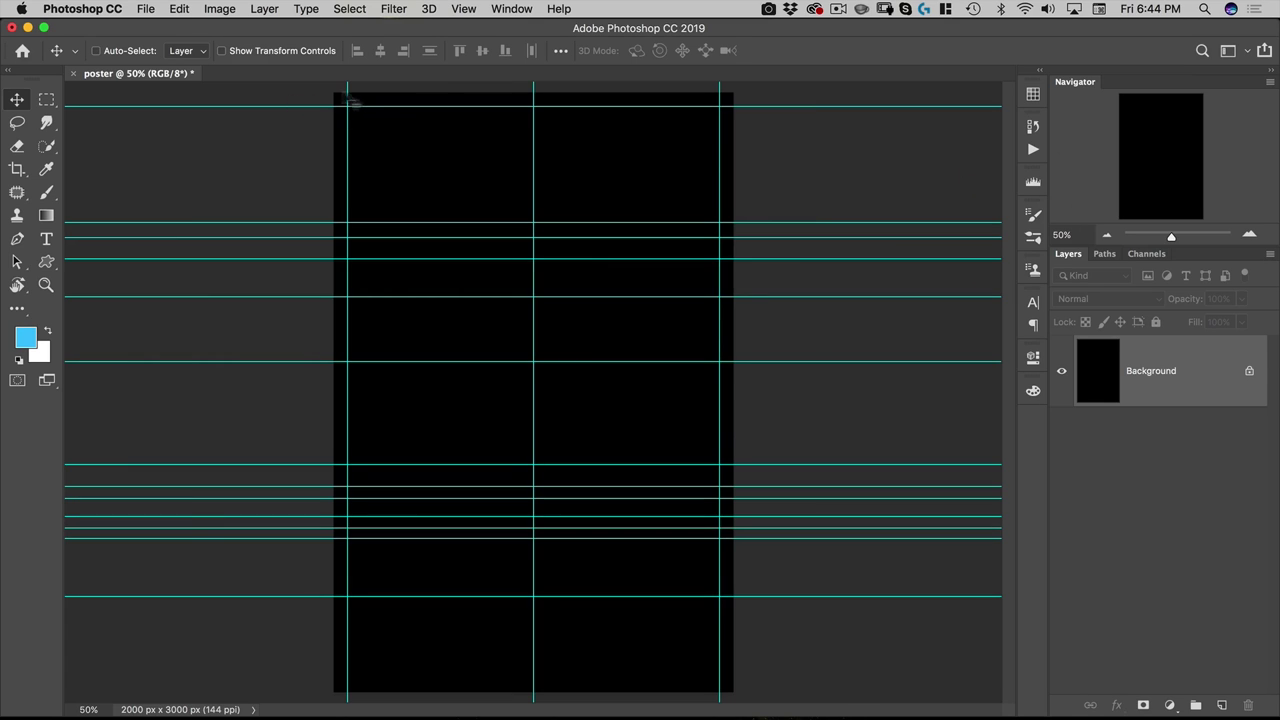
Select the rectangular area enclosed by the margin guides and add a new layer above the background.
click(45, 100)
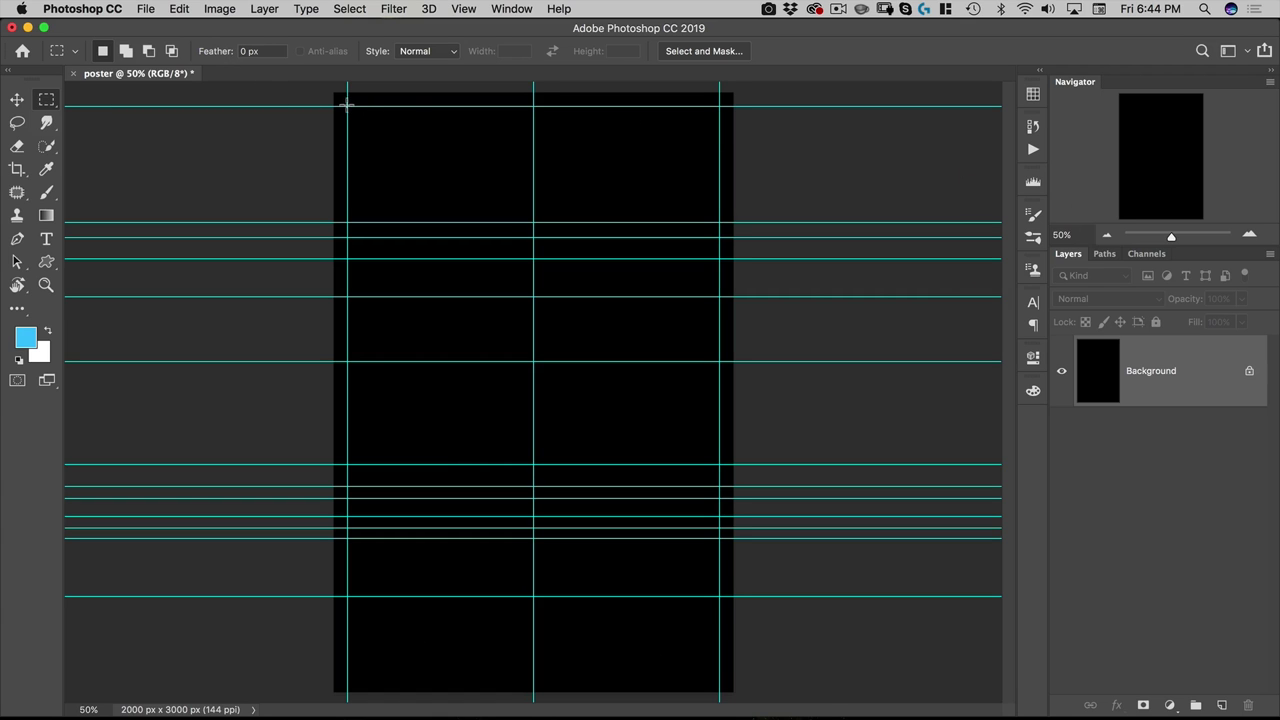
drag(347, 105, 719, 596)
click(1221, 704)
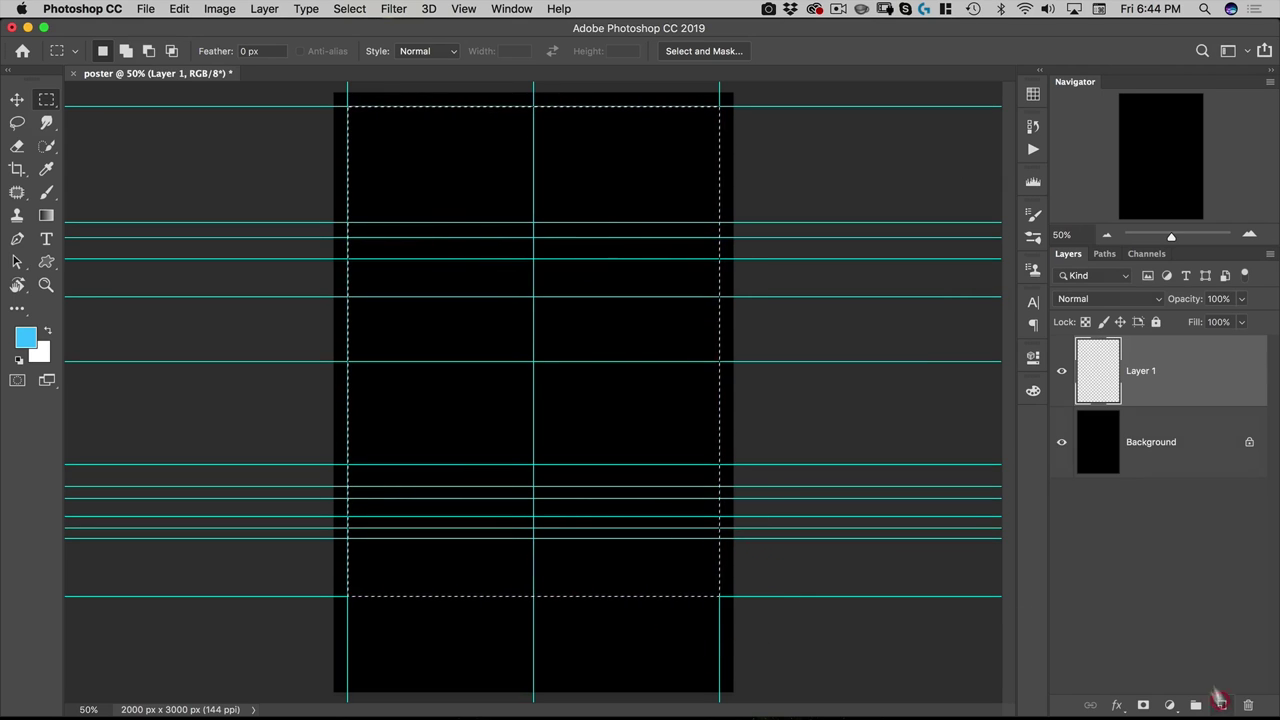
Invert the selection and fill the border area on the new layer with white.
click(345, 11)
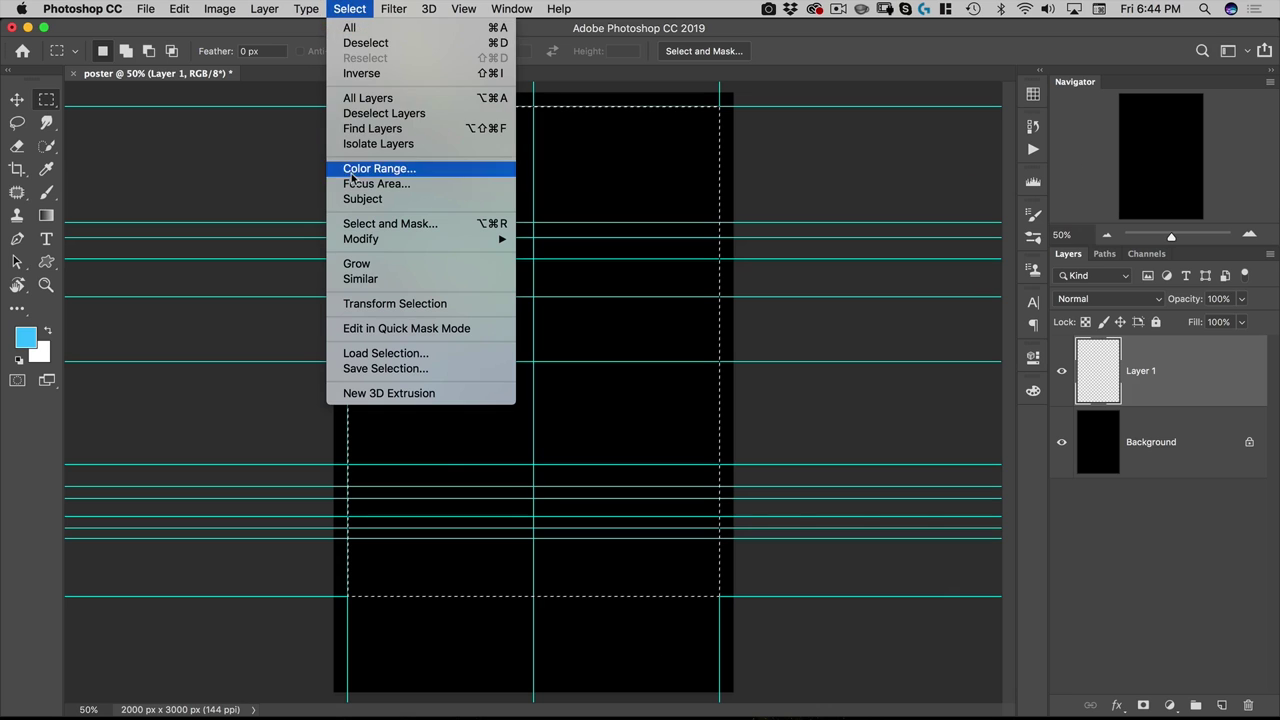
click(494, 77)
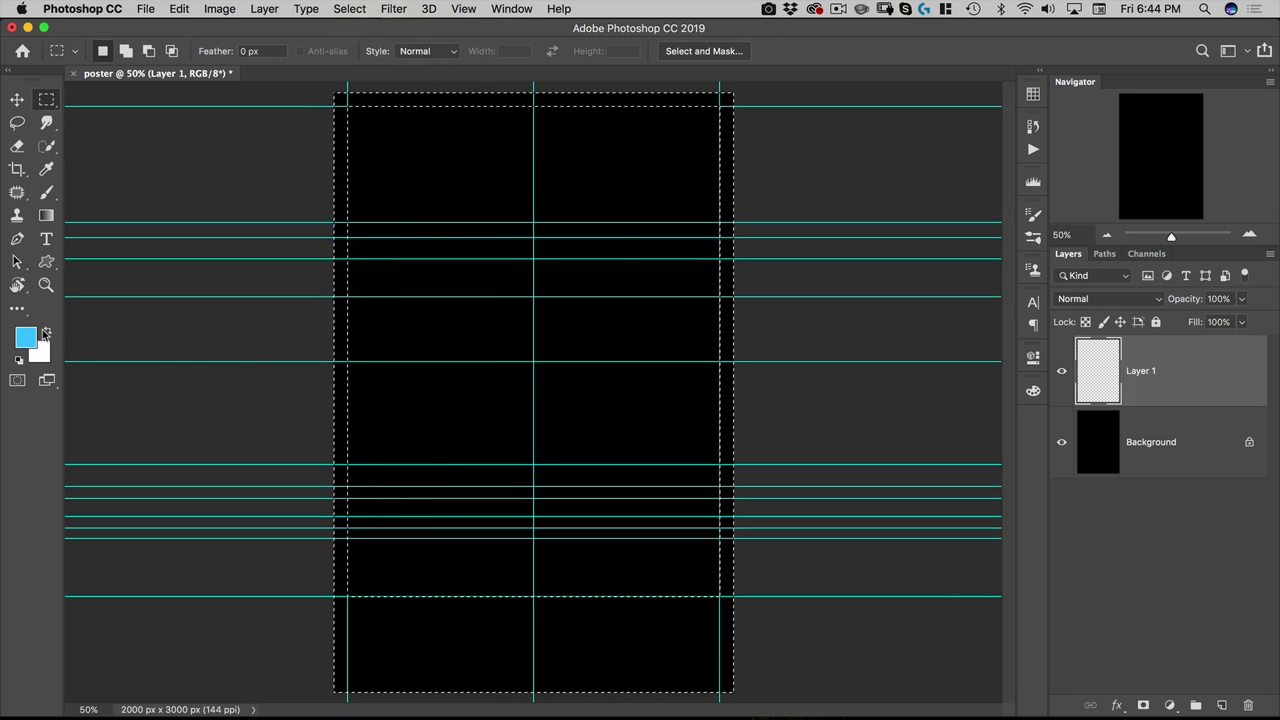
click(45, 333)
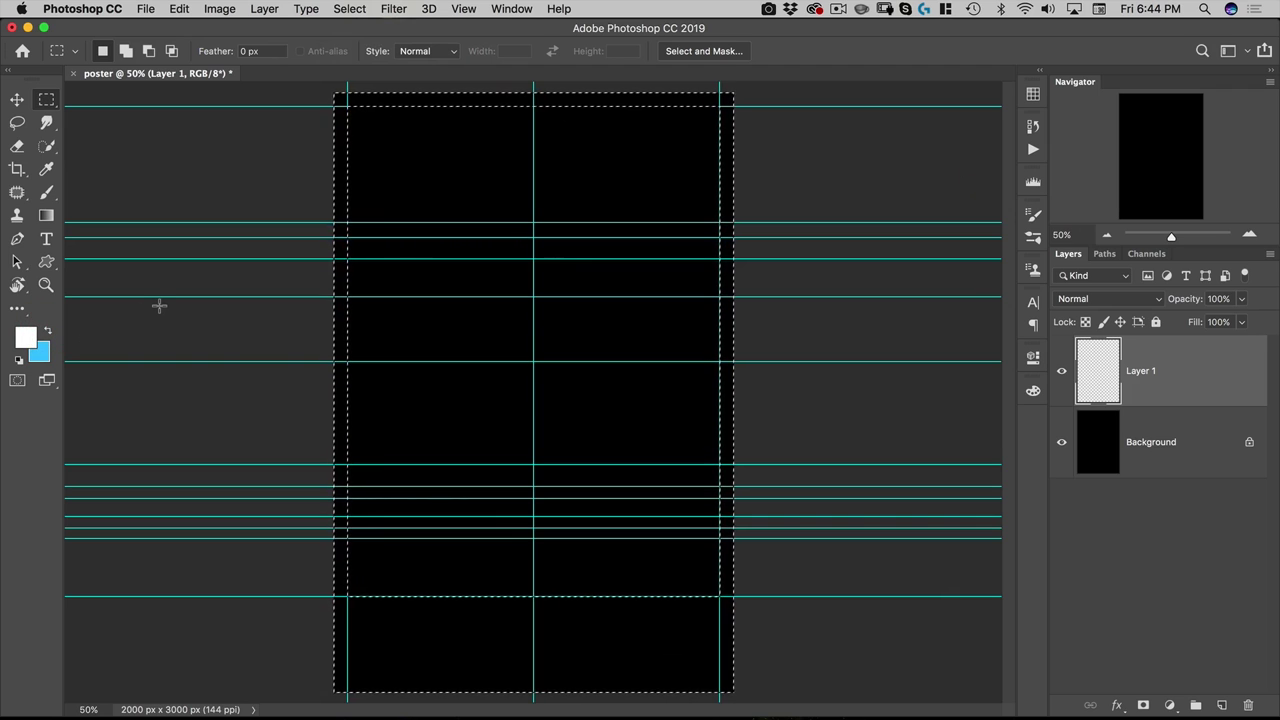
key(alt+BackSpace)
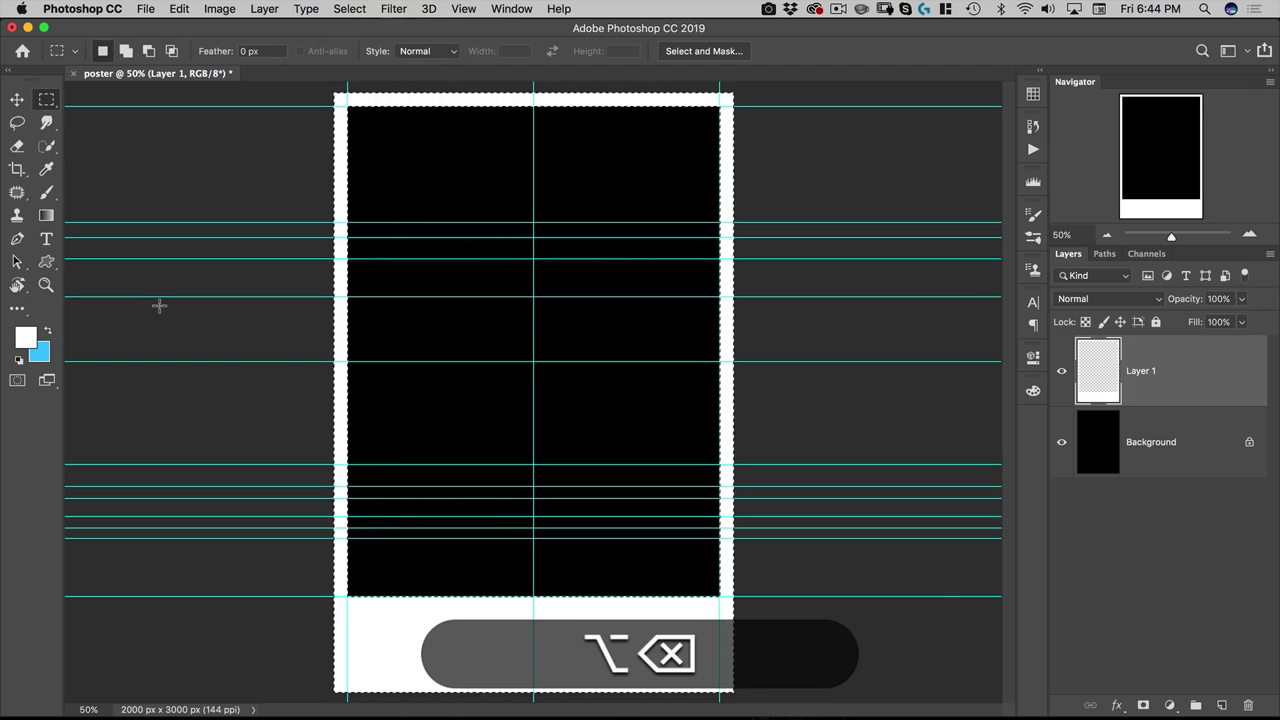
Rename the border layer "white frame" and clear the selection.
double_click(1140, 370)
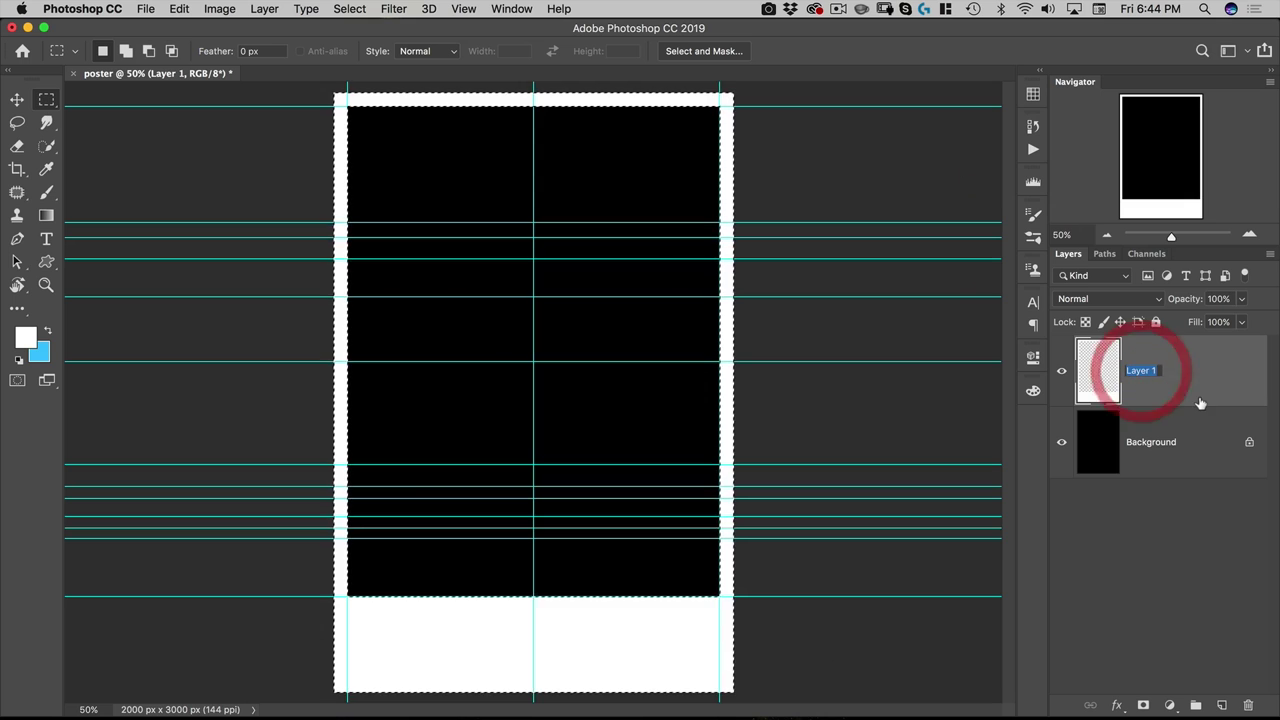
text(white frame)
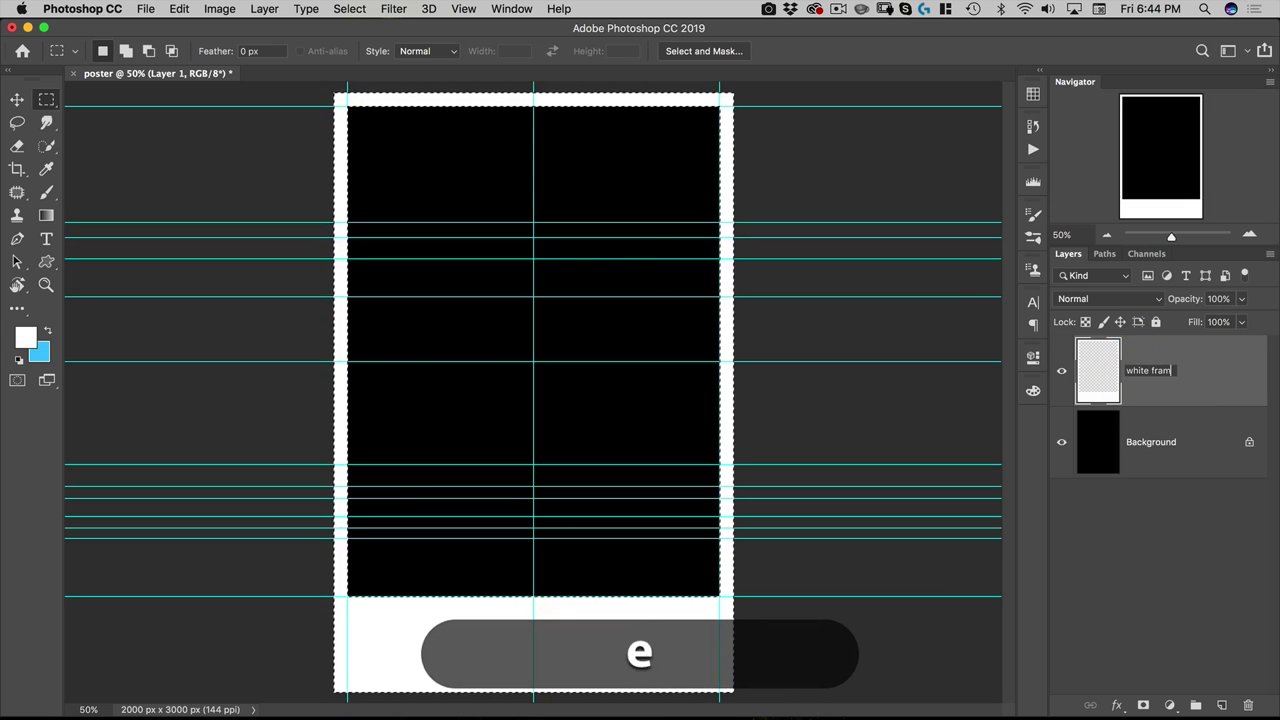
key(Return)
key(super+d)
key(v)
Hide the white frame layer and fill the Background layer with the colour 314455.
click(1062, 372)
click(1123, 451)
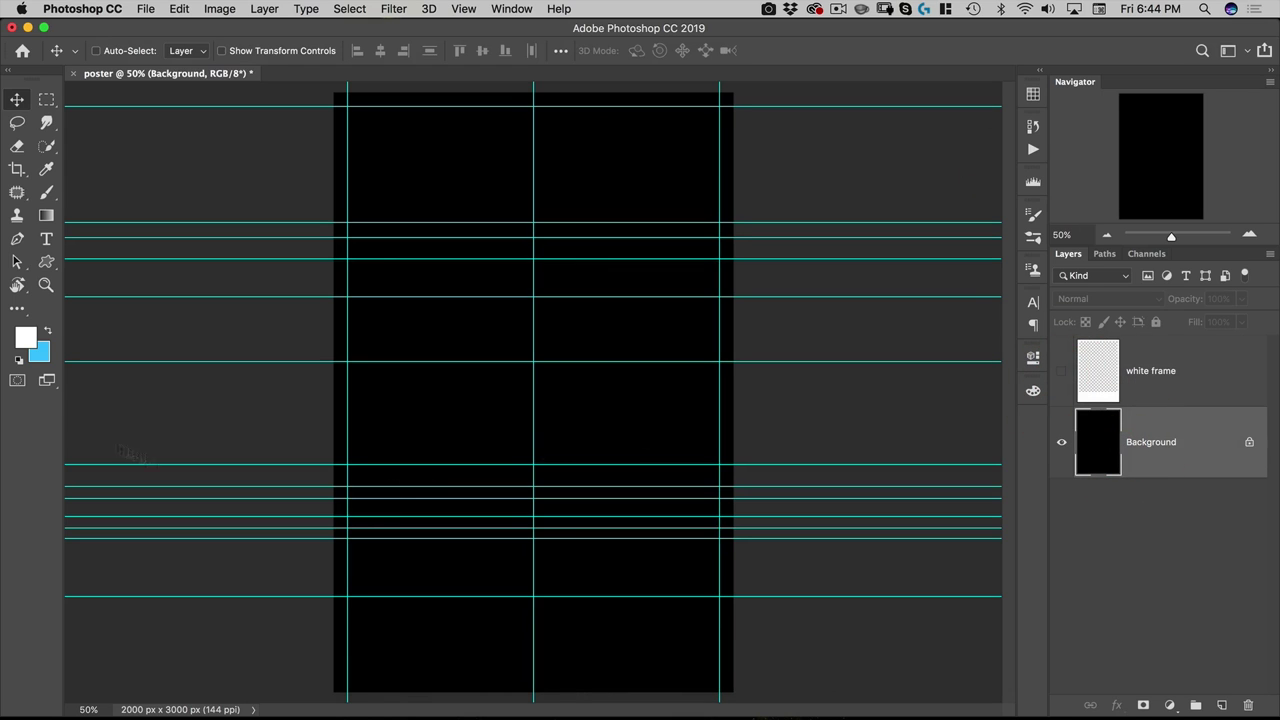
click(29, 341)
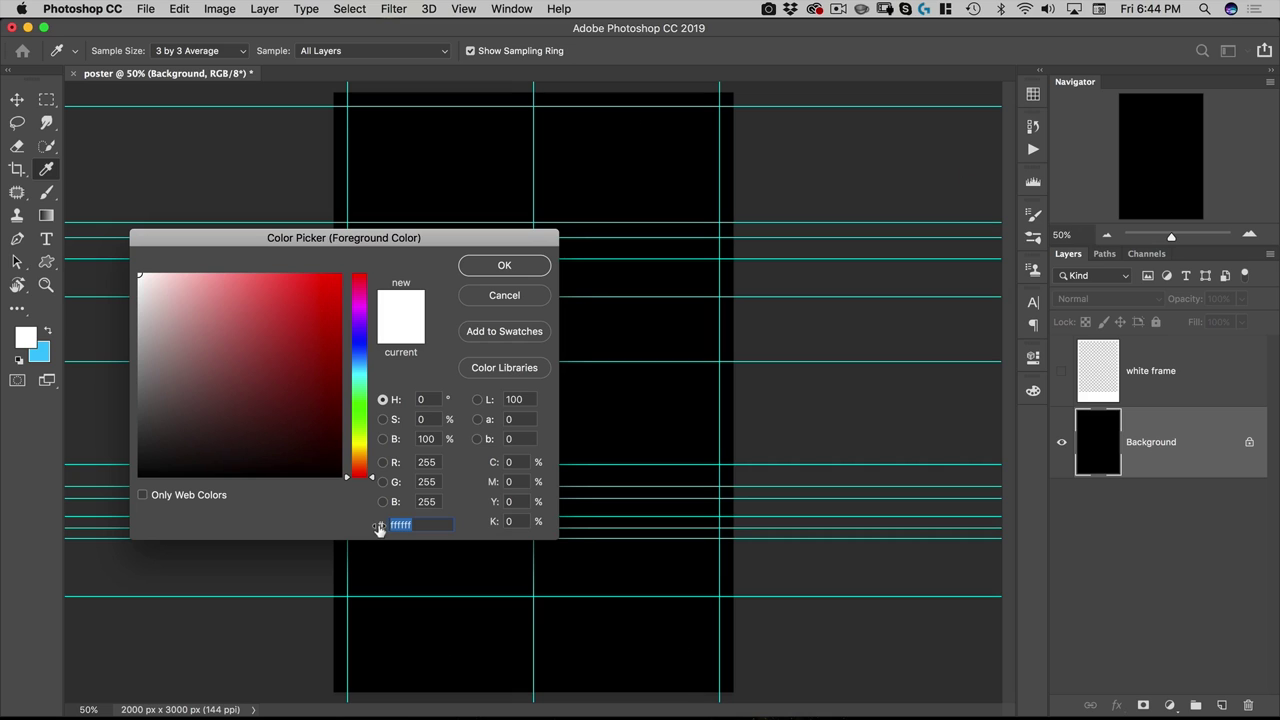
text(3)
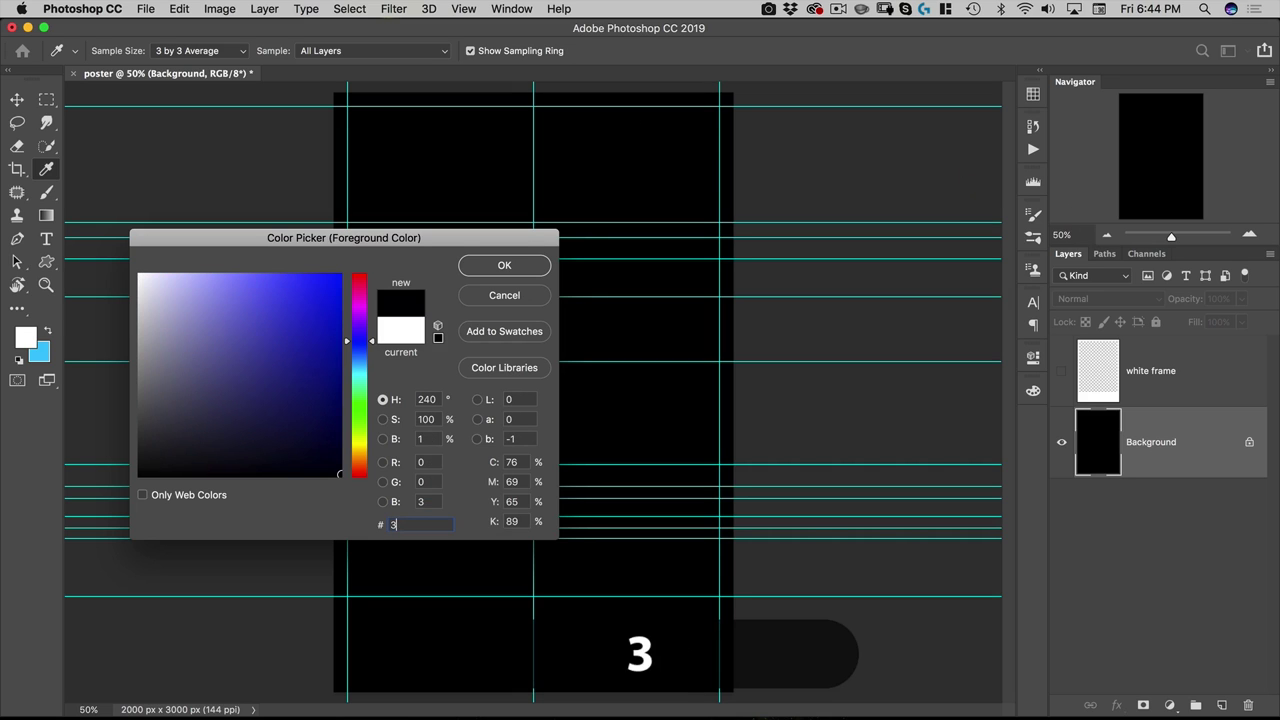
text(14455)
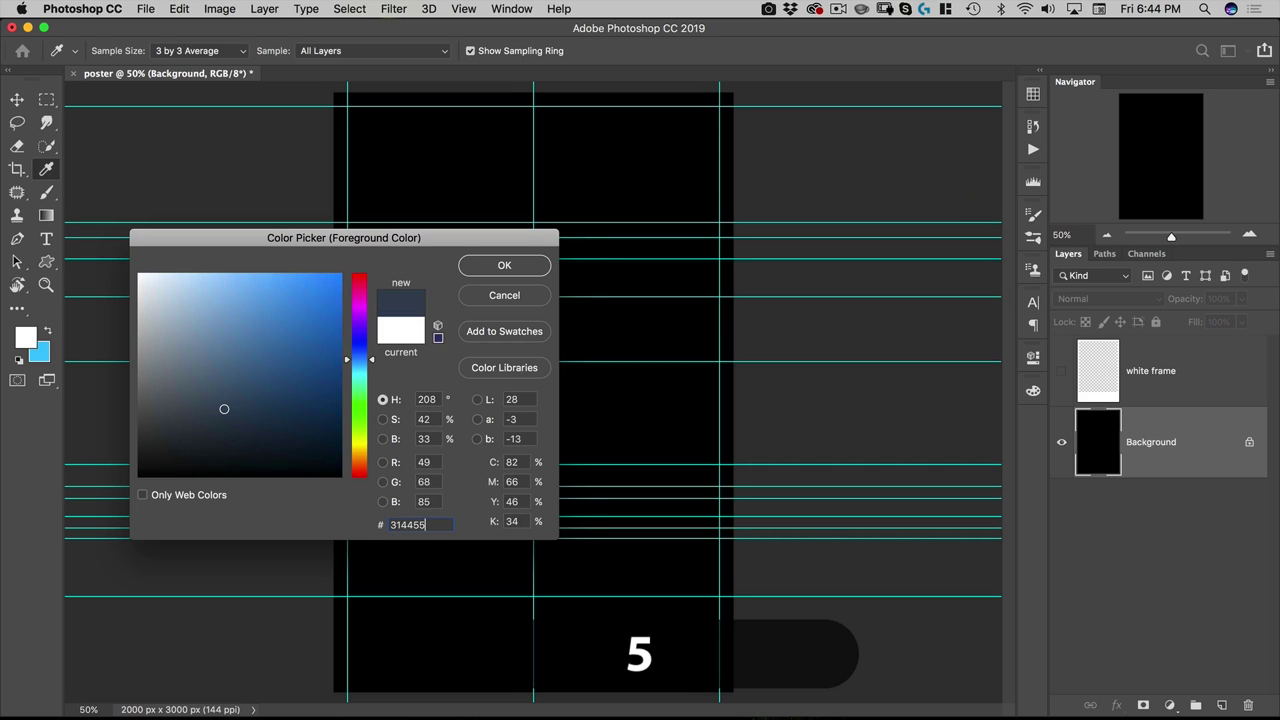
key(Return)
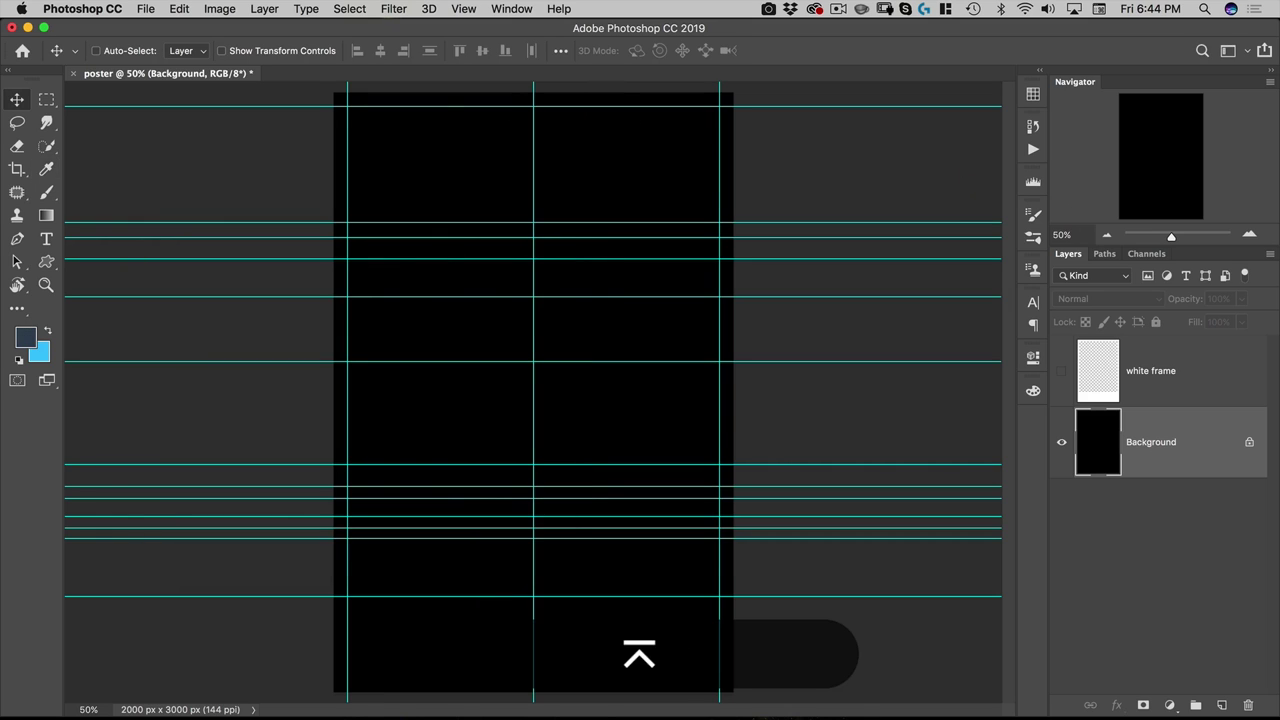
key(alt+BackSpace)
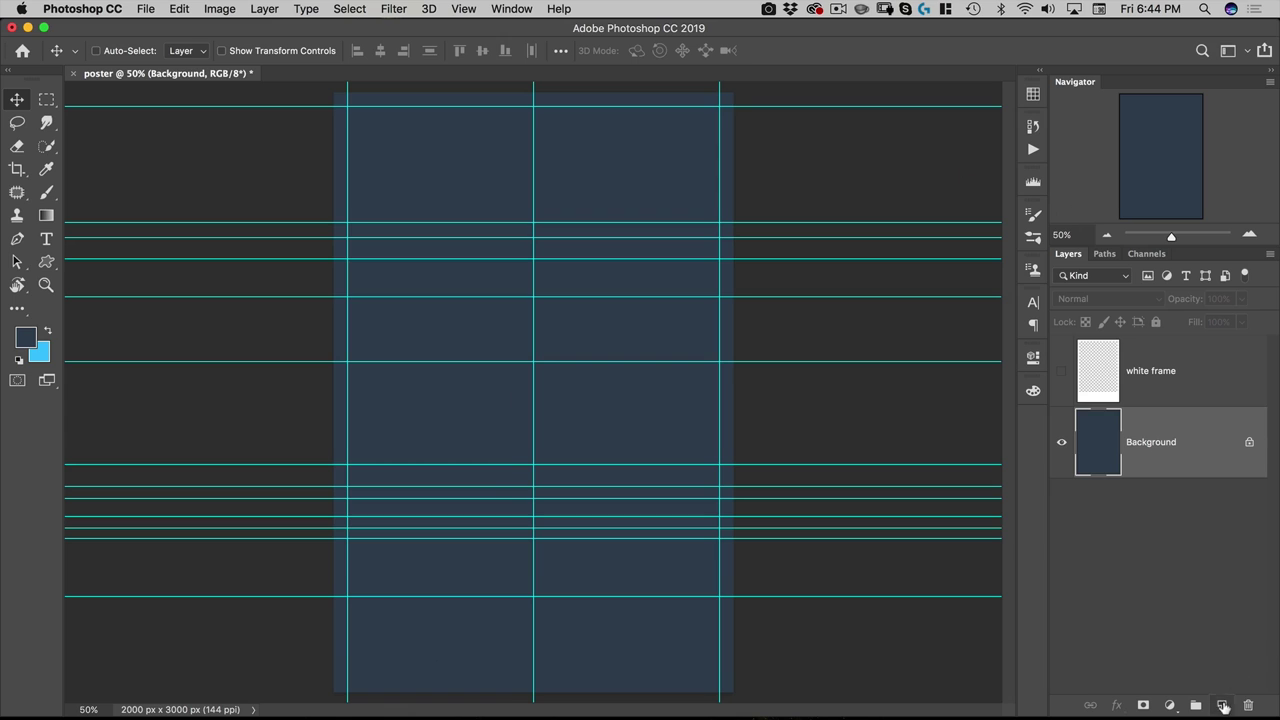
On a new layer above the Background, draw a vertical linear foreground-to-transparent gradient from the poster's bottom edge up to near its top.
click(1224, 706)
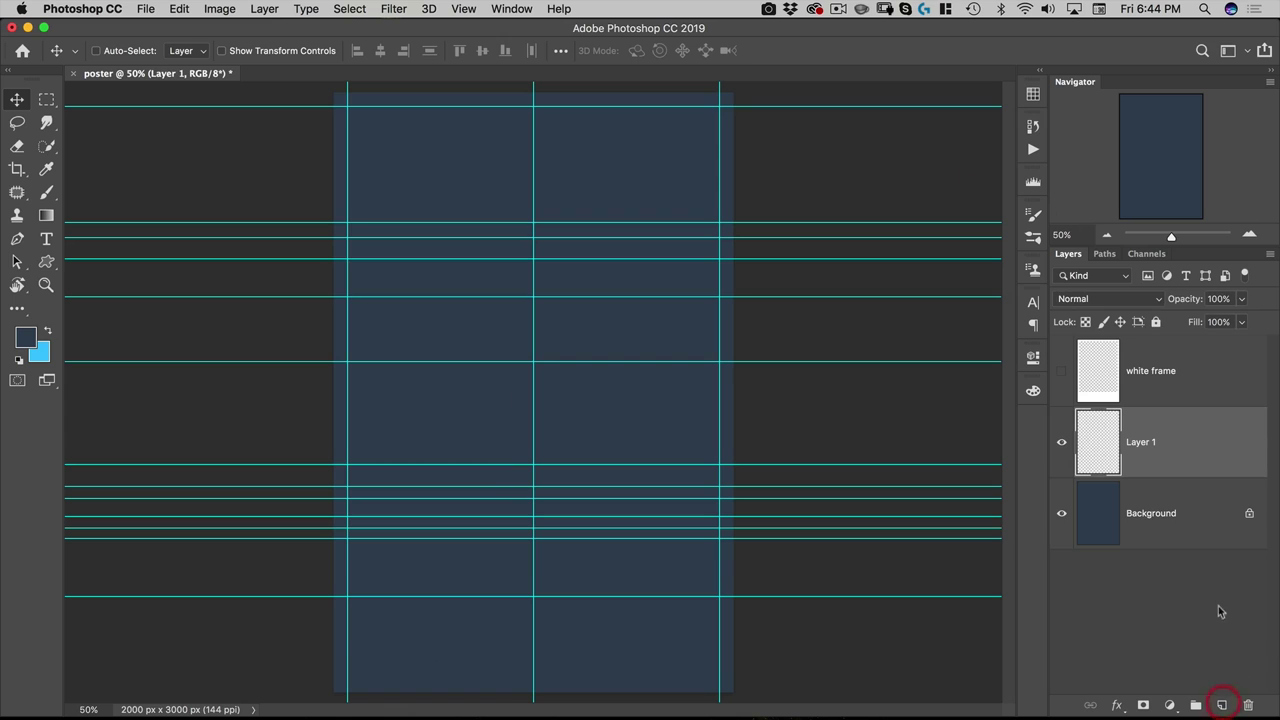
click(47, 218)
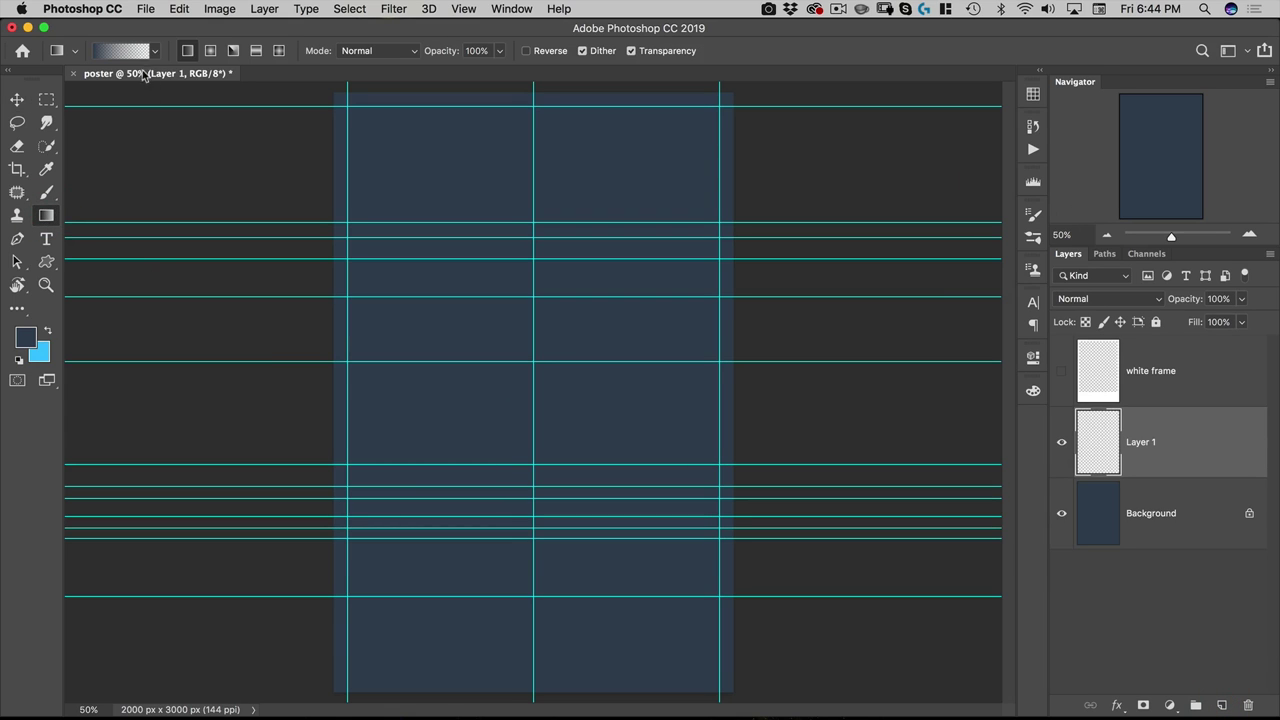
click(155, 51)
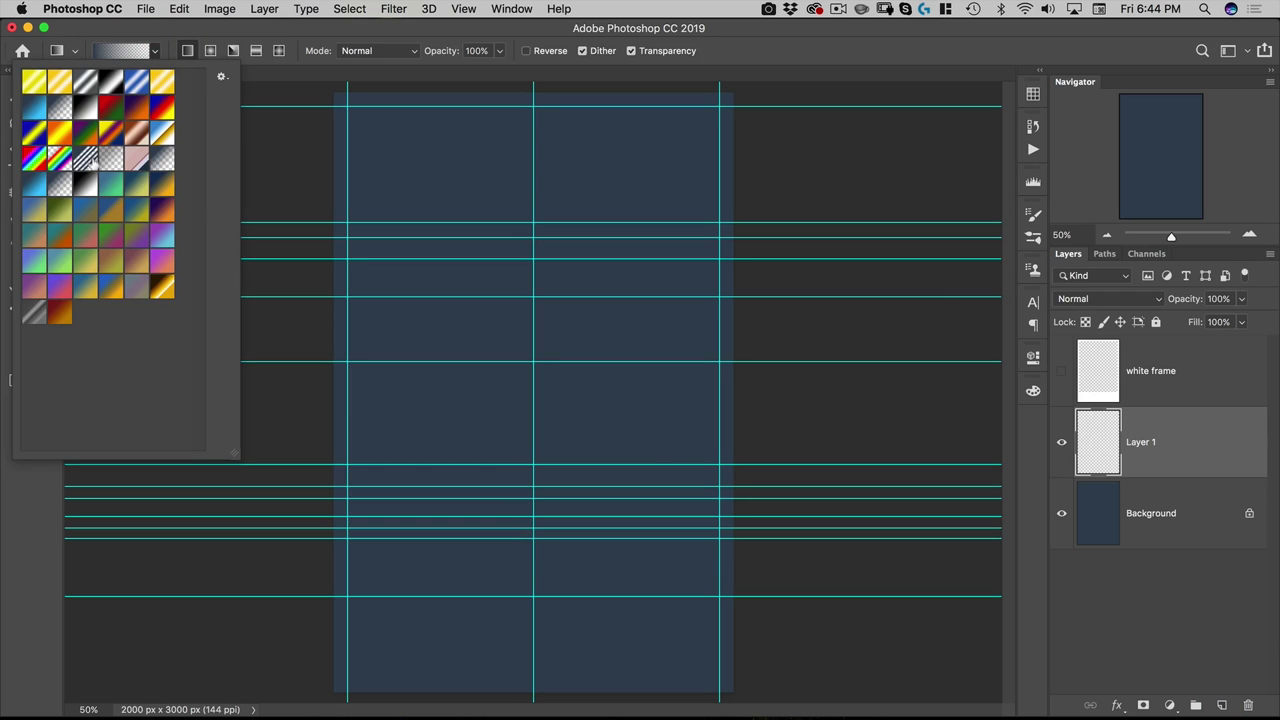
double_click(62, 106)
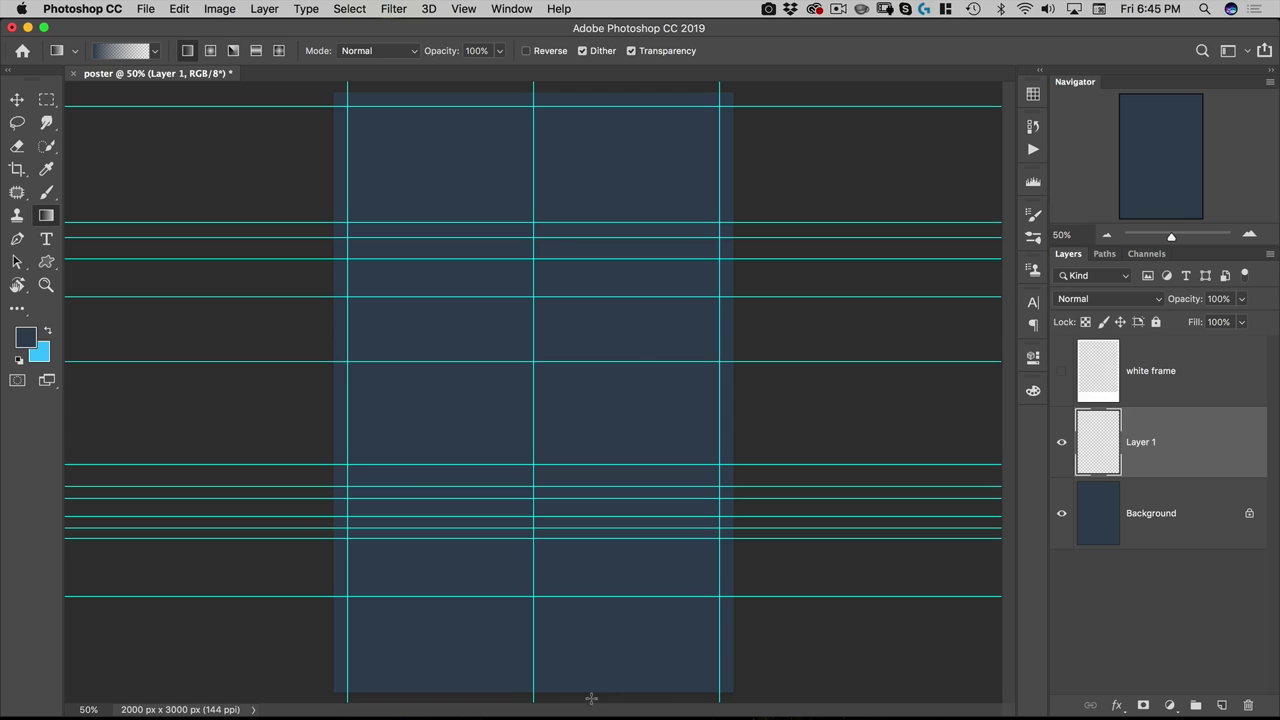
drag(589, 693, 646, 163)
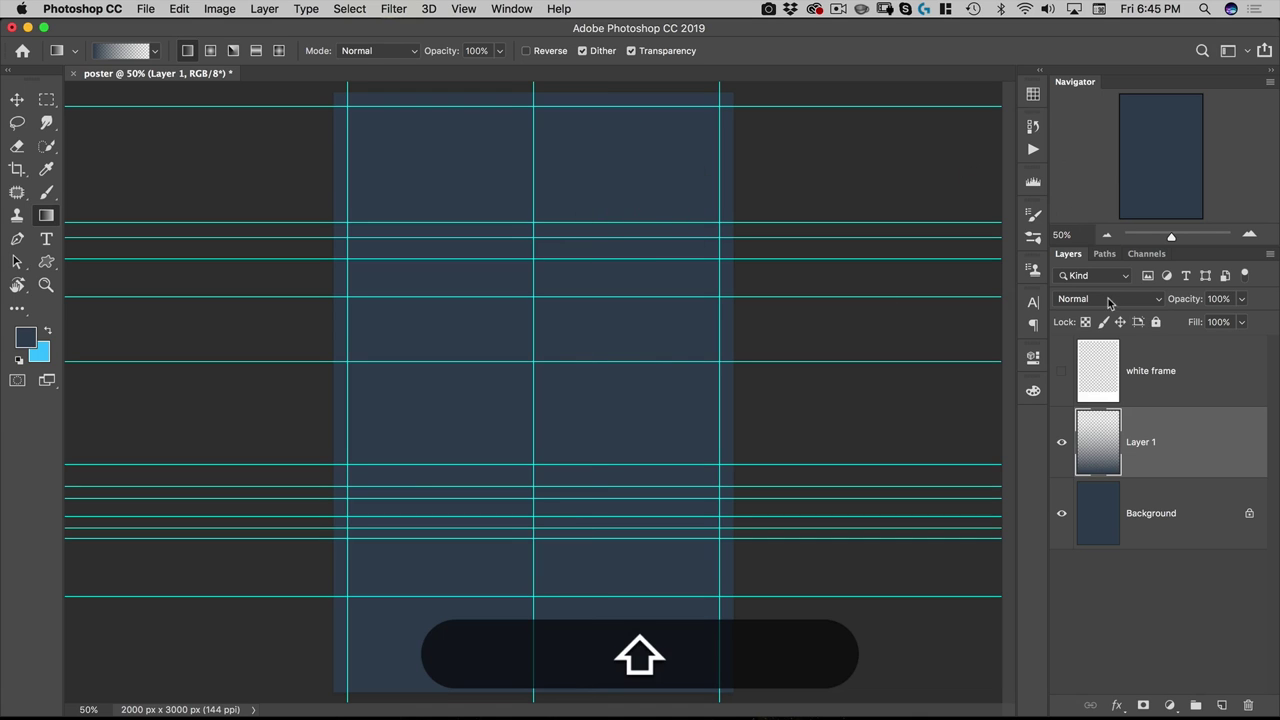
Set the gradient layer's blend mode to Screen and its opacity to 55%.
click(1108, 302)
click(1105, 410)
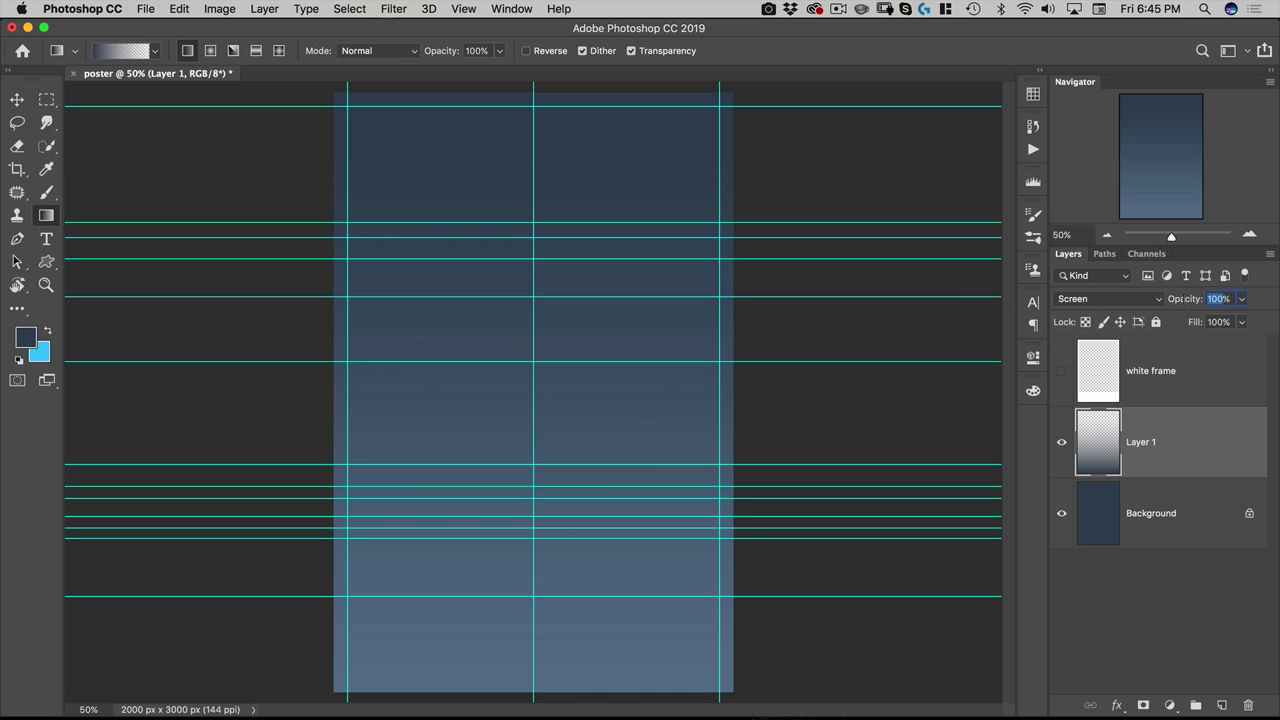
text(55)
key(Return)
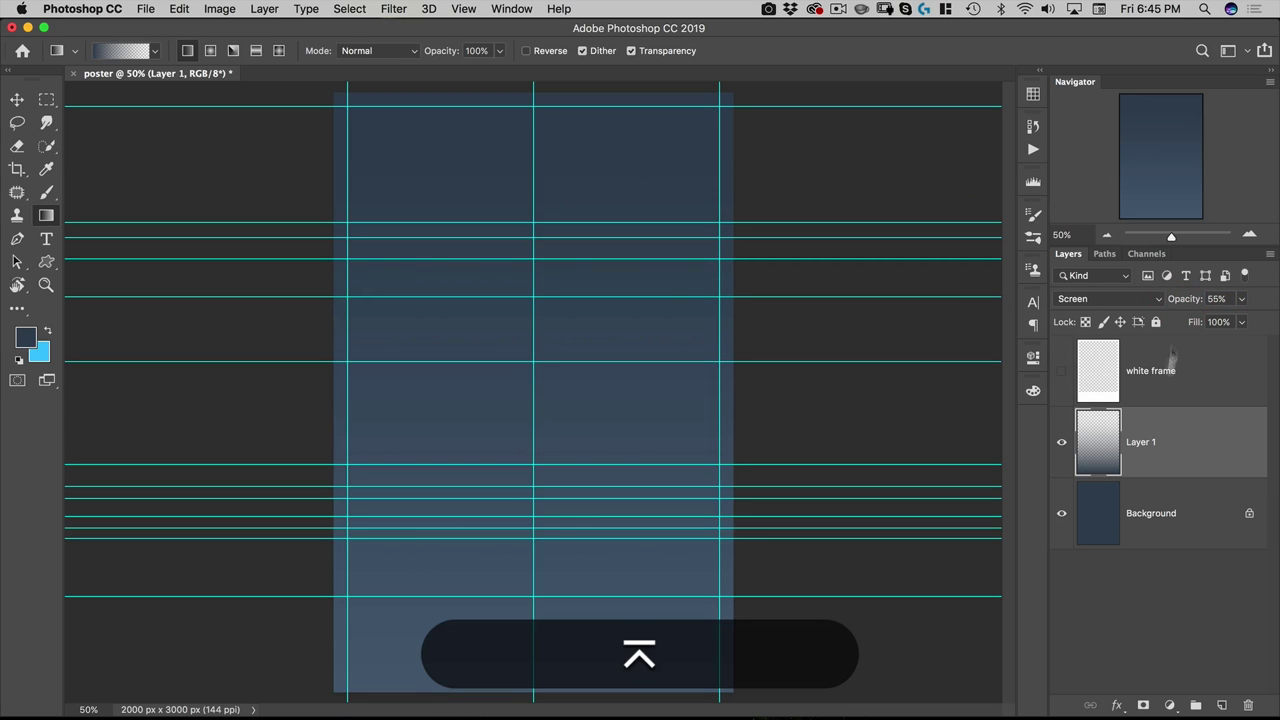
Add a new layer above the gradient layer, naming the gradient layer "light" and the new one "dark".
click(1221, 705)
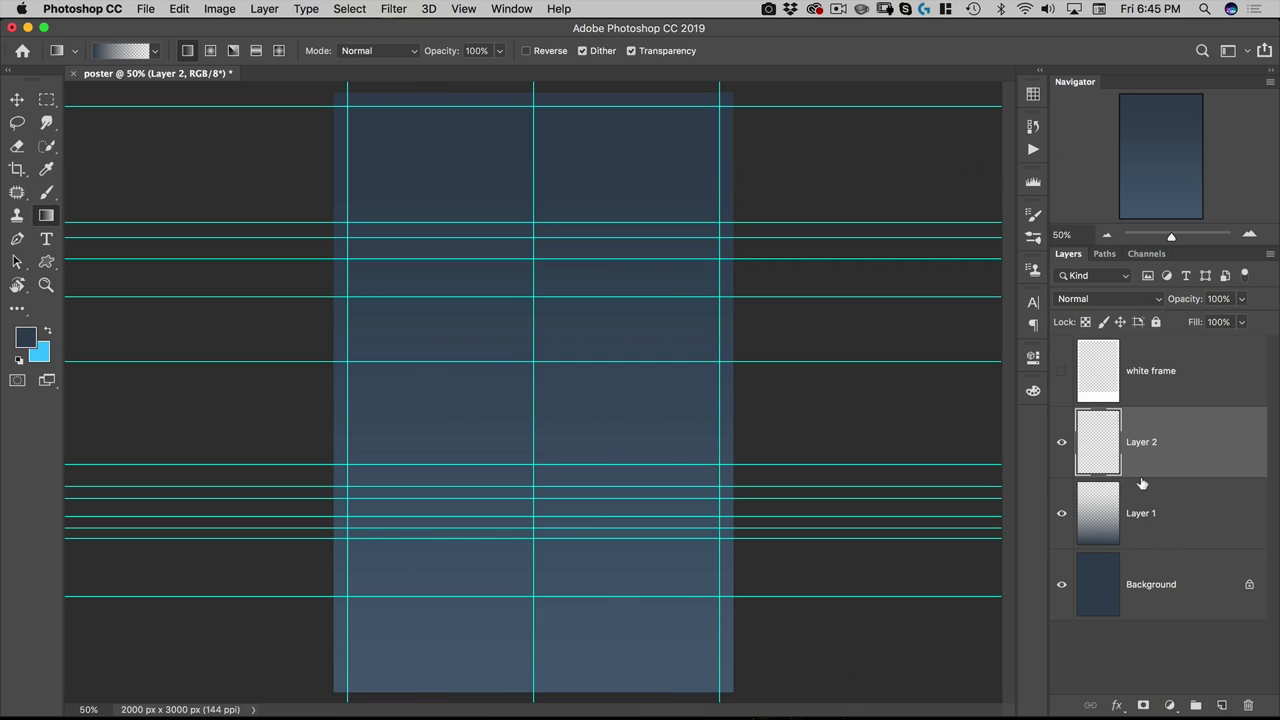
double_click(1136, 515)
text(light)
key(Return)
double_click(1141, 442)
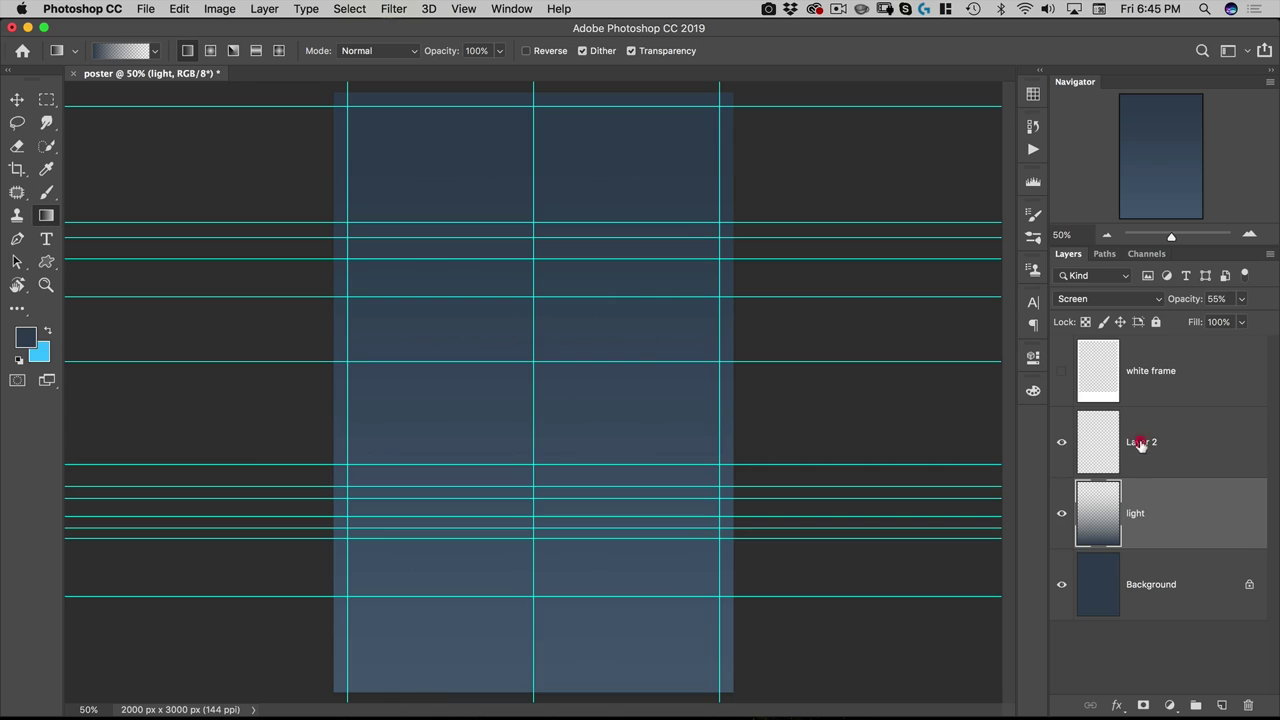
text(dark)
key(Return)
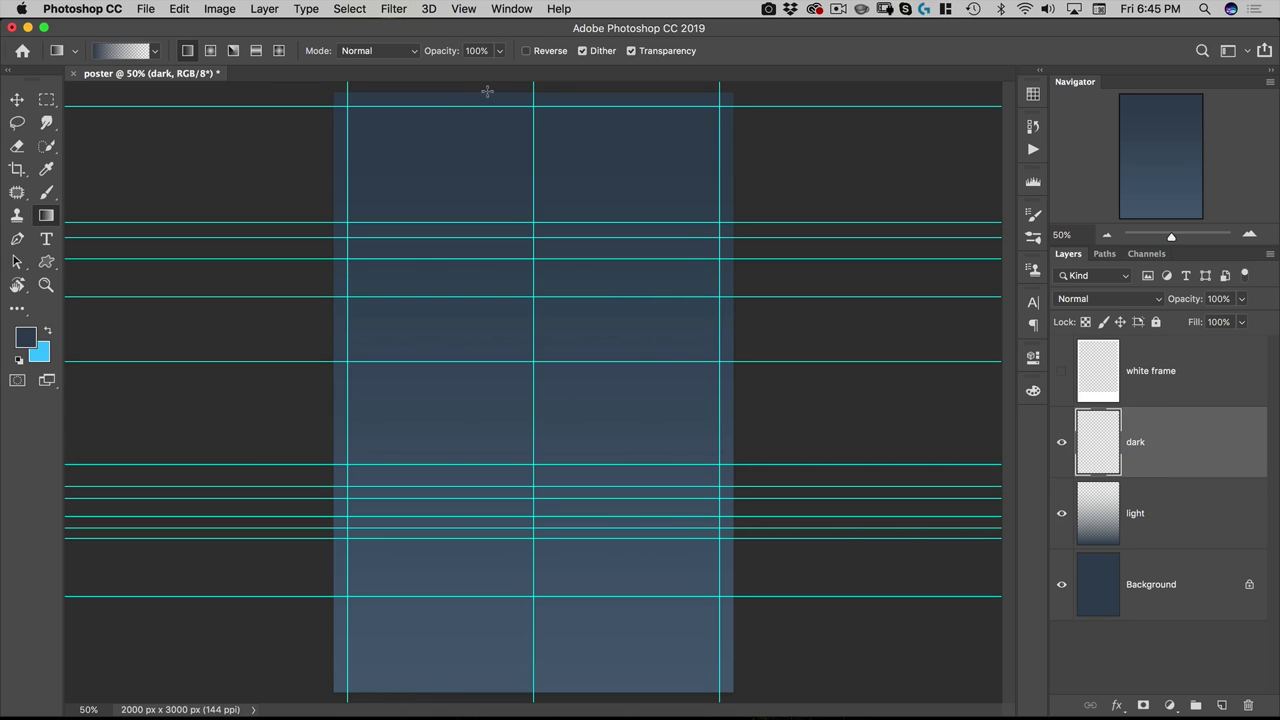
Draw a short downward gradient from the poster's top edge on the dark layer and set it to Multiply at 50% opacity.
drag(487, 91, 481, 200)
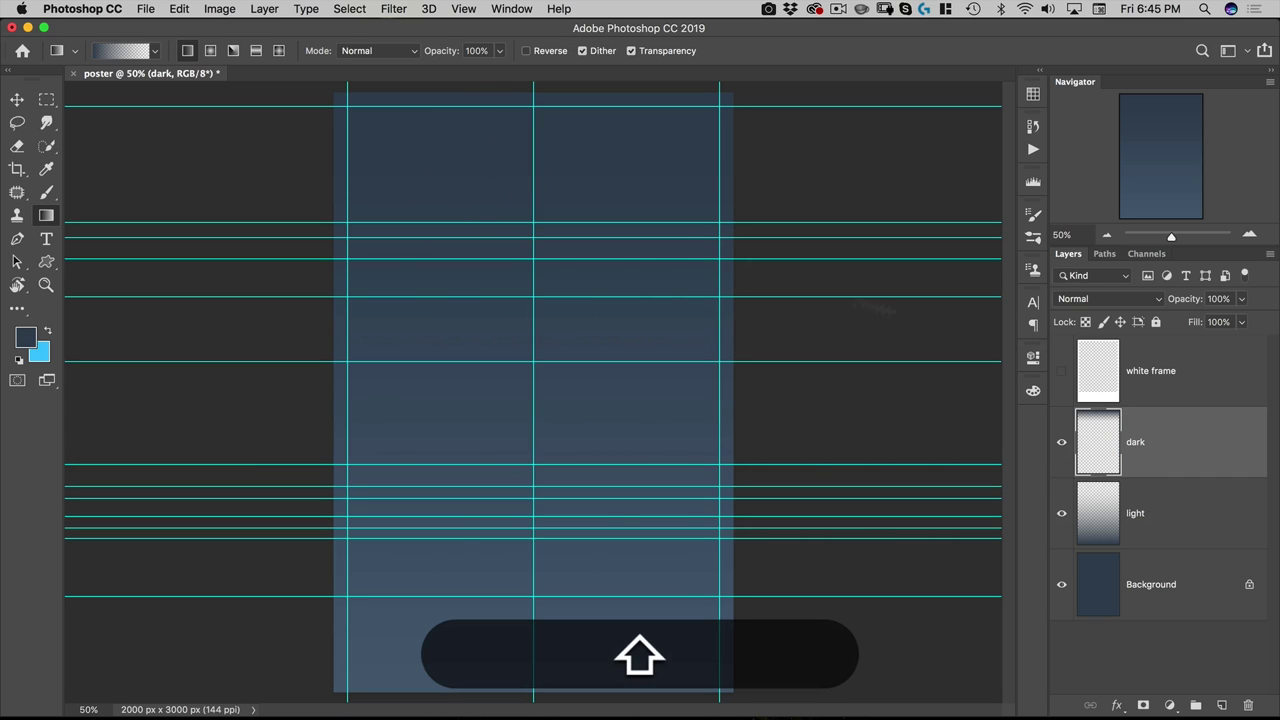
click(1105, 299)
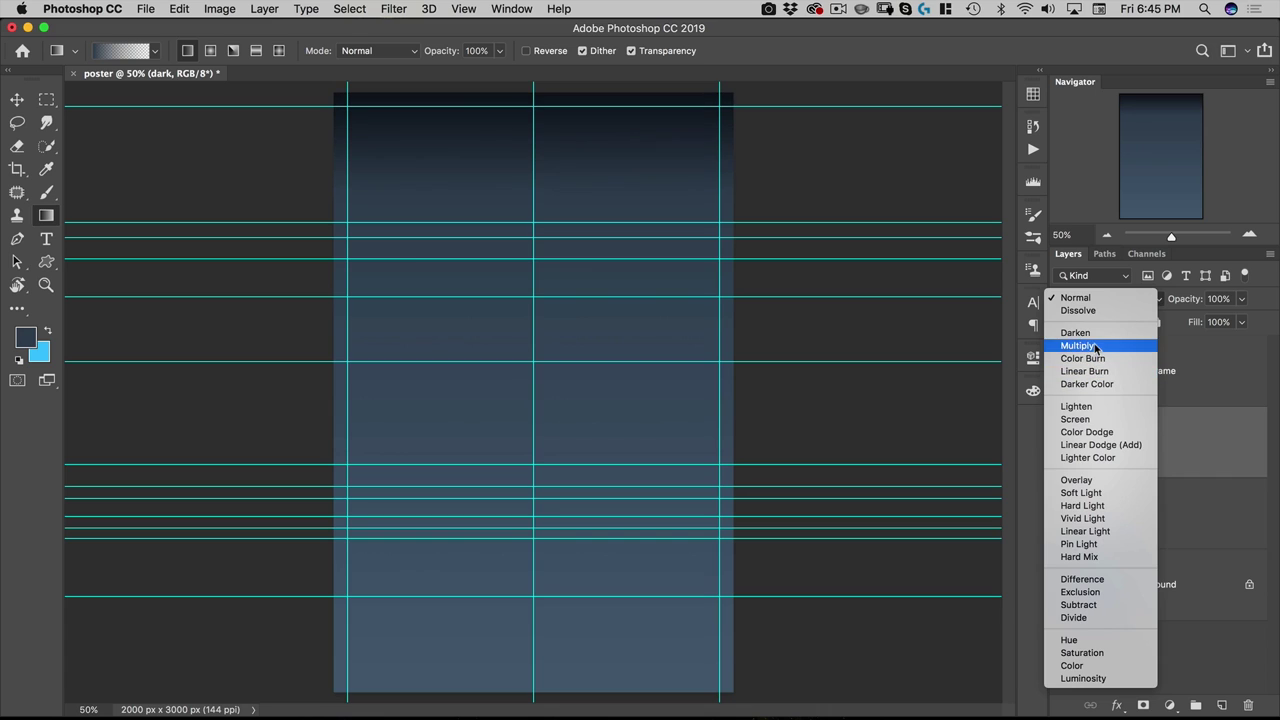
click(1095, 342)
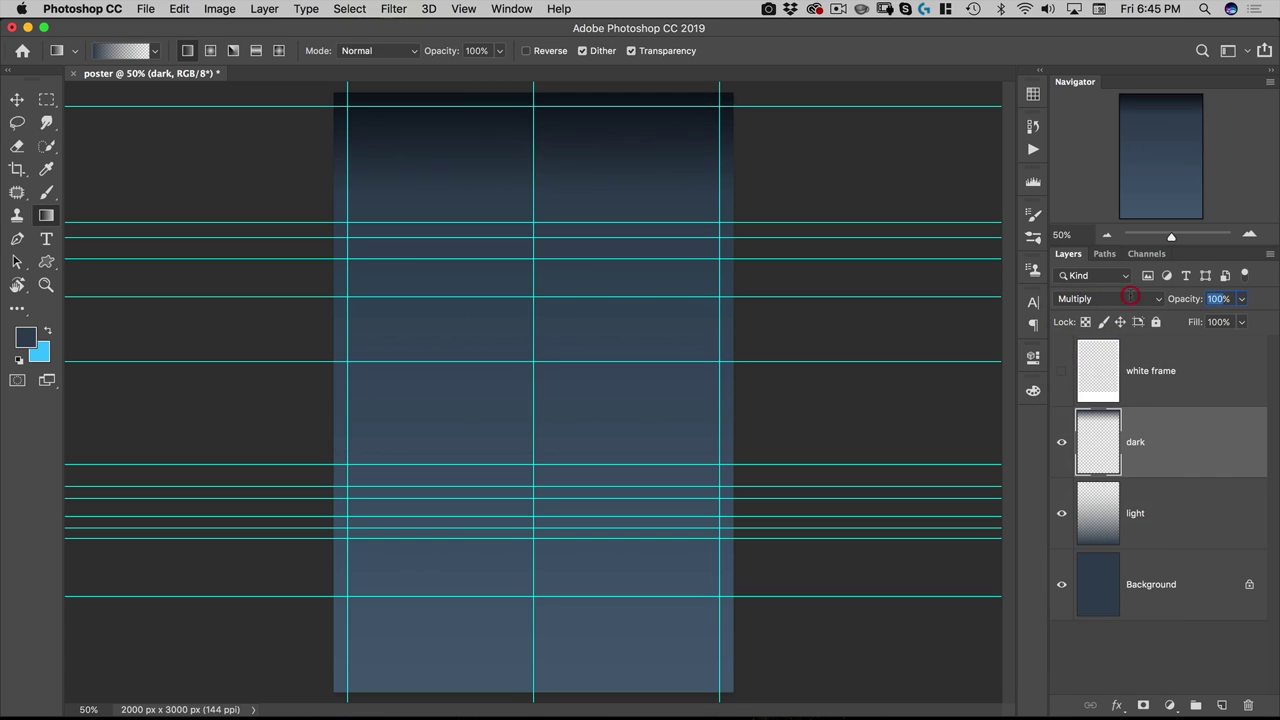
text(50)
key(Return)
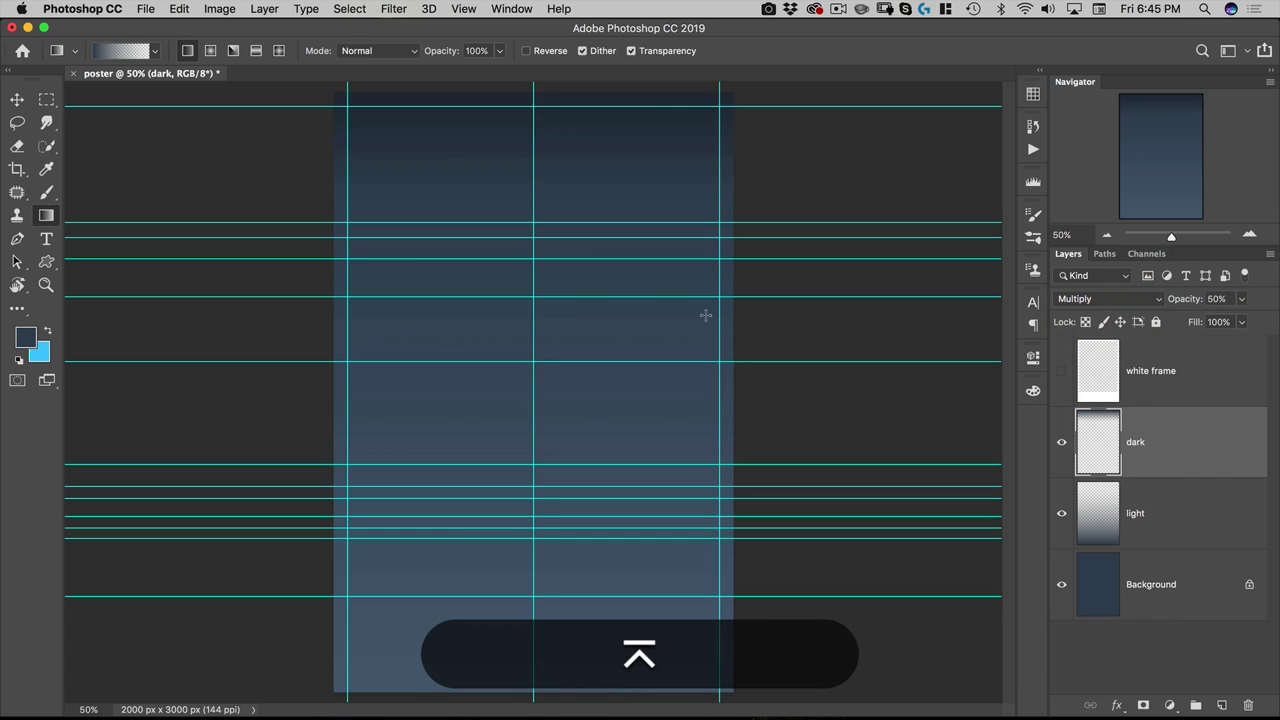
key(v)
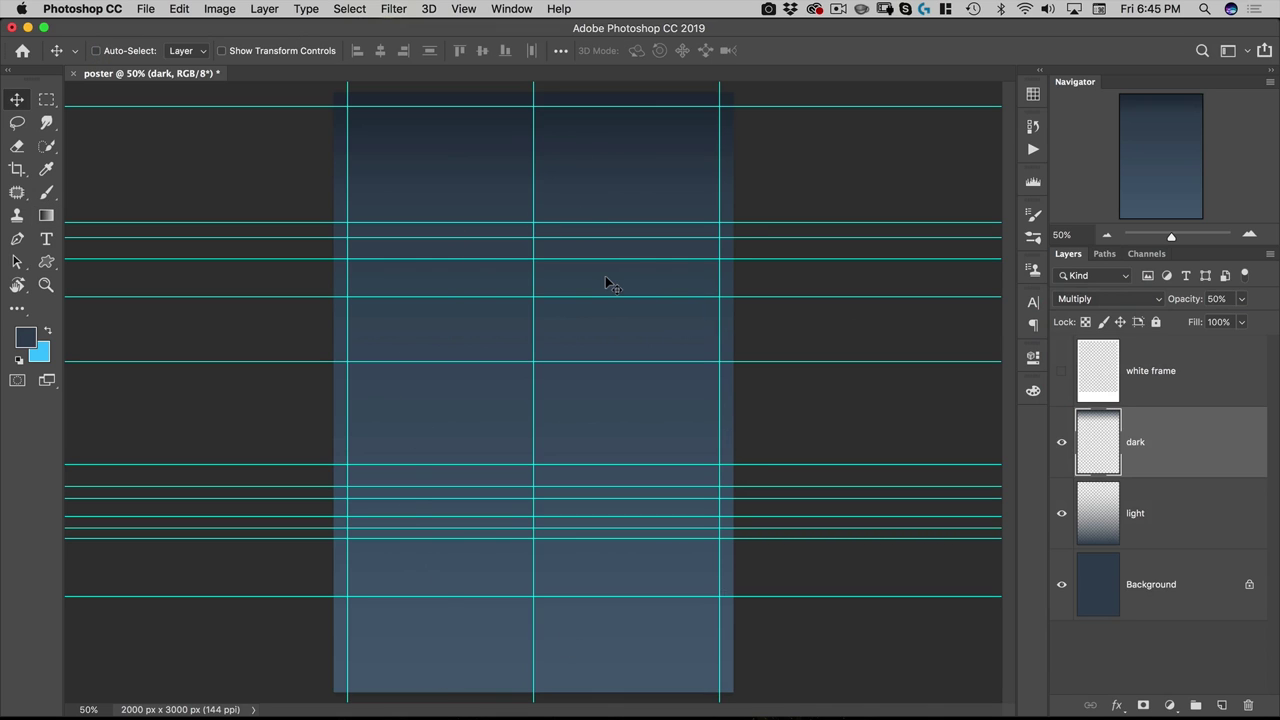
Add a new layer above the dark layer and name it "light".
click(1221, 705)
double_click(1141, 442)
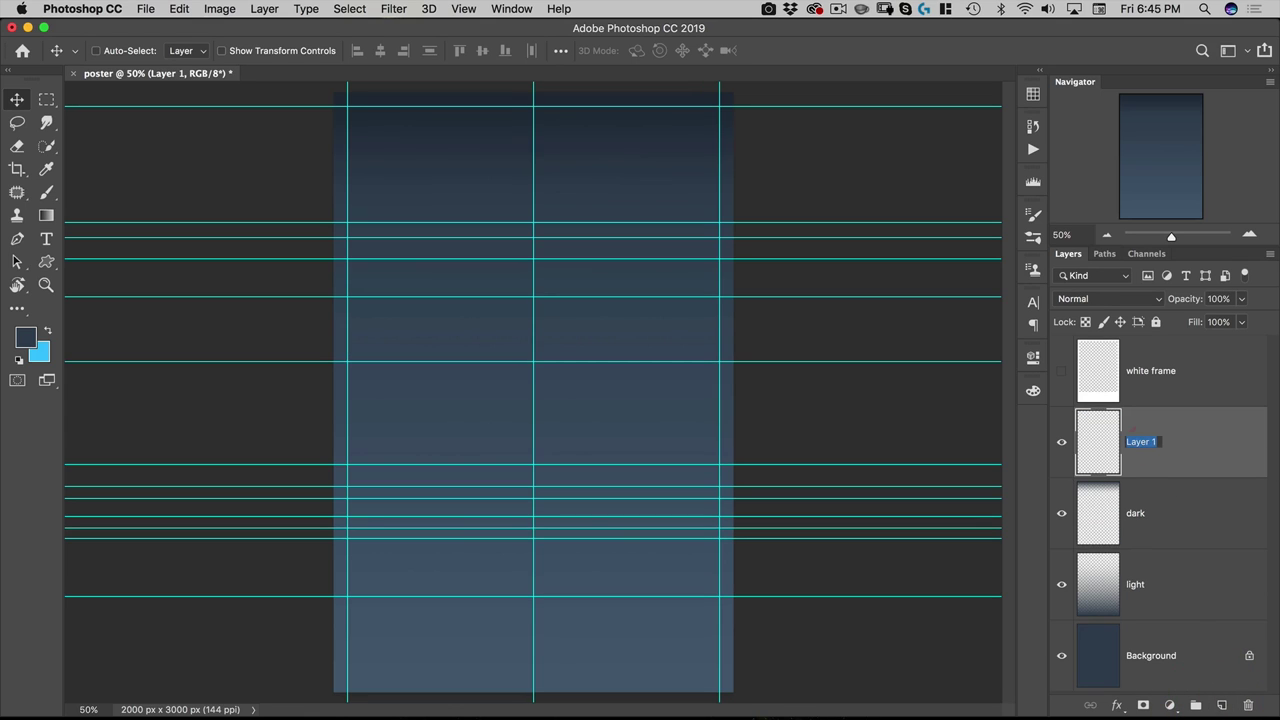
text(light)
key(Return)
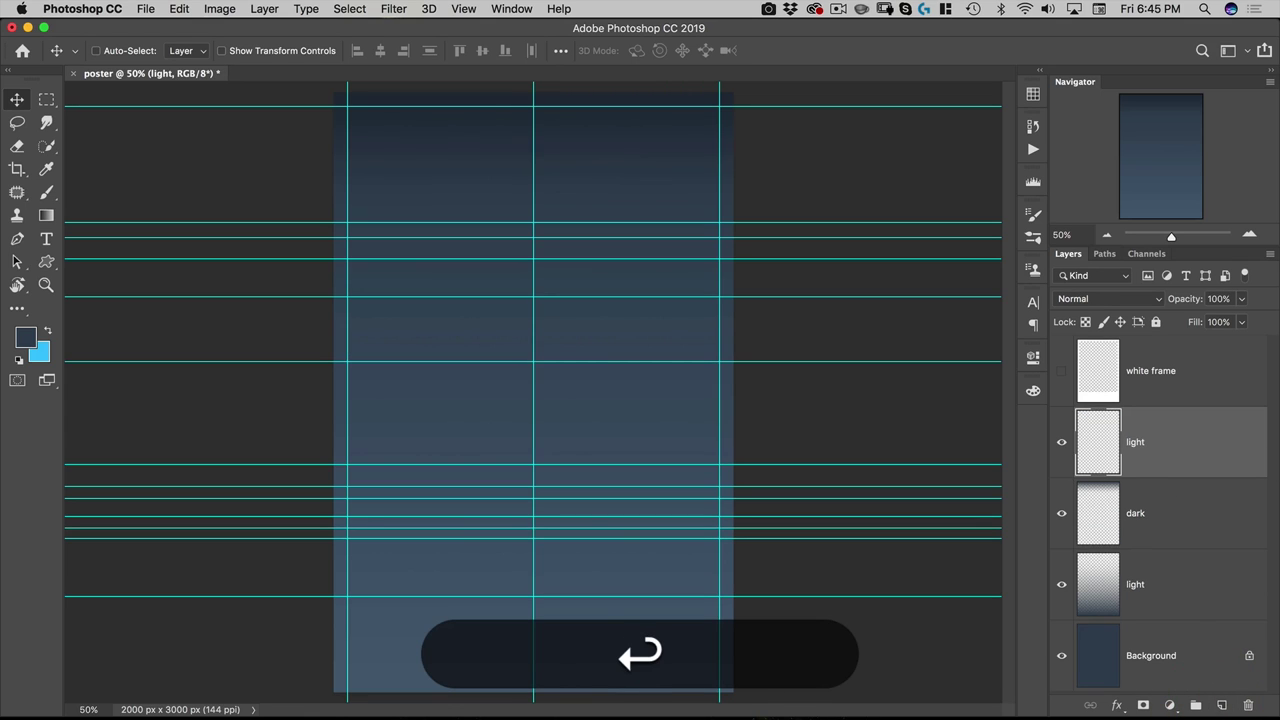
Draw a radial gradient in colour ada696 on the new light layer, from the centre guide just above the lowest horizontal guide to the poster's side edge.
key(g)
click(211, 51)
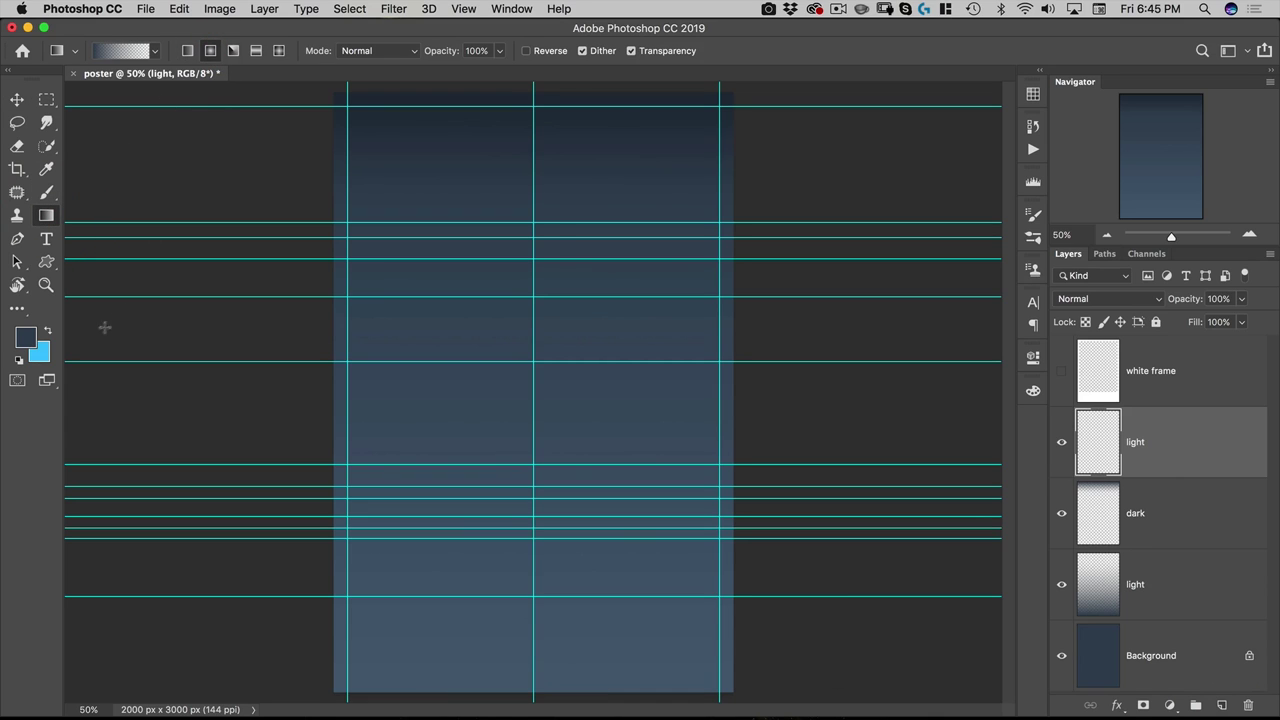
click(27, 338)
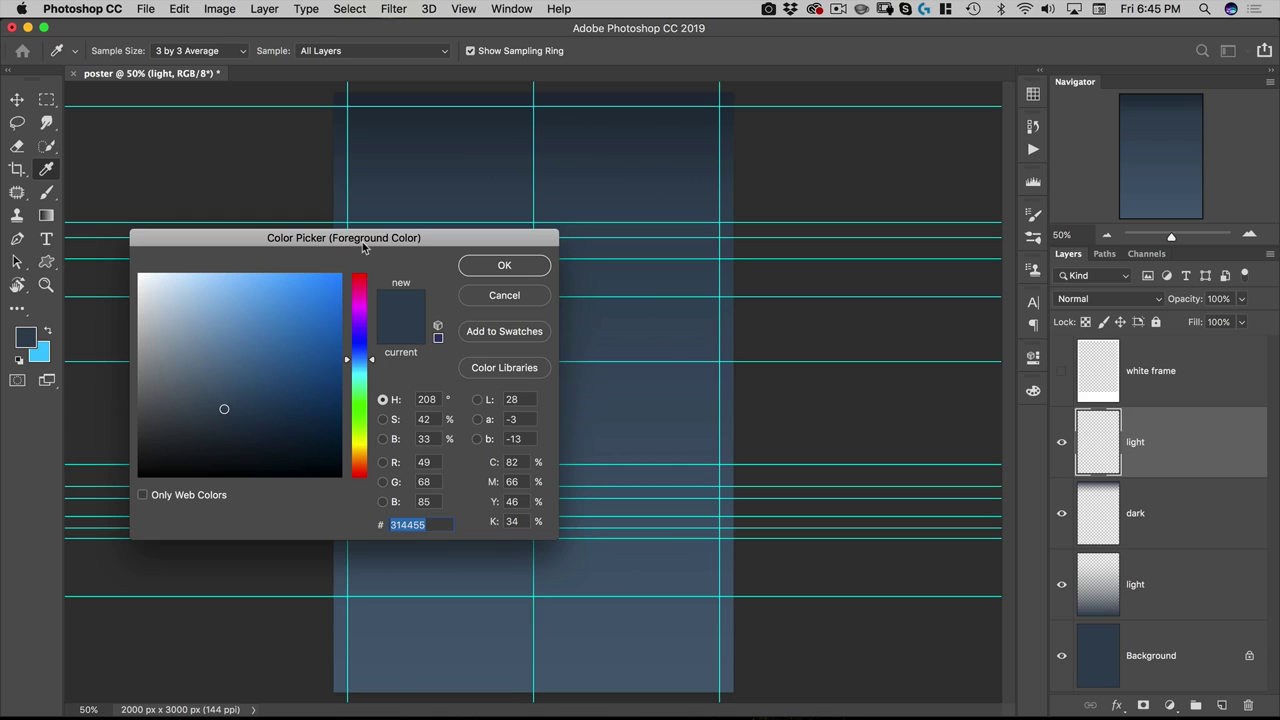
text(ada)
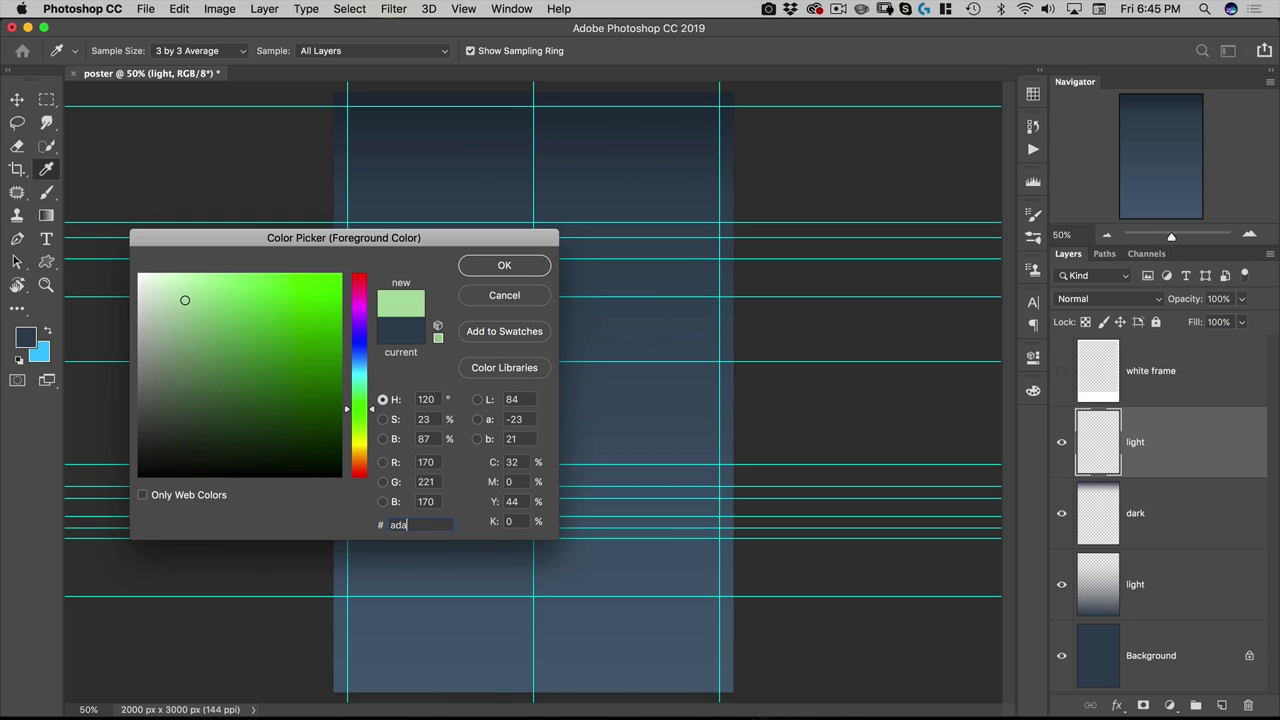
text(696)
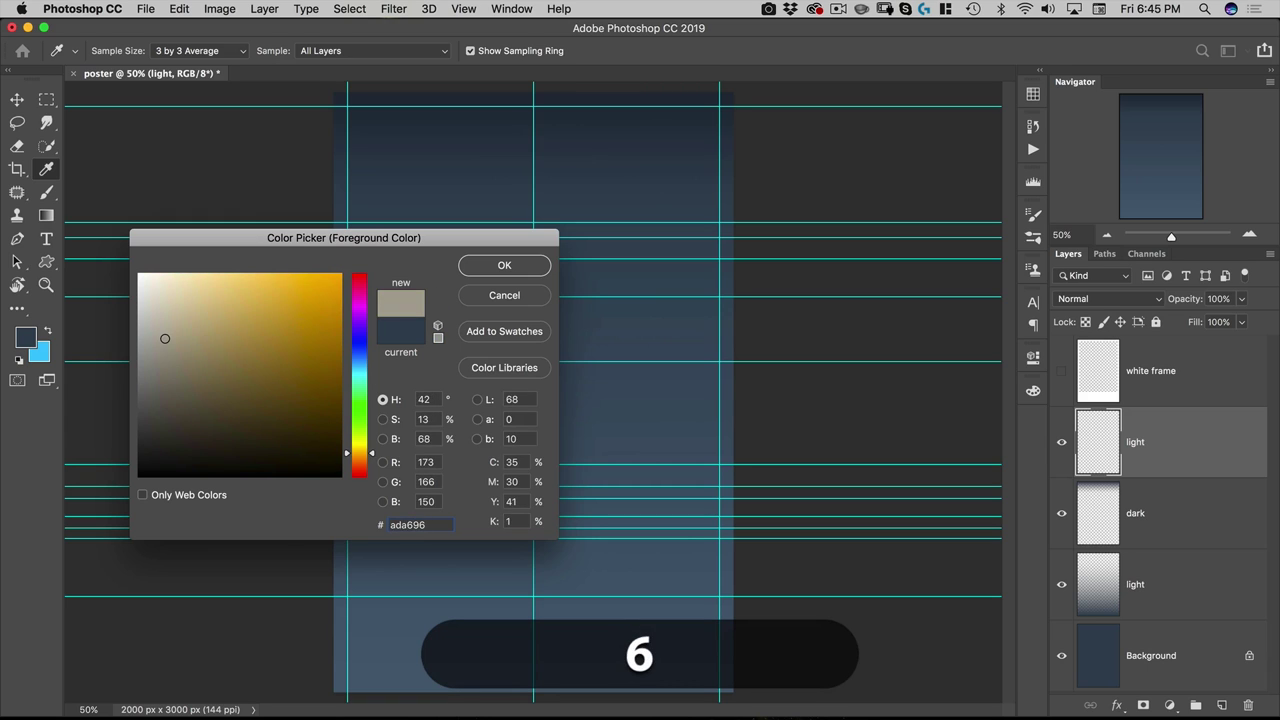
key(Return)
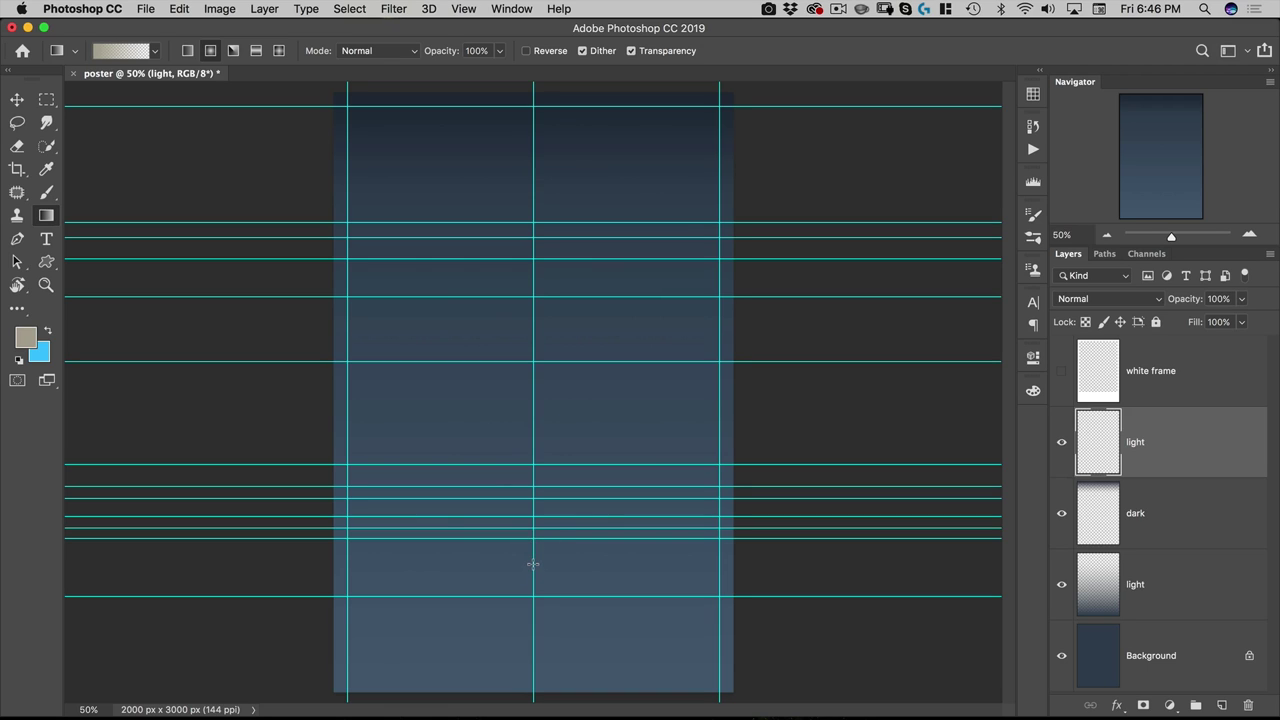
key(shift)
drag(533, 564, 533, 565)
drag(681, 588, 731, 592)
key(shift+v)
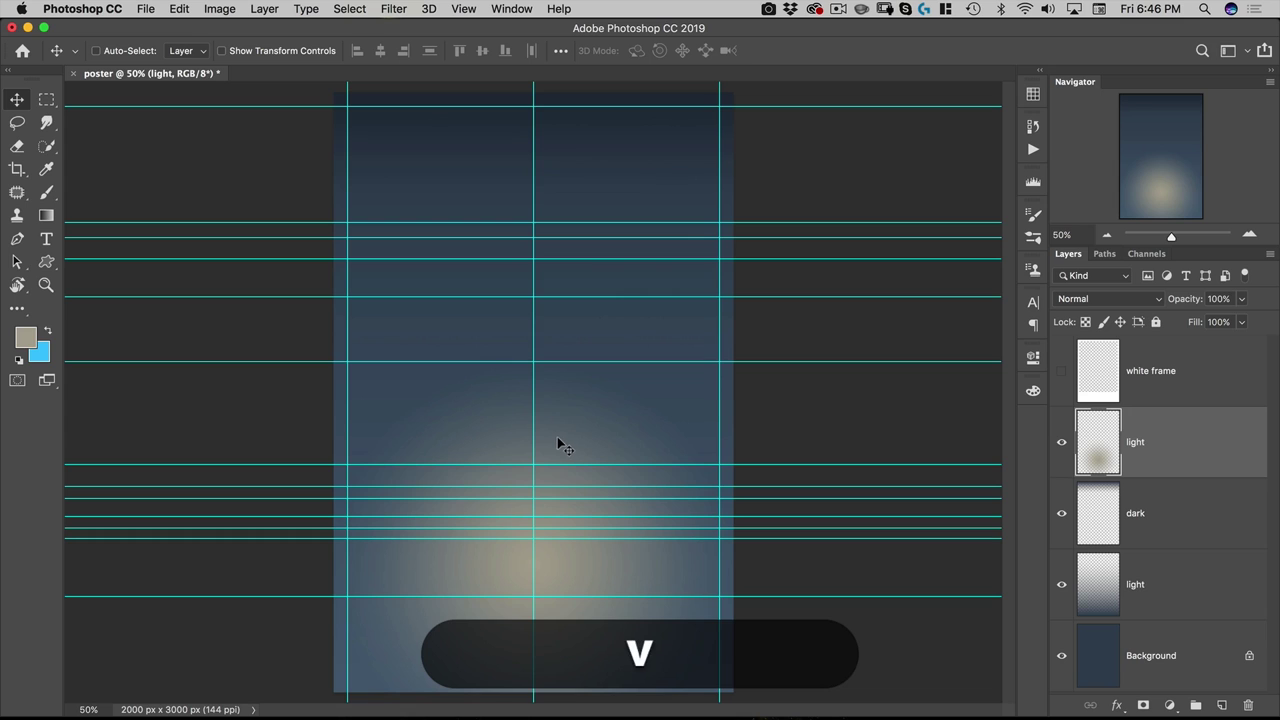
Stretch the radial glow about its centre to about 266% height, reaching the poster's top edge, and widen it slightly past both sides.
key(super+t)
drag(533, 364, 533, 92)
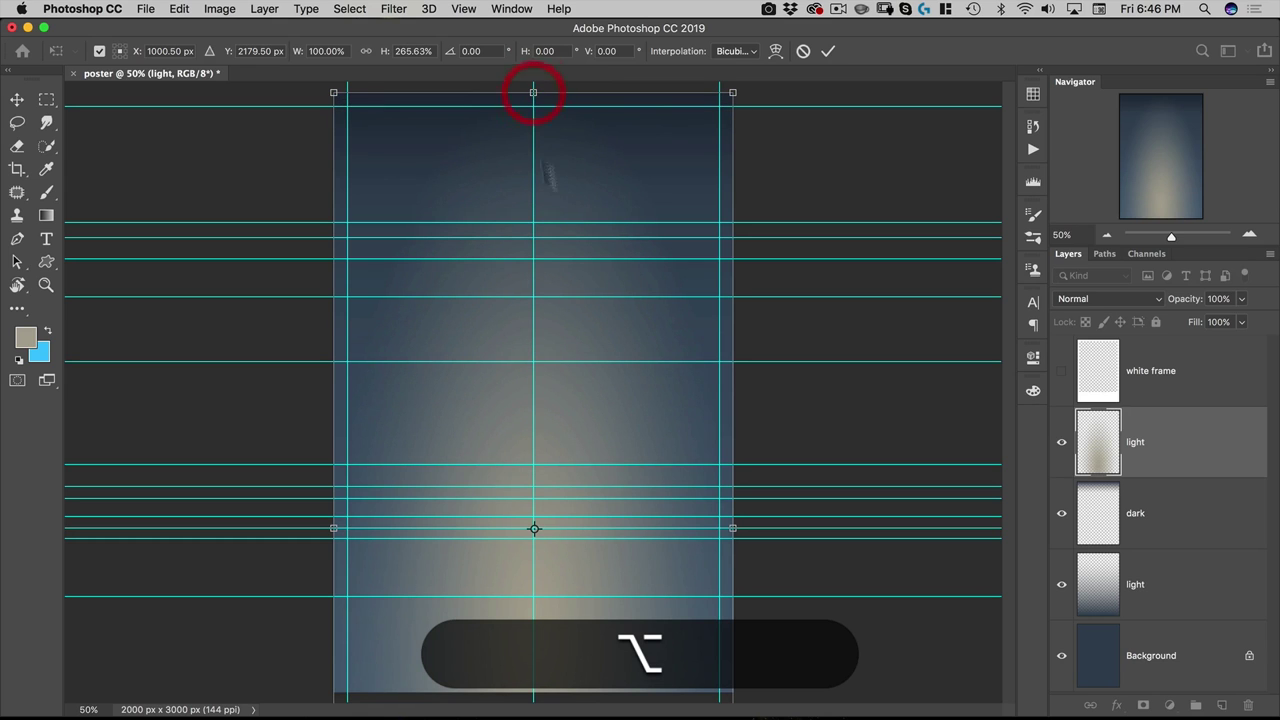
drag(735, 528, 771, 528)
click(828, 51)
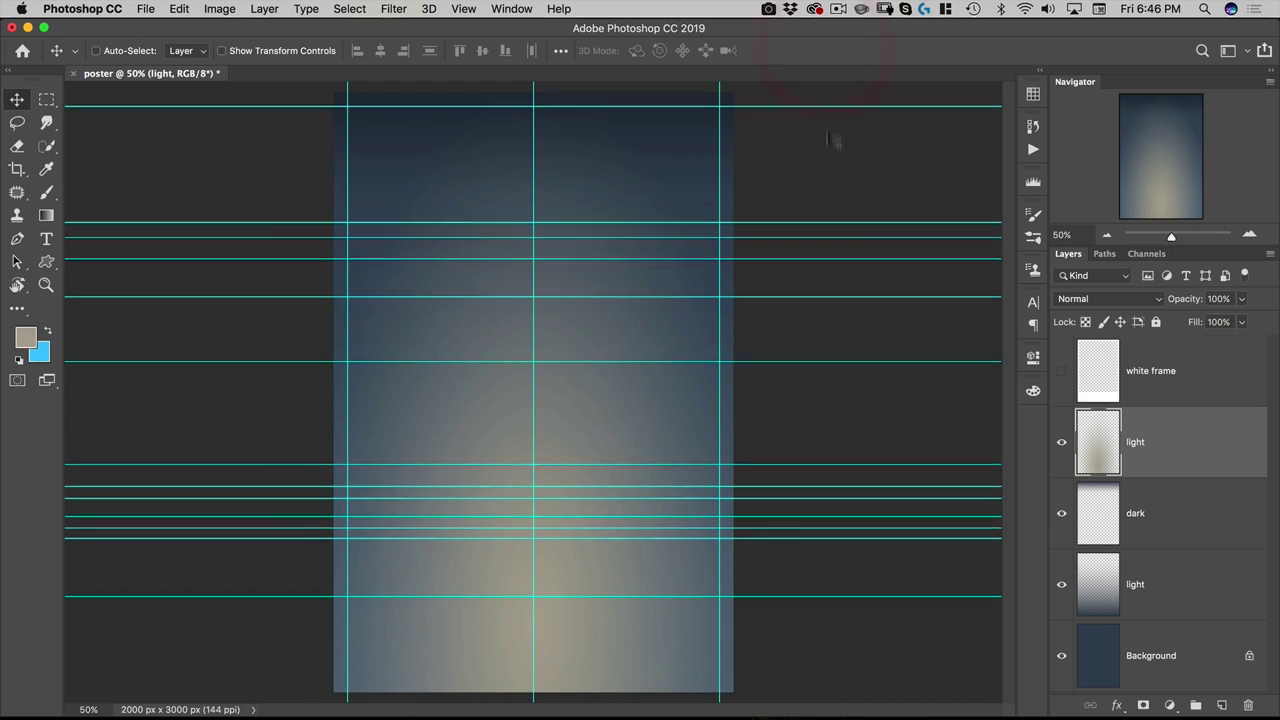
Duplicate the upper light layer and scale the copy about its centre to about 84% width and 62% height.
key(super+j)
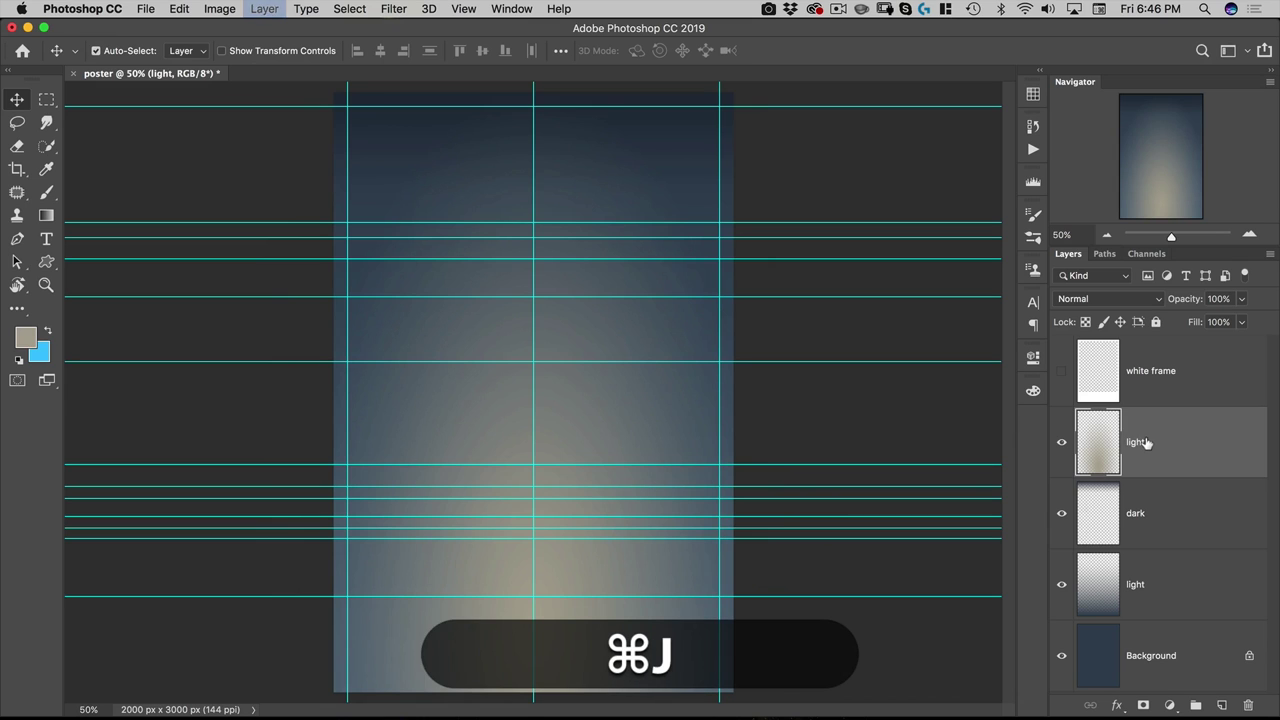
key(super+t)
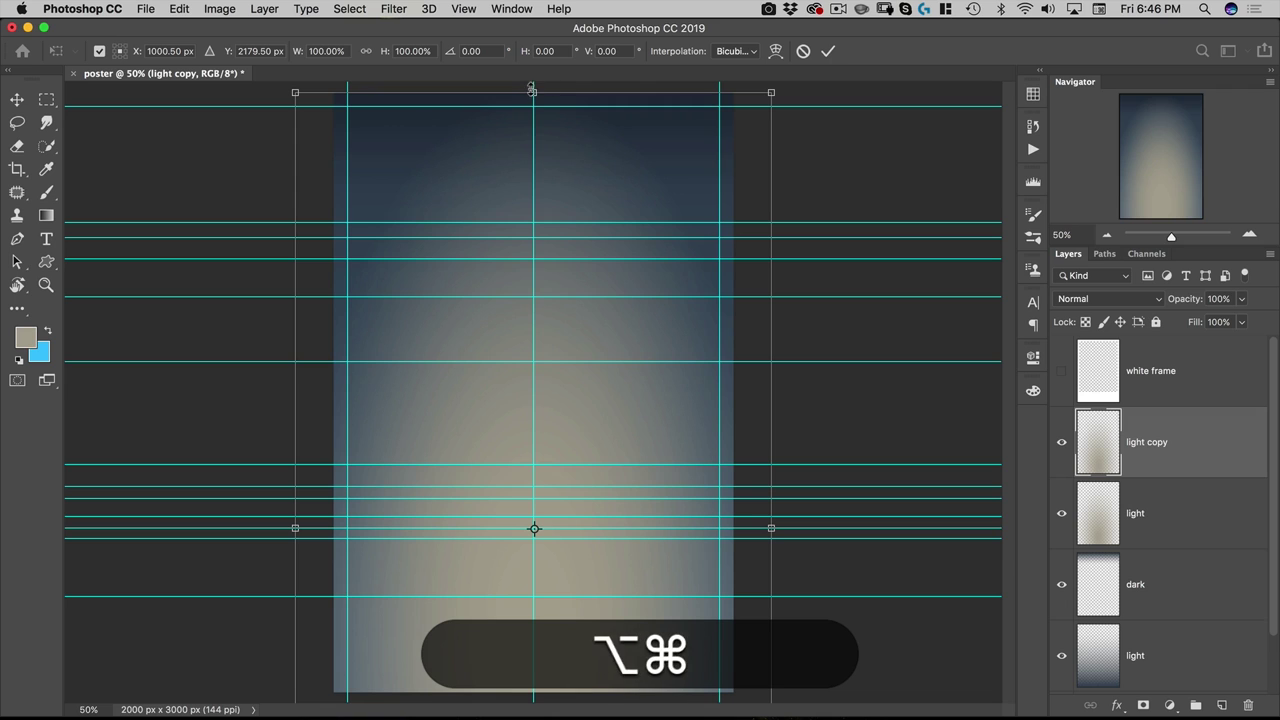
drag(533, 92, 530, 252)
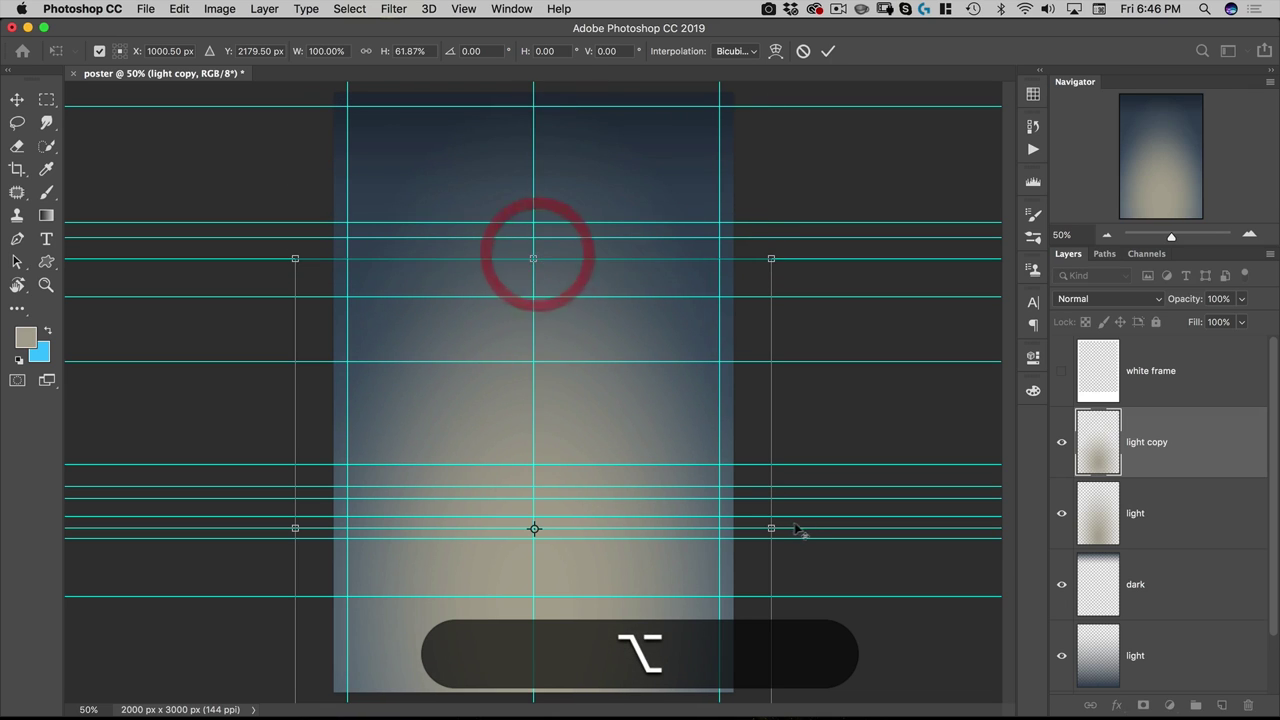
drag(771, 528, 734, 529)
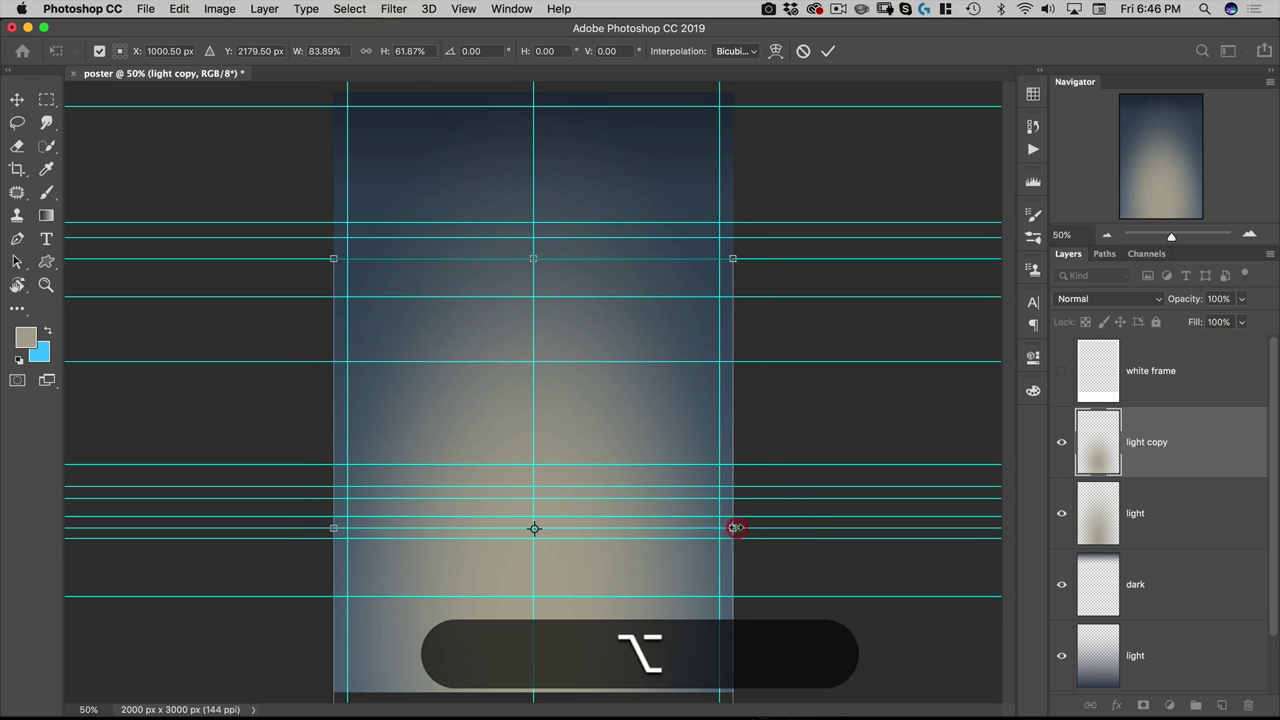
click(827, 52)
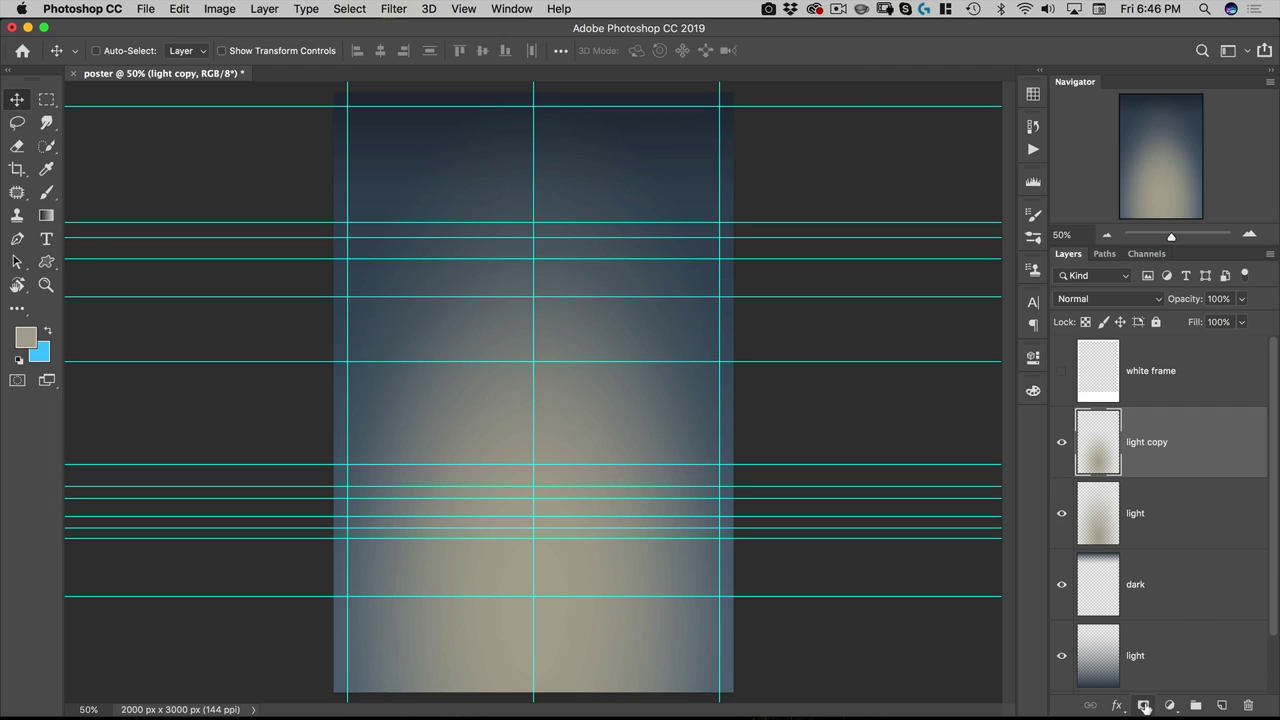
Add a layer mask to the light layer directly below the copy and set the Gradient tool to linear.
click(1145, 522)
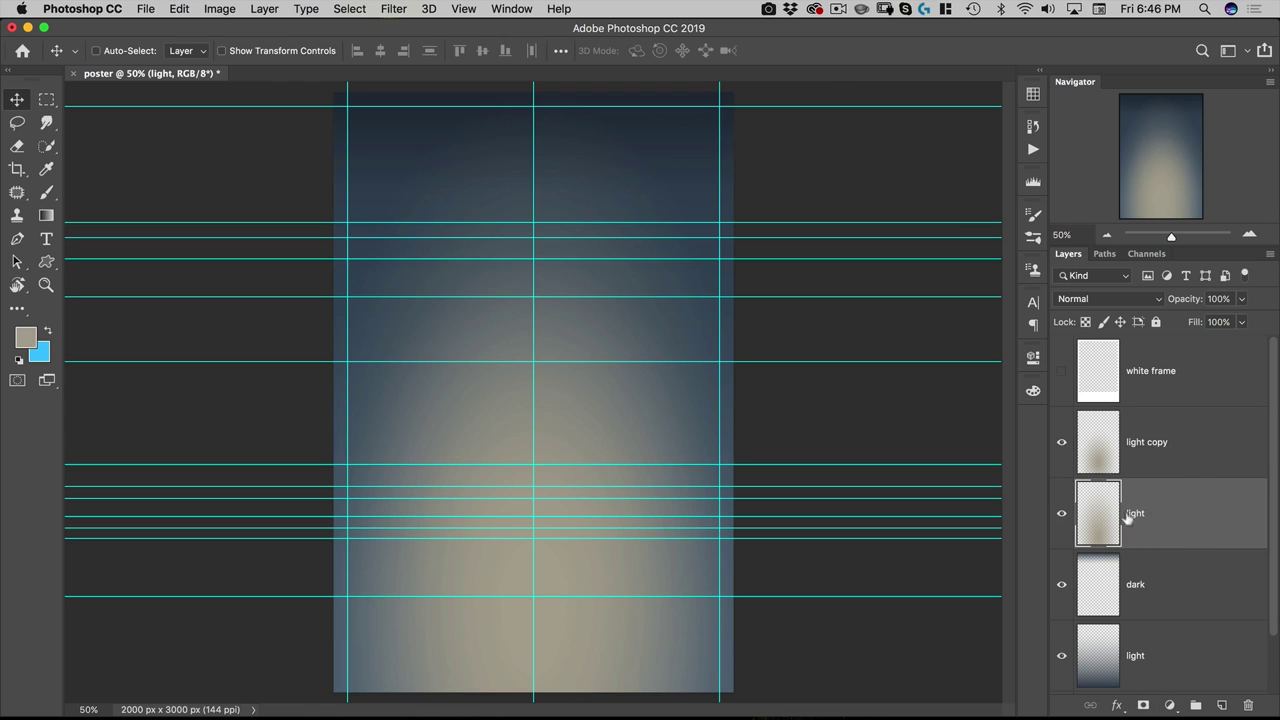
click(1143, 705)
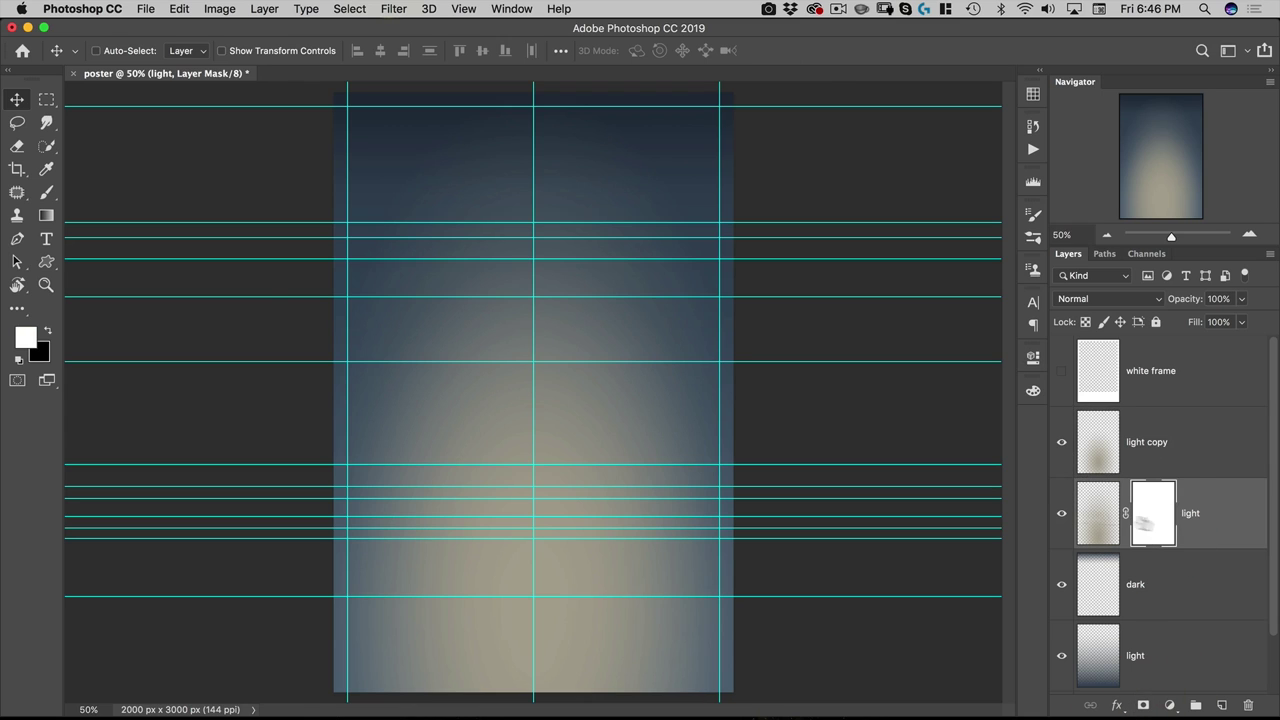
click(47, 215)
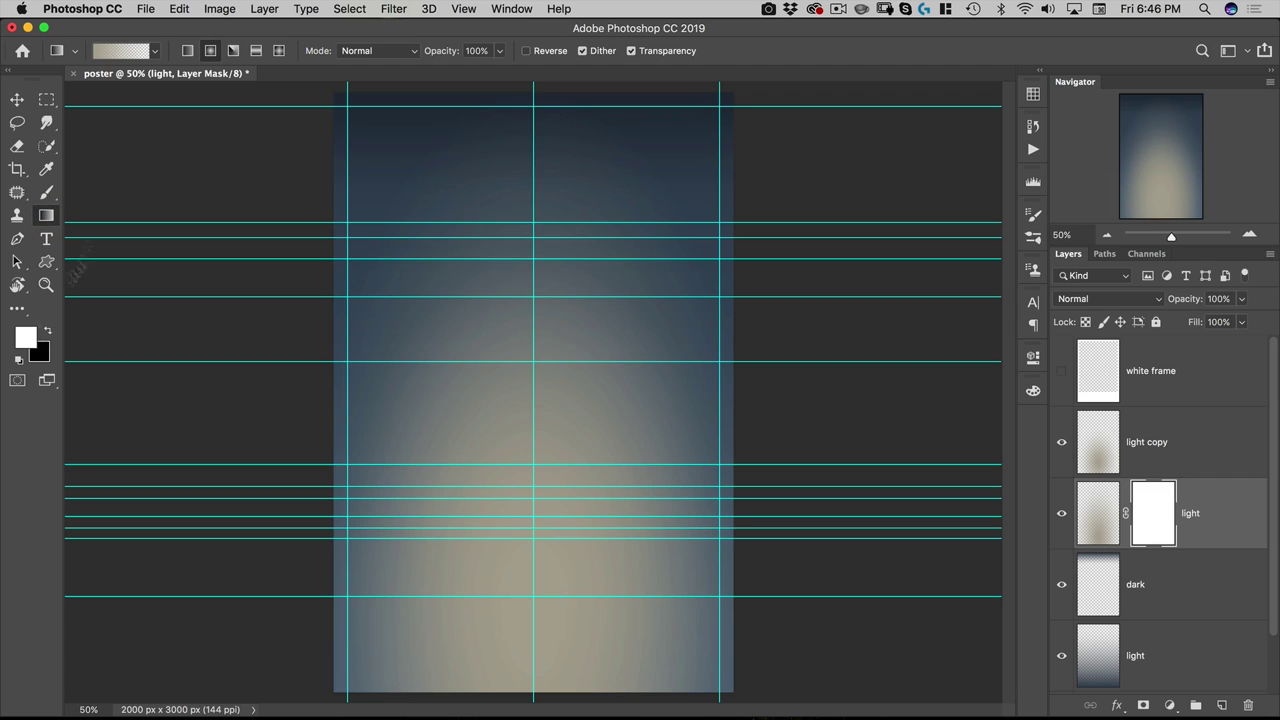
click(187, 50)
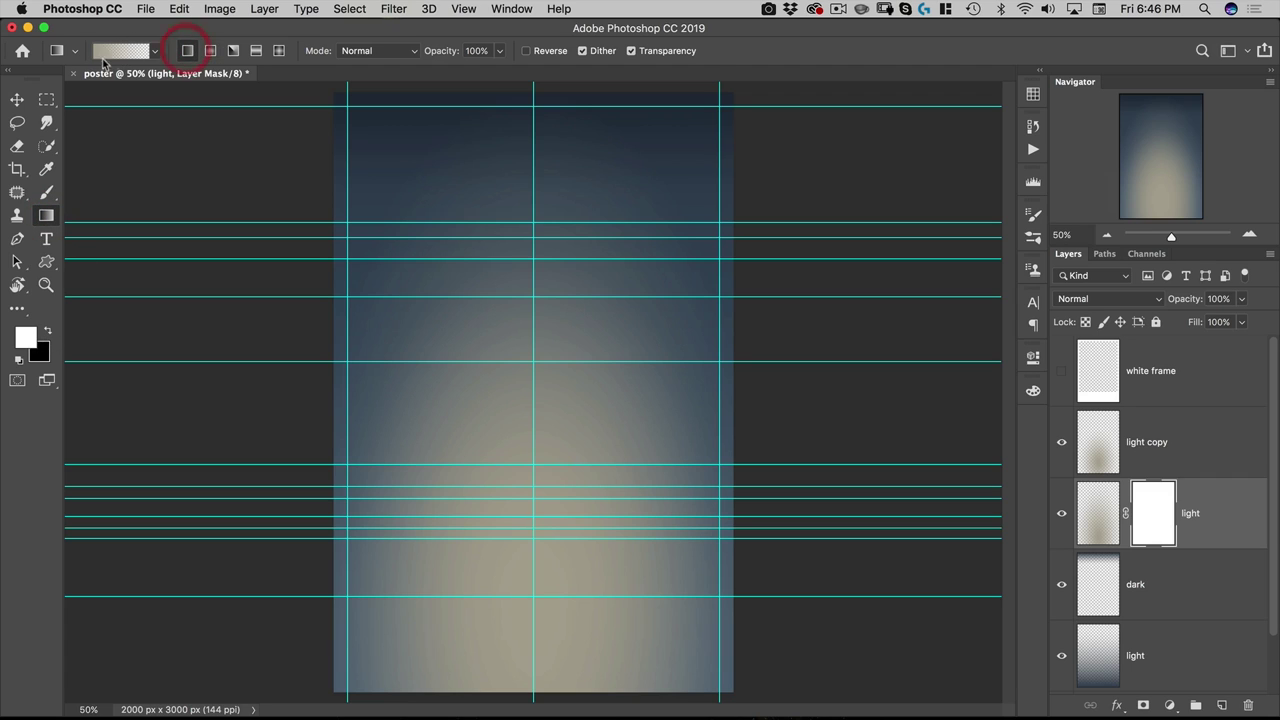
Fade the glow at both poster sides on the mask with short horizontal black-to-transparent gradients drawn inward from the edges.
key(x)
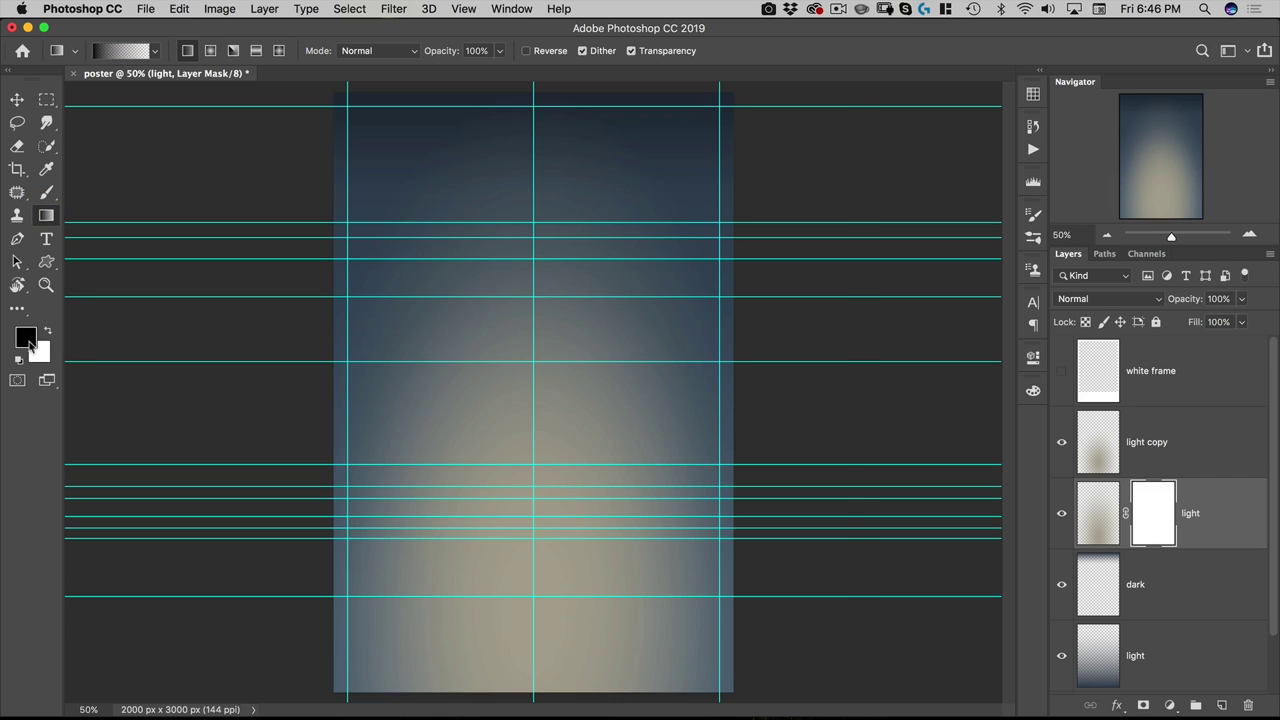
key(x)
key(x)
key(x)
key(x)
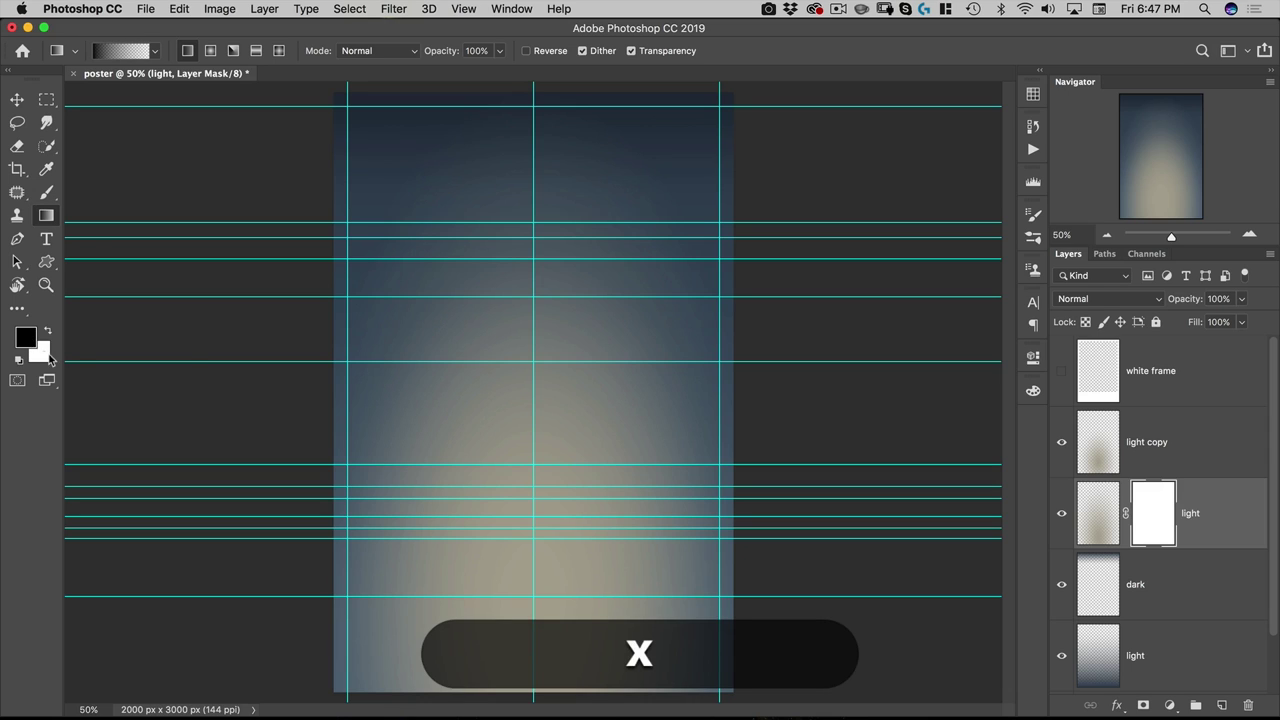
key(d)
key(x)
drag(329, 538, 408, 545)
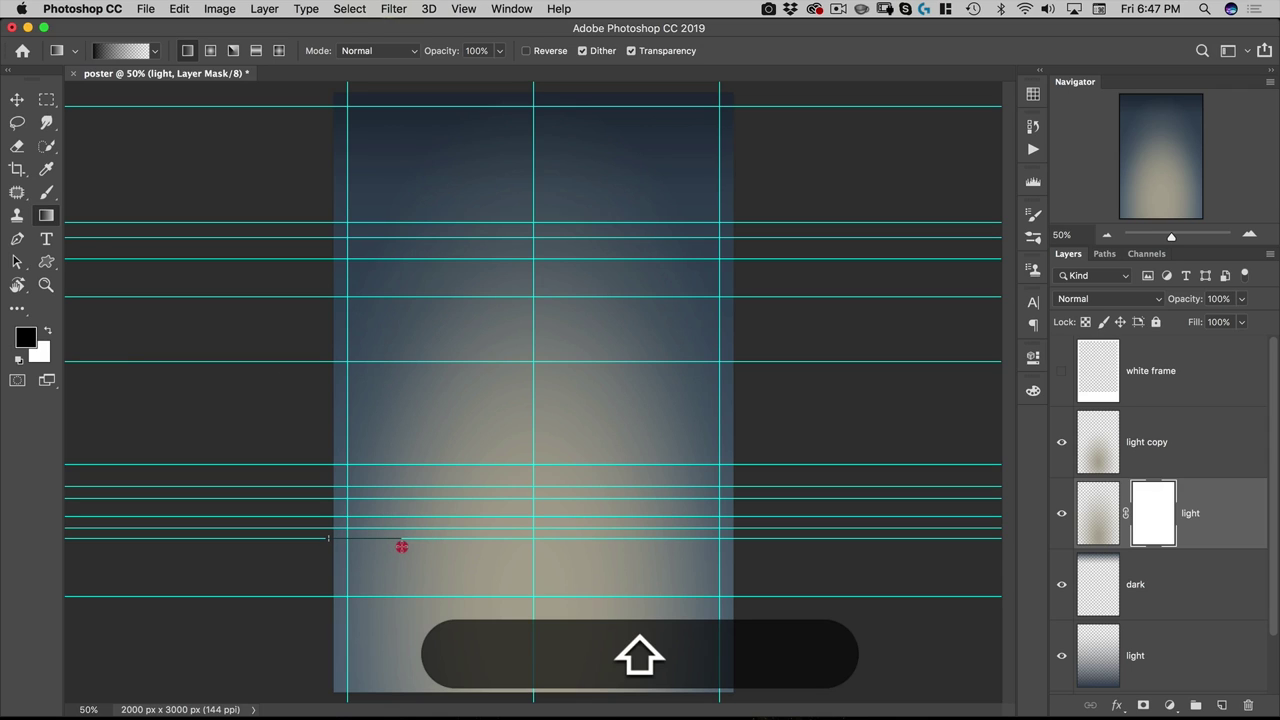
drag(399, 547, 400, 543)
drag(748, 535, 720, 553)
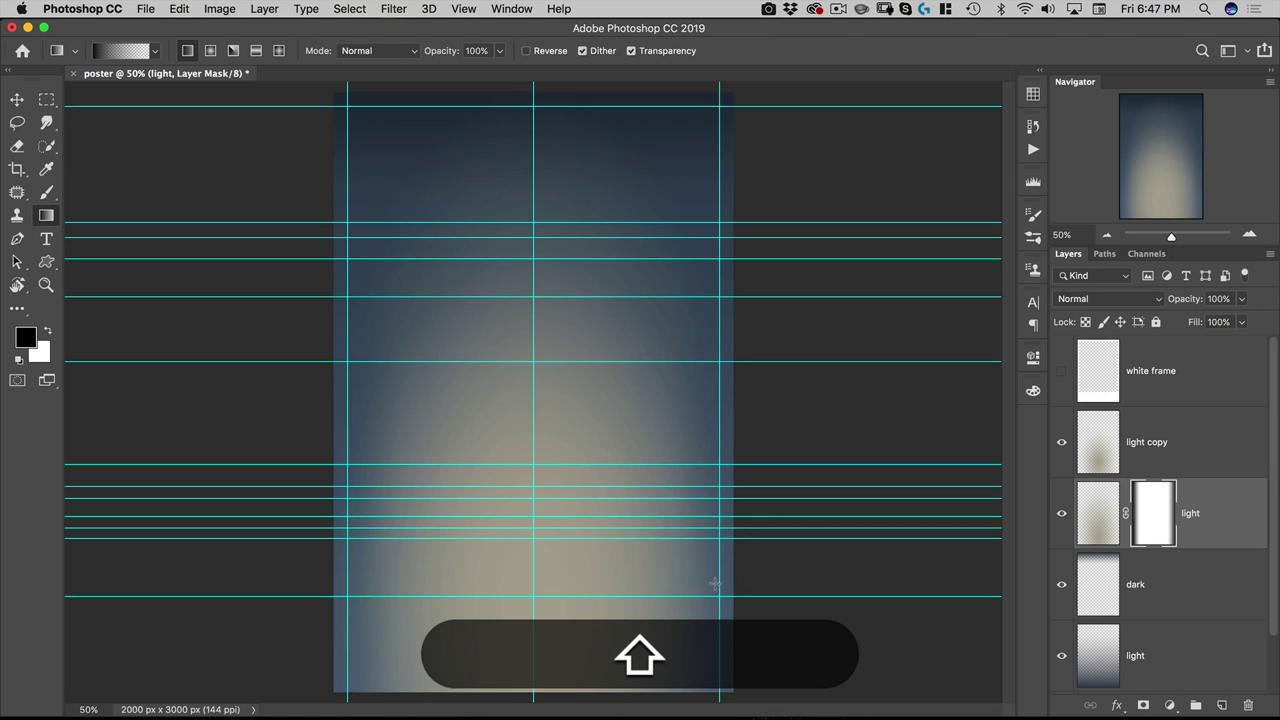
key(v)
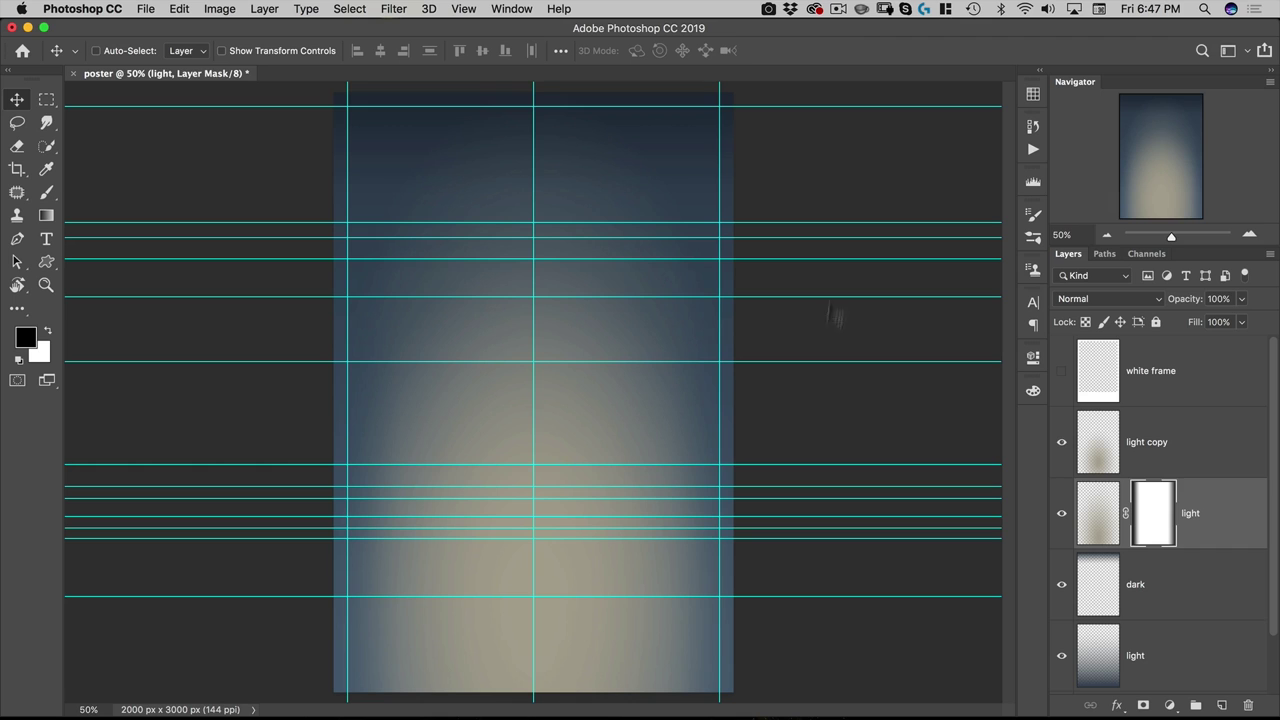
Open the Unsplash photo numbered 1232458, the lake with two striped chimneys, from the assets folder.
click(145, 10)
click(150, 43)
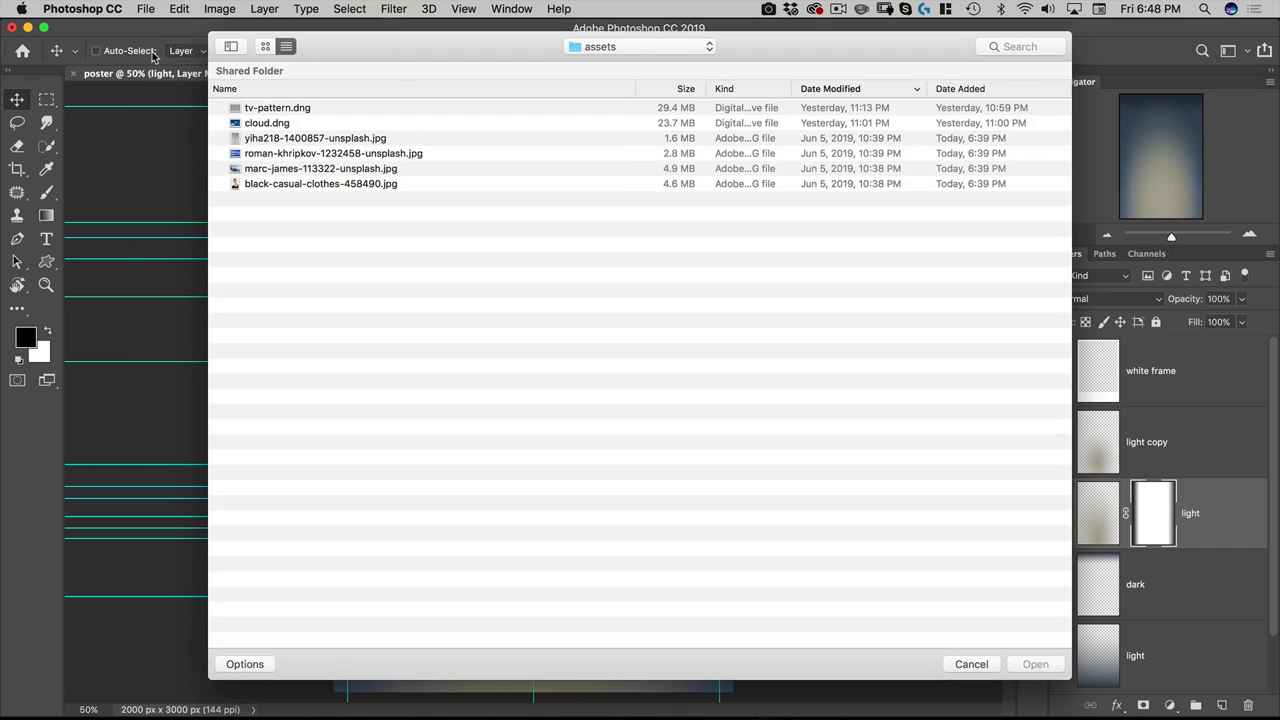
click(280, 155)
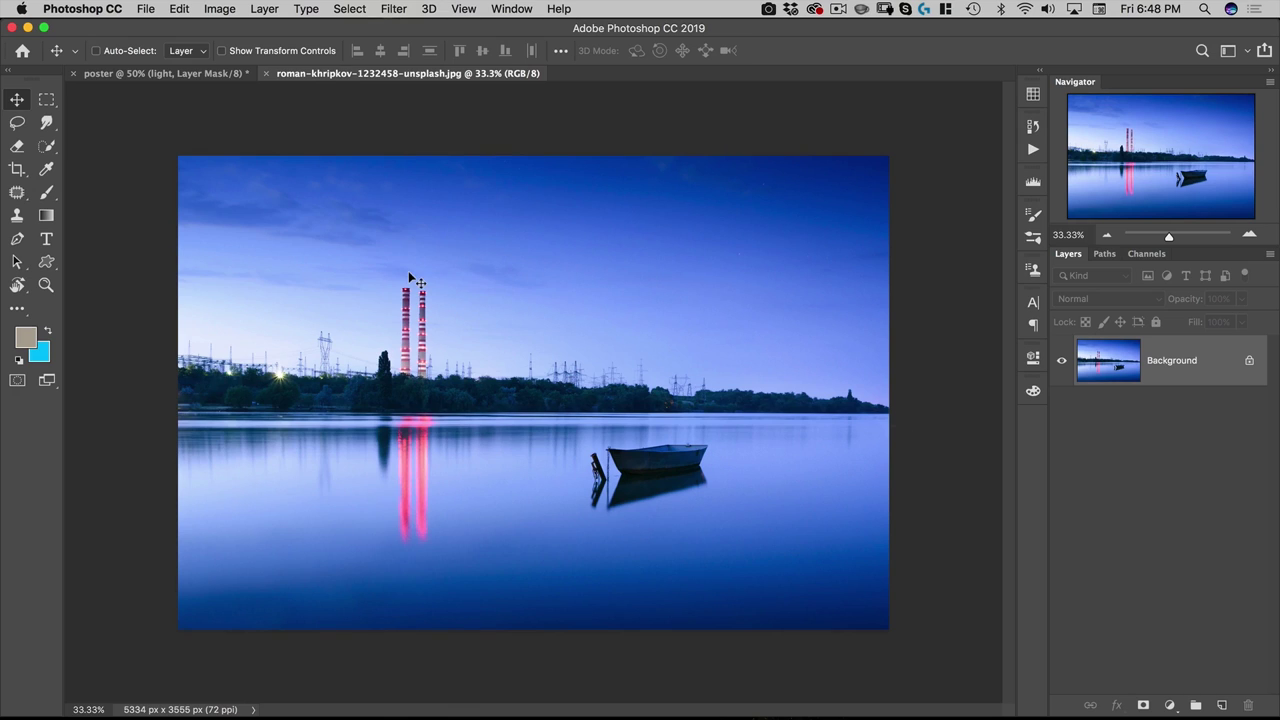
Remove the two striped chimneys with the Patch tool in Normal mode, sampling the clean area beside them, and deselect.
click(15, 195)
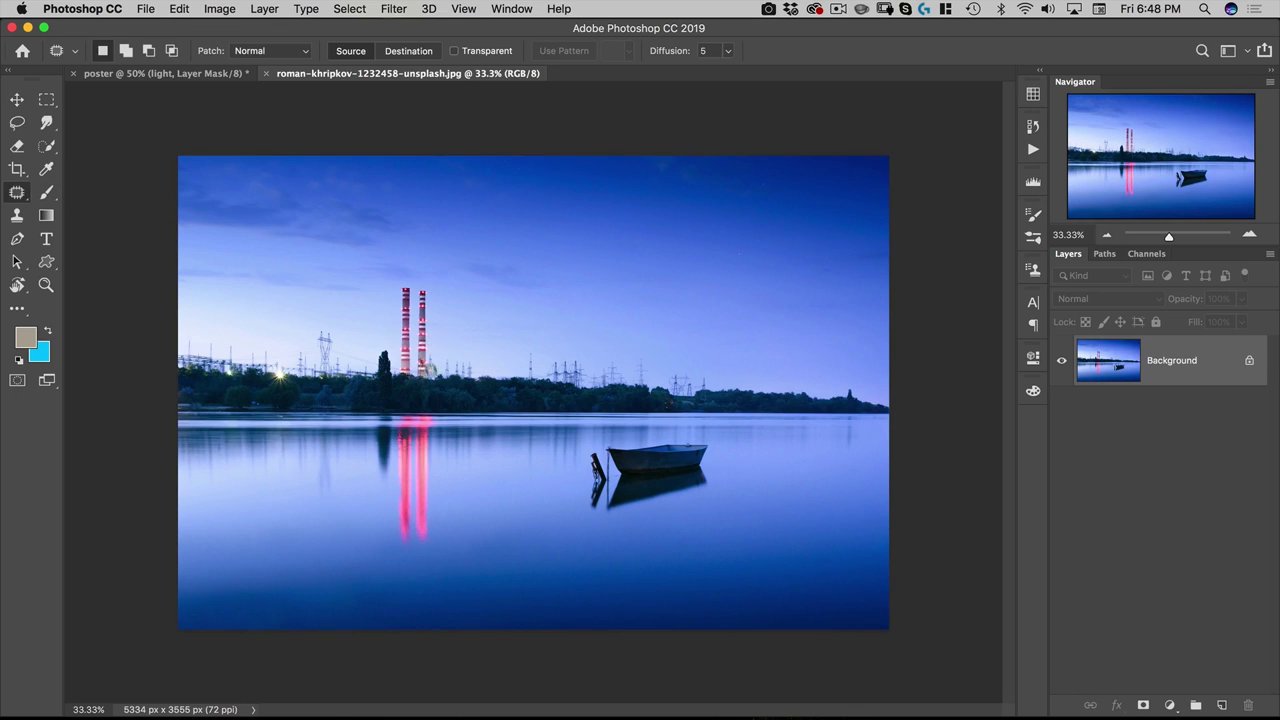
mouse_move(432, 292)
mouse_down()
mouse_move(393, 292)
mouse_move(399, 377)
mouse_move(420, 384)
mouse_move(441, 370)
mouse_move(437, 323)
mouse_move(494, 340)
mouse_up()
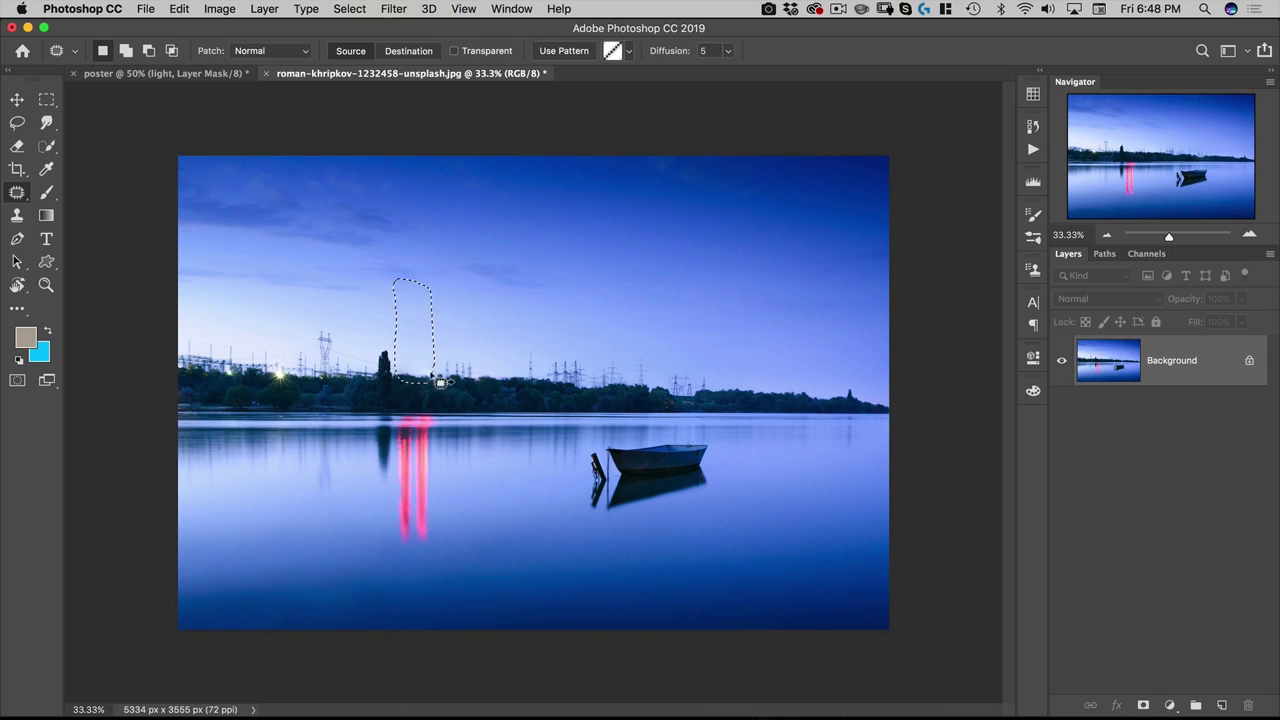
key(super+d)
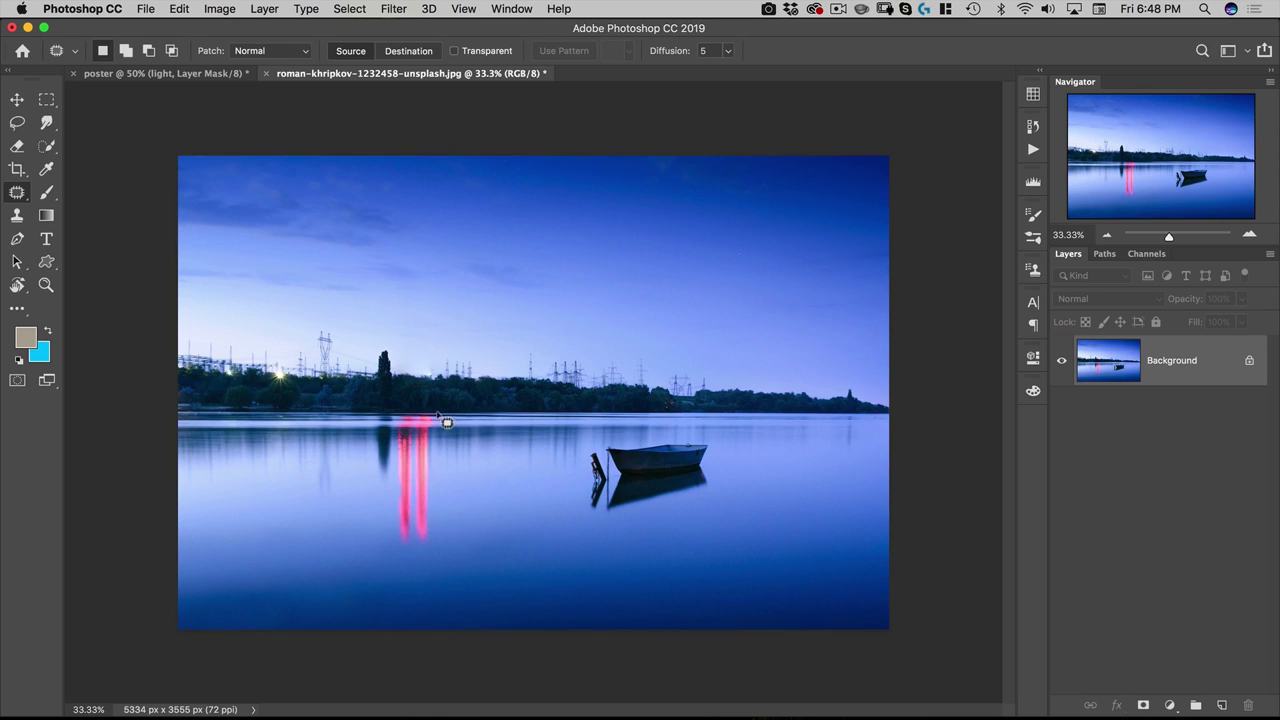
Patch the red chimney reflections and the rowing boat out of the lake using clean water beside them.
mouse_move(438, 412)
mouse_down()
mouse_move(393, 415)
mouse_move(383, 584)
mouse_move(404, 555)
mouse_move(395, 540)
mouse_move(427, 546)
mouse_move(545, 487)
mouse_move(465, 505)
mouse_move(492, 504)
mouse_move(467, 498)
mouse_move(443, 422)
mouse_up()
key(alt)
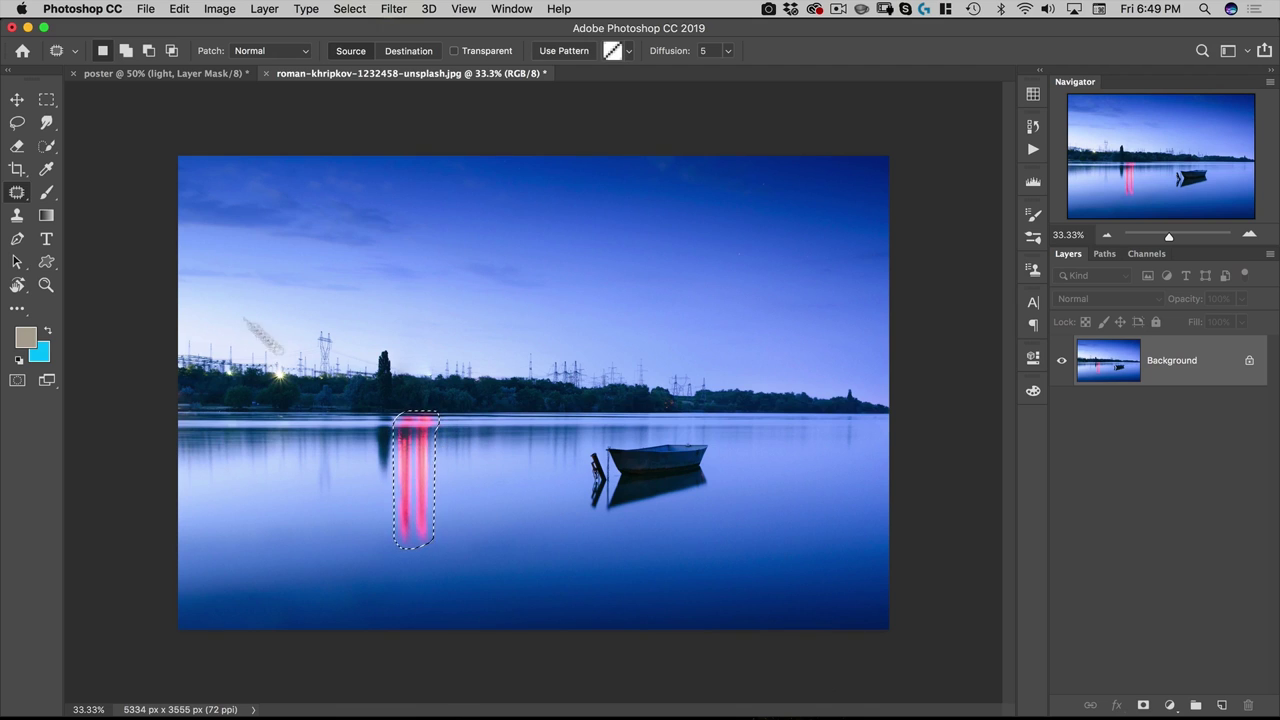
drag(416, 484, 338, 476)
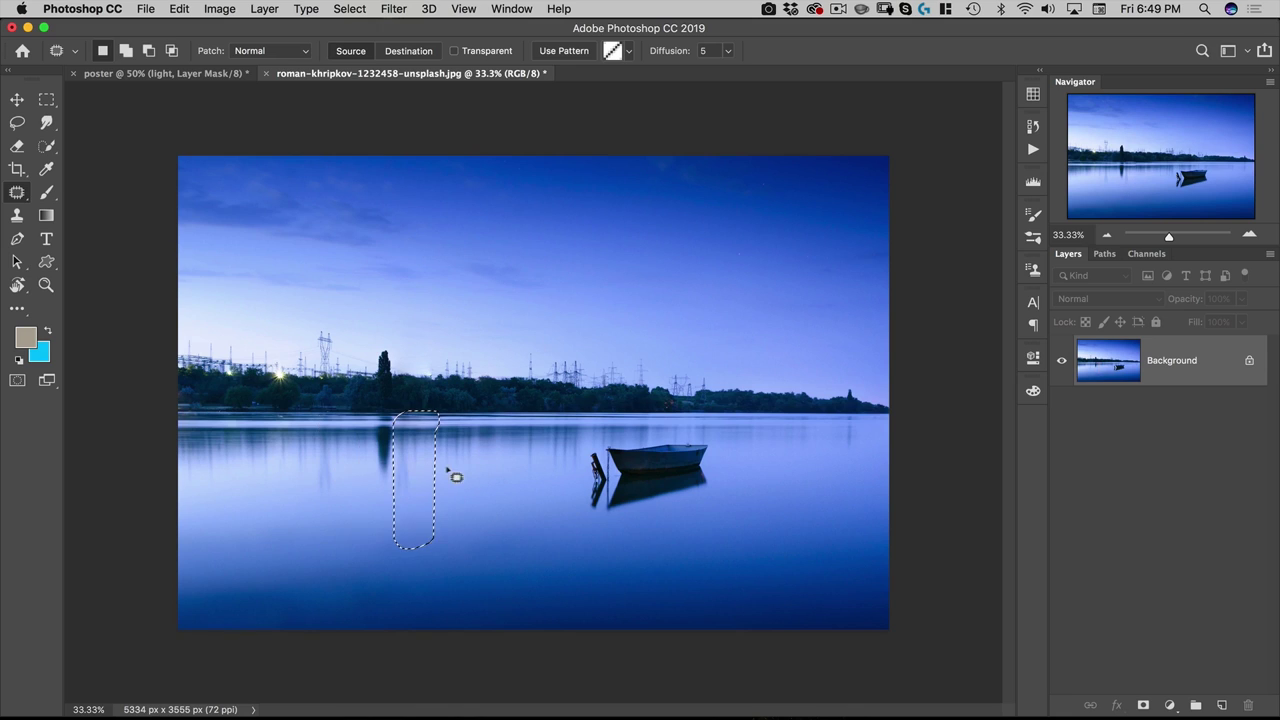
key(ctrl+d)
mouse_move(618, 442)
mouse_down()
mouse_move(582, 448)
mouse_move(580, 489)
mouse_move(582, 511)
mouse_move(605, 521)
mouse_move(711, 489)
mouse_move(717, 441)
mouse_move(648, 439)
mouse_move(737, 478)
mouse_move(775, 452)
mouse_up()
key(super+d)
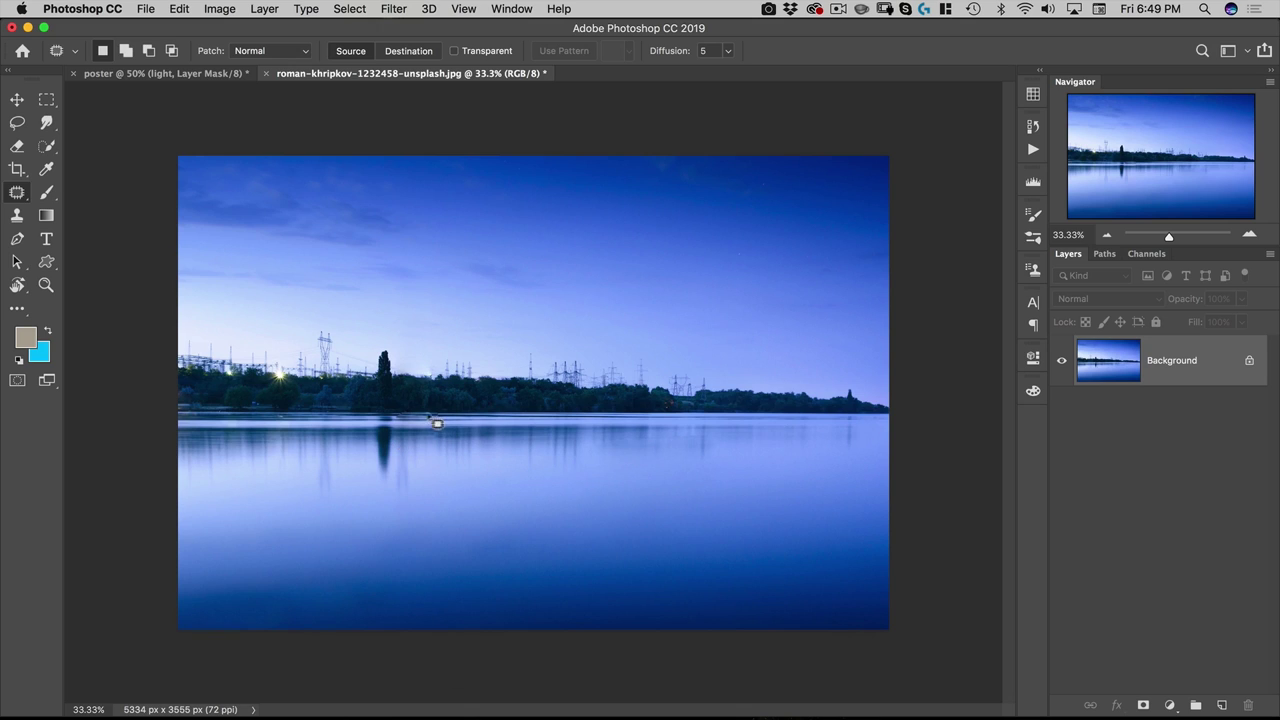
Try to repair the waterline beside the tall tree with a Content-Aware patch sampled from the shoreline next to it.
key(super+space)
mouse_move(442, 410)
mouse_down()
mouse_move(392, 421)
mouse_move(445, 412)
mouse_up()
click(265, 50)
click(281, 65)
drag(421, 420, 494, 426)
key(ctrl+d)
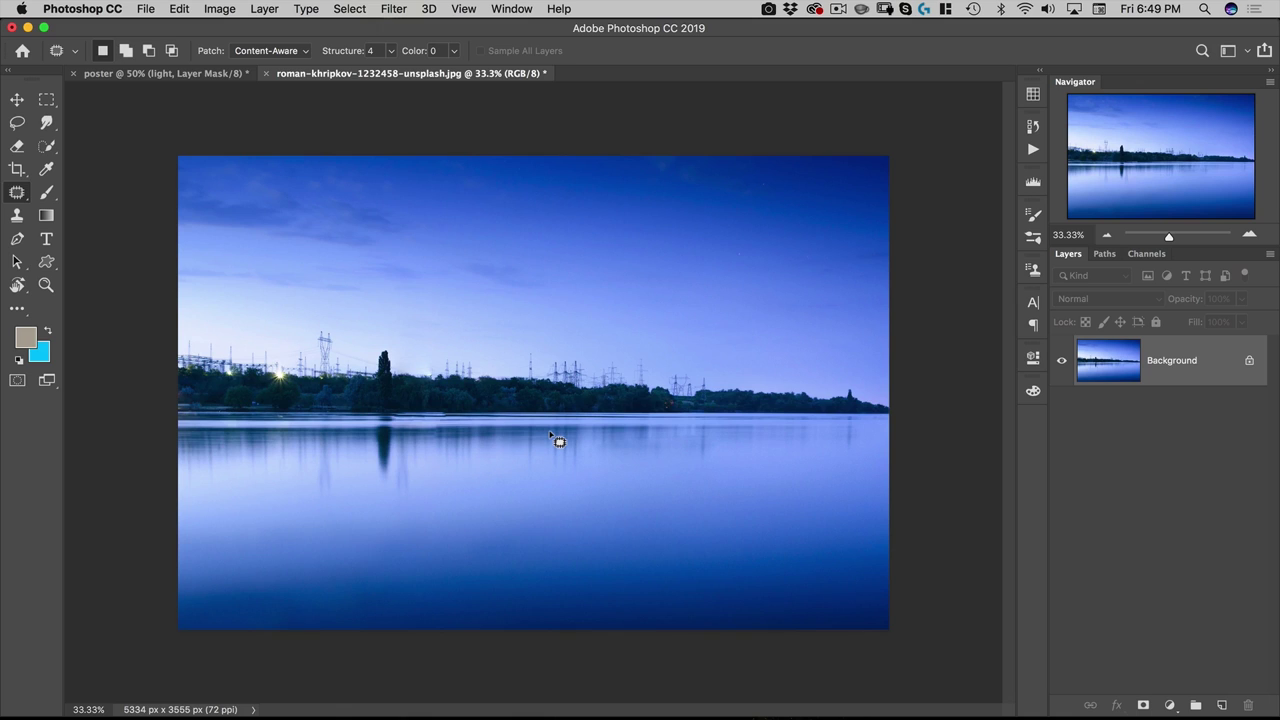
key(super+z)
Copy a narrow strip of clean waterline onto a new layer and stretch it sideways to the tall tree, covering the damaged shoreline.
click(46, 100)
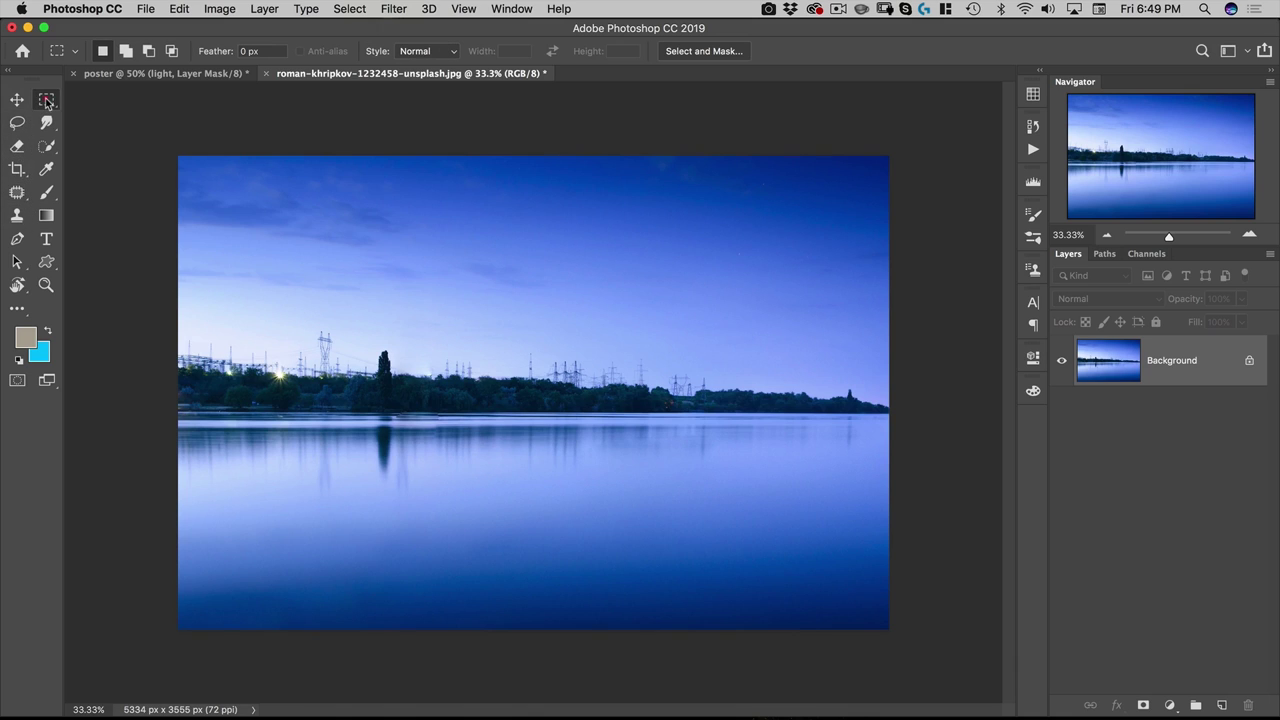
drag(454, 406, 522, 423)
key(super+j)
key(v)
key(super+t)
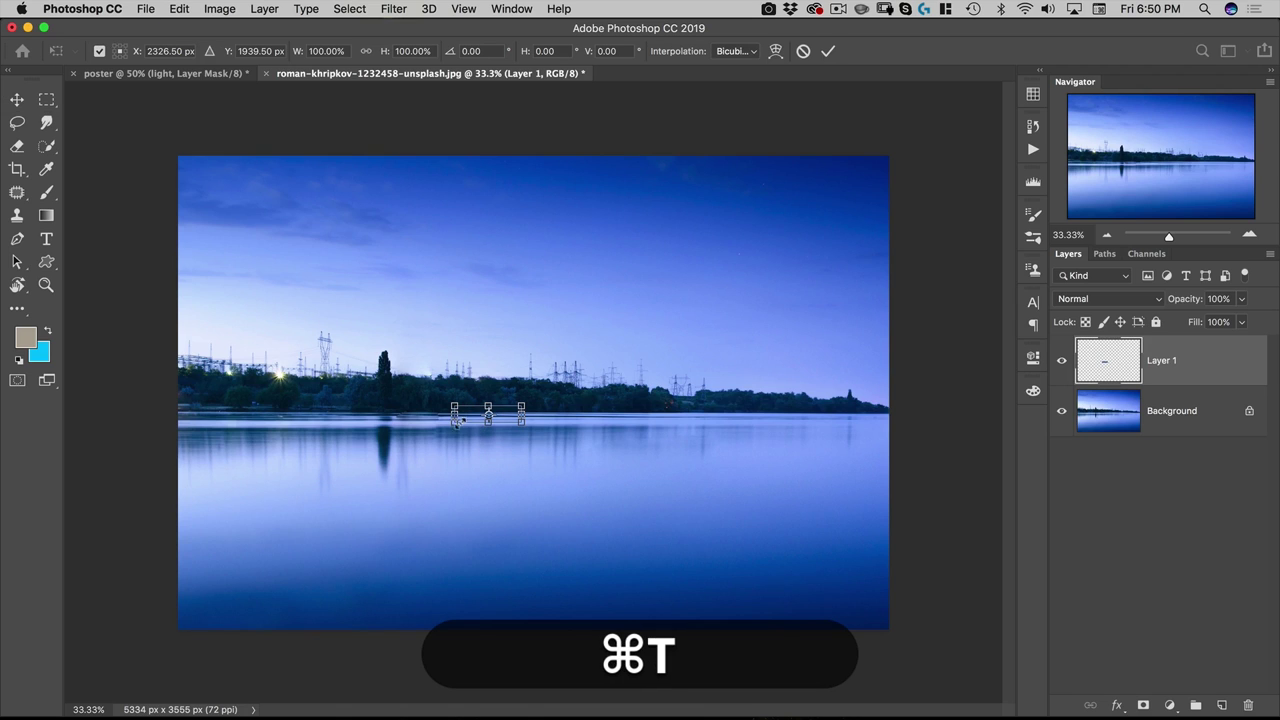
drag(454, 414, 380, 449)
key(Return)
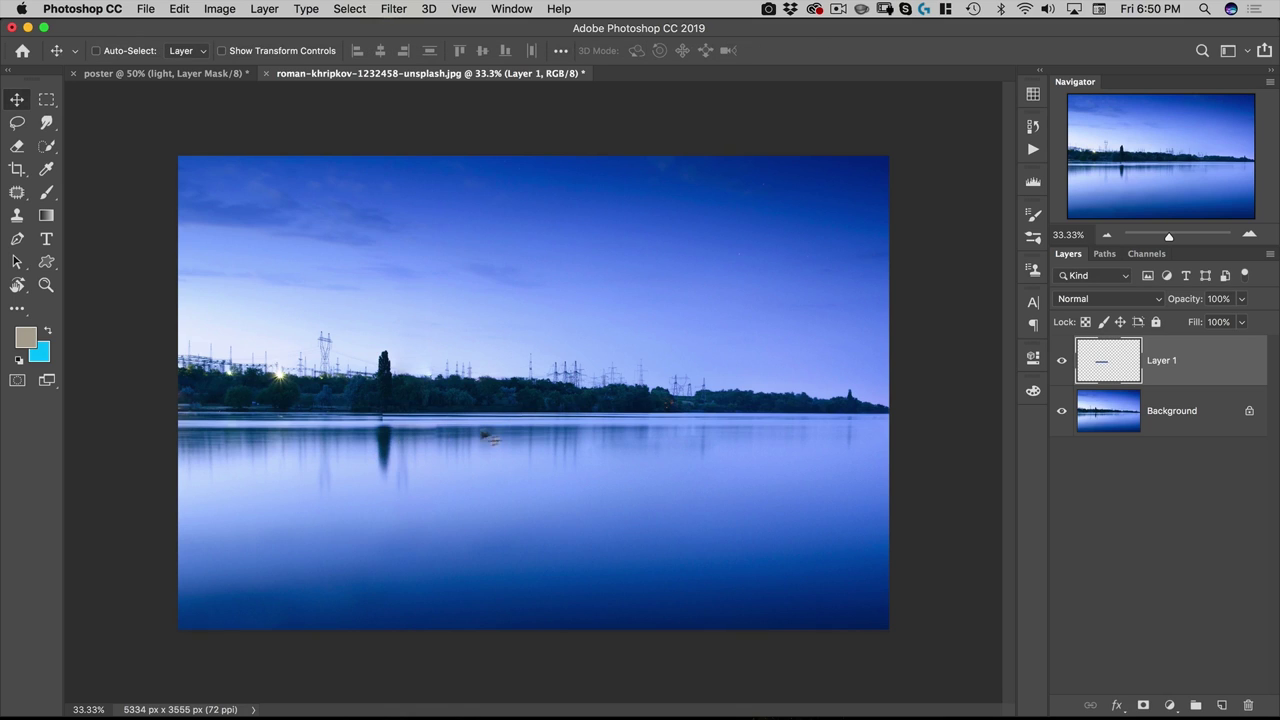
Blend the strip's end near the tall tree by erasing it with a soft round 194 px brush at 0% hardness.
key(e)
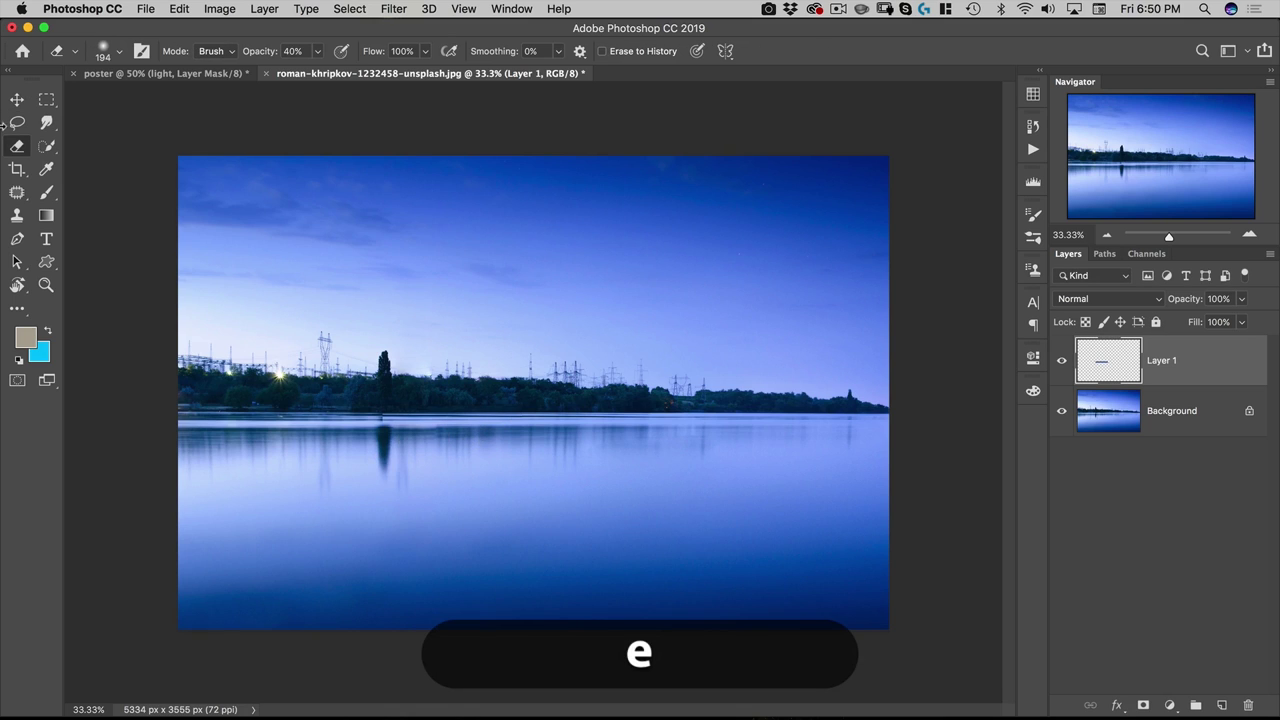
right_click(322, 357)
scroll(390, 415, up, 1)
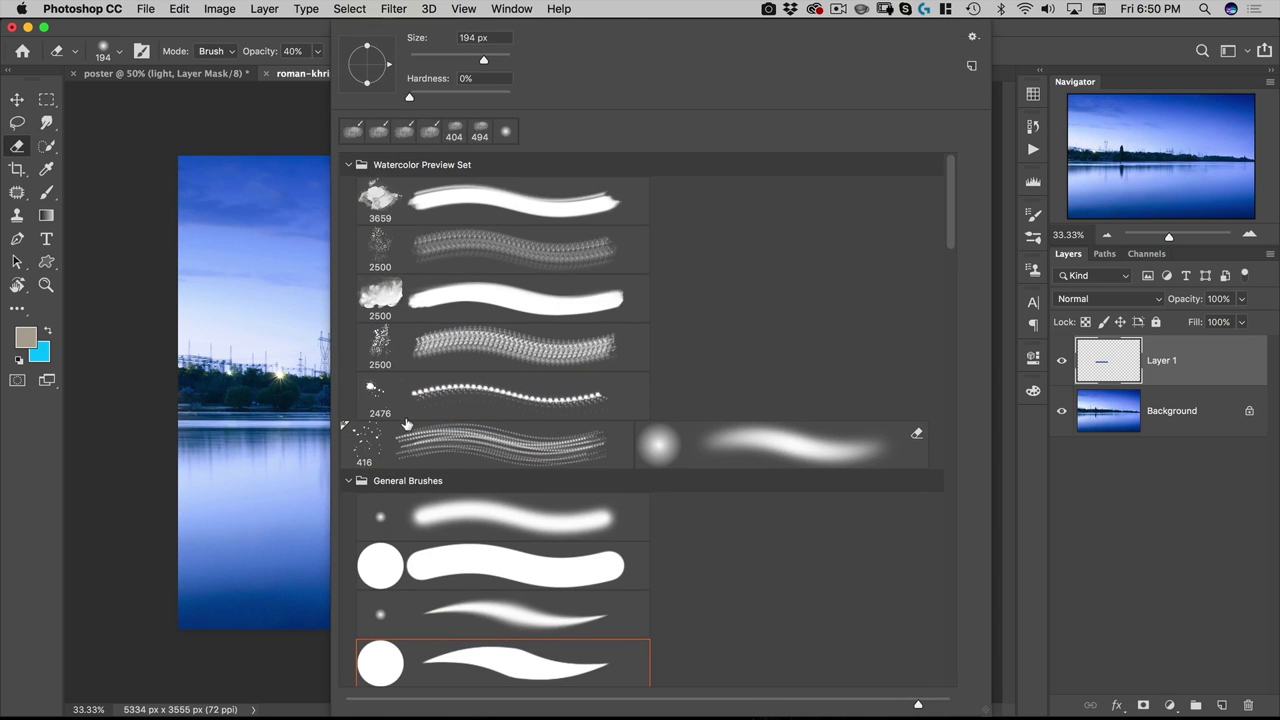
click(343, 164)
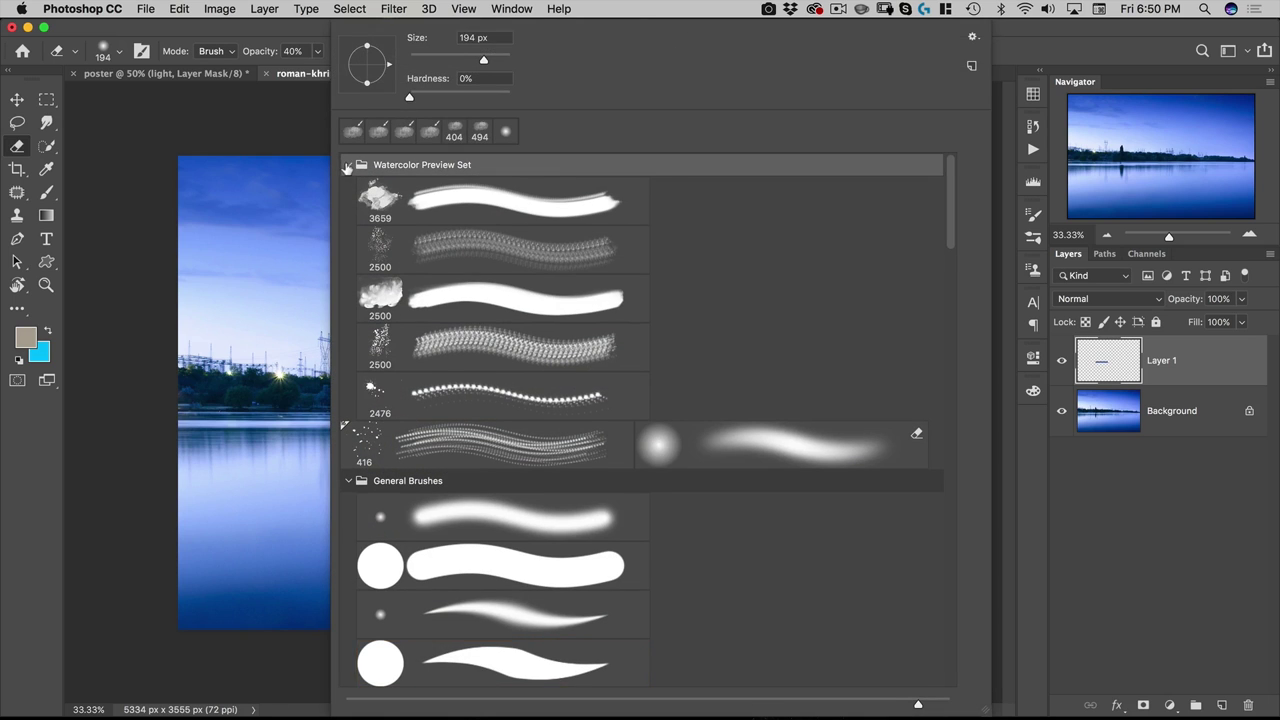
click(346, 165)
click(416, 460)
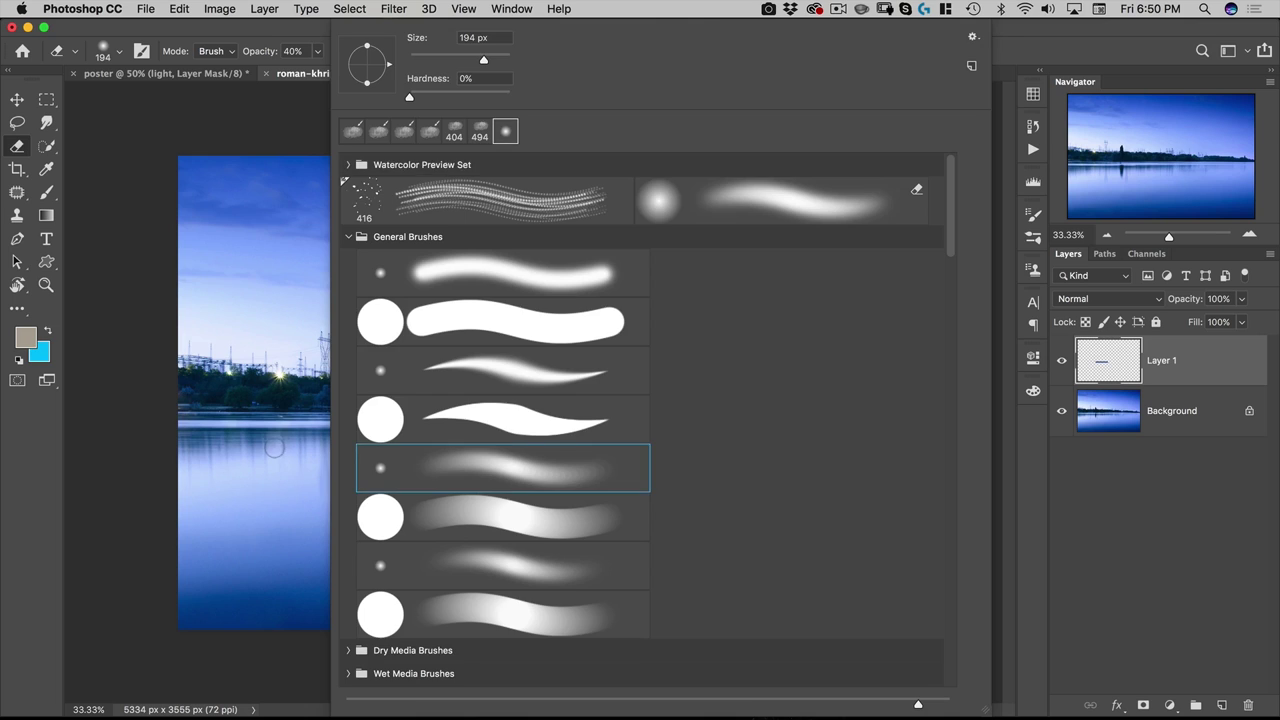
click(276, 452)
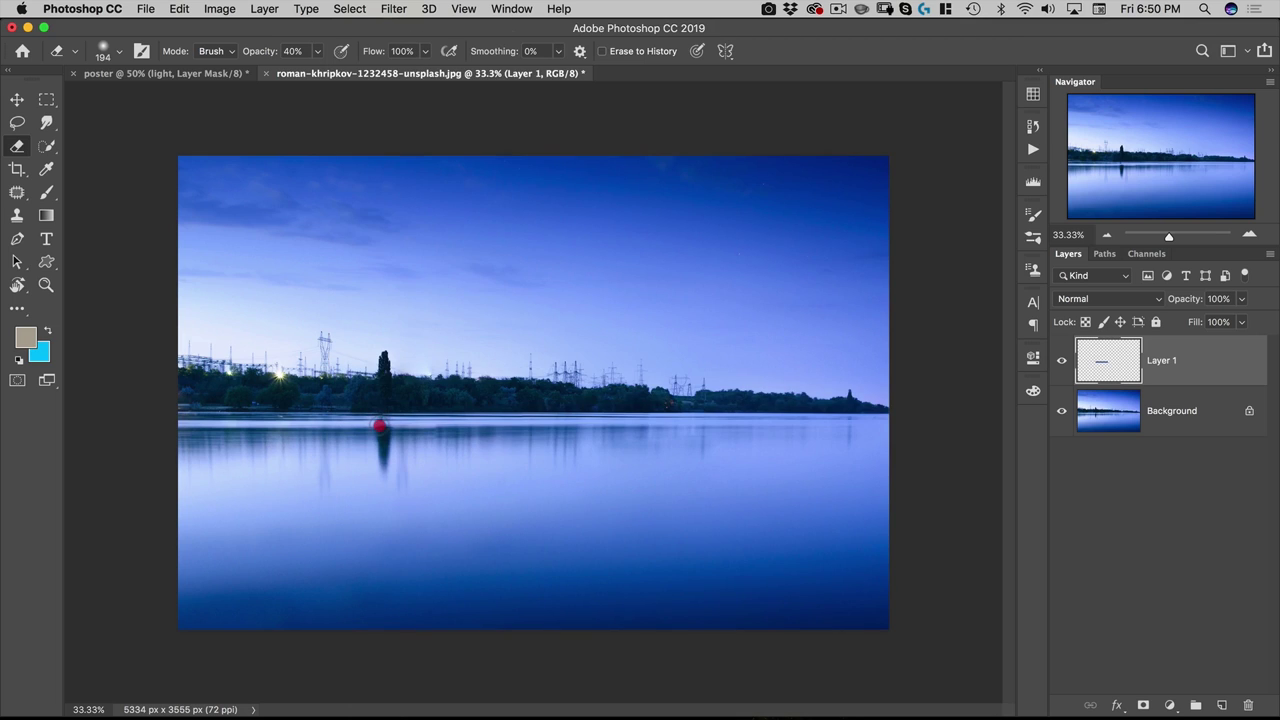
drag(277, 51, 438, 56)
drag(382, 411, 377, 424)
key(v)
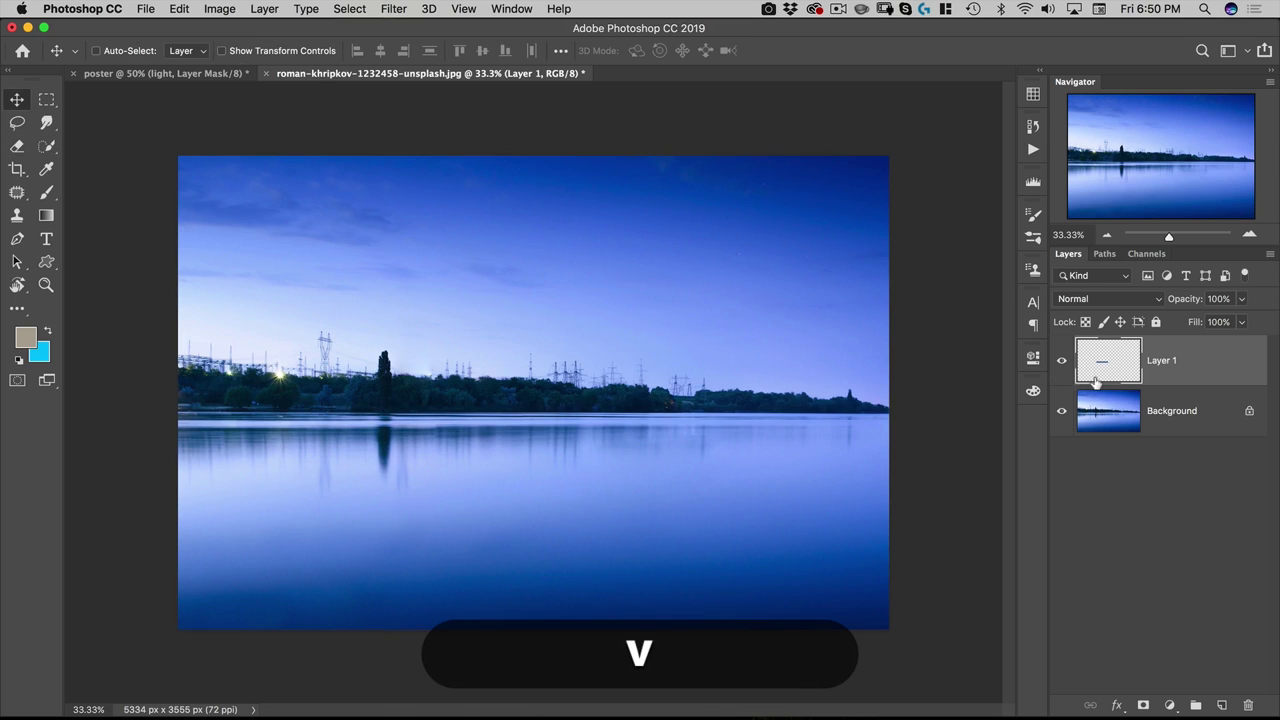
Merge the strip with the photo's background and move the image into the poster document, filling the canvas above the light copy layer.
shift+click(1156, 411)
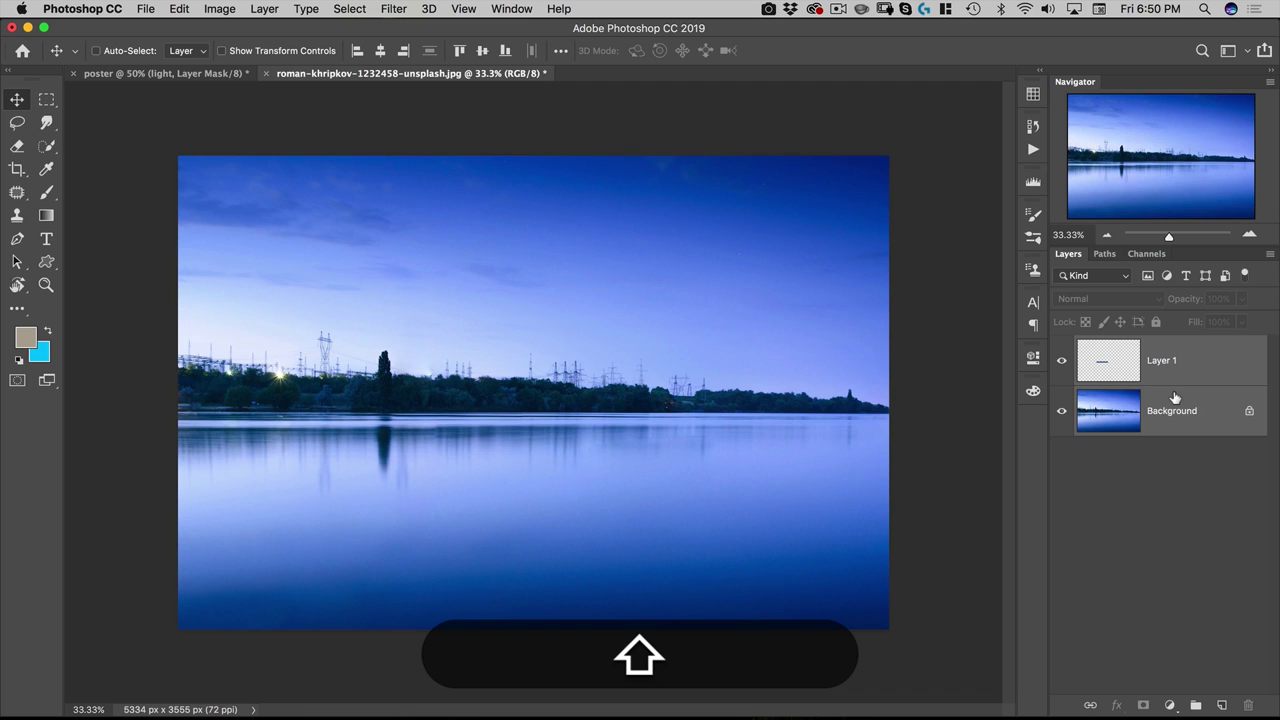
key(shift+super+e)
drag(340, 75, 470, 151)
drag(578, 288, 334, 277)
drag(1157, 512, 1162, 428)
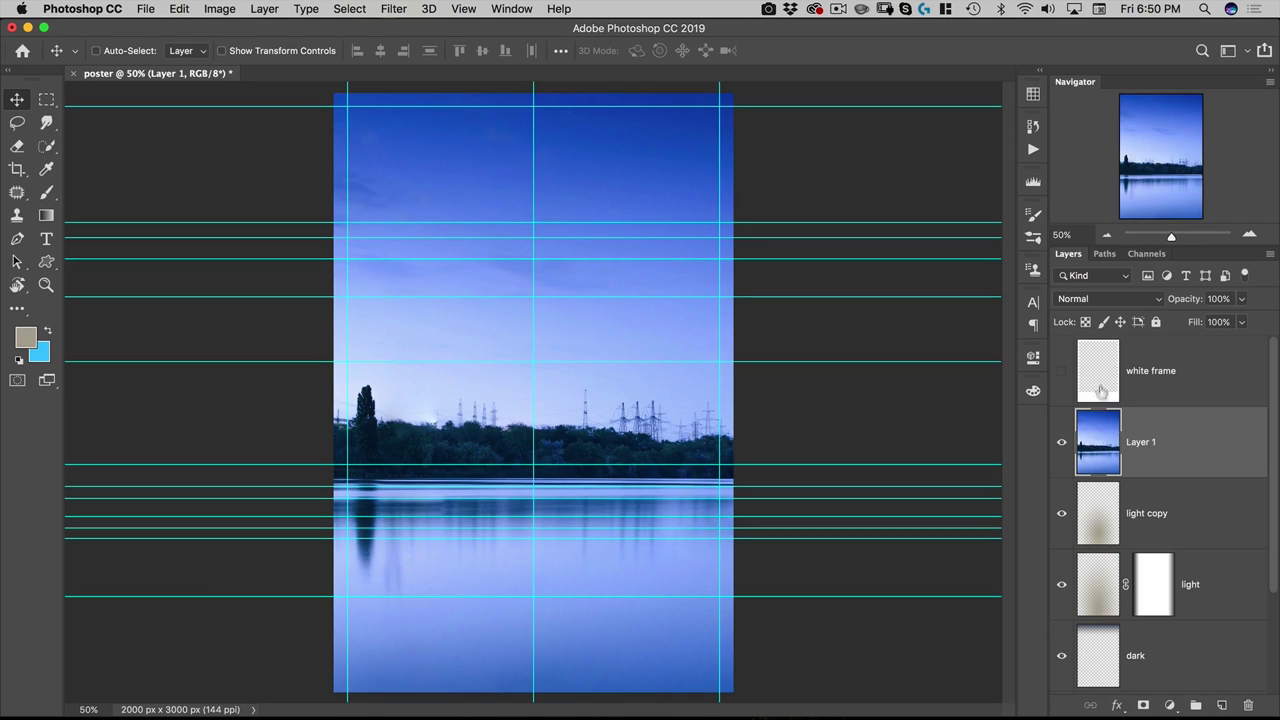
Rename the imported photo layer as "shoreline".
double_click(1132, 444)
text(shoreline)
key(Return)
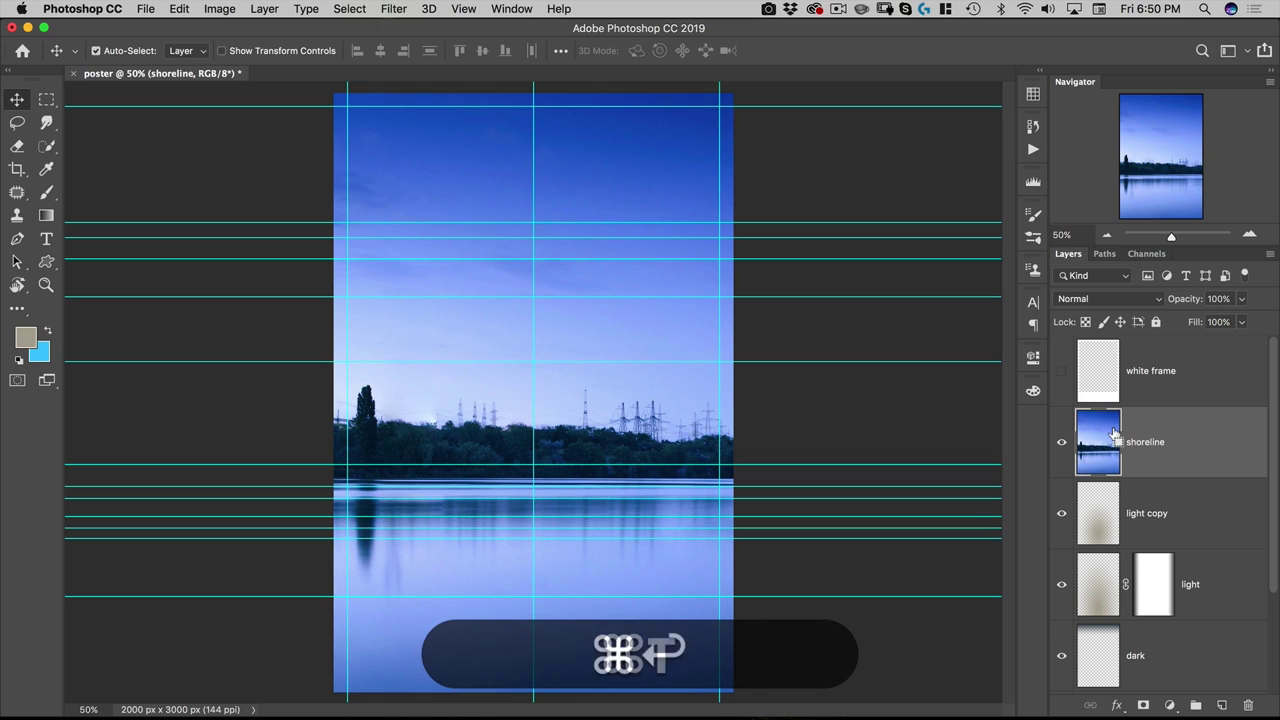
Scale the shoreline layer proportionally to 40% and move it down over the lower part of the poster.
key(super+t)
click(368, 56)
drag(385, 51, 337, 77)
mouse_move(626, 416)
mouse_down()
mouse_move(584, 474)
mouse_move(584, 522)
mouse_move(652, 547)
mouse_move(642, 563)
mouse_up()
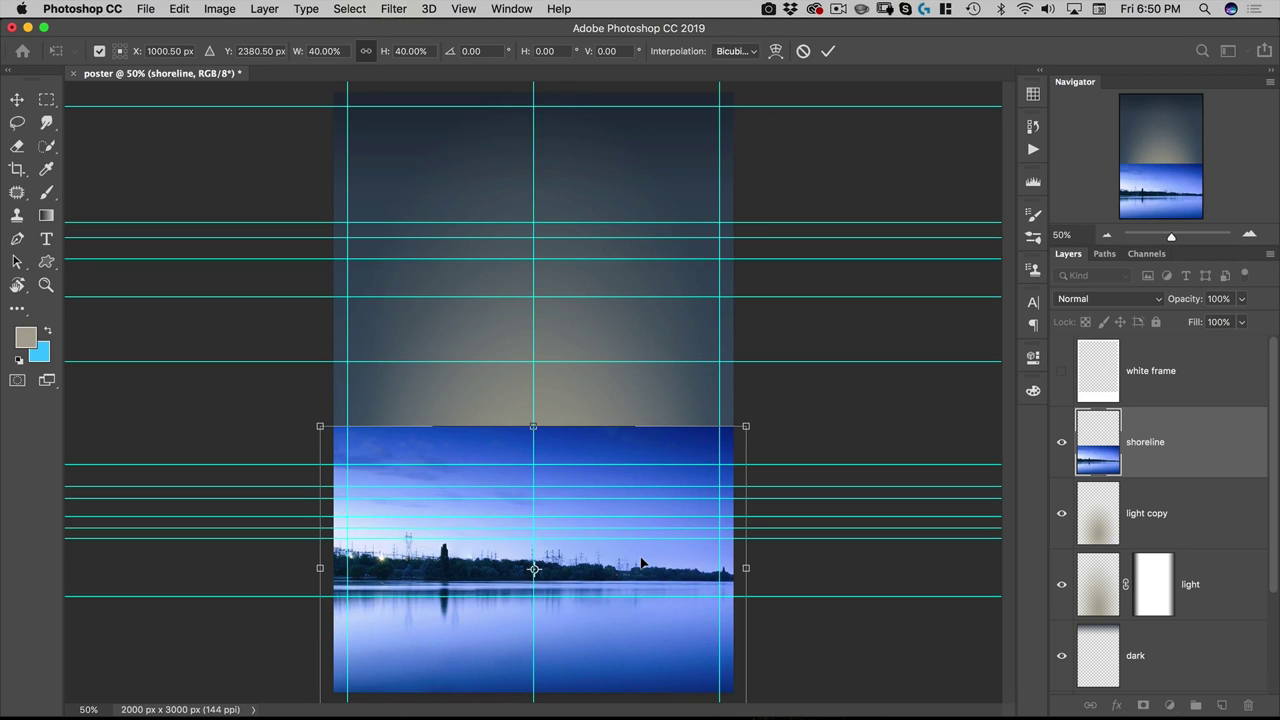
key(Down)
key(Up)
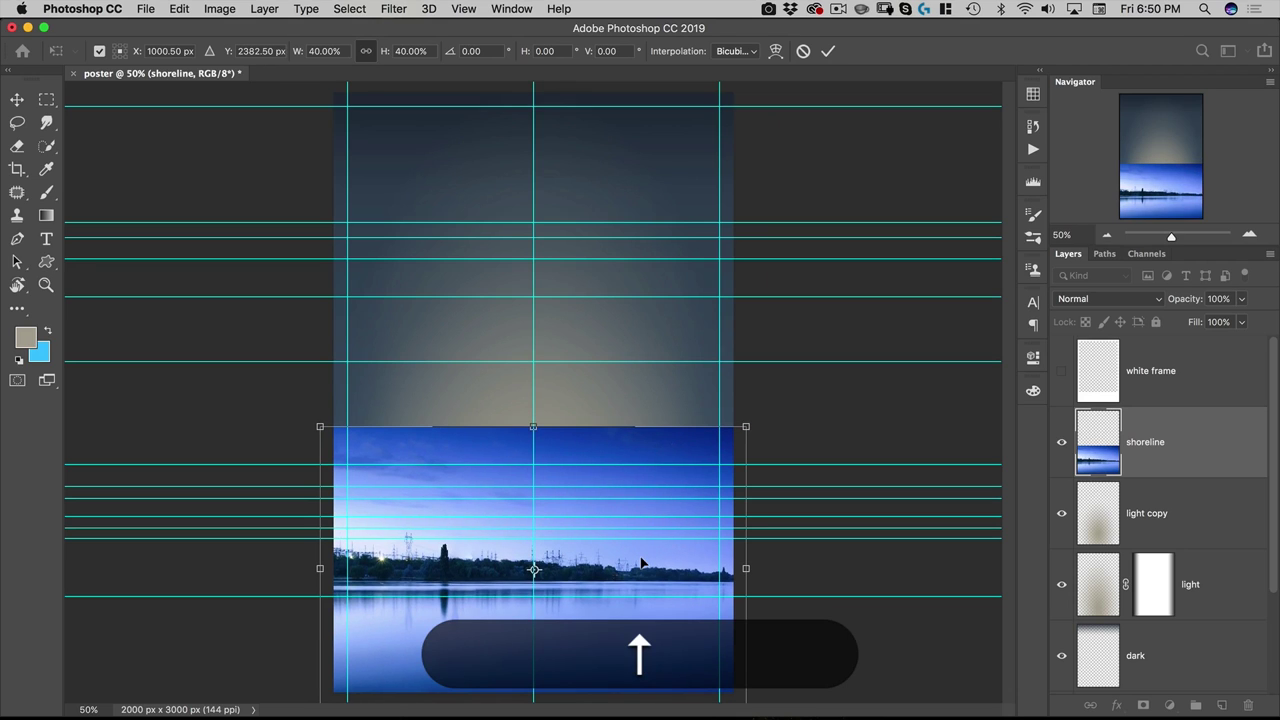
Reduce the shoreline further to 38.43% and nudge it up until its waterline sits just above the lowest horizontal guide.
drag(738, 430, 731, 440)
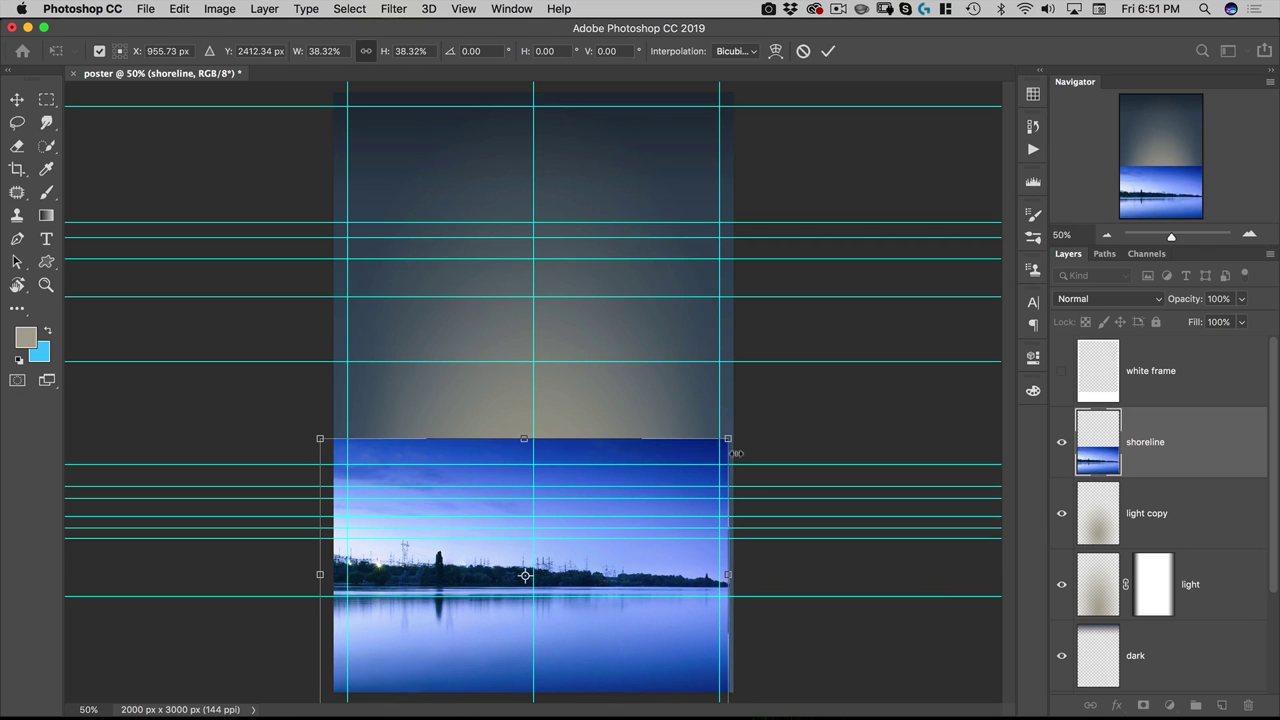
drag(733, 438, 731, 438)
key(shift+Up)
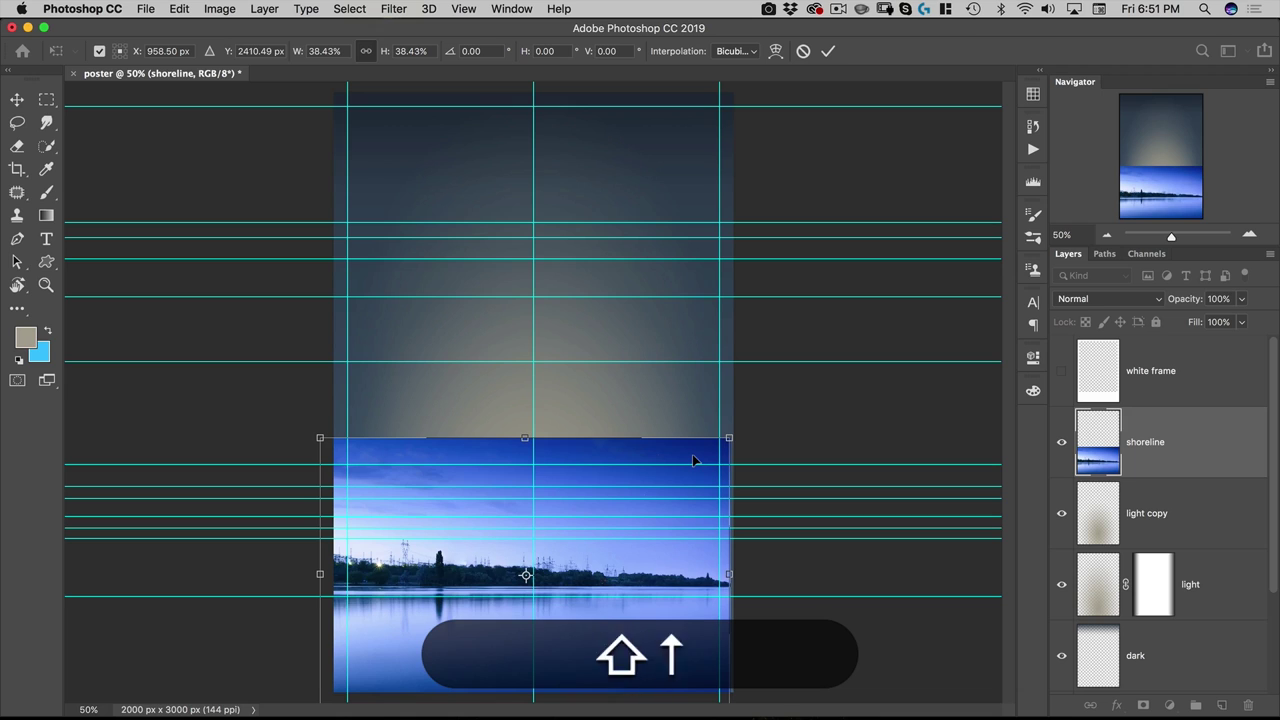
key(Up)
key(Up)
key(Up)
key(Up)
key(Up)
key(Up)
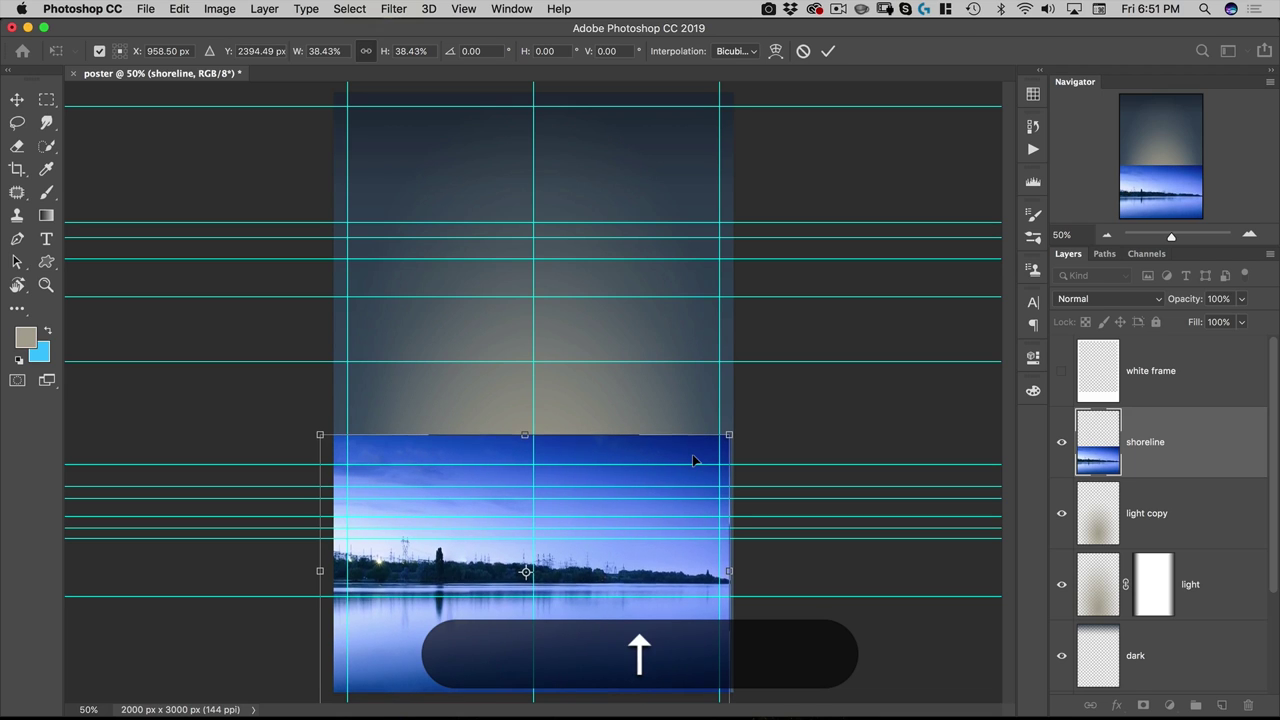
key(Return)
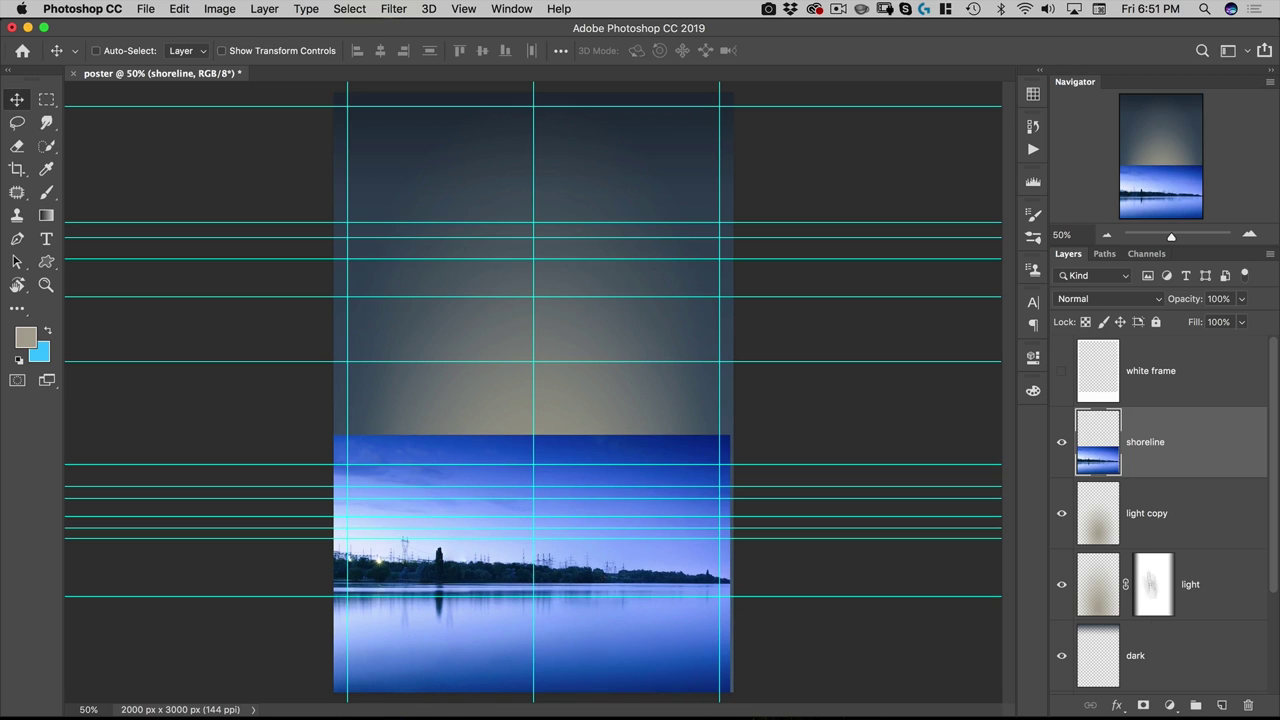
Convert the shoreline layer to a smart object and add a layer mask to it.
right_click(1185, 453)
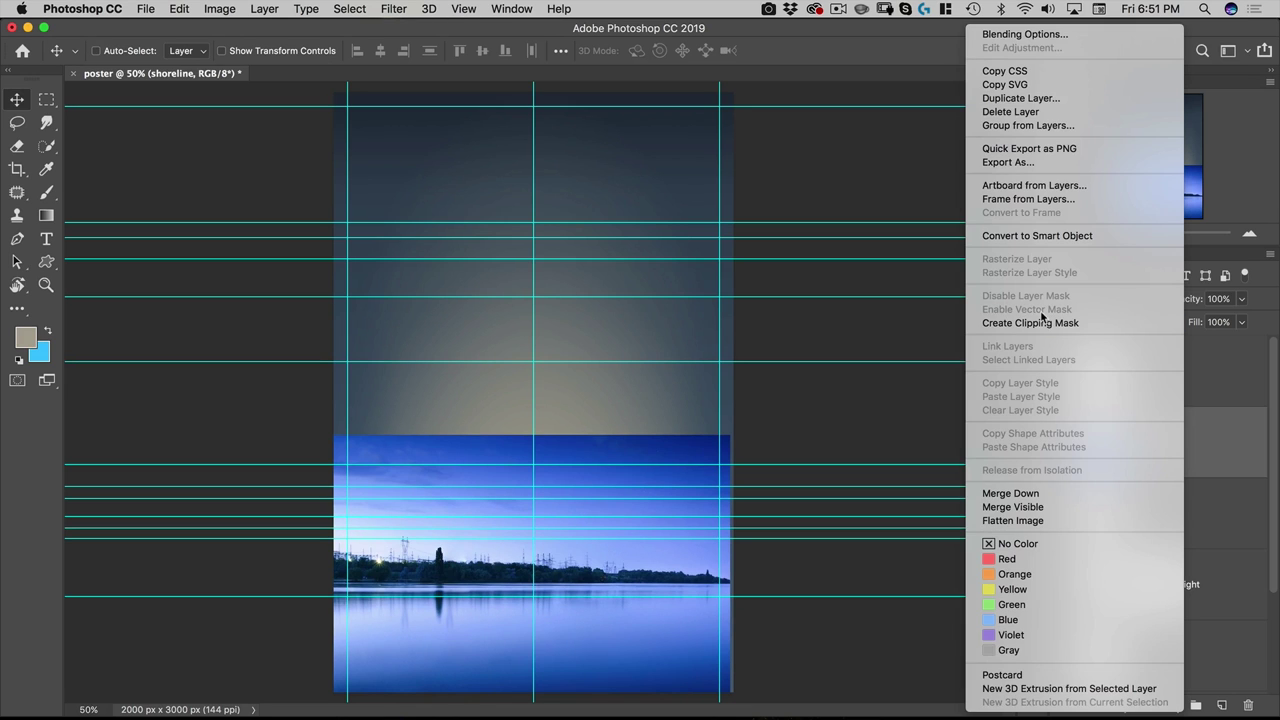
click(1038, 236)
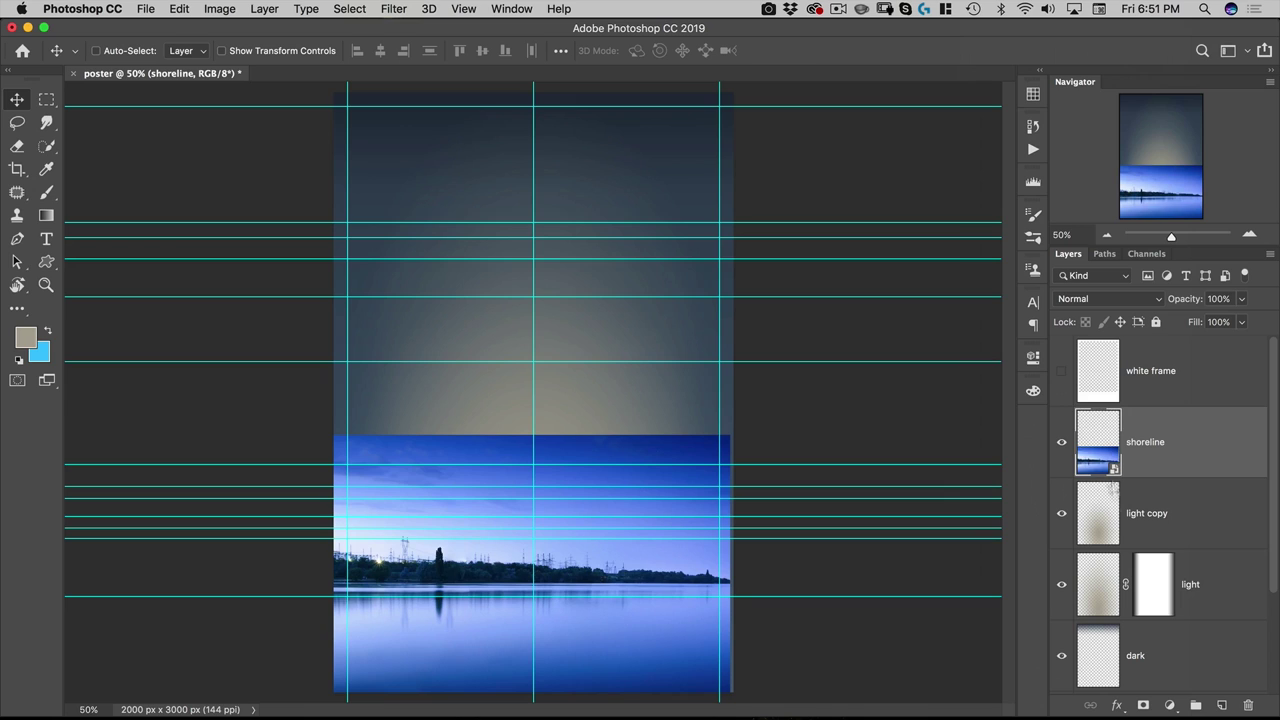
click(1143, 705)
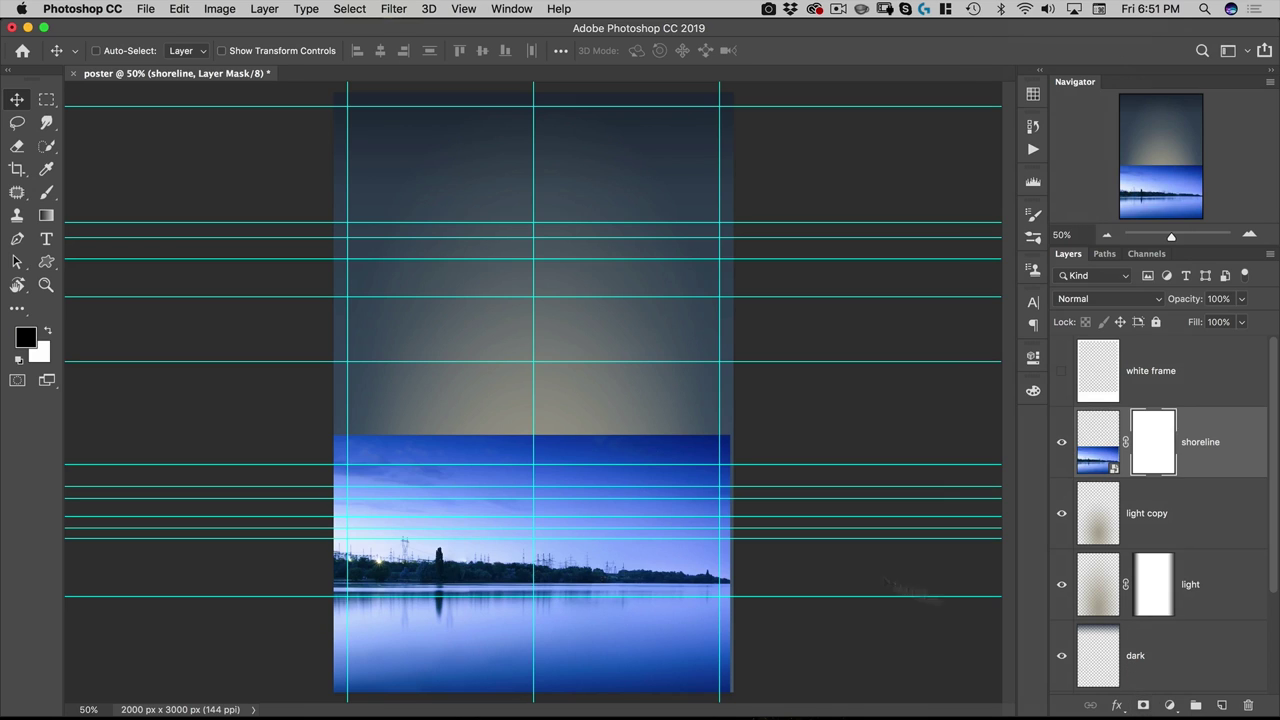
Fade out the shoreline photo's sky by painting black on its mask with a soft round 531 px brush at 0% hardness and 100% opacity.
click(48, 193)
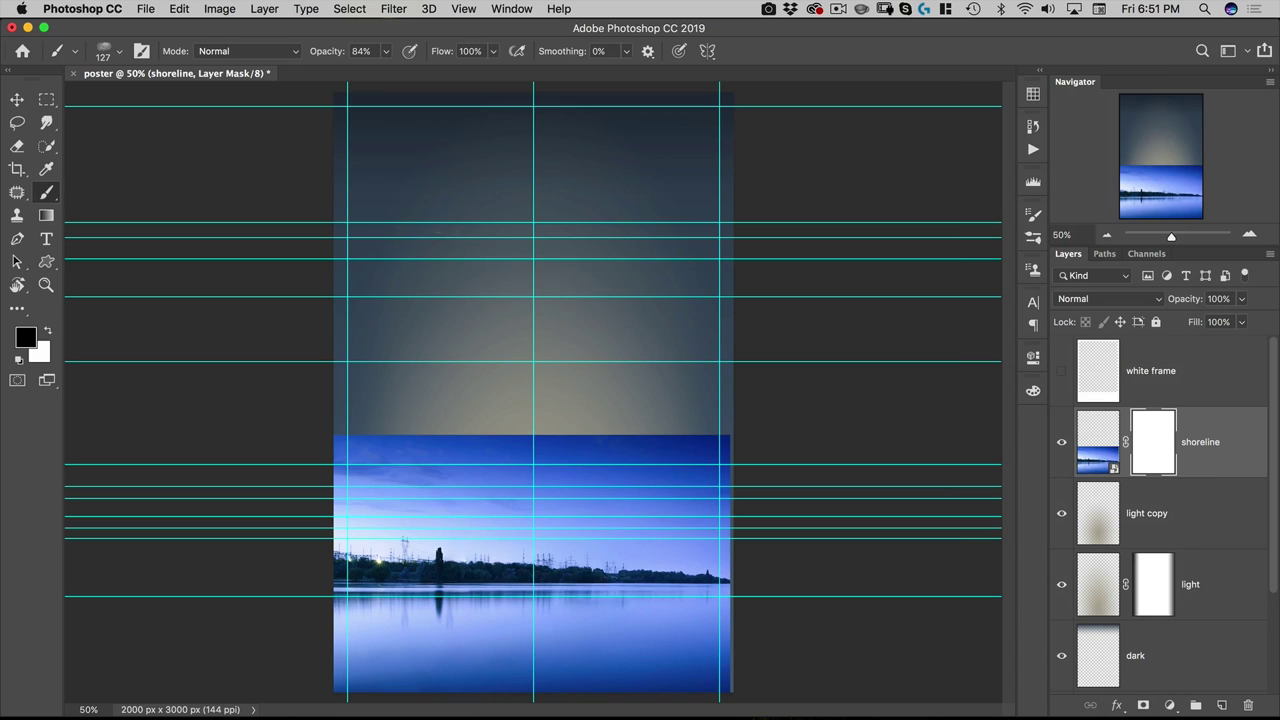
right_click(471, 238)
click(550, 366)
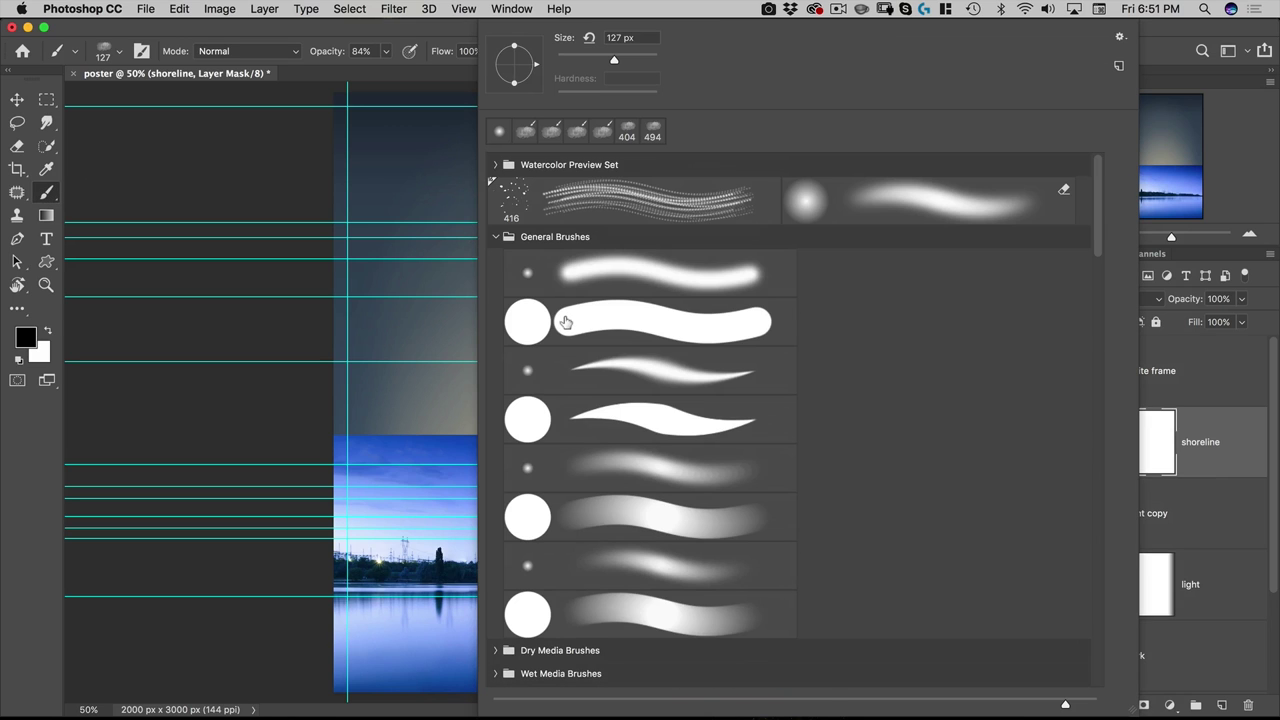
click(542, 469)
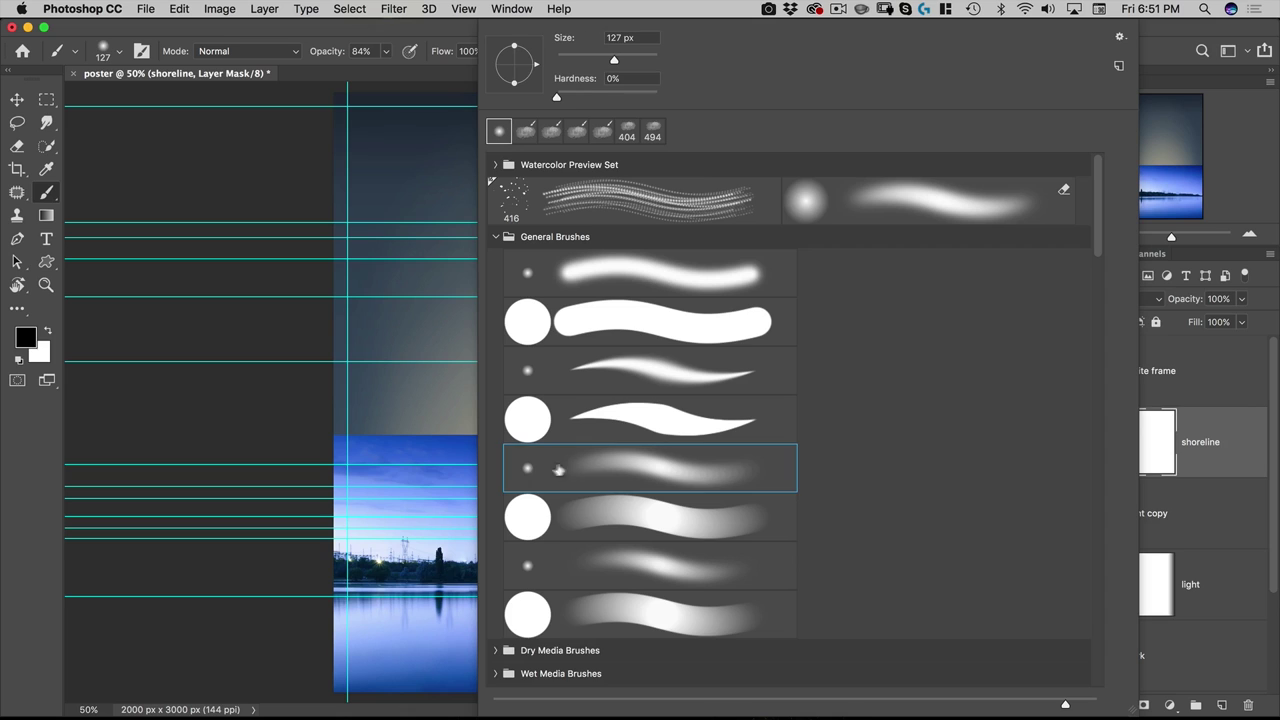
drag(615, 62, 636, 62)
click(425, 35)
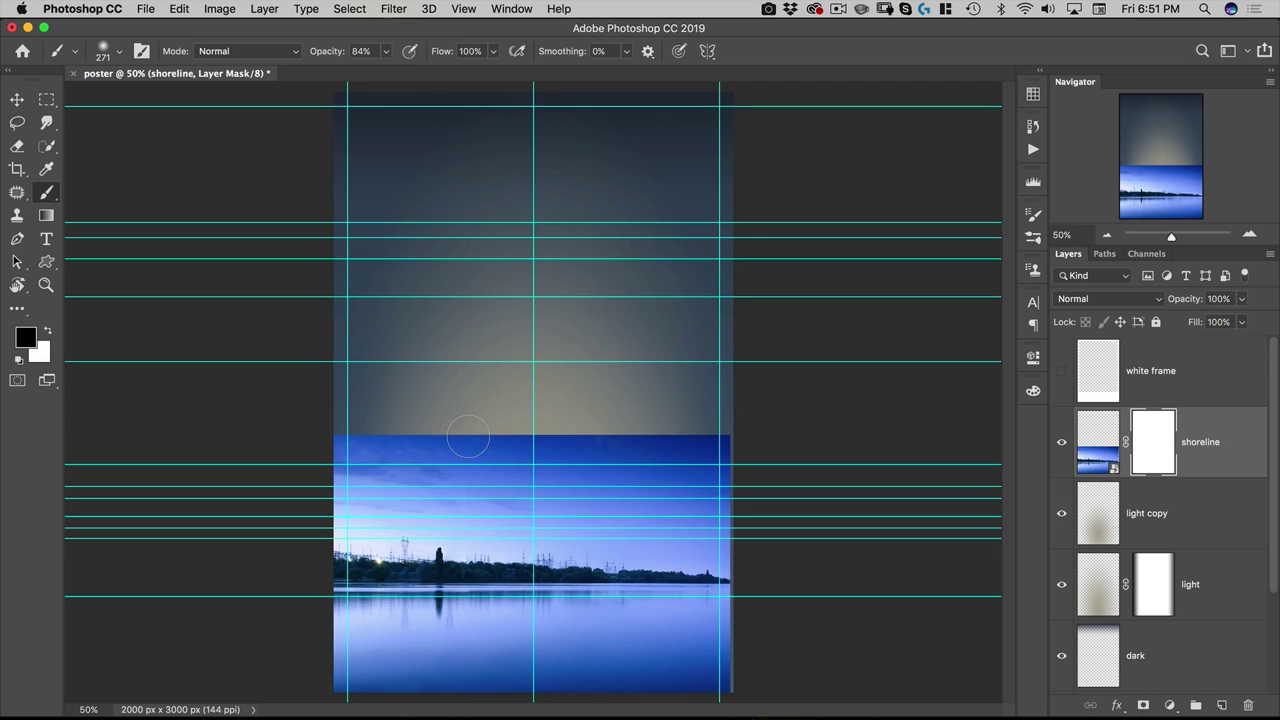
key(ctrl+alt)
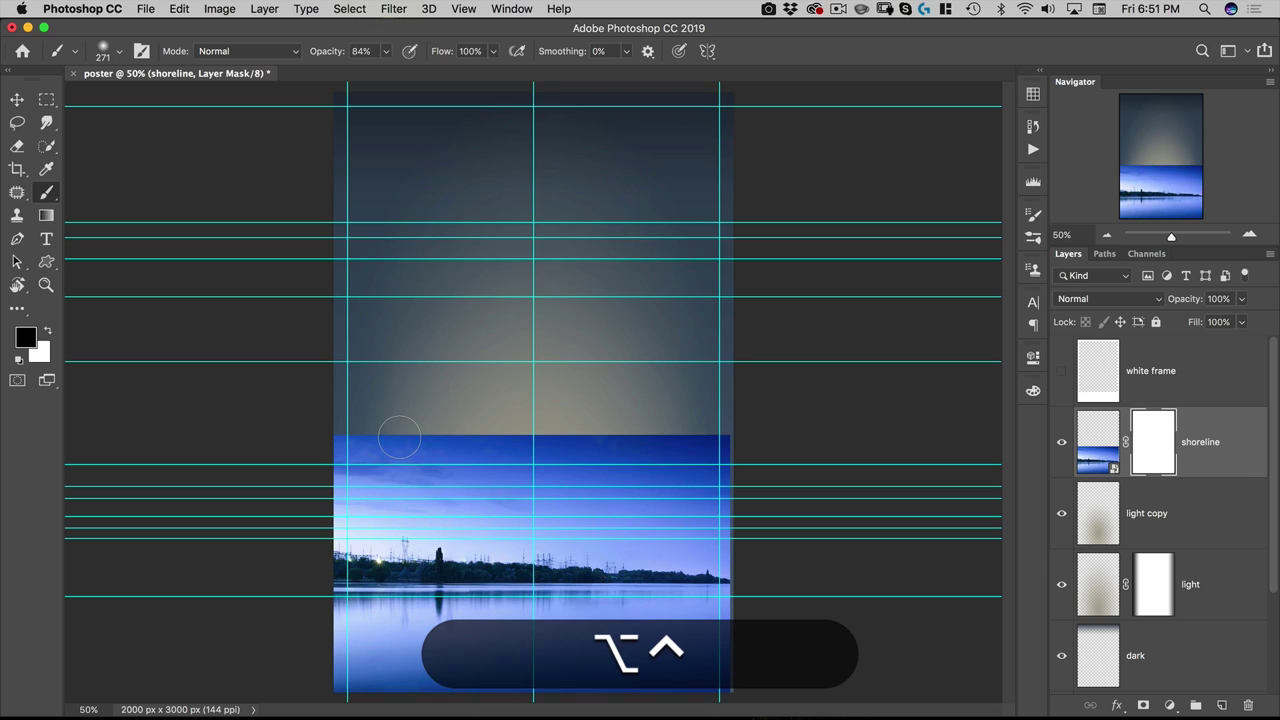
drag(384, 433, 452, 433)
drag(323, 52, 412, 52)
mouse_move(309, 443)
mouse_down()
mouse_move(592, 455)
mouse_move(700, 423)
mouse_up()
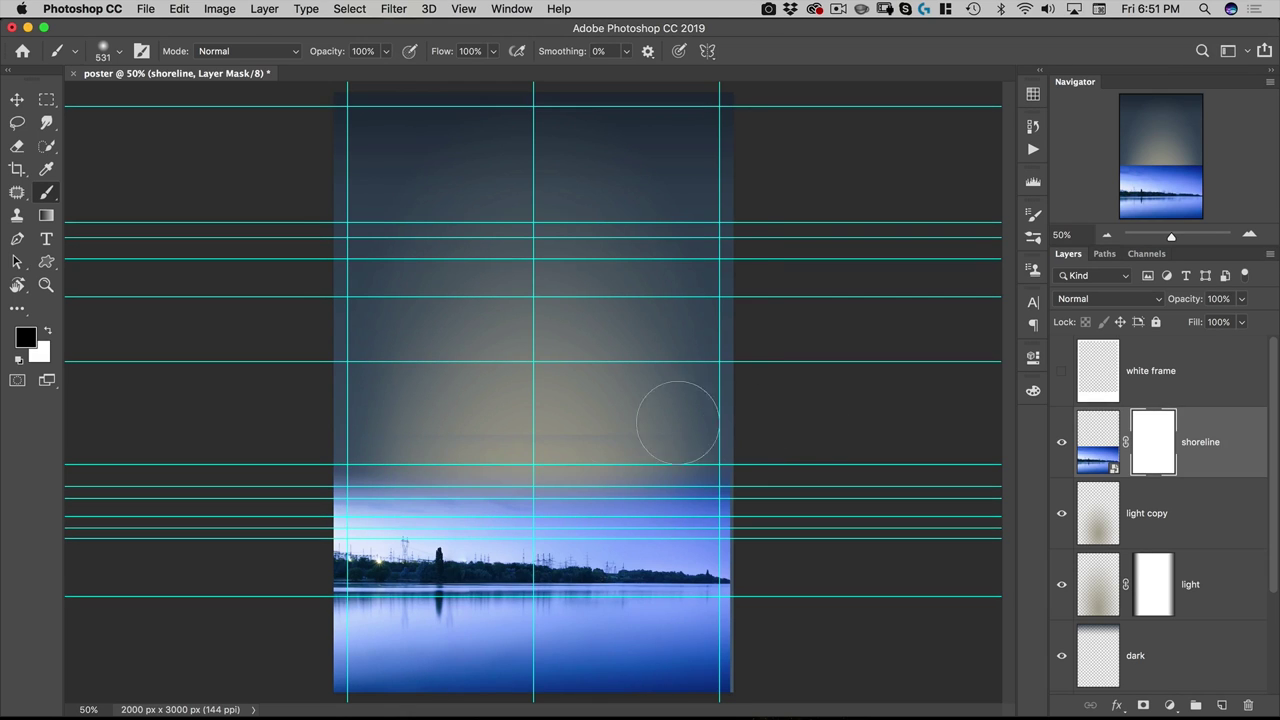
mouse_move(314, 414)
mouse_down()
mouse_move(430, 492)
mouse_move(777, 491)
mouse_move(729, 491)
mouse_move(690, 520)
mouse_up()
mouse_move(294, 451)
mouse_down()
mouse_move(439, 477)
mouse_move(680, 451)
mouse_up()
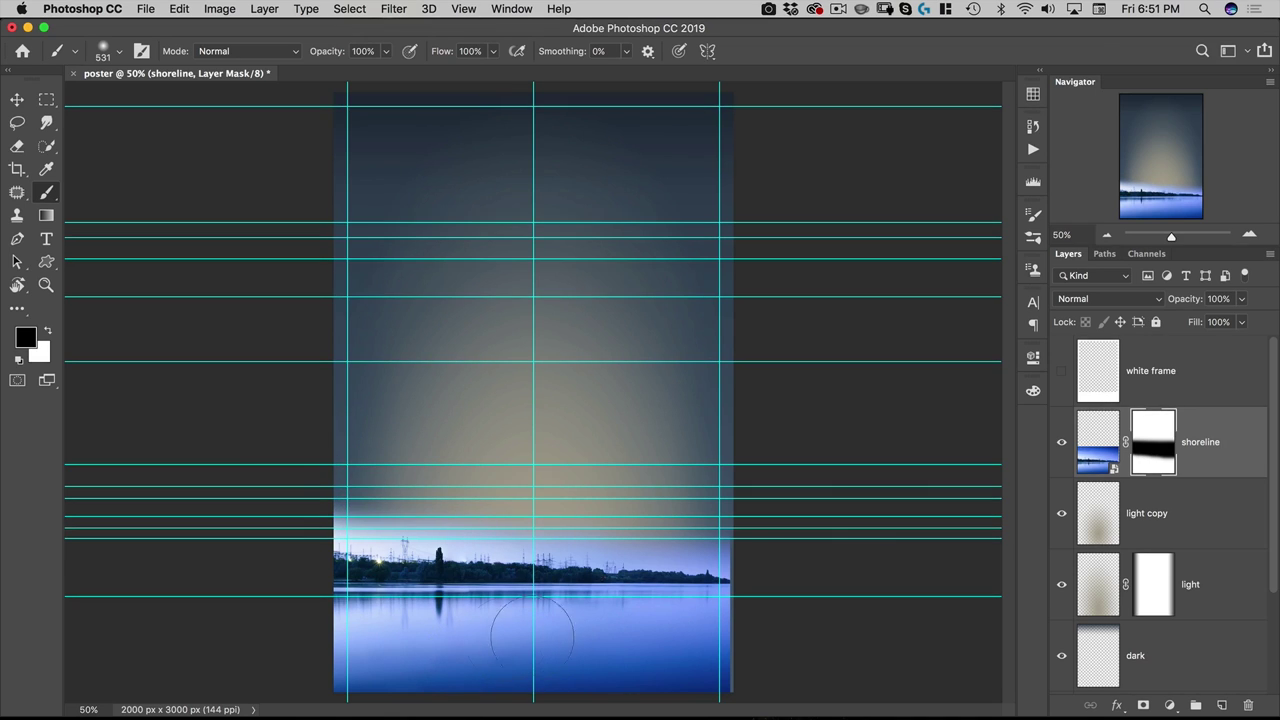
Set the shoreline layer's blending mode to Multiply.
key(v)
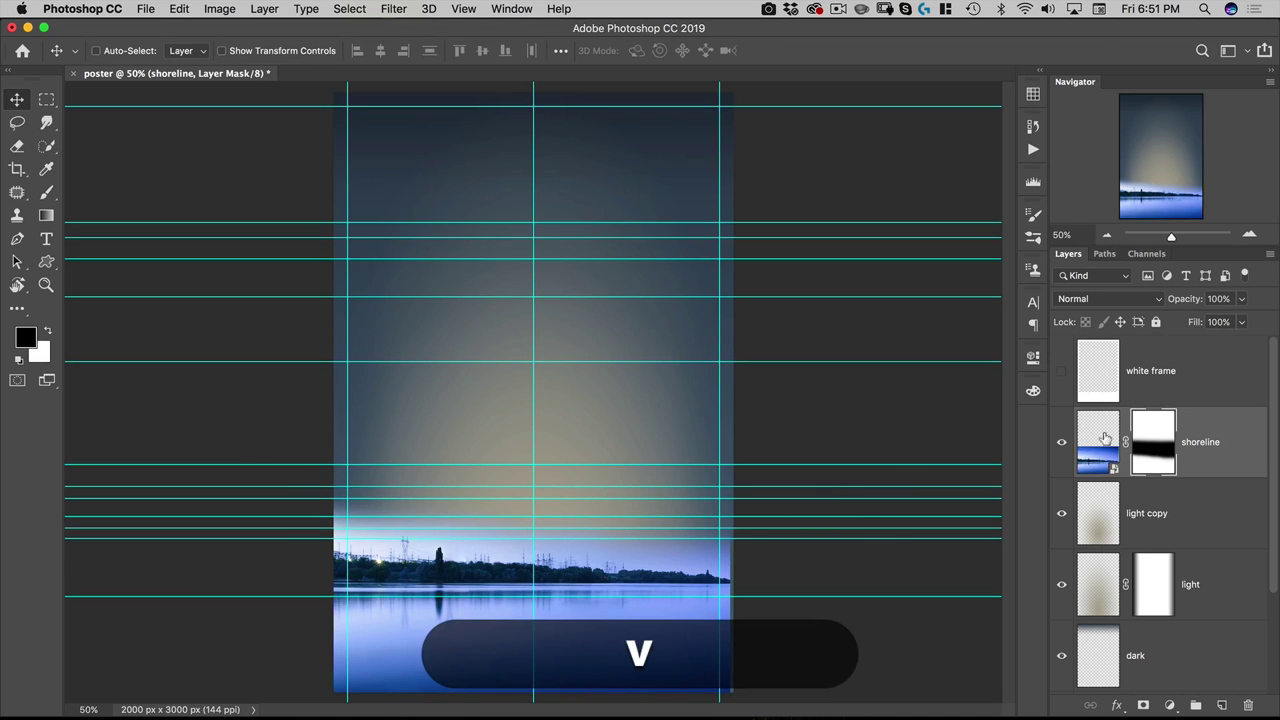
click(1100, 299)
click(1093, 345)
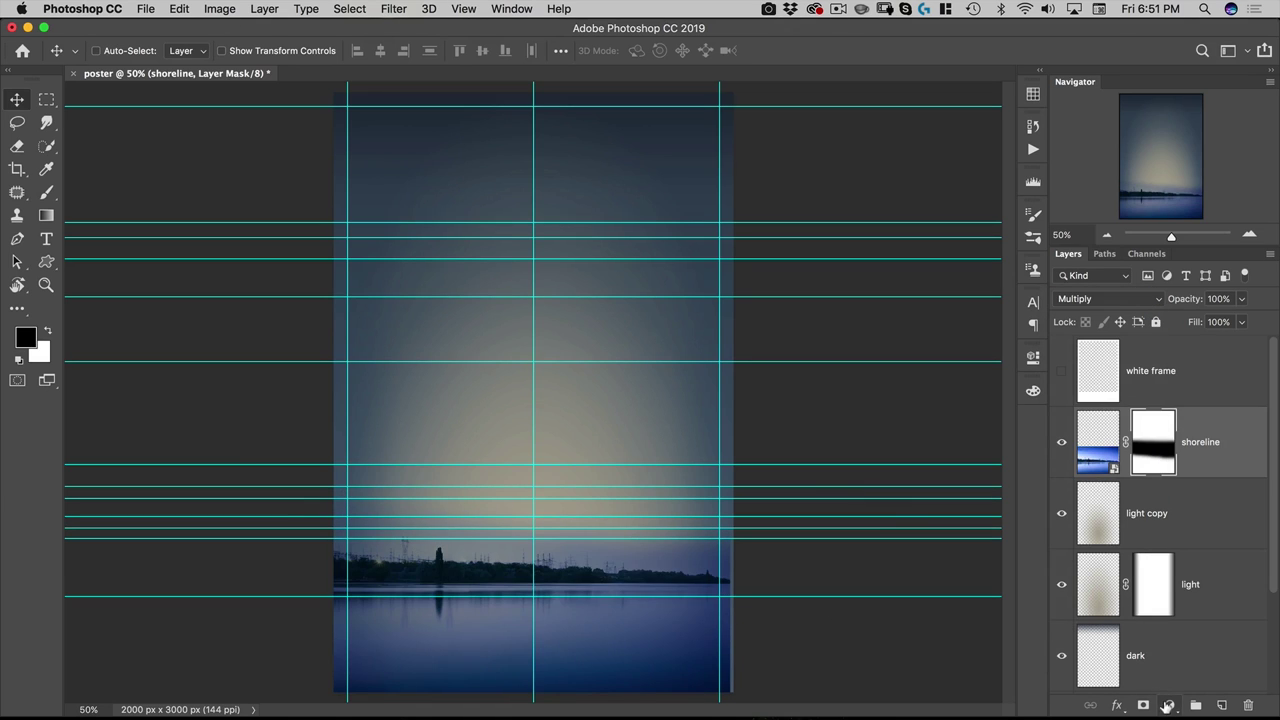
click(230, 11)
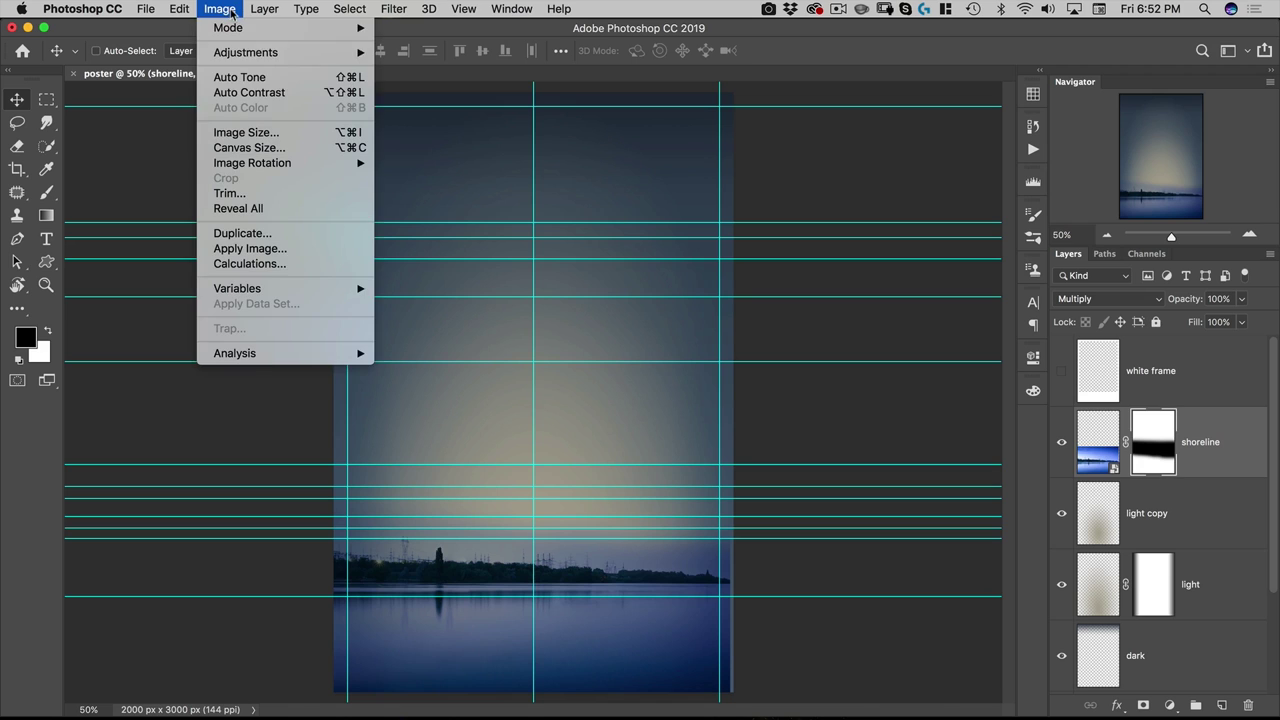
mouse_move(300, 52)
click(416, 84)
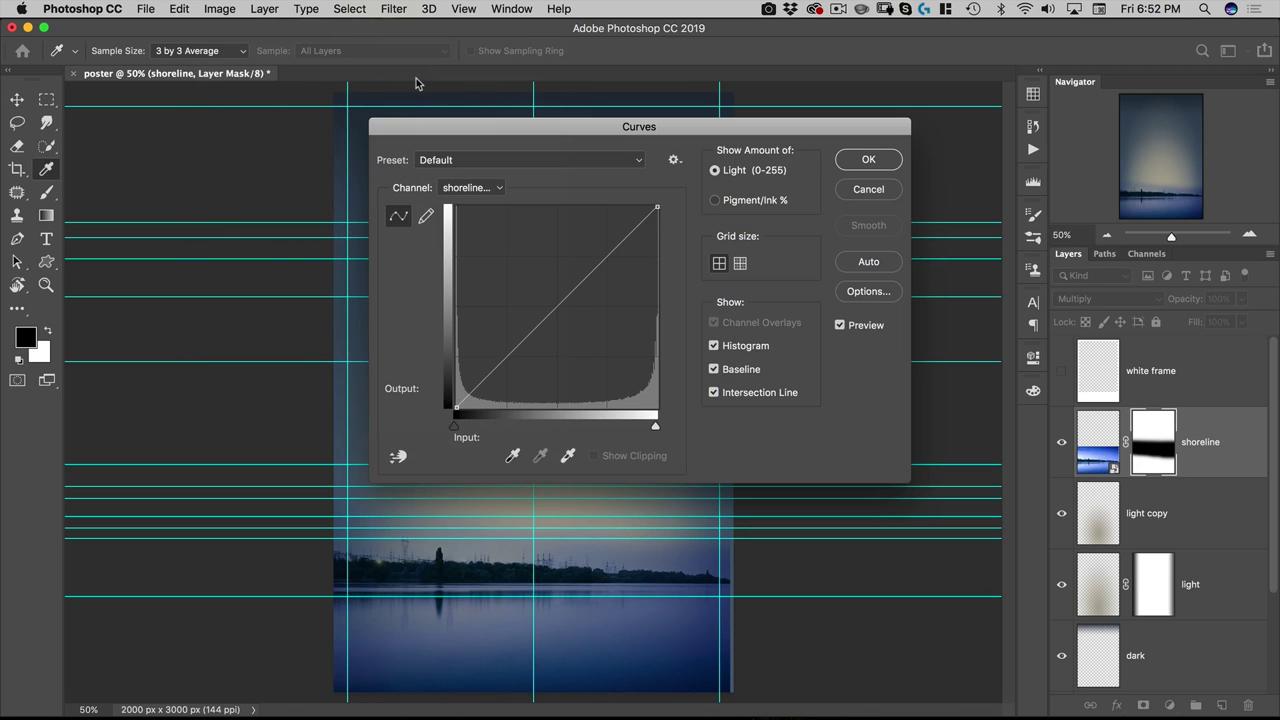
drag(508, 124, 870, 168)
drag(1015, 470, 1044, 470)
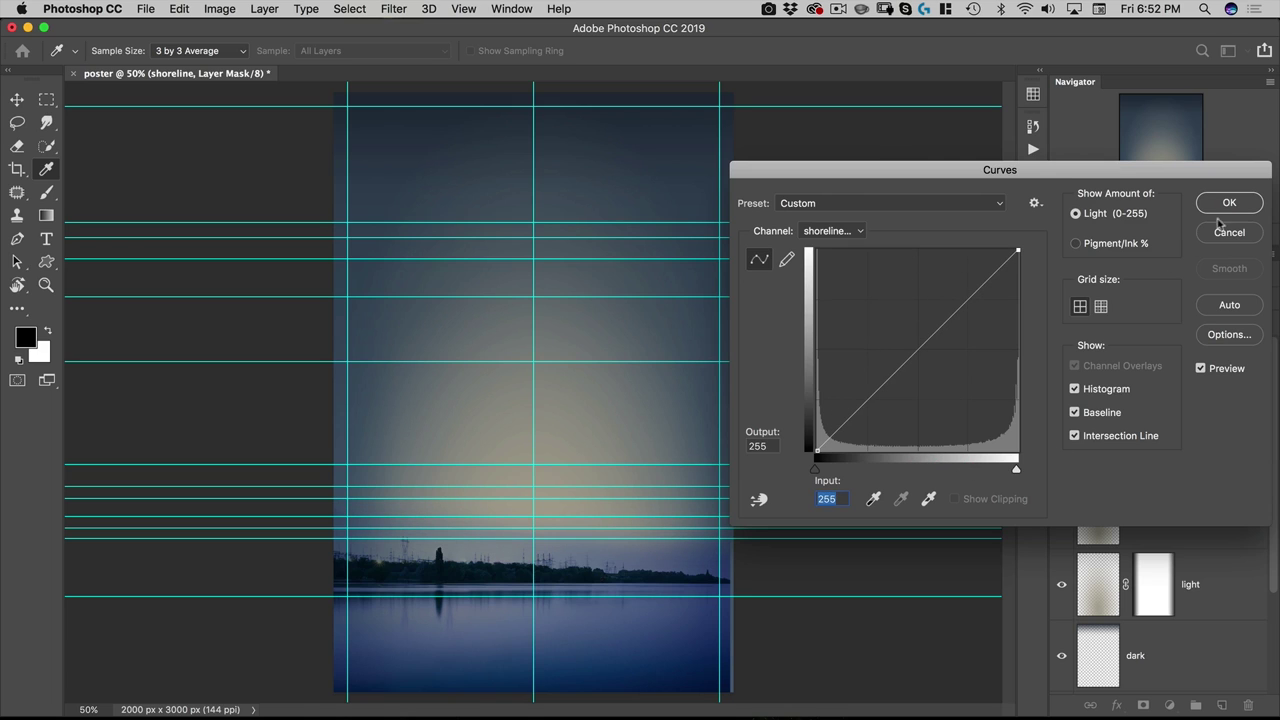
drag(1146, 179, 796, 104)
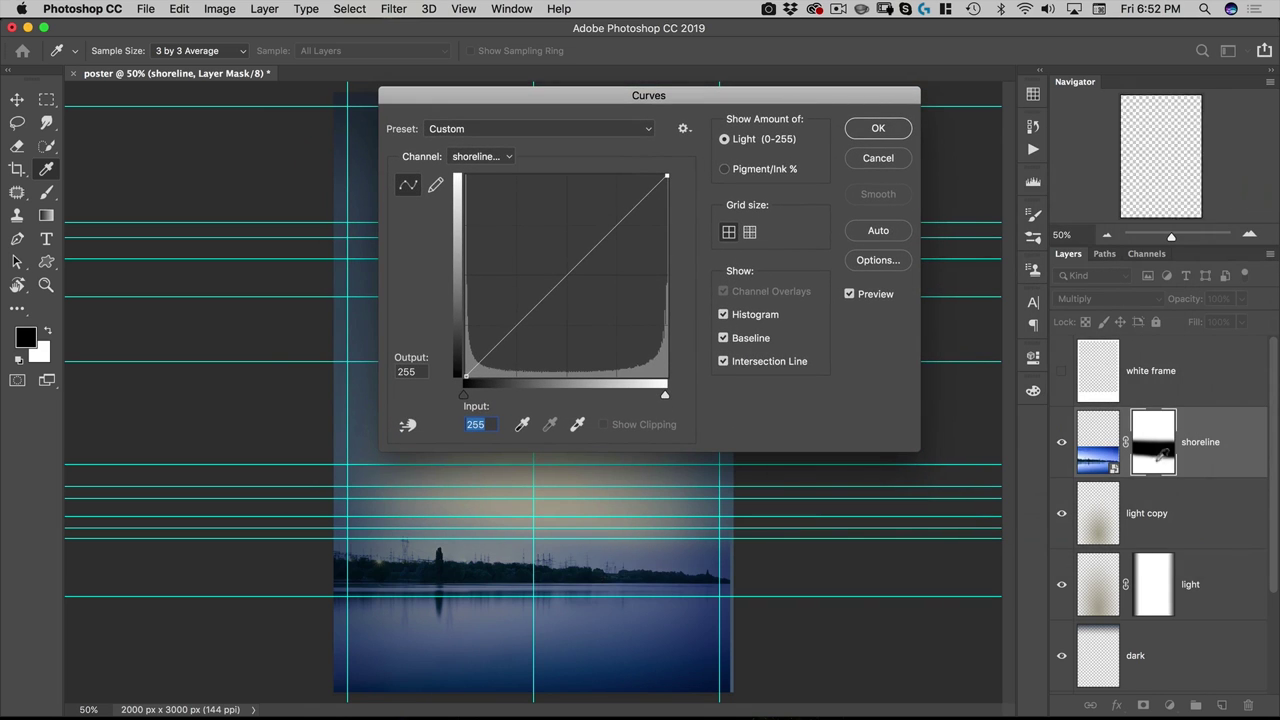
click(897, 160)
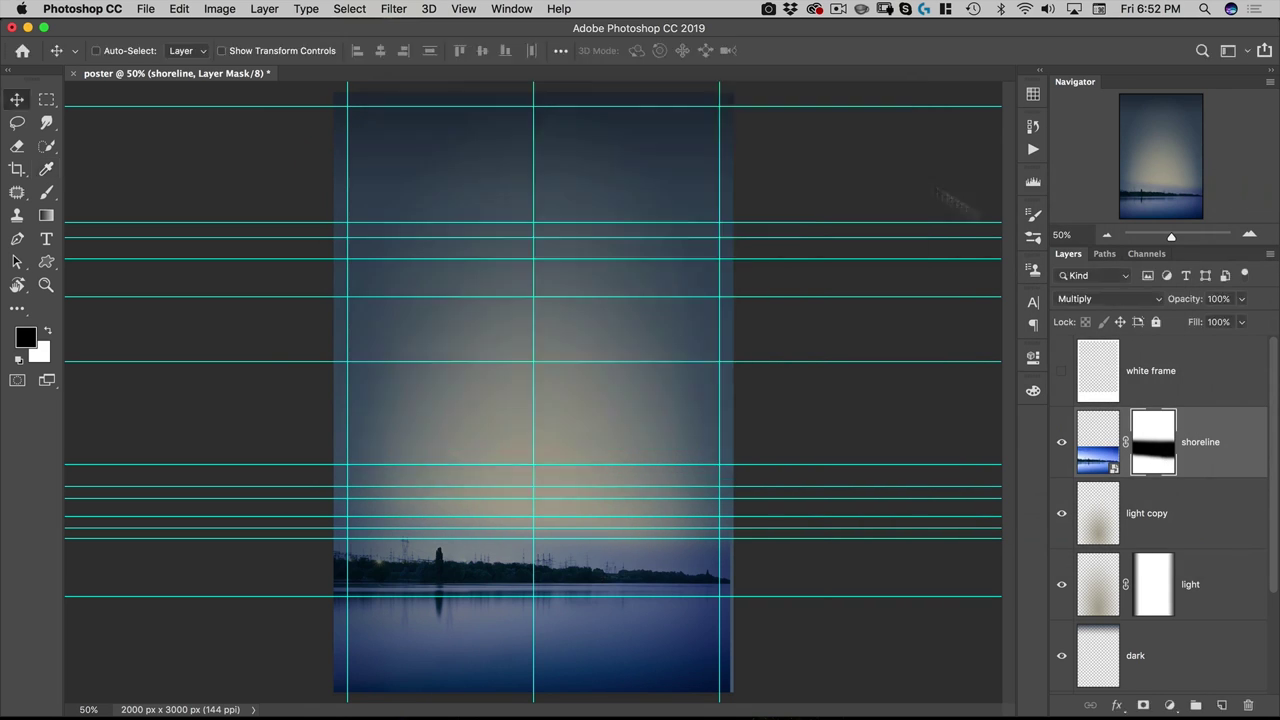
Brighten the shoreline image itself, not its mask, with Curves by moving the white point to input 169, output 255.
click(1103, 453)
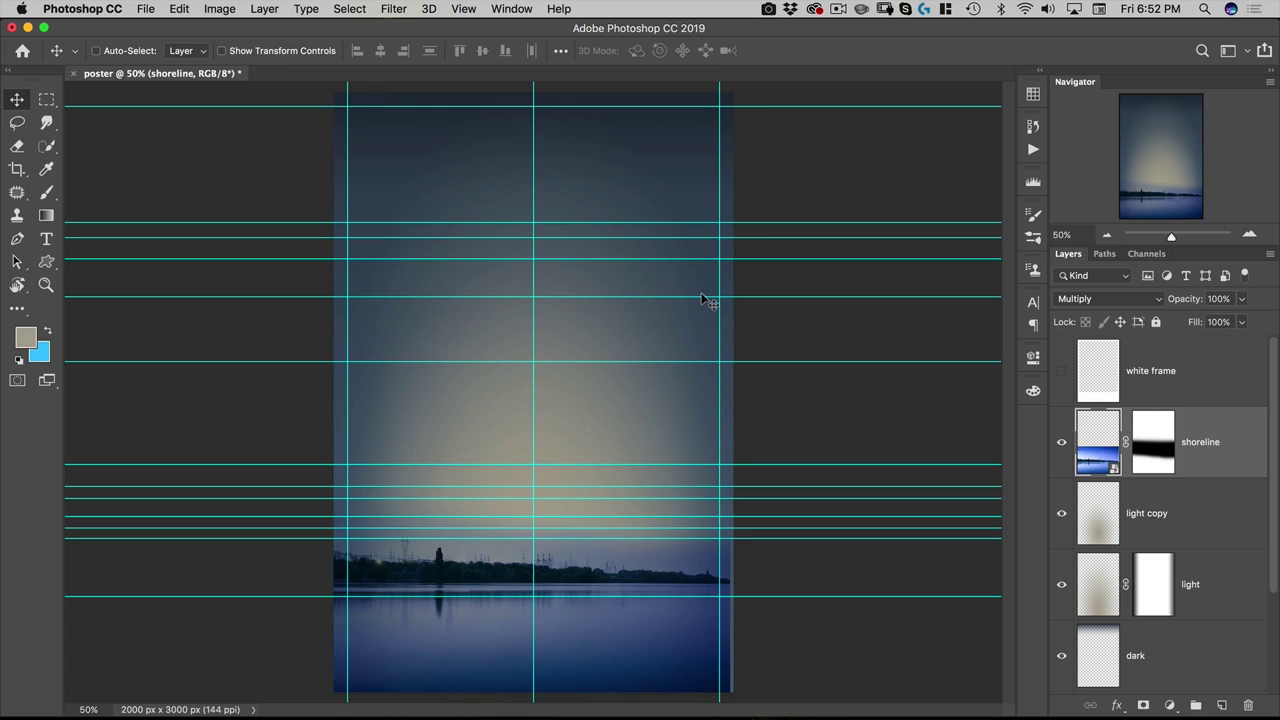
key(super+m)
drag(657, 432, 589, 423)
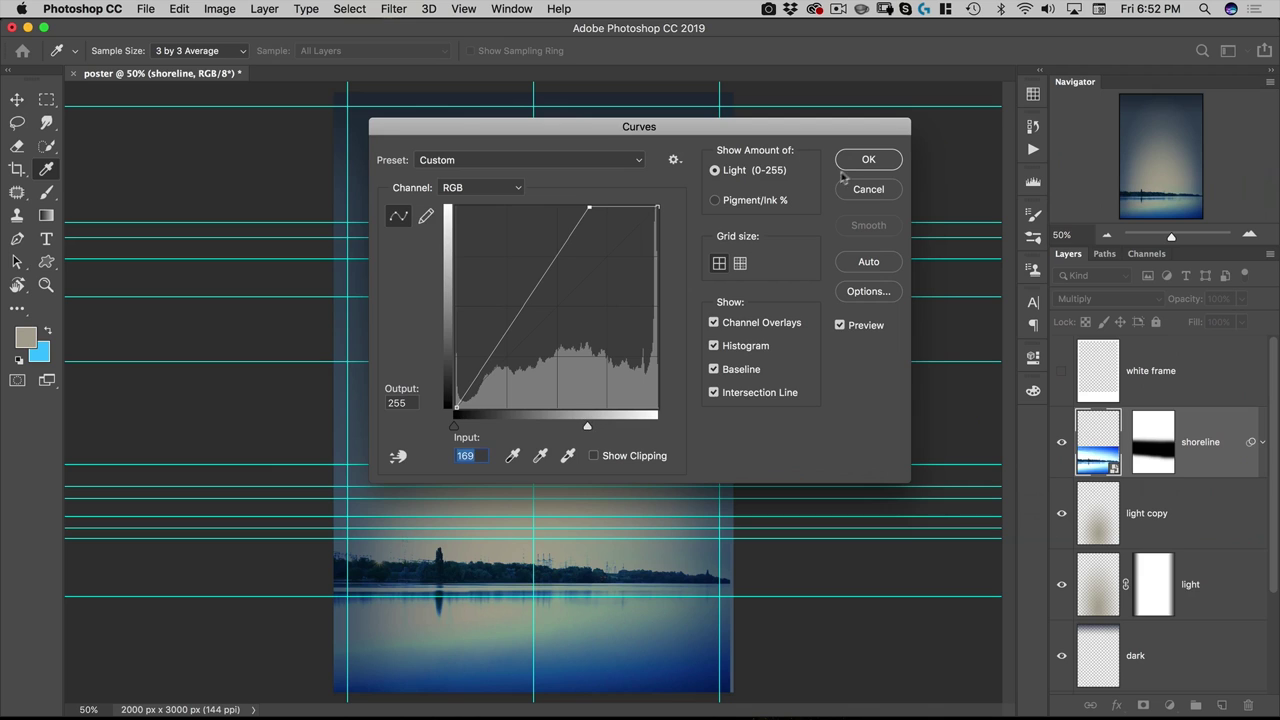
click(868, 160)
Desaturate the shoreline image with Hue/Saturation, setting Saturation to -56.
click(229, 12)
mouse_move(226, 52)
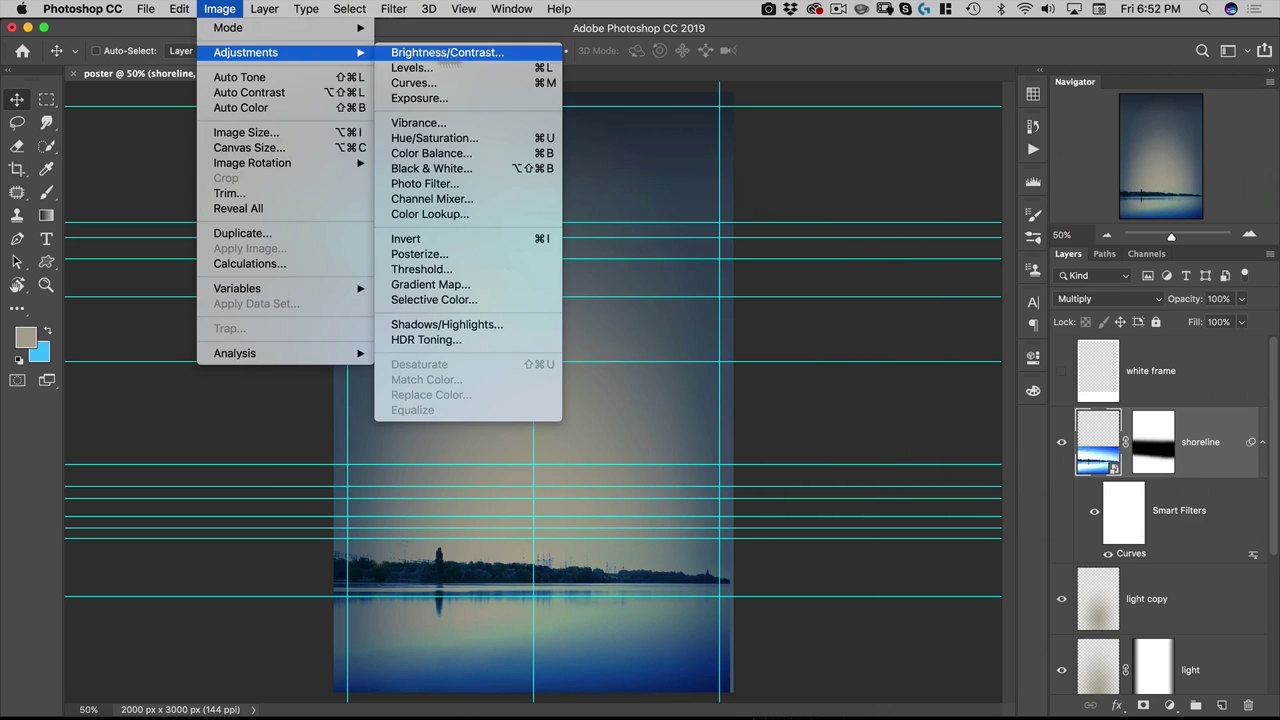
click(457, 138)
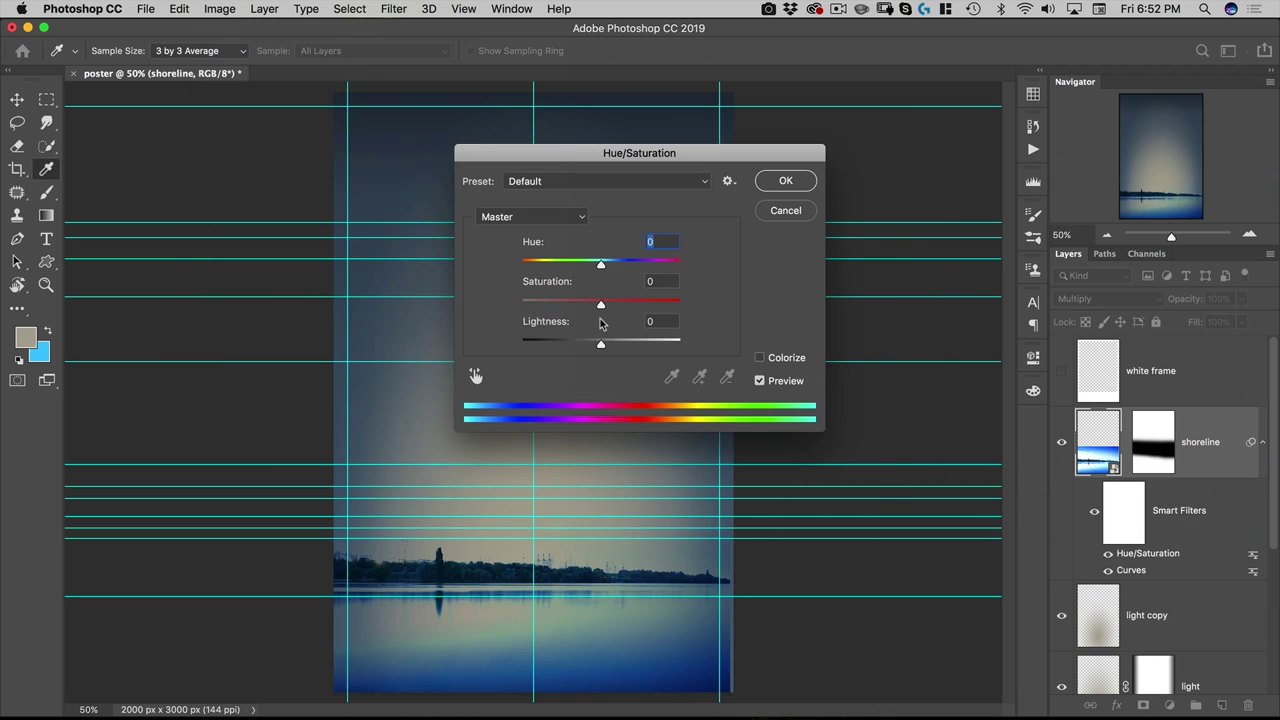
drag(602, 306, 556, 306)
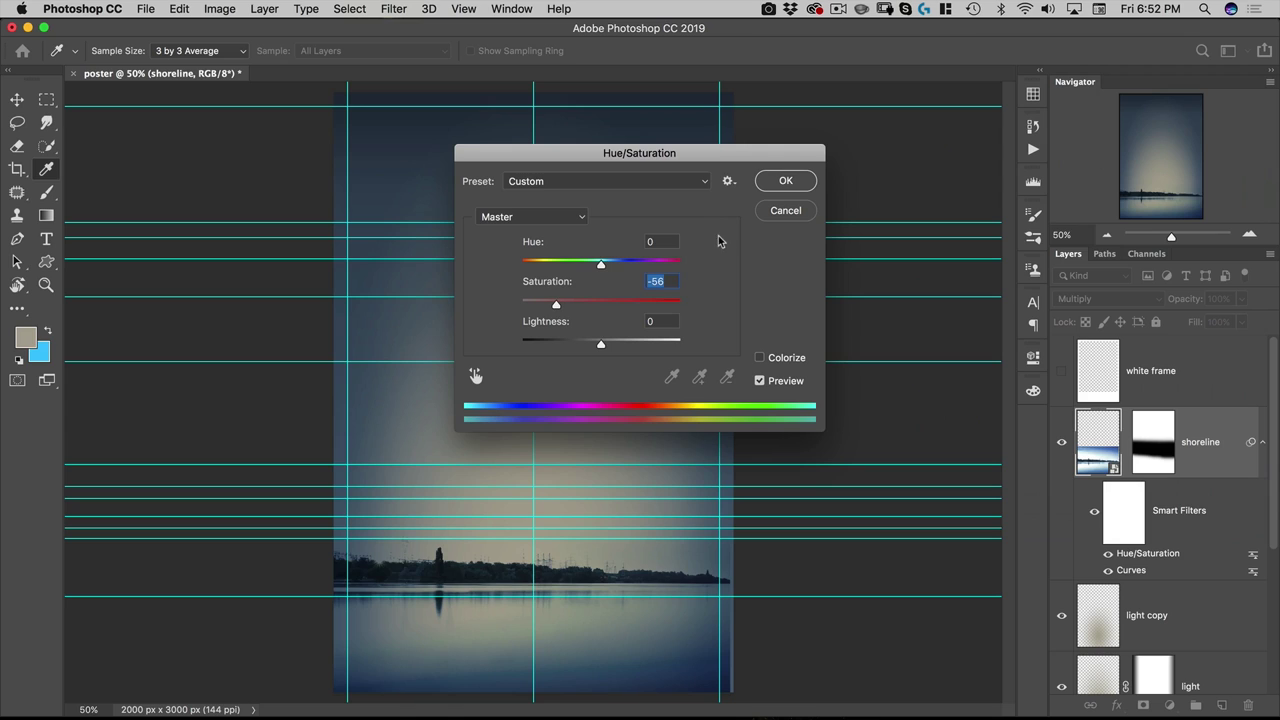
click(783, 183)
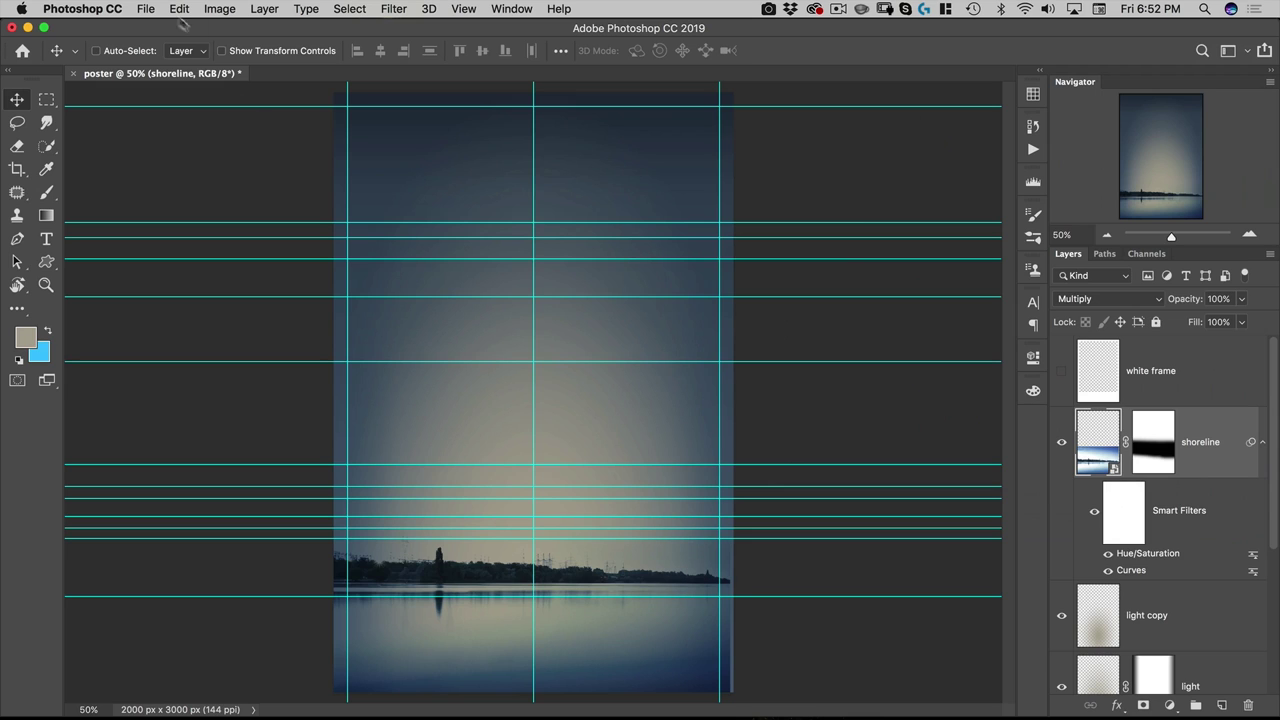
click(146, 9)
click(157, 43)
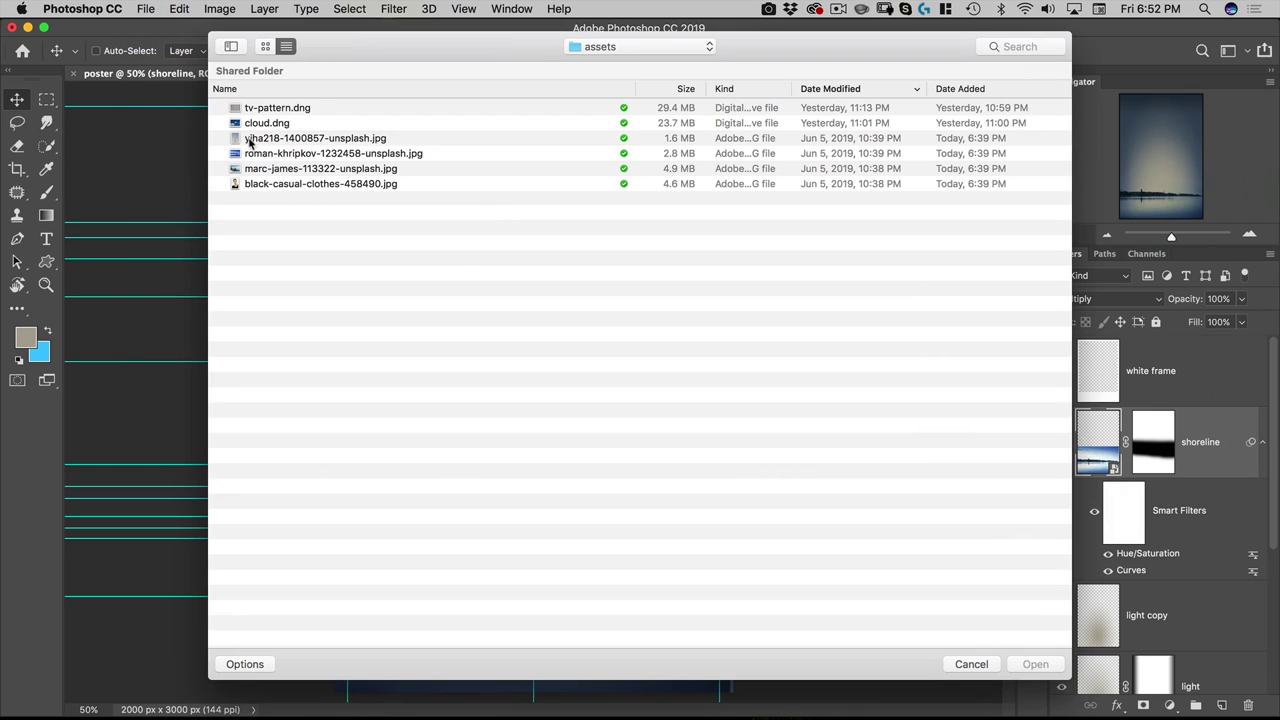
click(266, 140)
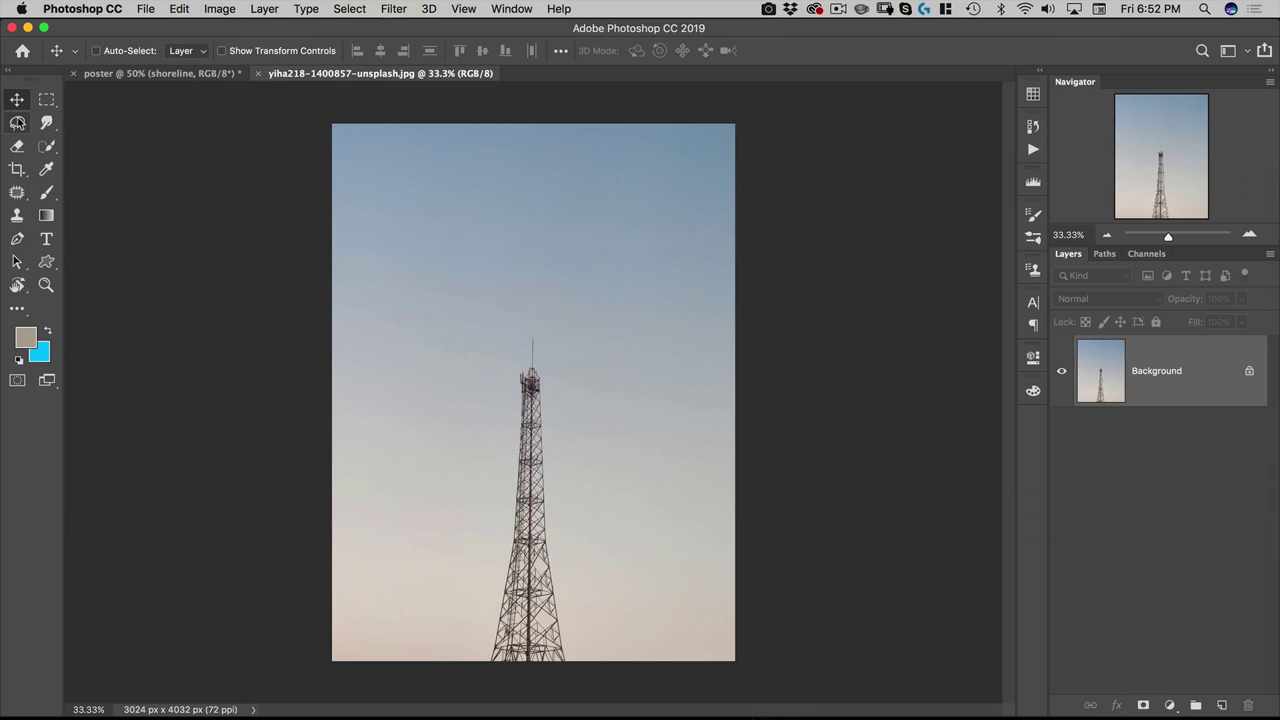
Select the tower with a loose Lasso outline, copy it, close the photo and paste the tower into the poster above the shoreline layer.
click(17, 122)
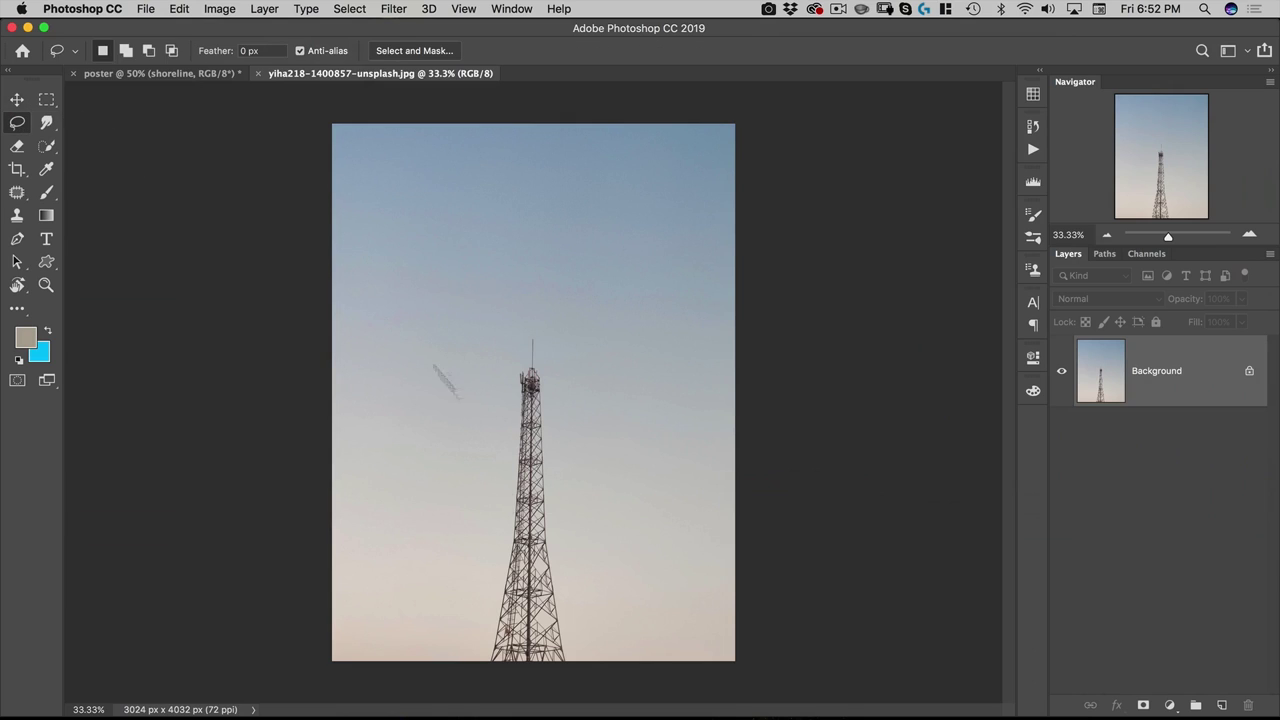
mouse_move(461, 660)
mouse_down()
mouse_move(500, 376)
mouse_move(523, 318)
mouse_move(546, 320)
mouse_move(564, 351)
mouse_move(600, 674)
mouse_up()
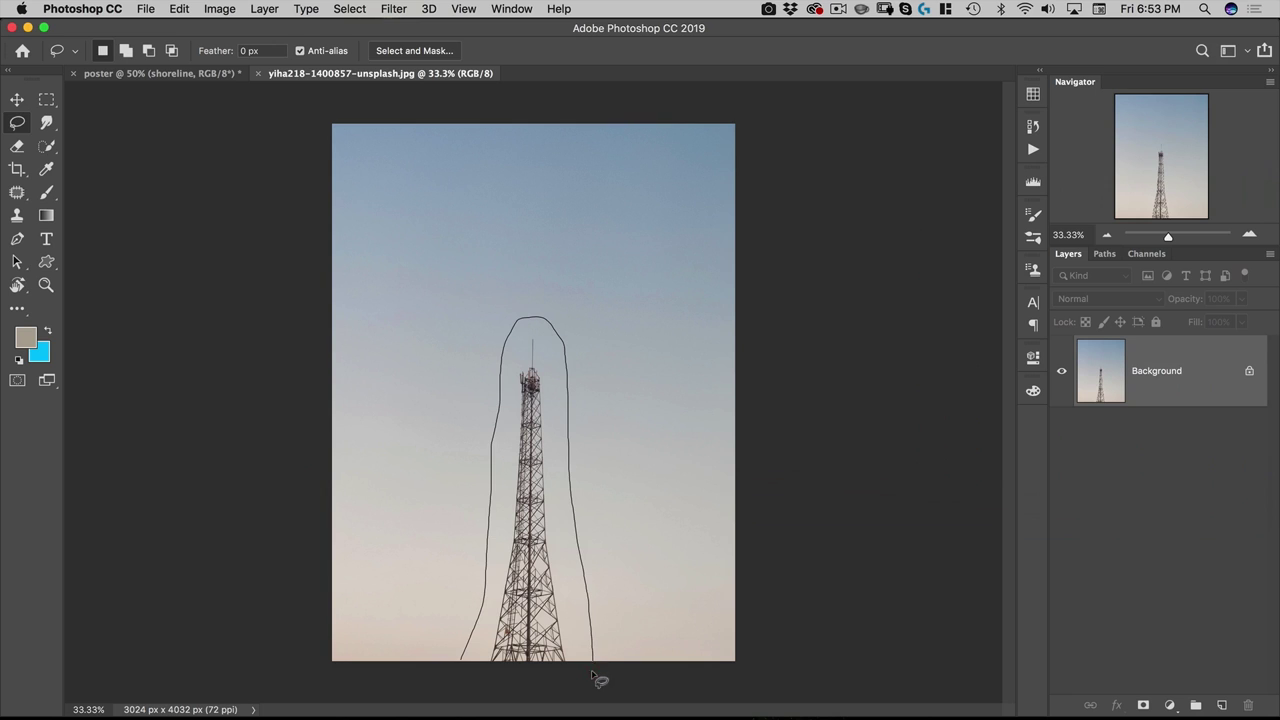
key(cmd+c)
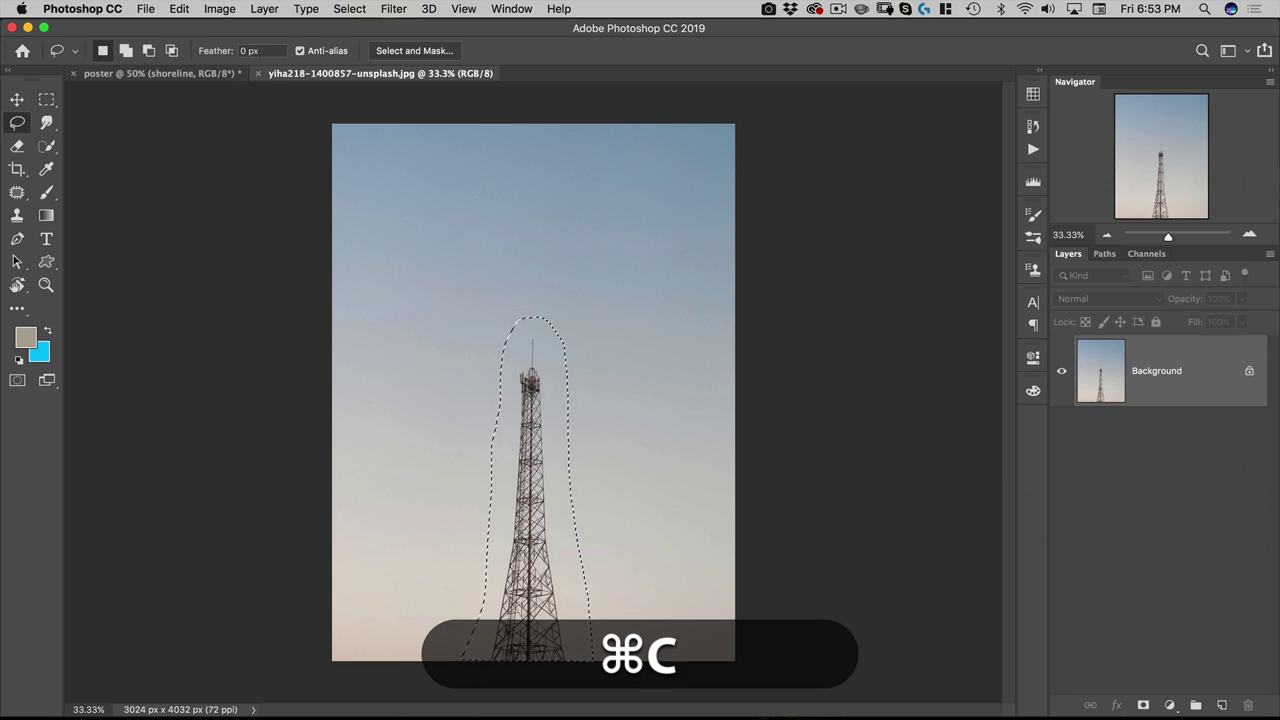
click(257, 73)
key(cmd+v)
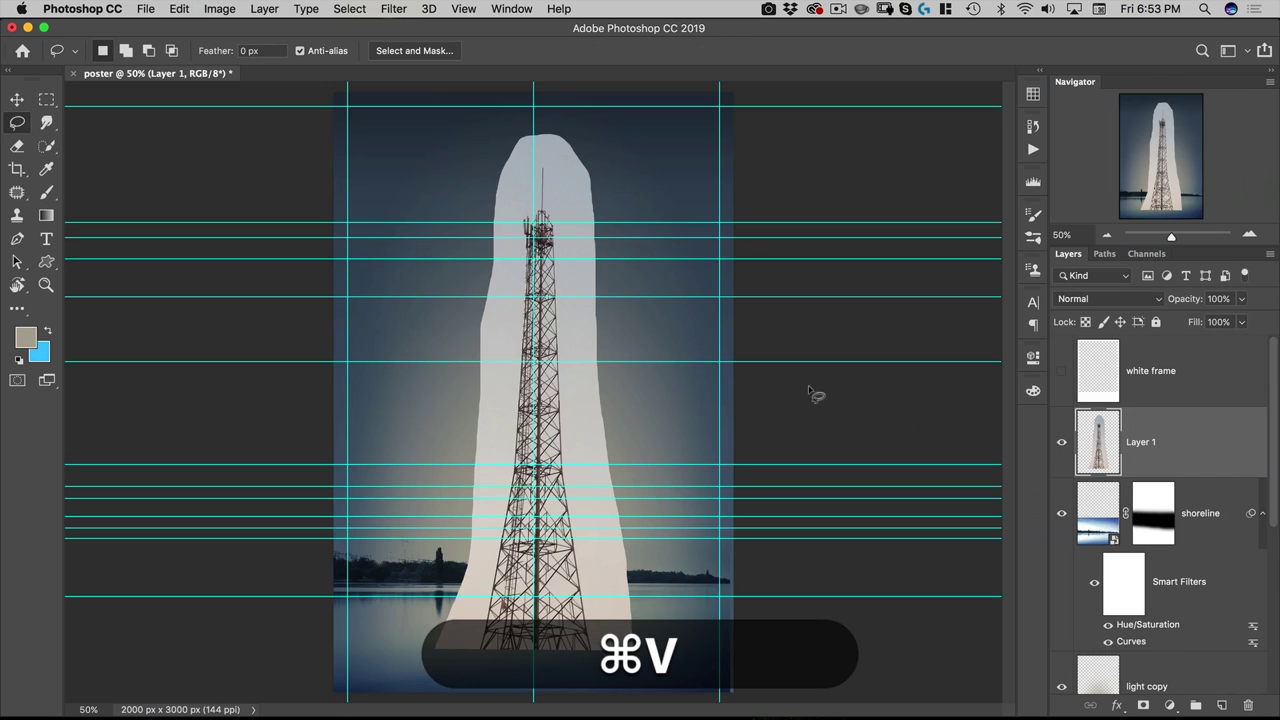
Increase the tower's contrast with Curves, moving the white point inward to whiten its surrounding sky and the black point to input 62.
key(v)
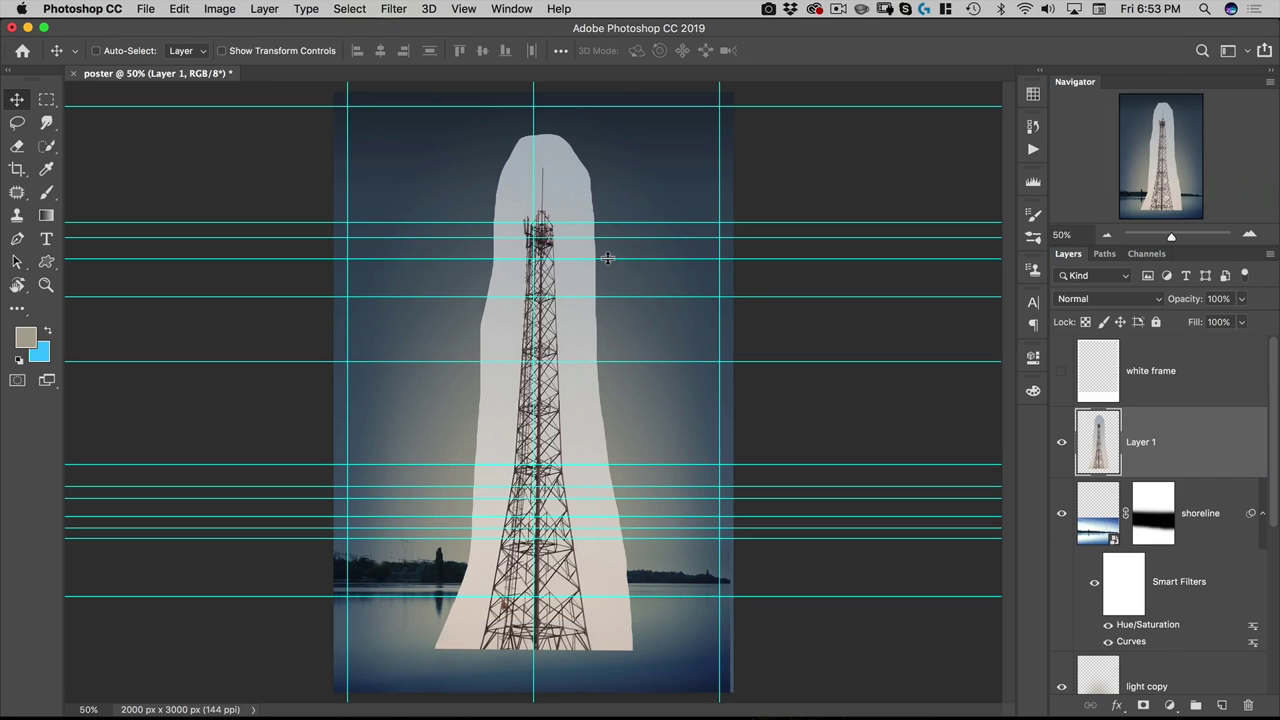
key(cmd)
key(super+m)
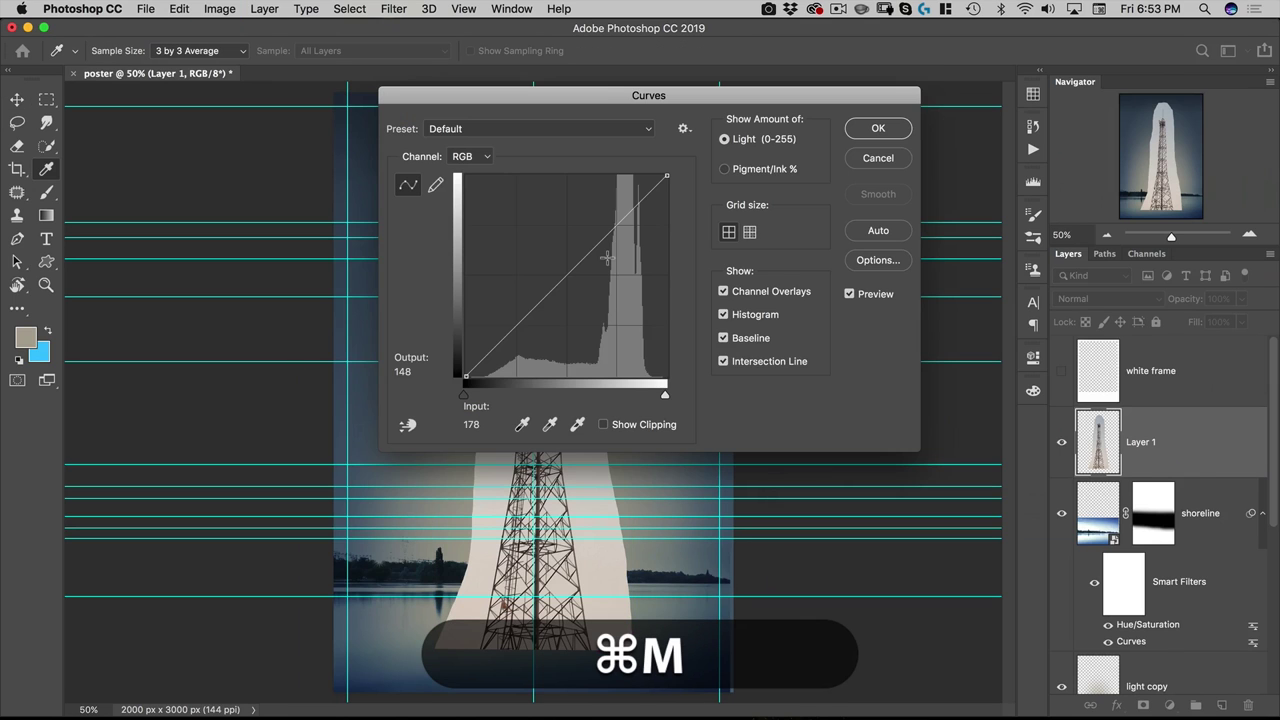
drag(587, 95, 913, 186)
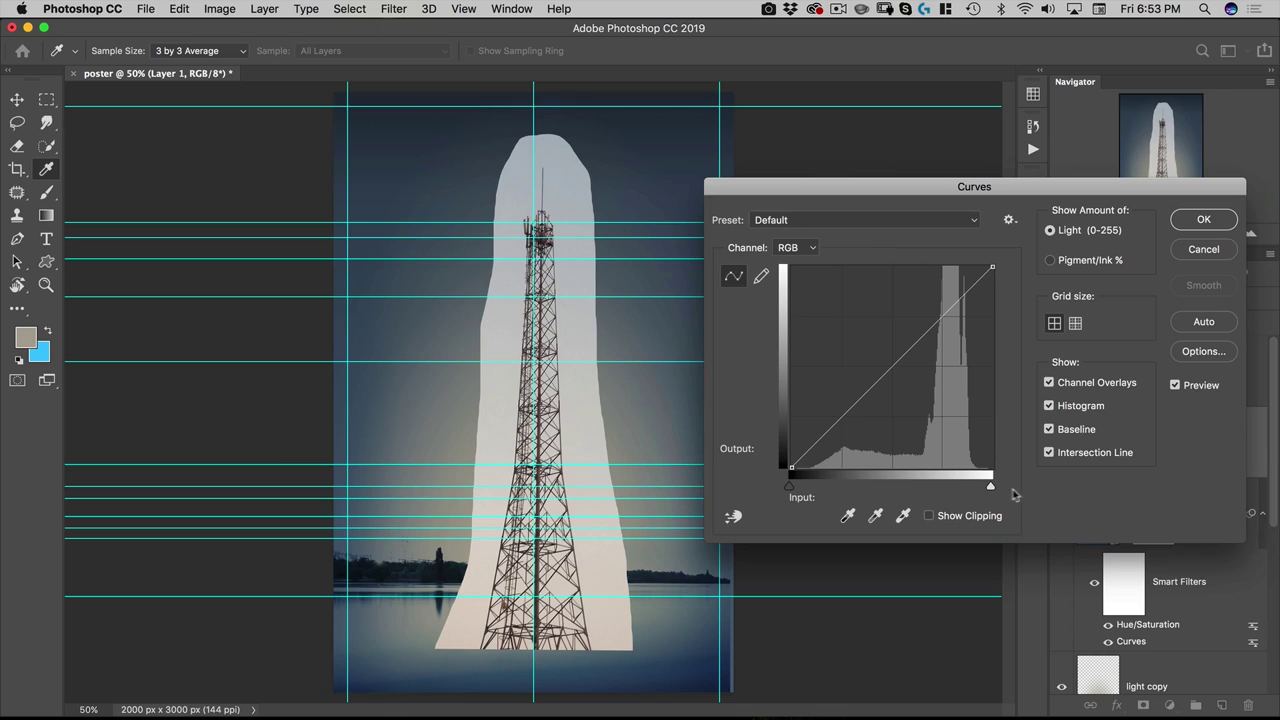
drag(990, 487, 939, 489)
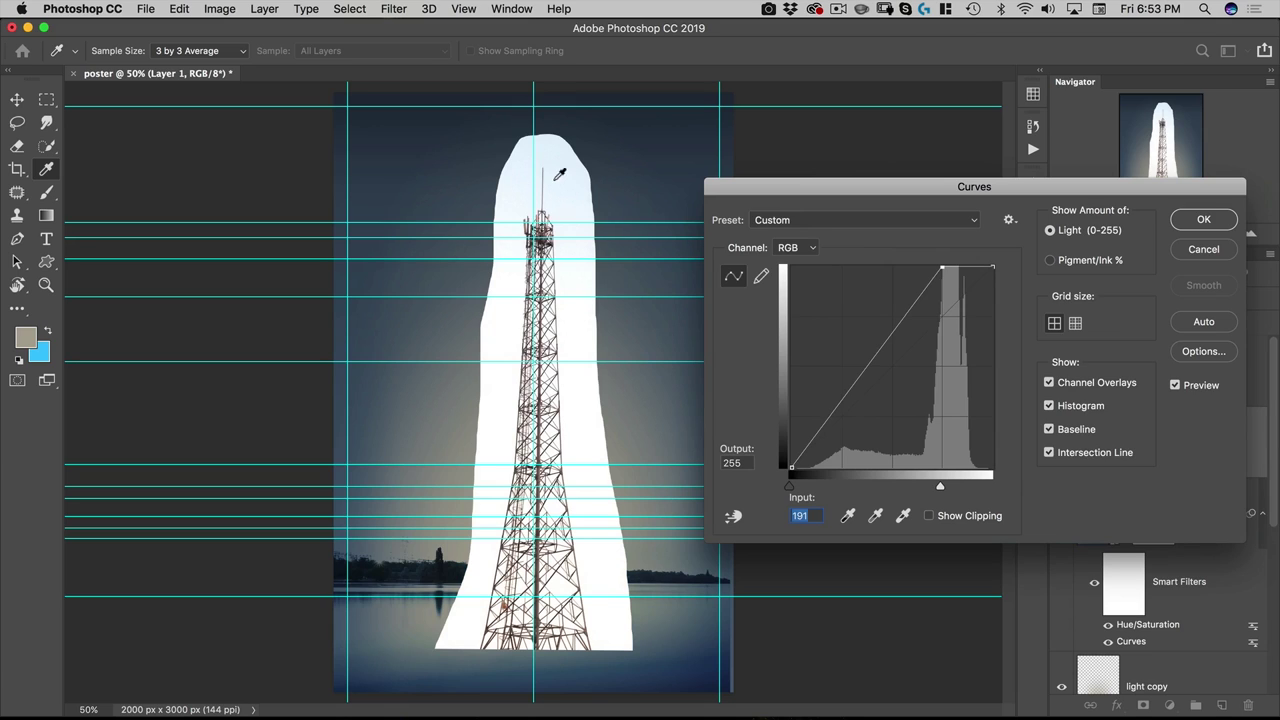
drag(941, 489, 938, 489)
drag(791, 487, 834, 487)
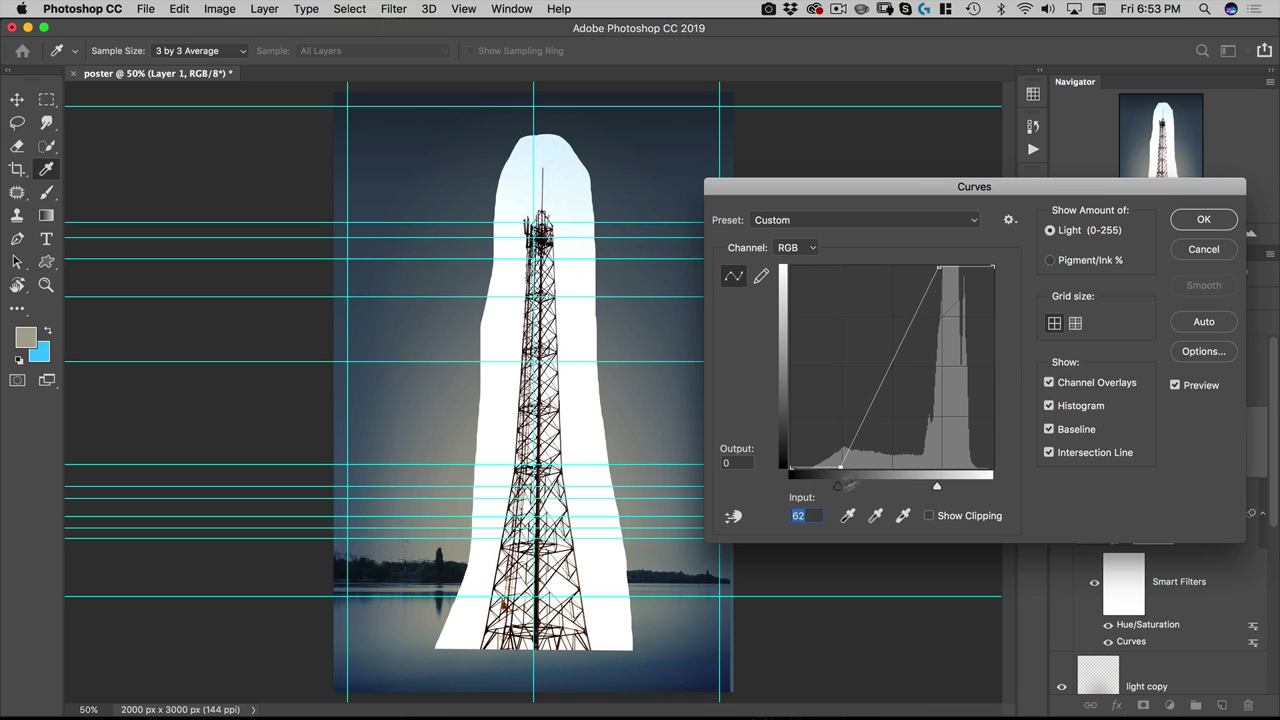
click(1204, 219)
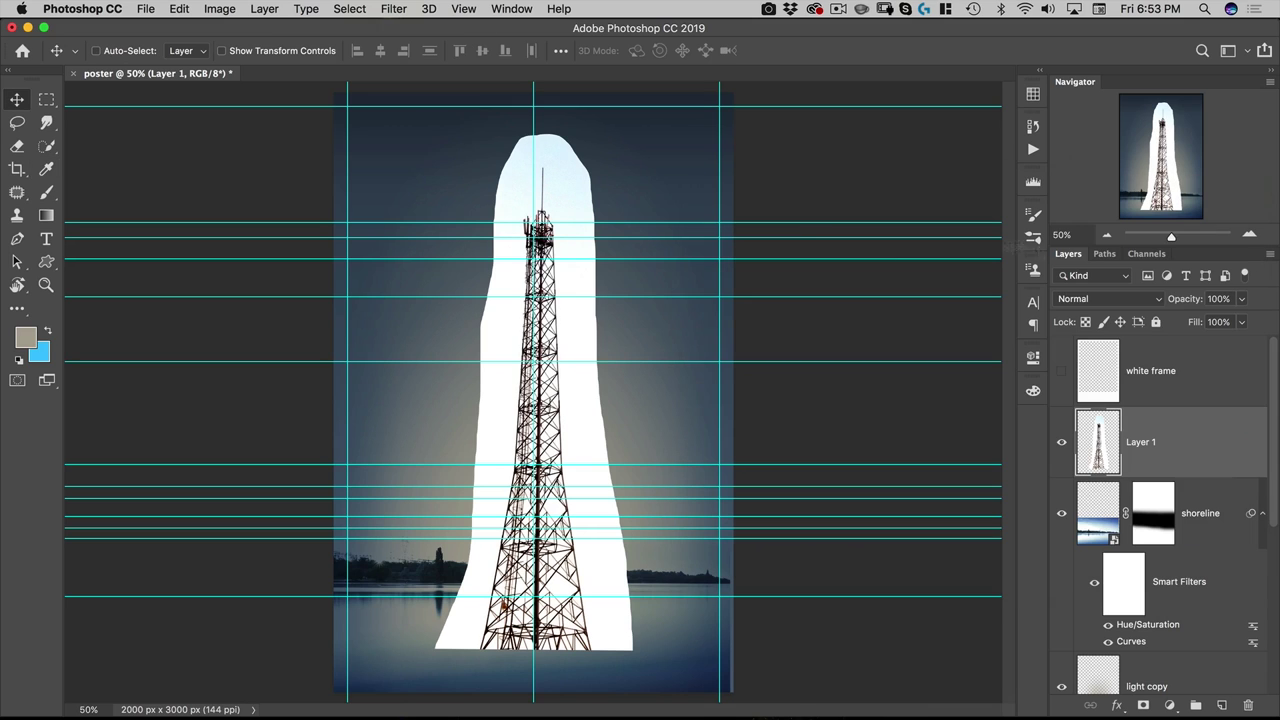
Set the tower layer's blending mode to Multiply and erase the leftover sky around its top with a soft 410 px Eraser.
click(1090, 299)
click(1090, 346)
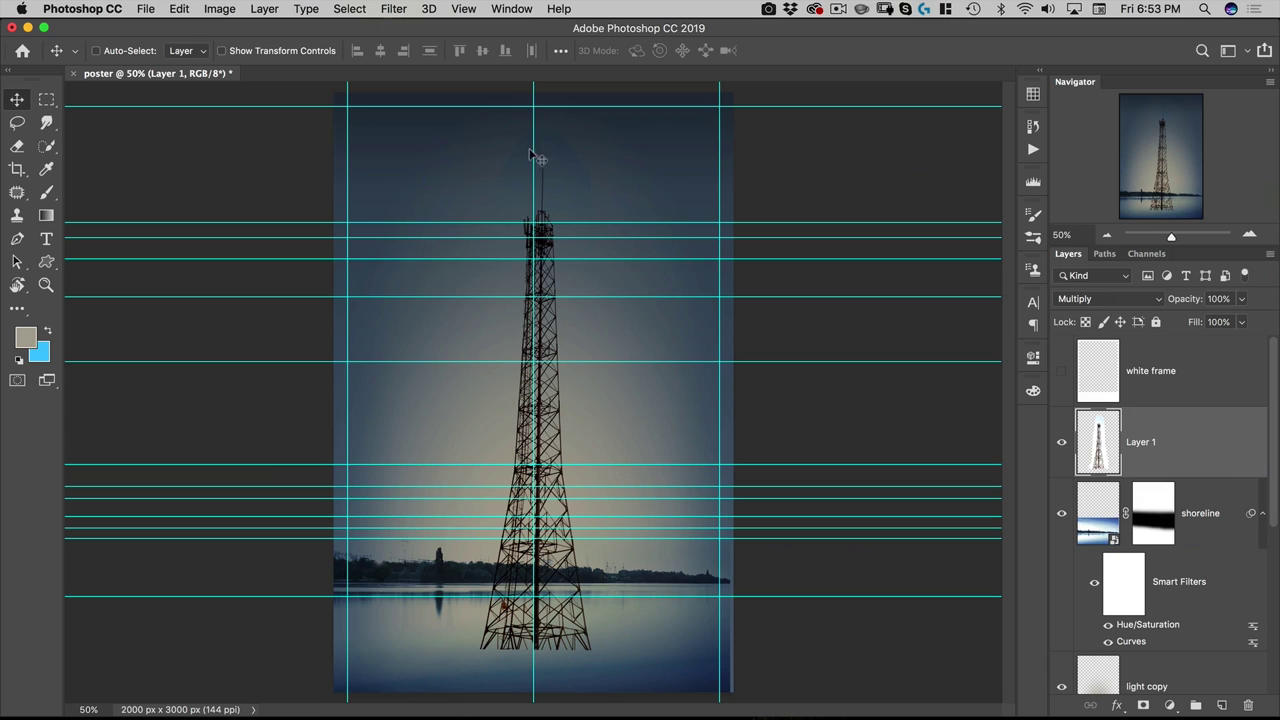
key(e)
ctrl+alt+drag(423, 223, 457, 214)
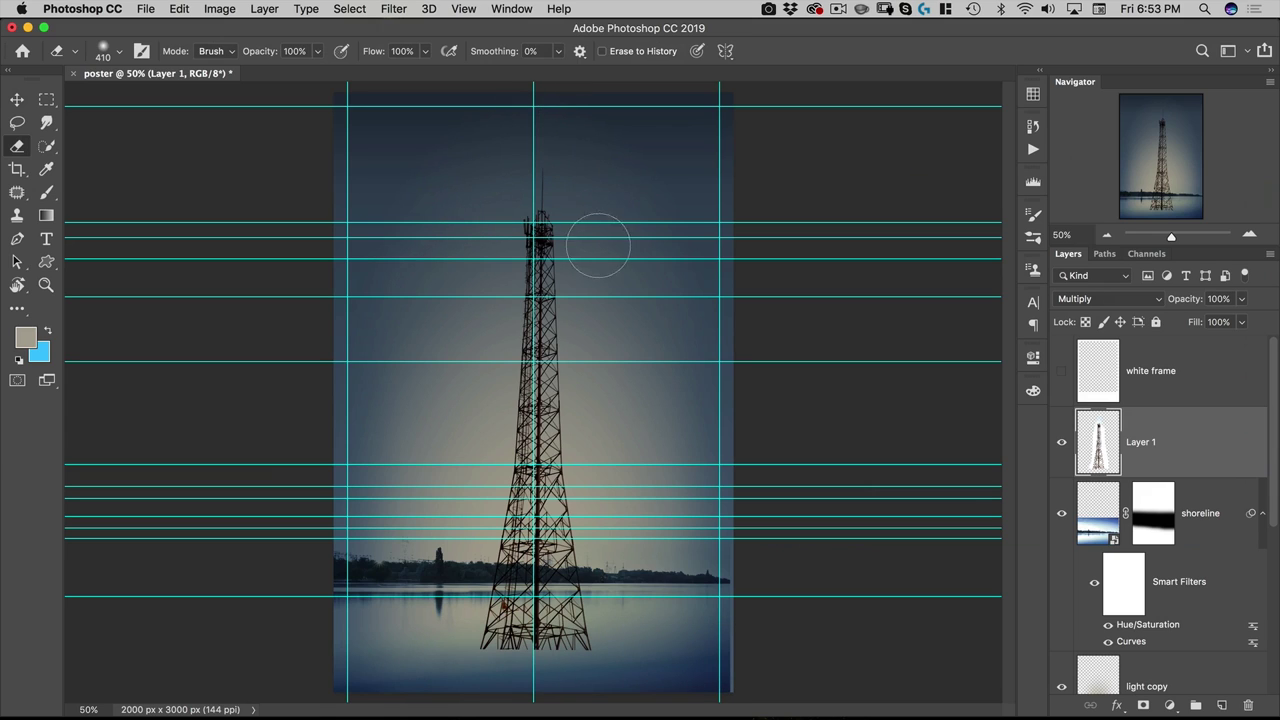
key(v)
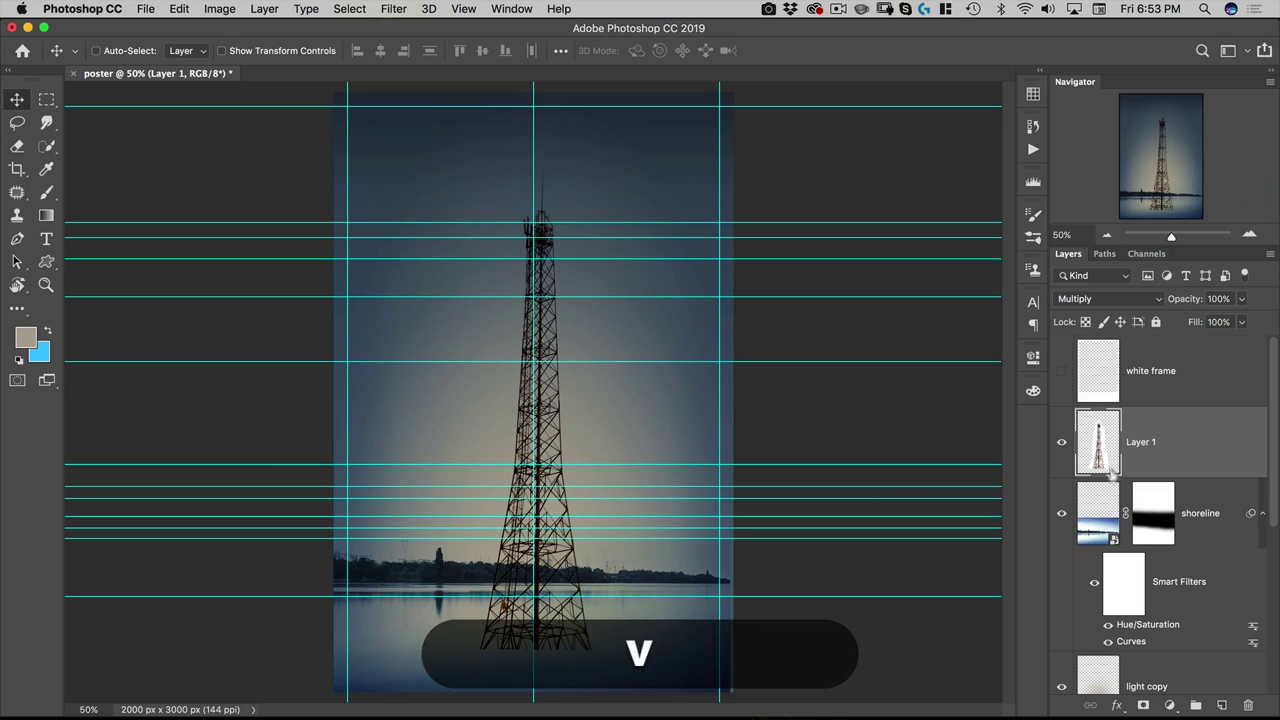
Scale the tower down to about 8.8%, stand it on the far right end of the shoreline and nudge it up.
key(super+t)
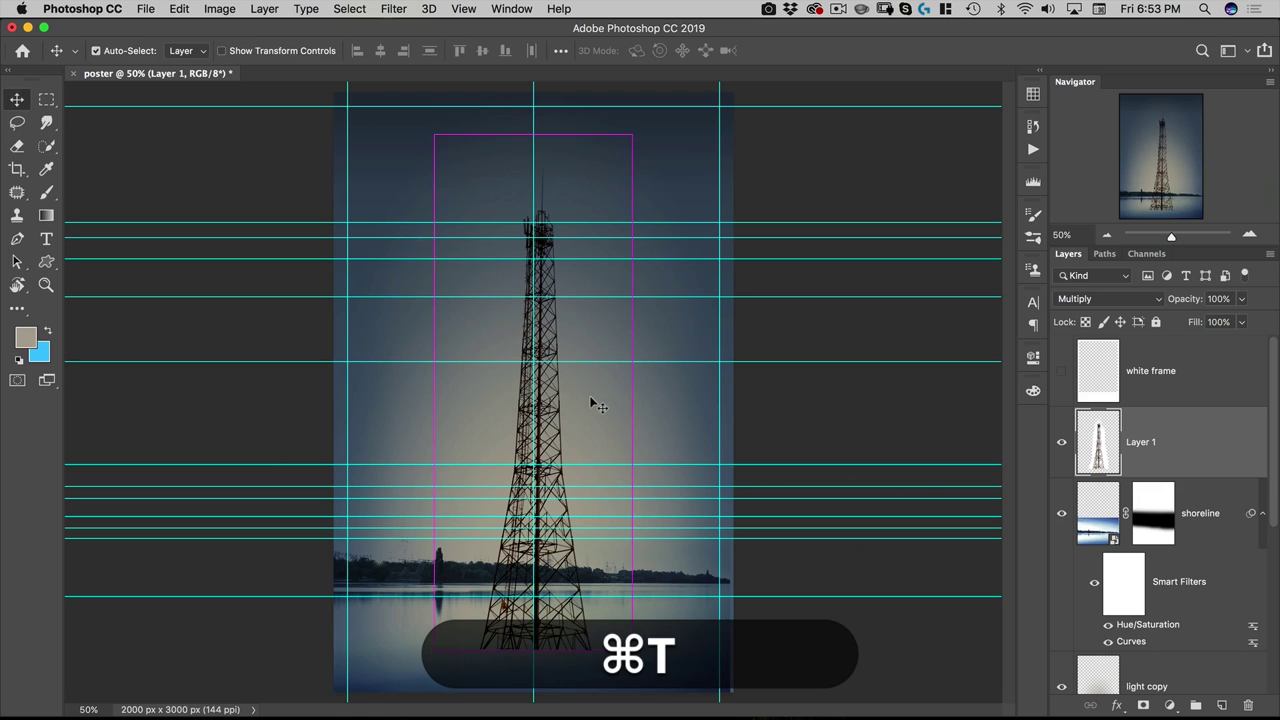
key(alt+shift+super+t)
drag(434, 131, 692, 548)
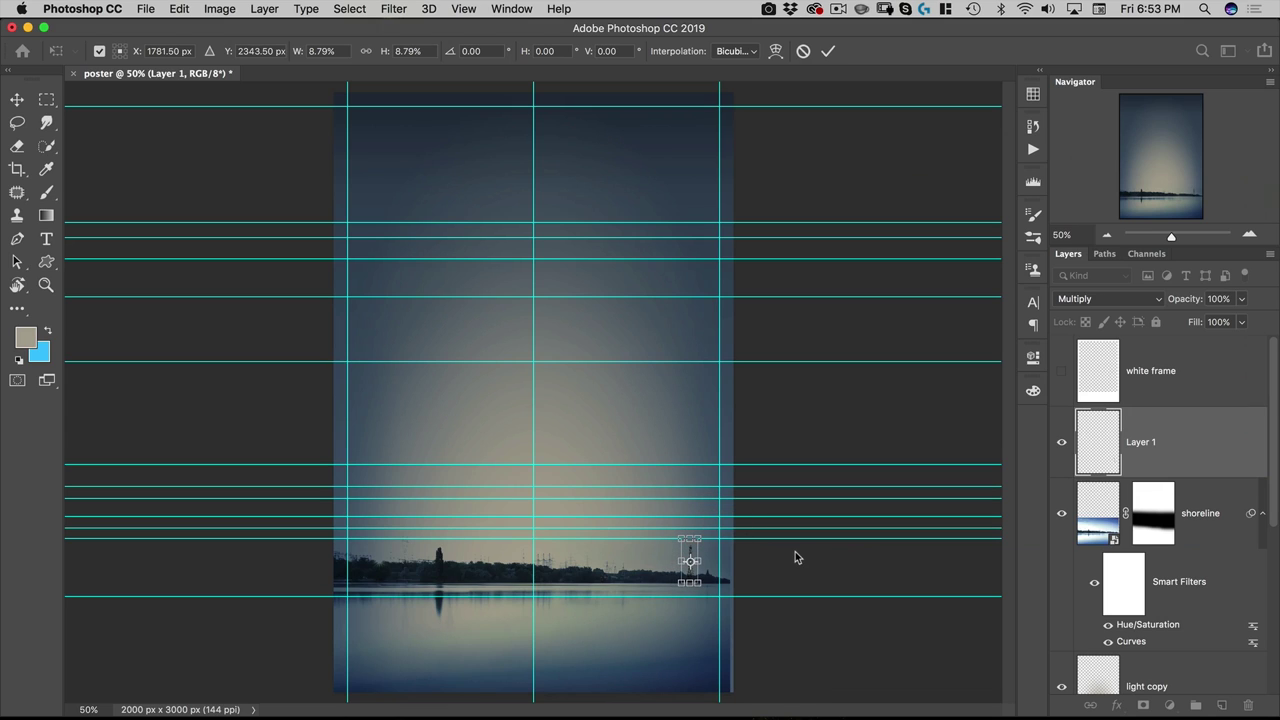
click(828, 51)
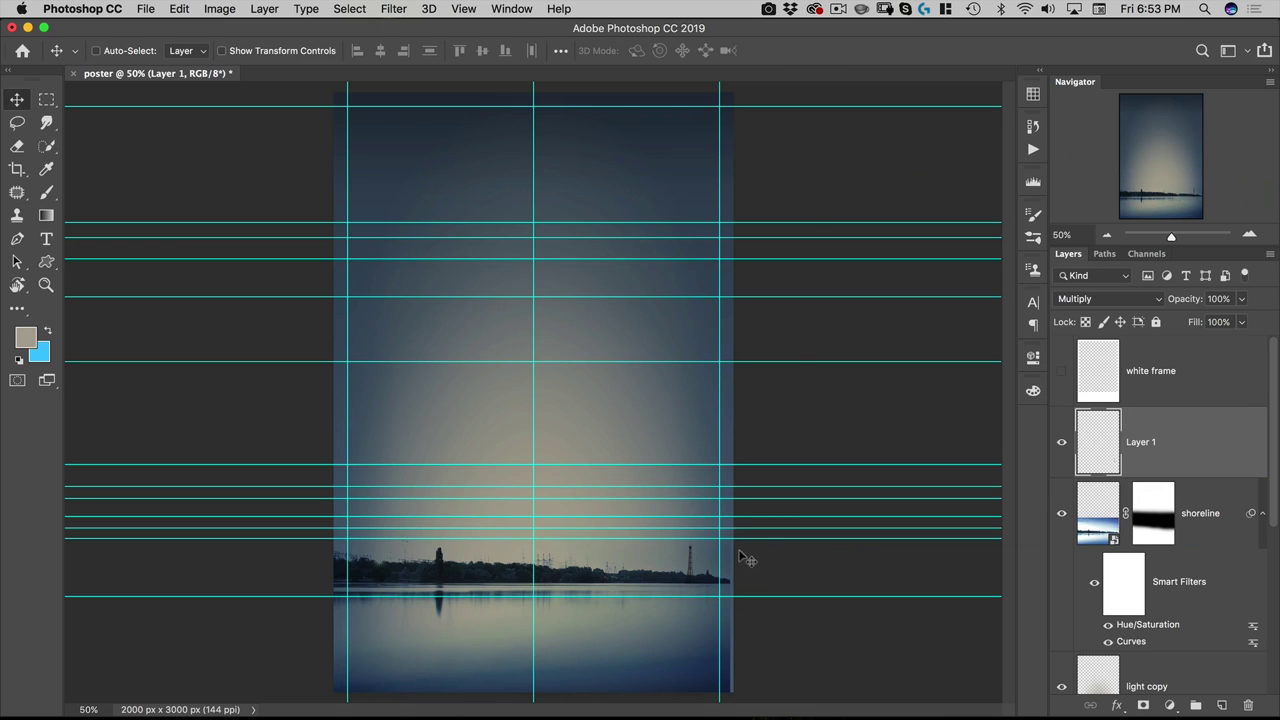
key(Up)
key(super+Up)
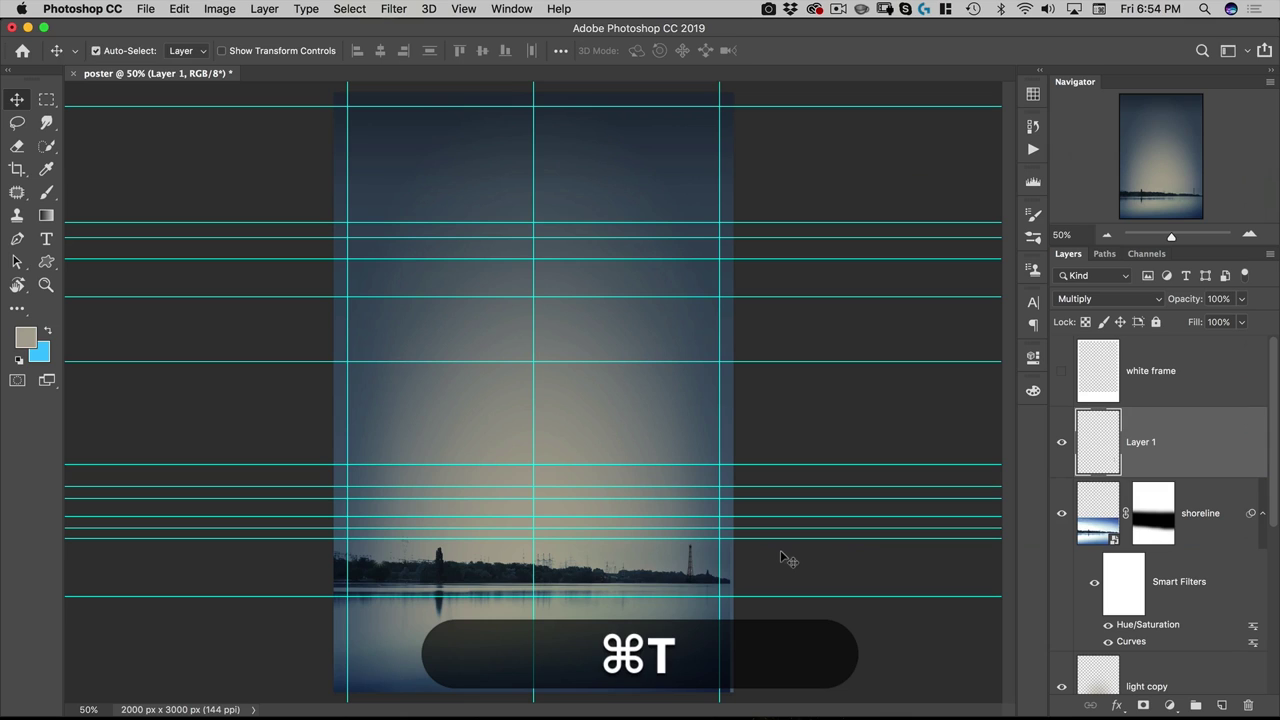
Fine-tune the tiny tower's size with a second slight scale-down.
key(super+t)
key(shift+super+t)
drag(679, 582, 683, 579)
click(824, 52)
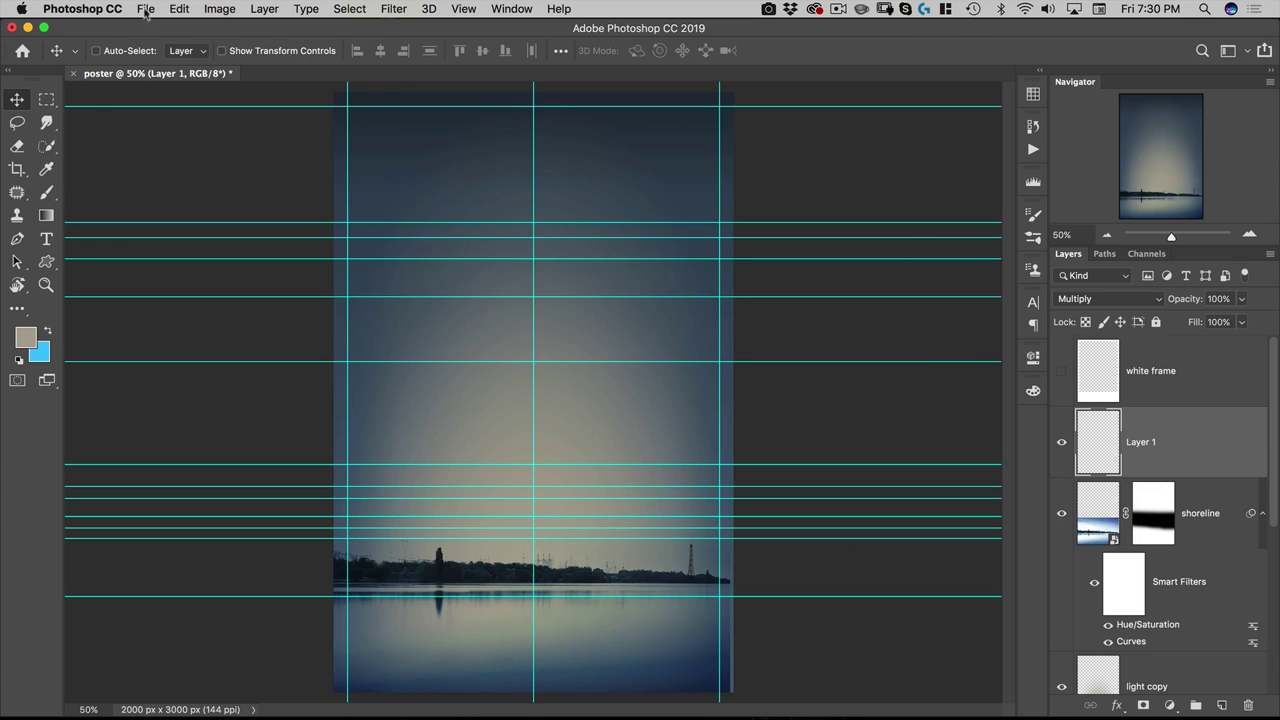
Open the portrait black-casual-clothes-458490.jpg from the assets folder and duplicate its Background layer.
click(145, 10)
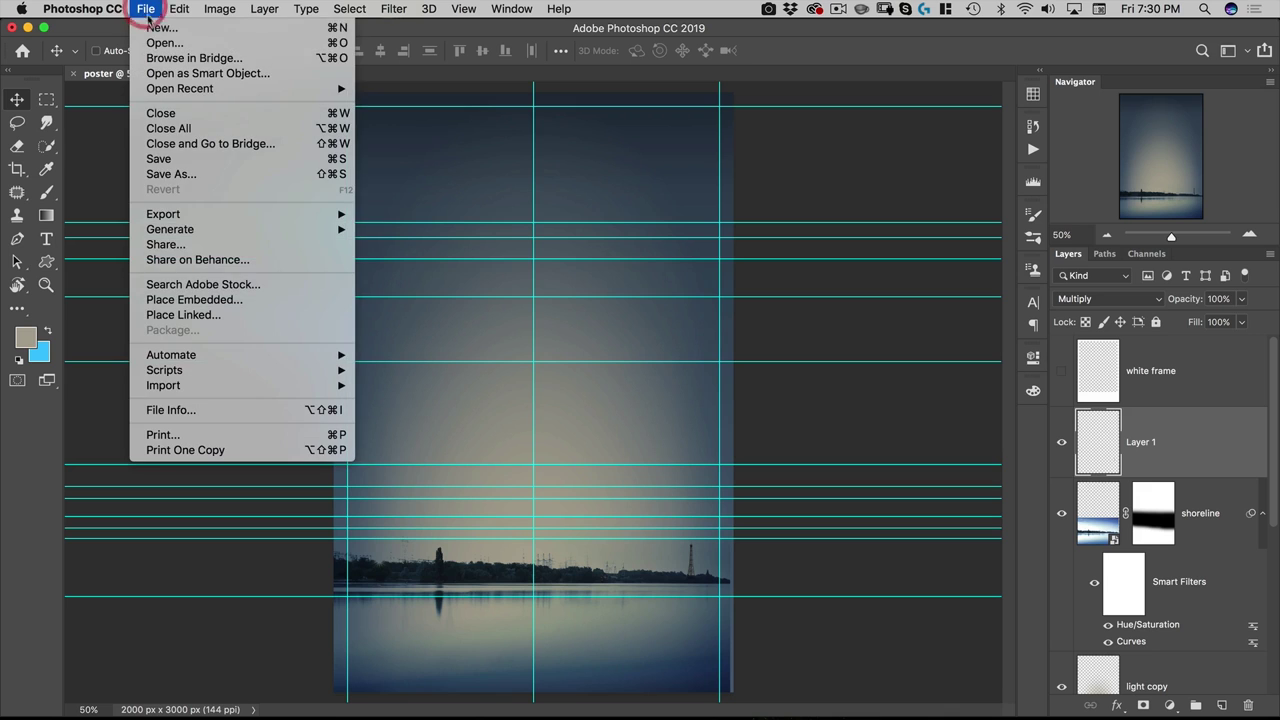
click(155, 44)
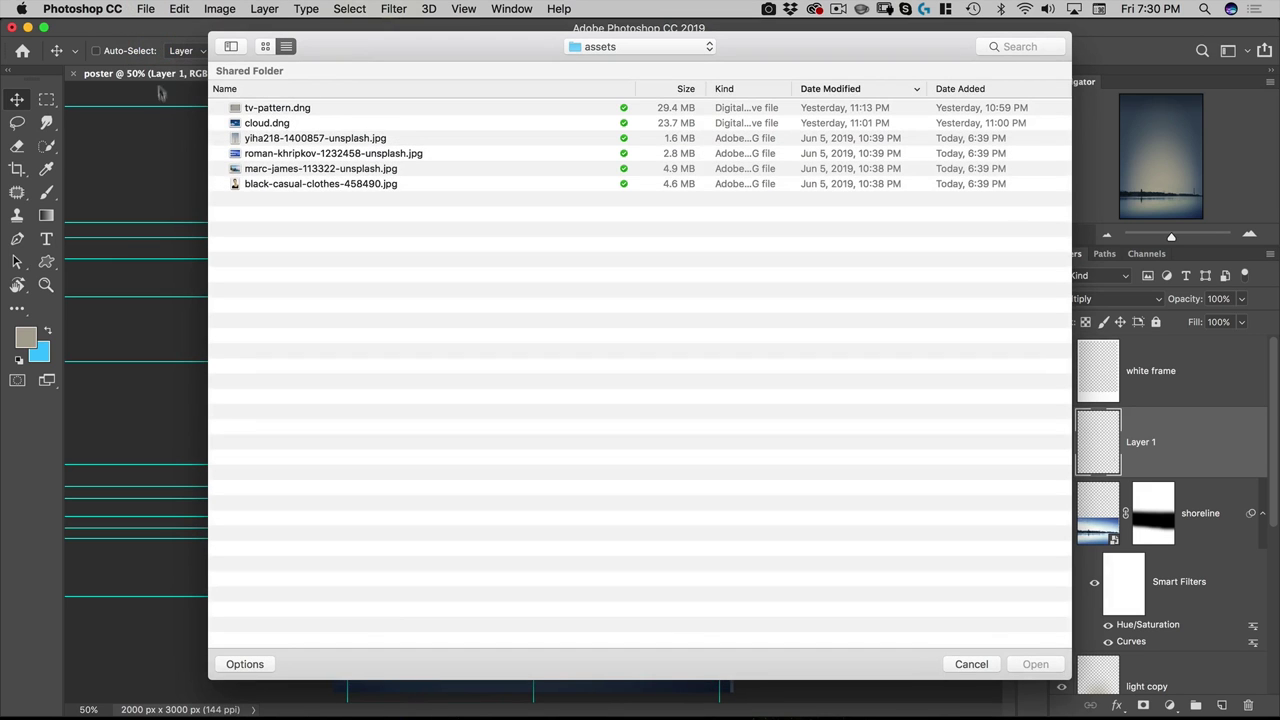
double_click(345, 185)
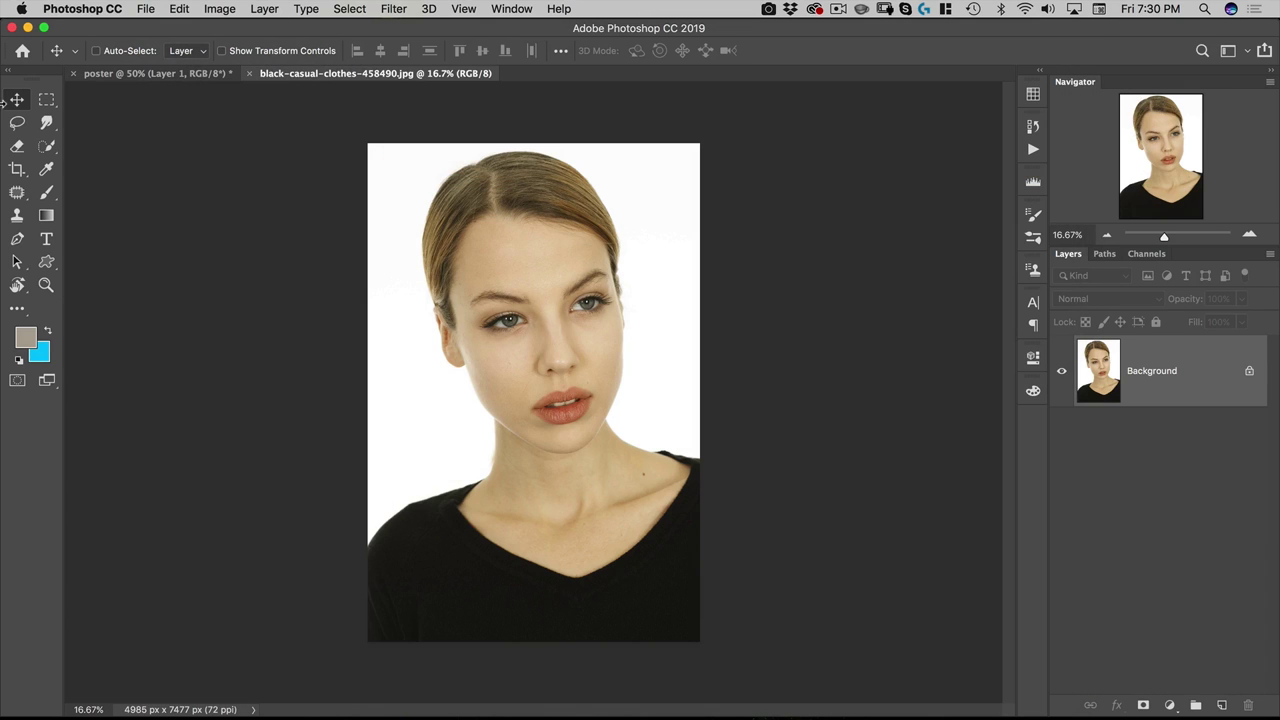
drag(1155, 372, 1222, 705)
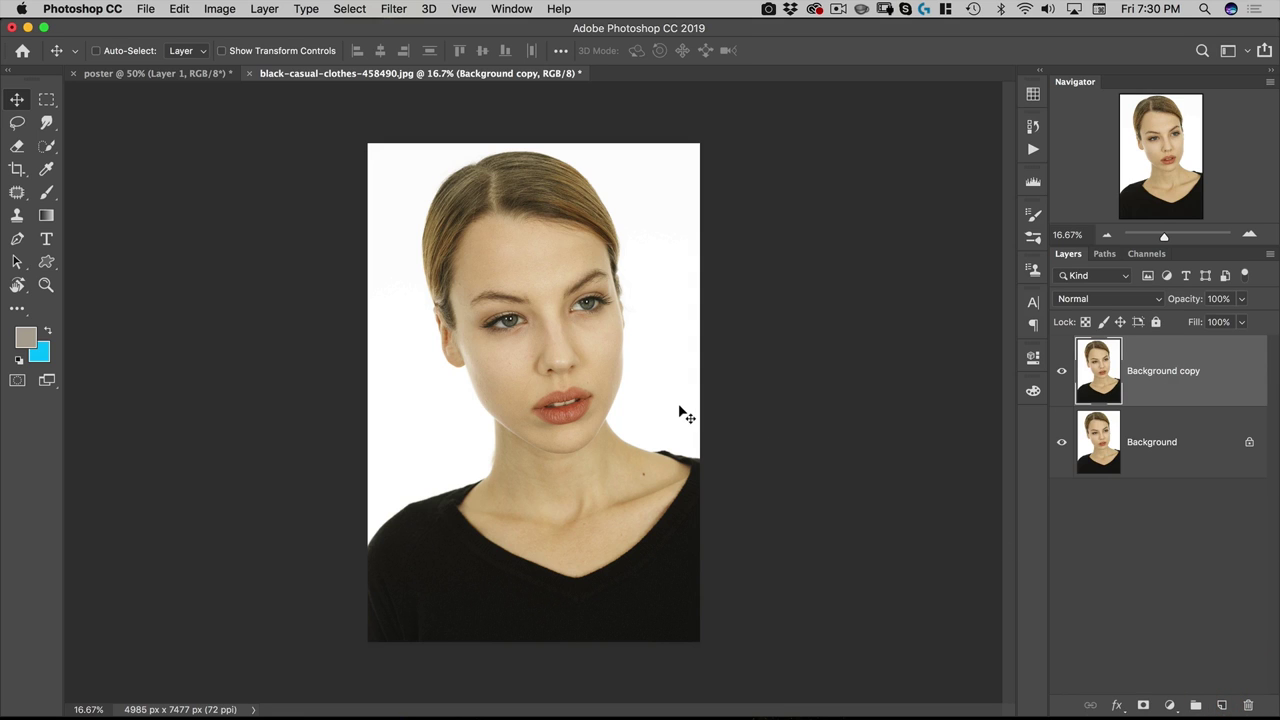
Rotate the duplicated portrait about 12° clockwise to level the eyes, checking them against a new horizontal guide at eye height.
key(super+t)
drag(743, 345, 740, 380)
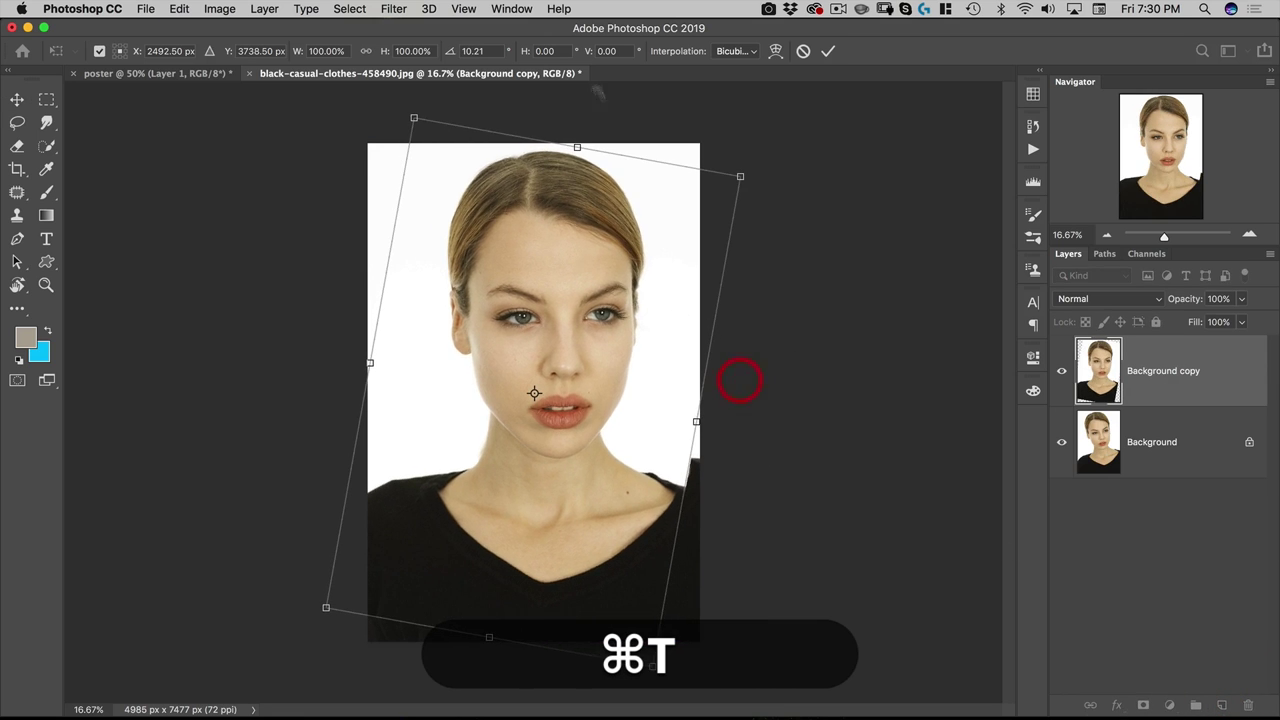
key(super+r)
drag(566, 95, 582, 336)
mouse_move(755, 367)
mouse_down()
mouse_move(756, 353)
mouse_move(748, 363)
mouse_up()
Flip the rotated portrait copy horizontally and apply the transformation.
right_click(601, 277)
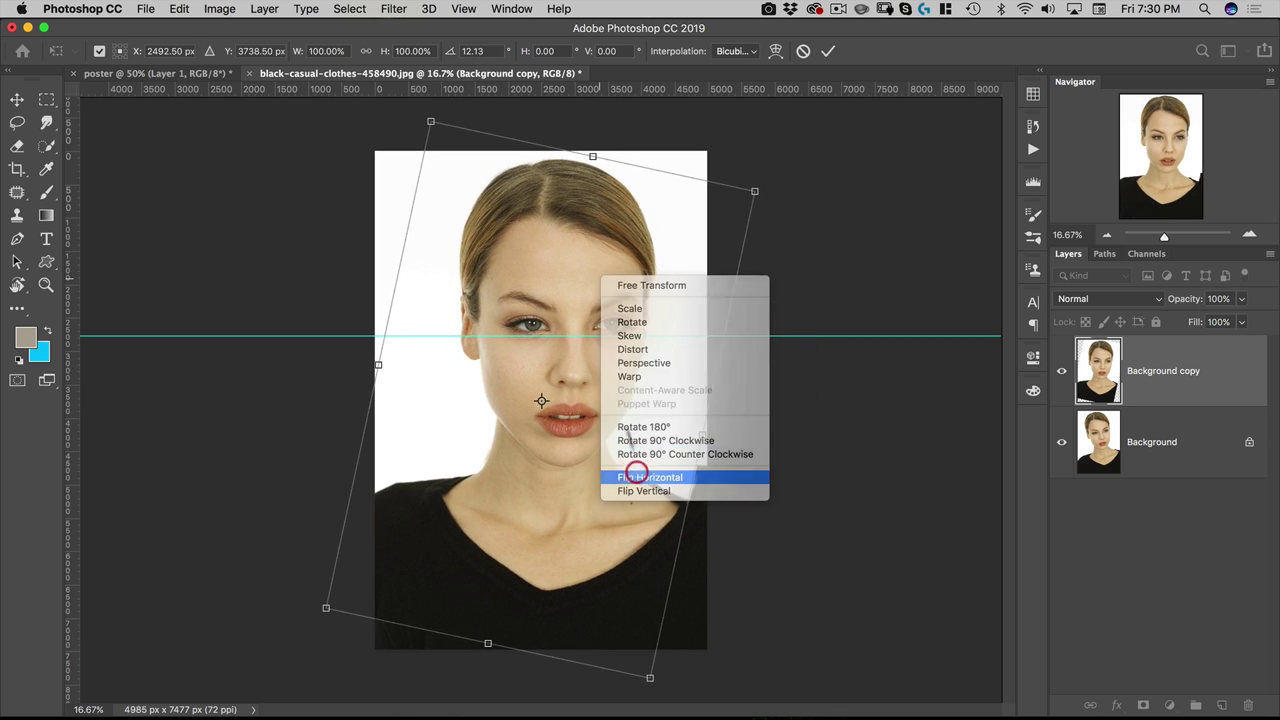
click(640, 477)
click(563, 326)
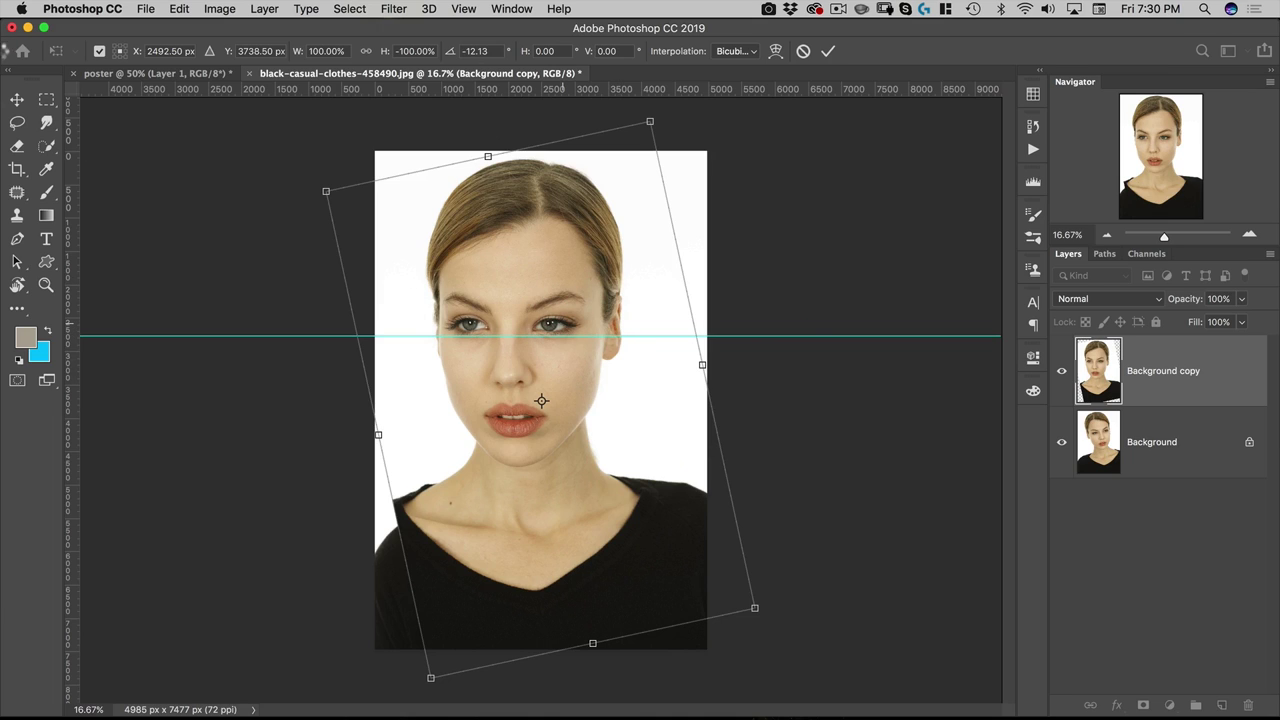
key(Return)
Copy a rectangular area around both eyes, close the portrait without saving and paste the eyes into the poster.
click(46, 99)
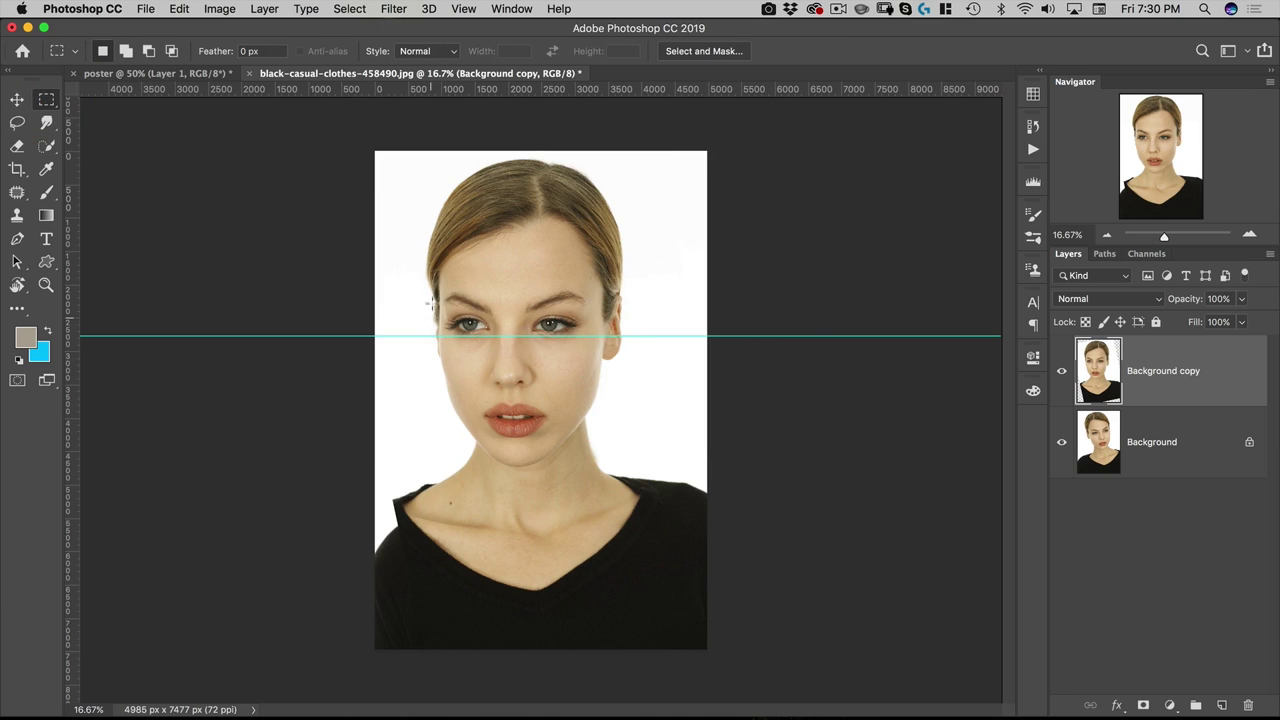
drag(421, 277, 614, 357)
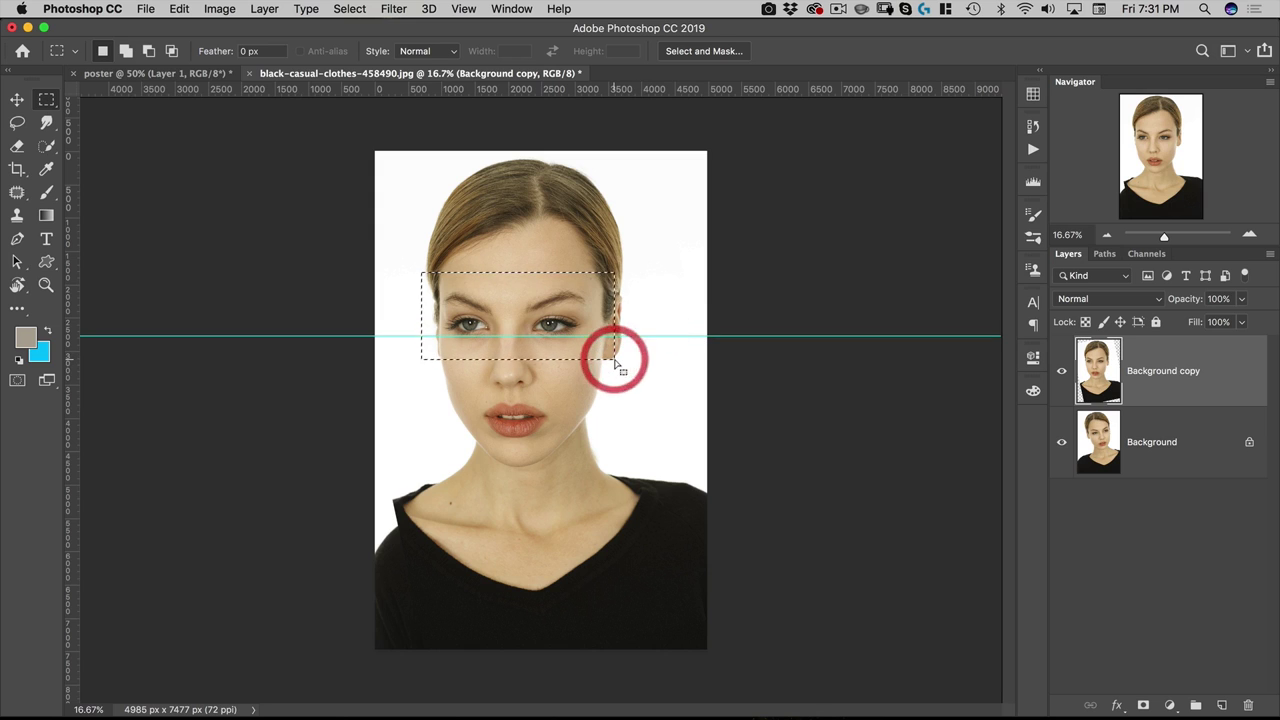
key(super+c)
key(super+w)
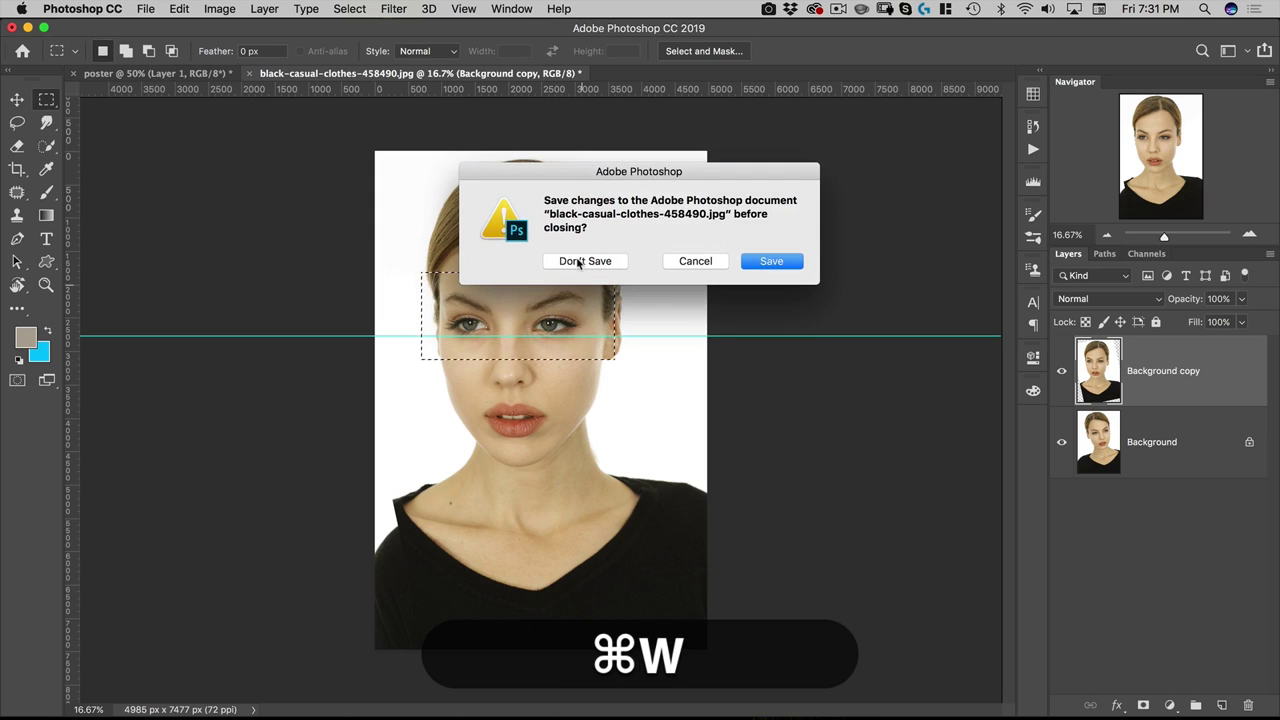
click(577, 258)
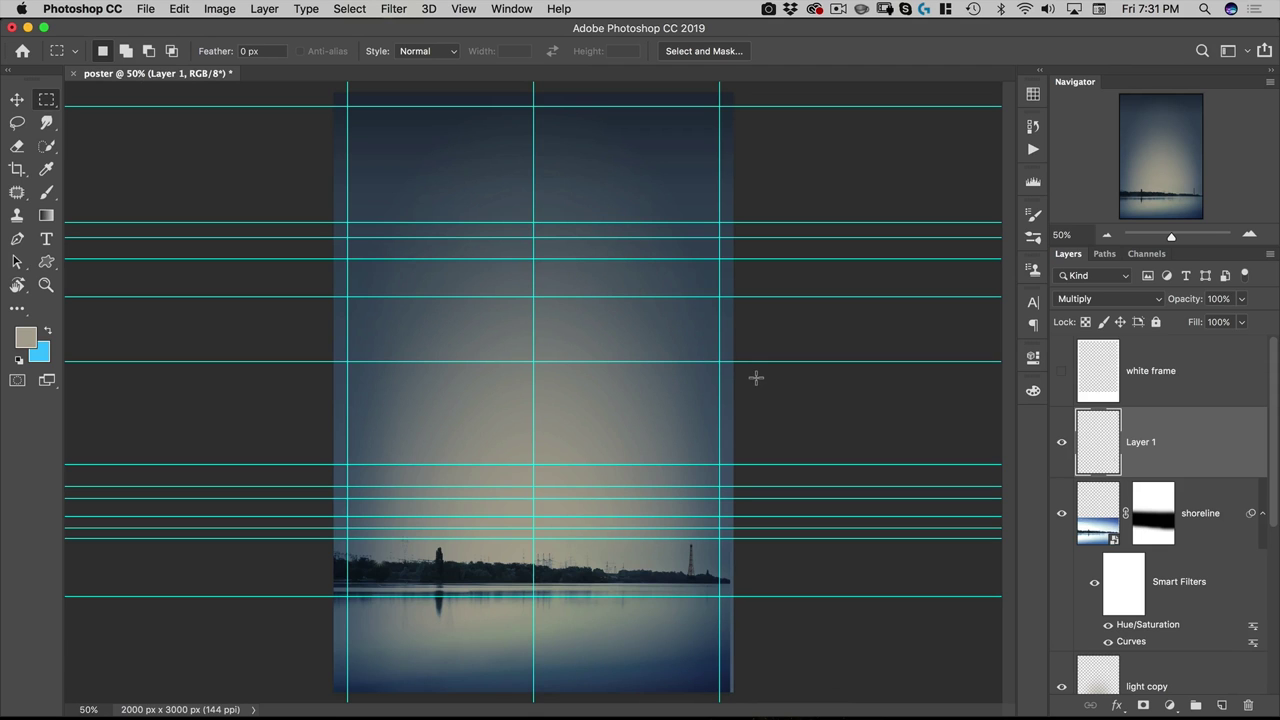
key(super+v)
Move the eyes to the top of the poster, show the white frame layer and scale the eyes to about 92.5% from their centre.
key(v)
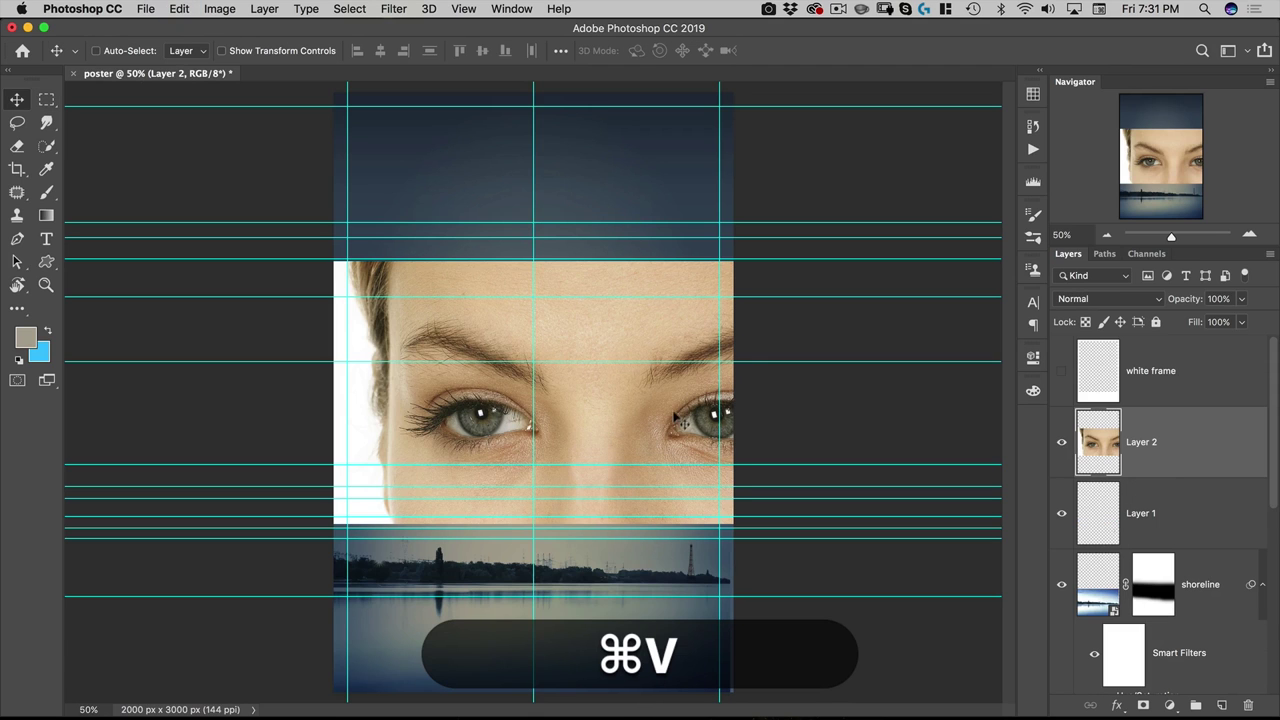
drag(678, 443, 602, 222)
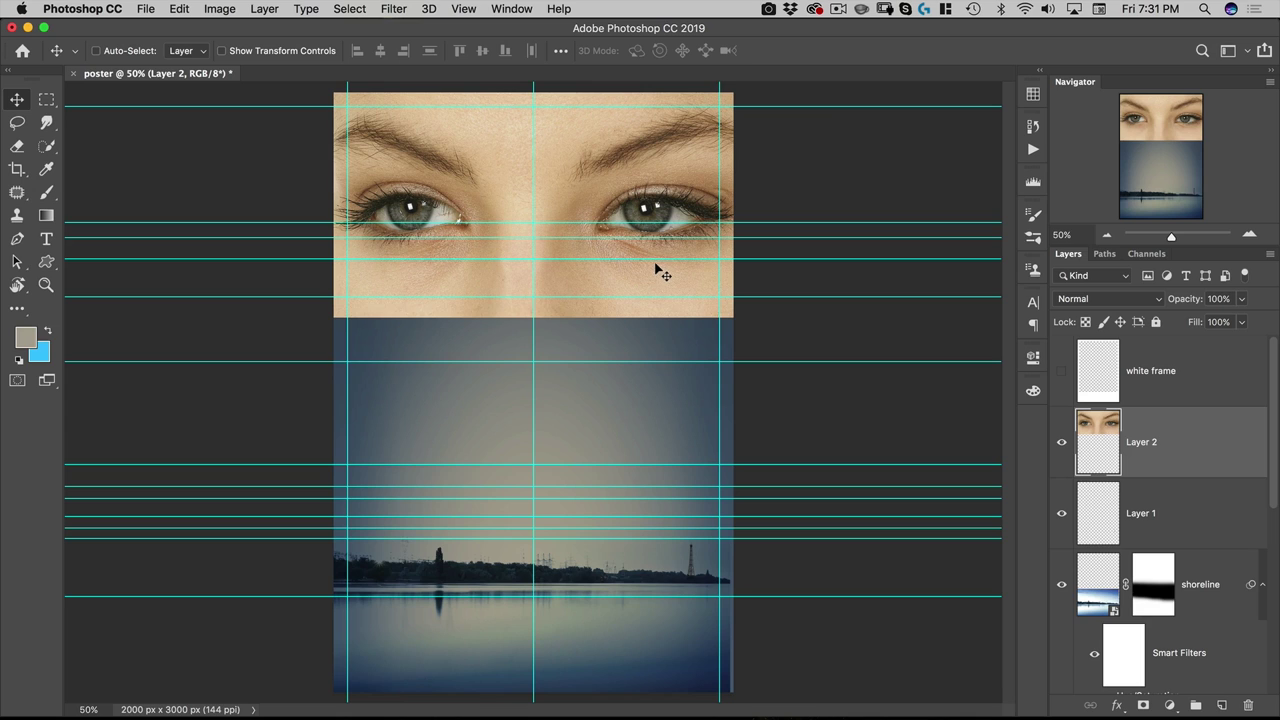
click(1062, 371)
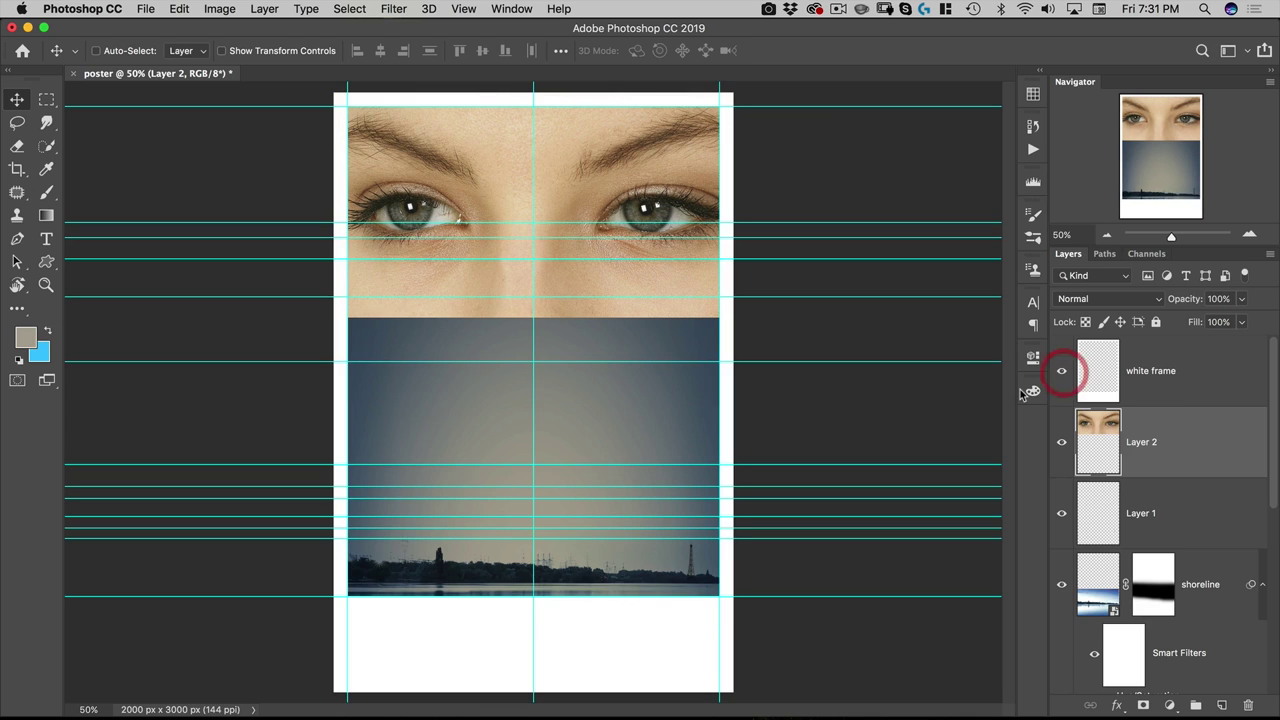
key(super+t)
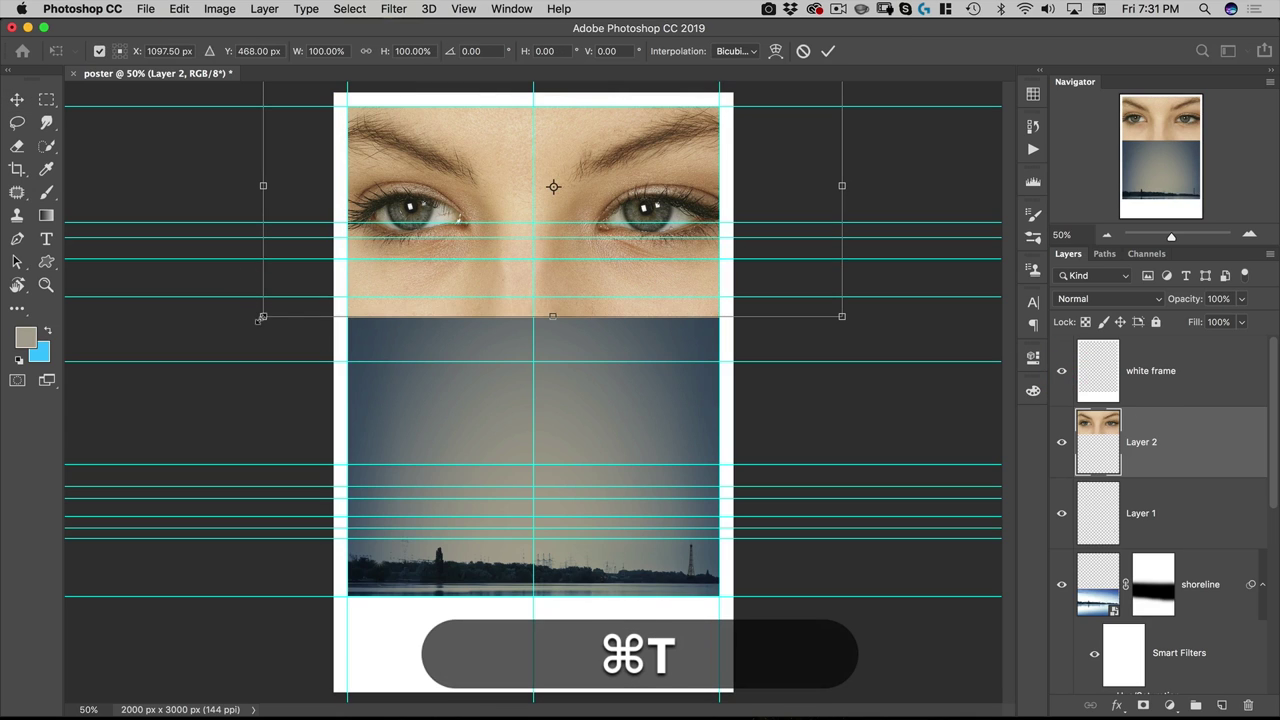
drag(263, 314, 283, 300)
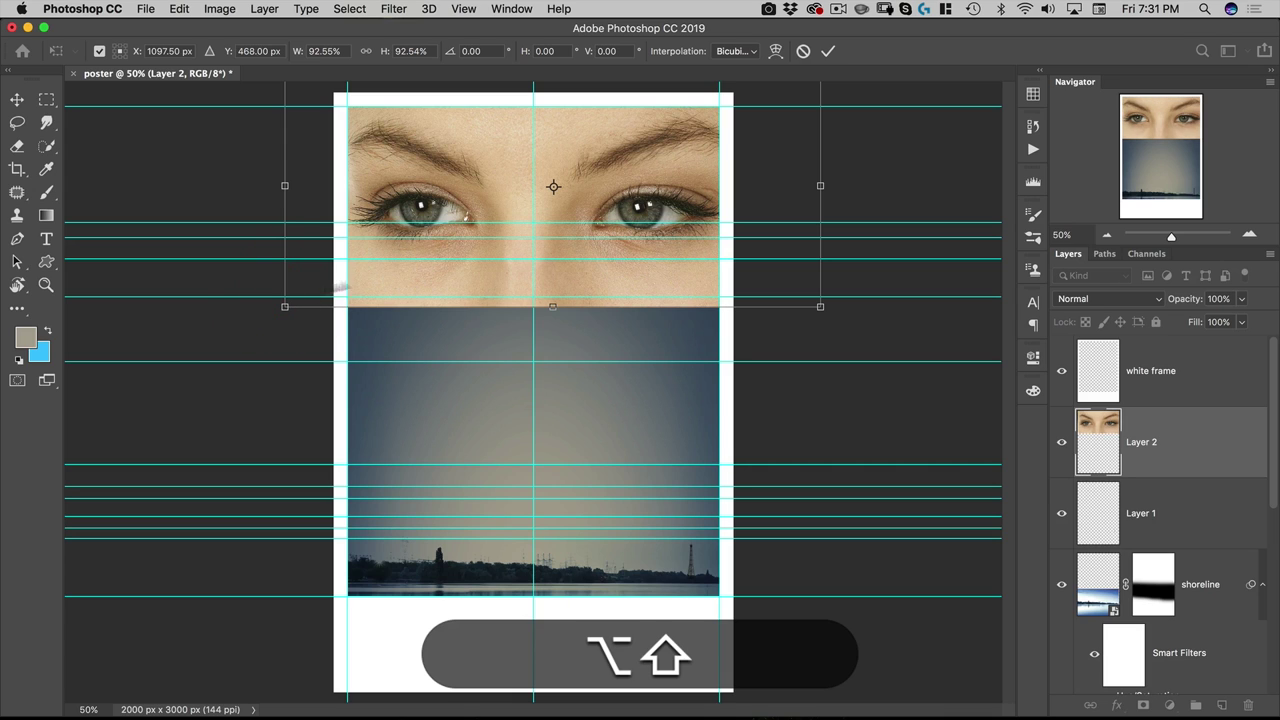
double_click(413, 266)
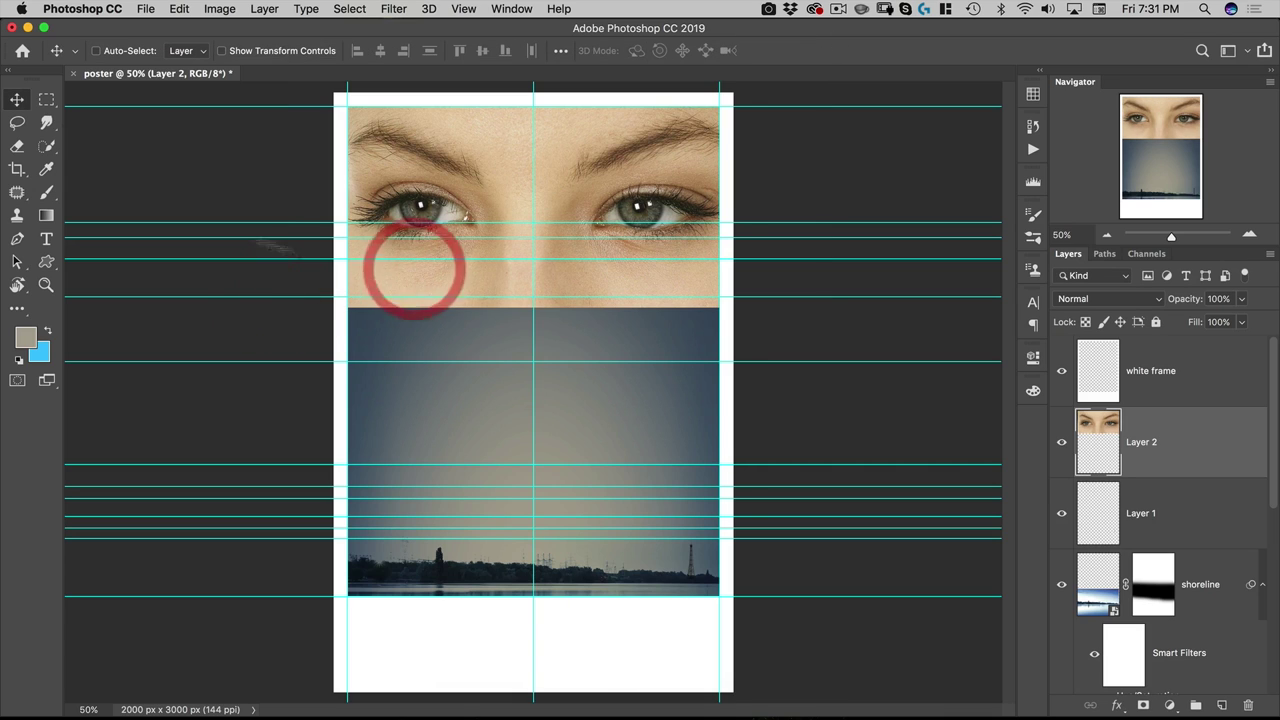
Add a layer mask to the eyes layer that keeps only the area above the fourth horizontal guide from the top.
click(47, 99)
drag(334, 92, 793, 260)
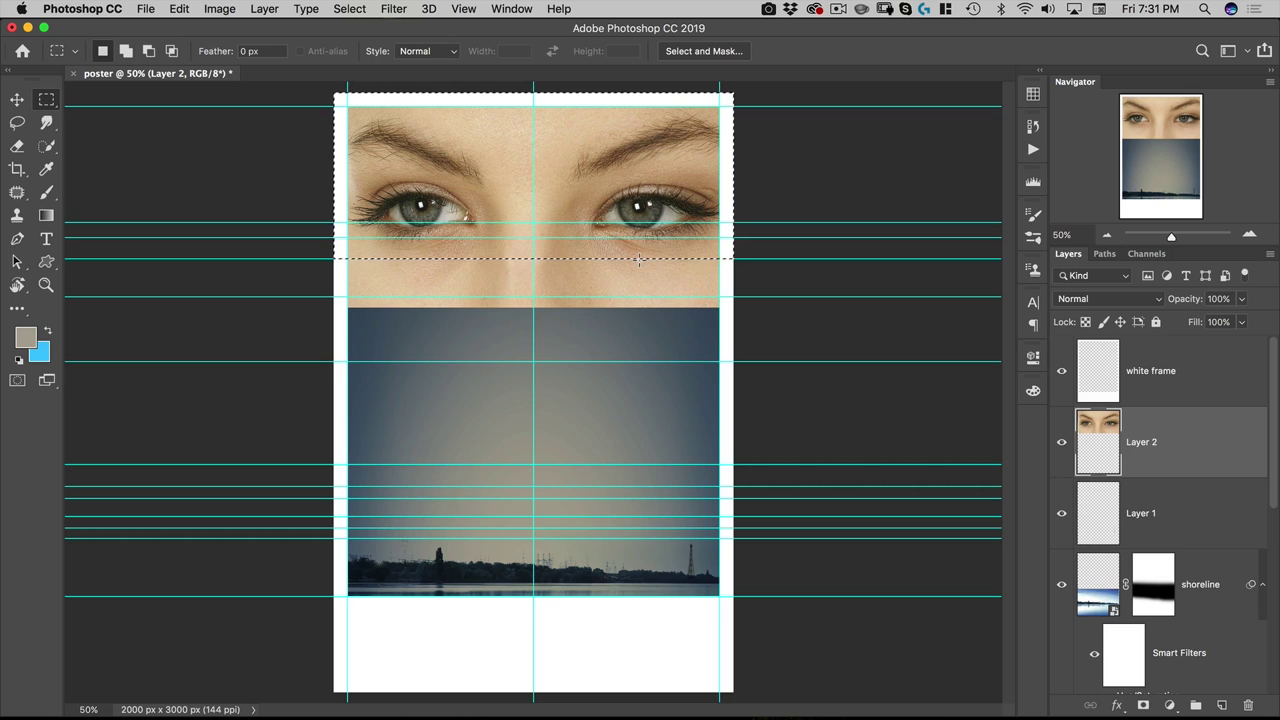
click(1145, 706)
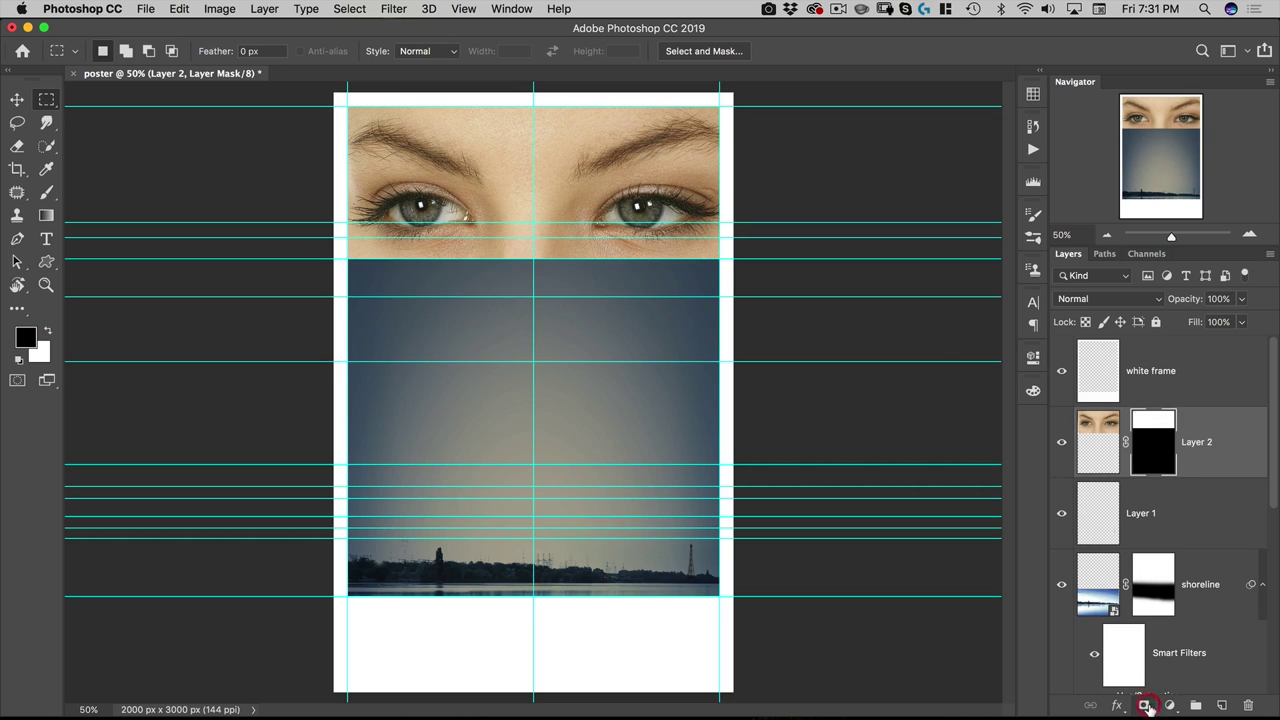
Convert the eyes image on Layer 2 to black and white, leaving its layer mask untouched.
click(1098, 428)
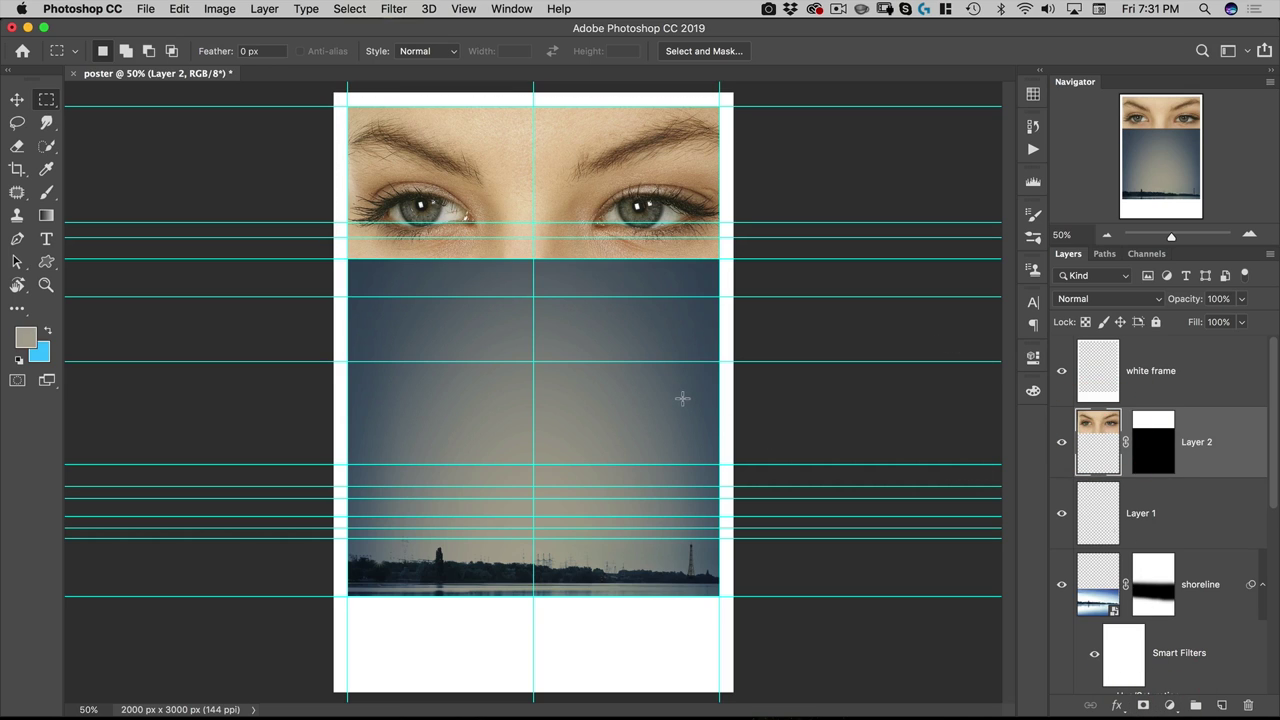
click(215, 10)
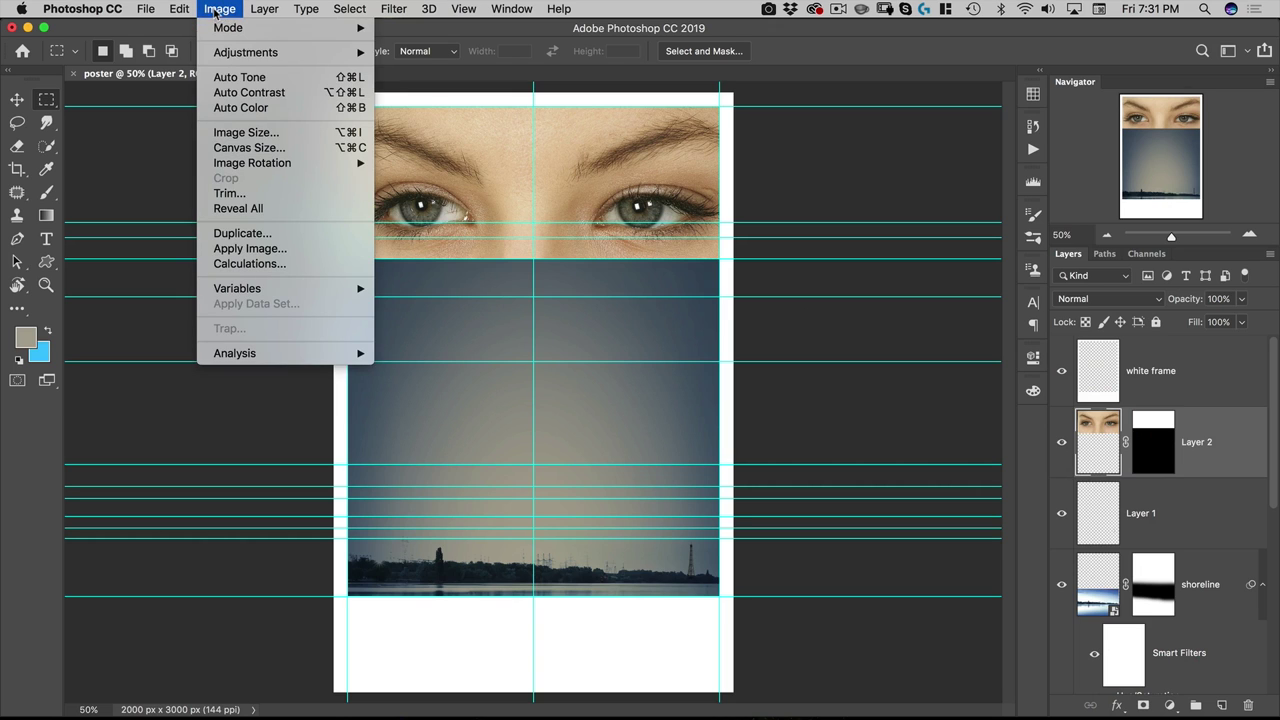
mouse_move(300, 52)
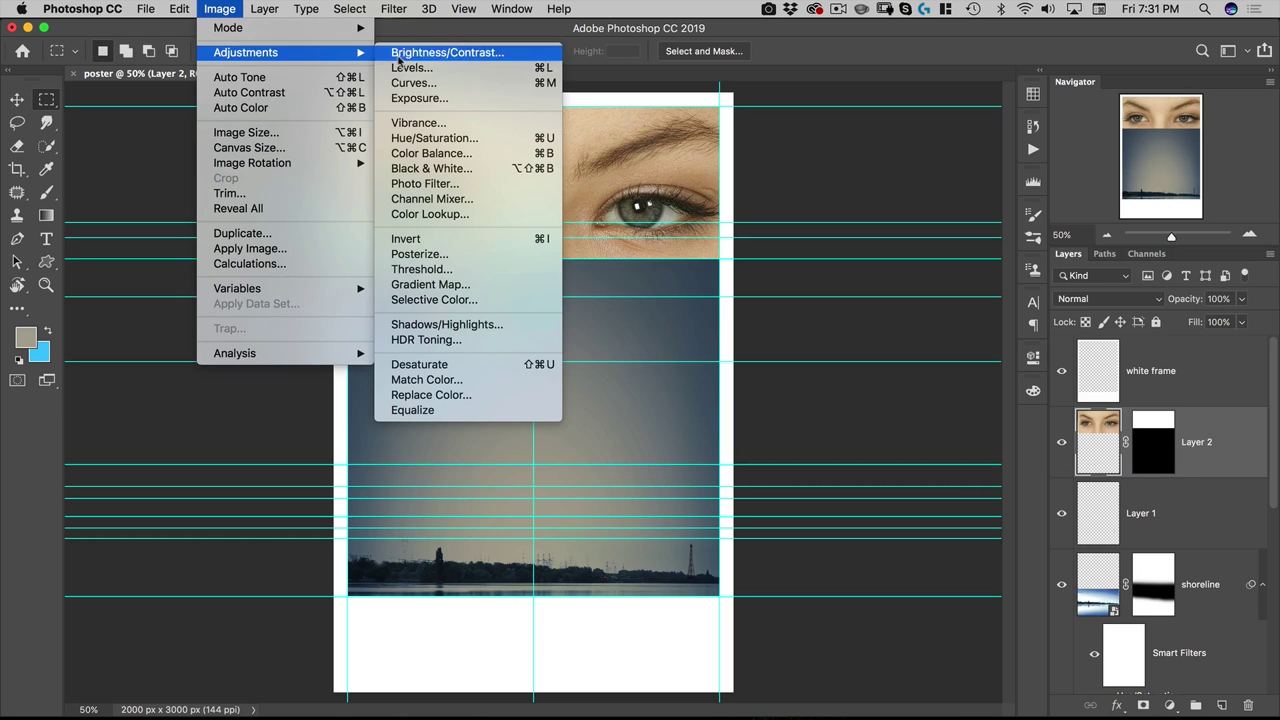
click(420, 168)
click(764, 141)
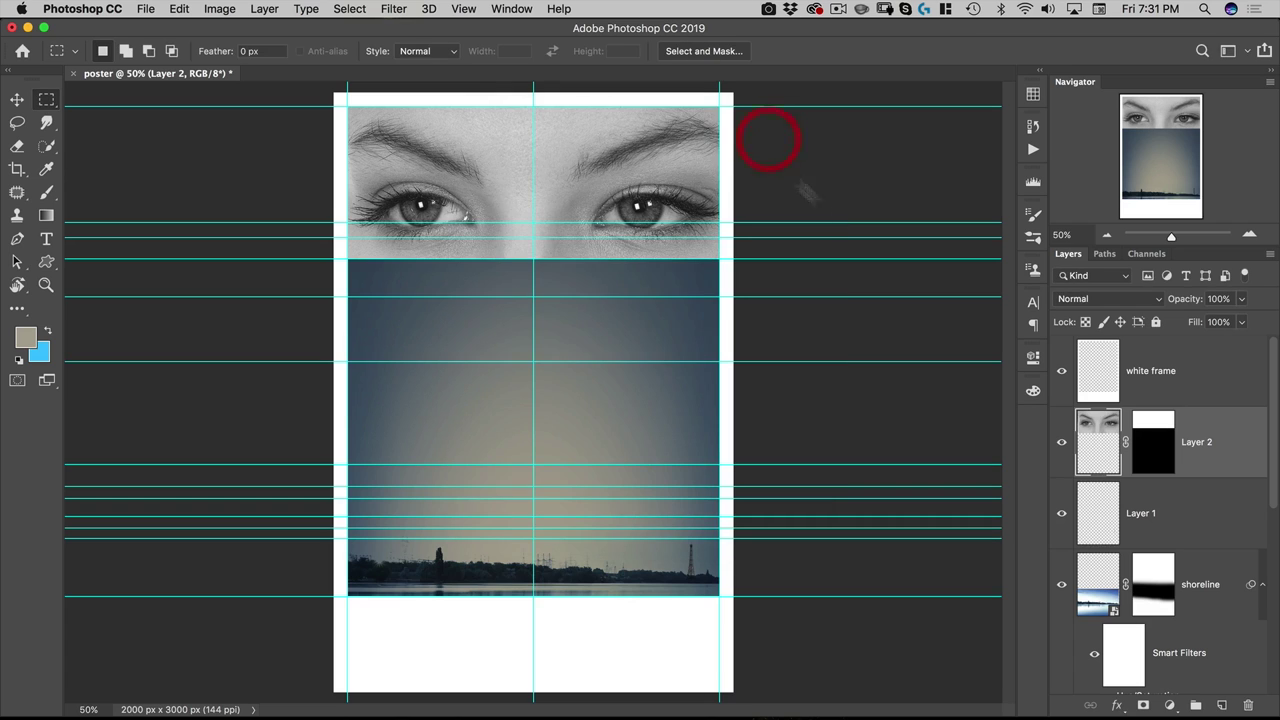
Set the eyes layer's blend mode to Overlay and its opacity to 24%.
click(1088, 298)
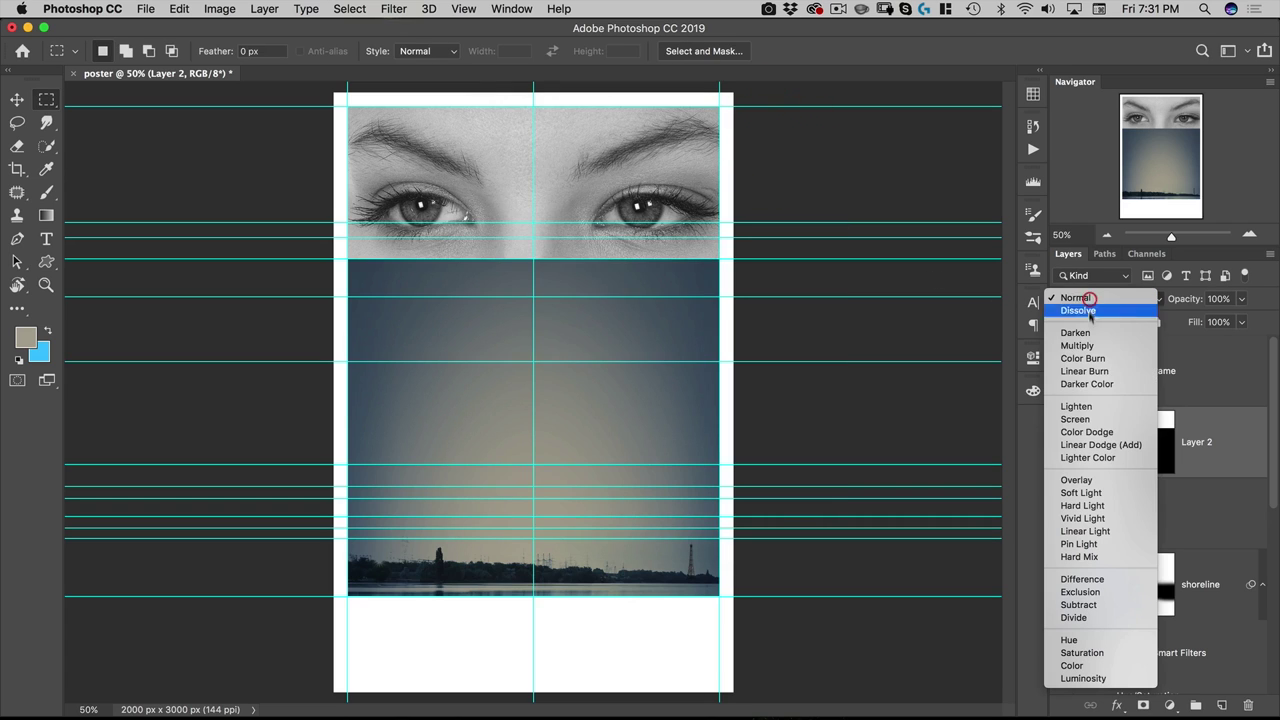
click(1078, 480)
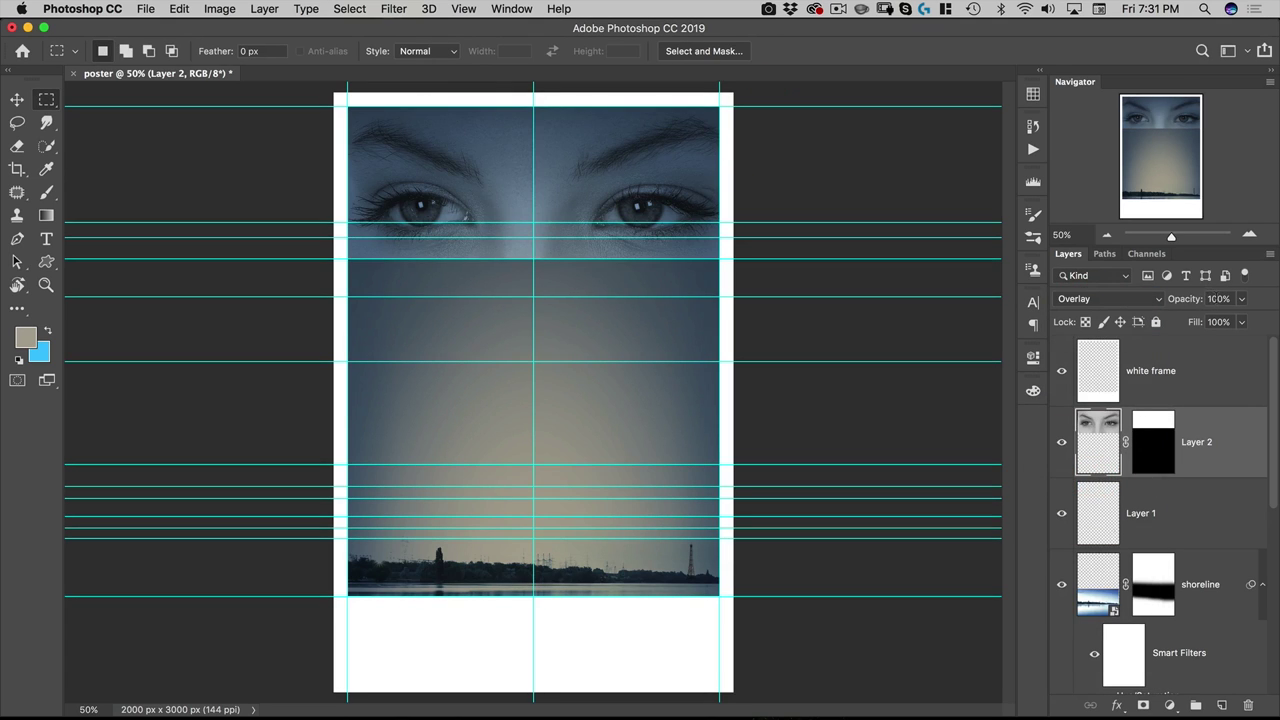
text(24)
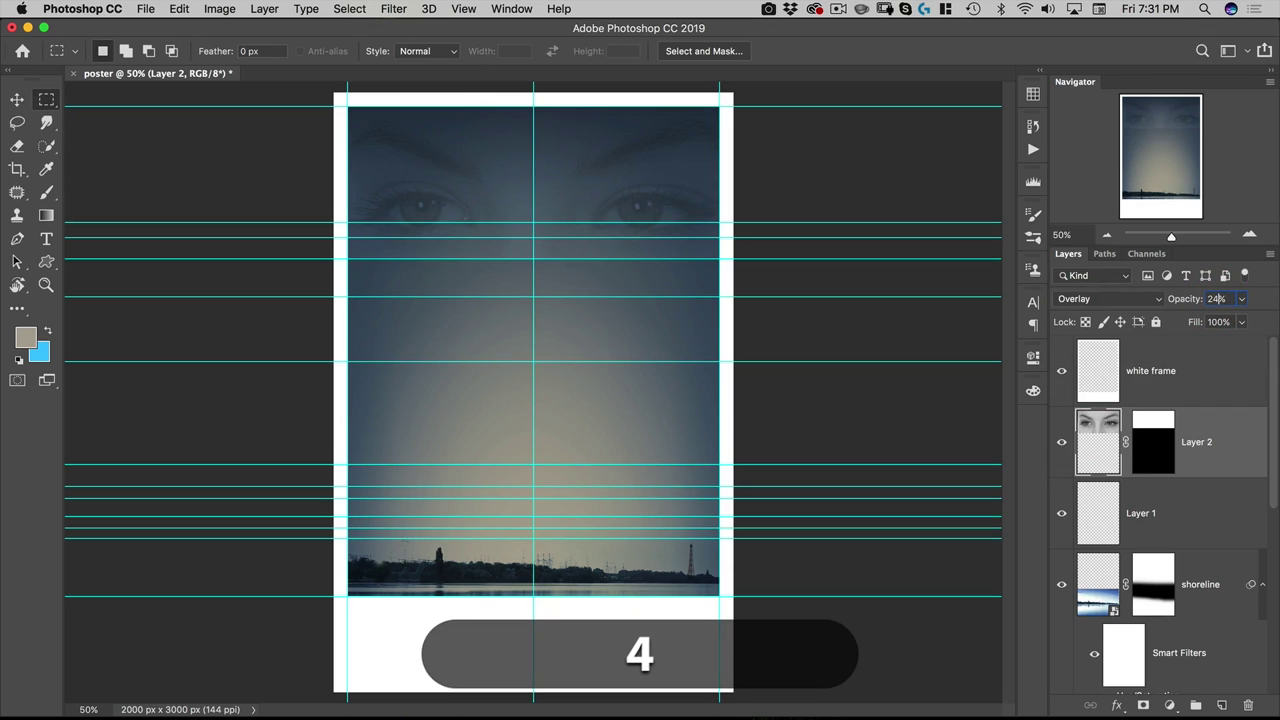
click(17, 100)
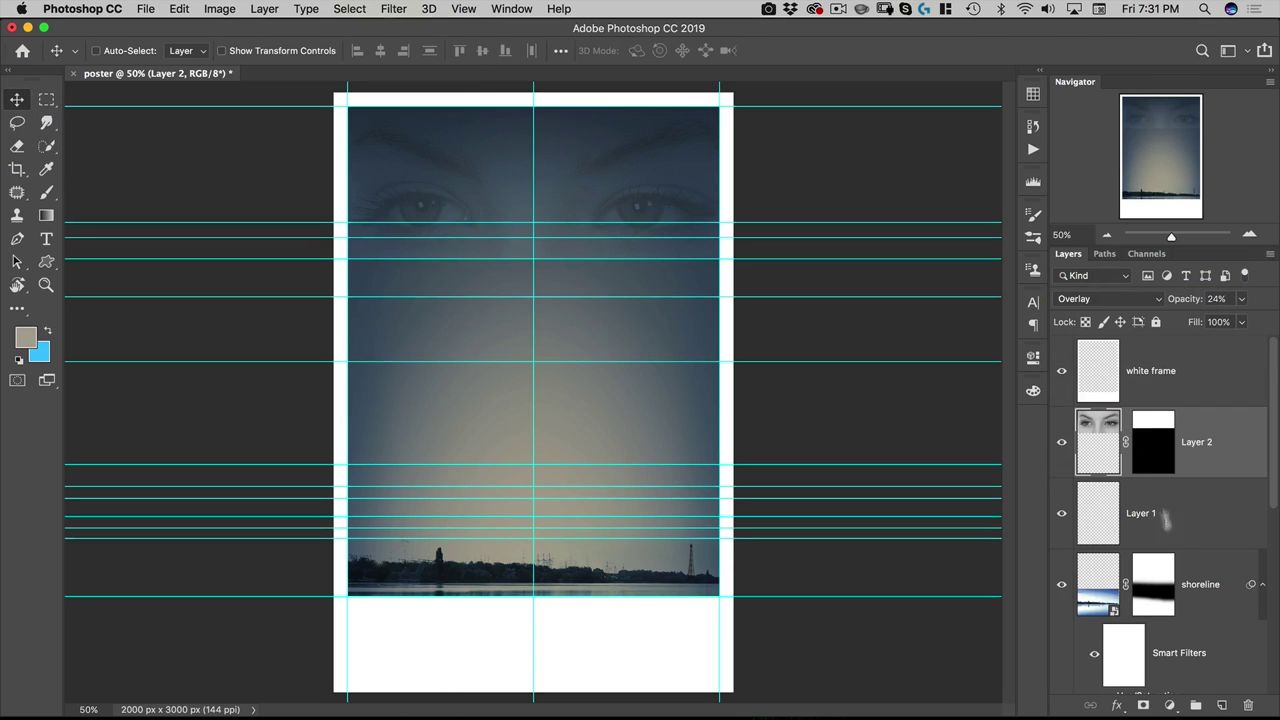
Convert the masked eyes layer to a smart object and apply a Gaussian Blur with a radius of 3.8 pixels.
click(1149, 445)
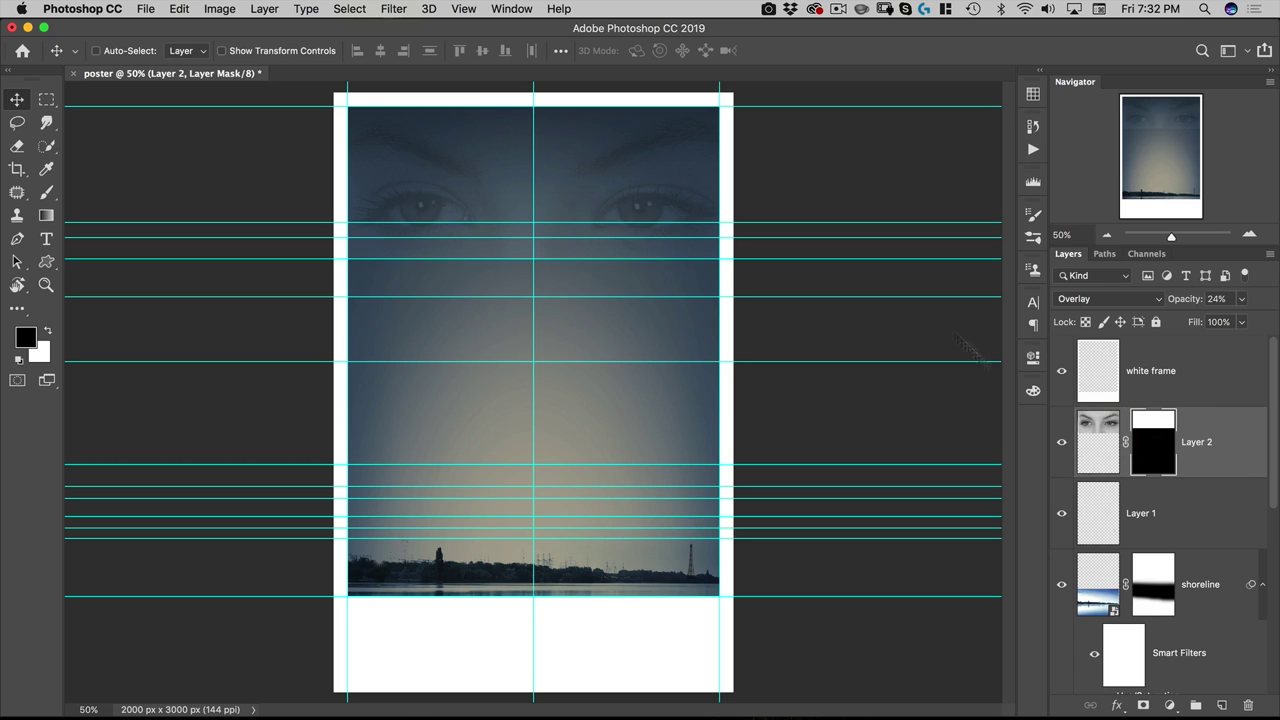
right_click(1207, 441)
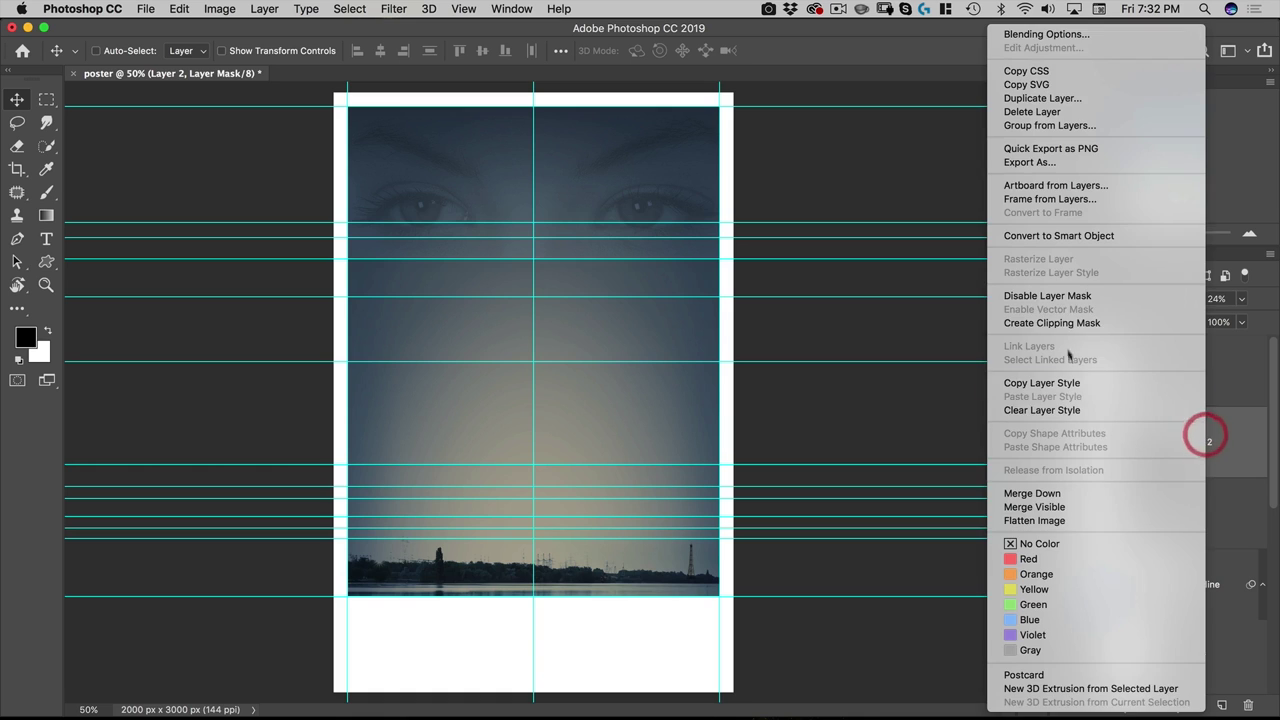
click(1059, 235)
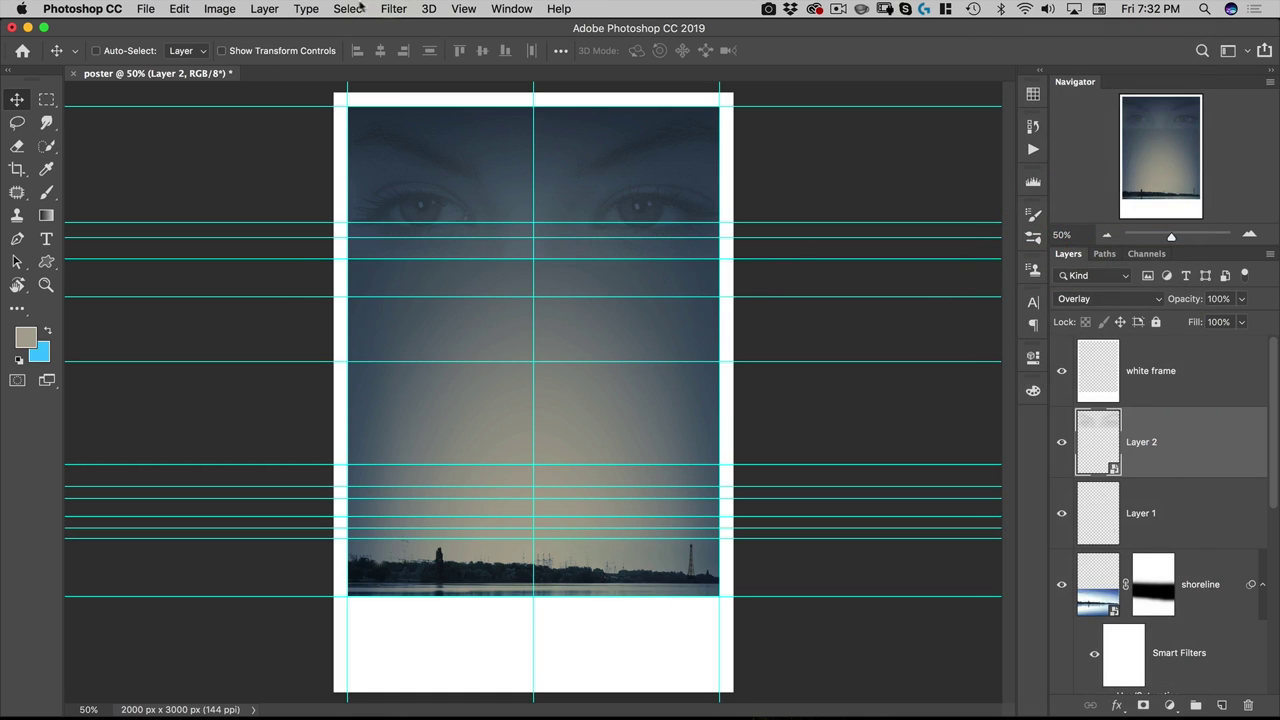
click(393, 8)
mouse_move(540, 203)
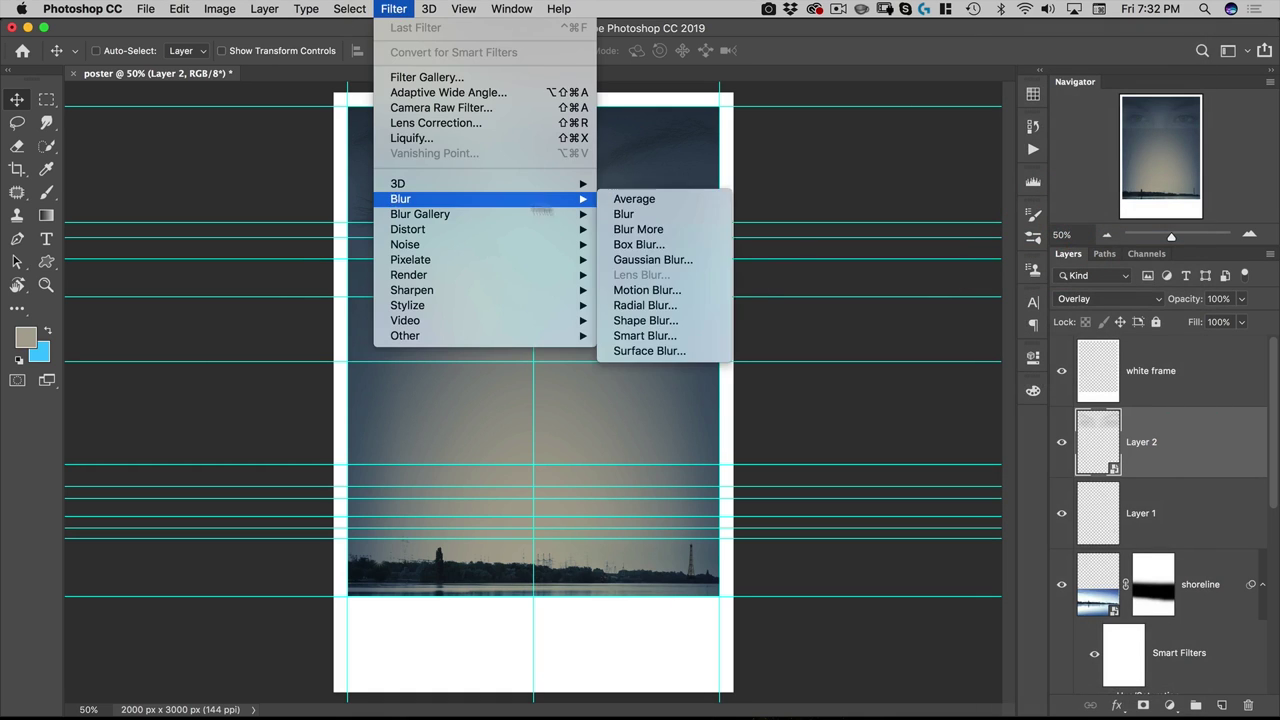
click(640, 259)
text(3.8)
key(Return)
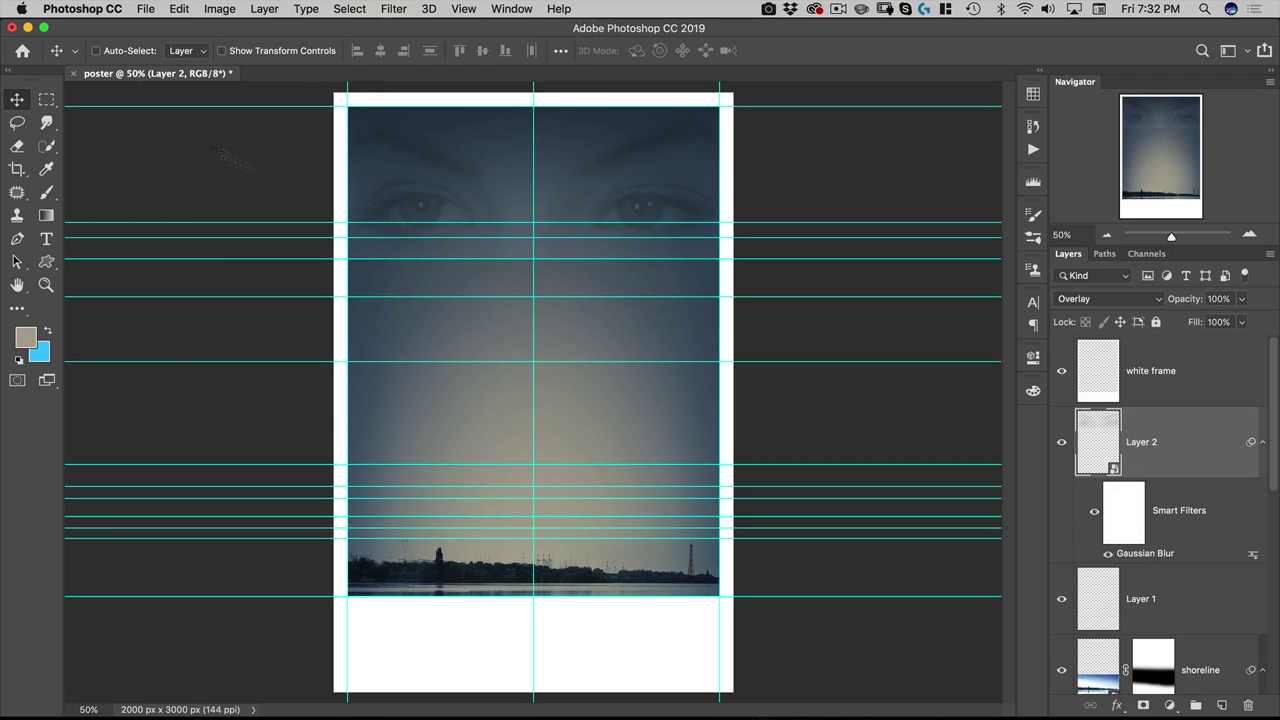
Open the 113322 unsplash photo of the man standing above the sea from the assets folder.
click(143, 10)
click(150, 43)
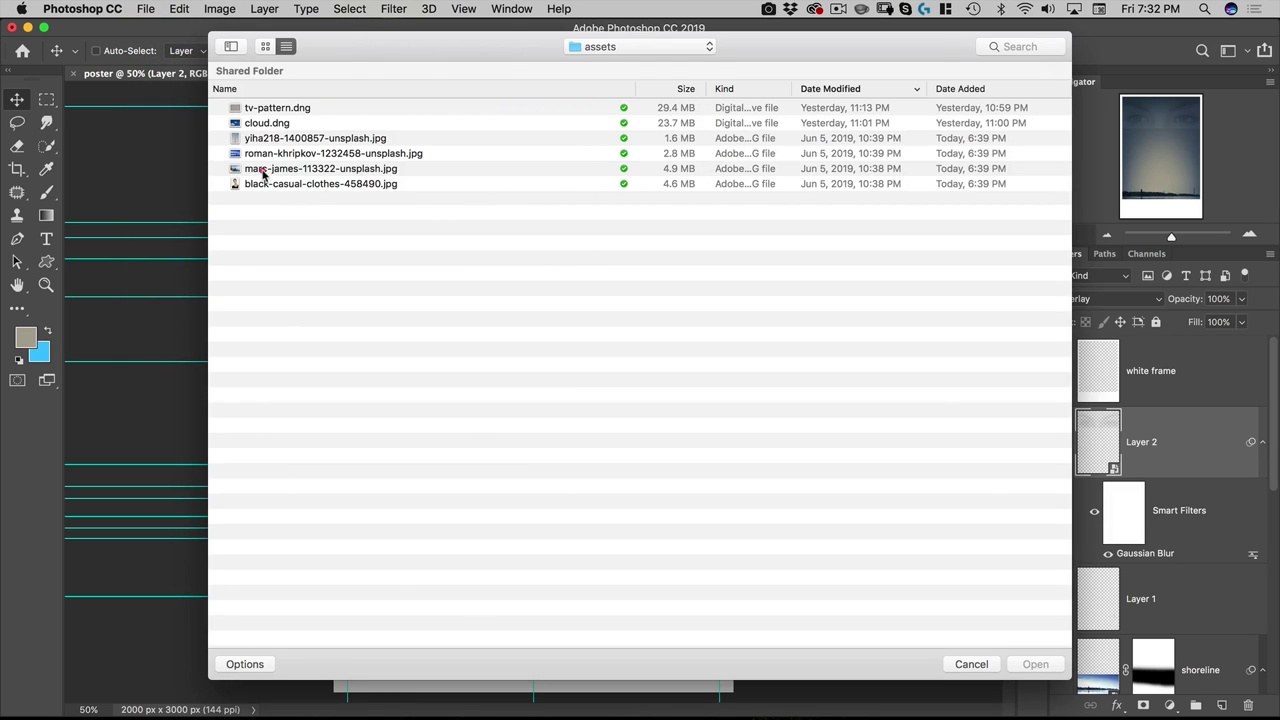
double_click(263, 170)
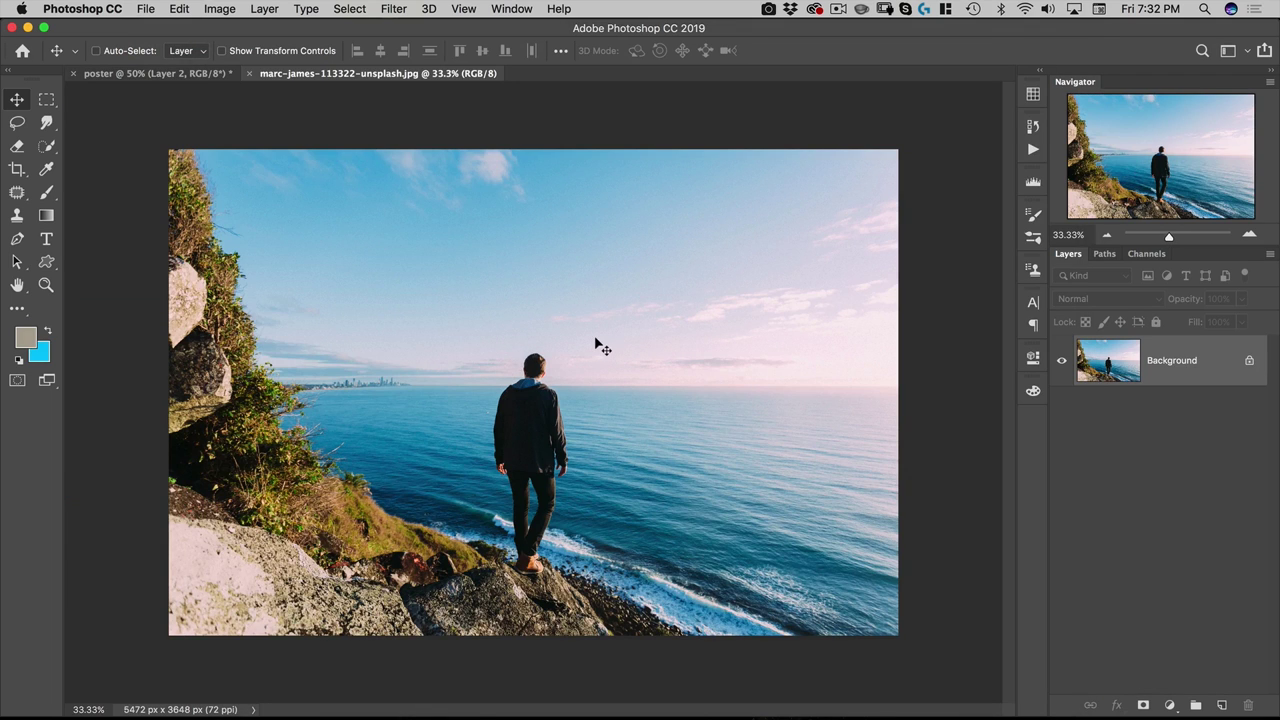
Crop the photo closely around the standing man to about 1182 x 2145 px, keeping the cropped pixels.
drag(548, 455, 543, 445)
key(c)
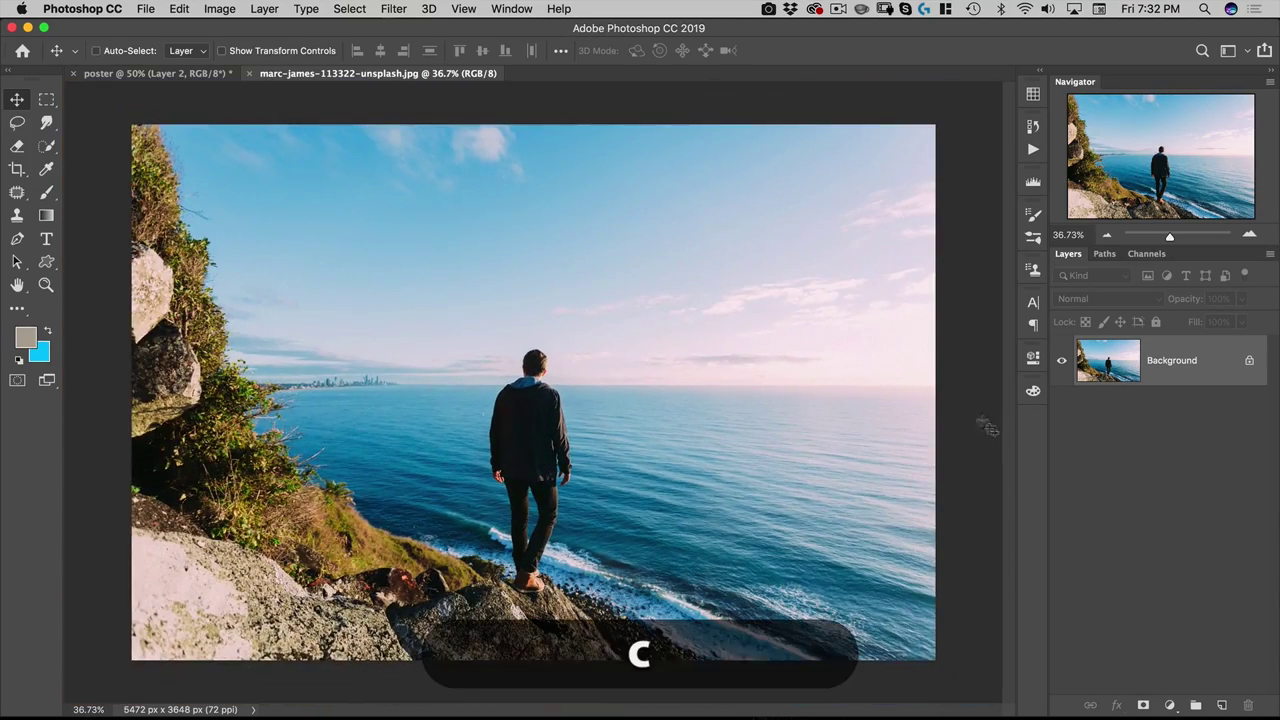
drag(932, 393, 619, 410)
drag(530, 122, 534, 235)
key(Return)
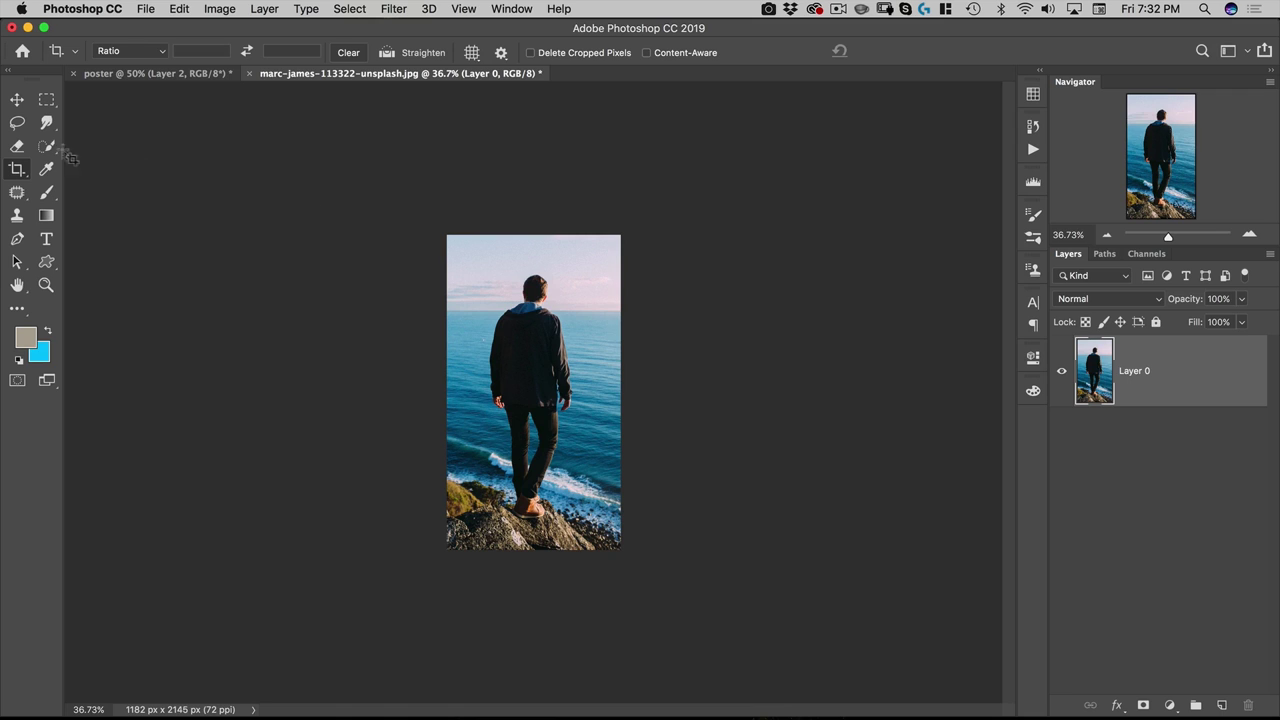
Select the man with Select Subject and open the selection in Select and Mask.
click(46, 146)
click(461, 52)
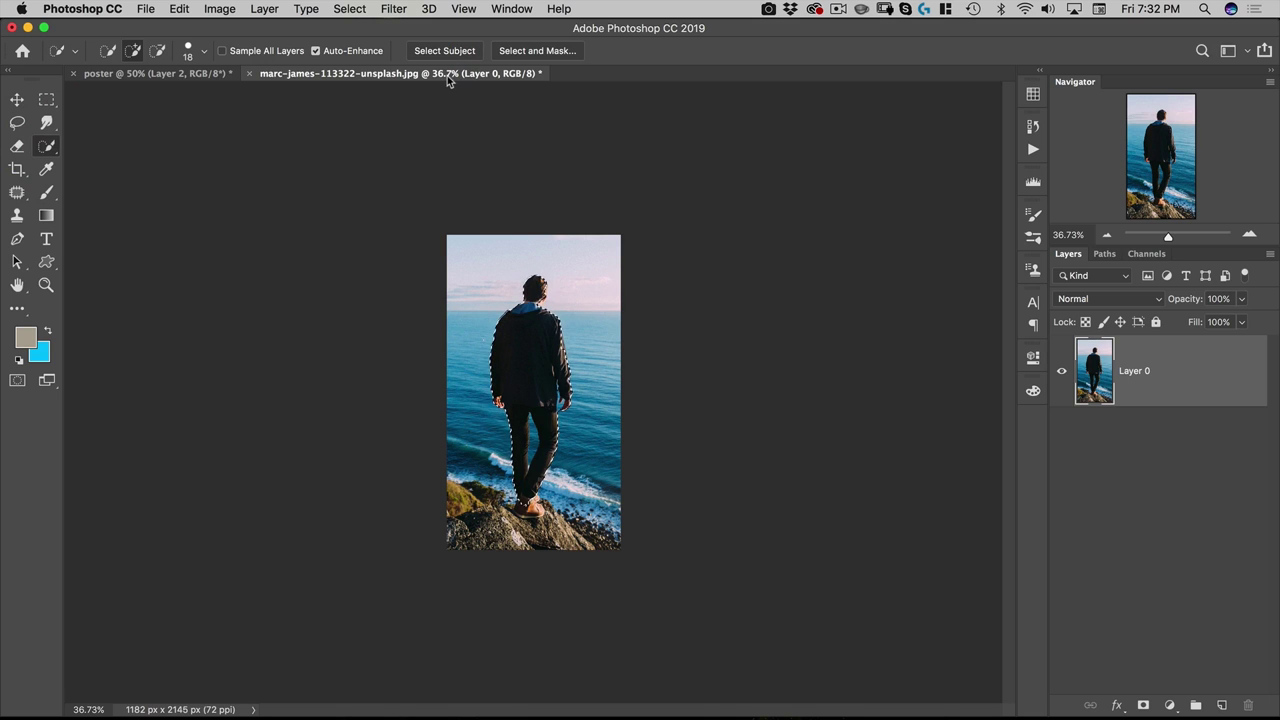
click(531, 51)
super+click(521, 330)
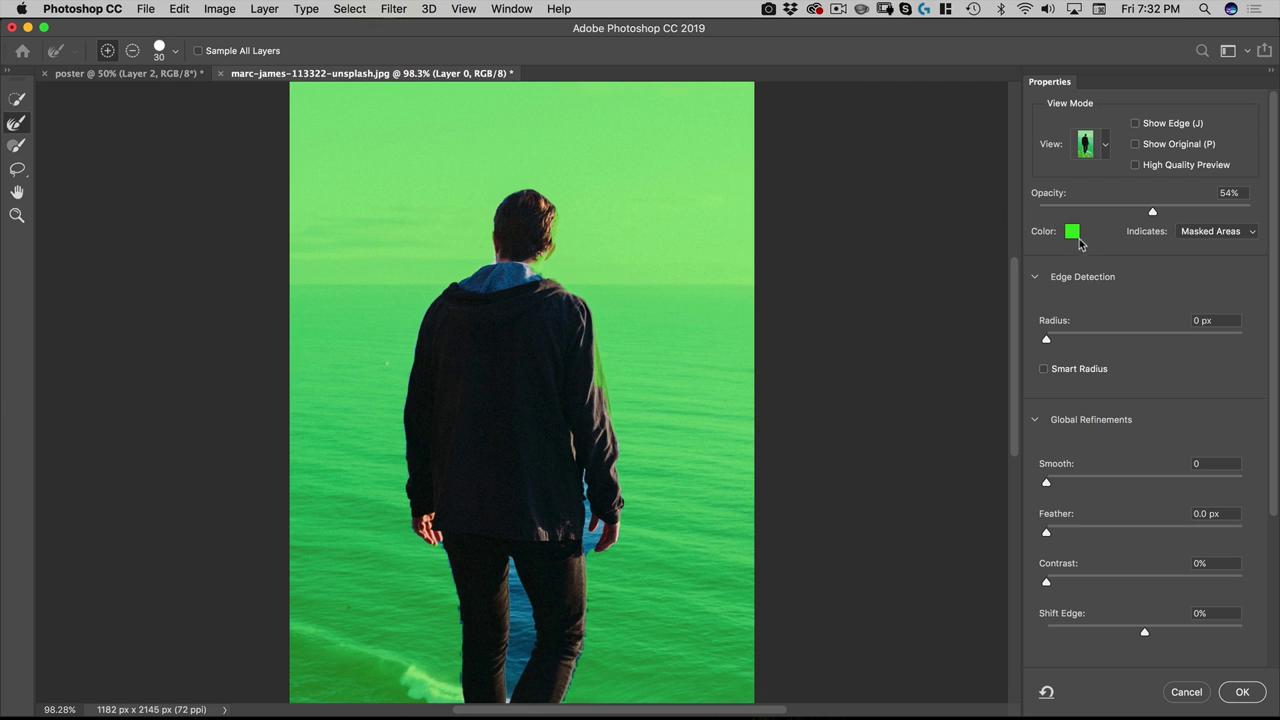
click(1073, 233)
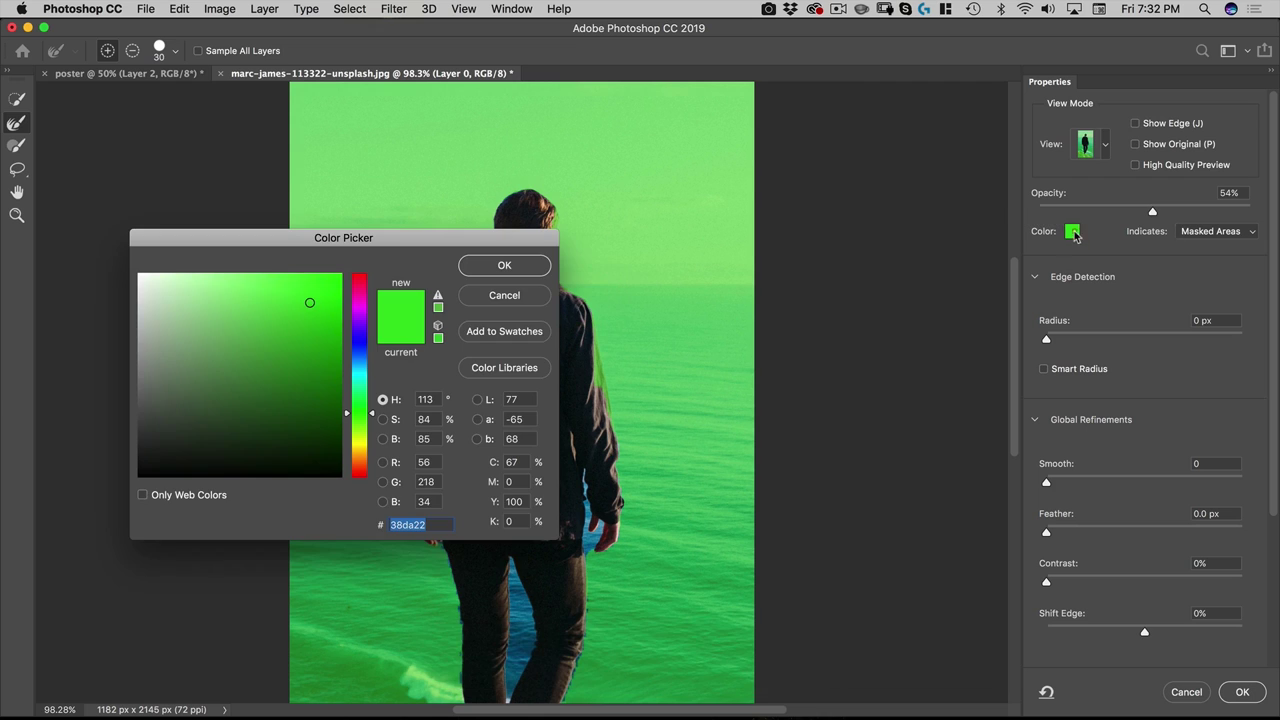
click(357, 306)
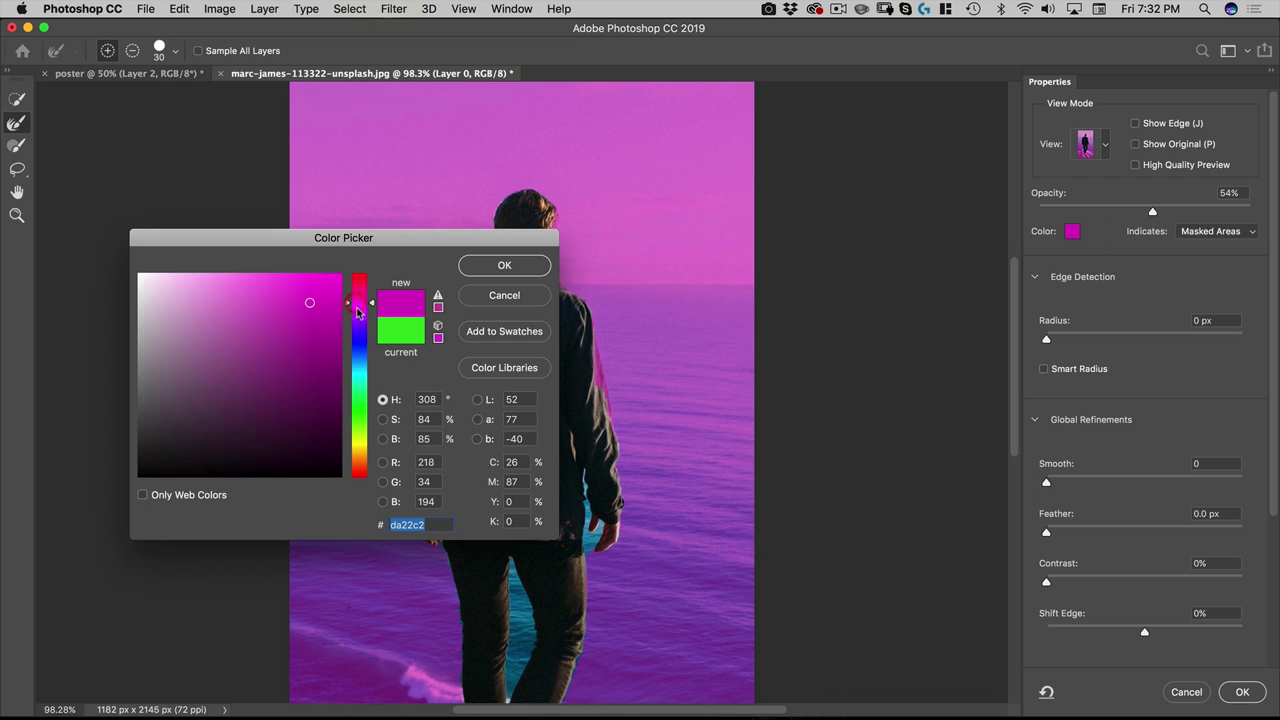
click(497, 298)
click(1071, 232)
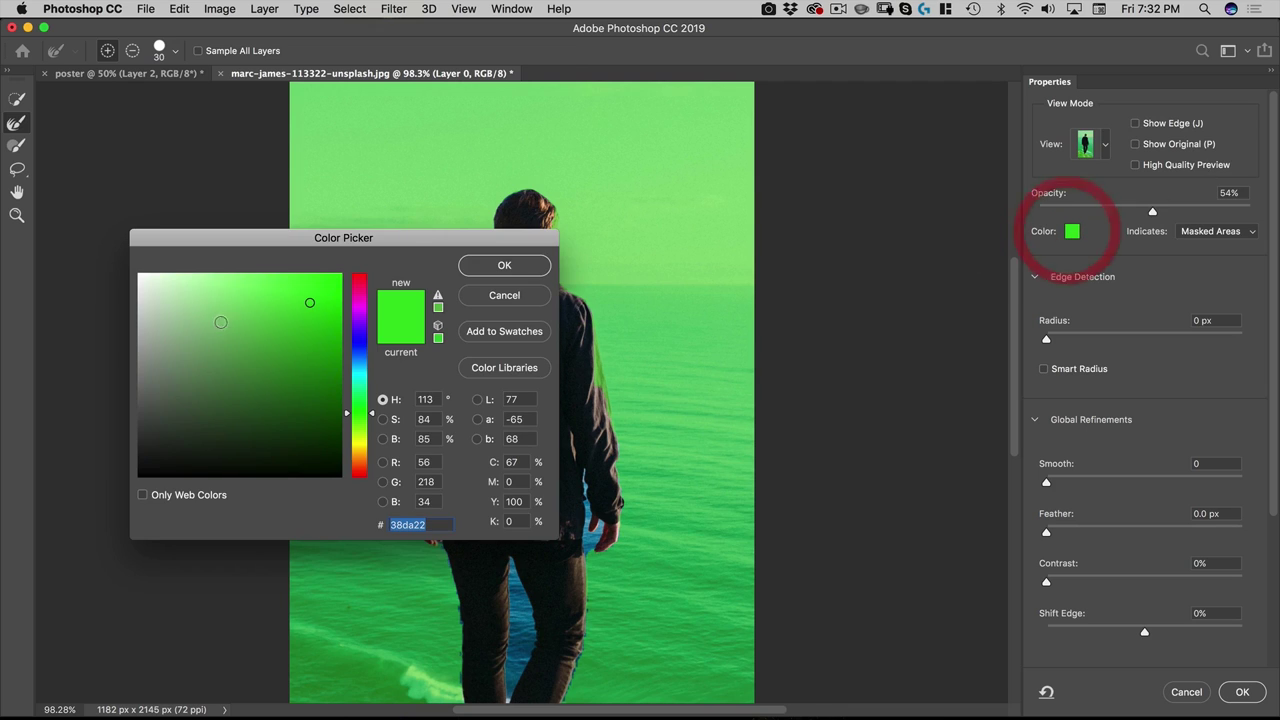
click(505, 266)
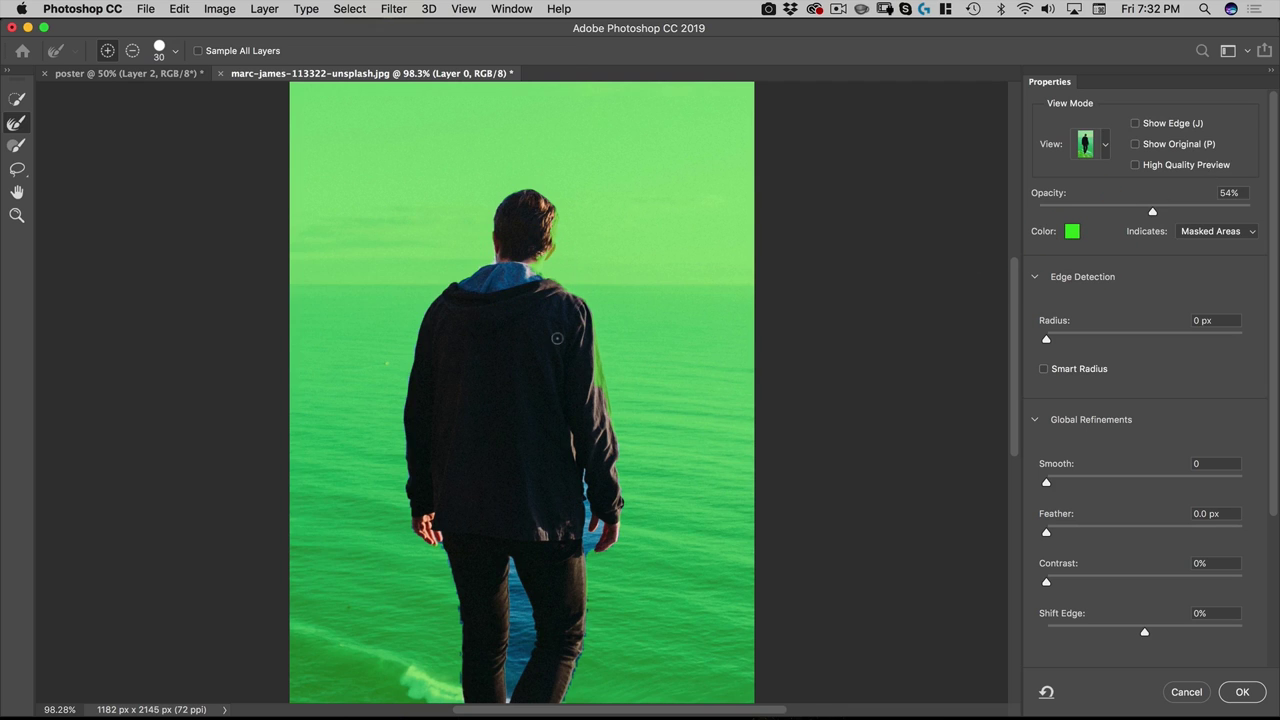
Refine the selection around the man's head, neck and right sleeve with Quick Selection, adding missing parts and subtracting the background beside the neck.
scroll(568, 505, down, 5)
scroll(558, 480, up, 5)
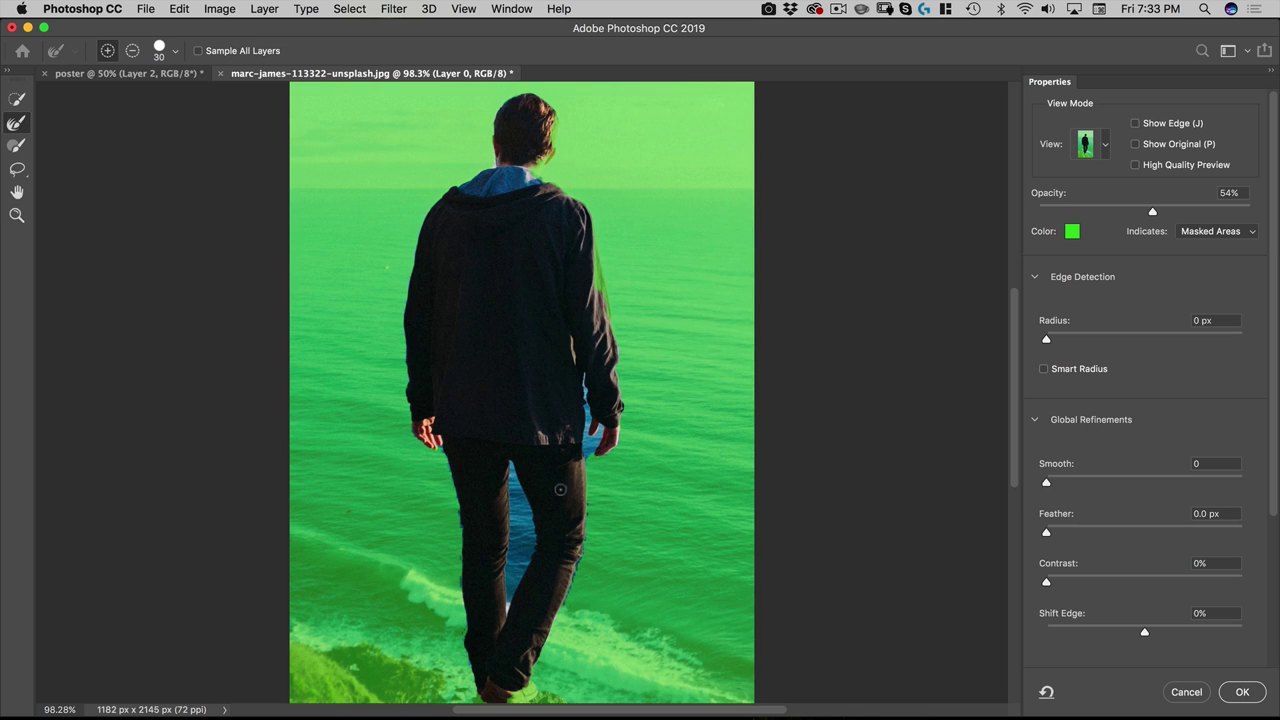
alt+scroll(510, 232, up, 5)
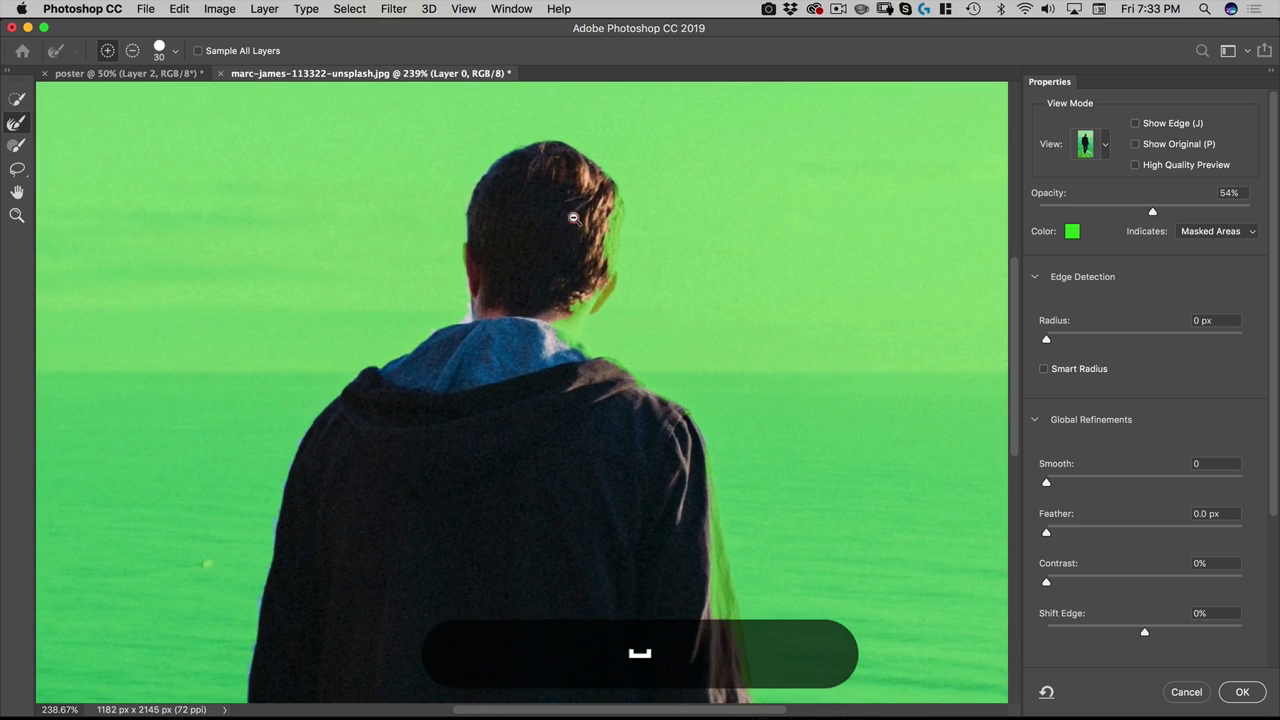
click(17, 100)
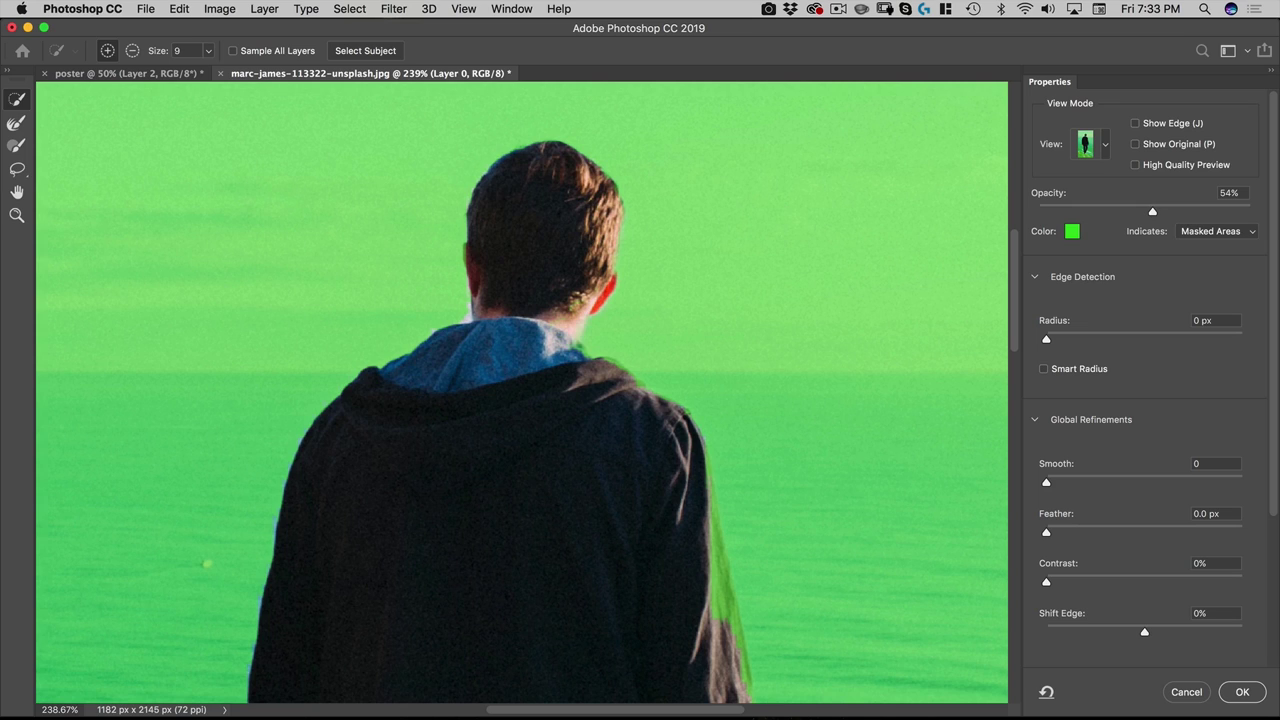
key(alt)
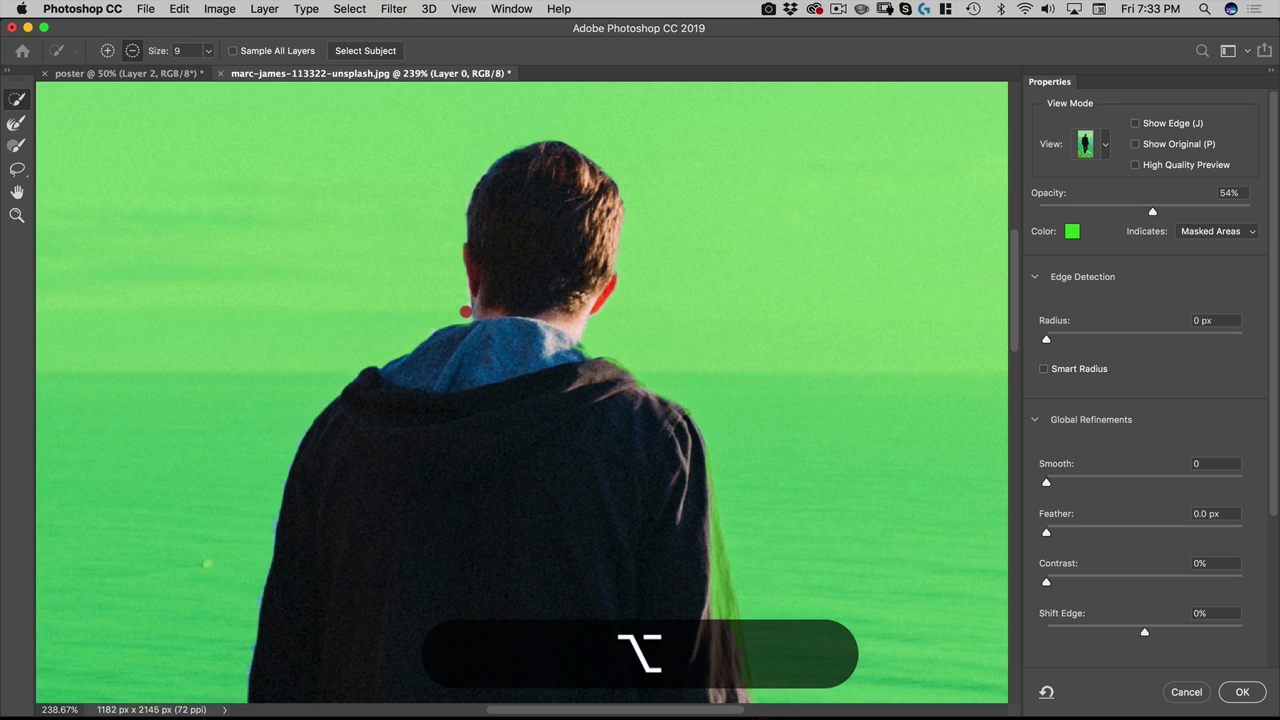
drag(460, 292, 414, 323)
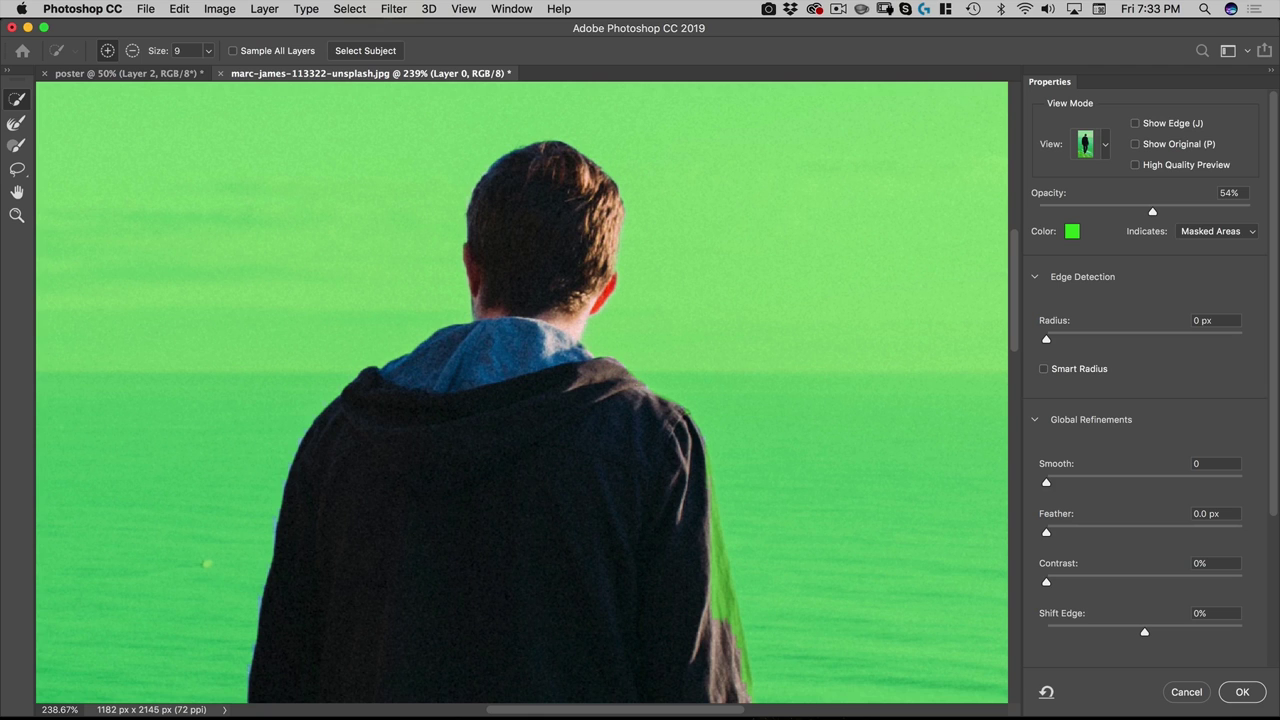
key(space)
drag(643, 377, 563, 271)
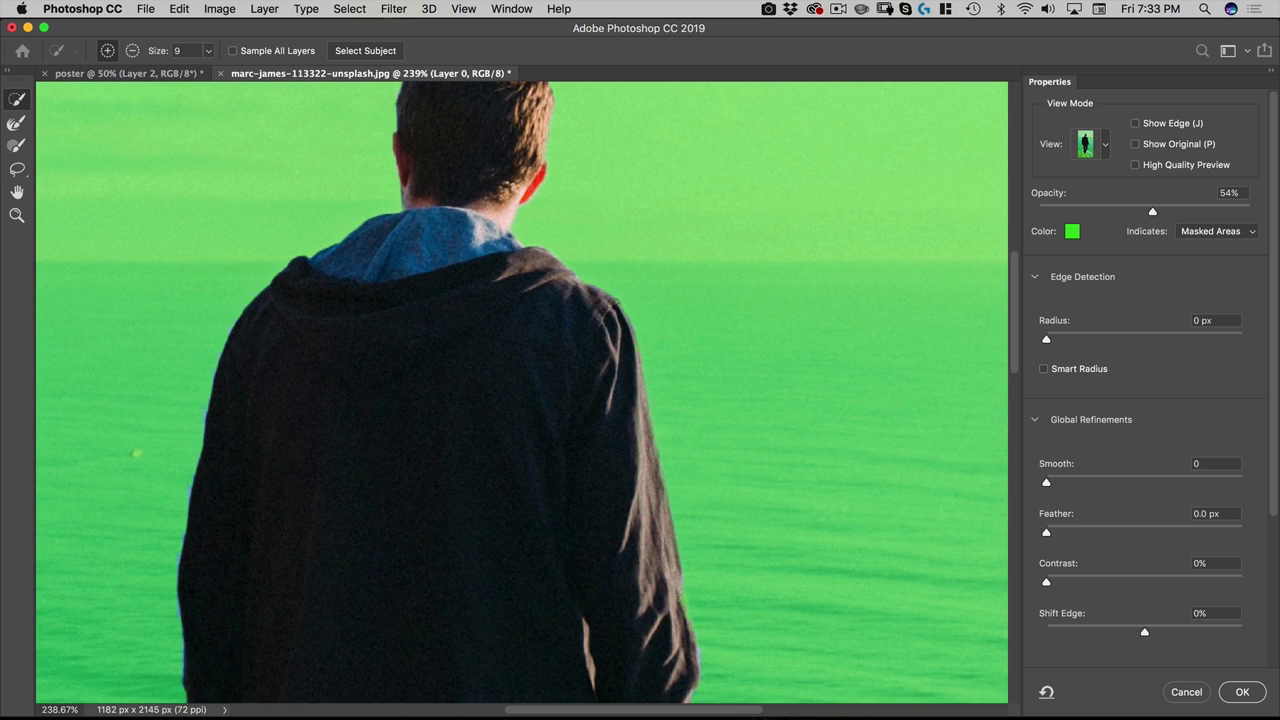
Subtract the sea between the man's legs and the fringes along his trousers from the selection.
key(space)
mouse_move(651, 459)
mouse_down()
mouse_move(540, 441)
mouse_move(586, 477)
mouse_up()
key(alt)
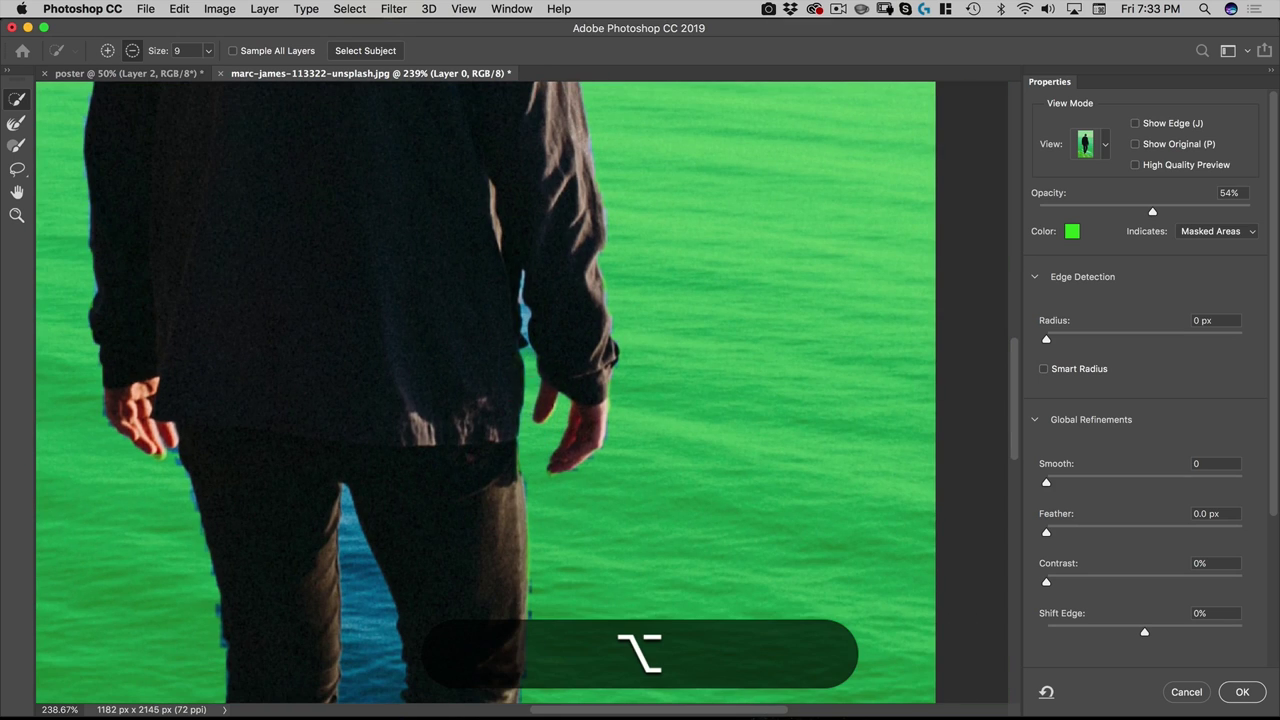
key(space)
drag(566, 535, 639, 245)
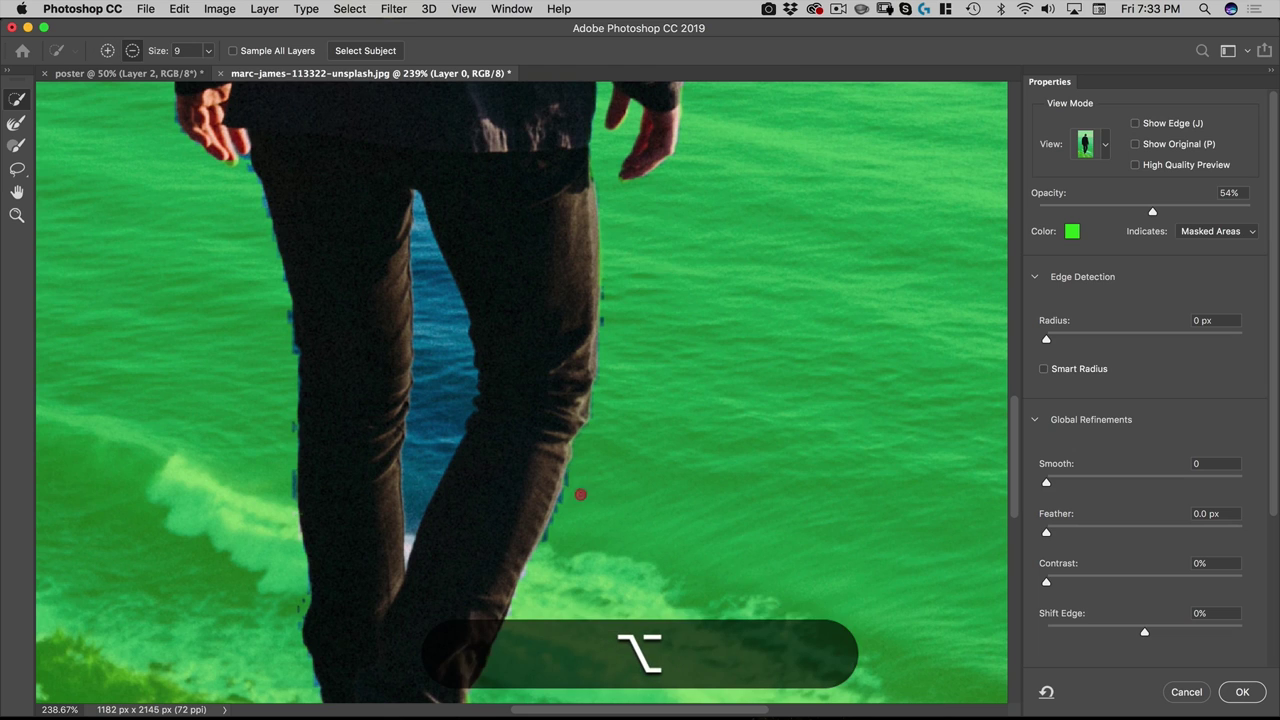
mouse_move(438, 396)
mouse_down()
mouse_move(424, 462)
mouse_move(422, 238)
mouse_move(457, 411)
mouse_move(429, 457)
mouse_up()
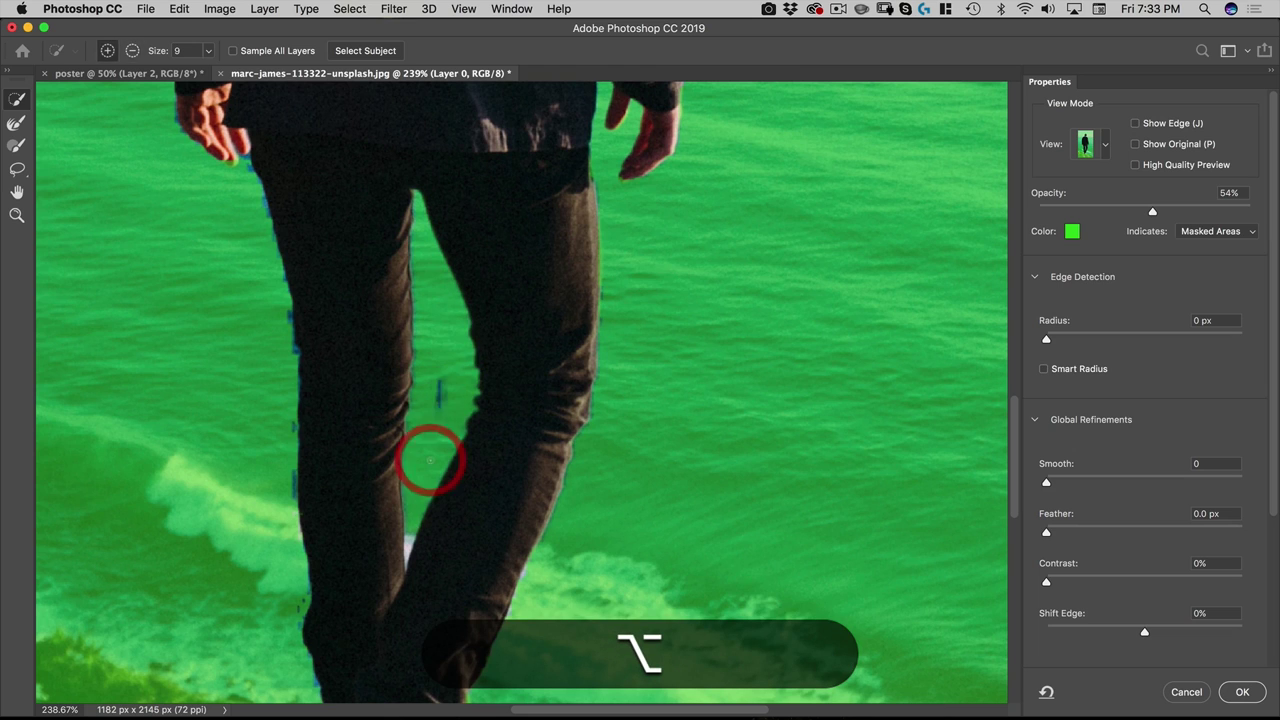
key(space)
drag(303, 317, 503, 320)
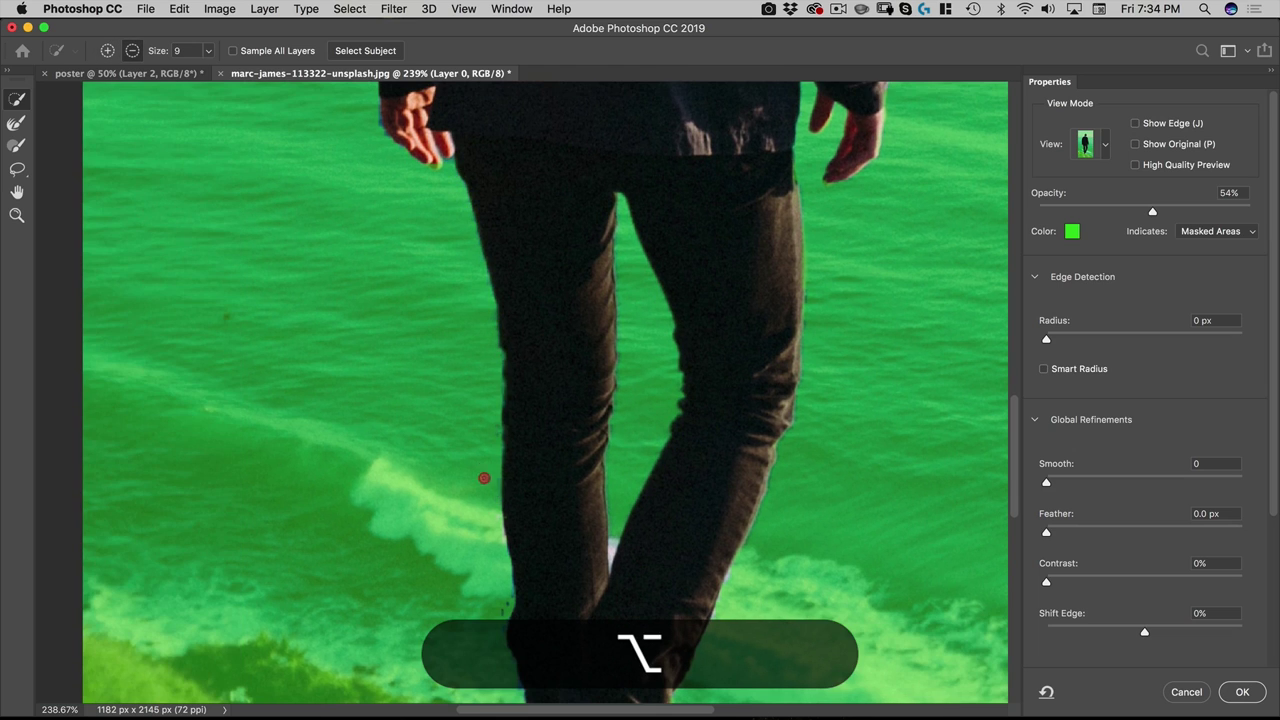
Refine the gap between the jacket and the right sleeve and the area at the crotch with the Refine Edge Brush.
scroll(494, 614, down, 5)
scroll(494, 614, up, 10)
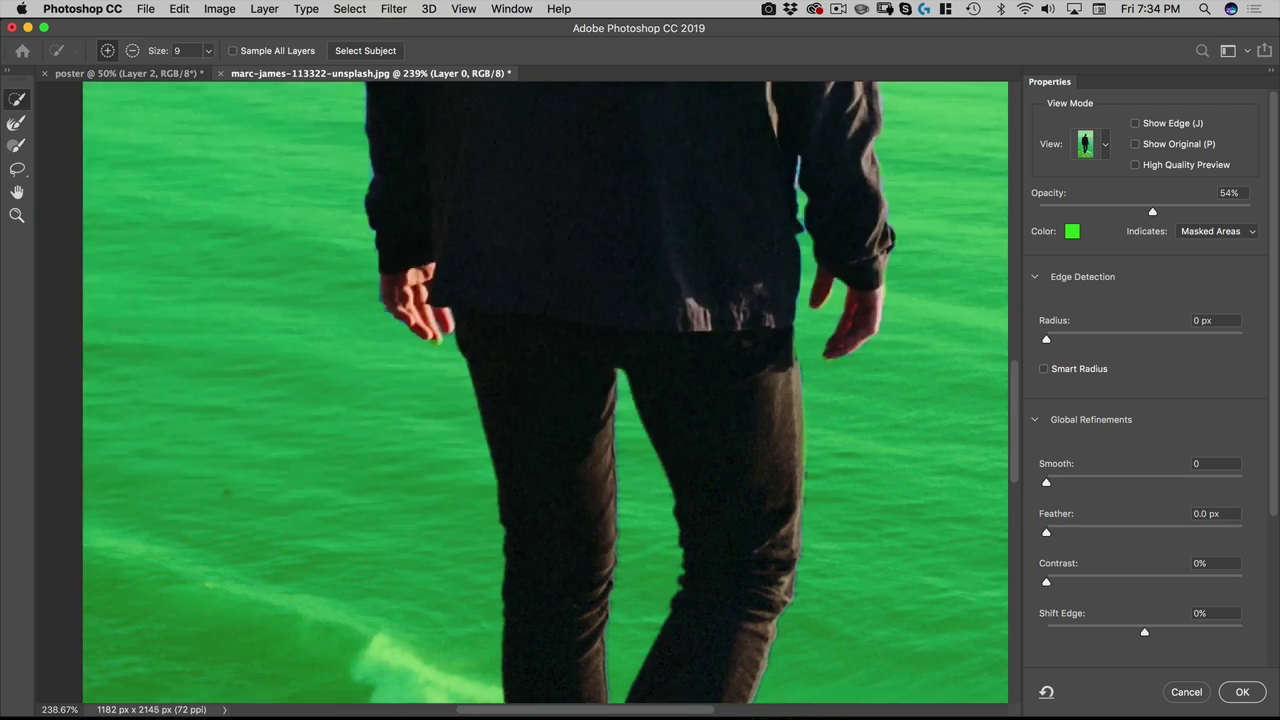
scroll(343, 116, down, 5)
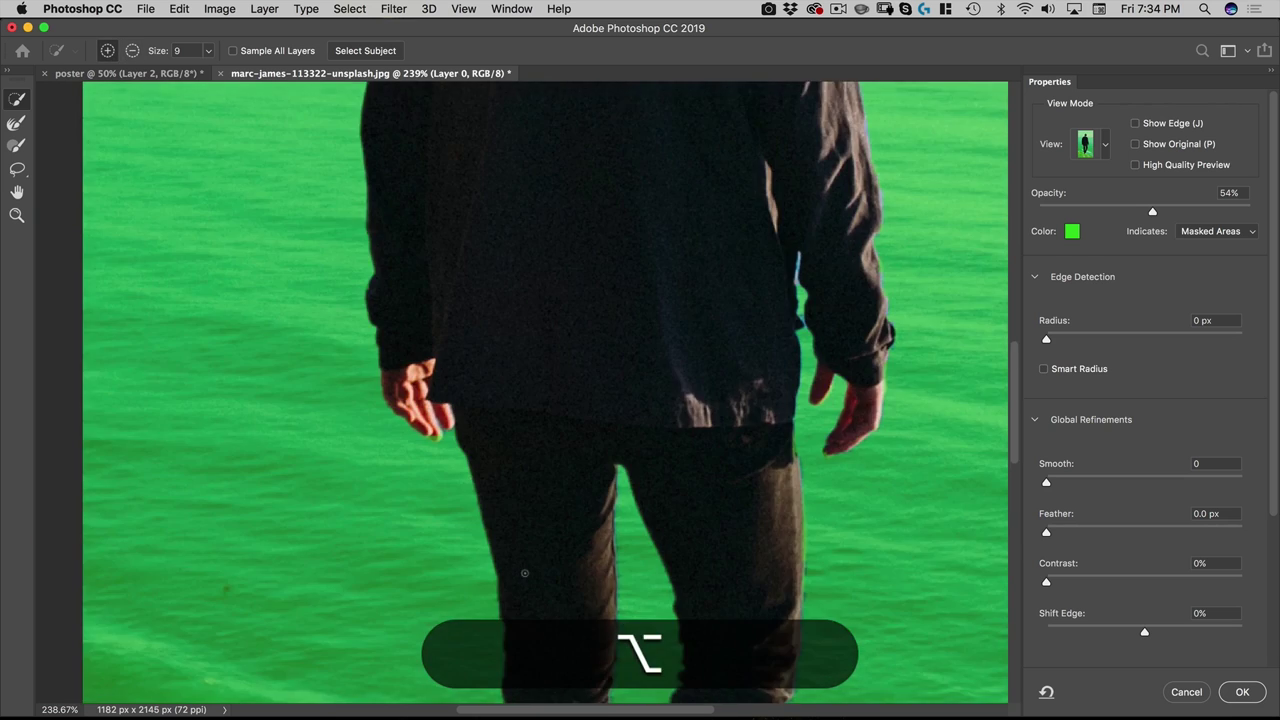
scroll(524, 573, up, 10)
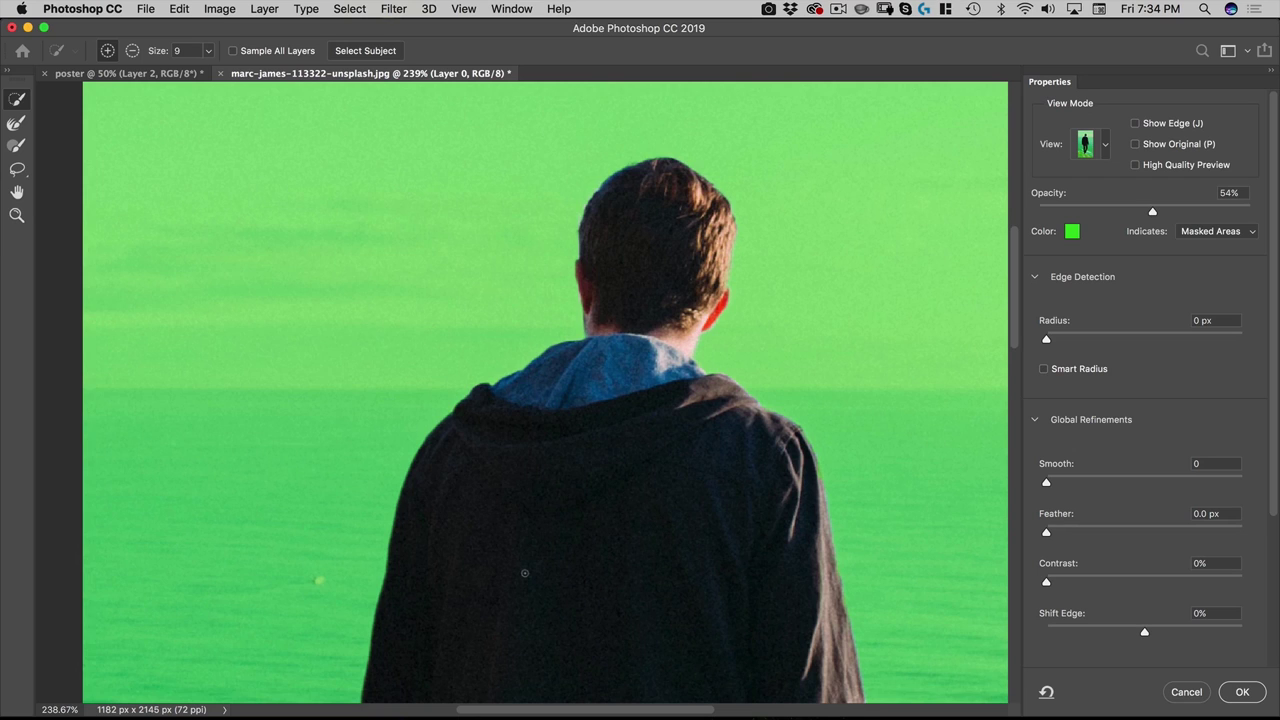
scroll(524, 573, down, 10)
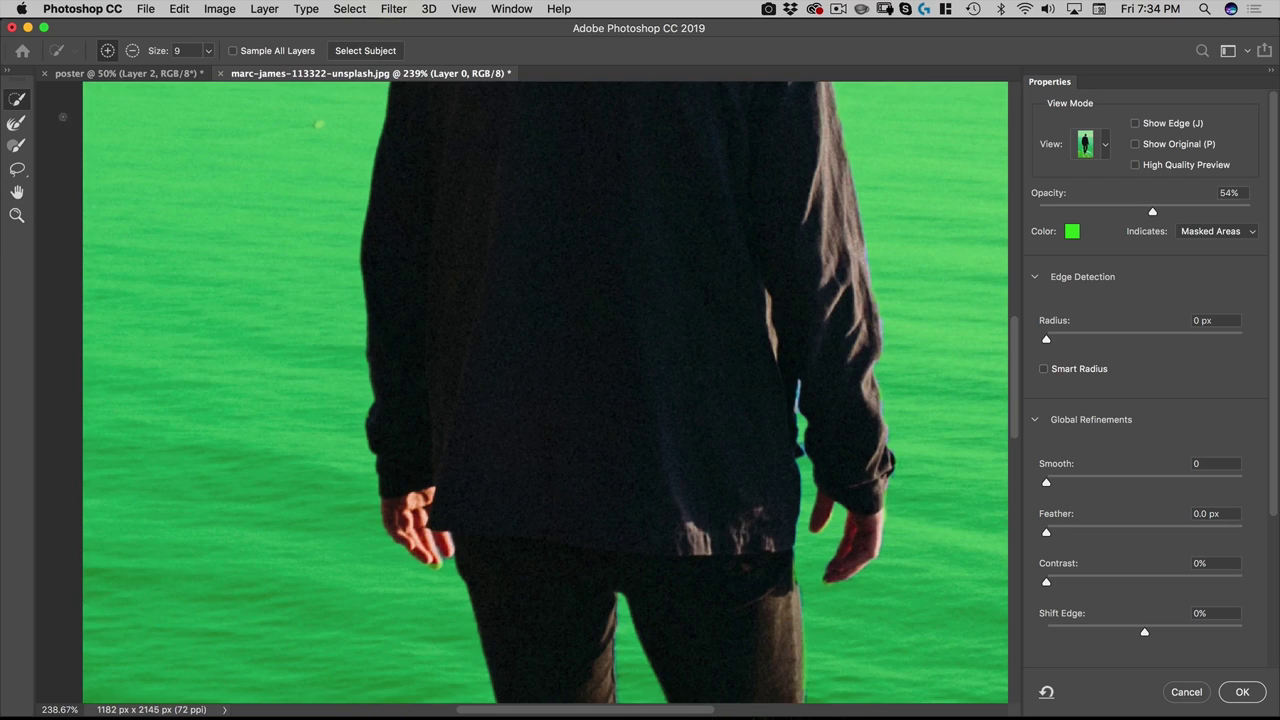
click(16, 122)
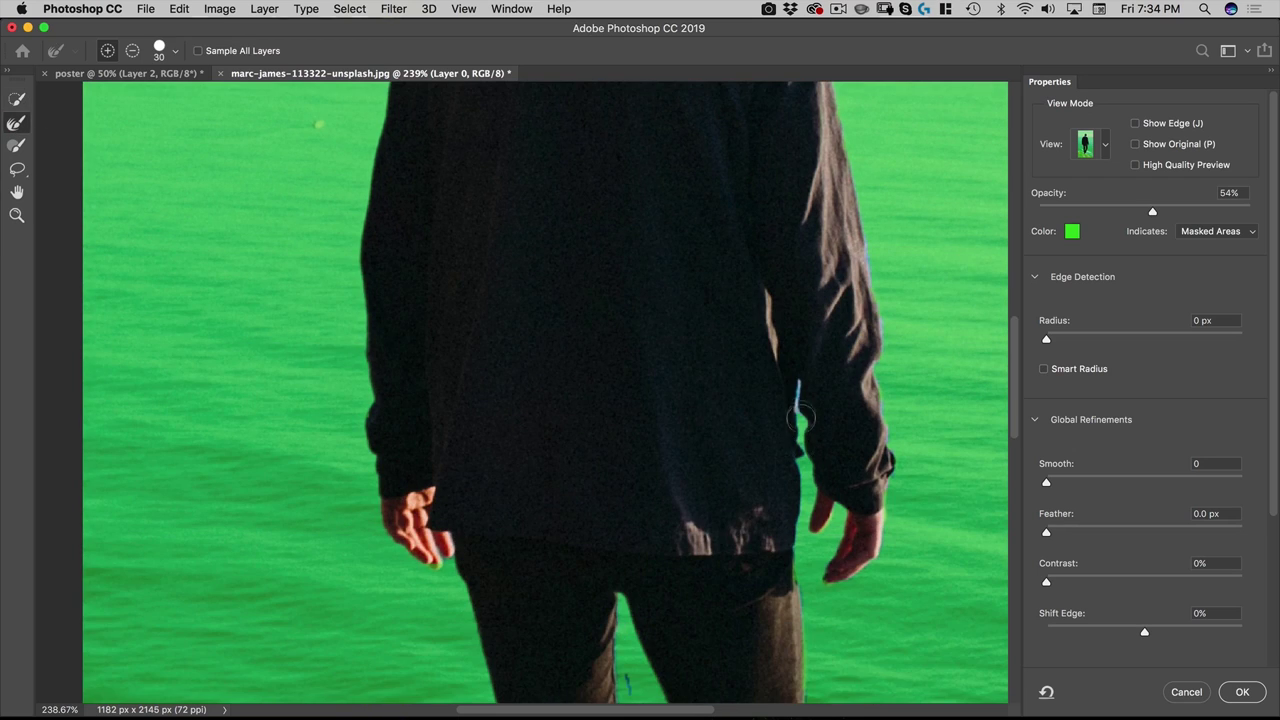
key(space)
drag(732, 483, 757, 263)
drag(659, 379, 646, 363)
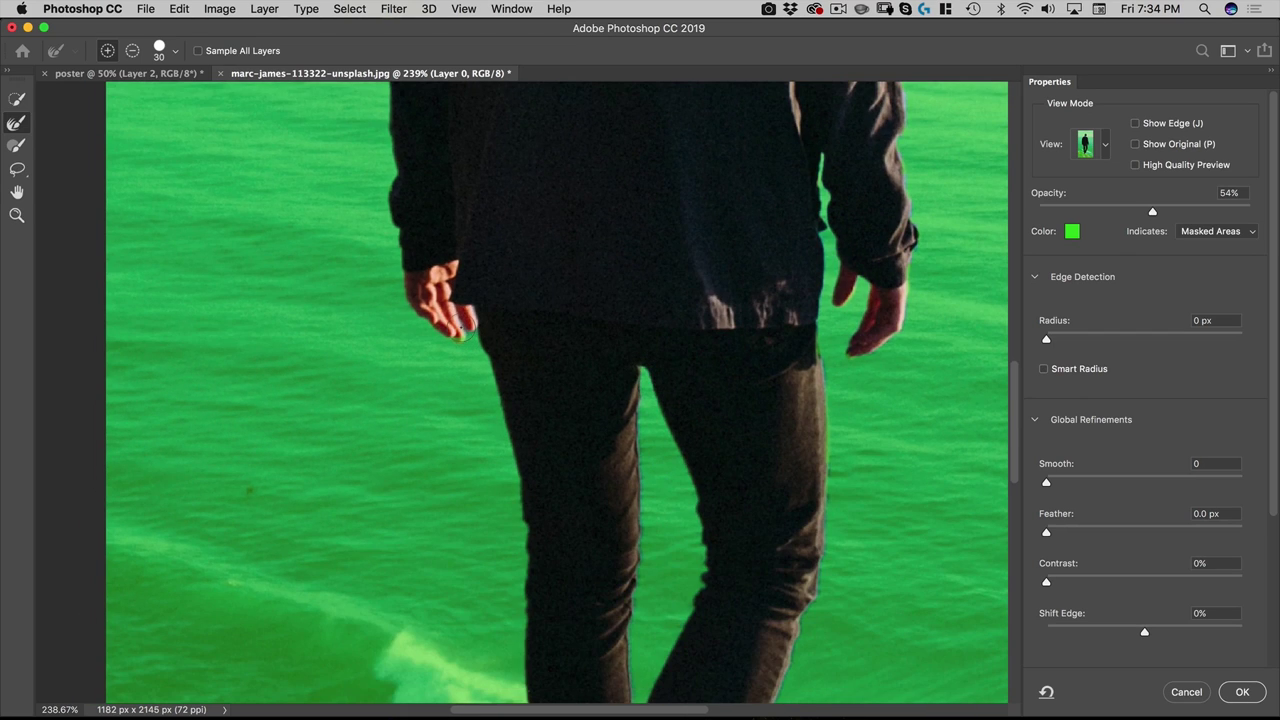
Brush the inner trouser edges down the gap between the legs with the Refine Edge Brush.
key(space)
drag(633, 490, 616, 222)
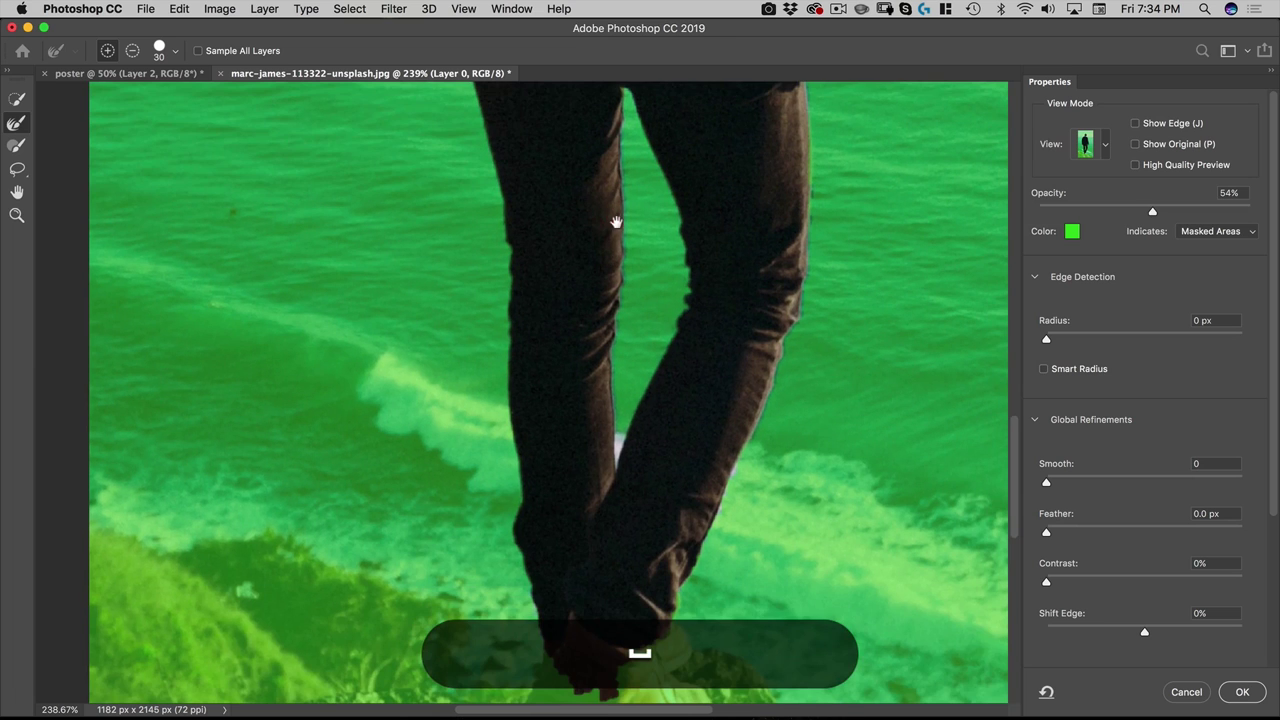
drag(655, 270, 652, 198)
key(space)
drag(780, 423, 750, 523)
drag(860, 145, 785, 543)
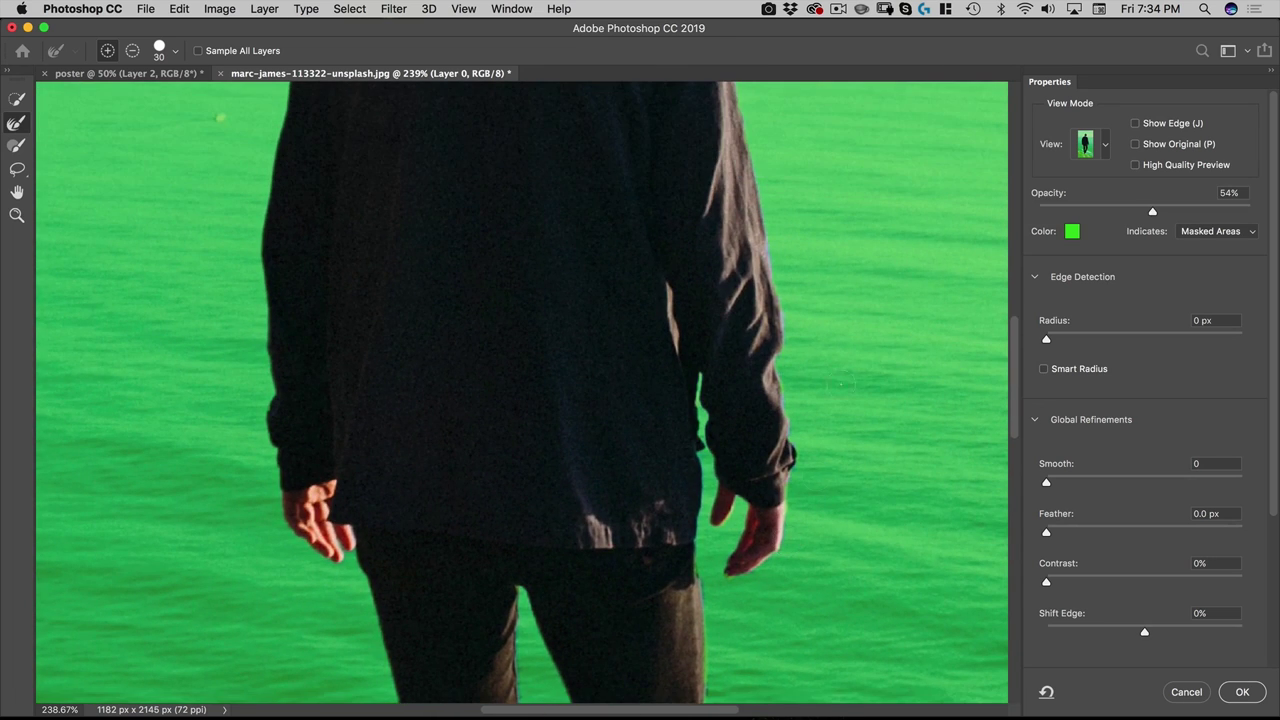
scroll(811, 456, up, 8)
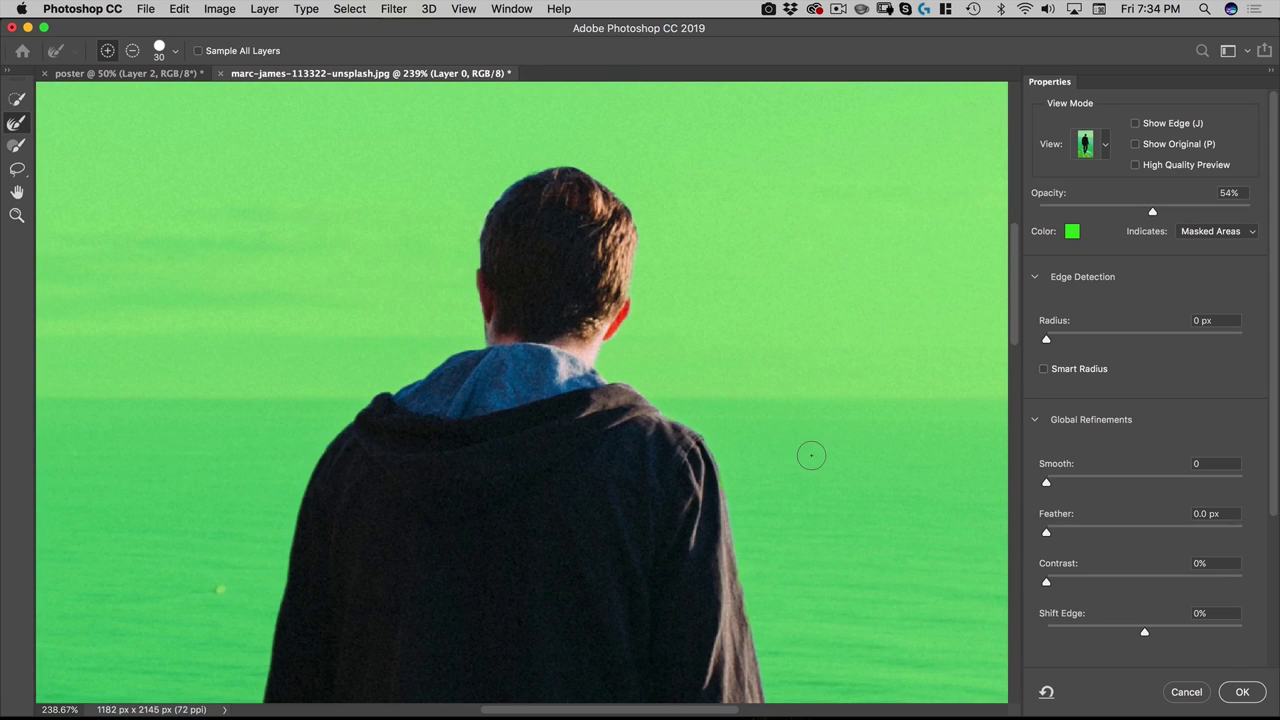
Enable Smart Radius with a small edge radius, accept the refined selection and turn it into a layer mask on Layer 0.
click(1050, 369)
drag(1046, 339, 1079, 340)
click(1242, 692)
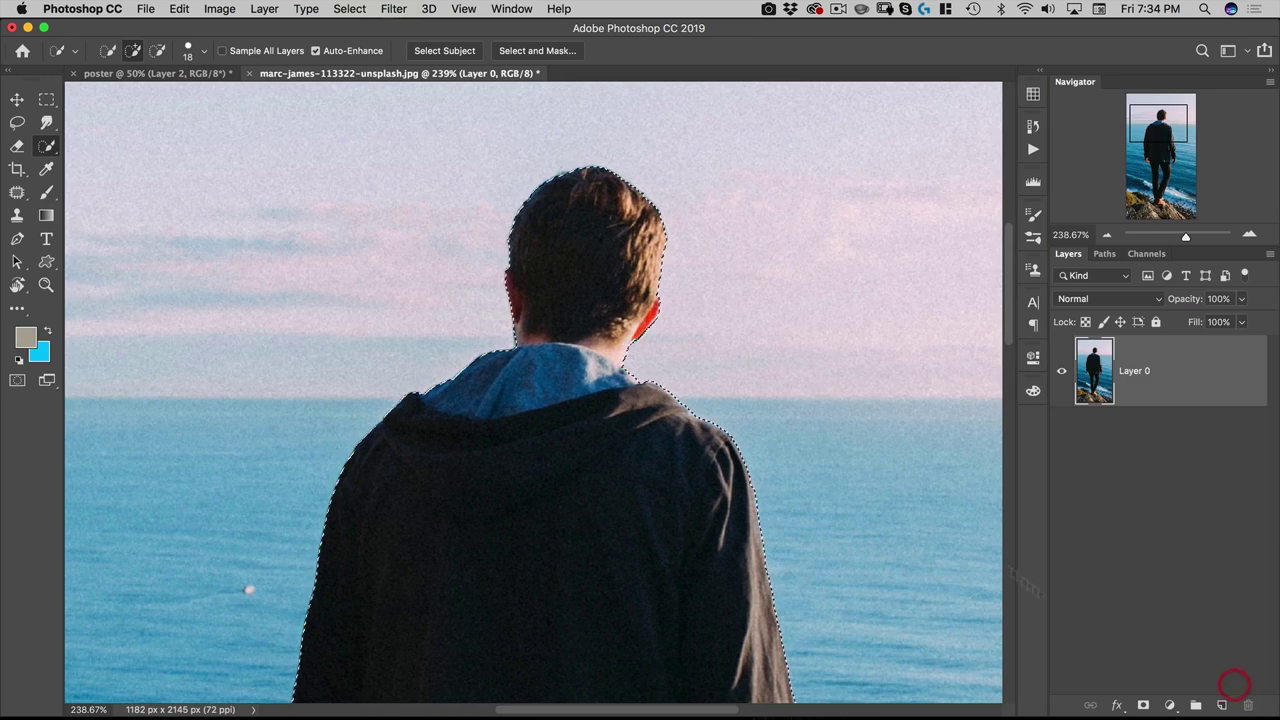
click(1143, 705)
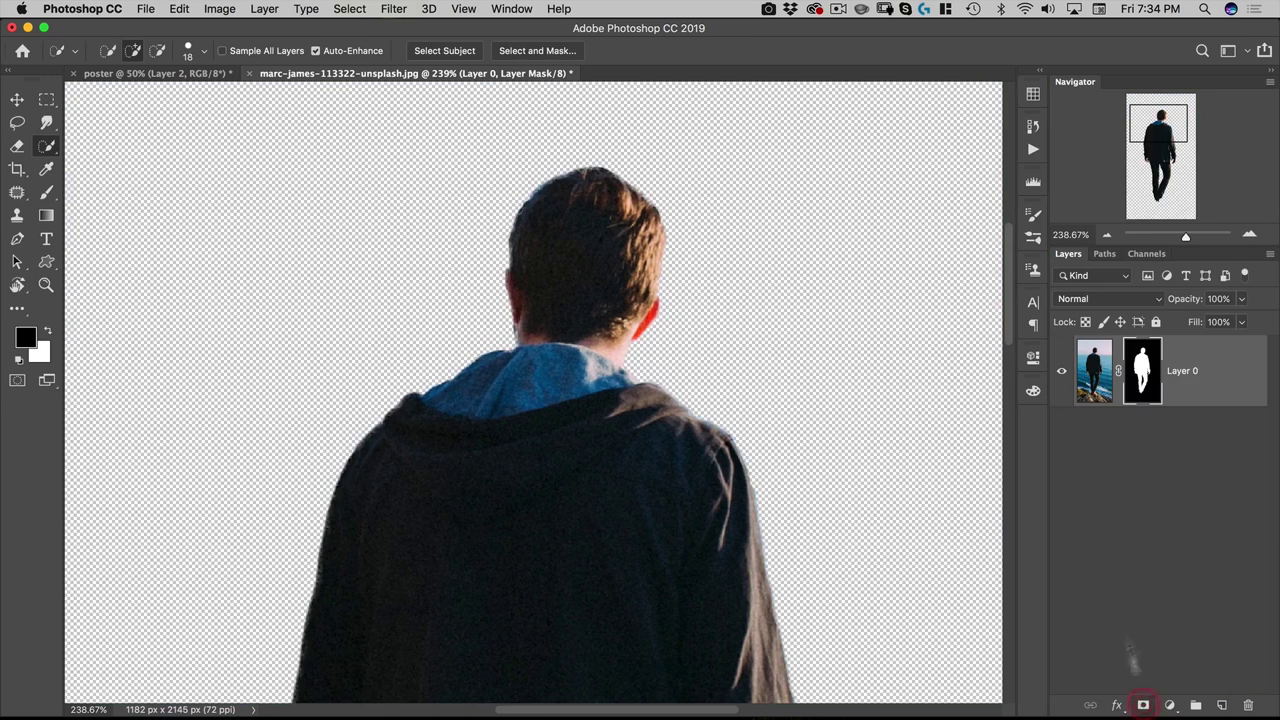
Display the mask alone and paint out the stray line on the man's right sleeve in white with a 37 px brush.
alt+click(1143, 370)
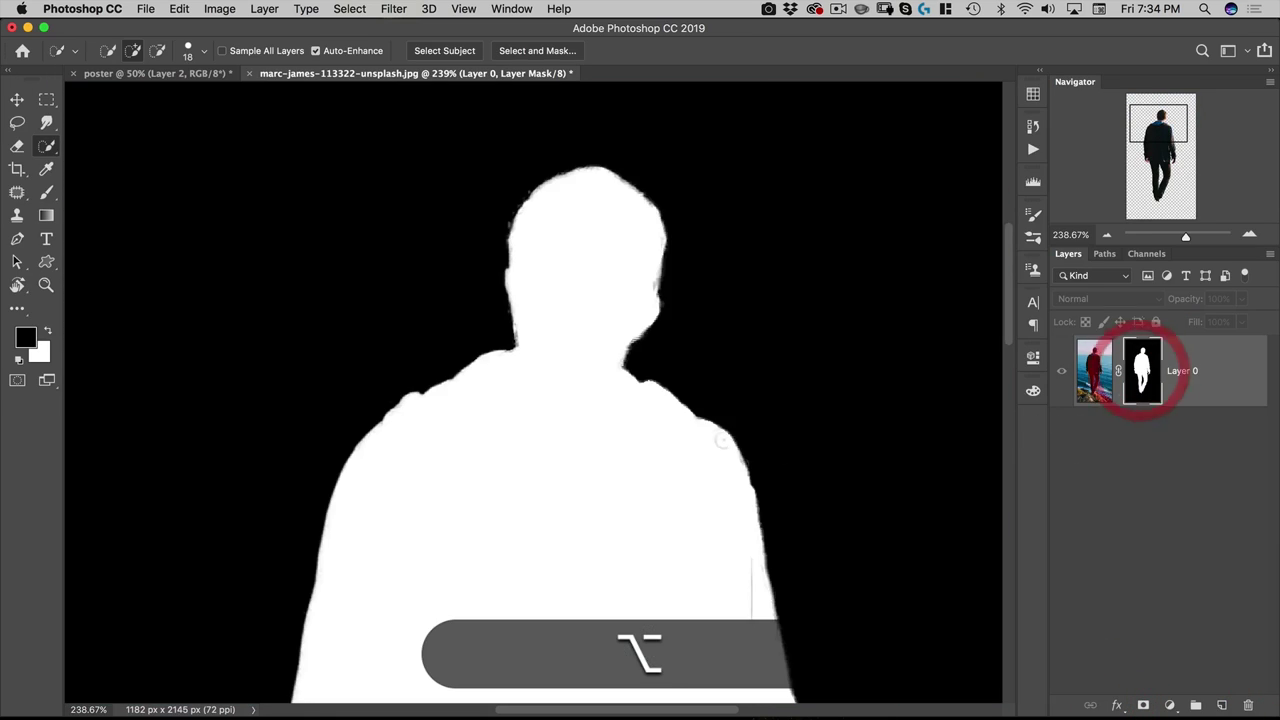
alt+space+click(598, 424)
scroll(651, 263, down, 5)
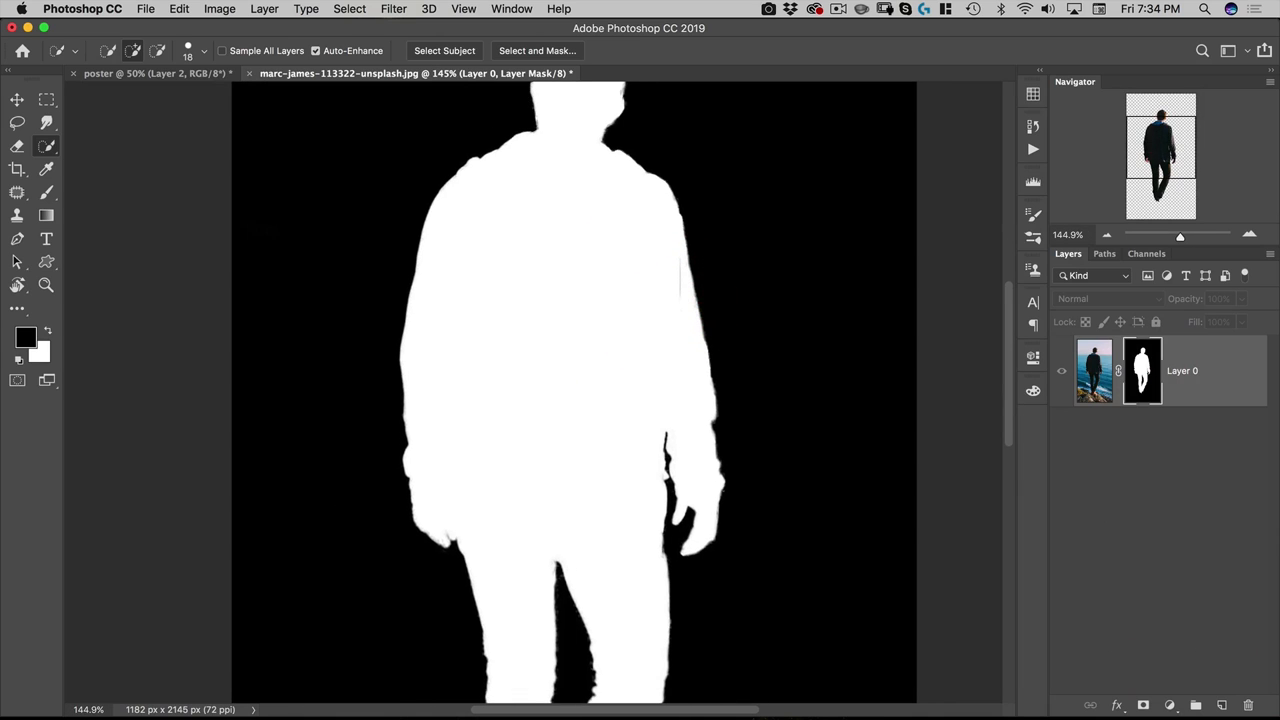
key(b)
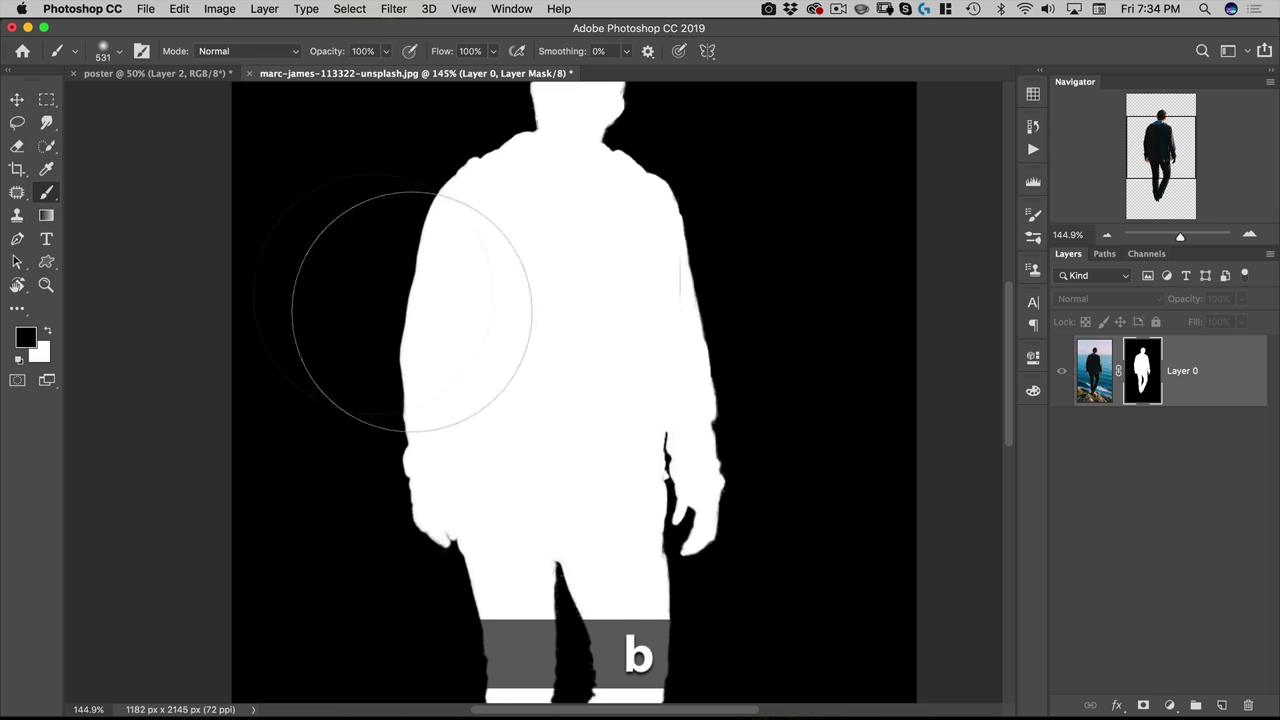
mouse_move(634, 334)
mouse_down()
mouse_move(420, 329)
mouse_move(650, 420)
mouse_move(662, 616)
mouse_move(646, 317)
mouse_move(600, 316)
mouse_up()
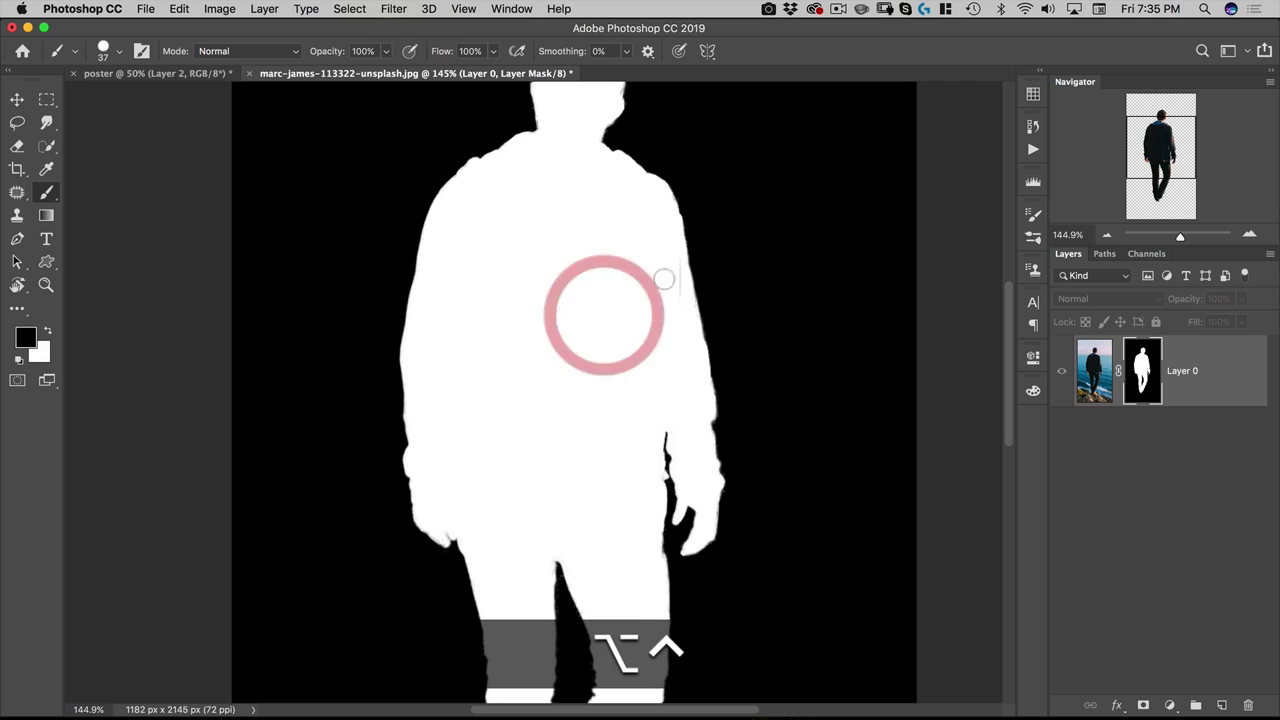
key(x)
key(space)
drag(677, 314, 650, 185)
mouse_move(606, 240)
mouse_down()
mouse_move(611, 457)
mouse_move(698, 537)
mouse_up()
key(space)
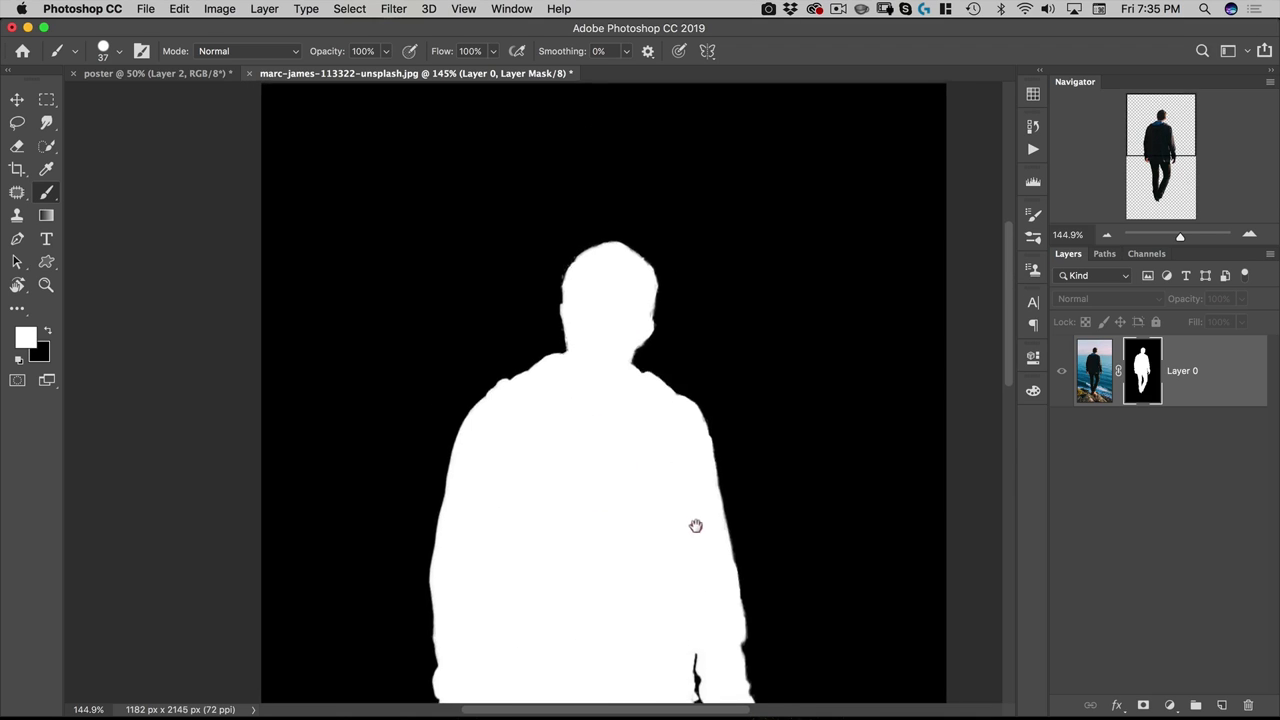
Clean up the grey marks in the mask at the lower end of the gap between the legs with an 11 px brush.
key(space)
drag(686, 443, 644, 201)
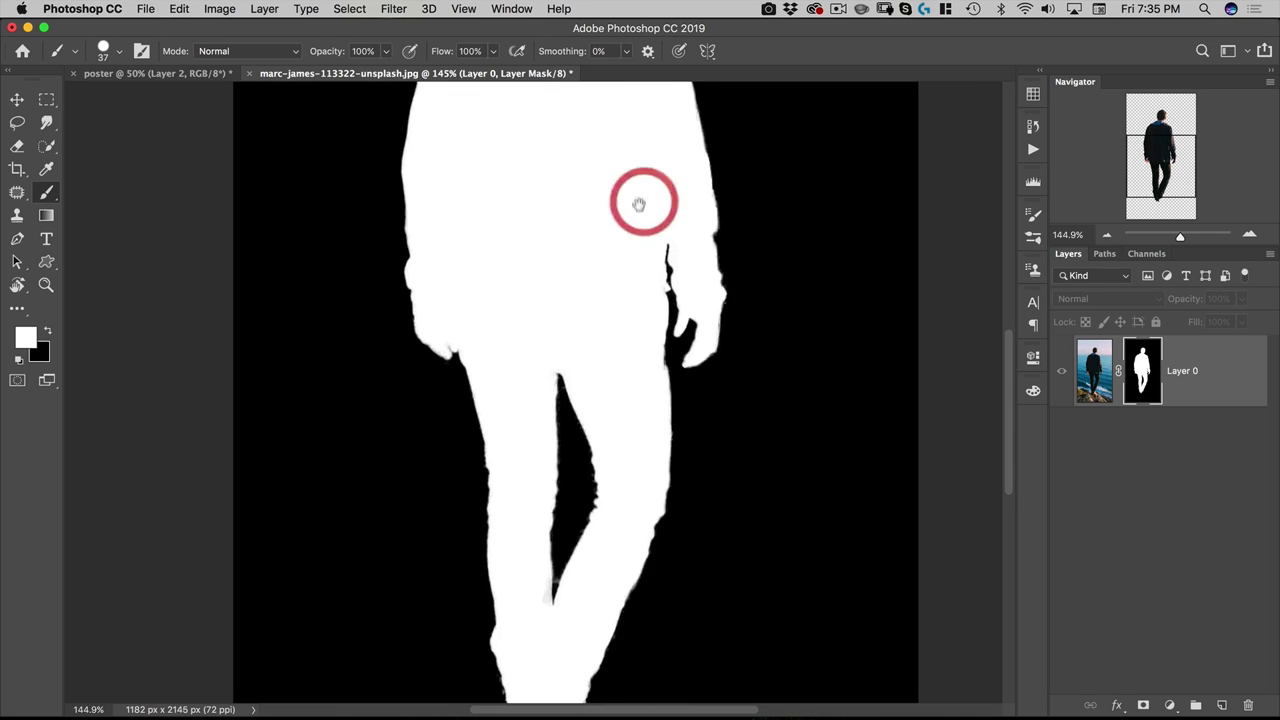
super+click(583, 600)
drag(583, 600, 575, 422)
super+click(574, 426)
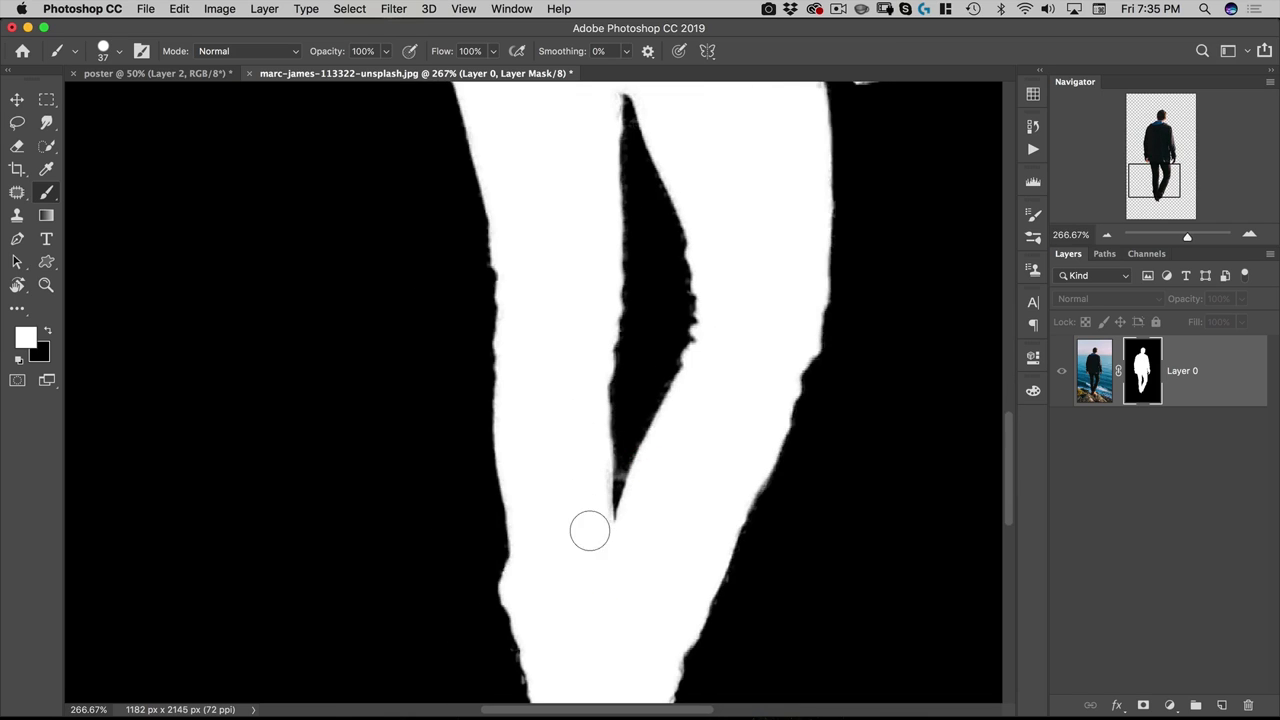
key(ctrl+alt)
mouse_move(612, 472)
mouse_down()
mouse_move(574, 480)
mouse_move(617, 486)
mouse_move(617, 466)
mouse_up()
key(x)
scroll(662, 455, down, 2)
scroll(662, 455, down, 2)
key(x)
drag(712, 466, 710, 458)
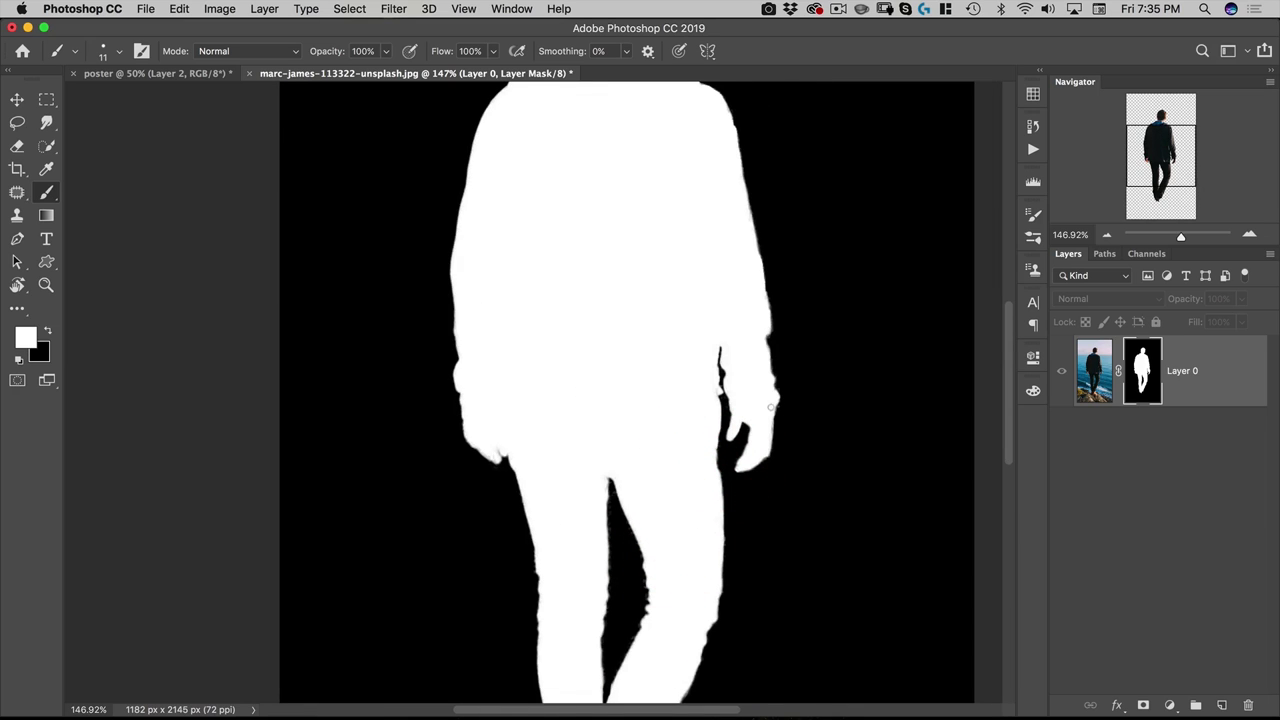
scroll(666, 409, down, 3)
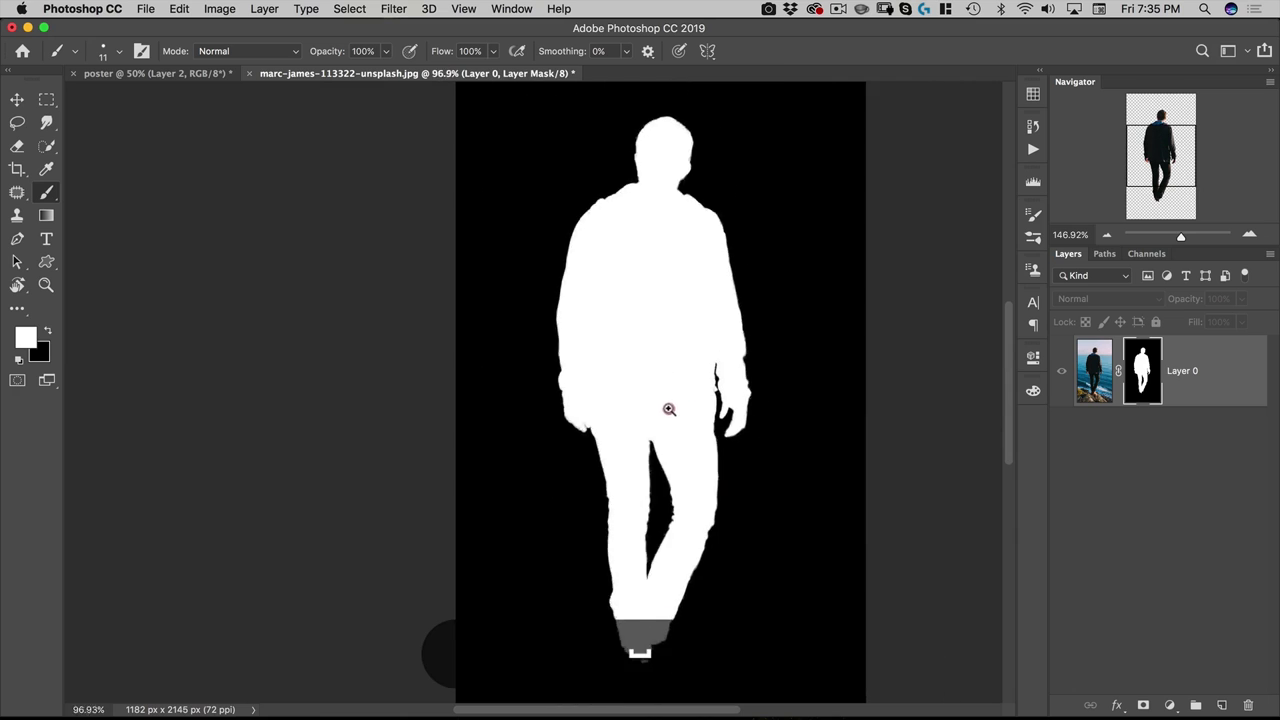
Return from the mask-only display to the image and convert the masked man layer to a smart object.
alt+click(1142, 374)
key(alt+v)
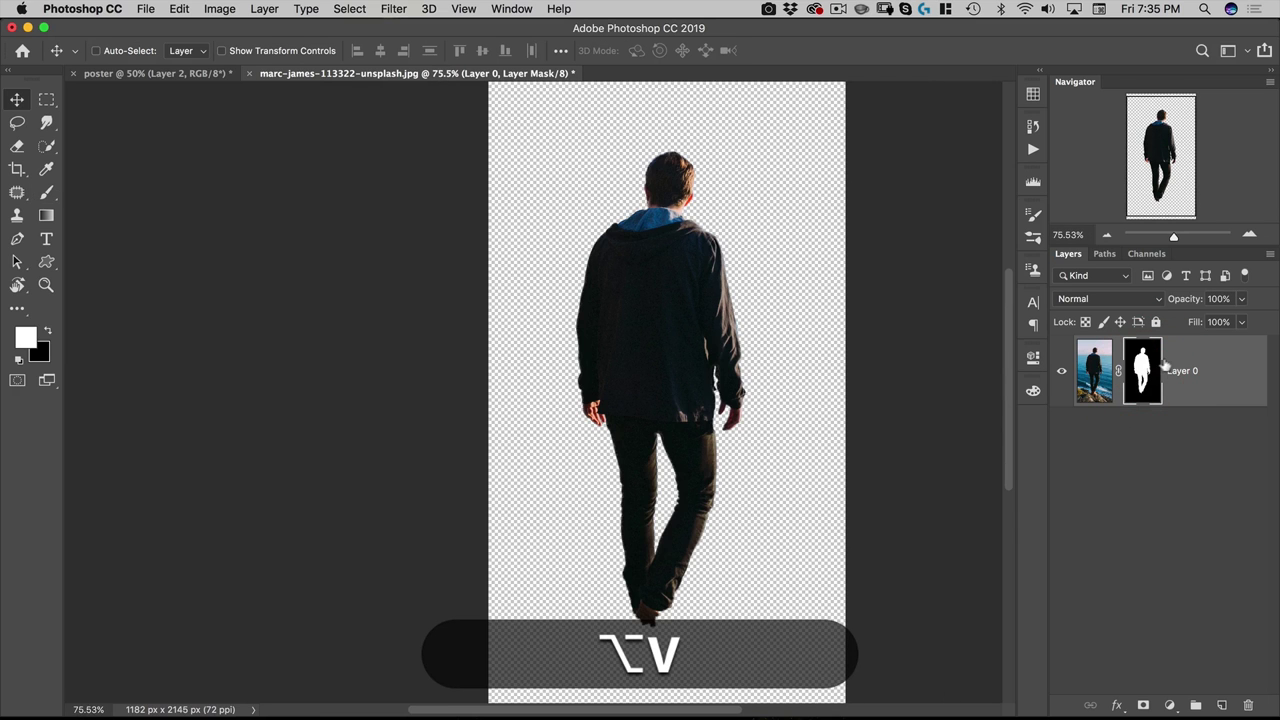
right_click(1145, 373)
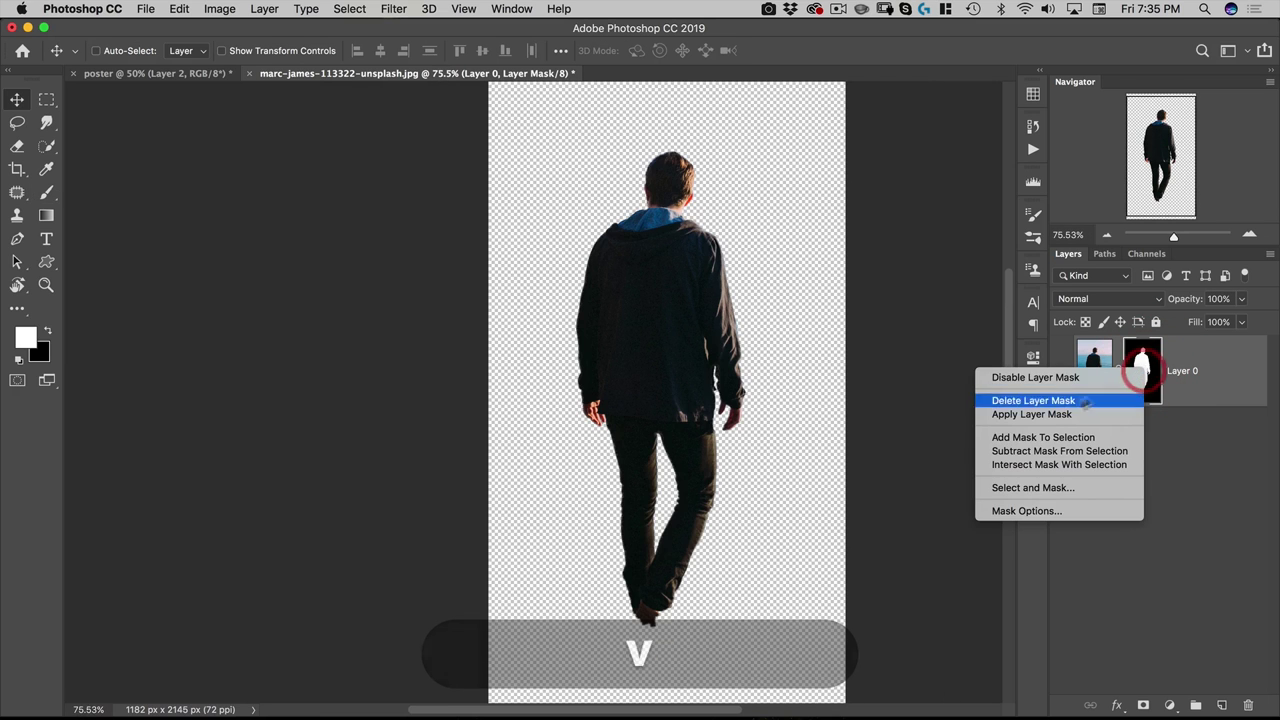
click(1192, 378)
right_click(1211, 372)
click(1063, 236)
Bring the cut-out man into the poster document below the white frame layer and move him to the lower centre.
drag(363, 73, 480, 157)
drag(410, 330, 300, 271)
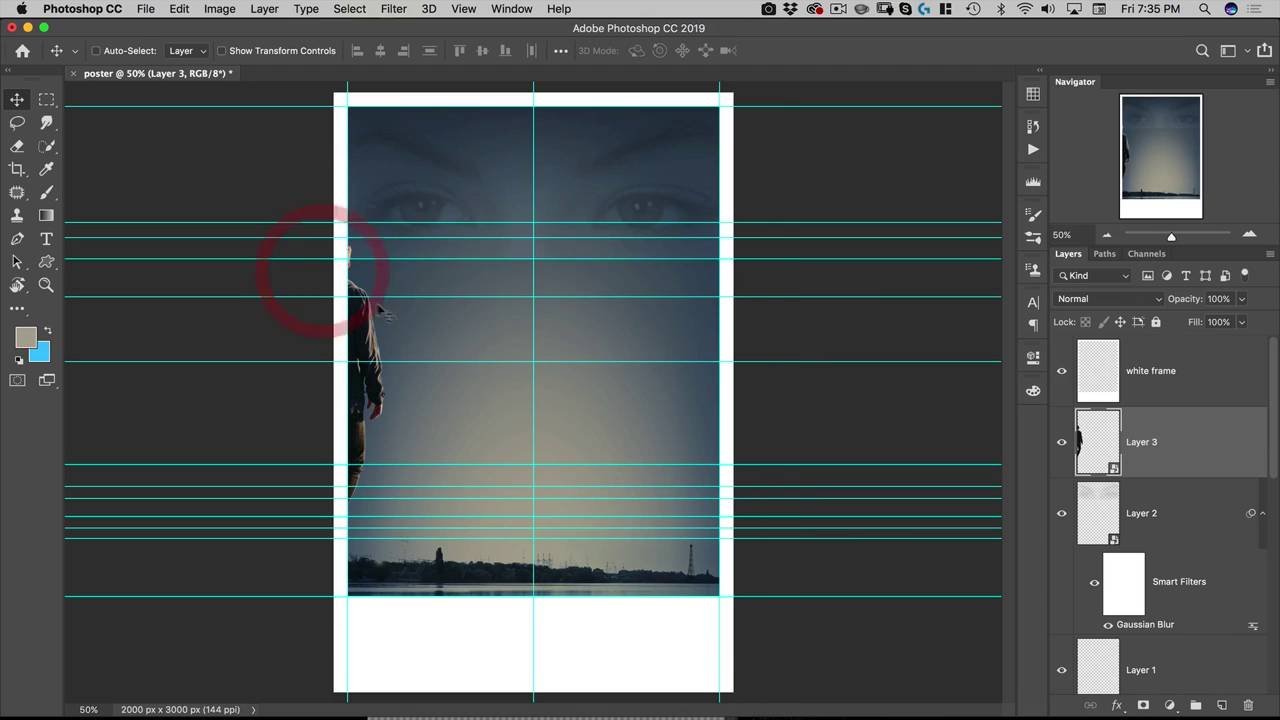
drag(358, 318, 560, 425)
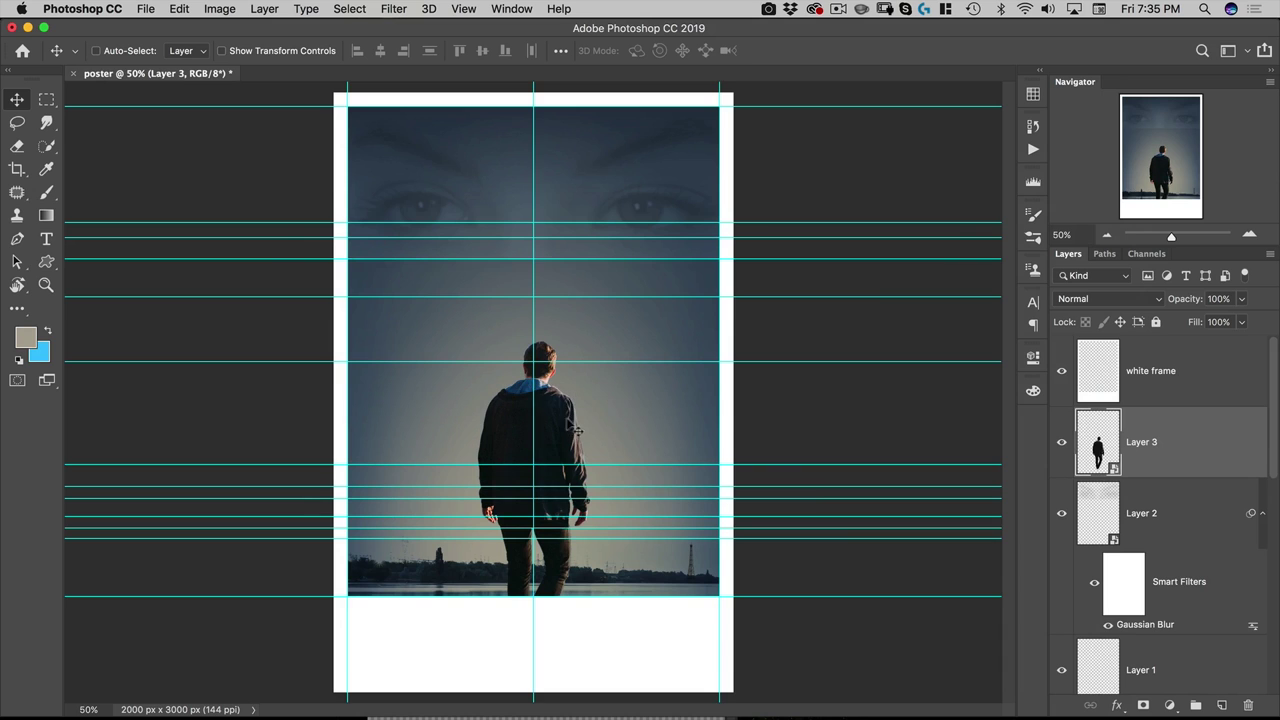
Scale the man proportionally to 23.94% and place him on the vertical centre guide at the shoreline.
key(super+t)
drag(588, 340, 542, 454)
drag(484, 654, 488, 613)
mouse_move(531, 567)
mouse_down()
mouse_move(544, 572)
mouse_move(536, 561)
mouse_up()
key(shift+Down)
key(shift+Down)
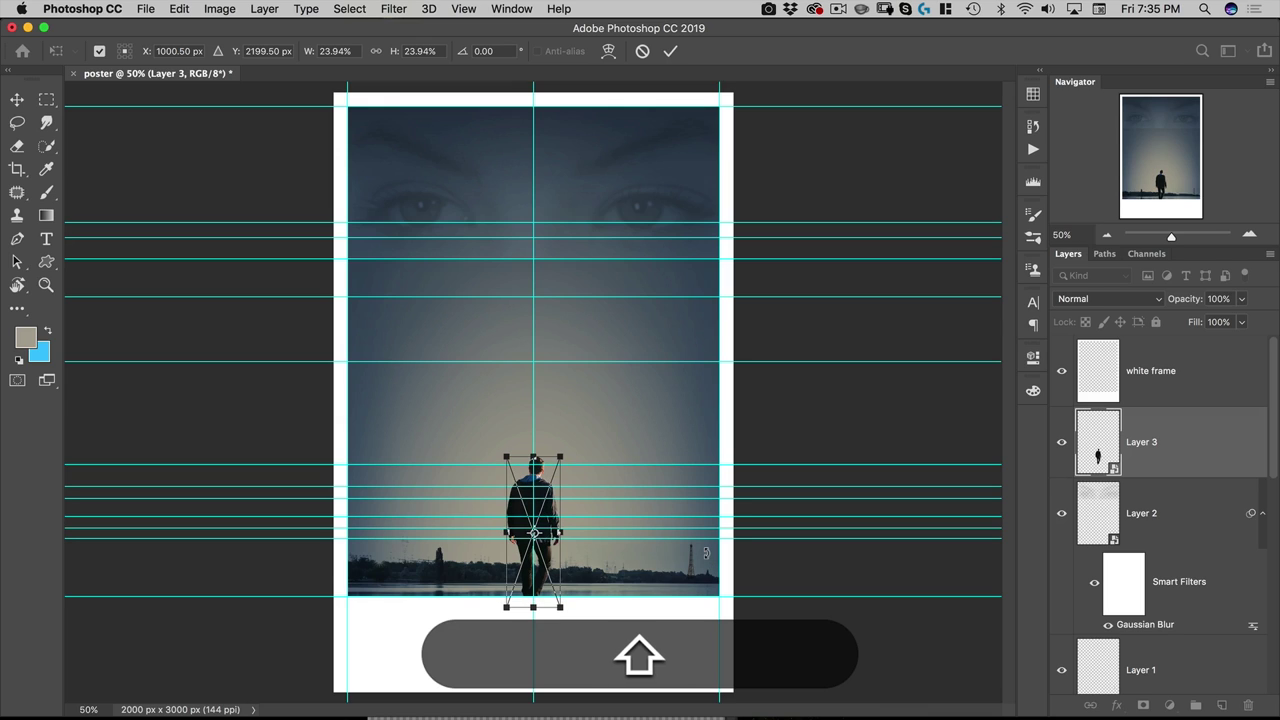
Nudge the man slightly down and left, enlarge him to about 24.56% wide and 24.54% high, and apply the transform.
key(Down)
key(Down)
key(Down)
key(Down)
key(Down)
key(Down)
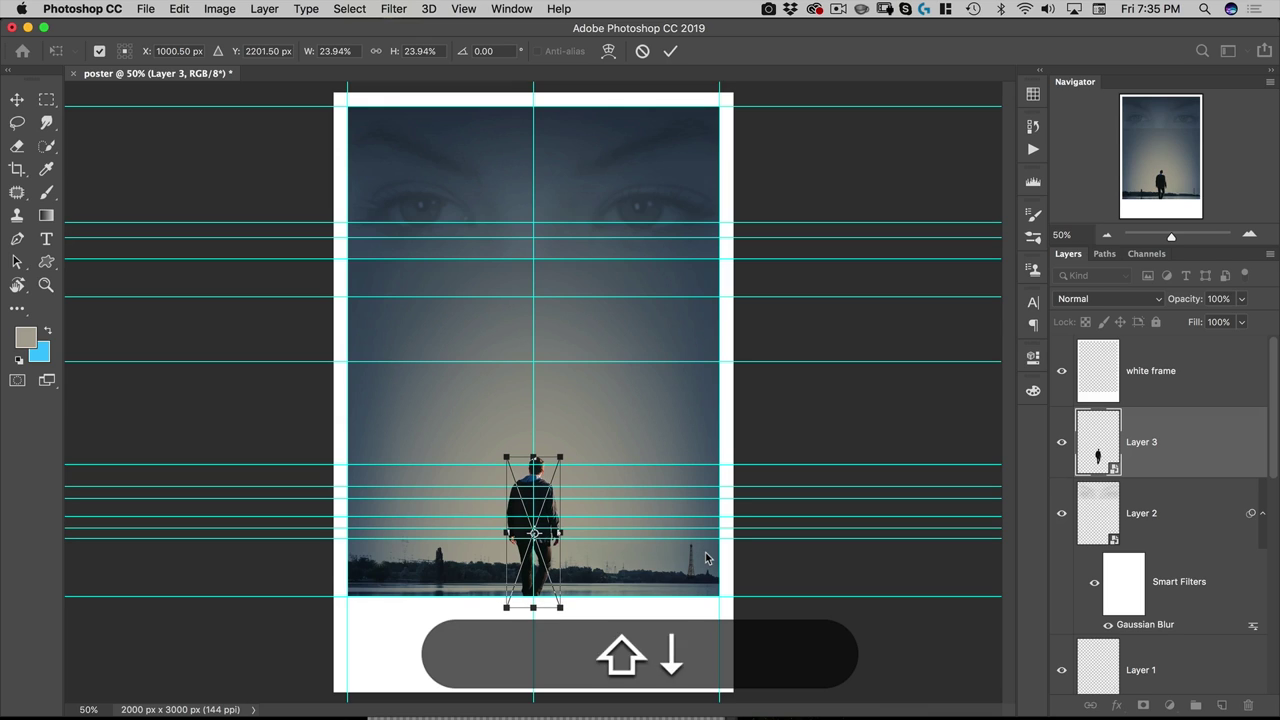
key(Left)
key(Left)
key(Left)
key(Left)
key(Left)
key(Left)
key(Left)
key(Left)
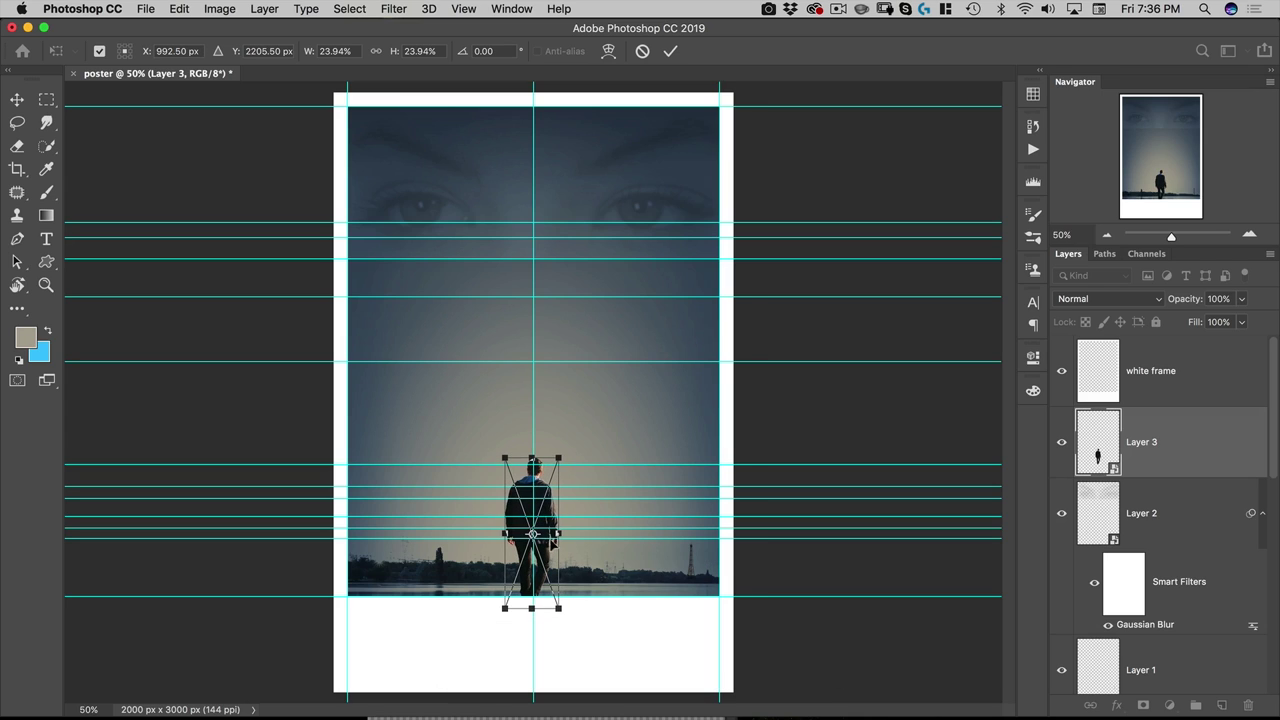
drag(561, 610, 561, 611)
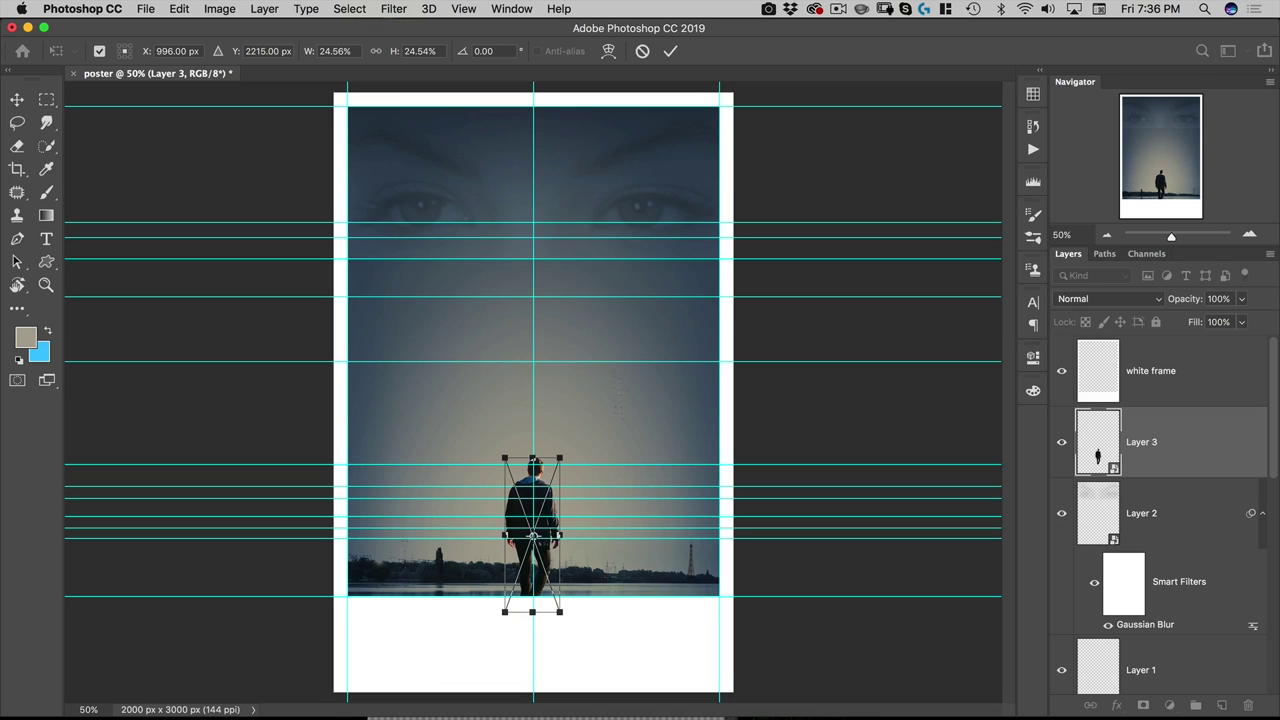
click(670, 52)
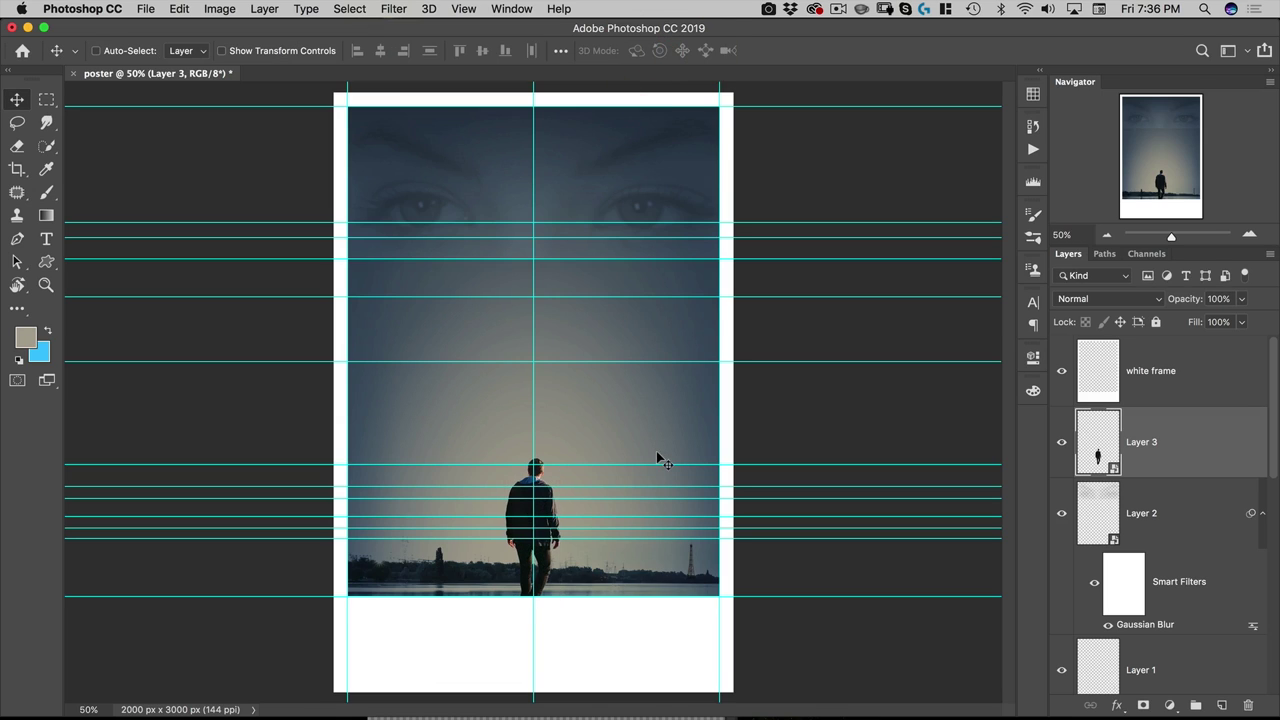
Reduce the standing man's saturation to -50 with a Hue/Saturation adjustment on his smart object.
click(216, 10)
mouse_move(232, 53)
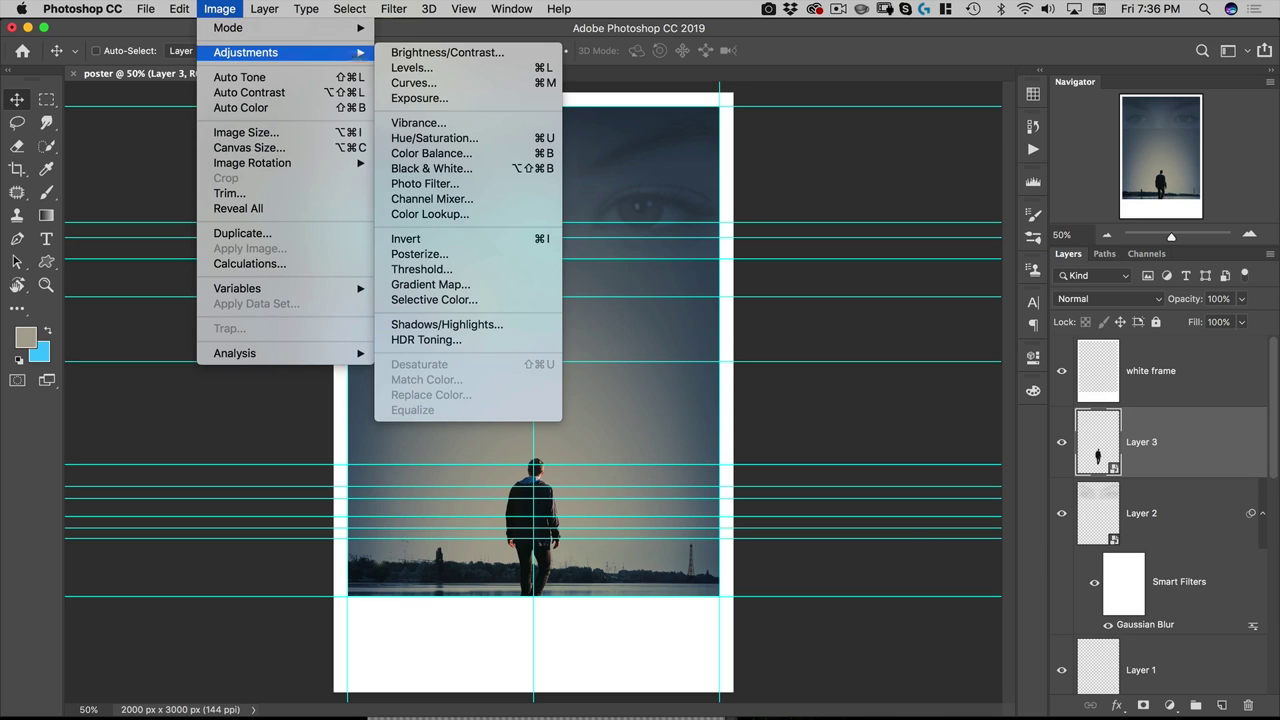
click(450, 138)
click(560, 302)
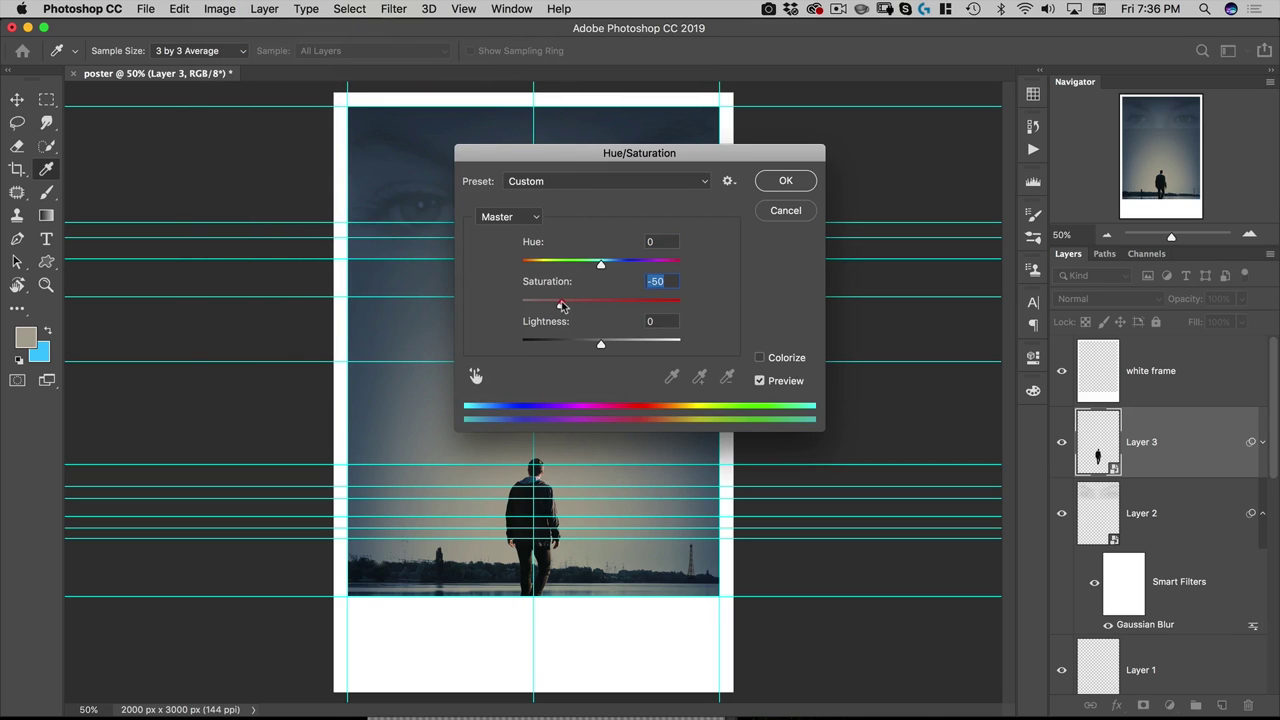
click(786, 182)
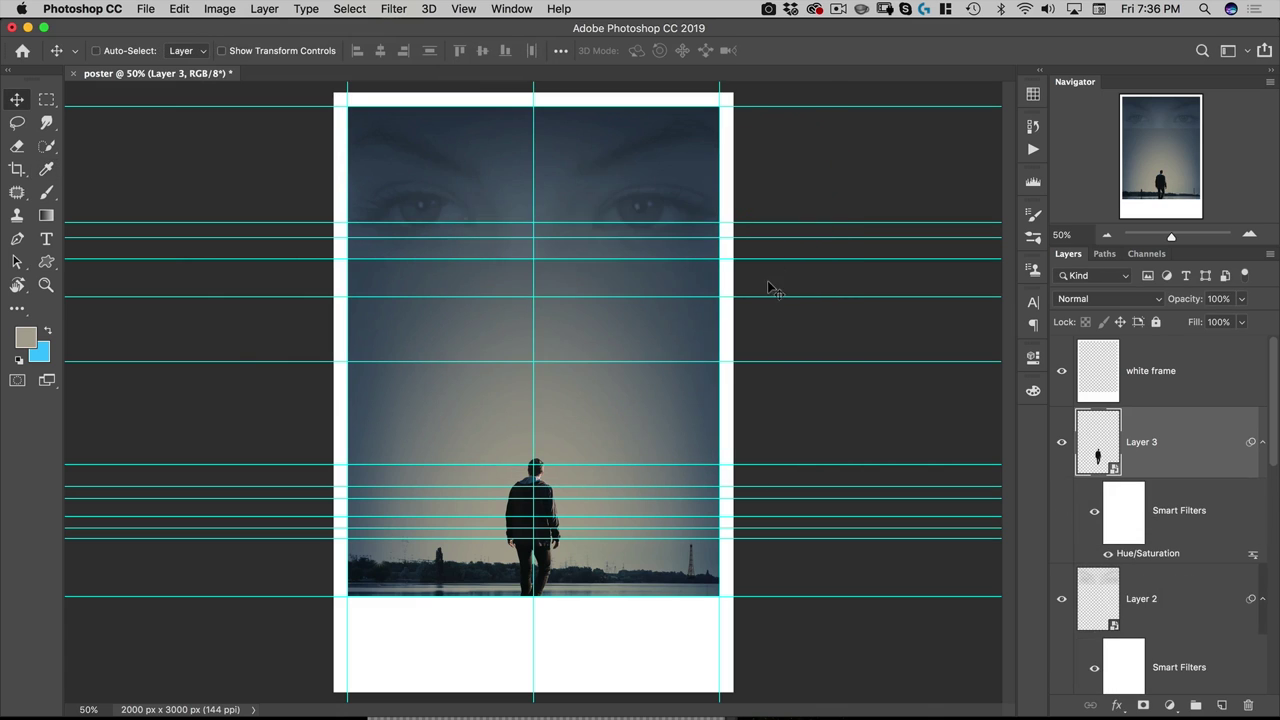
Add a Curves adjustment to the man, lowering the RGB highlight endpoint and raising the black endpoint's output to about 12.
click(227, 10)
mouse_move(348, 54)
click(398, 84)
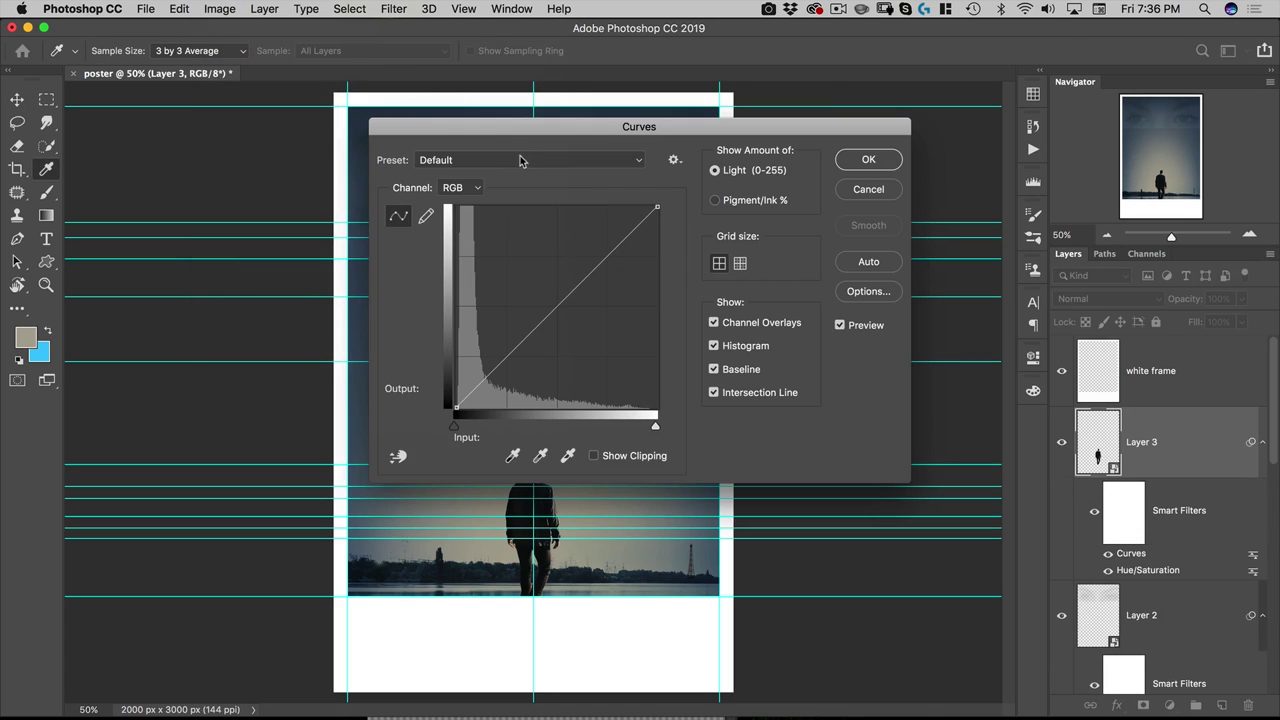
drag(528, 128, 760, 139)
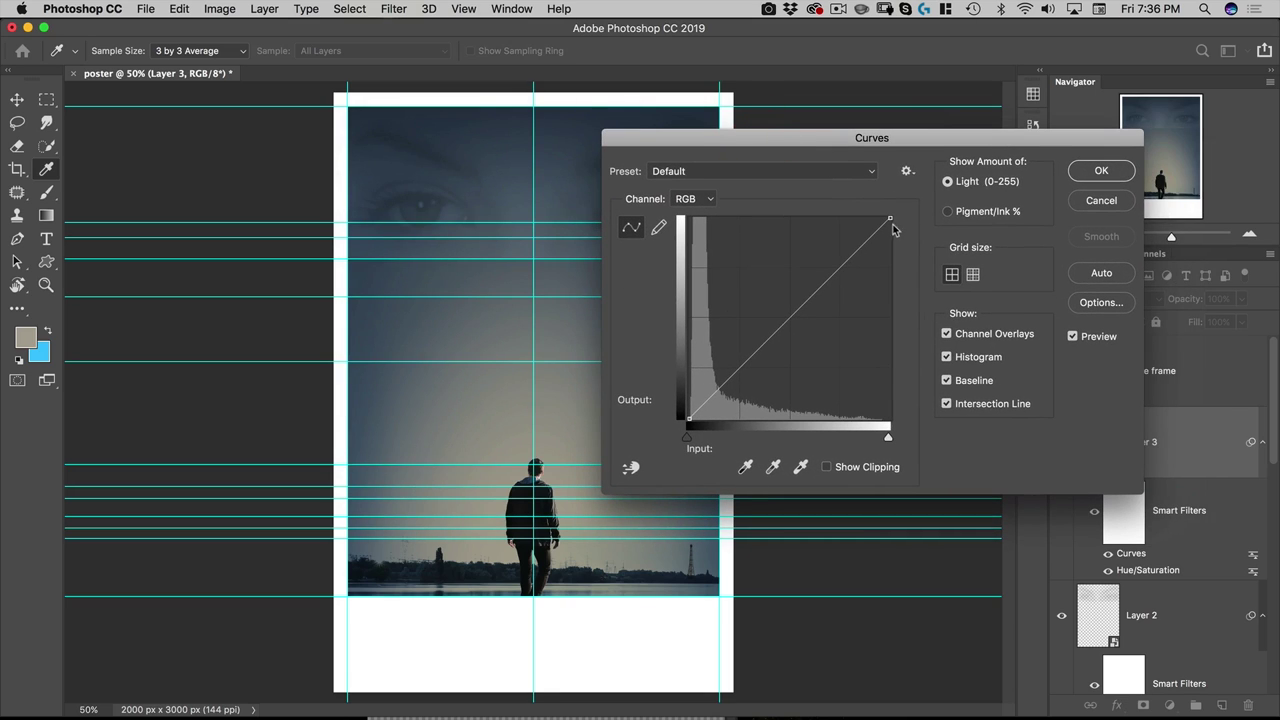
drag(890, 217, 903, 274)
drag(689, 423, 684, 409)
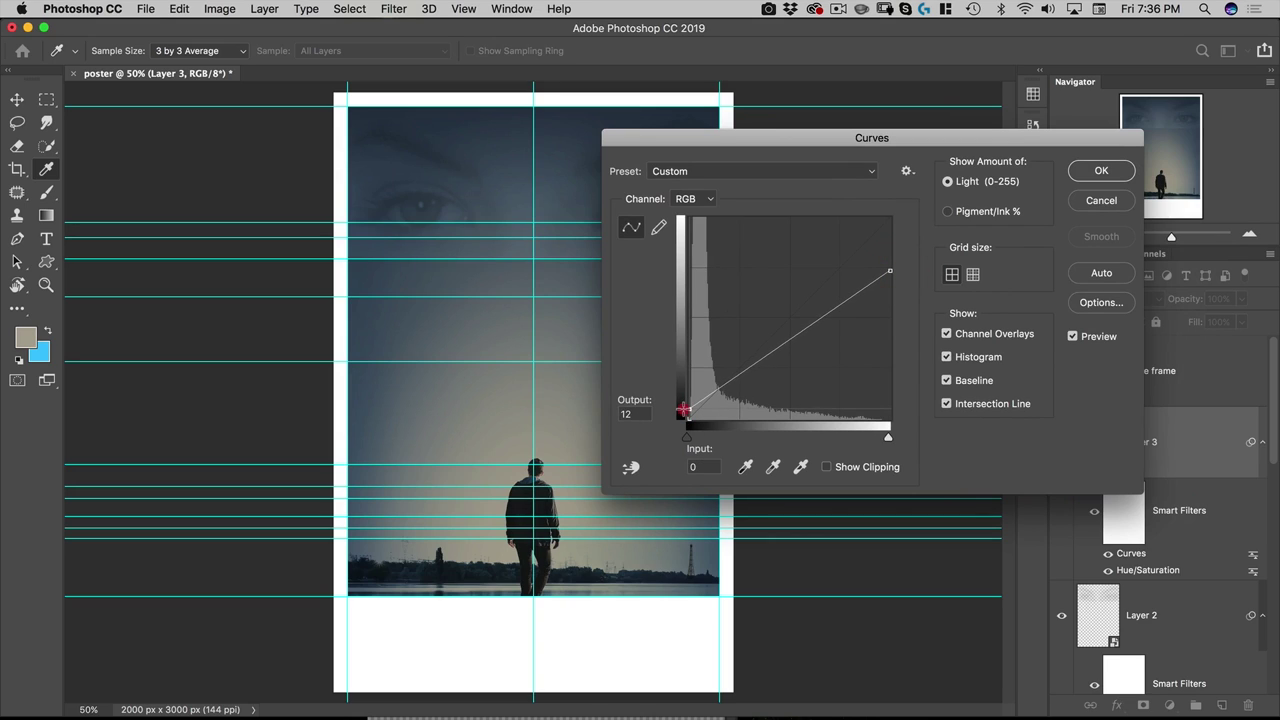
click(684, 410)
Raise the black endpoint of the man's Blue curve, lower its white endpoint's output to 203, and apply the Curves adjustment.
click(694, 198)
click(690, 246)
drag(689, 418, 684, 397)
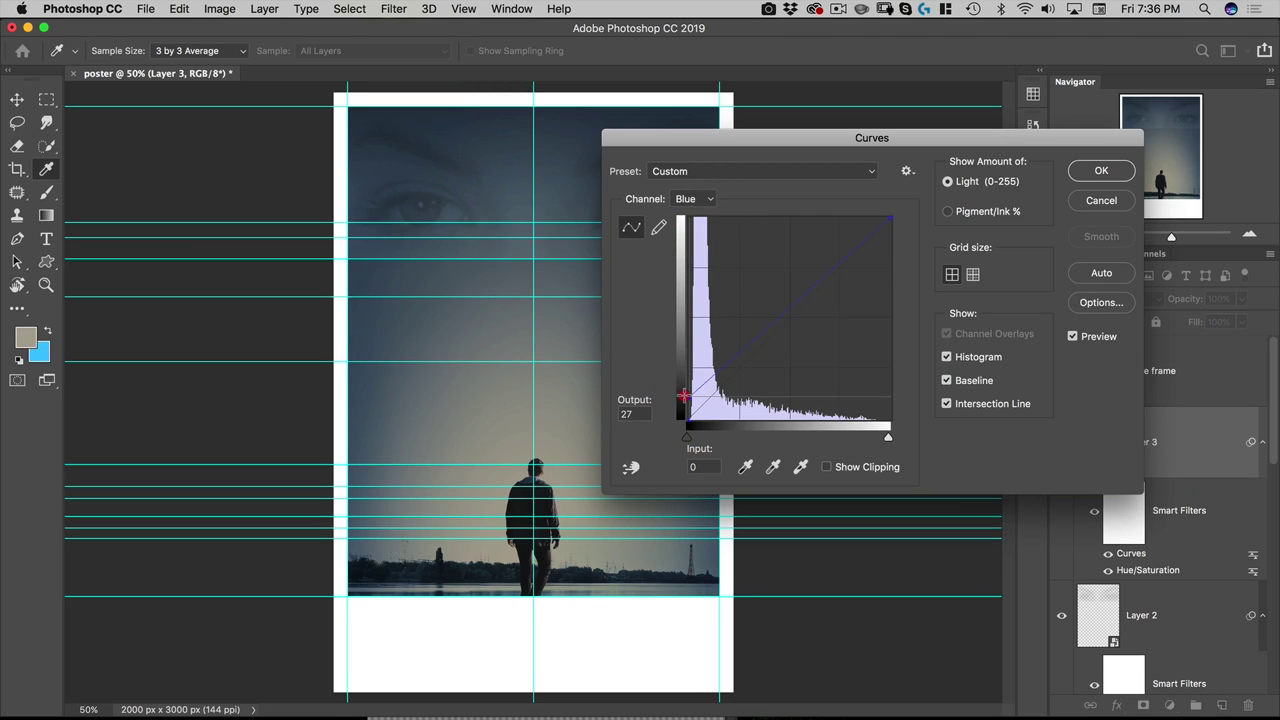
drag(891, 217, 897, 259)
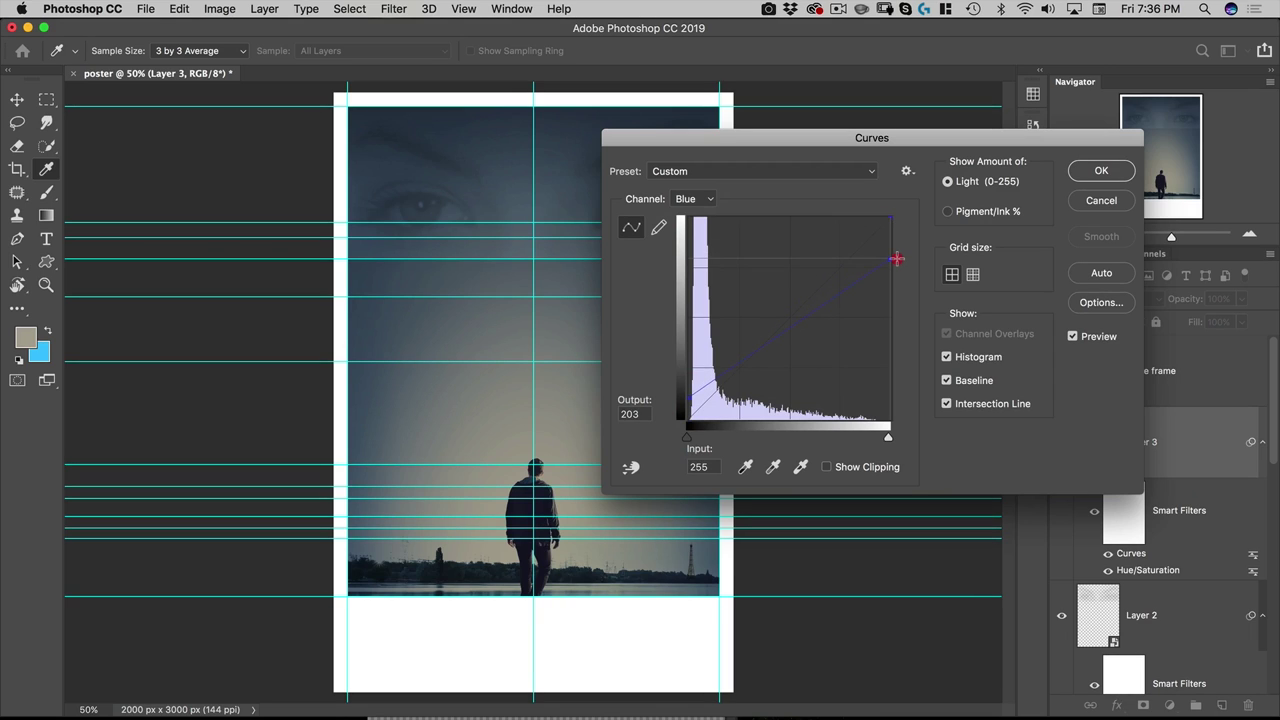
click(688, 396)
click(688, 390)
click(1102, 172)
key(v)
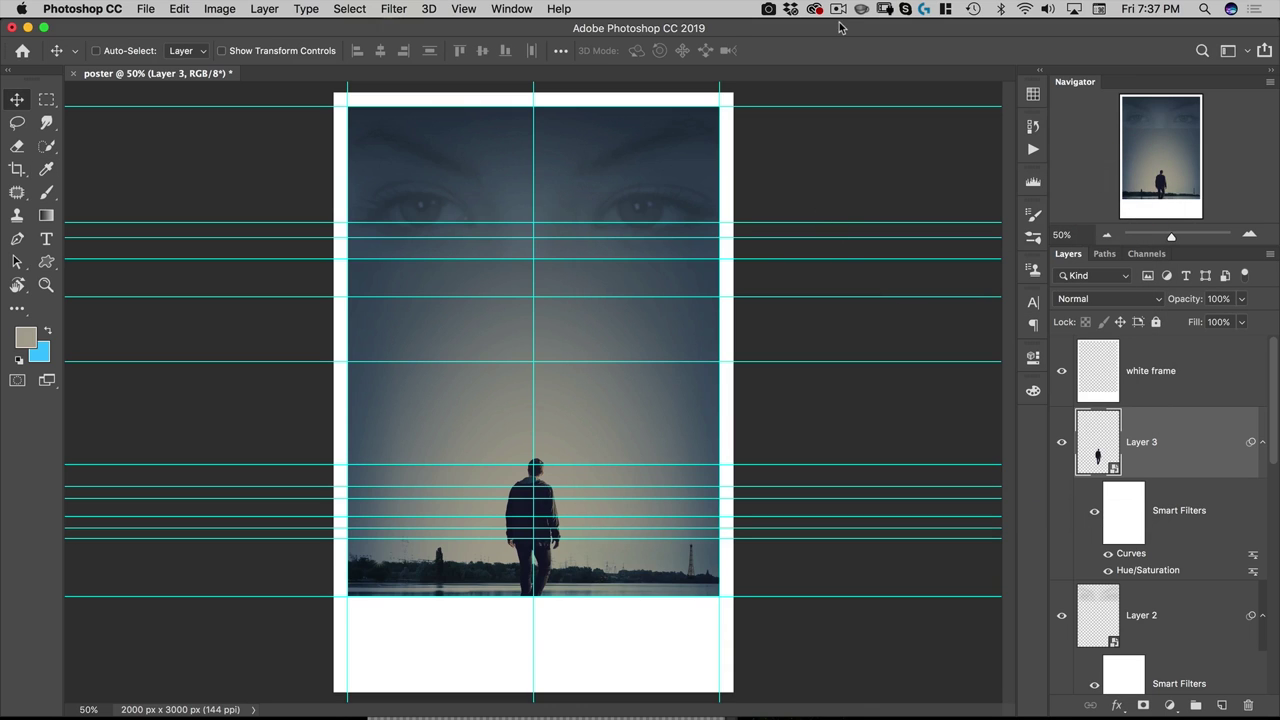
Open cloud.dng from the assets folder in Camera Raw and switch its treatment to Black & White.
click(147, 11)
click(165, 42)
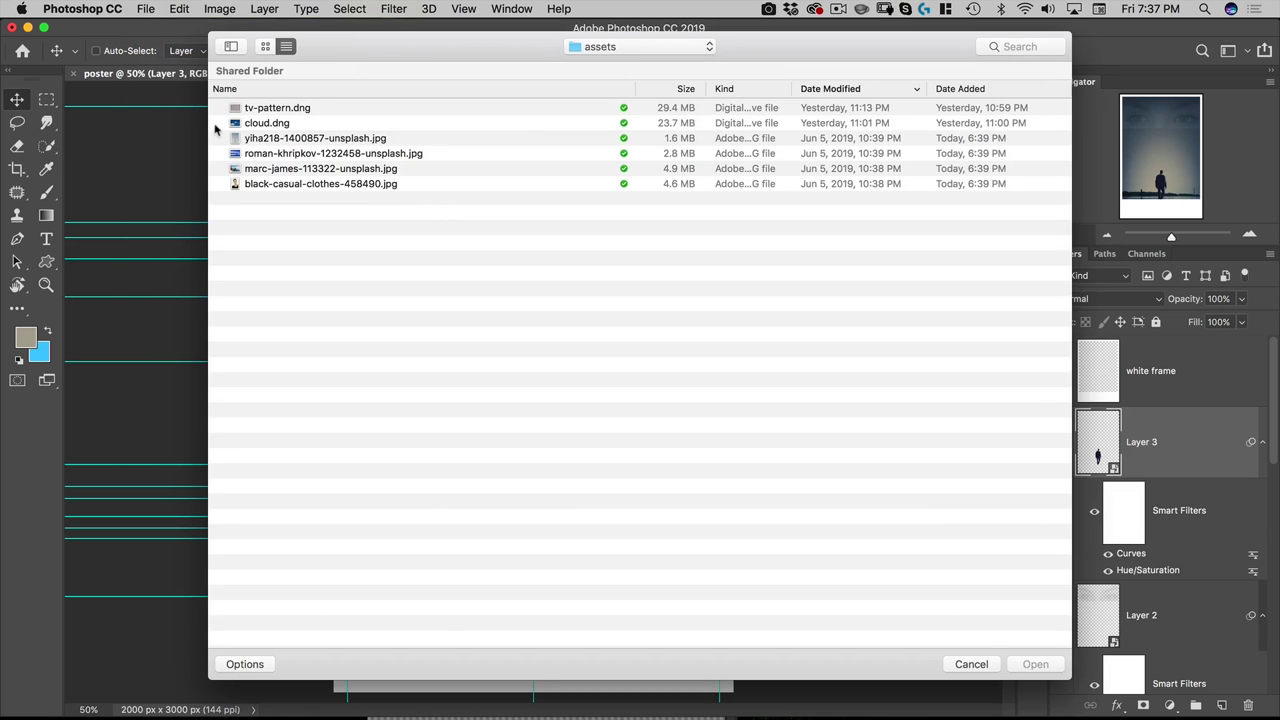
click(243, 122)
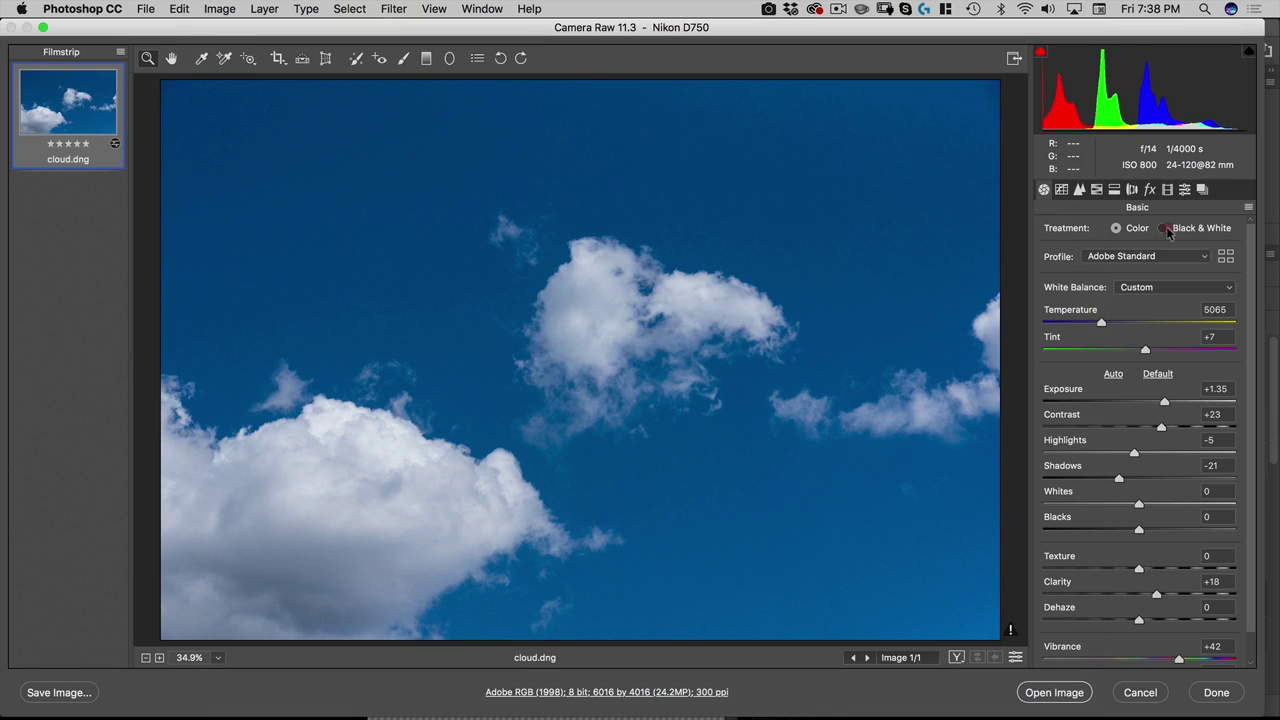
click(1166, 229)
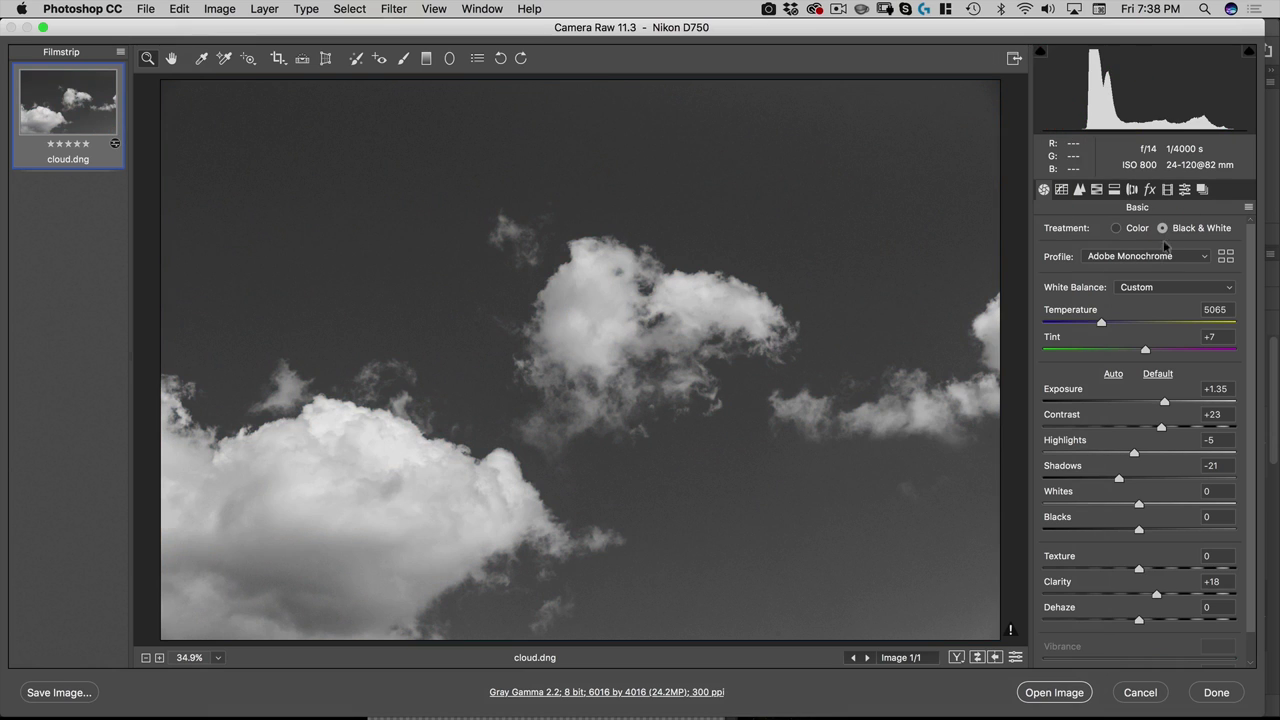
Darken the sky in the black and white mix with Blues at -61 and Aquas at -37, and open the image.
scroll(1160, 316, down, 1)
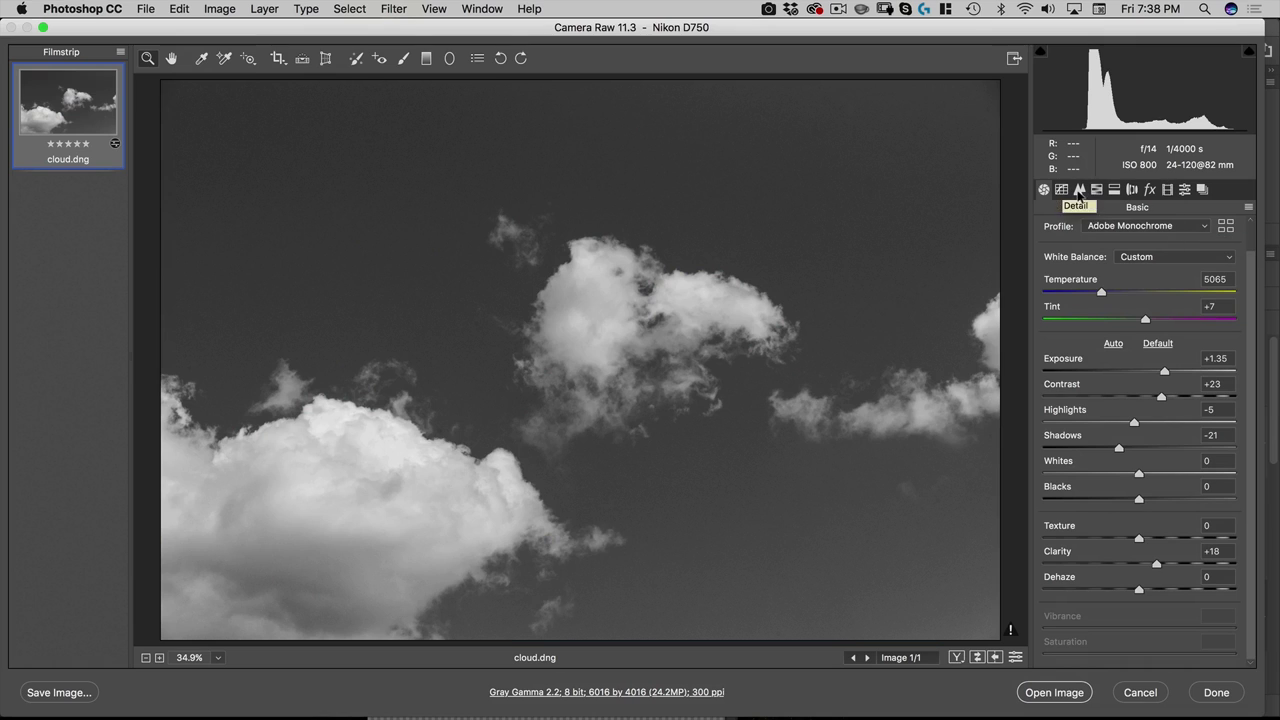
click(1080, 190)
click(1096, 189)
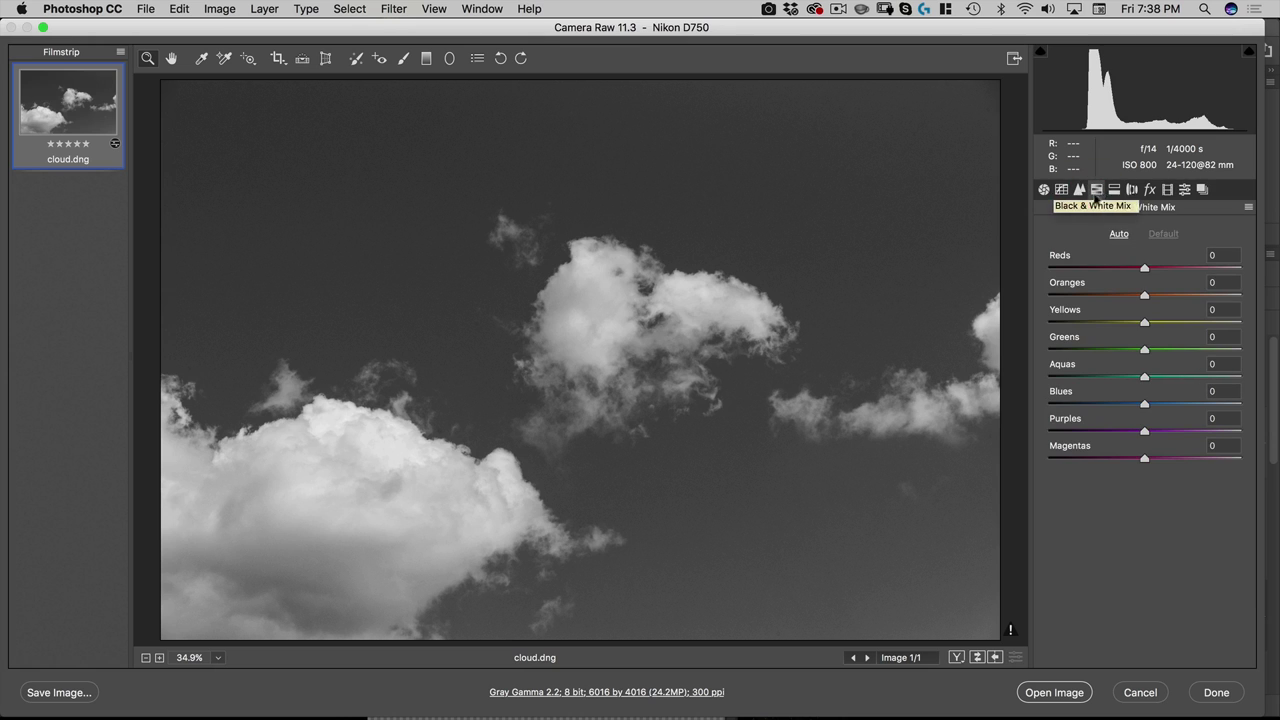
drag(1144, 404, 1109, 380)
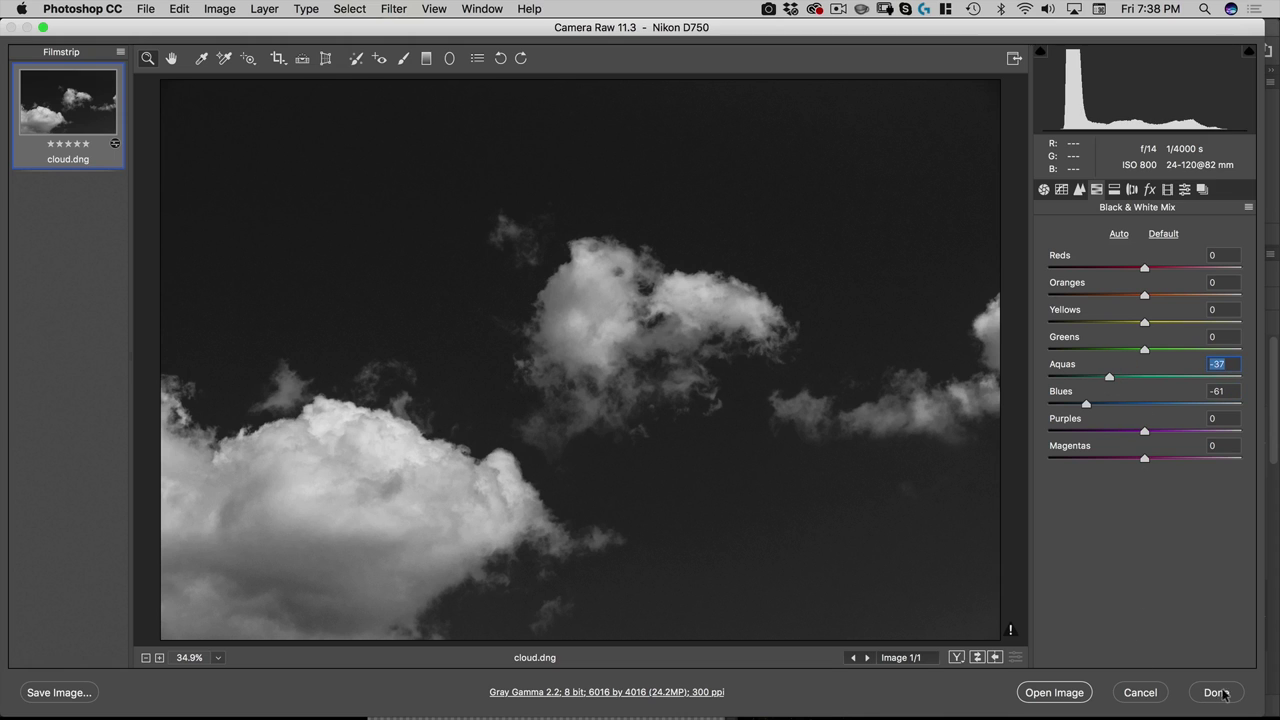
click(1040, 692)
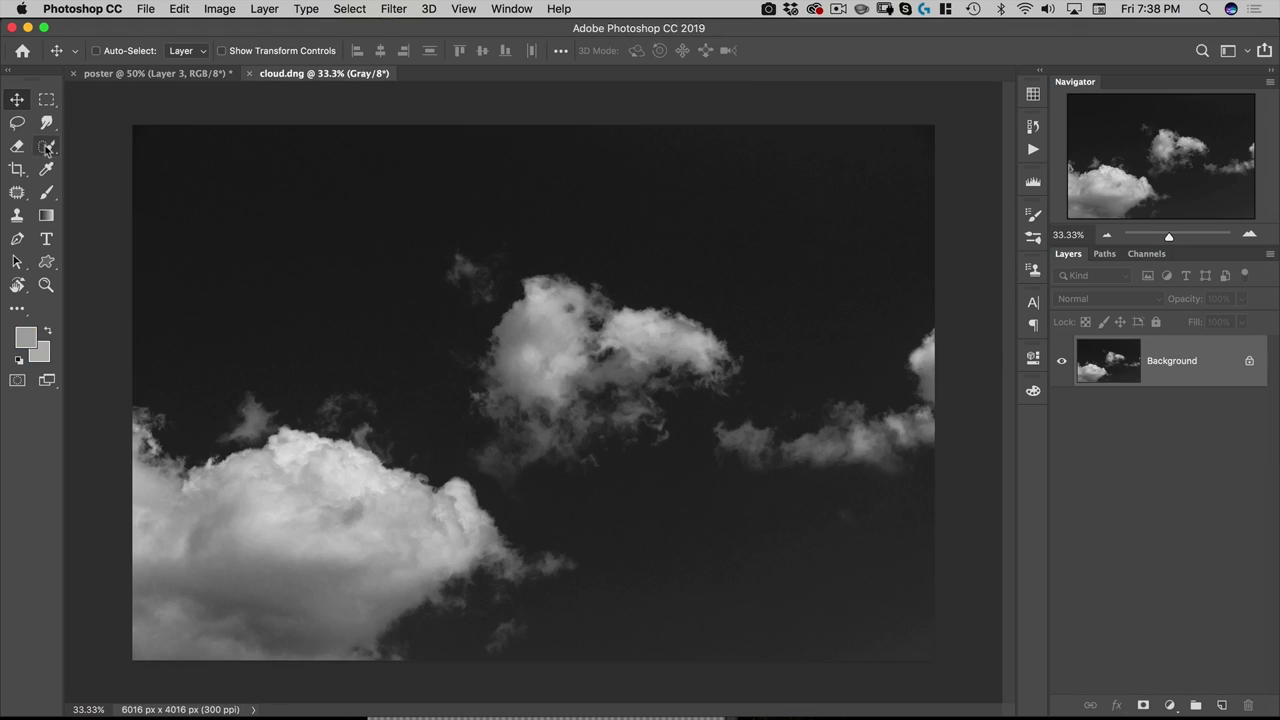
Lasso loosely around the central cloud, copy the selection, and close the cloud document.
click(17, 122)
mouse_move(452, 219)
mouse_down()
mouse_move(413, 255)
mouse_move(429, 388)
mouse_move(450, 452)
mouse_move(499, 512)
mouse_move(593, 525)
mouse_move(631, 507)
mouse_move(691, 427)
mouse_move(745, 408)
mouse_move(771, 378)
mouse_move(753, 320)
mouse_move(595, 224)
mouse_move(470, 218)
mouse_up()
key(super+c)
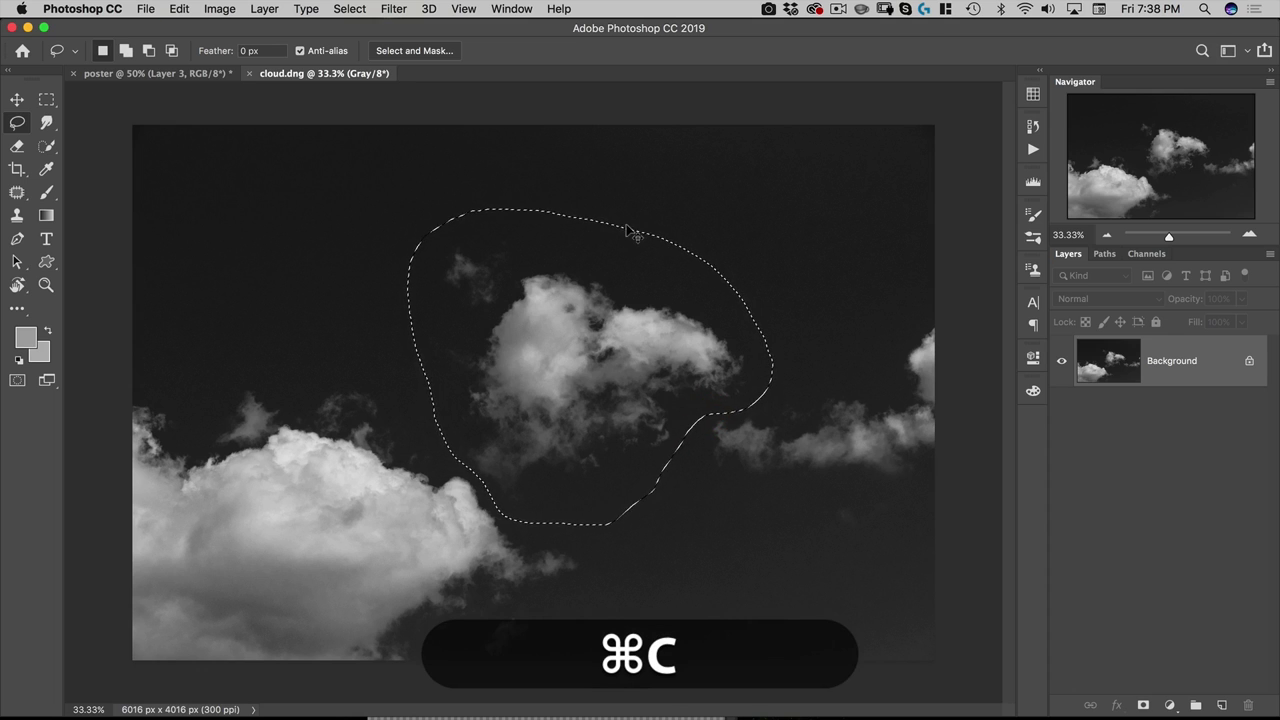
click(249, 73)
click(584, 263)
Paste the cloud into the poster above the man layer and move it over the upper part of the picture.
key(super+v)
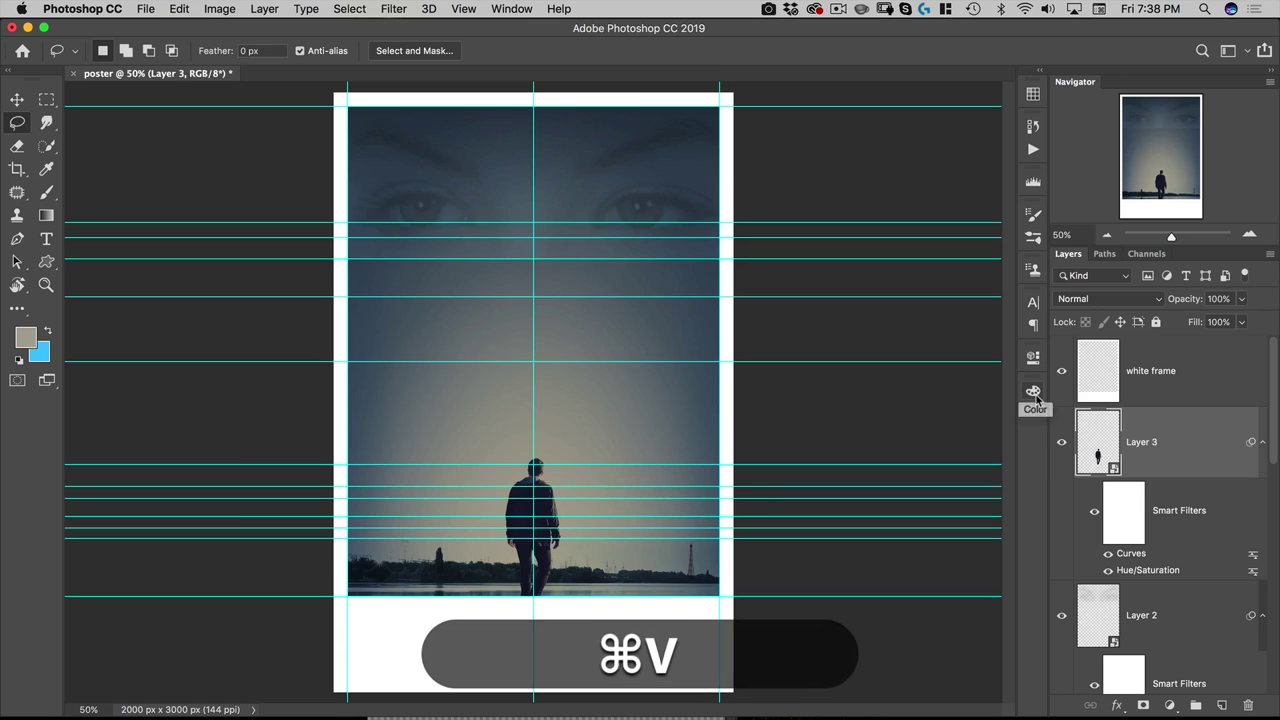
key(v)
drag(640, 362, 606, 300)
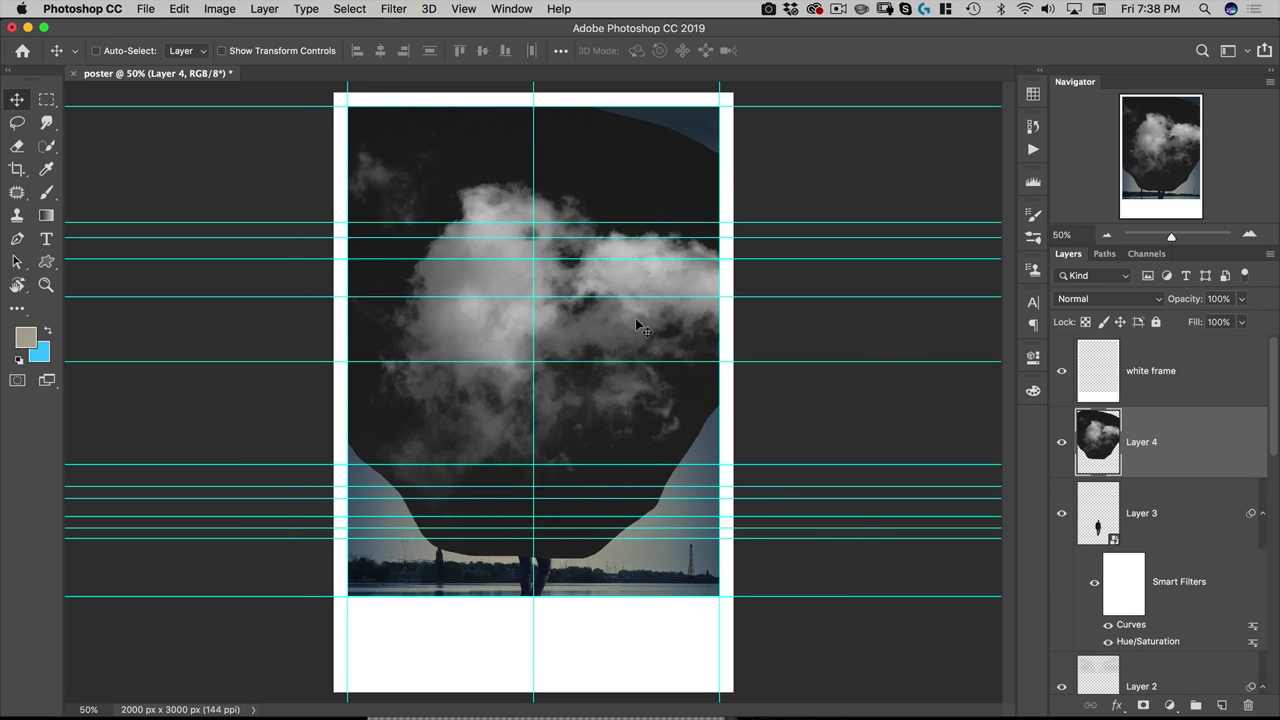
Start a free transform on the cloud, flip it horizontally, and rotate it to an angle of -160.49°.
key(super+t)
right_click(619, 183)
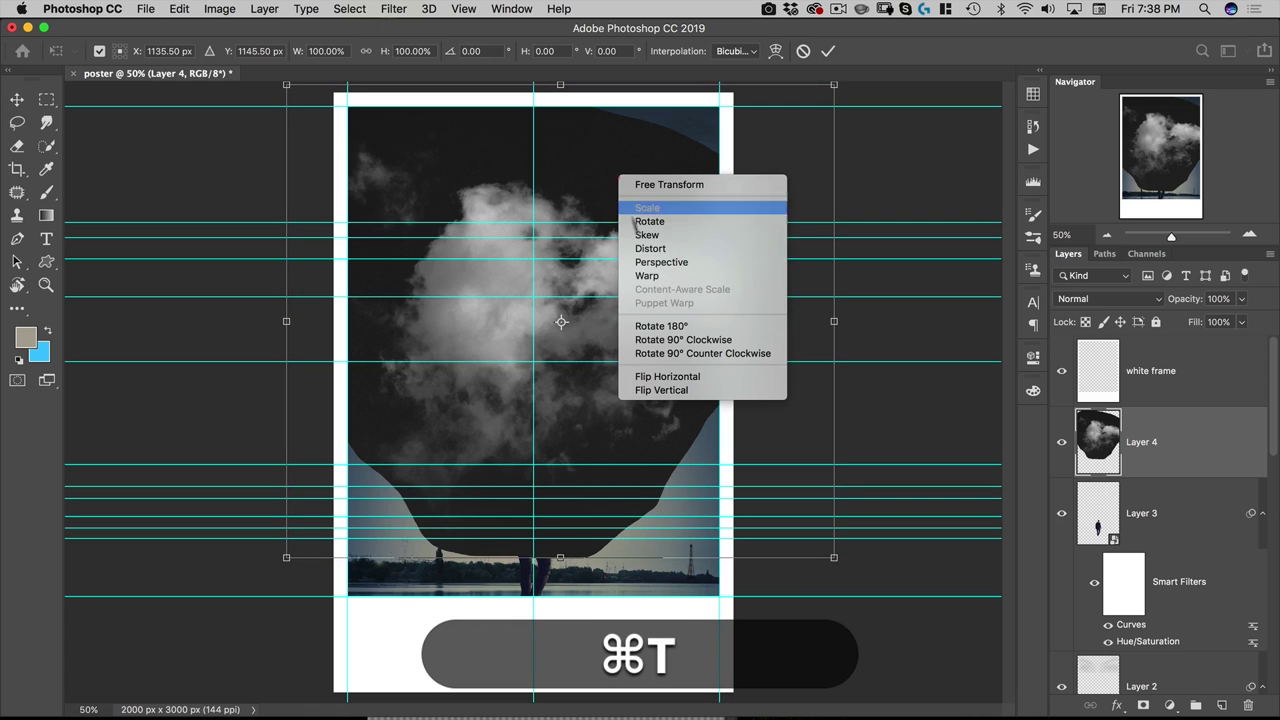
click(659, 374)
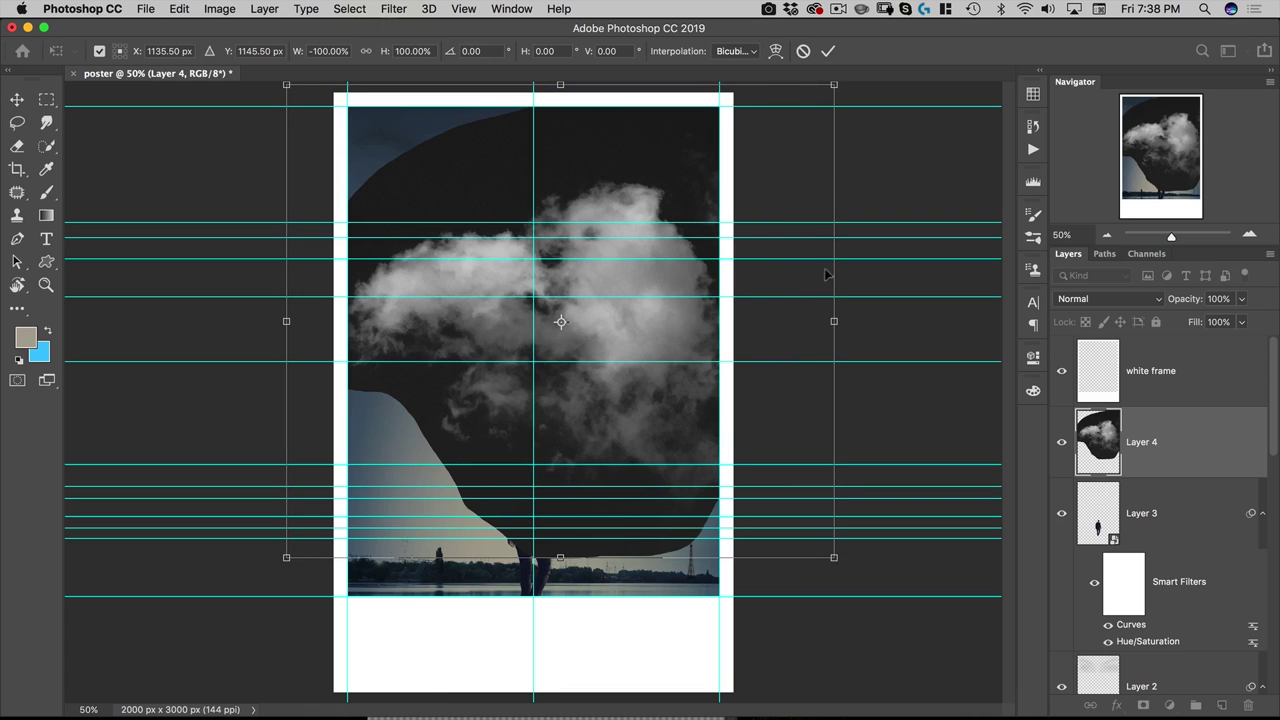
drag(855, 213, 330, 316)
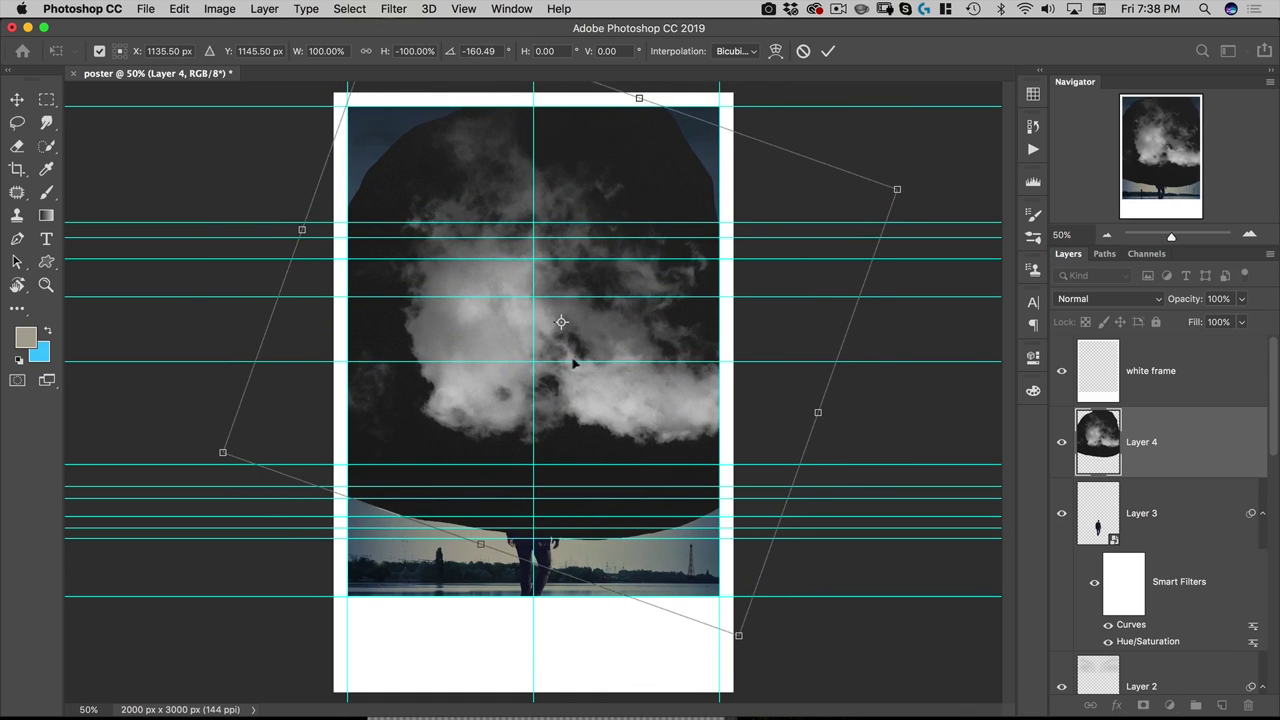
Scale the cloud proportionally to 61.34% and place it above the man's head.
drag(742, 634, 675, 505)
drag(679, 431, 603, 393)
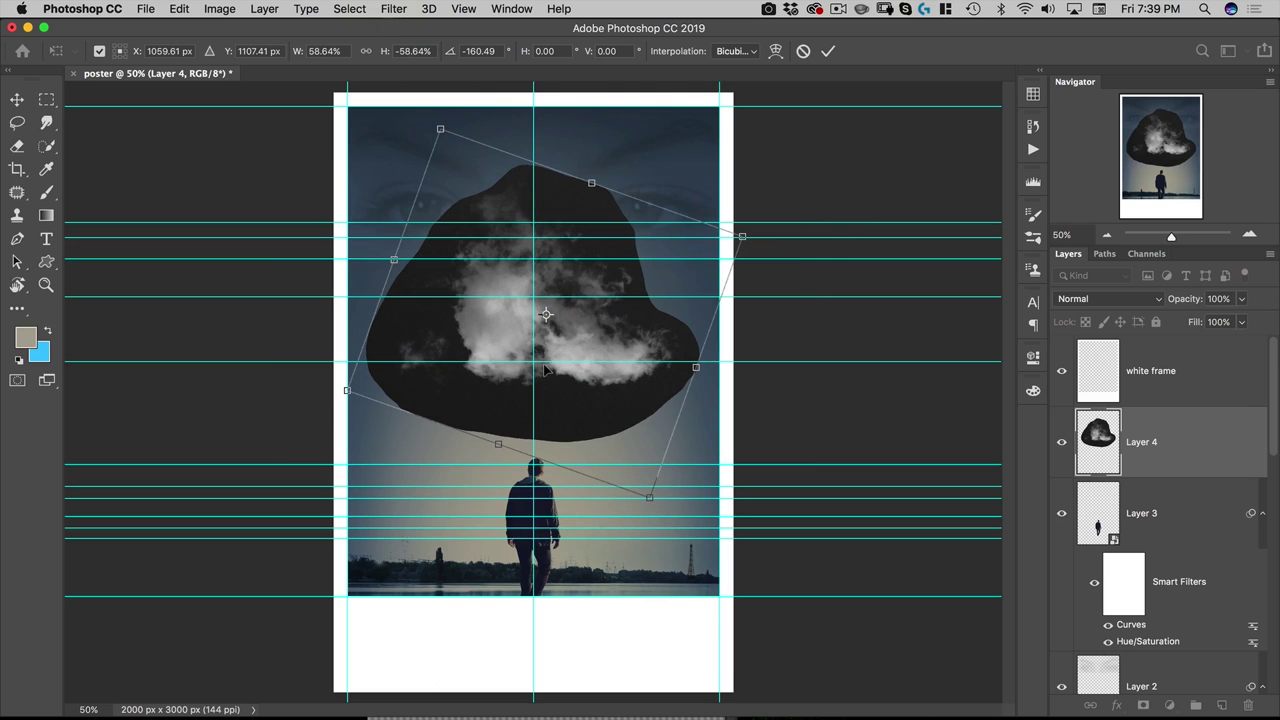
drag(345, 389, 330, 401)
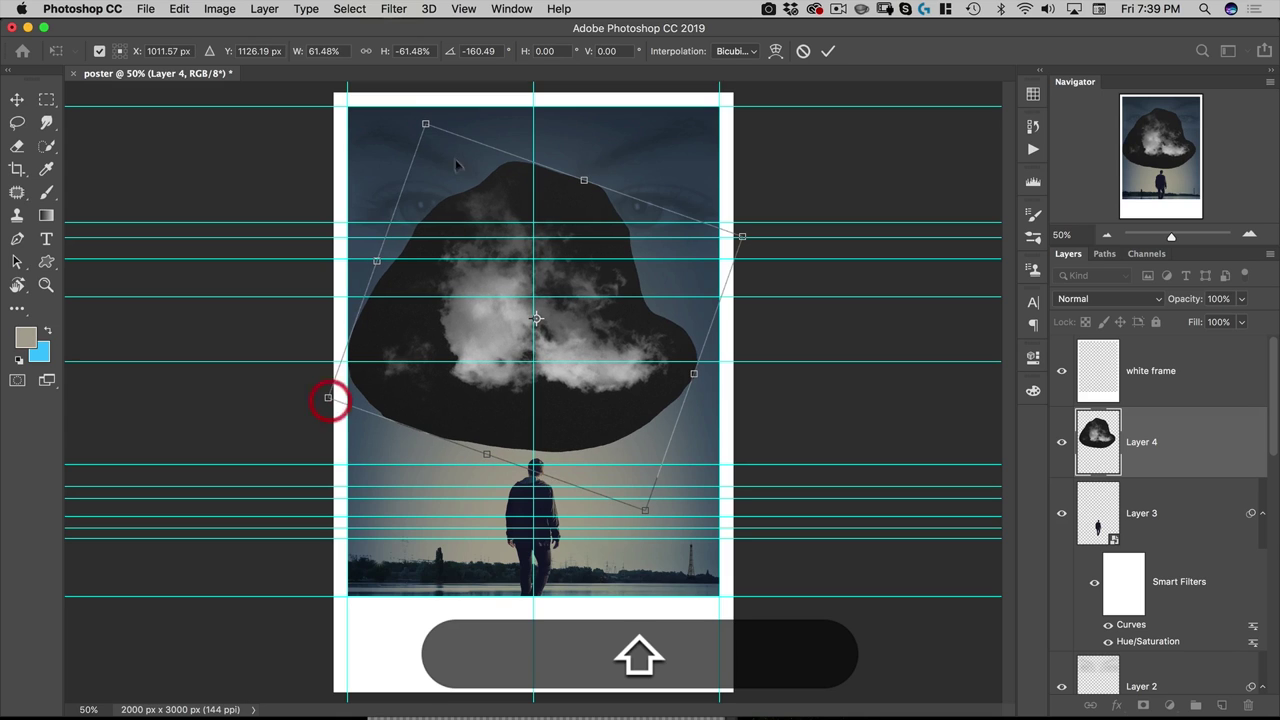
drag(423, 121, 426, 125)
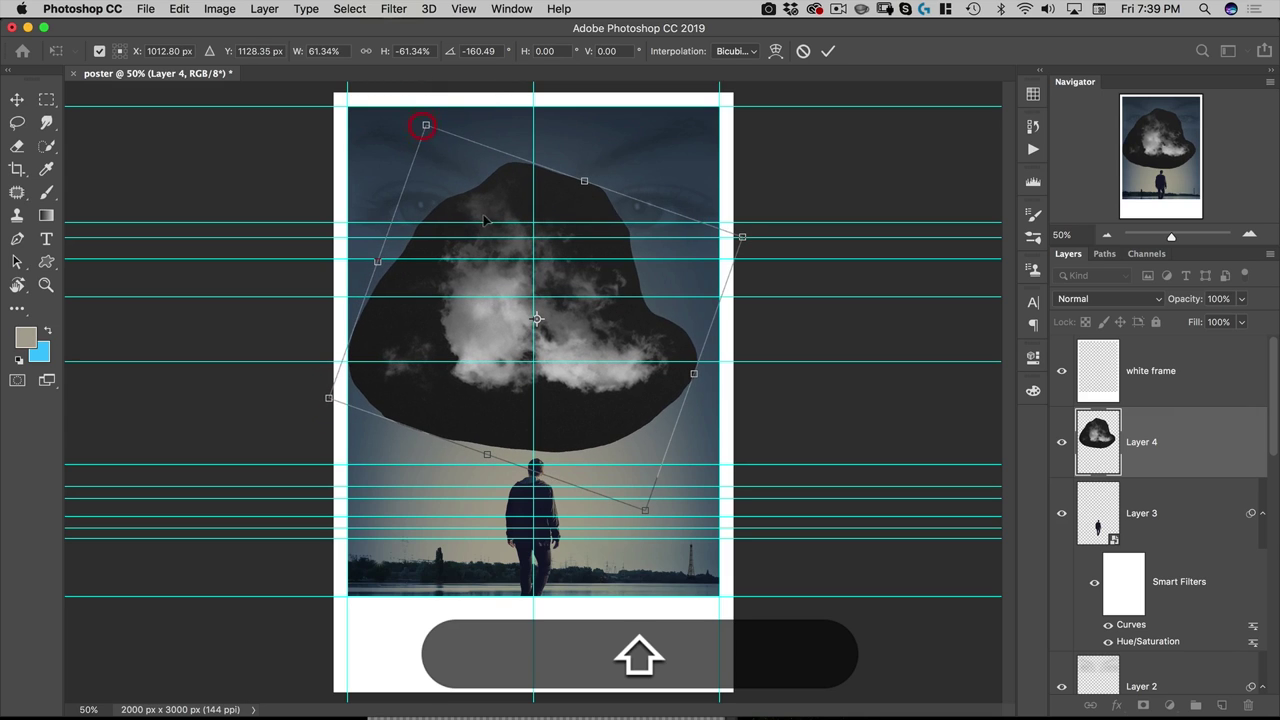
Nudge the cloud to X 1006.80 px, Y 1092.35 px, enlarge it from its centre to 63.02%, and apply the transform.
key(shift+Right)
key(shift+Right)
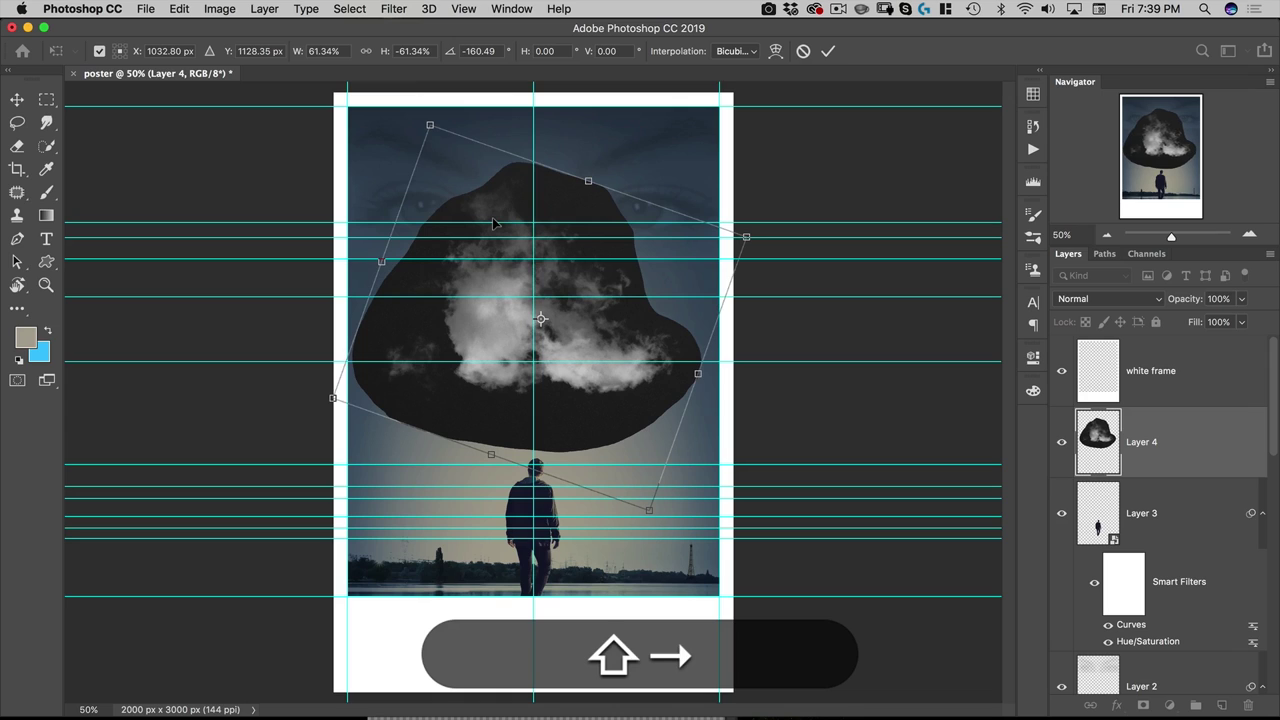
key(shift+Left)
key(Left)
key(Left)
key(Left)
key(Left)
key(Left)
key(Left)
key(Left)
key(Left)
key(Up)
key(Up)
key(Up)
key(Up)
key(Up)
key(Up)
key(Up)
key(Up)
key(Up)
key(Up)
key(Left)
key(Left)
key(Left)
key(Left)
key(Up)
key(Up)
key(Up)
key(Up)
key(Up)
key(Up)
key(Up)
key(Up)
key(Up)
key(Up)
key(Up)
key(Up)
key(Up)
key(Up)
key(Up)
key(Up)
key(Up)
key(Up)
key(Up)
key(Up)
key(Up)
key(Up)
key(Up)
key(Up)
key(Up)
key(Up)
key(Left)
key(Left)
key(Left)
key(Left)
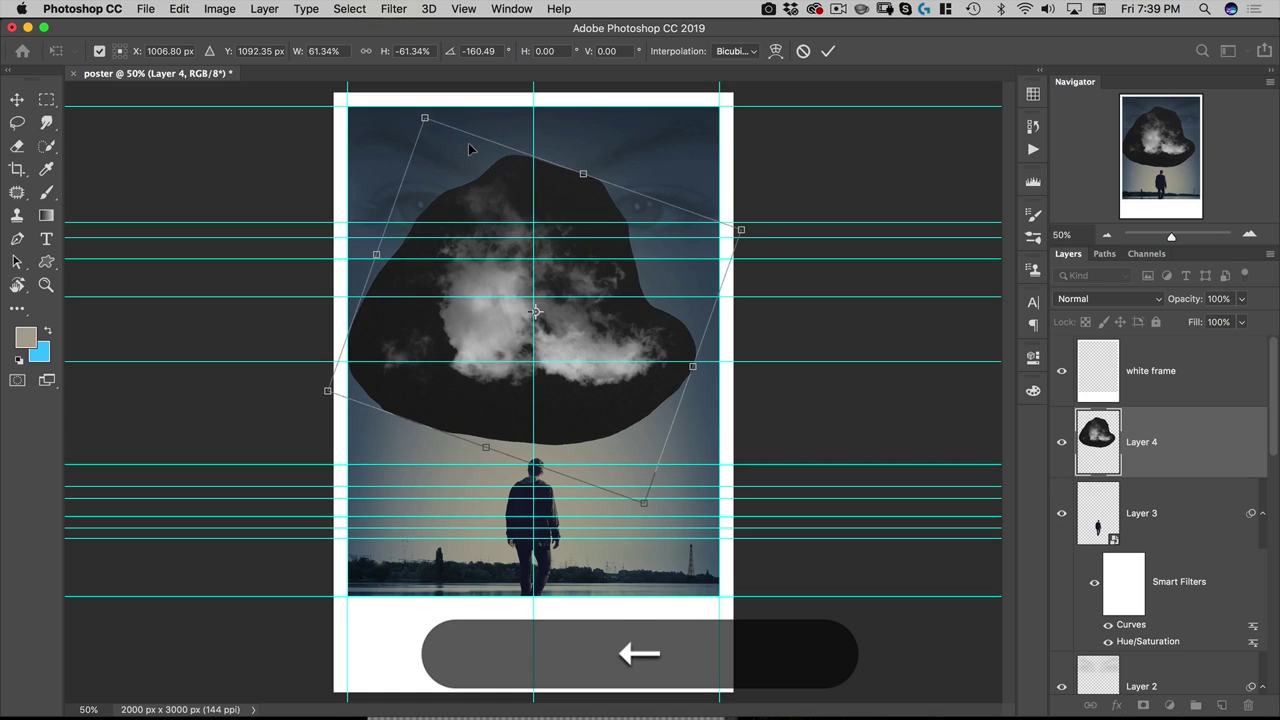
drag(327, 390, 319, 390)
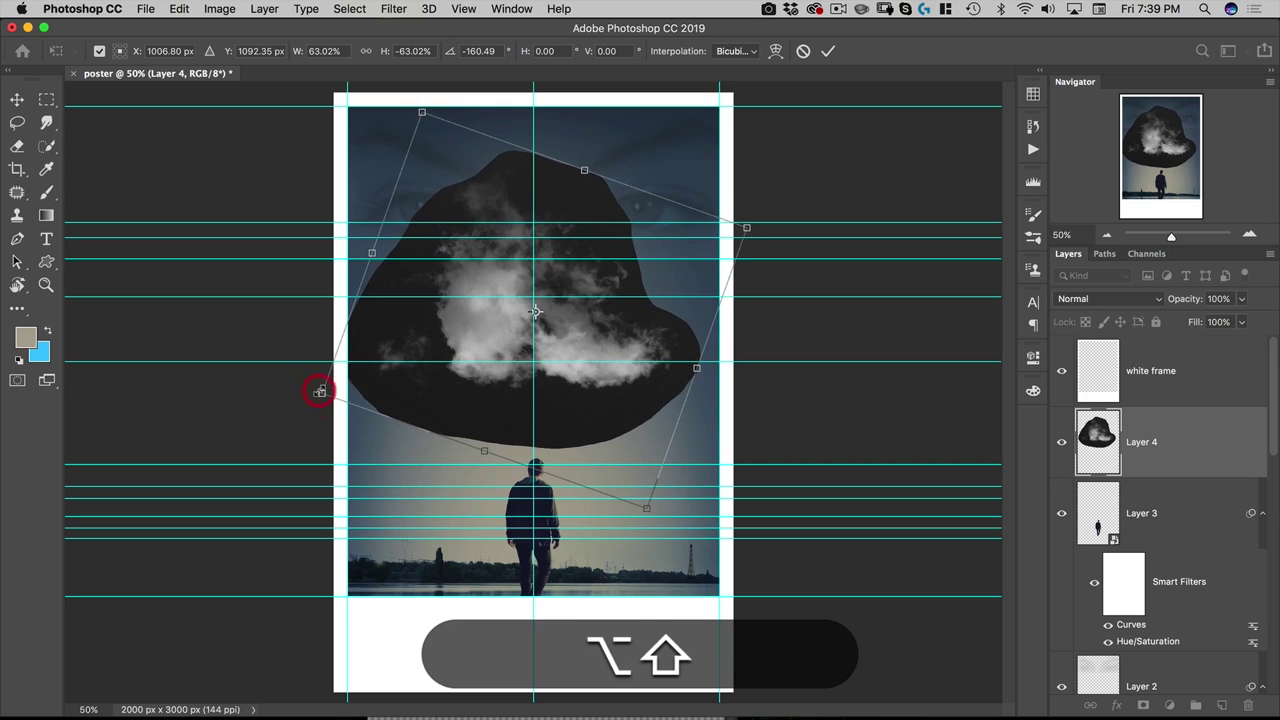
click(826, 52)
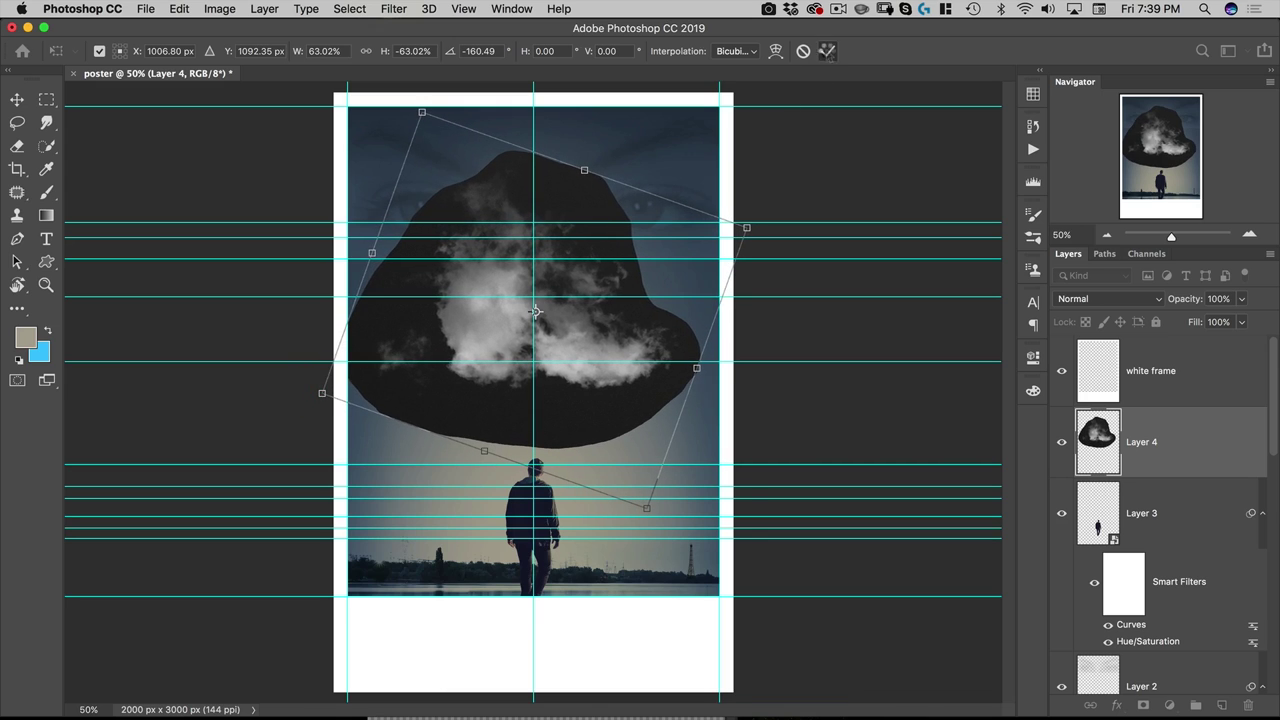
Try the Screen blending mode on the cloud layer, and return the layer to Normal.
click(1100, 299)
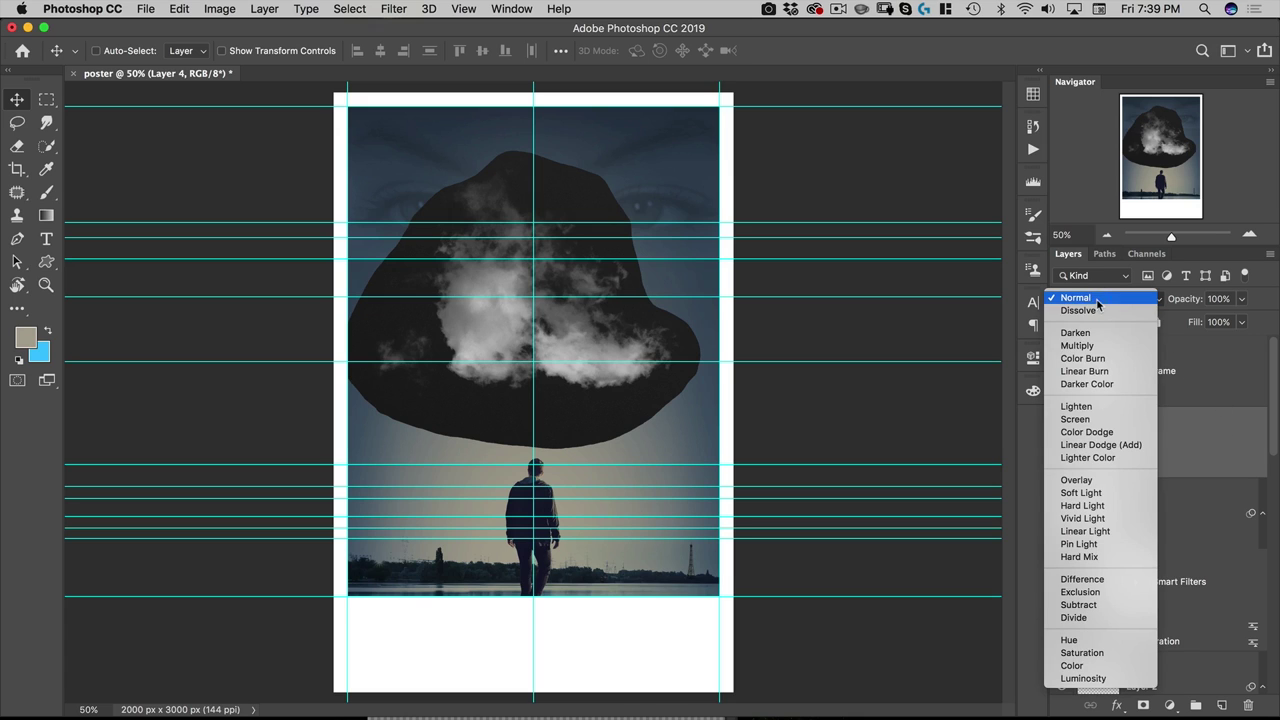
click(1076, 419)
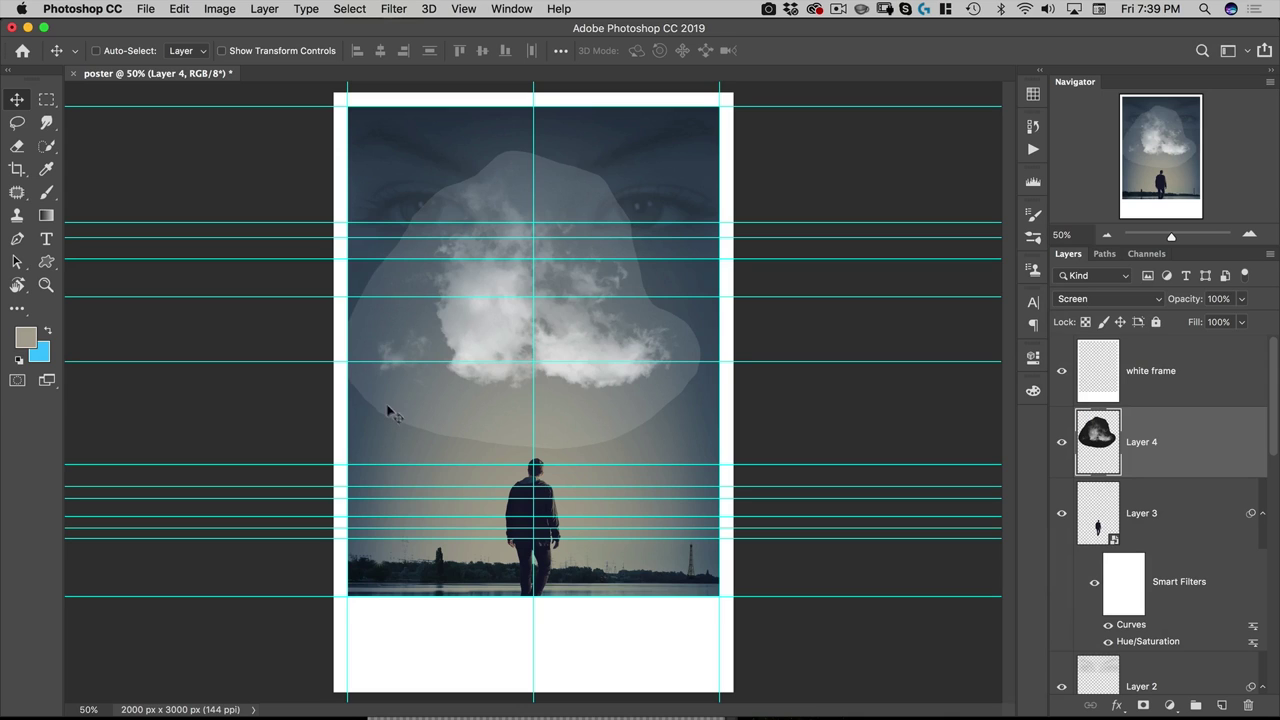
right_click(1193, 461)
click(1219, 448)
click(1108, 298)
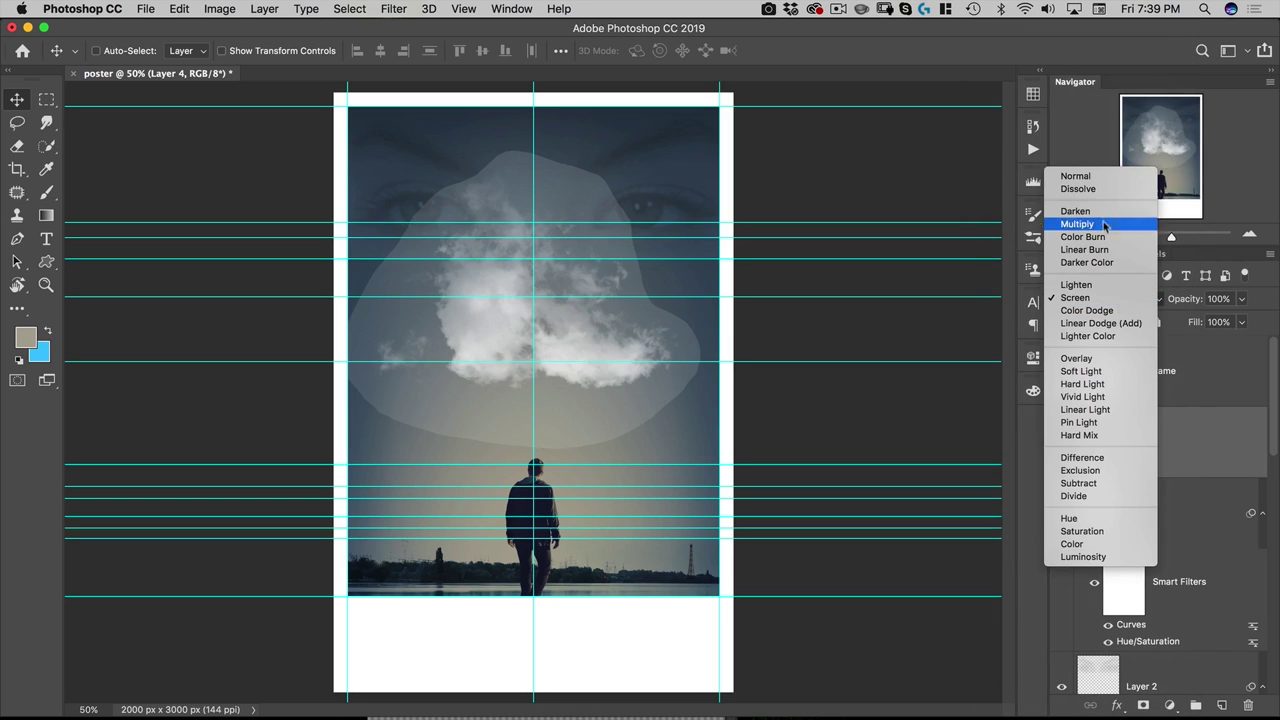
click(1100, 176)
Convert the cloud layer to a smart object and set its blending mode to Screen.
right_click(1193, 436)
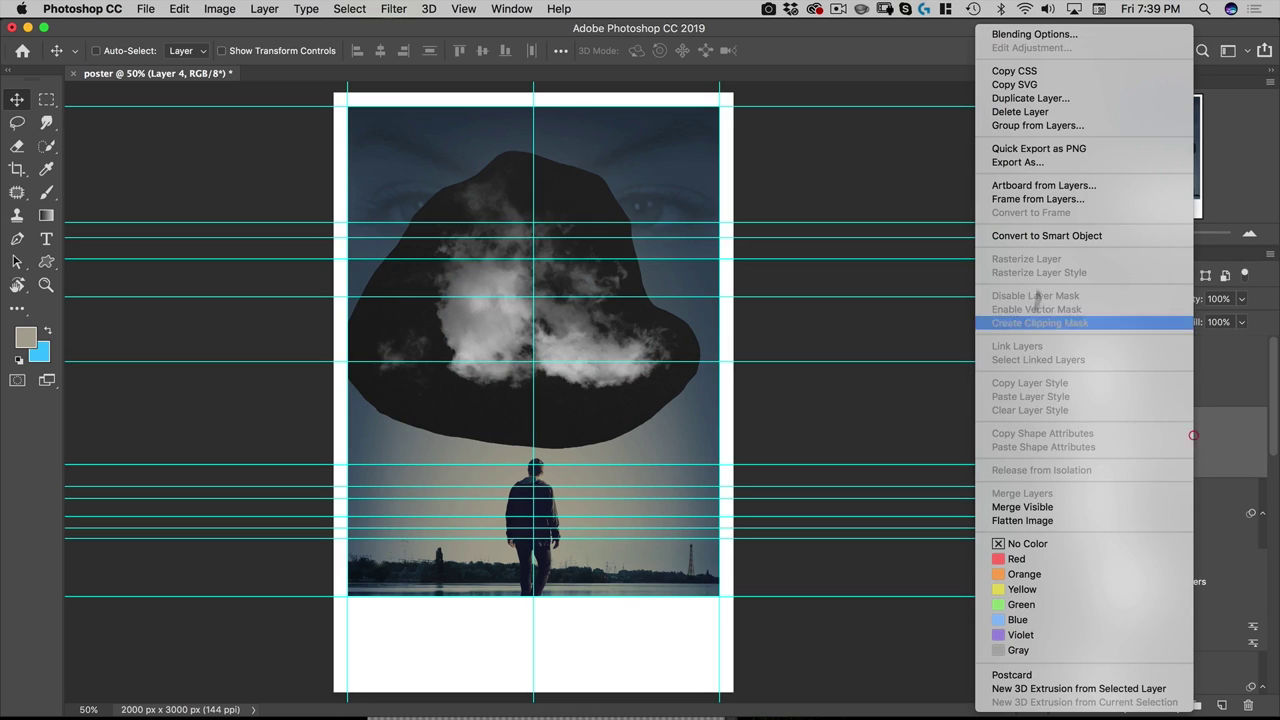
click(1040, 235)
click(1080, 298)
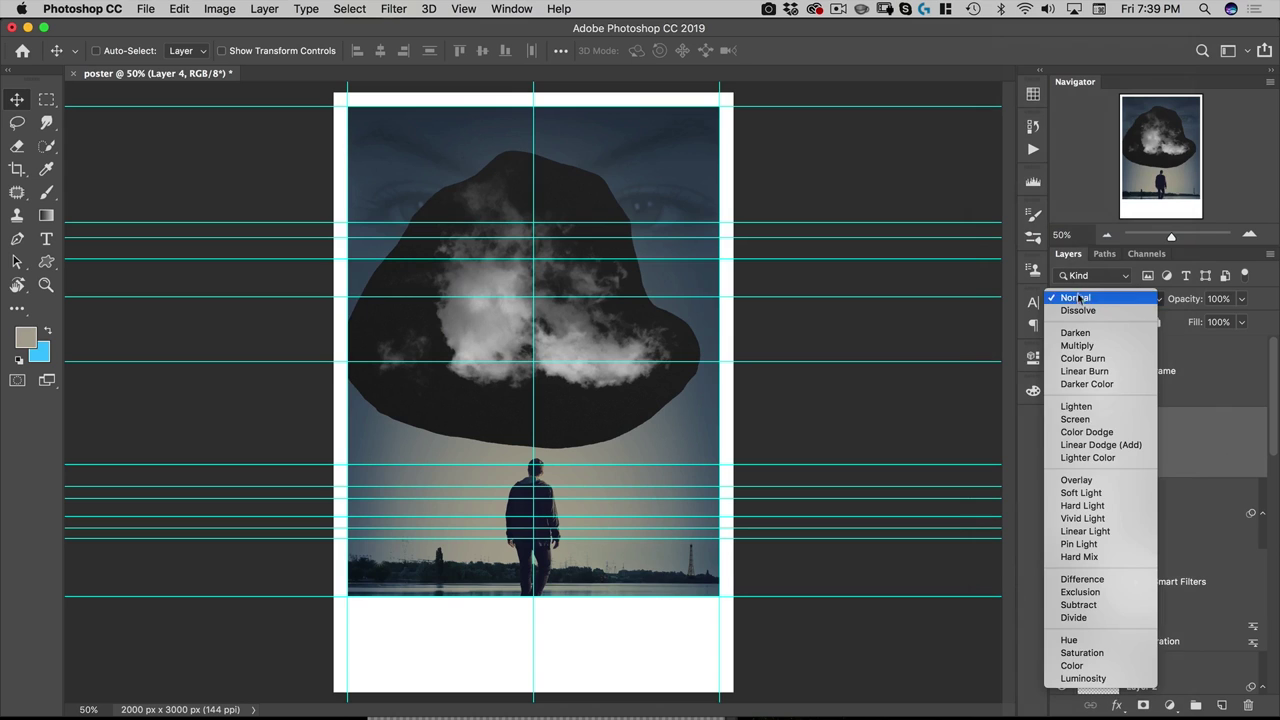
click(1075, 419)
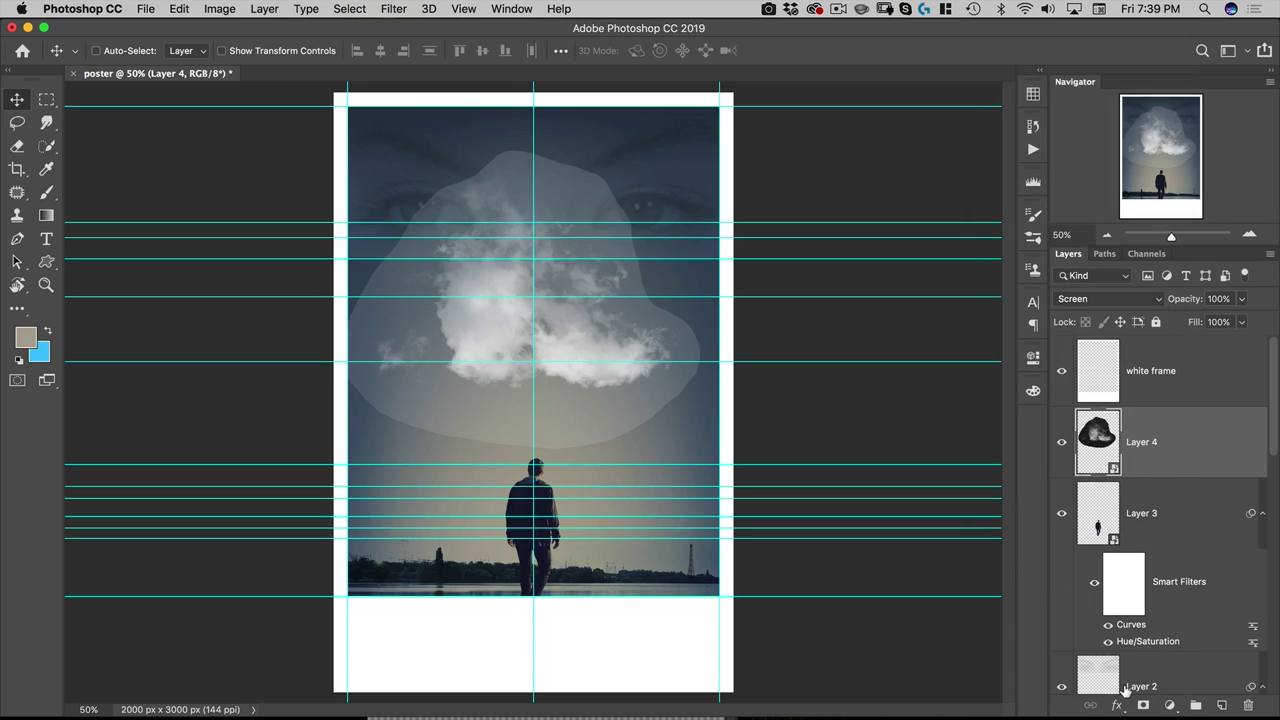
Apply Curves to the cloud layer, moving the black point to input 33 to hide its grey background.
key(super+m)
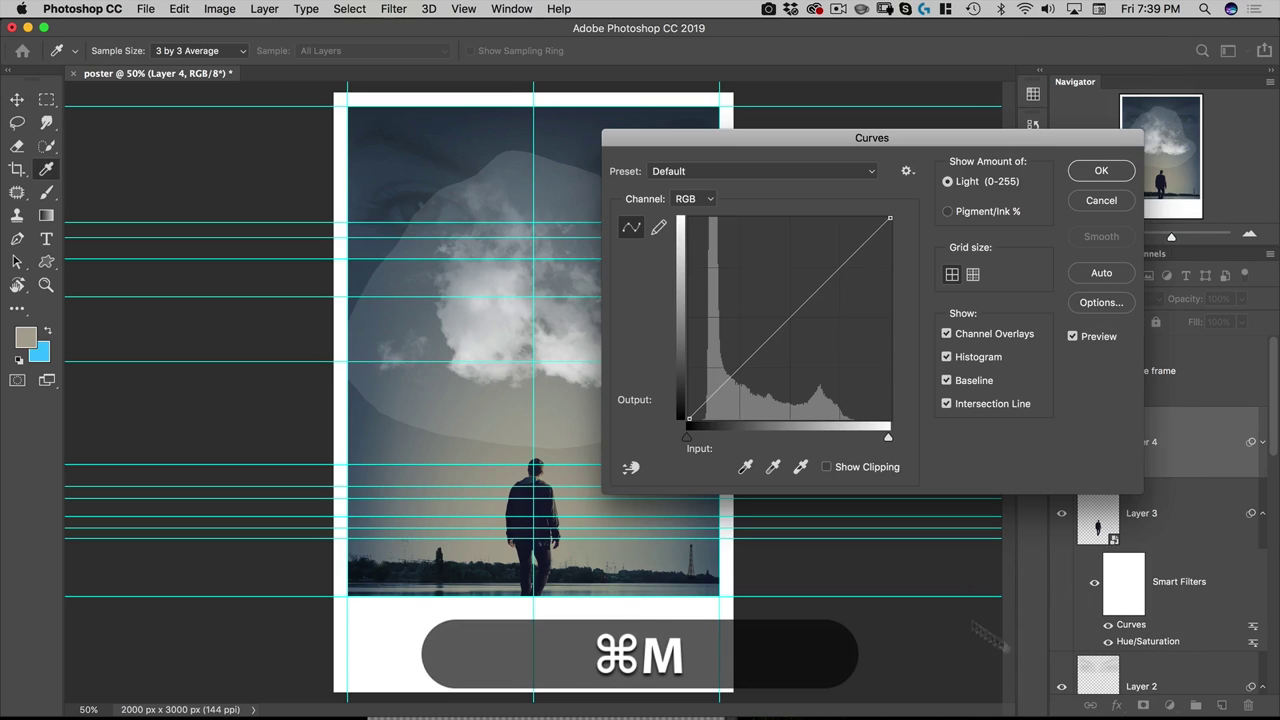
drag(705, 133, 814, 202)
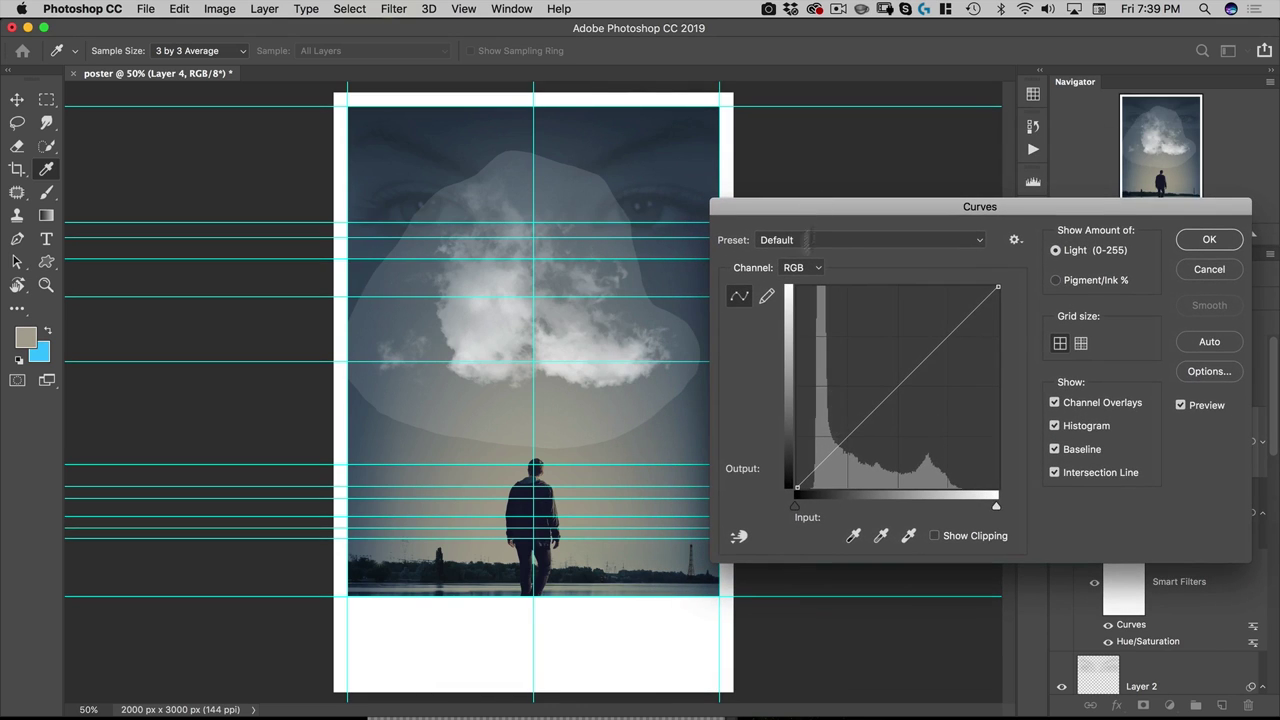
drag(797, 505, 820, 508)
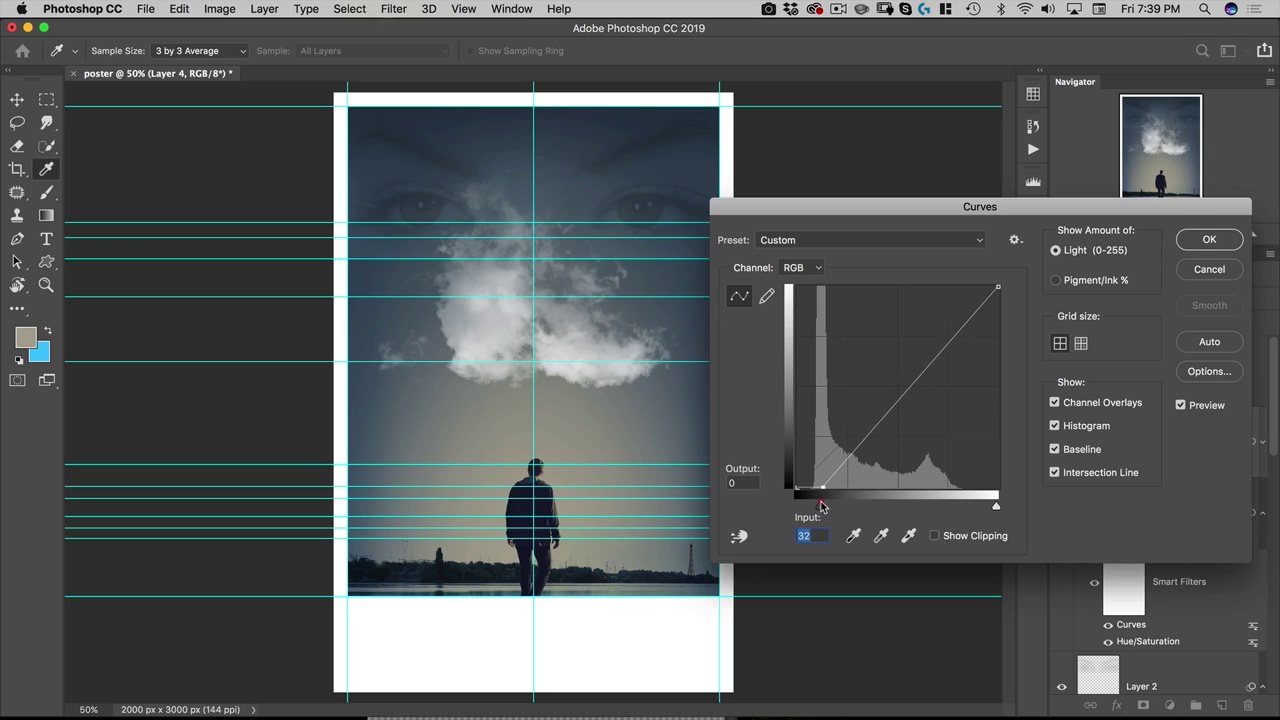
drag(820, 500, 841, 503)
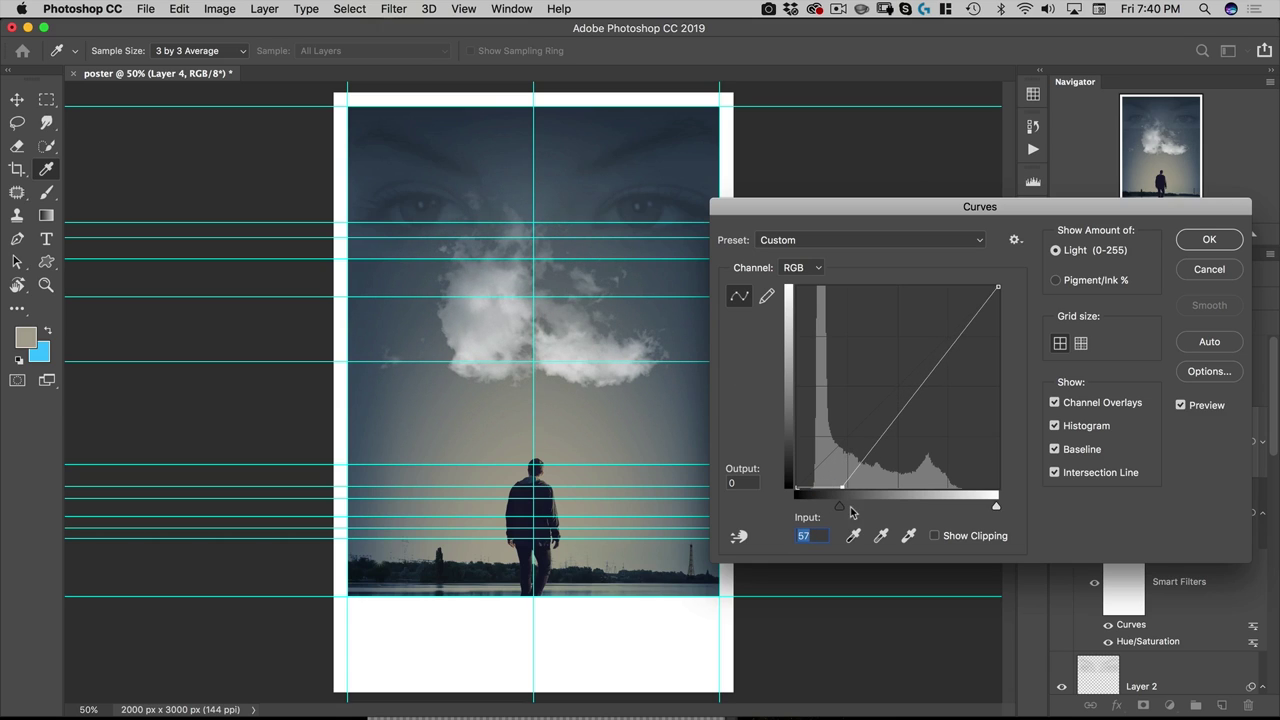
mouse_move(840, 510)
mouse_down()
mouse_move(808, 502)
mouse_move(821, 500)
mouse_up()
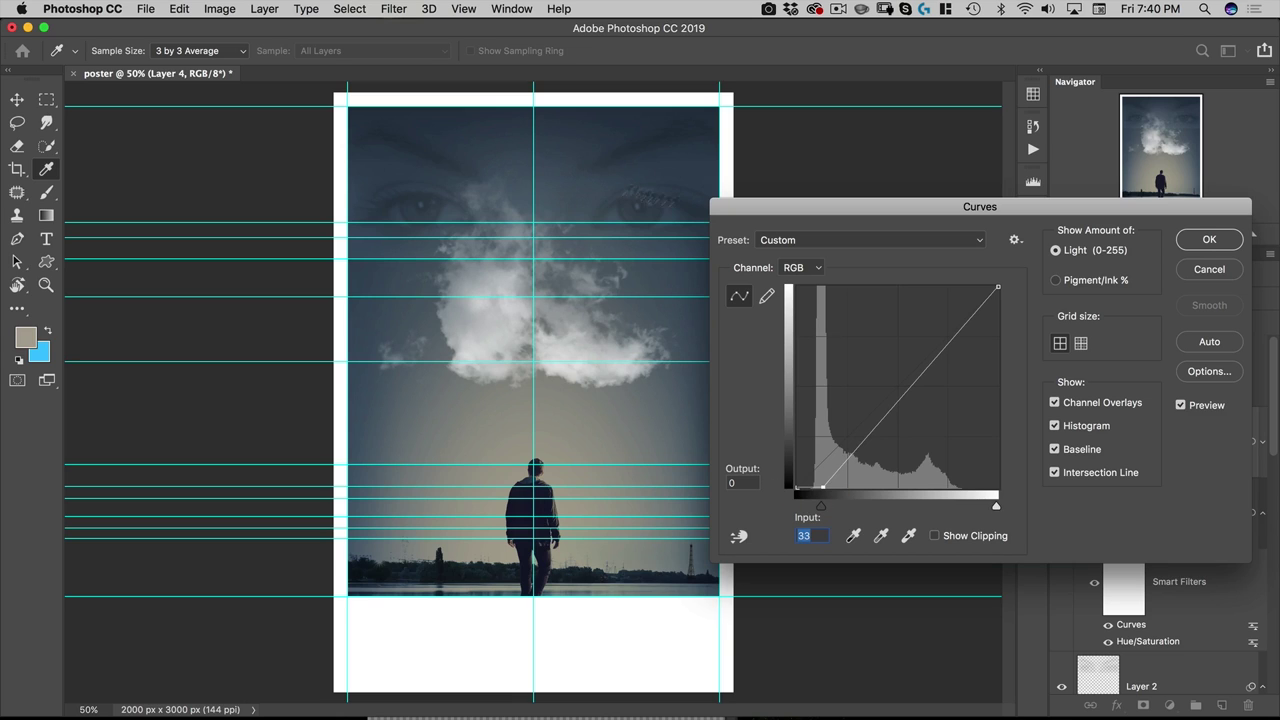
click(1195, 244)
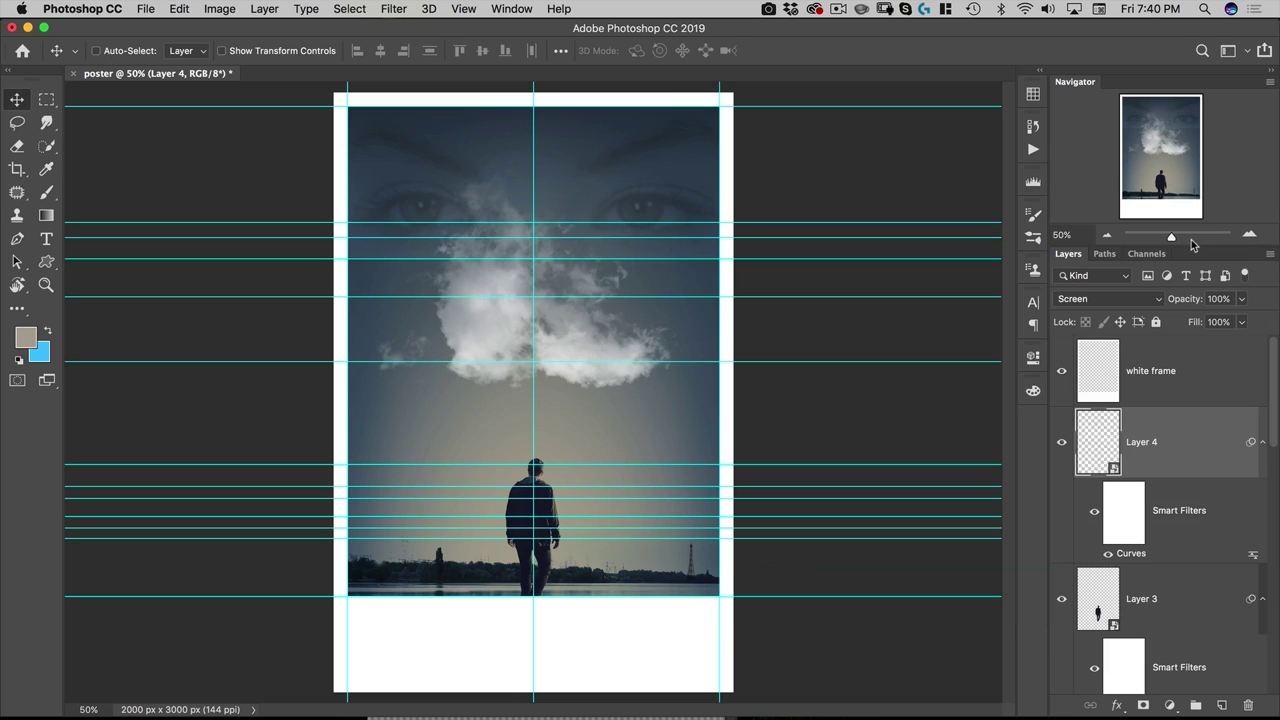
Add a mask to the cloud layer and paint black above the cloud with a soft 265 px brush.
click(1144, 704)
key(b)
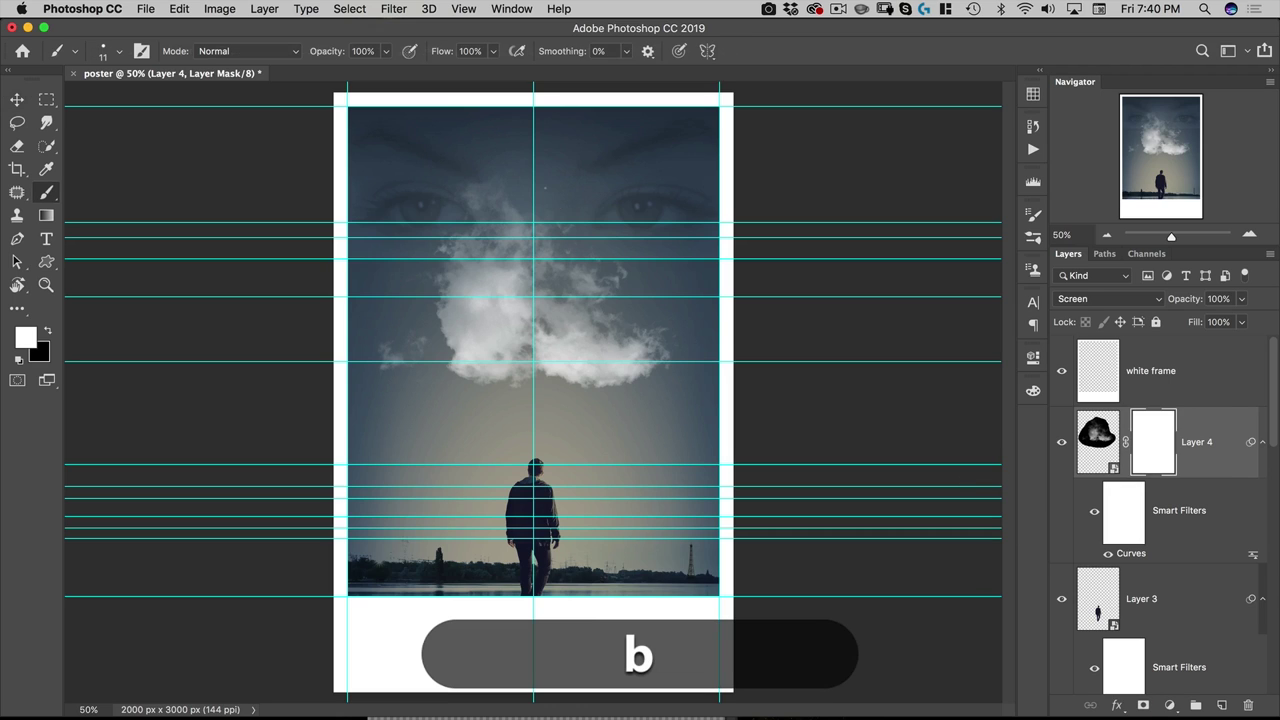
right_click(557, 194)
drag(662, 62, 701, 63)
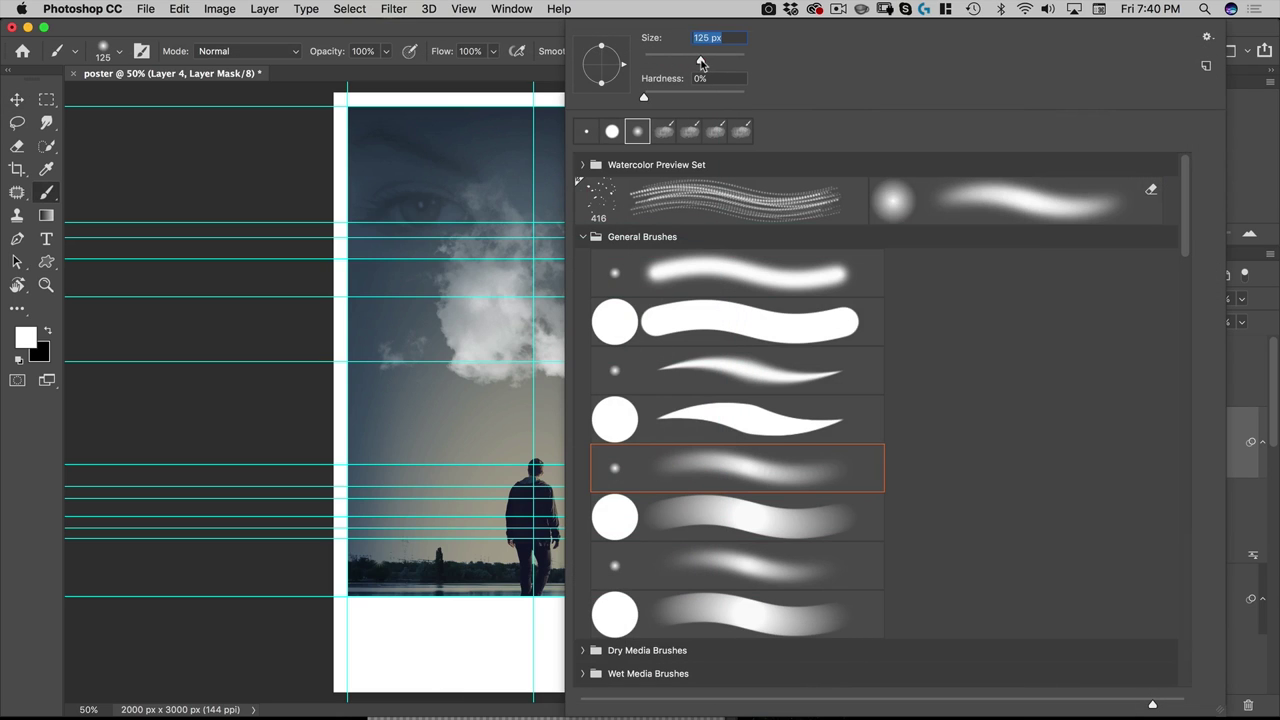
click(46, 335)
key(x)
mouse_move(479, 147)
mouse_down()
mouse_move(531, 139)
mouse_move(486, 149)
mouse_move(589, 154)
mouse_move(528, 150)
mouse_move(607, 171)
mouse_move(657, 210)
mouse_move(638, 224)
mouse_move(586, 164)
mouse_move(536, 163)
mouse_up()
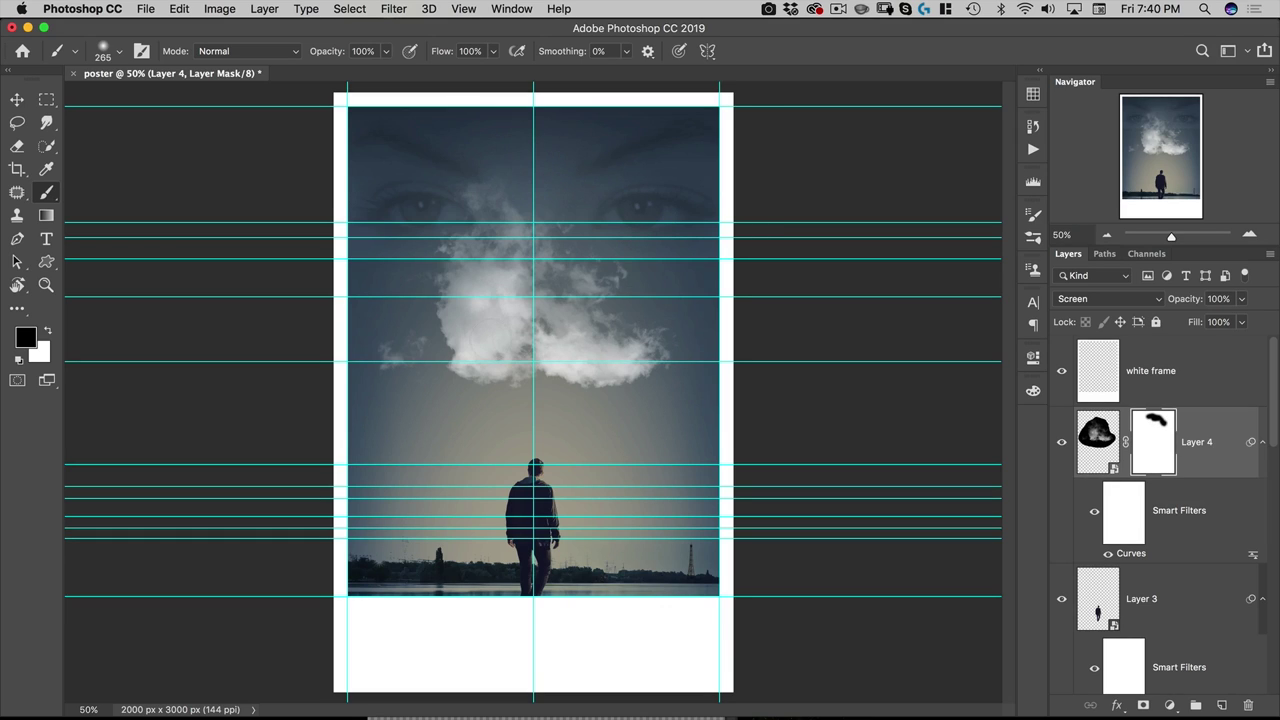
key(v)
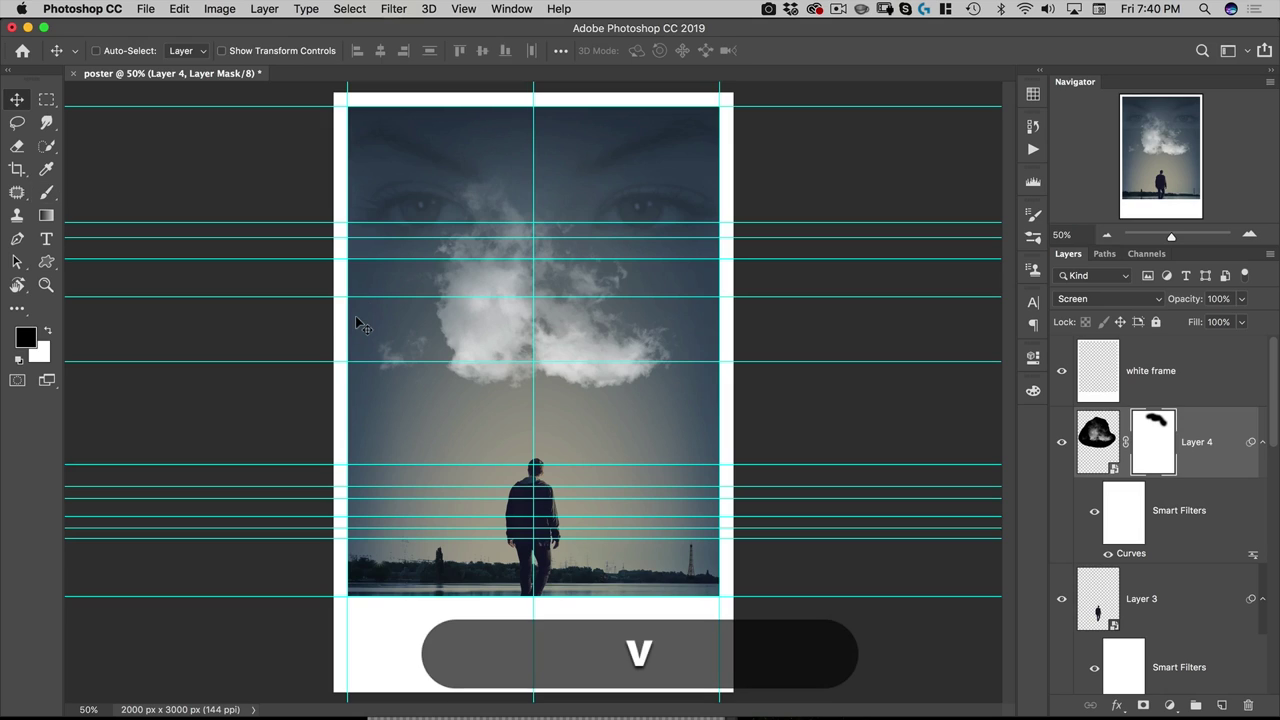
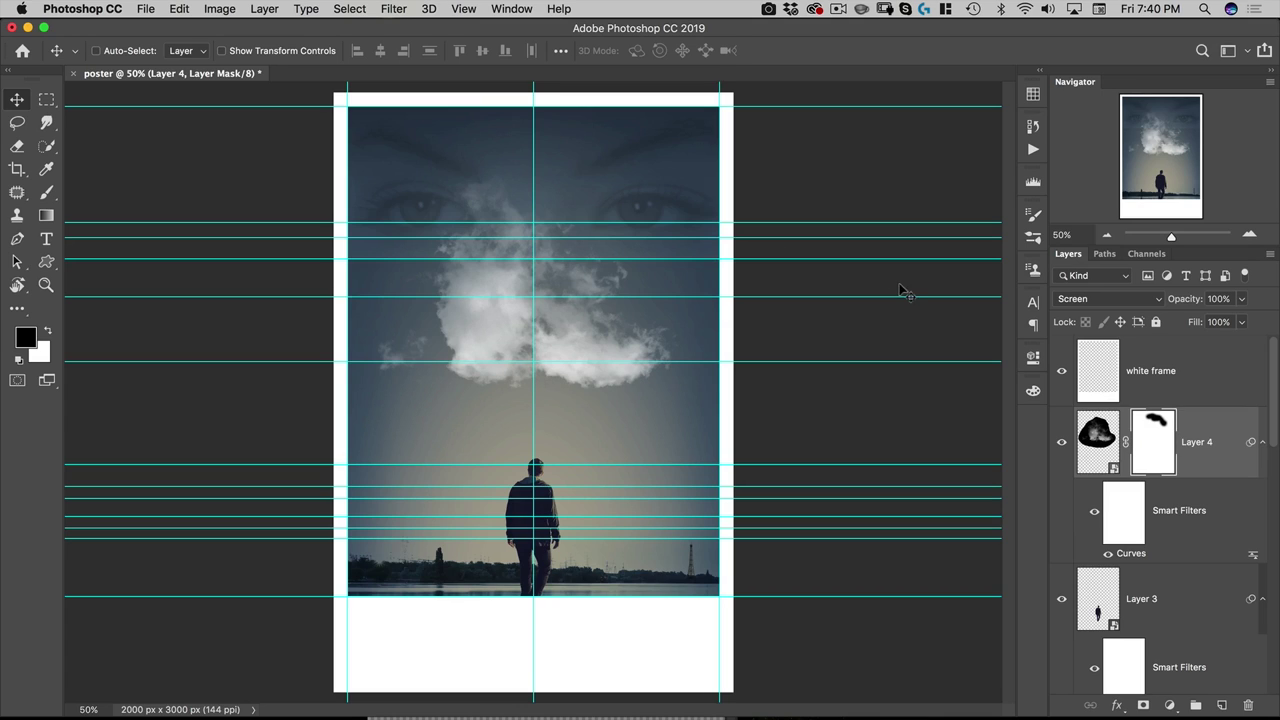
Expand the Nucly Watercolor Brushes group and display its presets with brush tips and larger previews.
click(1033, 238)
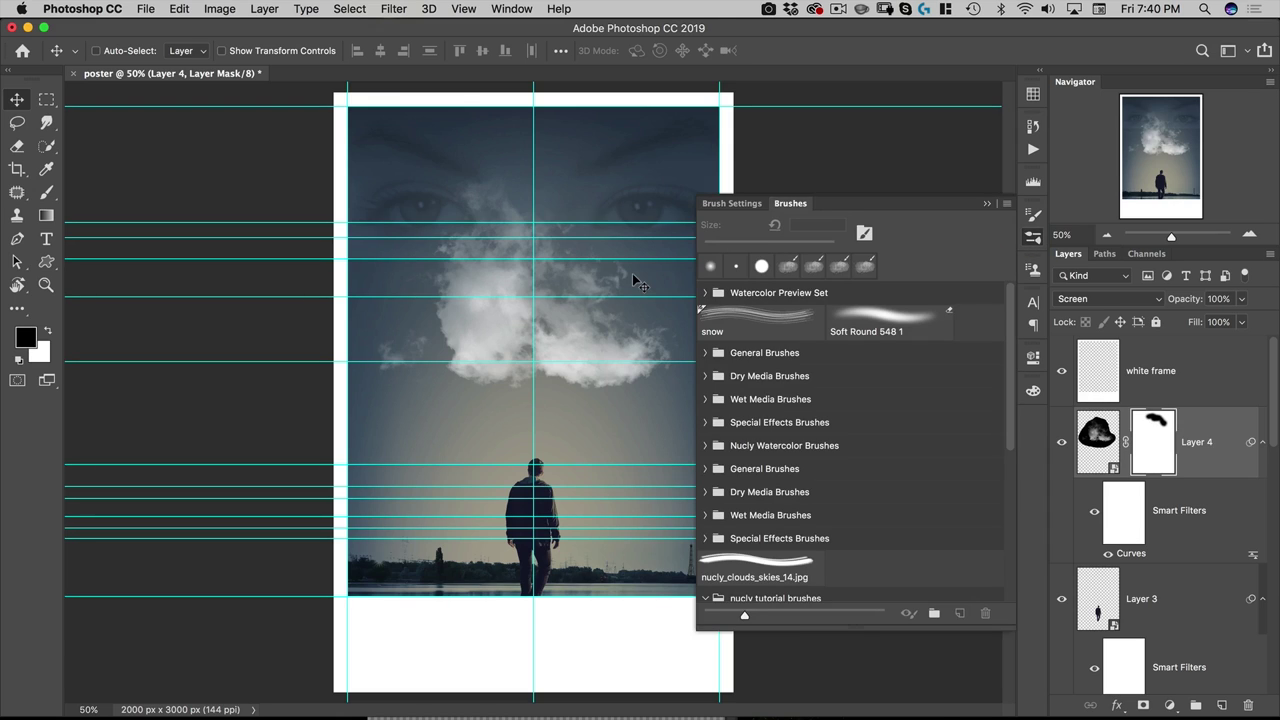
click(705, 445)
scroll(810, 420, down, 4)
scroll(805, 420, up, 1)
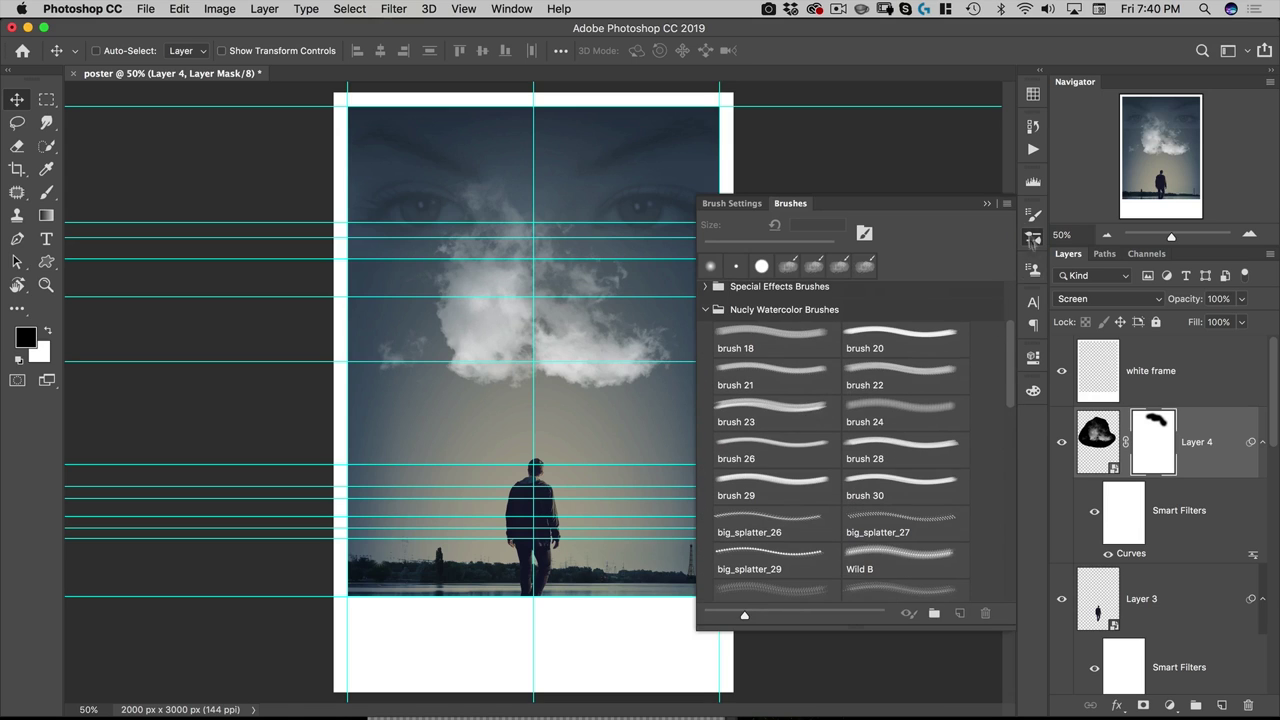
click(1007, 204)
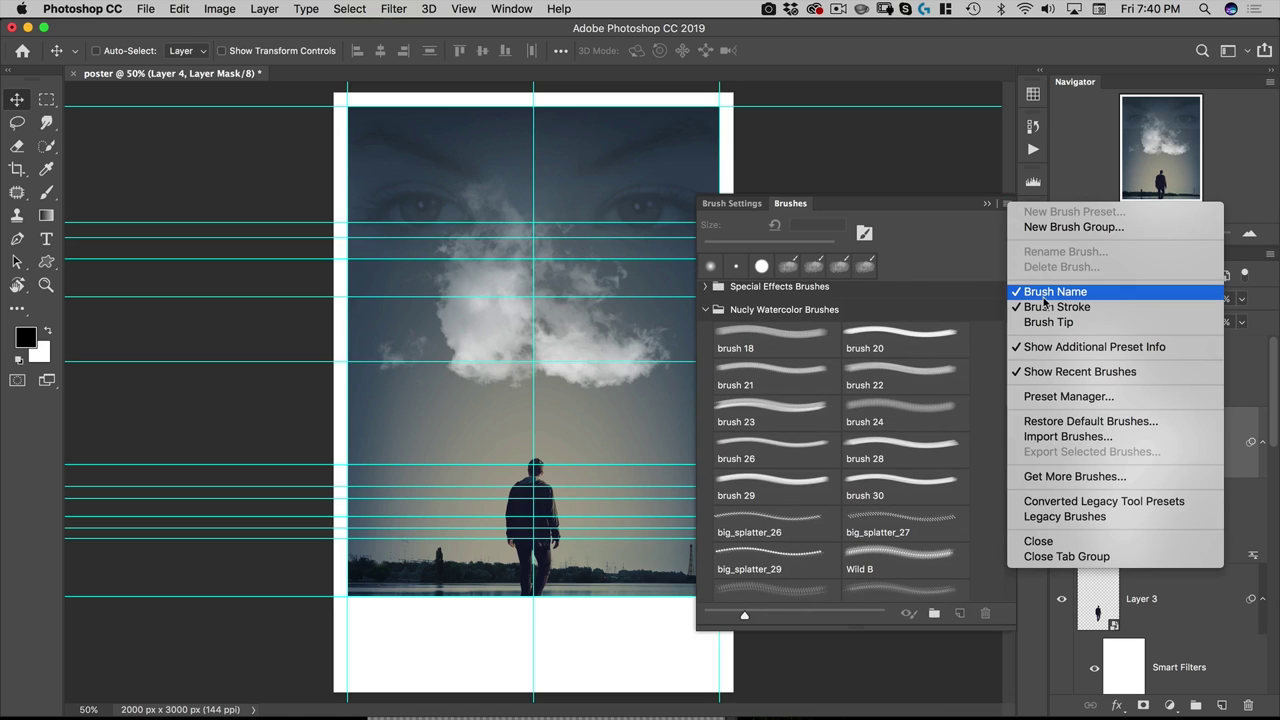
click(1048, 322)
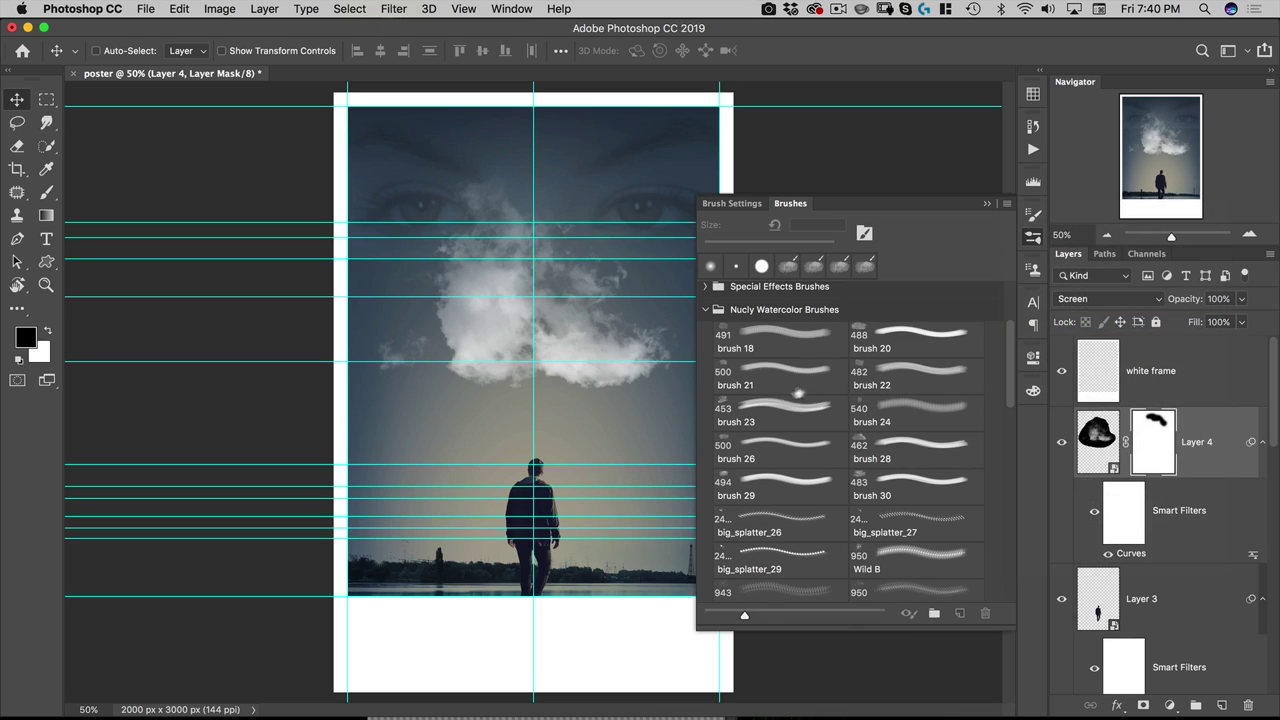
scroll(779, 396, down, 1)
scroll(779, 396, up, 1)
drag(744, 614, 773, 615)
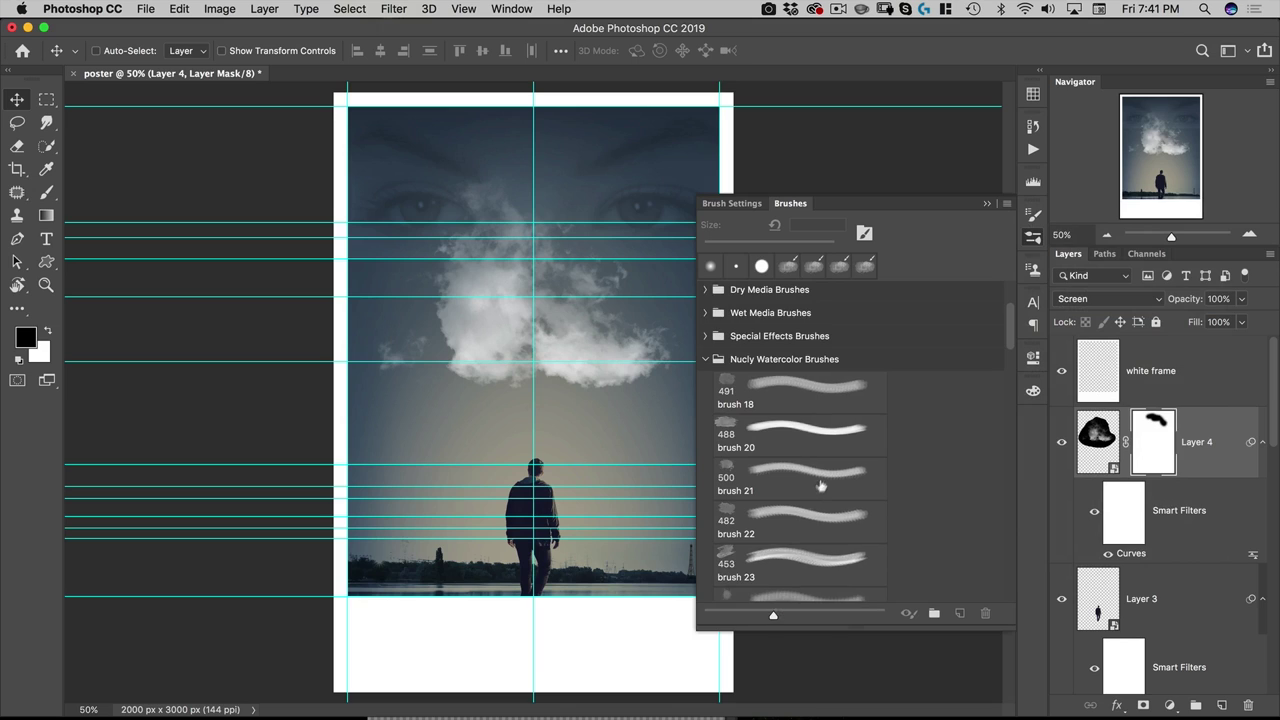
Choose brush 29 from the Nucly Watercolor Brushes.
scroll(822, 484, down, 5)
scroll(822, 484, down, 2)
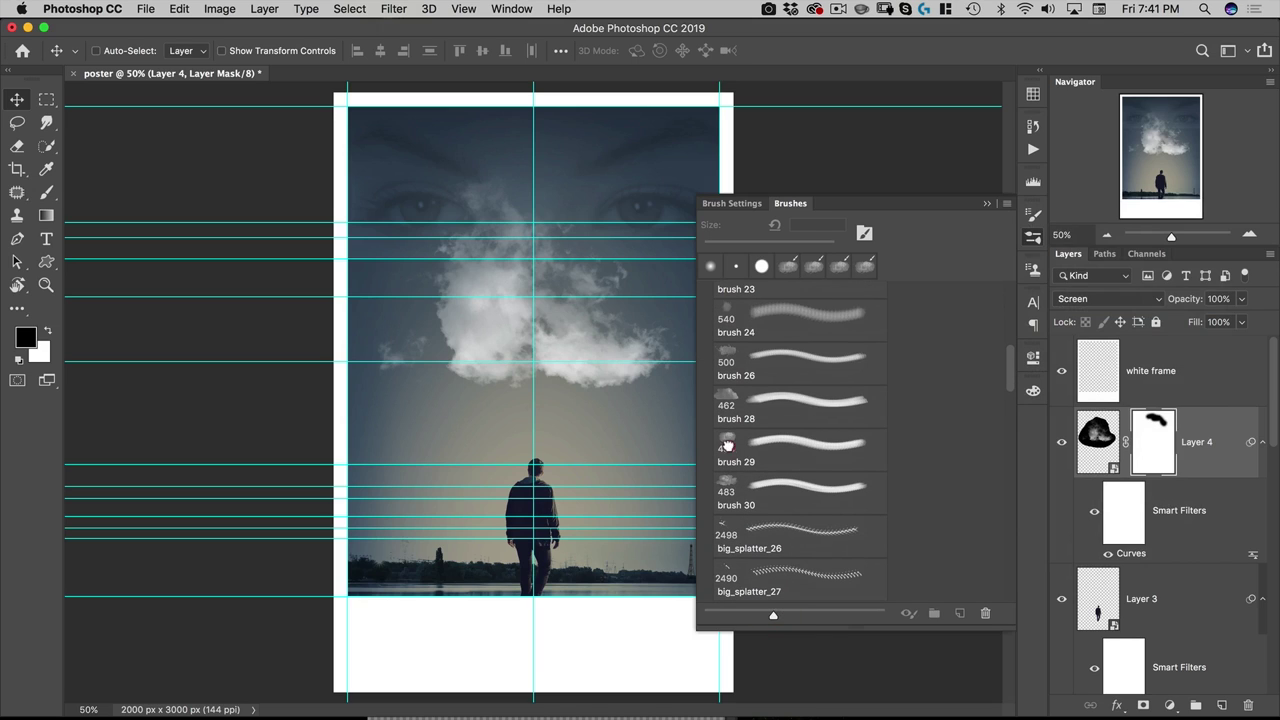
click(729, 451)
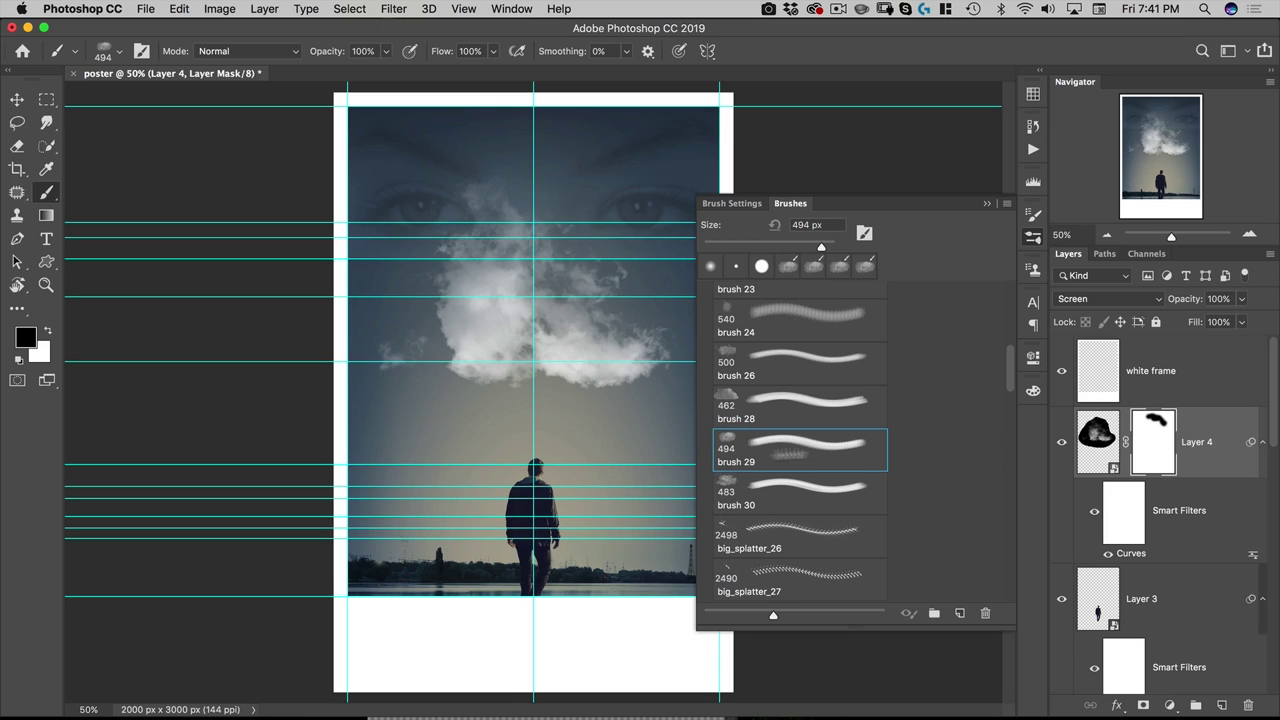
Enable Shape Dynamics for the brush with Size Jitter and Angle Jitter both at 100%.
click(1032, 216)
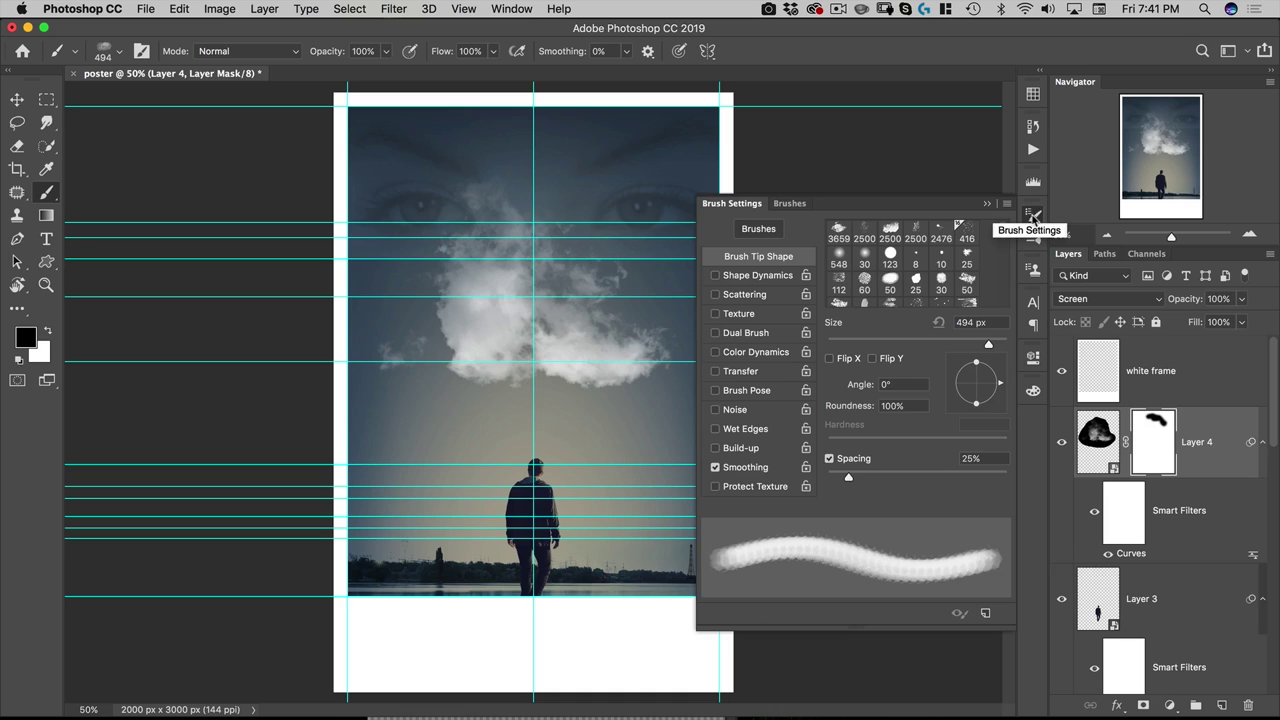
click(752, 276)
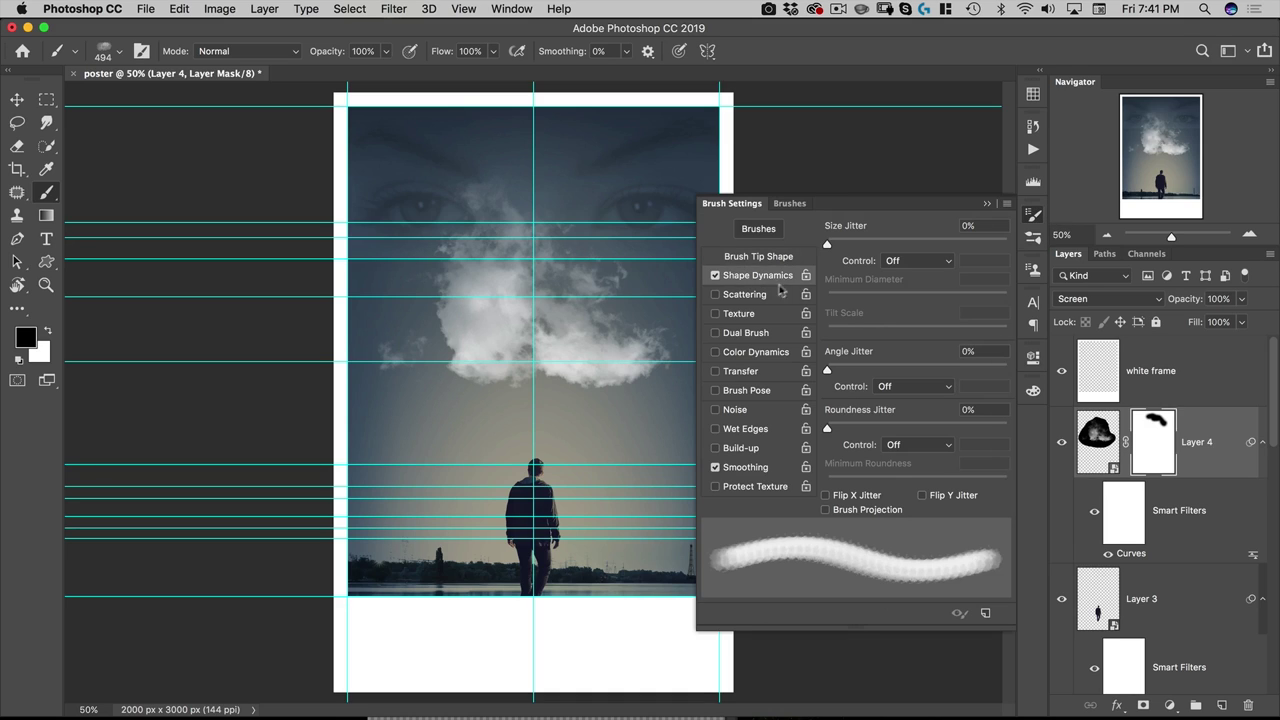
drag(853, 240, 1068, 243)
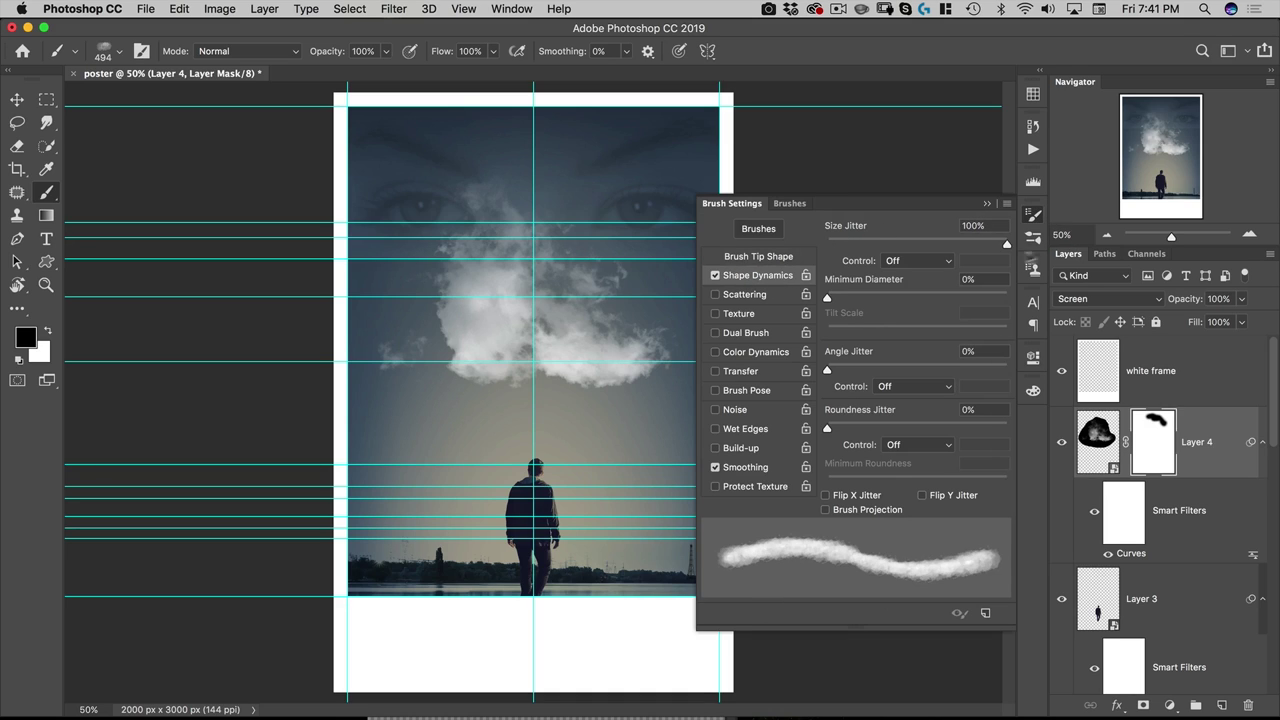
drag(845, 368, 1070, 374)
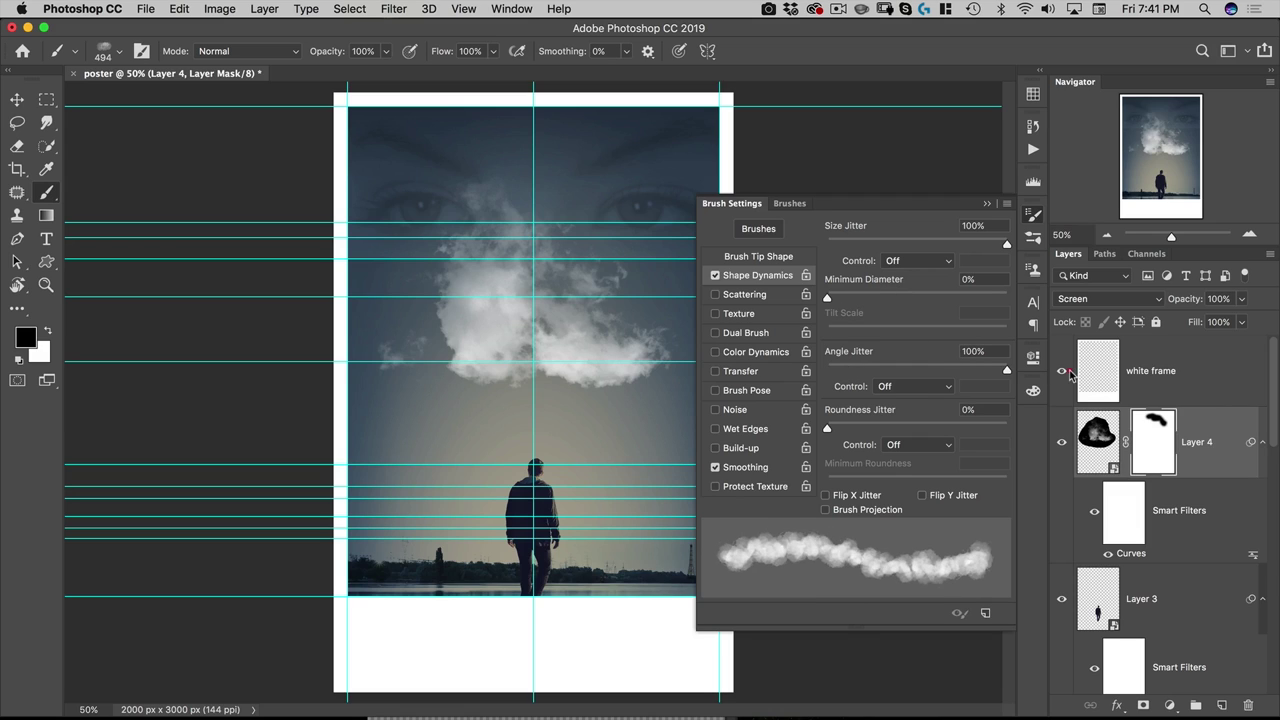
Enable Scattering for the brush with Scatter at 130% and Count at 5.
click(743, 296)
drag(839, 244, 850, 247)
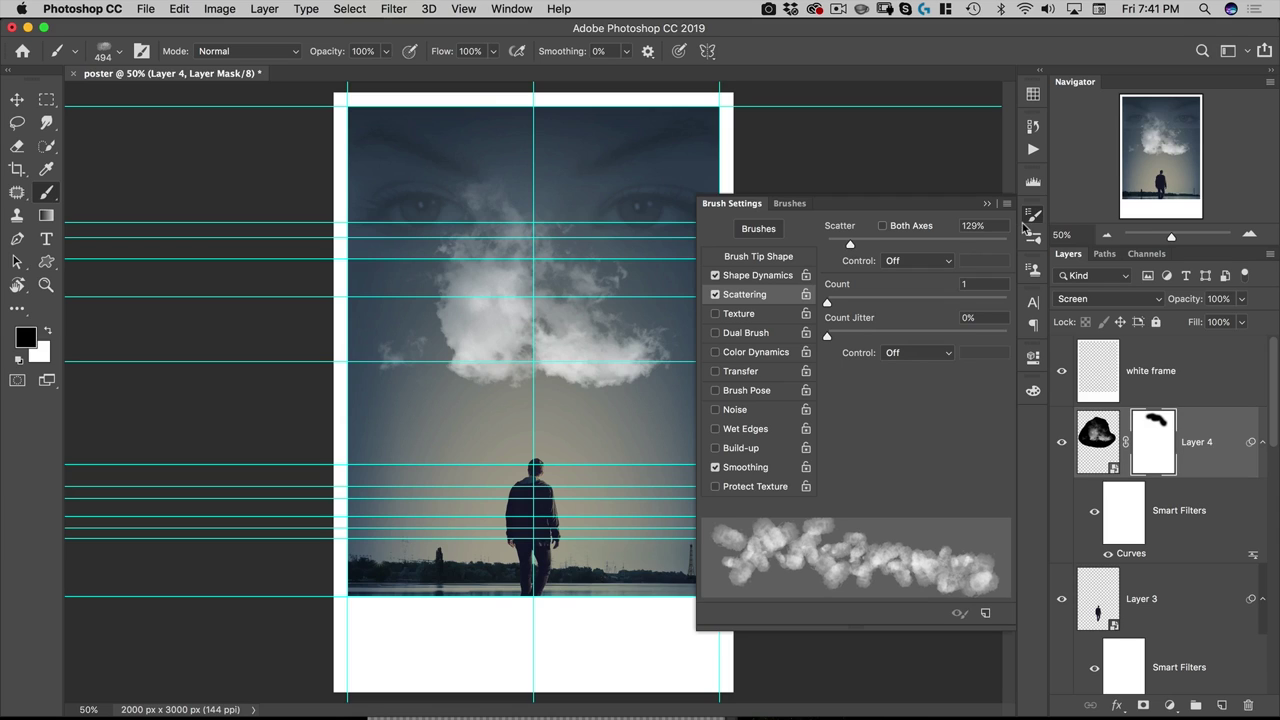
click(972, 225)
text(140)
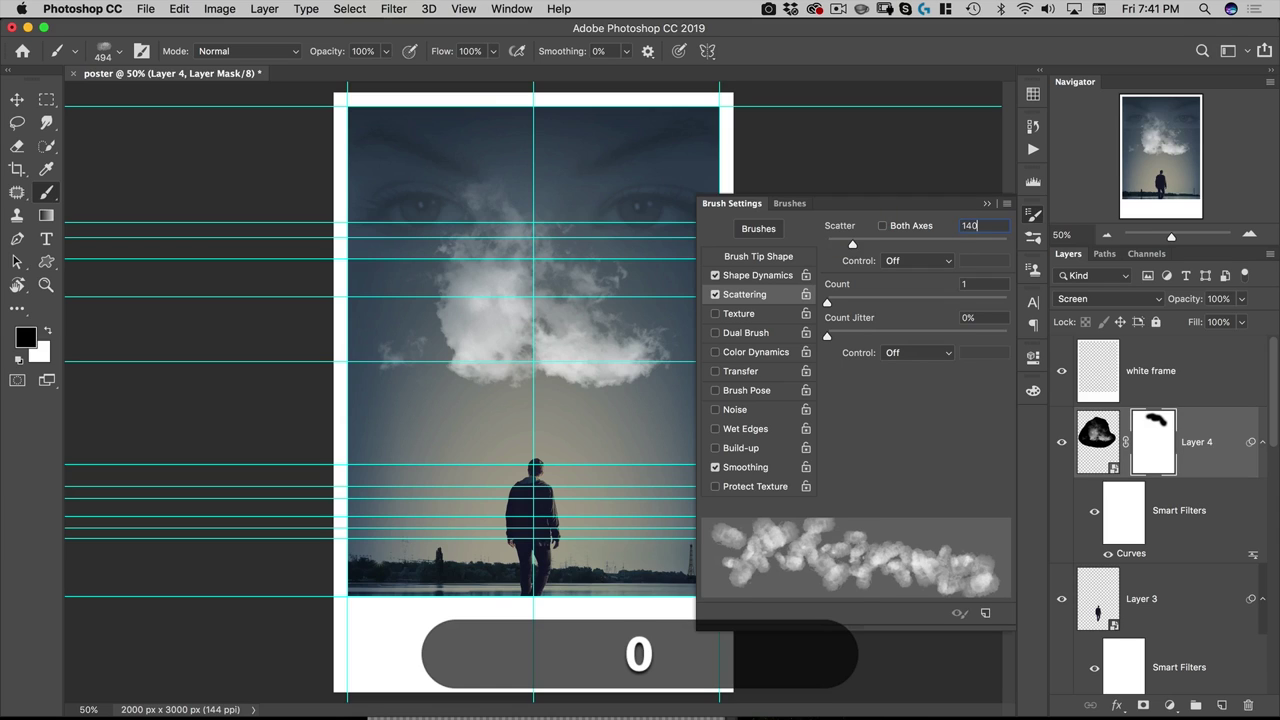
key(super+a)
text(130)
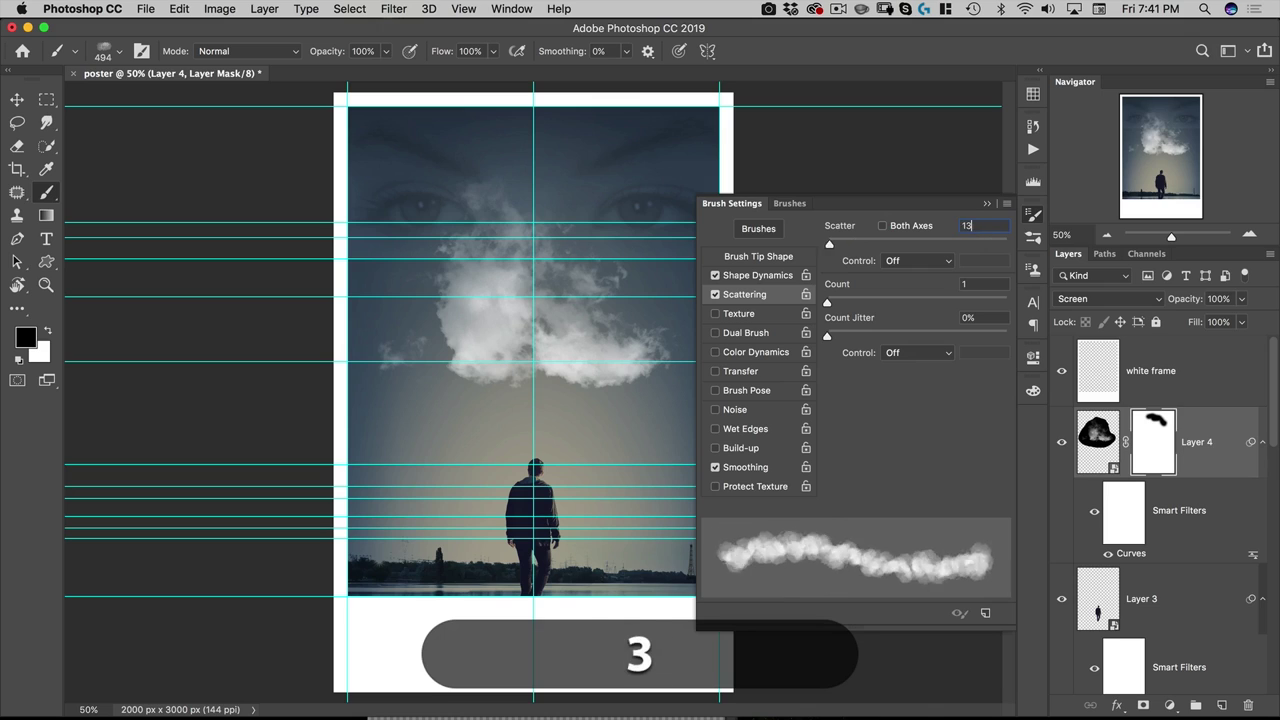
drag(827, 302, 877, 305)
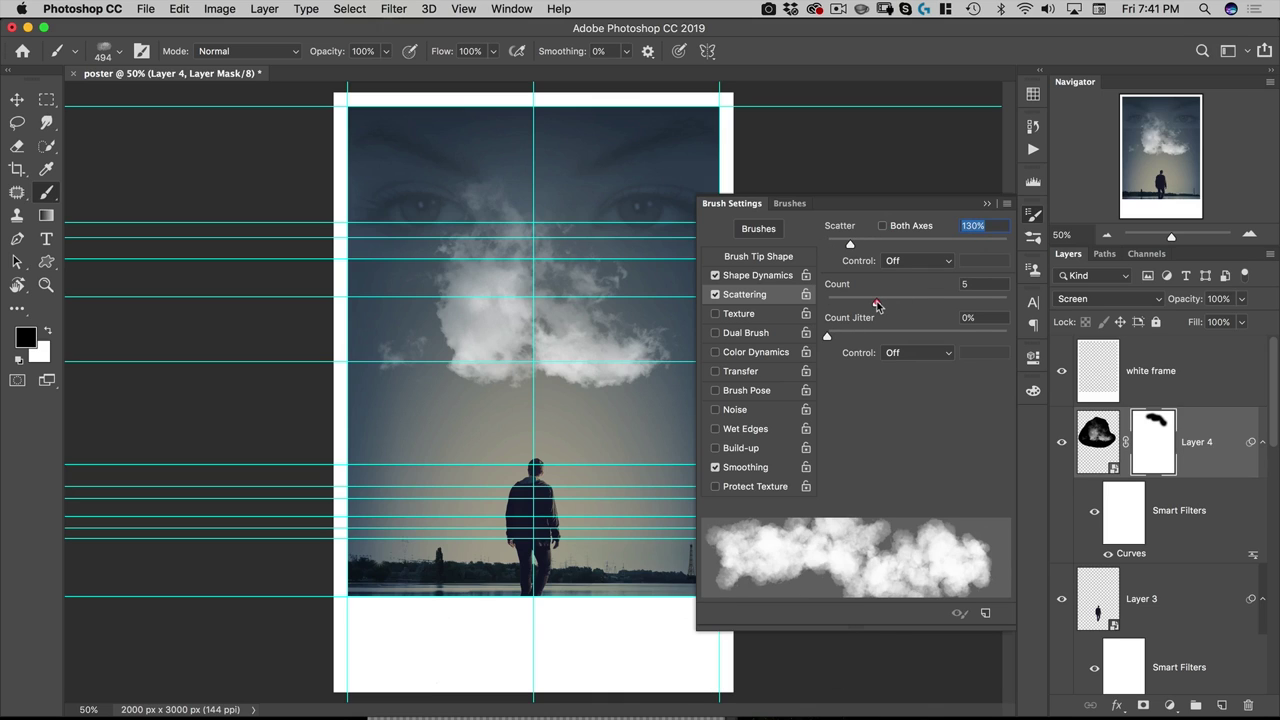
Enable Transfer for the brush with Opacity Jitter and Flow Jitter at 100% and the opacity control set to Off.
click(743, 372)
drag(900, 244, 1075, 252)
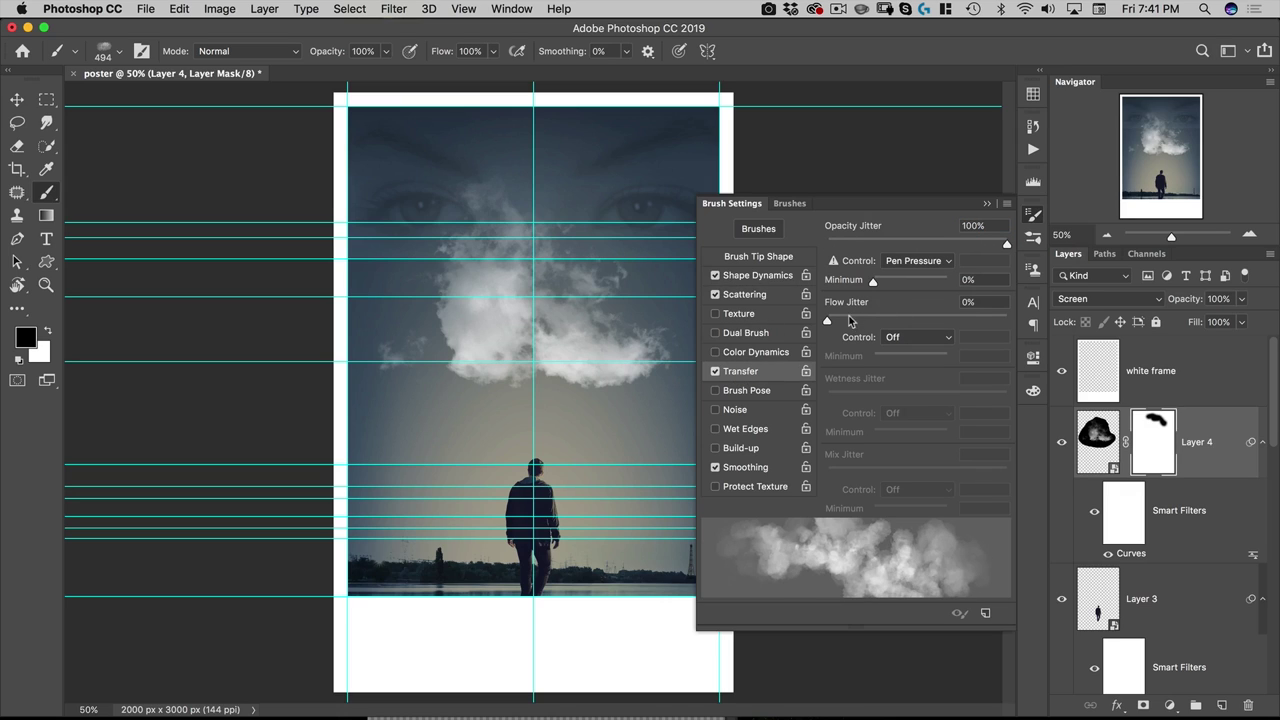
drag(851, 320, 1035, 322)
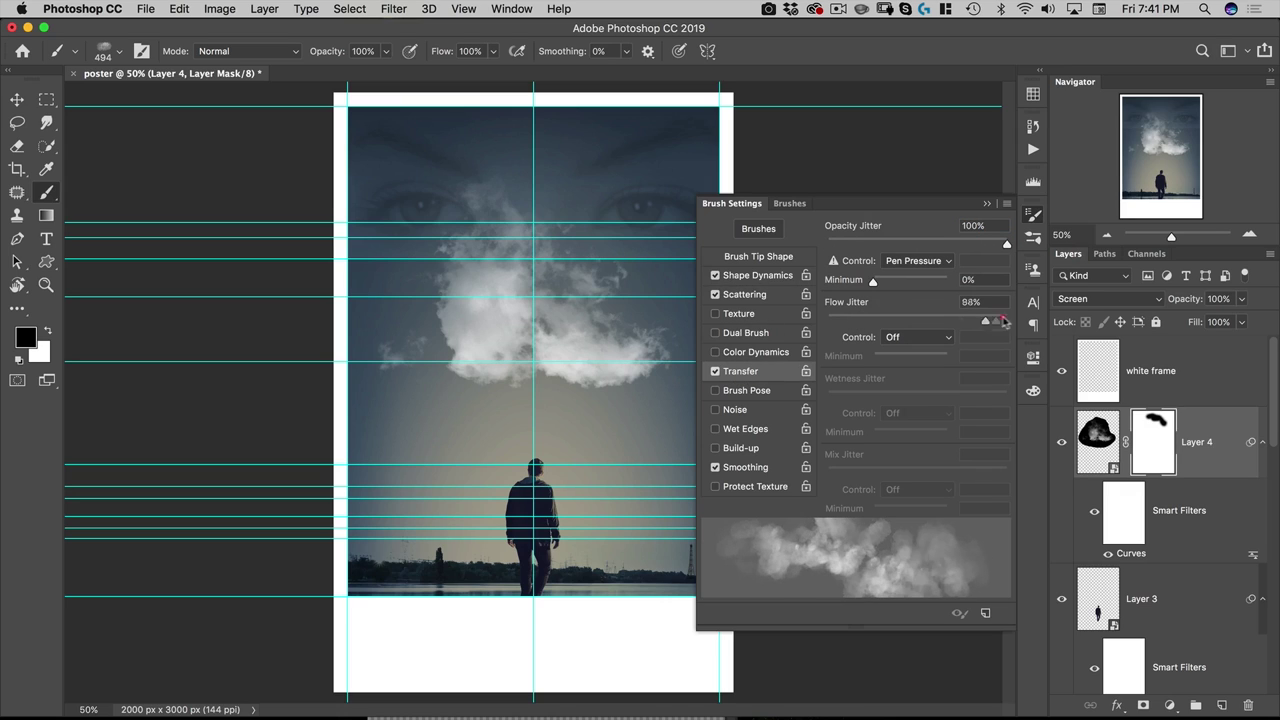
click(912, 261)
click(912, 232)
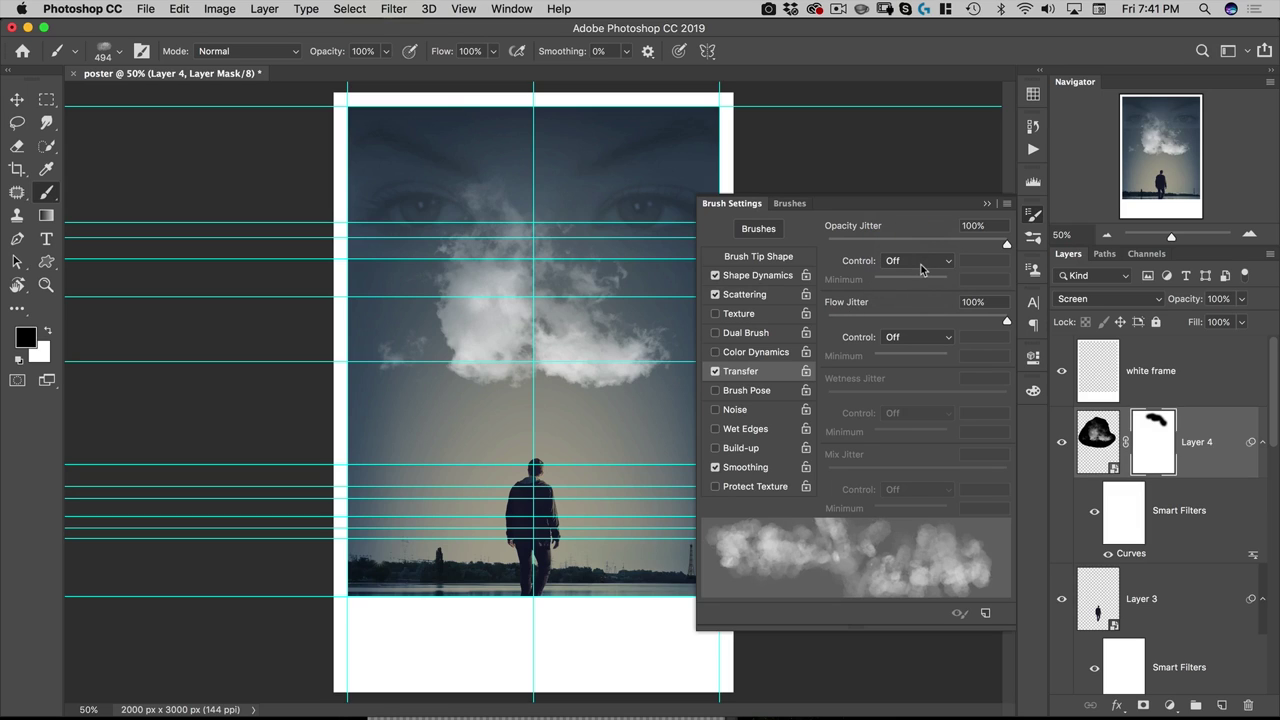
Reduce the brush's Scatter to 90% and close the brush settings.
click(766, 295)
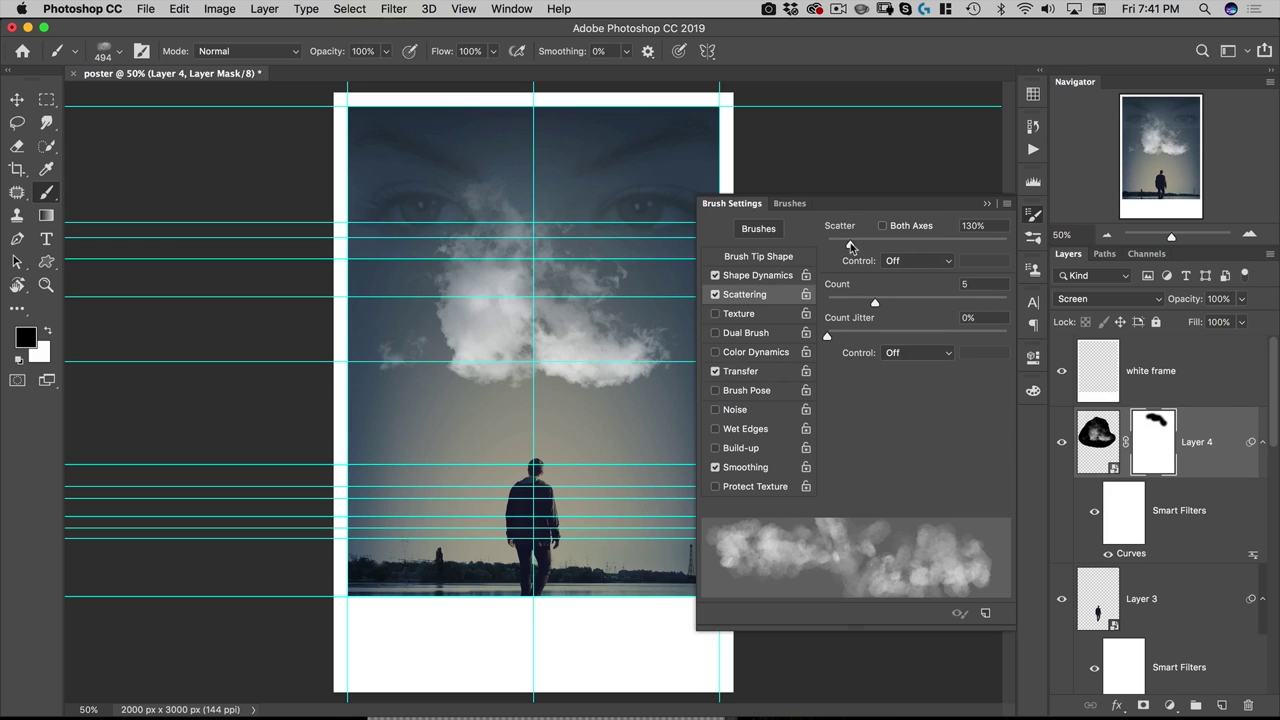
drag(849, 246, 845, 247)
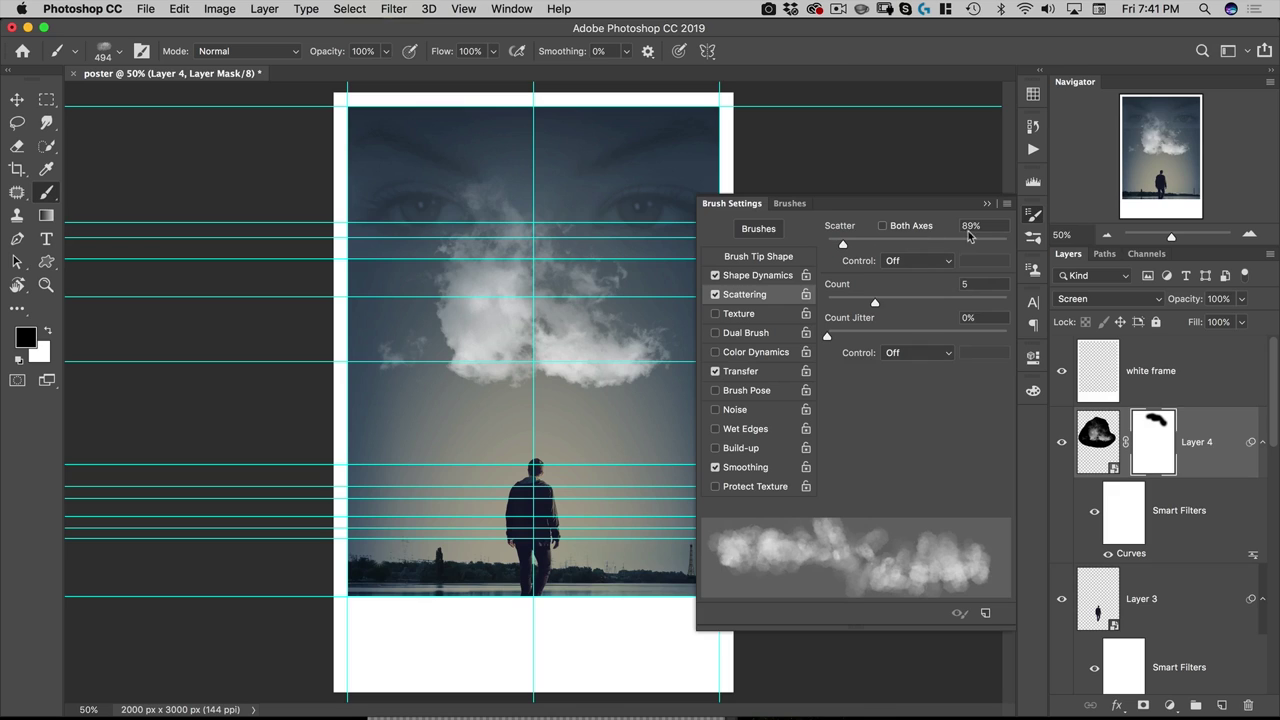
double_click(970, 229)
text(90)
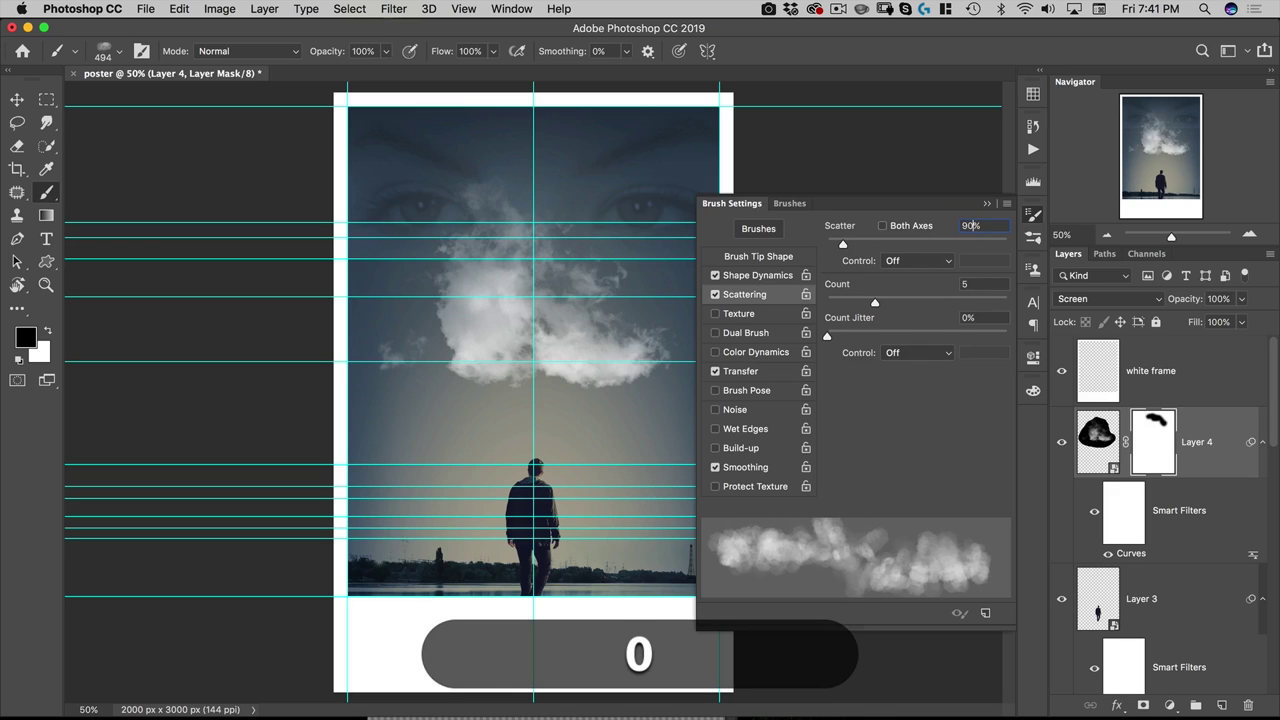
click(1033, 214)
Paint black on the cloud's mask along its lower and outer edges with the 202 px cloud brush at 30% opacity.
click(1160, 430)
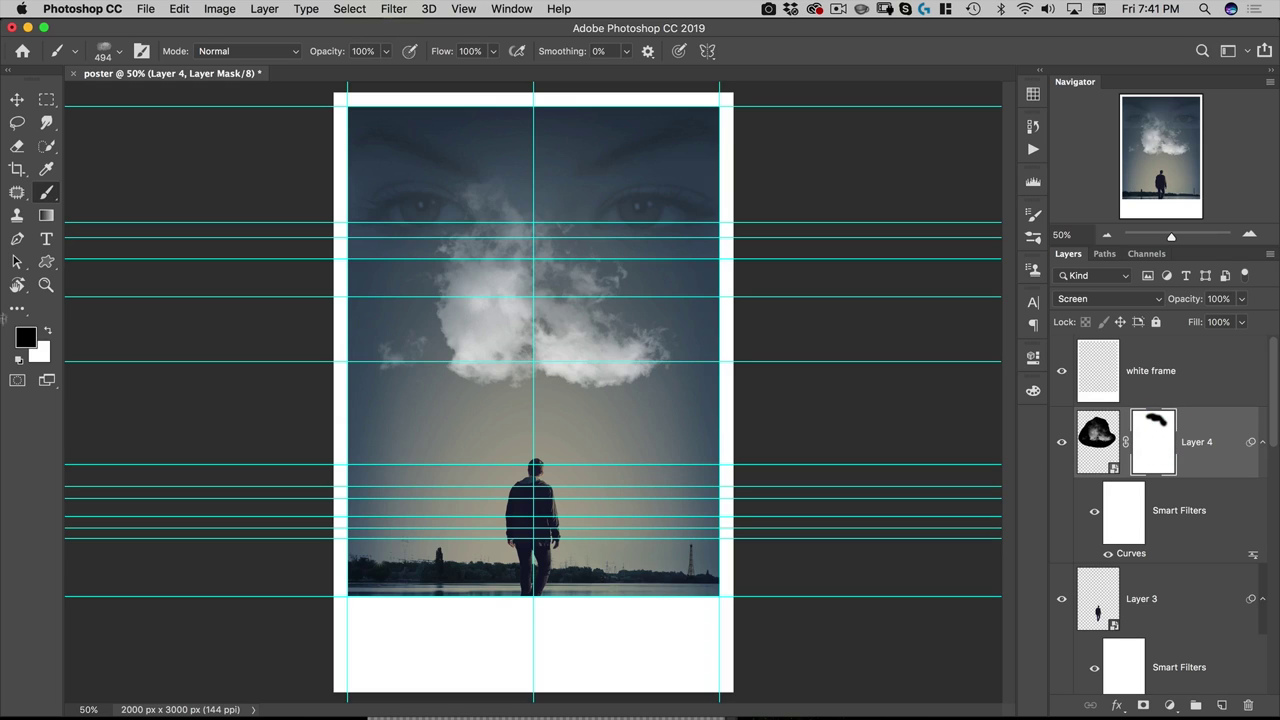
drag(340, 48, 277, 58)
click(277, 56)
mouse_move(470, 387)
mouse_down()
mouse_move(510, 391)
mouse_move(448, 398)
mouse_move(499, 392)
mouse_move(498, 368)
mouse_move(481, 388)
mouse_move(491, 363)
mouse_move(472, 370)
mouse_move(597, 392)
mouse_move(529, 378)
mouse_move(590, 385)
mouse_move(538, 377)
mouse_move(596, 383)
mouse_move(595, 372)
mouse_move(584, 377)
mouse_move(628, 392)
mouse_move(558, 376)
mouse_up()
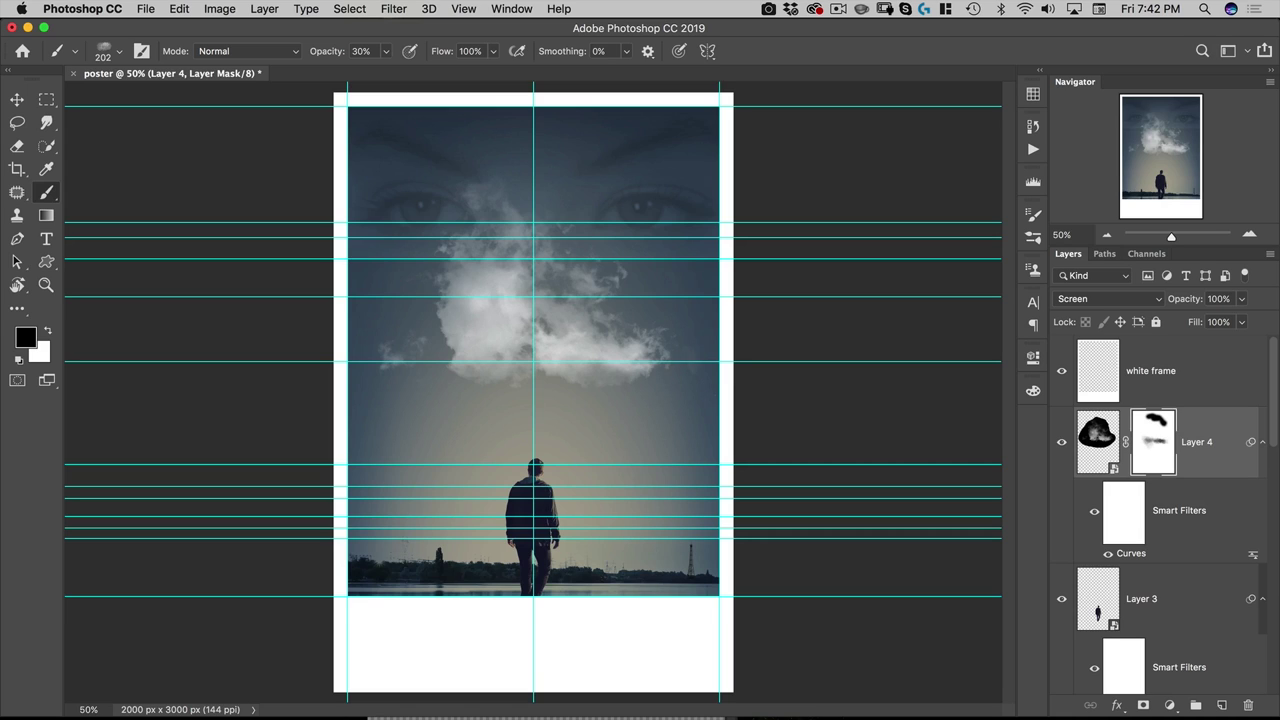
mouse_move(621, 325)
mouse_down()
mouse_move(600, 329)
mouse_move(665, 340)
mouse_up()
Save the current brush as a new preset named "cloud brush", including tool settings but without capturing its size.
click(1034, 237)
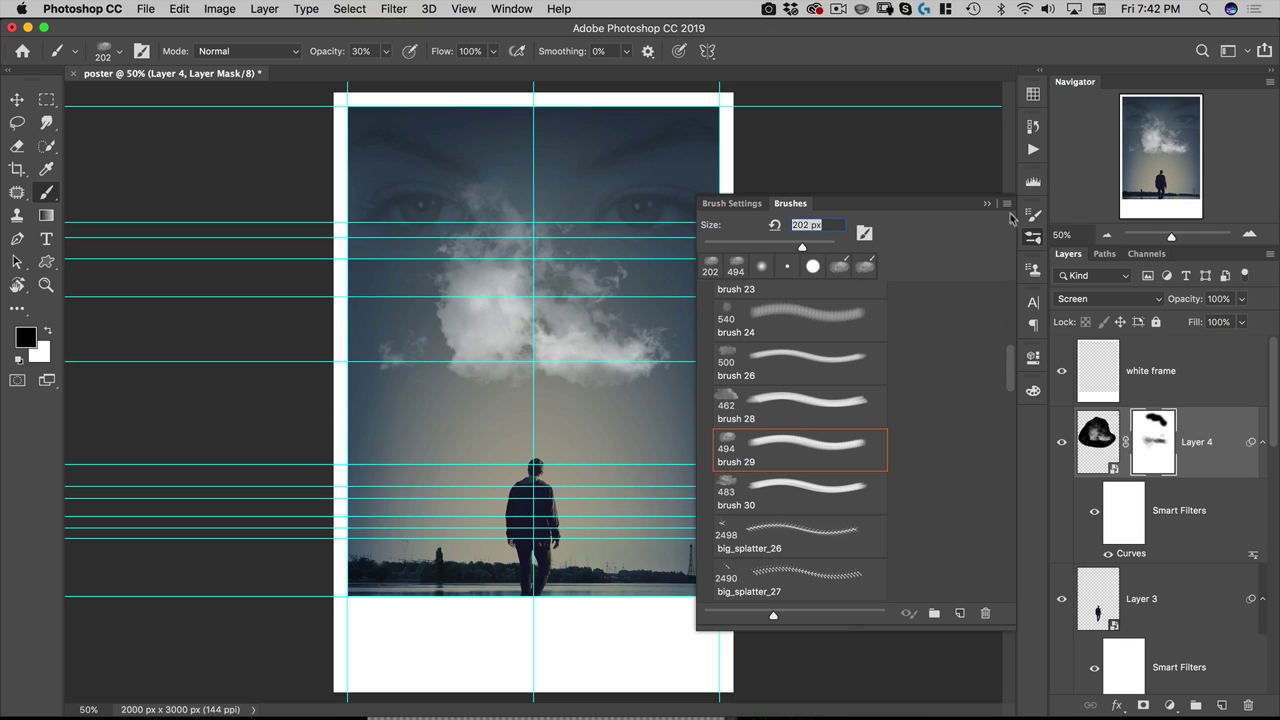
click(1007, 203)
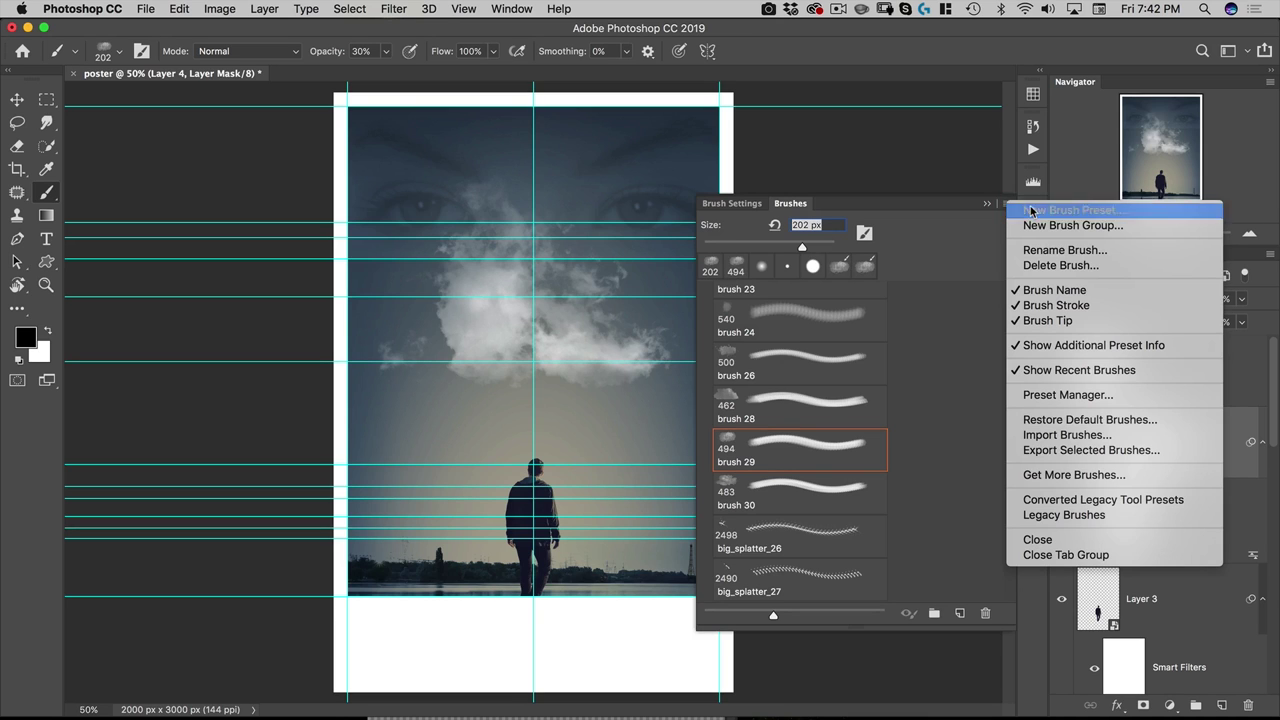
click(1031, 210)
drag(921, 503, 564, 404)
text(cloud brush)
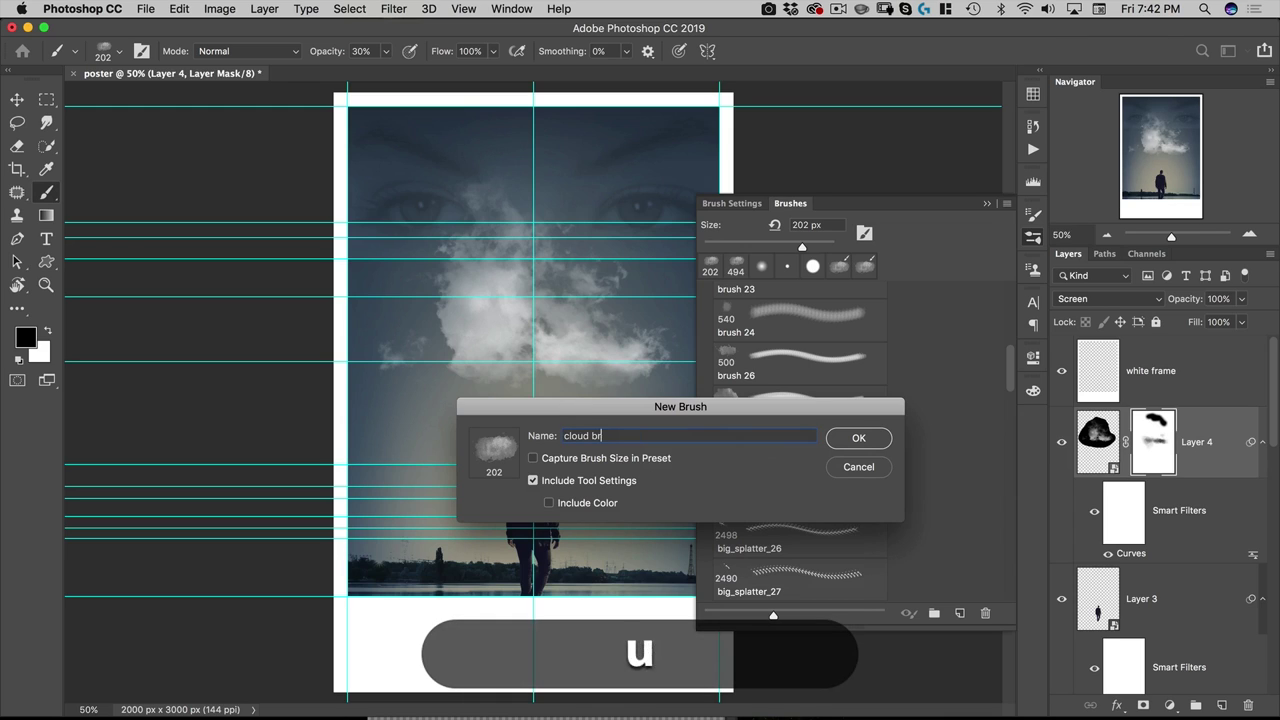
click(845, 440)
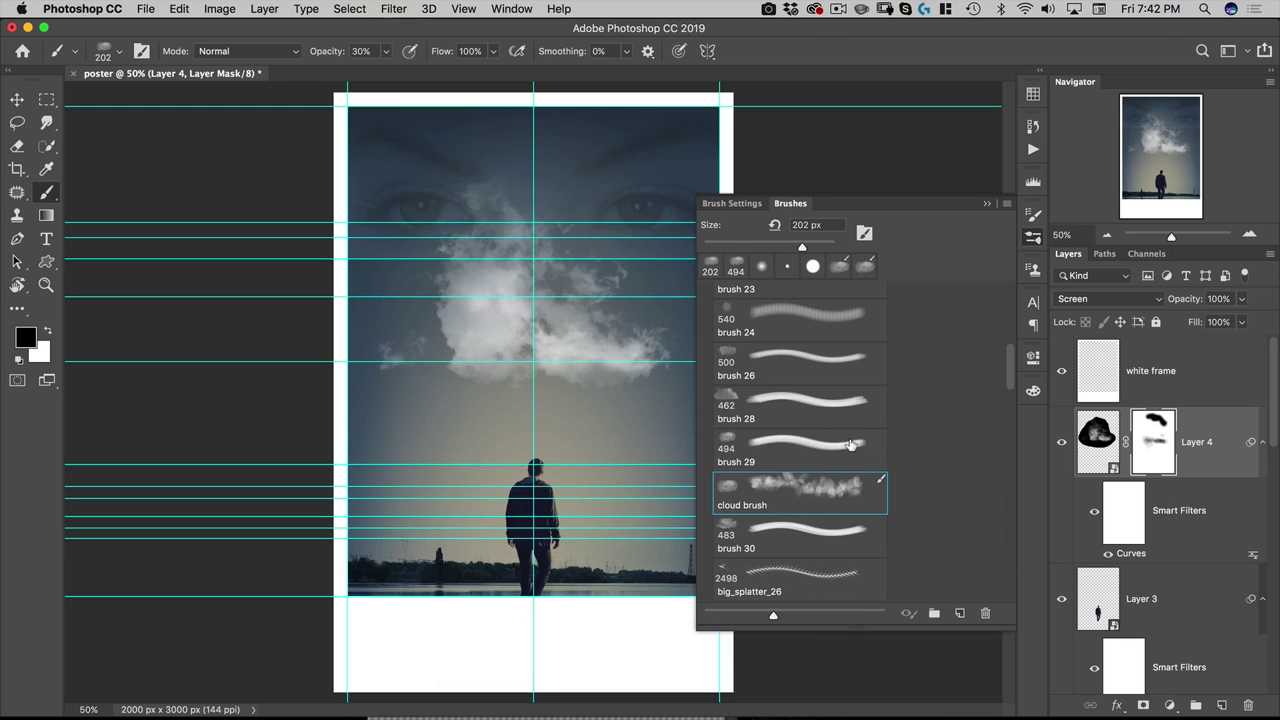
click(1034, 236)
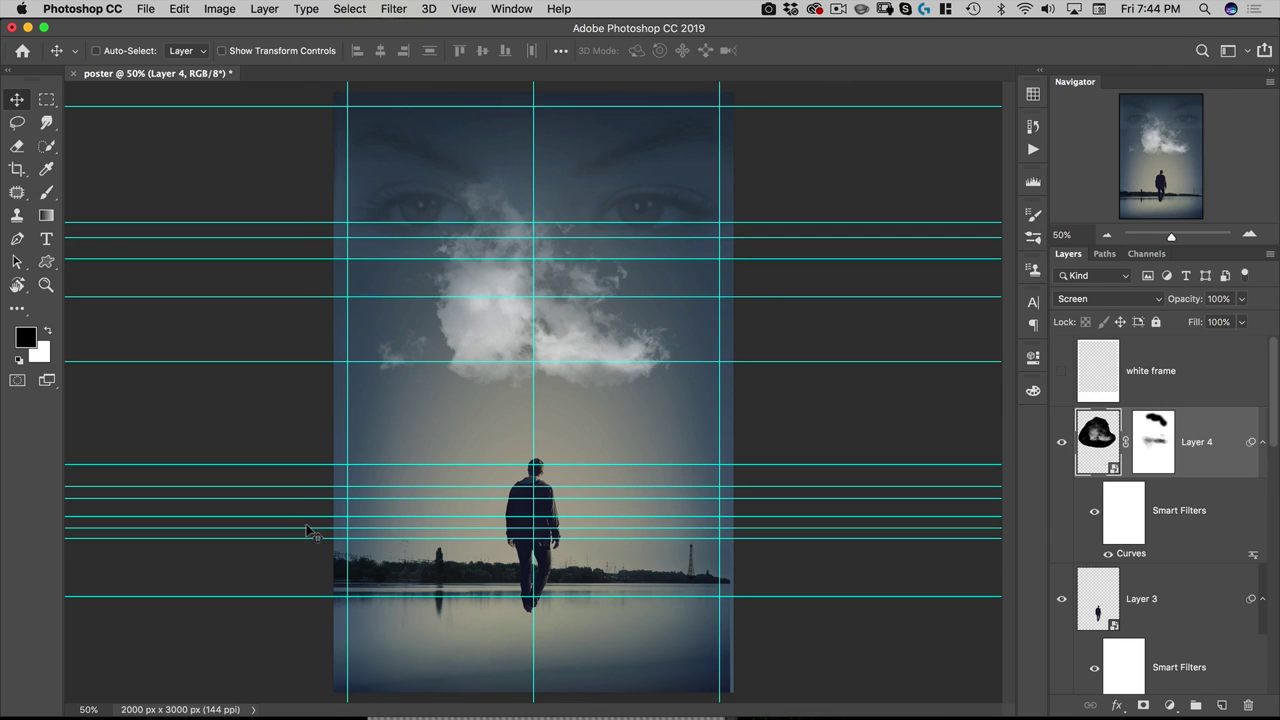
Select a thin full-width strip between the two lowest guides above the treeline, using the Rectangular Marquee with 0 px feather.
click(44, 100)
text(0)
key(Return)
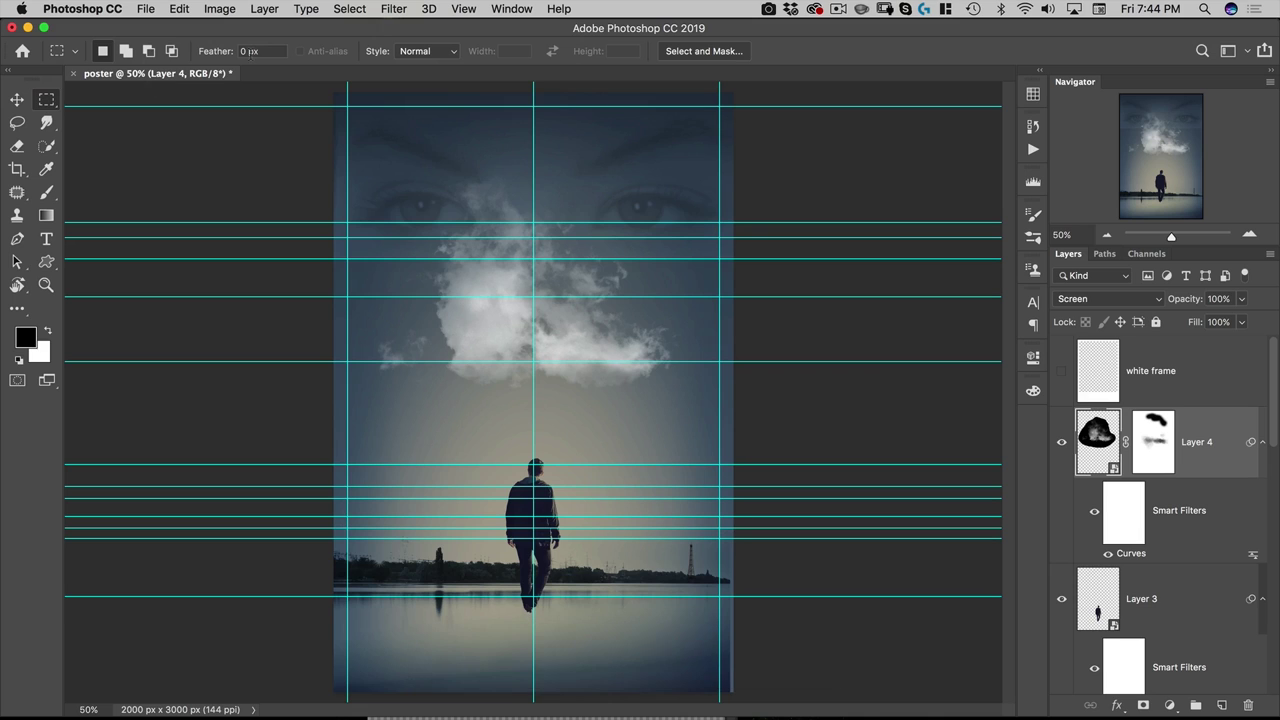
drag(321, 527, 843, 538)
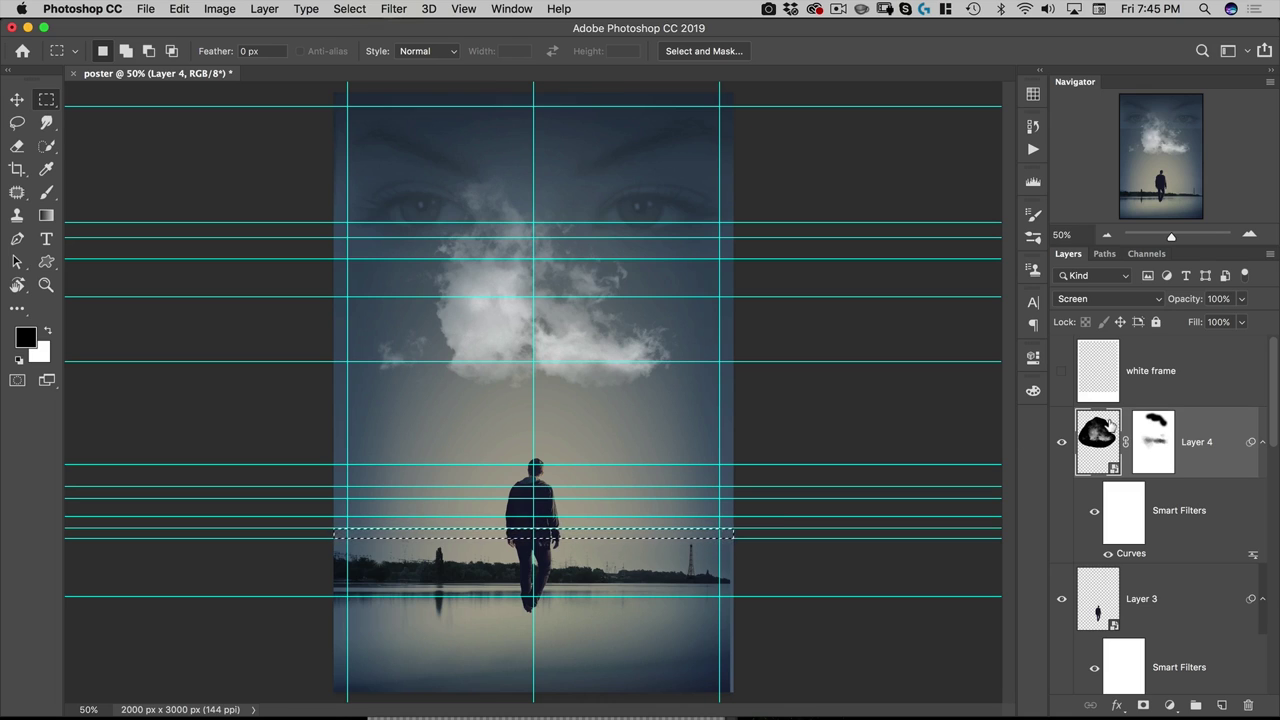
Add a new layer above the cloud layer and name it "tv bar".
click(1221, 705)
double_click(1150, 443)
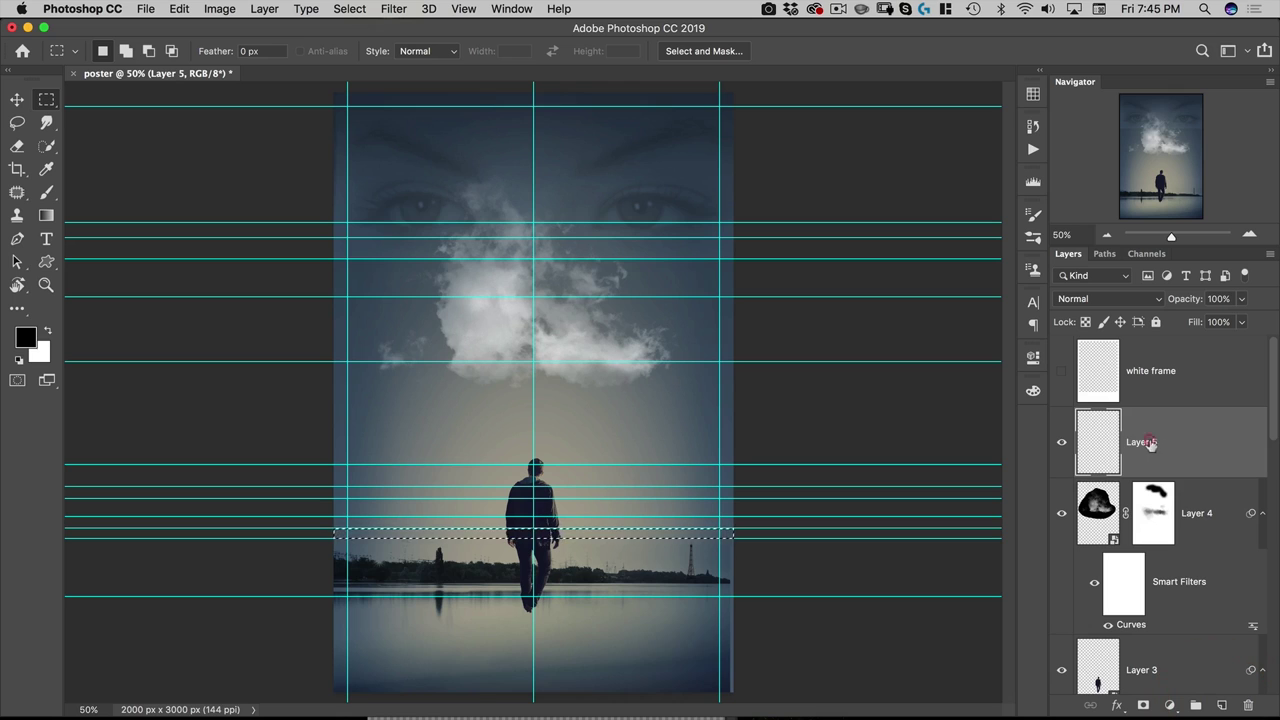
text(tv bar)
key(Return)
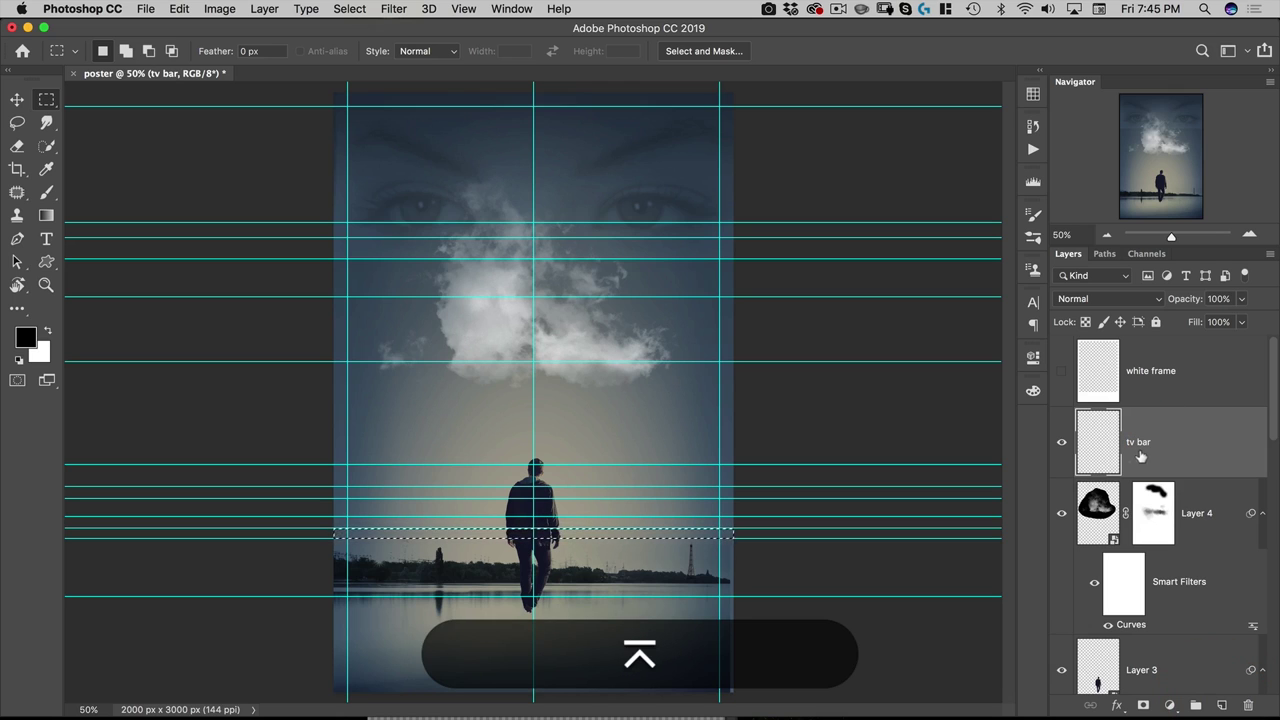
Set the foreground colour to 0a89ff and fill the selected strip on the tv bar layer with it.
click(25, 338)
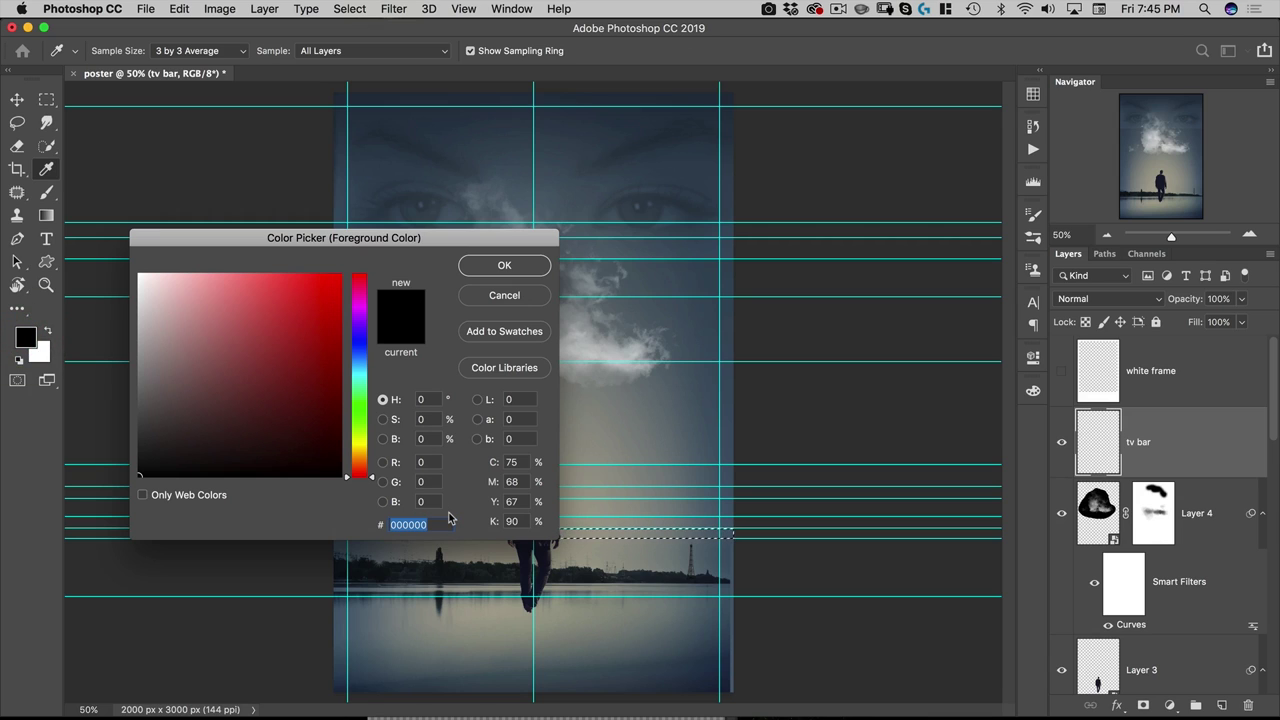
text(0a89ff)
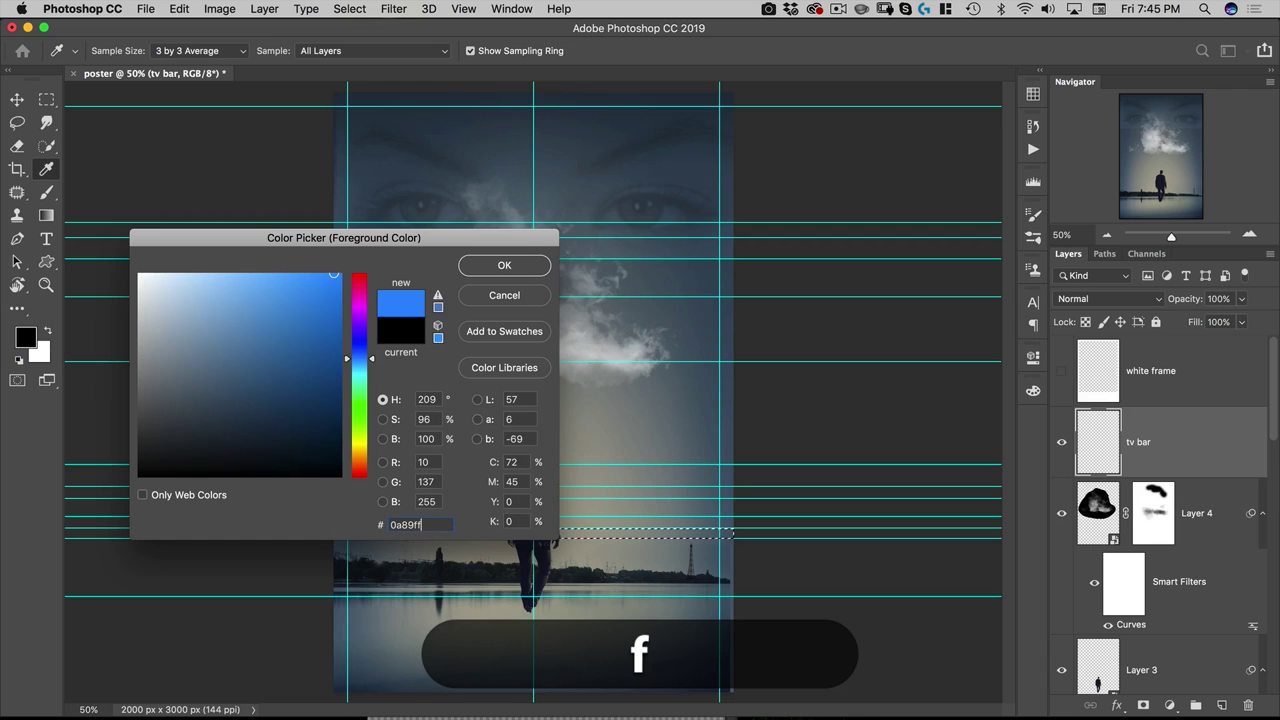
click(505, 266)
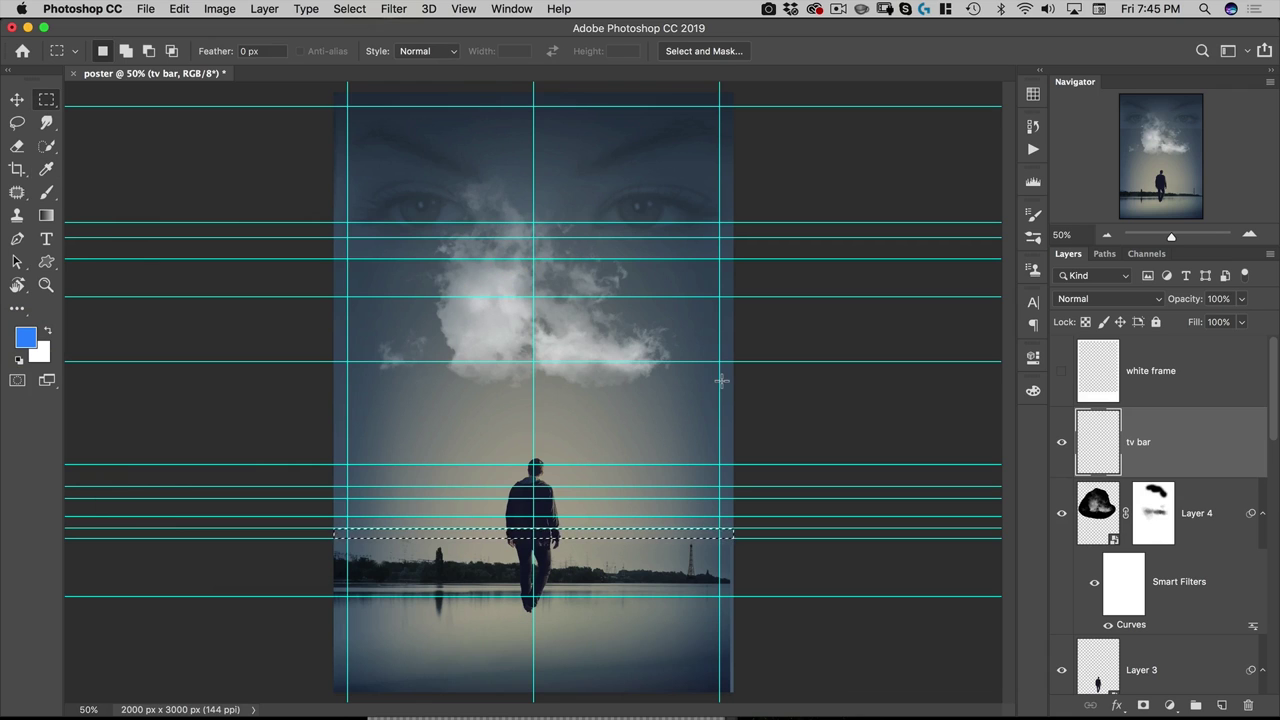
key(alt+BackSpace)
key(alt+super+BackSpace)
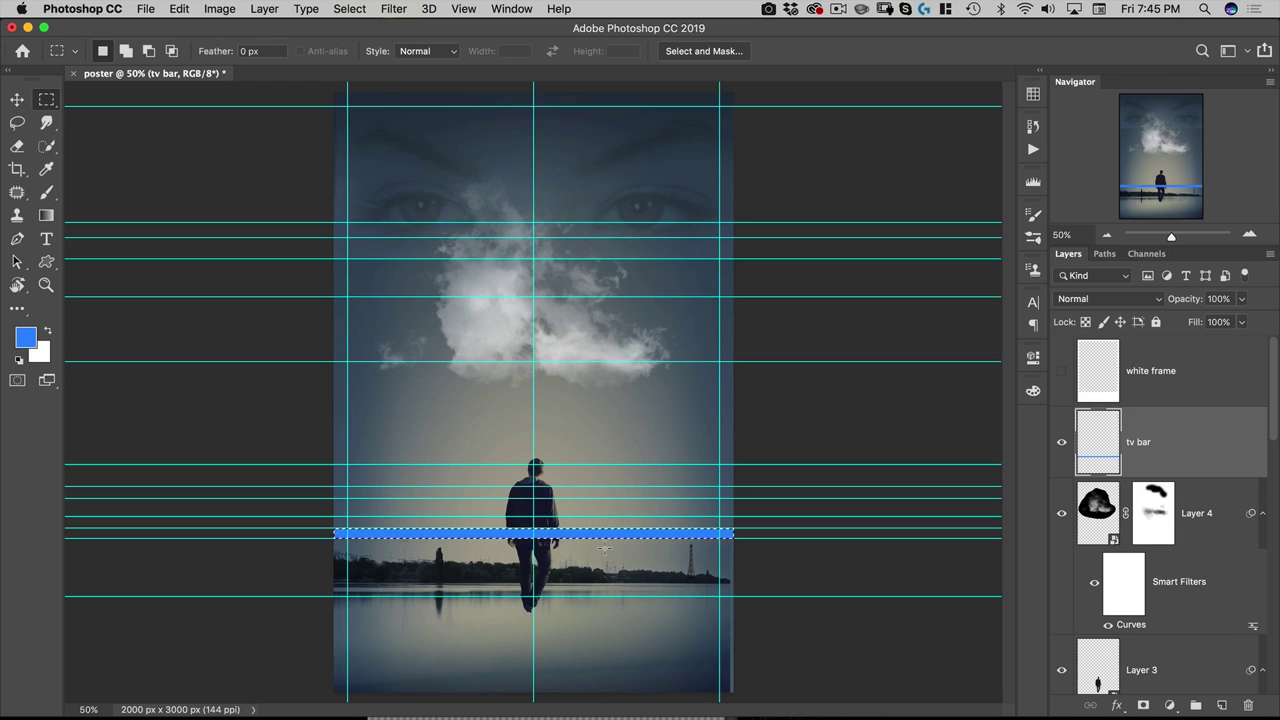
Subtract from the strip selection so that only the left quarter of the blue bar stays selected.
key(alt)
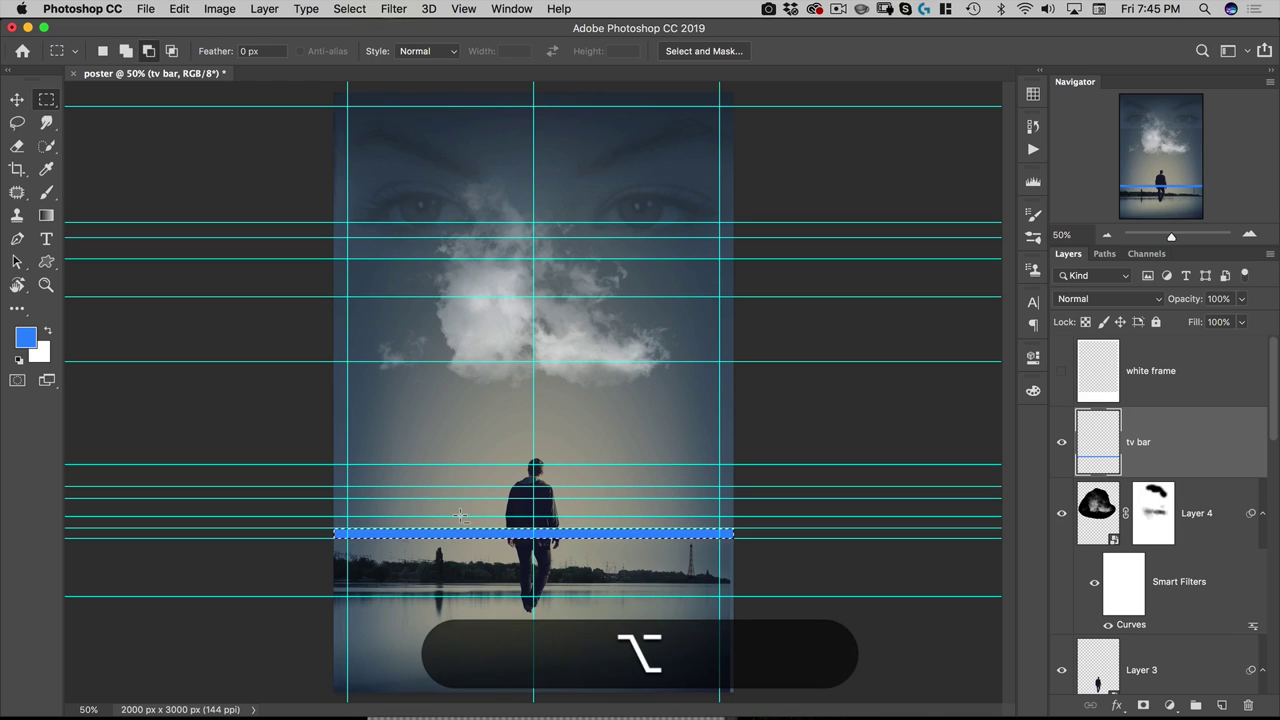
key(alt)
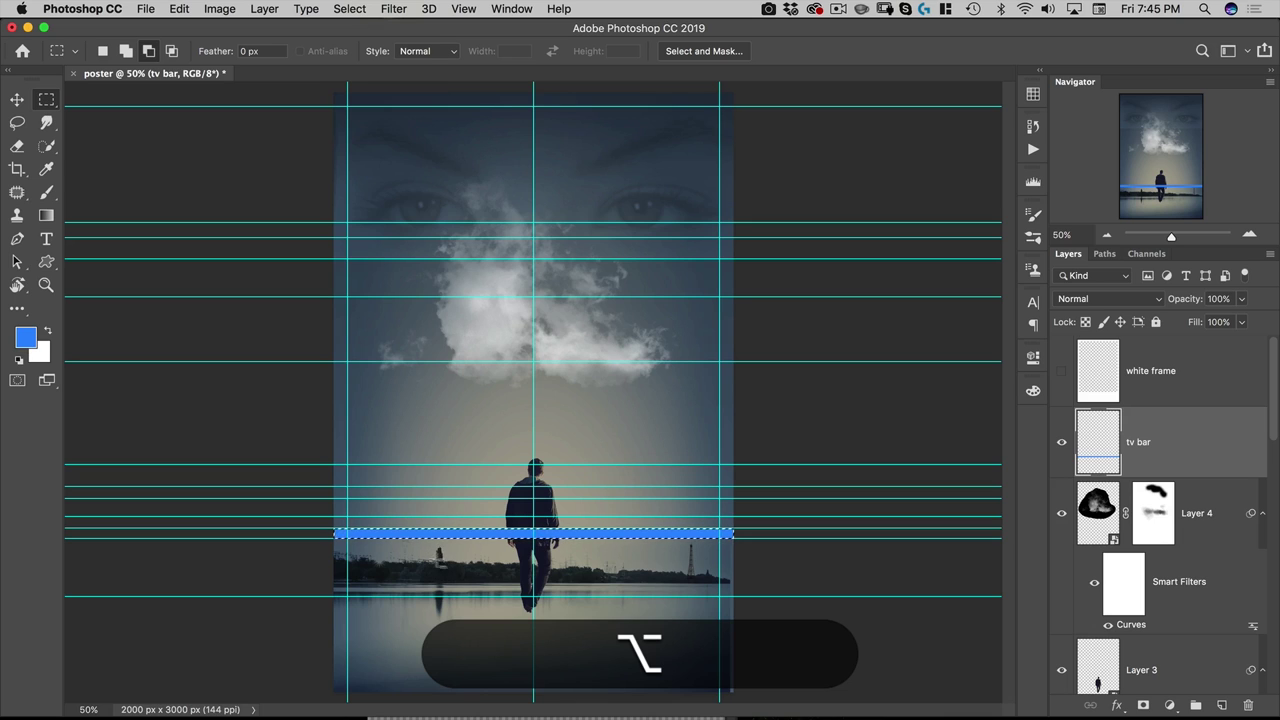
drag(432, 530, 957, 480)
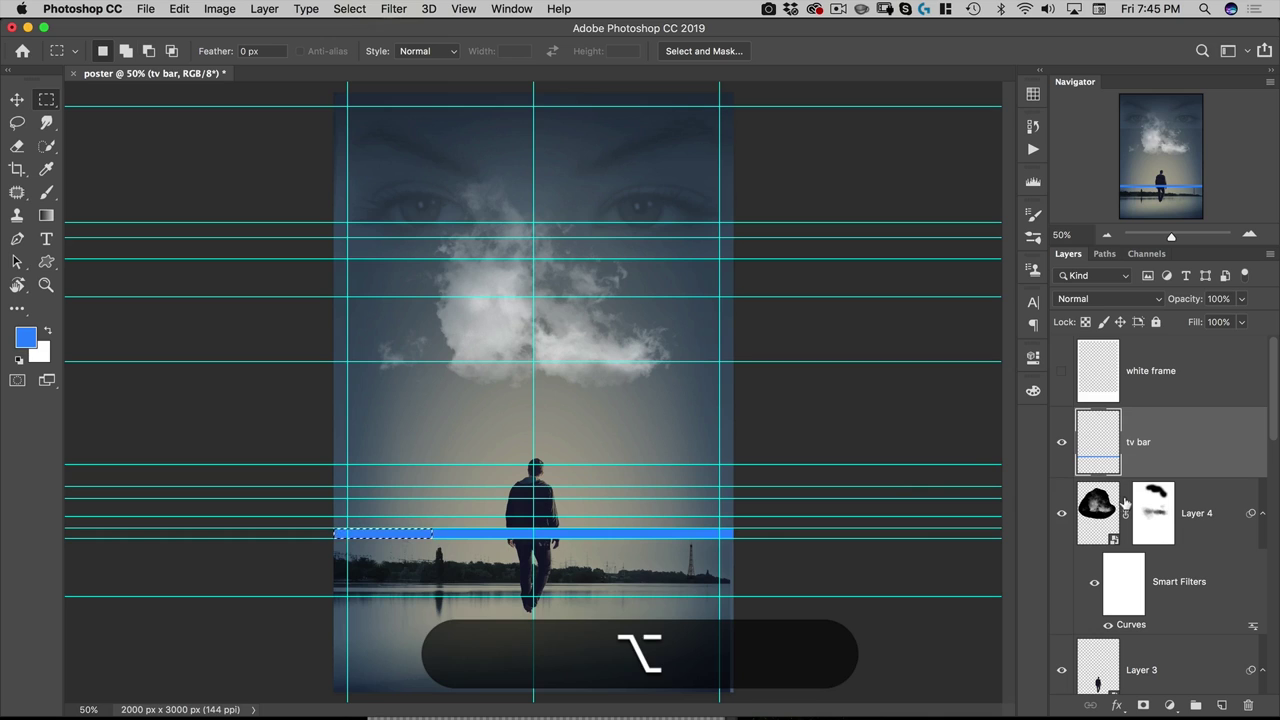
Fill the selected left part of the bar with dark blue 0763b8 on a new layer above tv bar.
click(1221, 705)
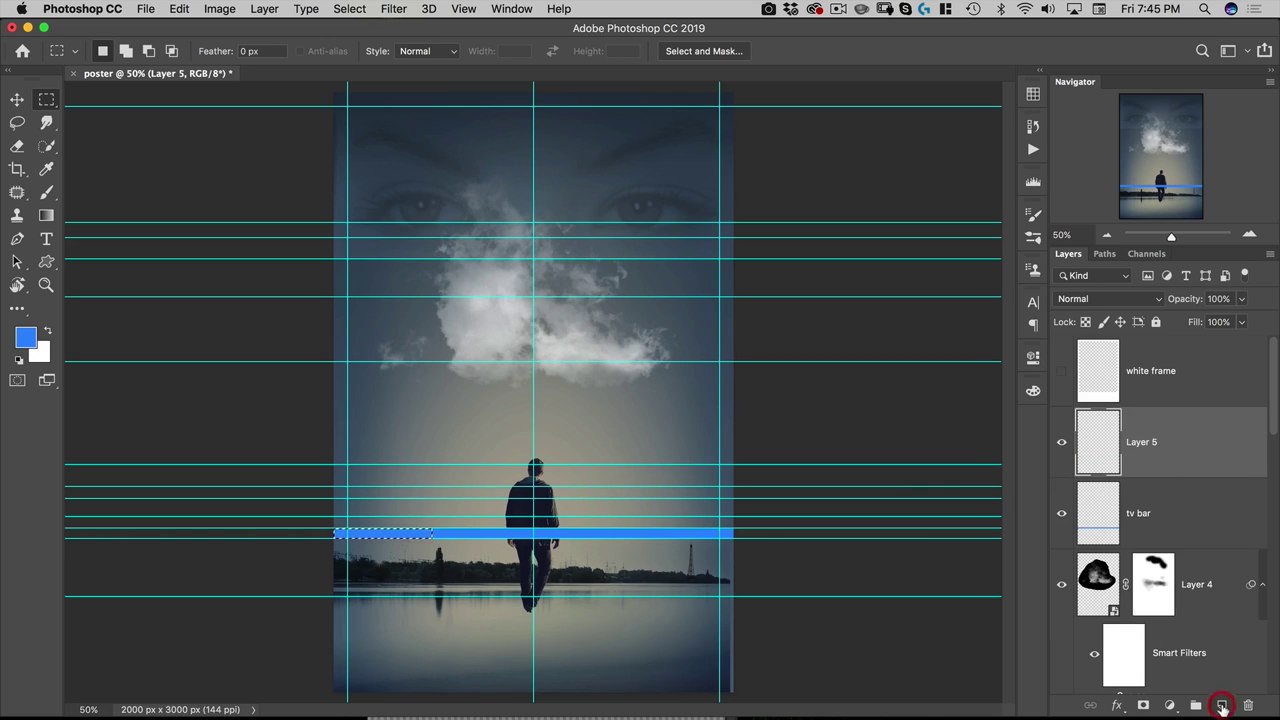
click(26, 339)
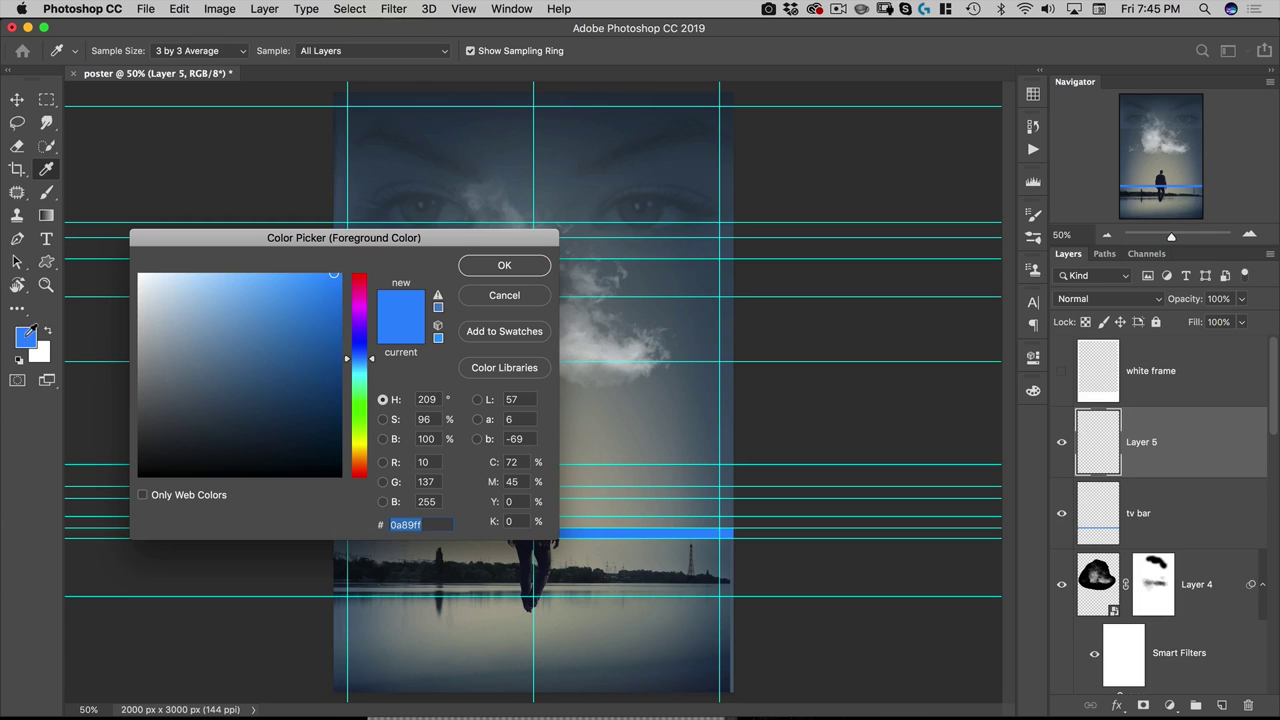
text(07)
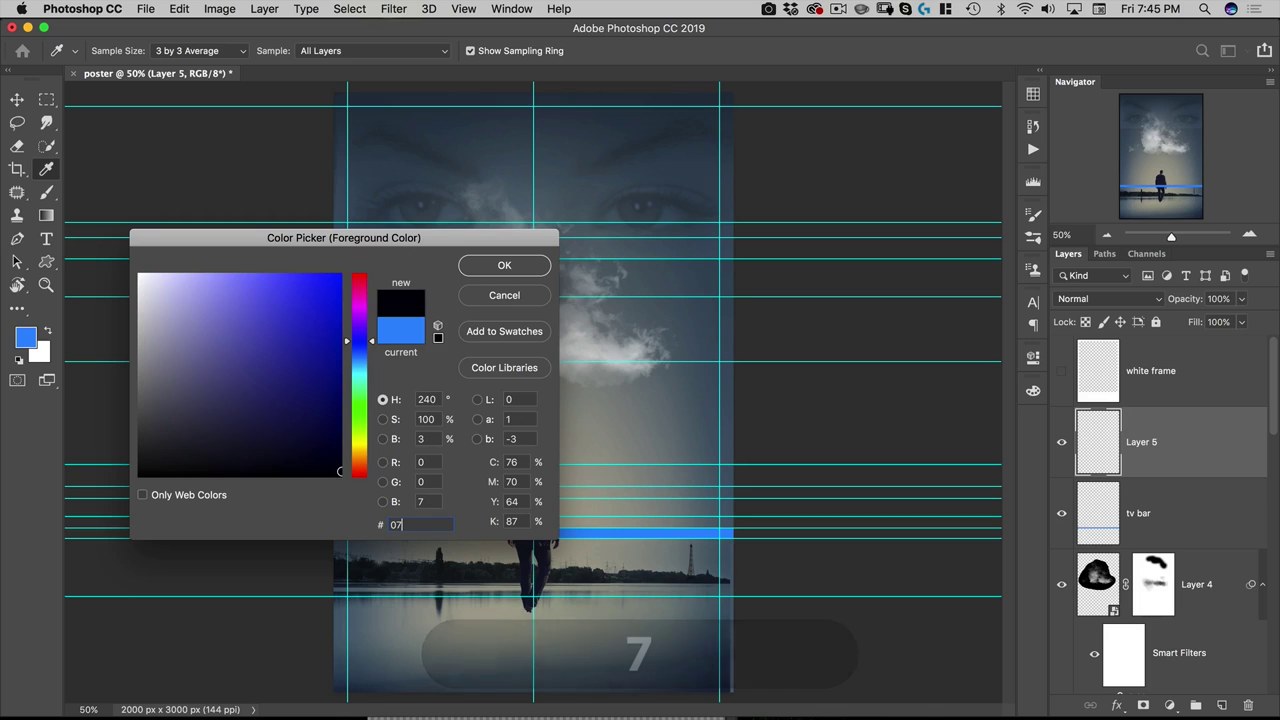
text(63b)
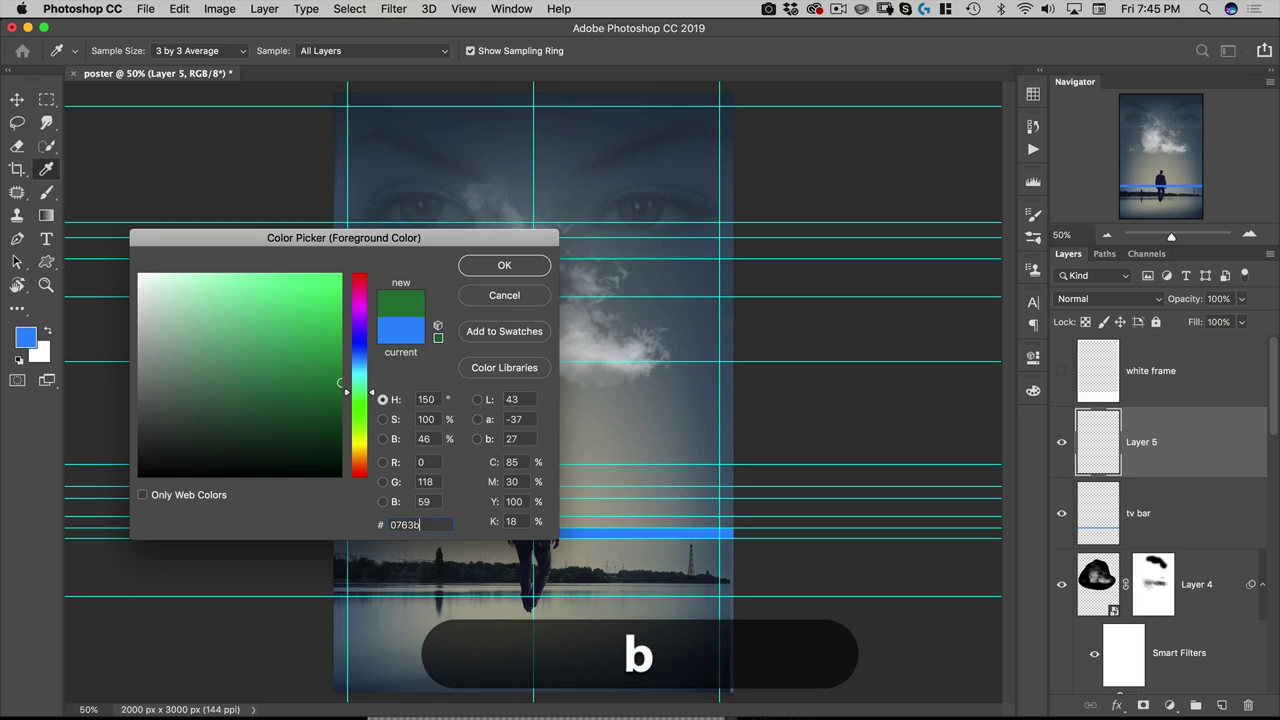
text(8)
key(Return)
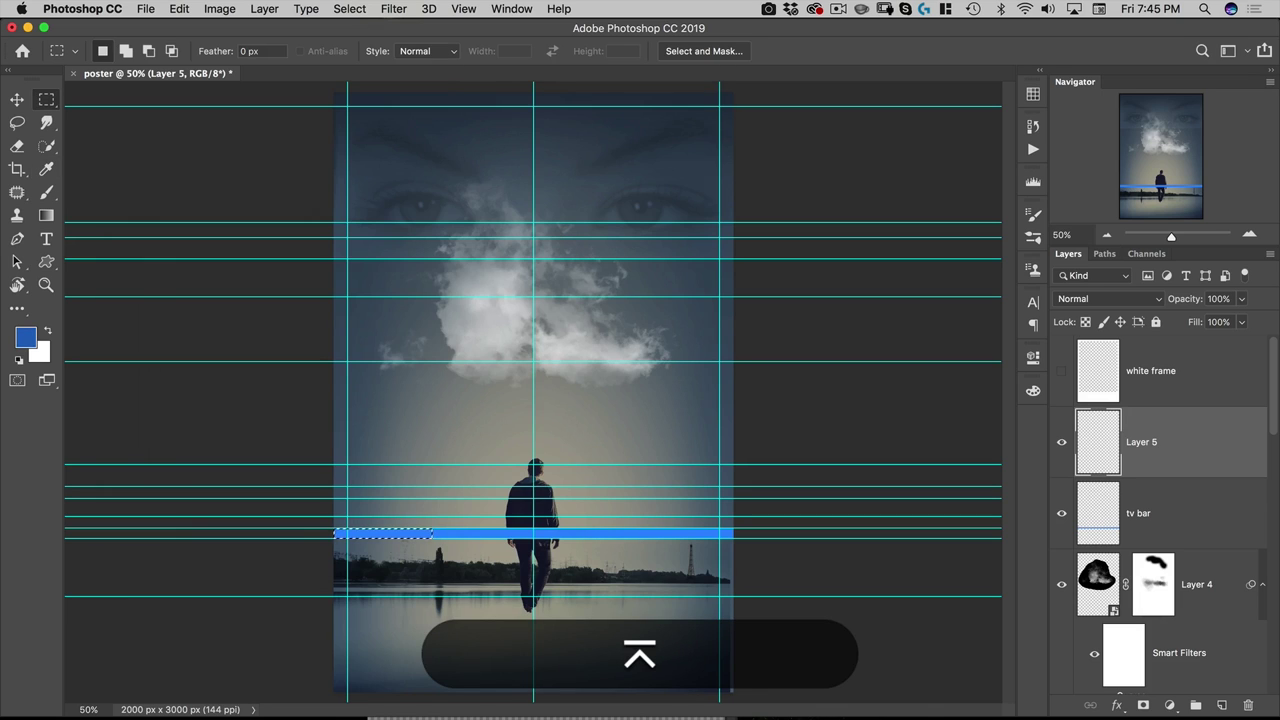
key(alt+BackSpace)
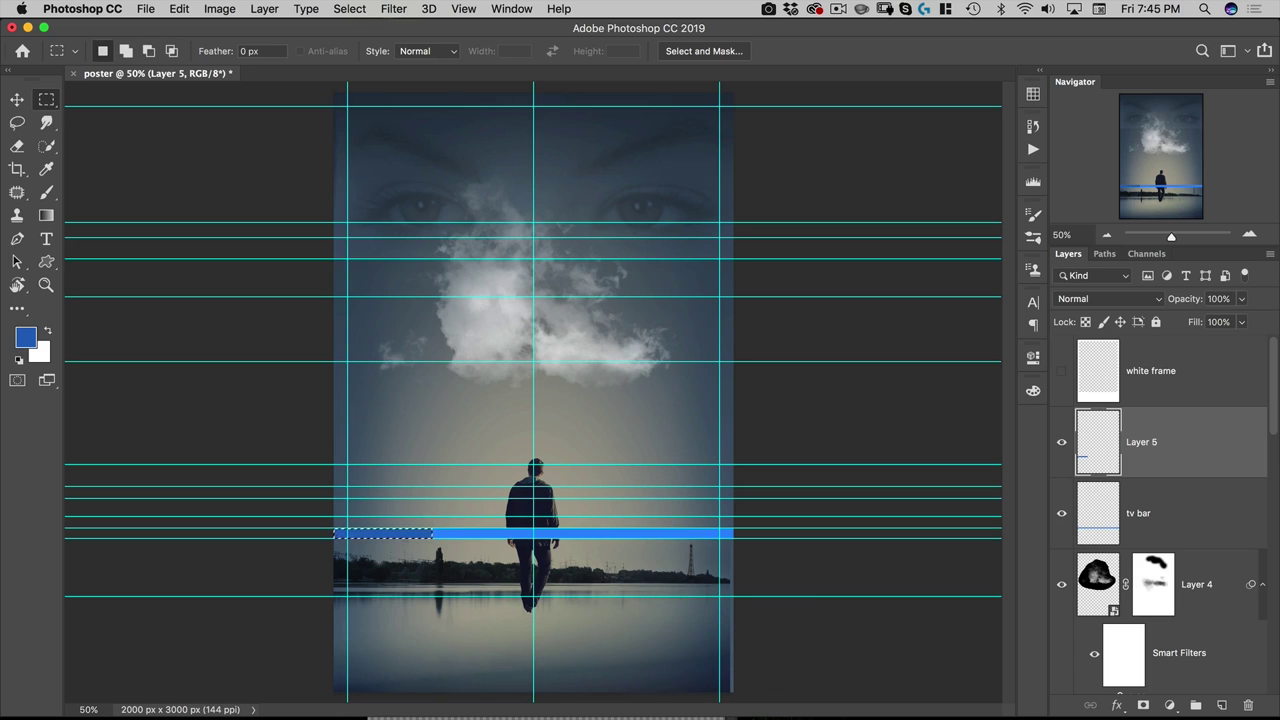
Select a short rectangular segment of the blue bar just right of the centre guide, matching the bar's height.
click(572, 536)
drag(549, 541, 625, 530)
drag(626, 527, 622, 529)
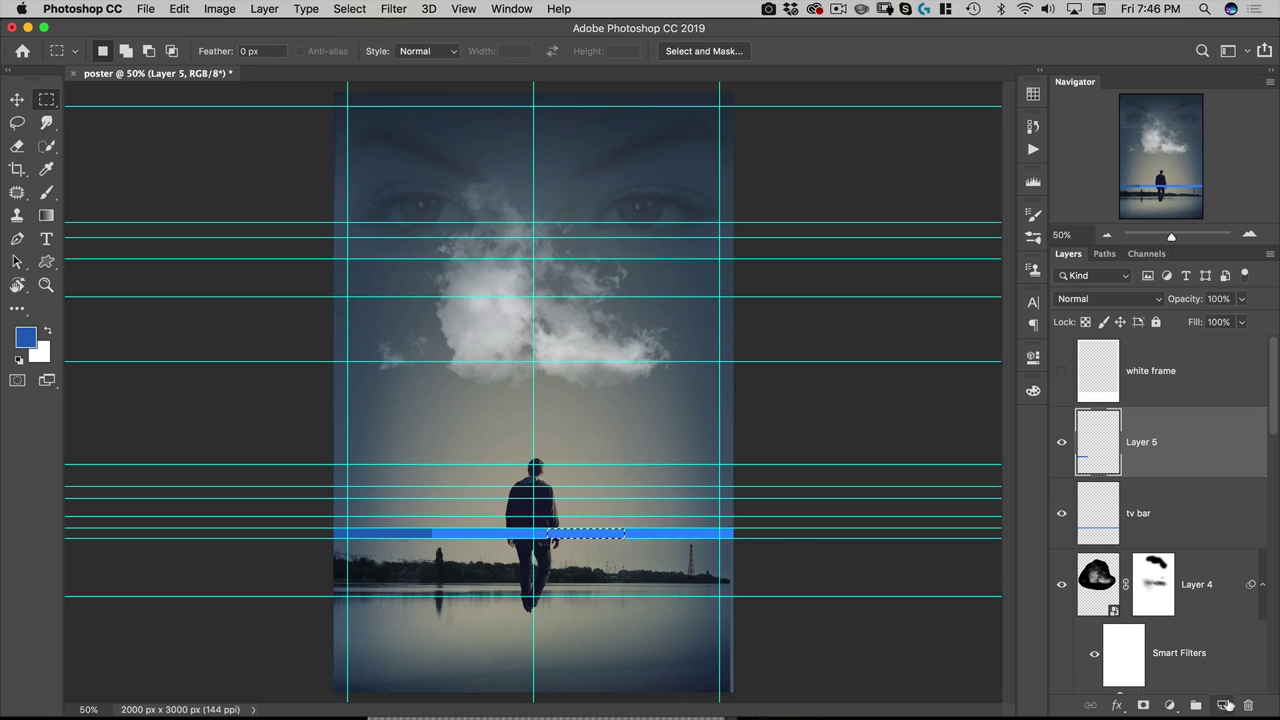
Fill the selected segment with orange ff7200 on a new layer, then deselect.
click(1221, 705)
click(28, 339)
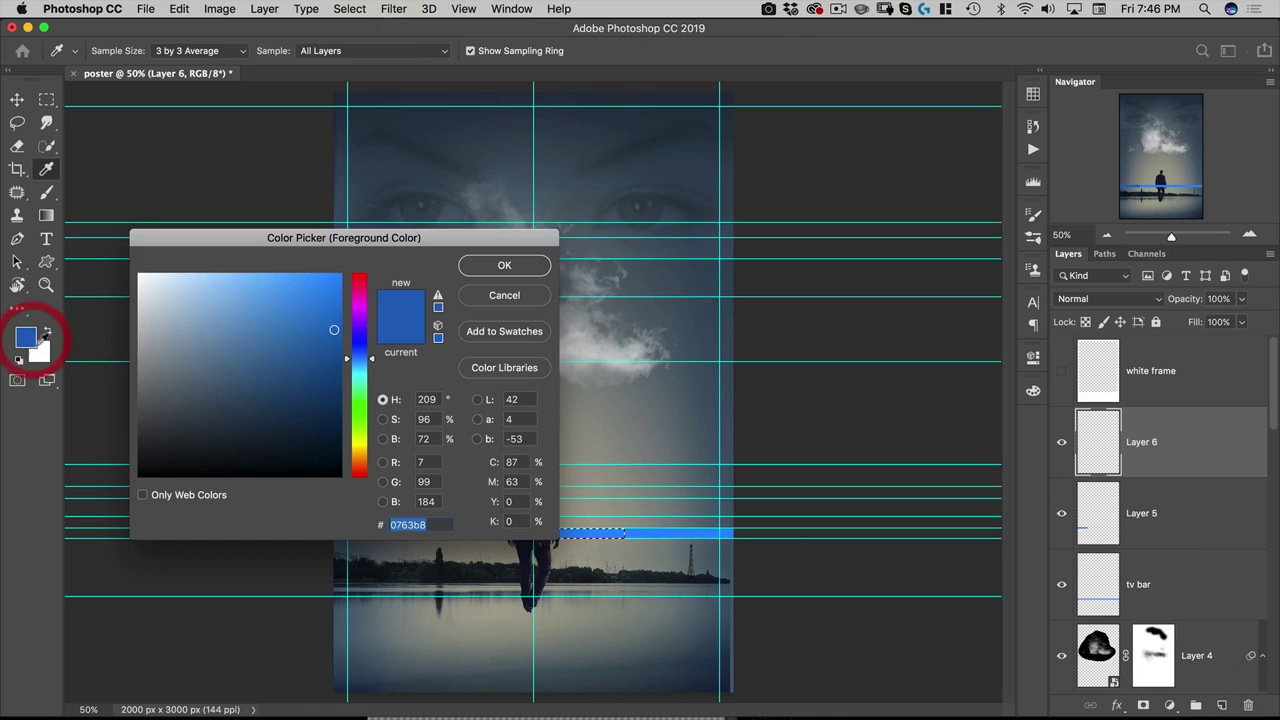
text(ff)
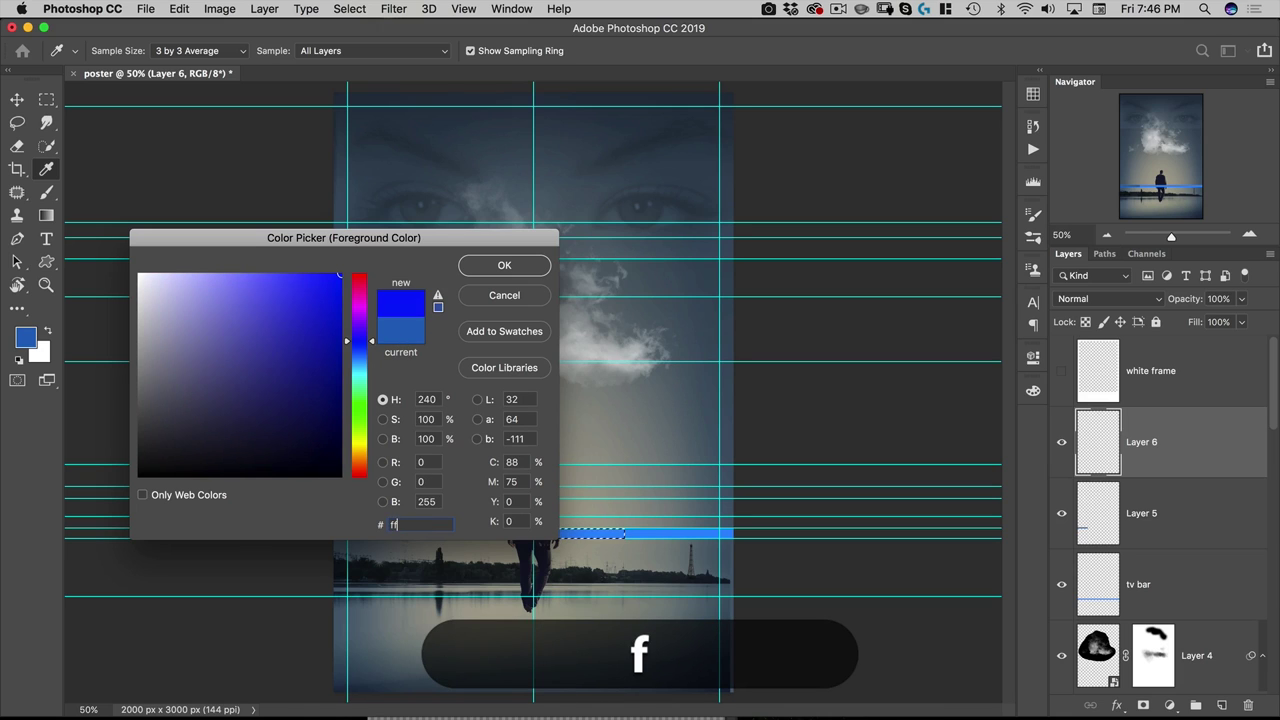
text(72)
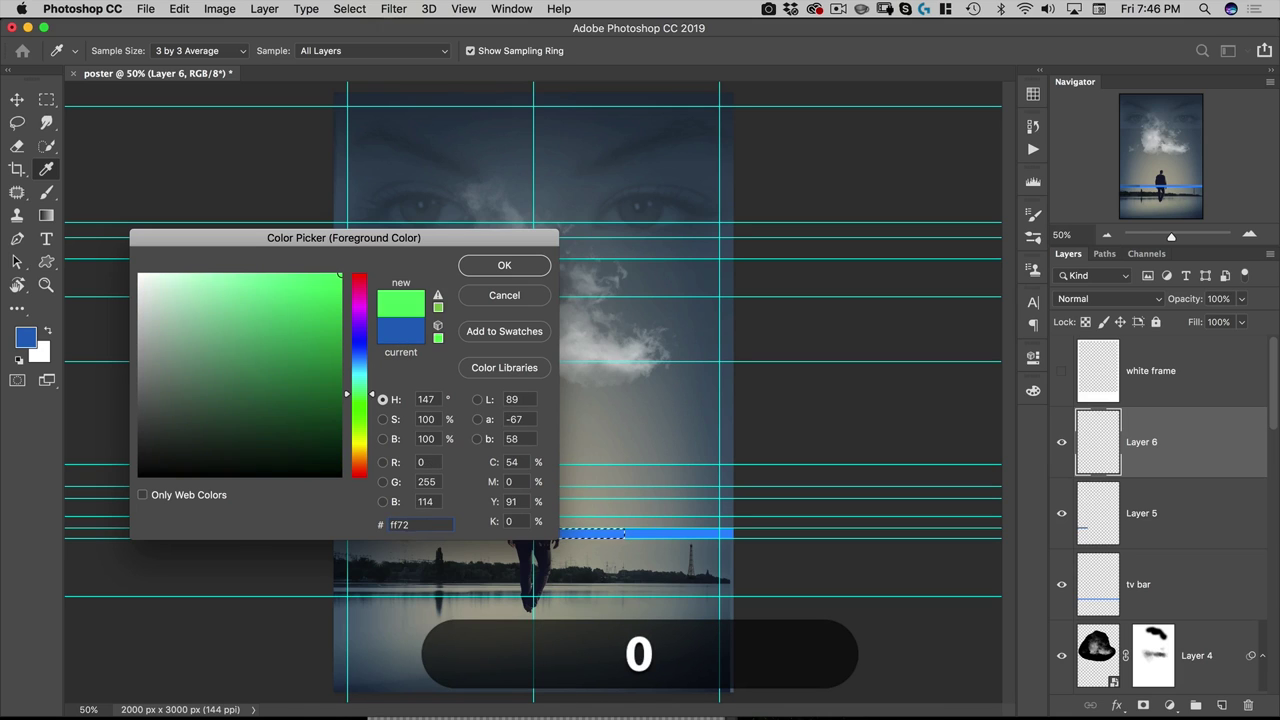
text(00)
key(Return)
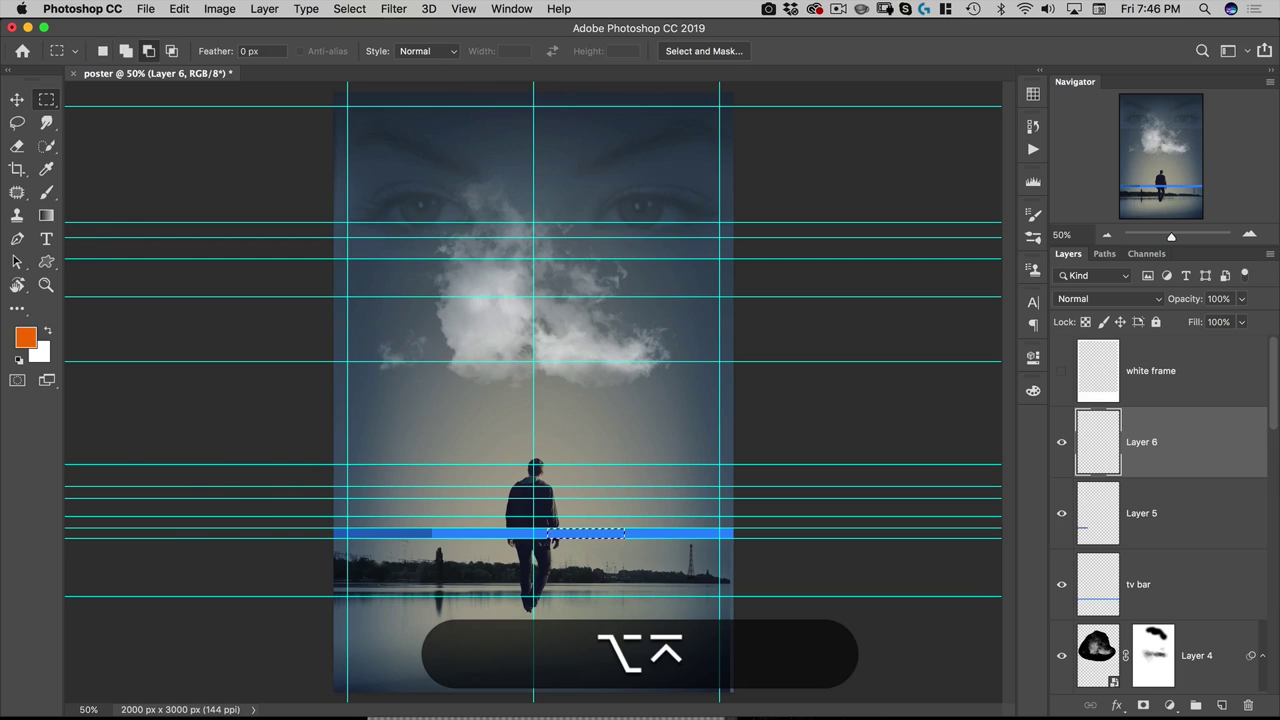
key(alt+BackSpace)
key(super+d)
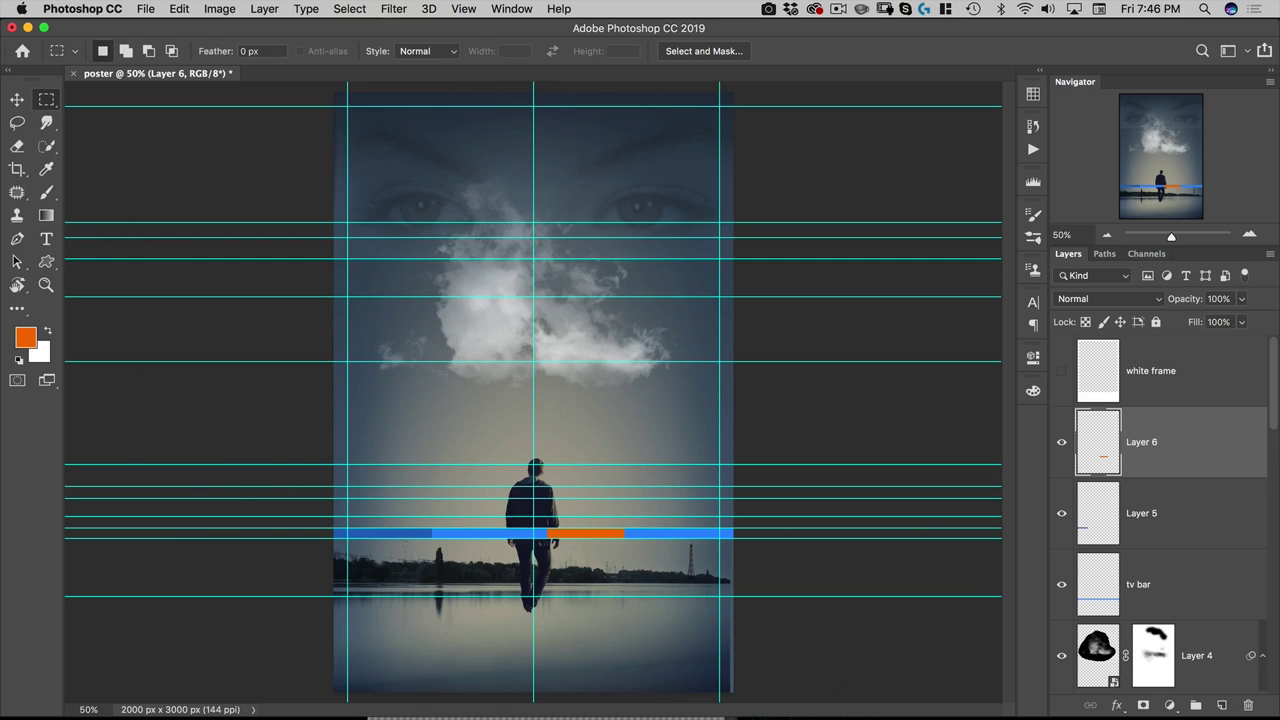
Swap the foreground and background colours and start a Montserrat Regular 20 pt text line on the bar's dark blue segment.
click(48, 330)
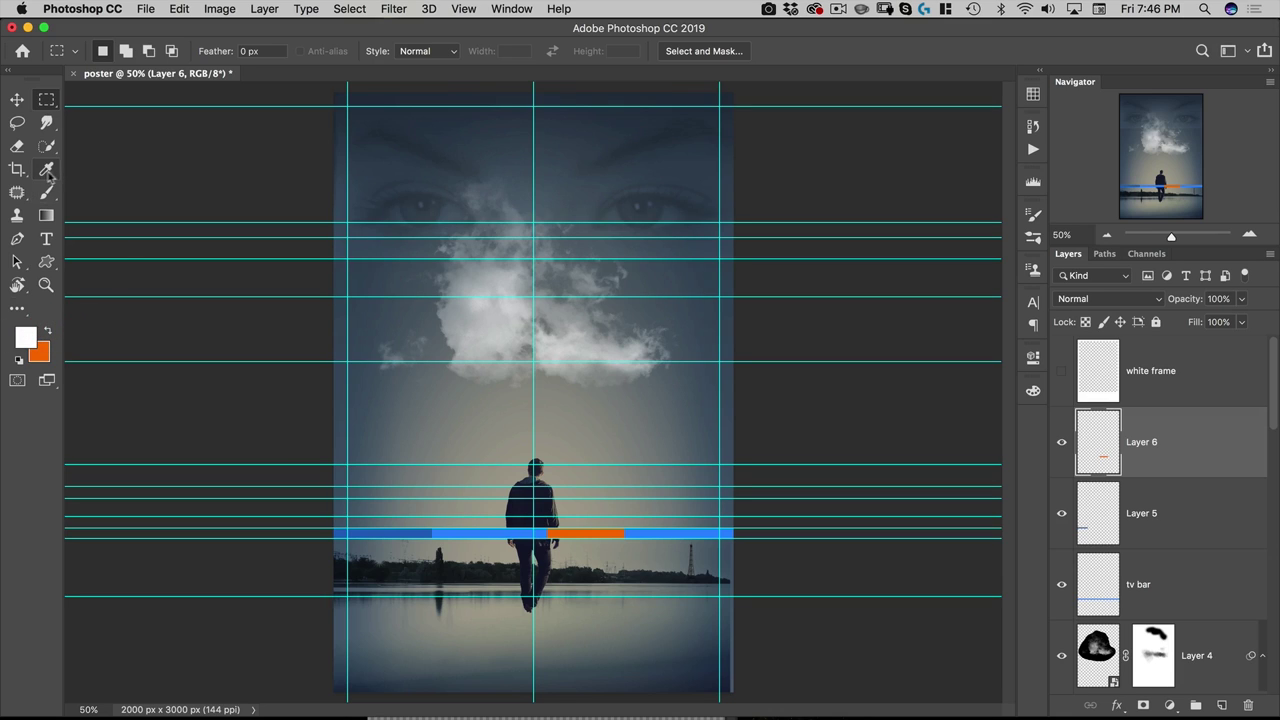
click(47, 241)
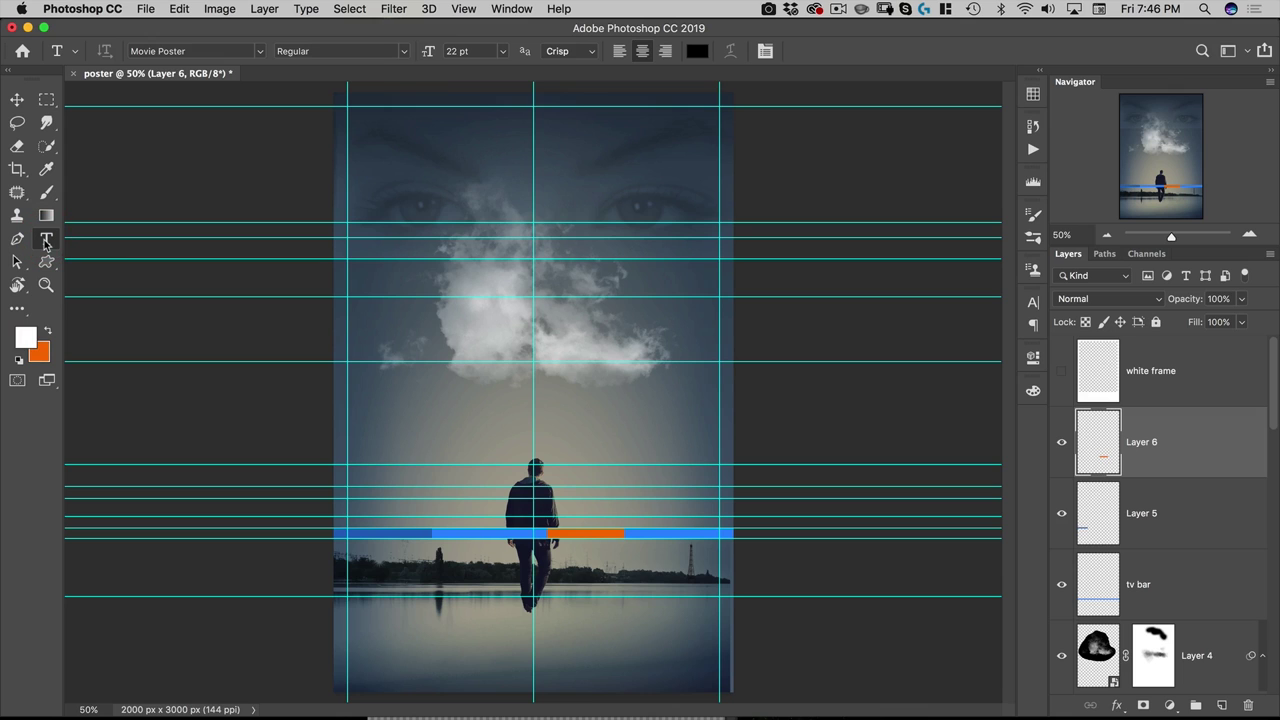
click(184, 52)
text(monts)
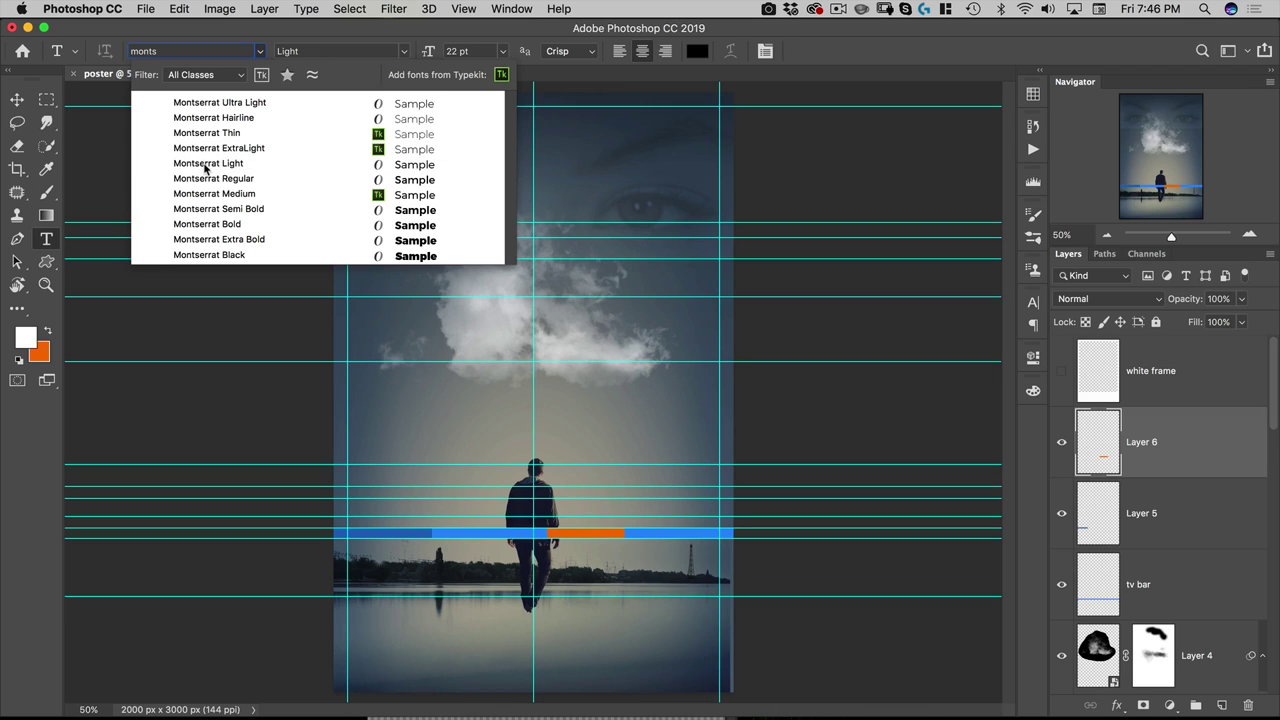
click(204, 178)
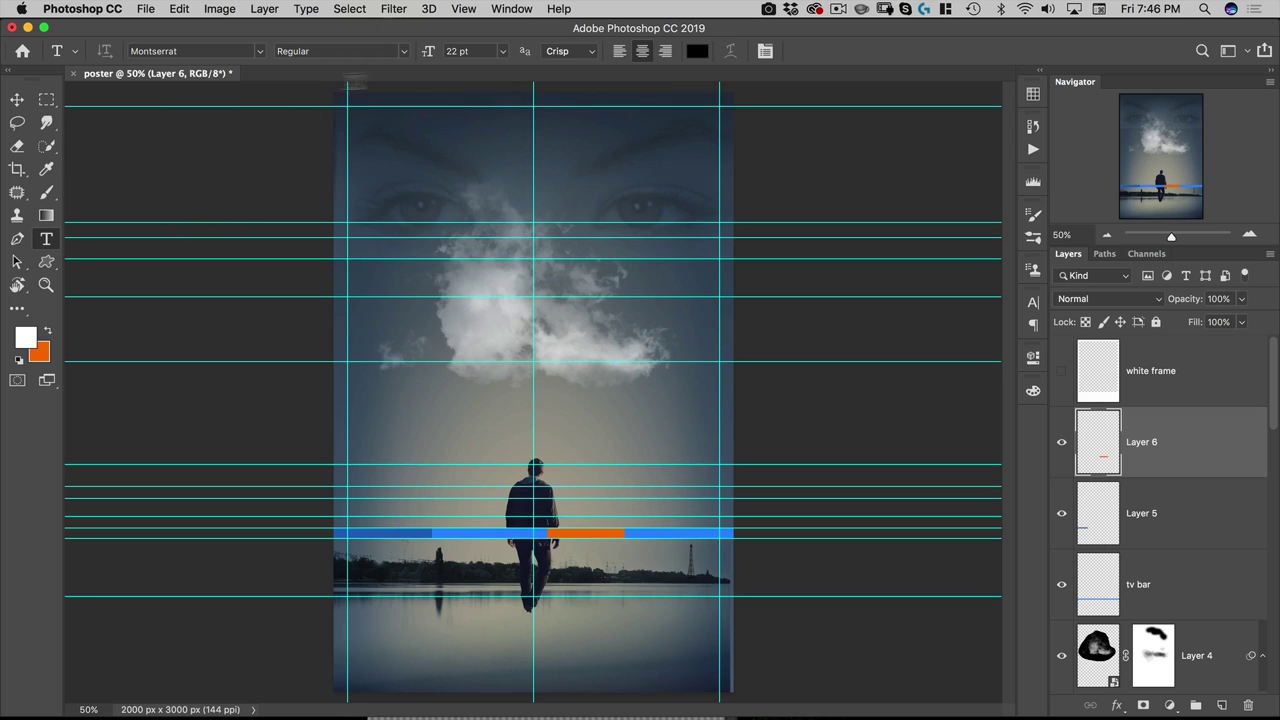
text(20)
key(Return)
click(373, 535)
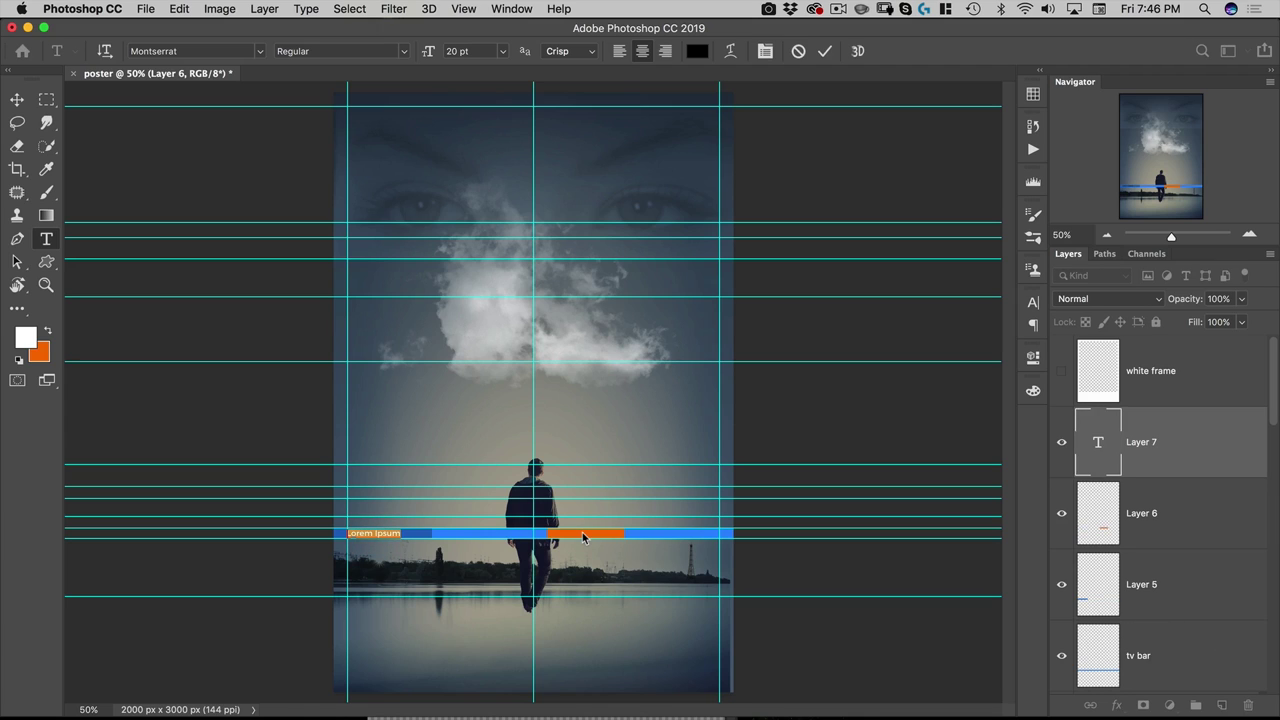
Enter CONTINUES 80° as the text on the blue bar's left end, with extra spaces between the word and the number.
key(shift)
text(CONTIN)
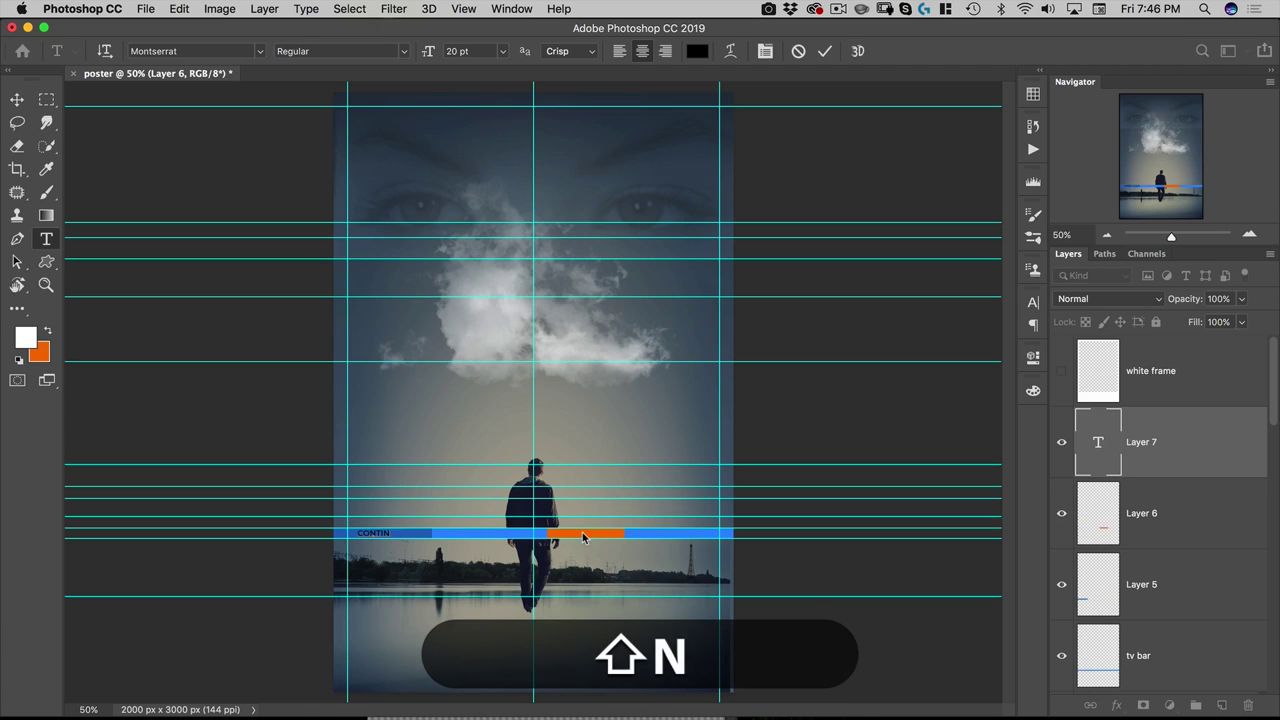
text(UES 80)
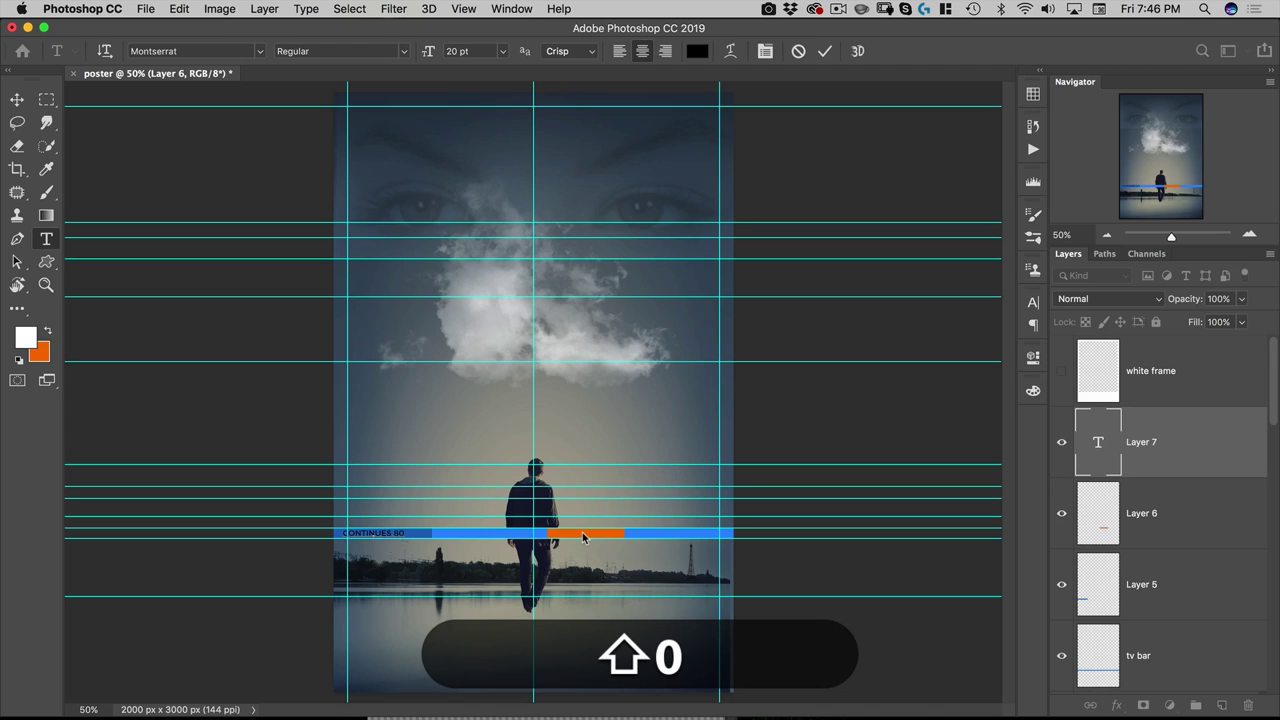
key(shift)
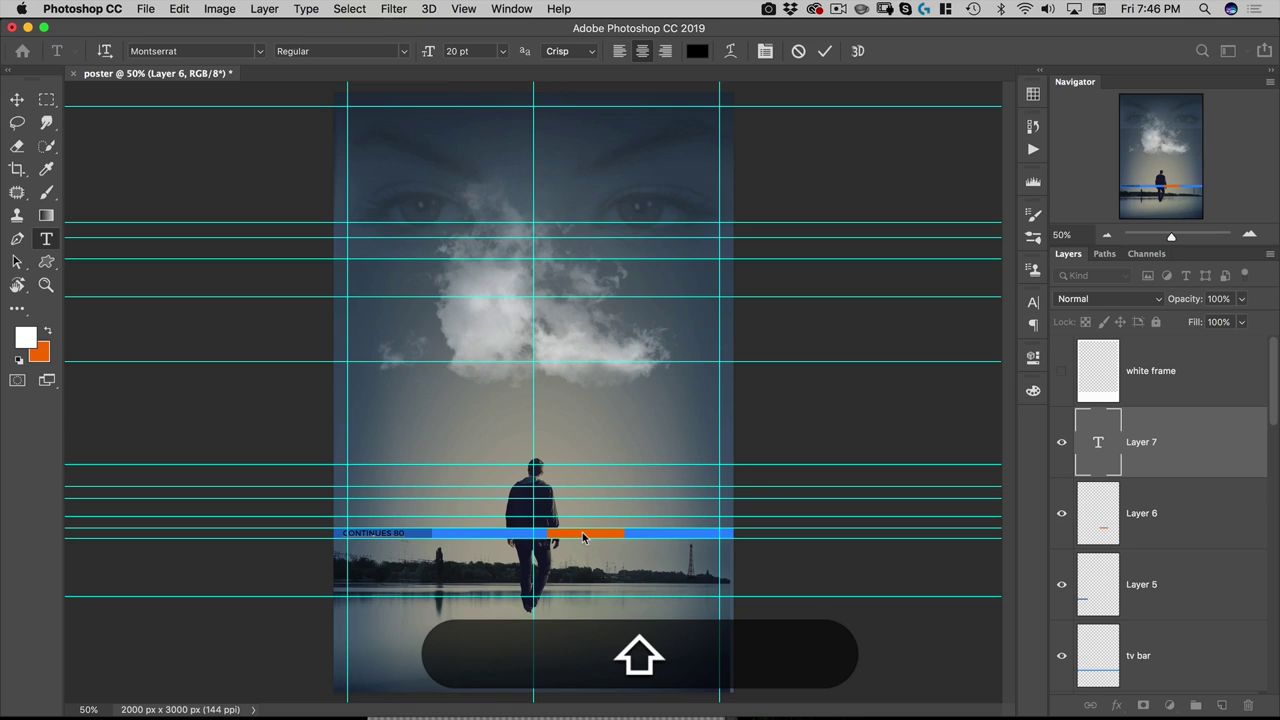
key(shift+alt)
text(°)
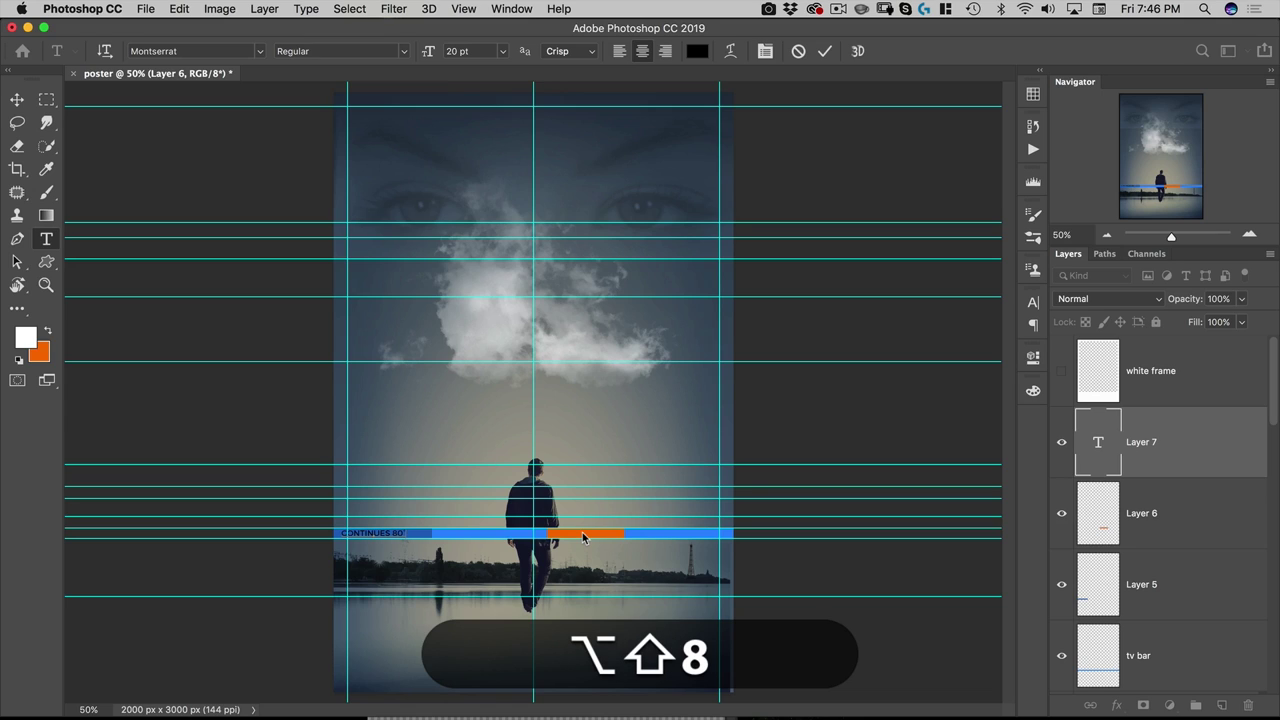
key(Left)
key(Left)
key(Left)
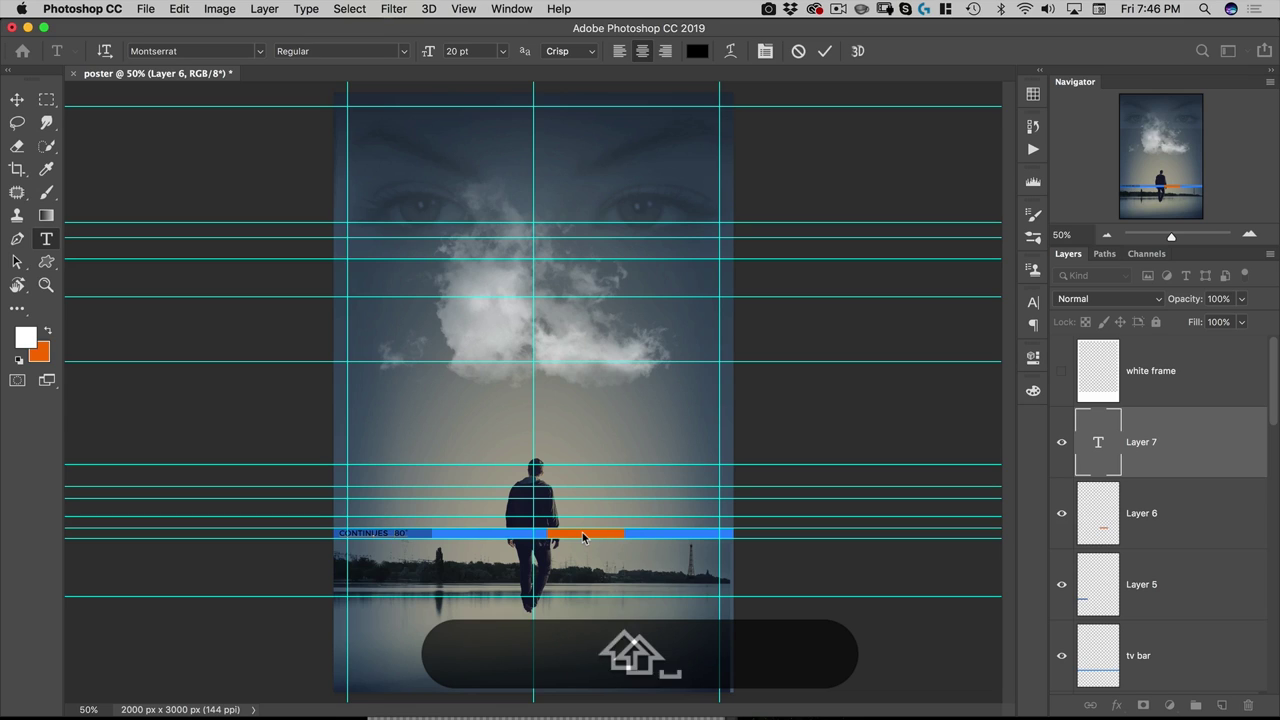
Set the 80° part of the text to the Light font style and commit the text.
key(shift+Right)
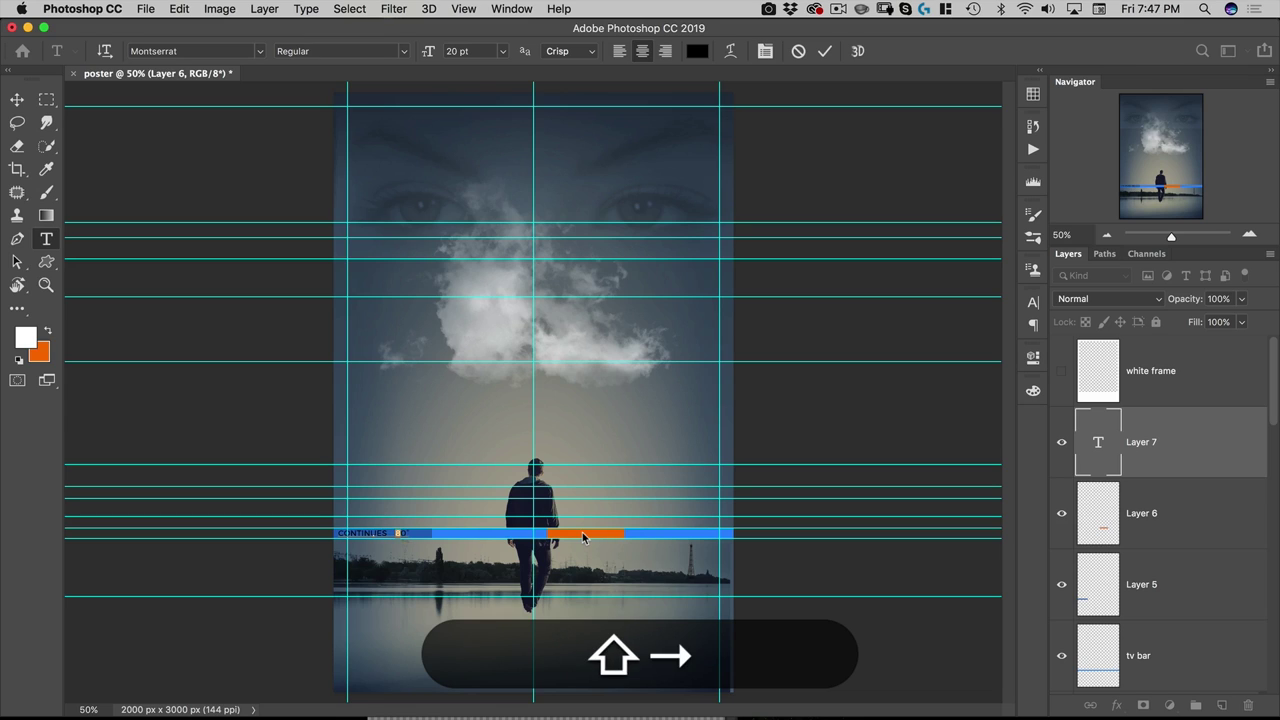
click(405, 52)
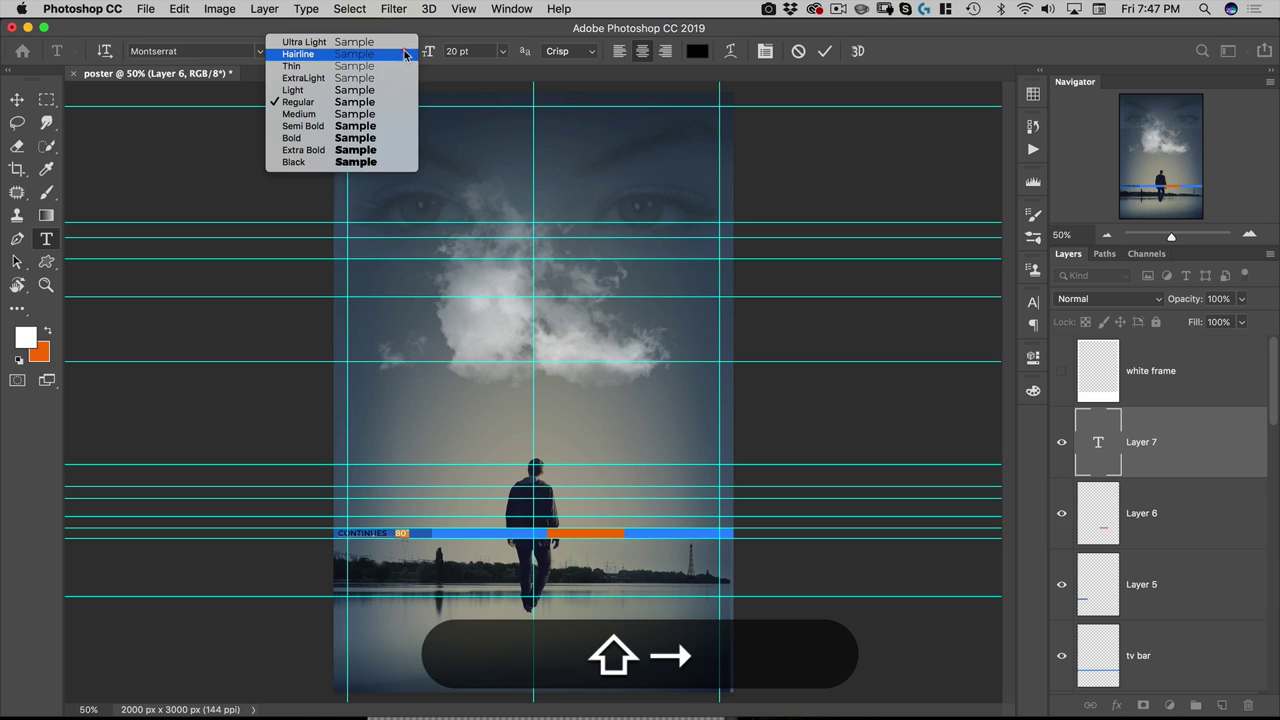
click(346, 91)
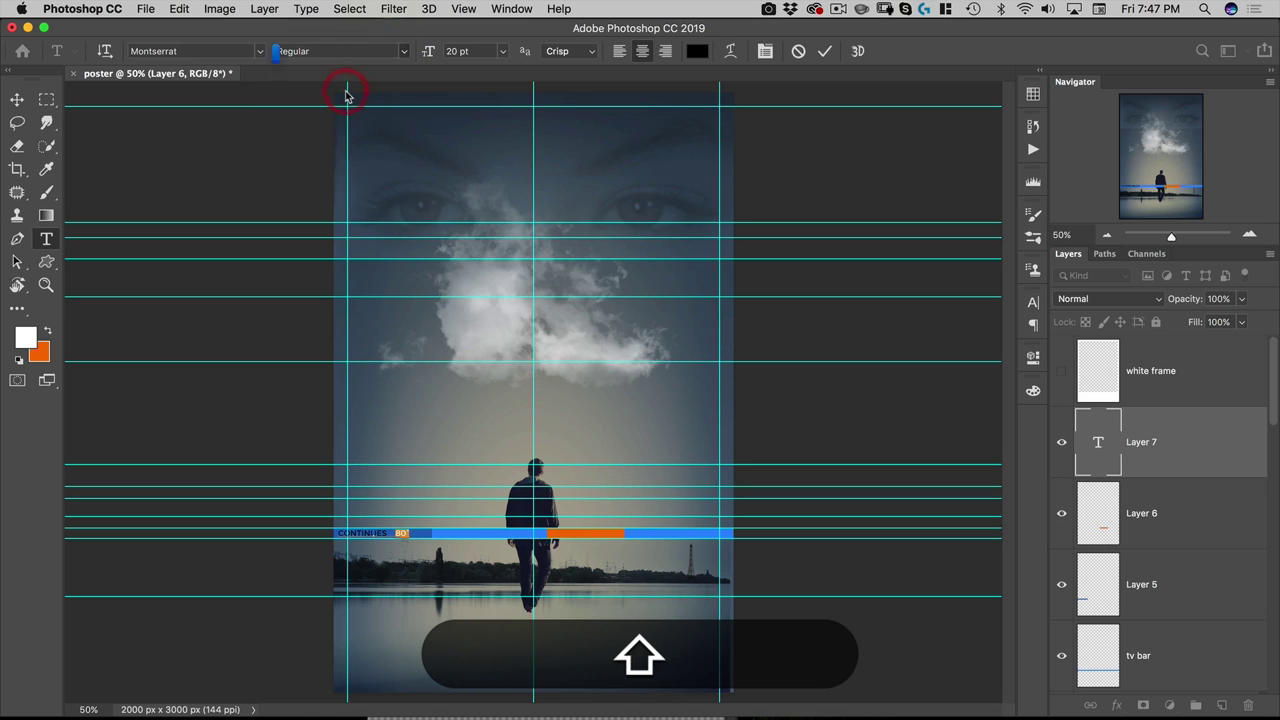
click(19, 101)
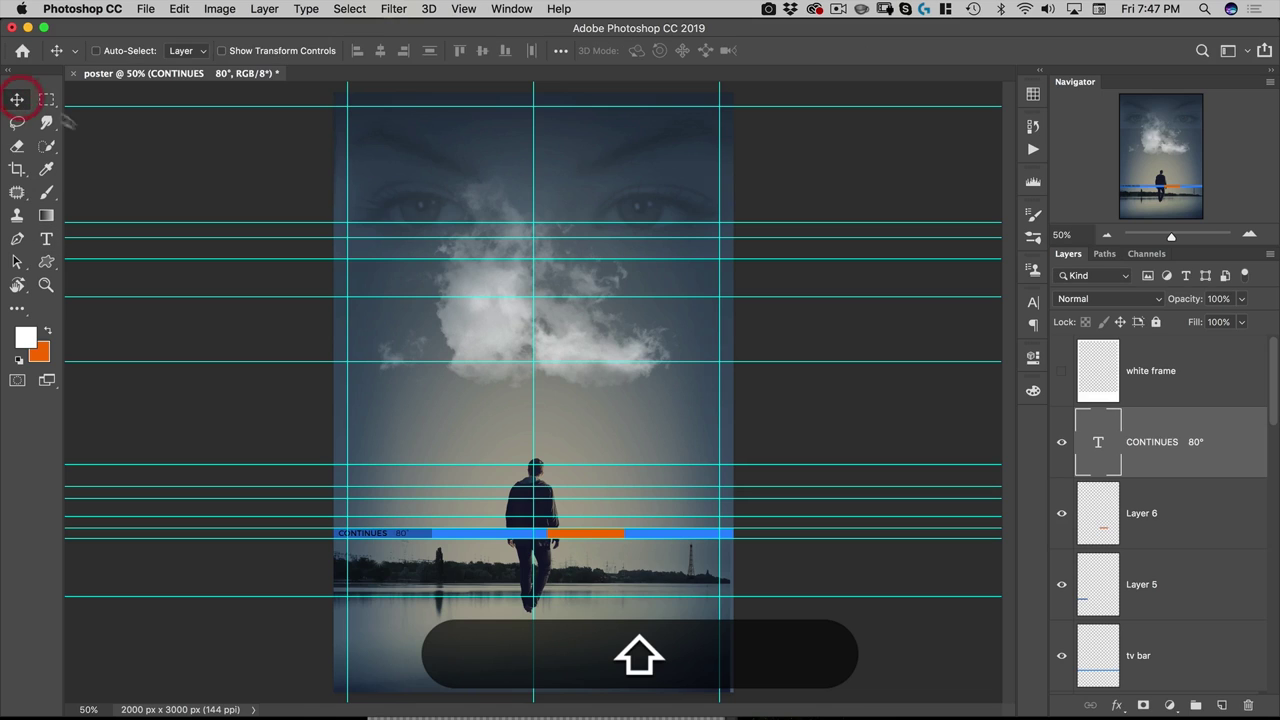
Recolor the CONTINUES 80° text with the white foreground color and nudge it right within the dark blue segment.
key(alt+shift+BackSpace)
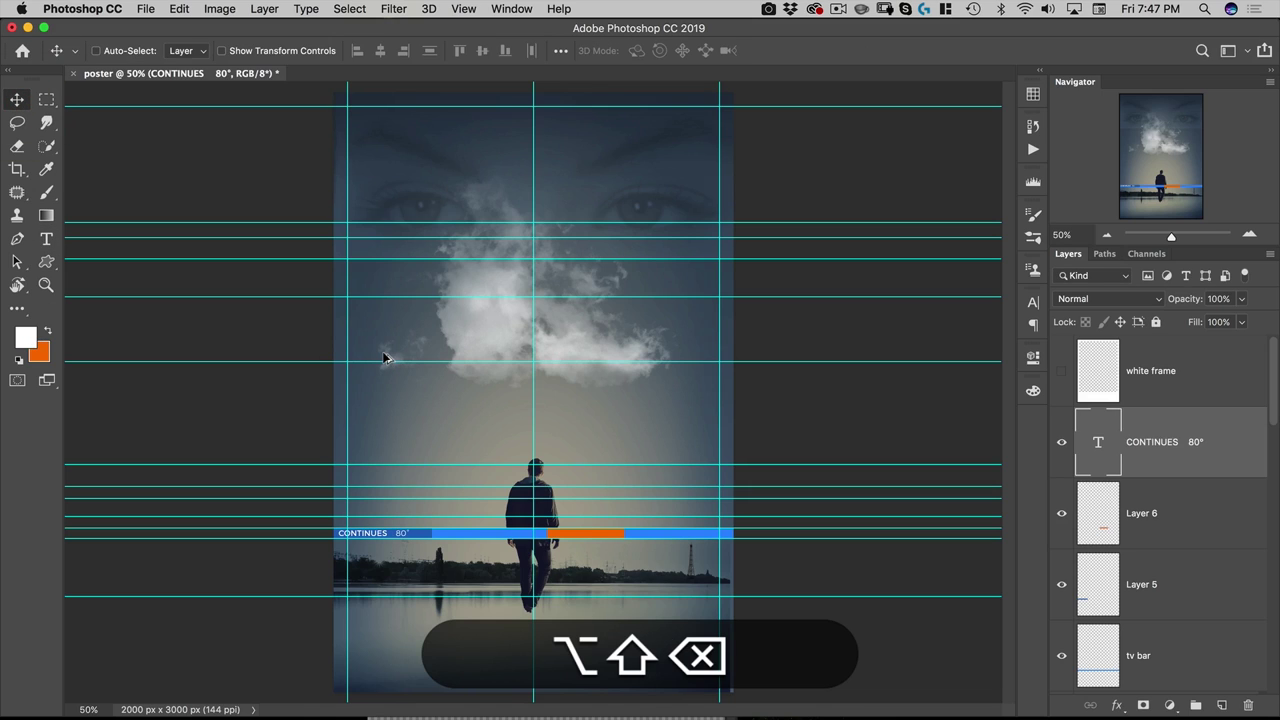
key(shift+Right)
key(shift+Right)
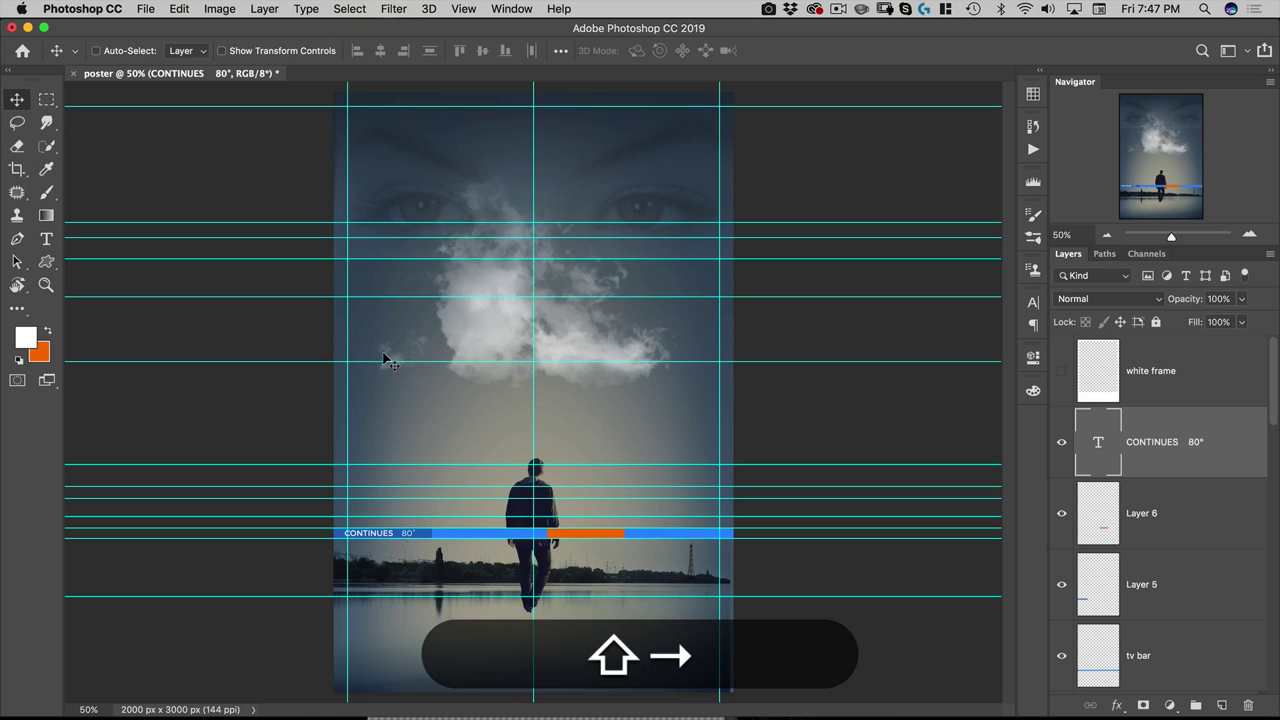
key(shift+Left)
key(shift+Right)
key(shift+Left)
key(shift+Right)
Widen the letter tracking of the whole CONTINUES 80° text and commit it.
key(shift+t)
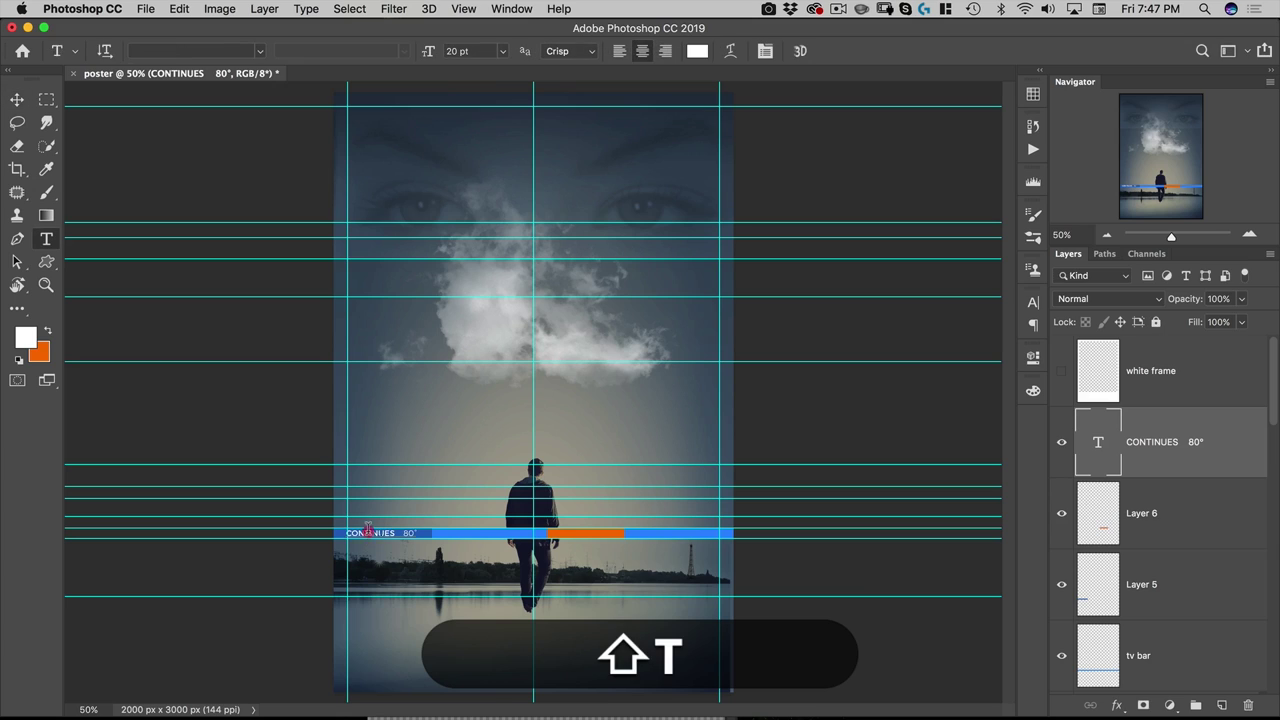
click(368, 530)
key(shift+super+a)
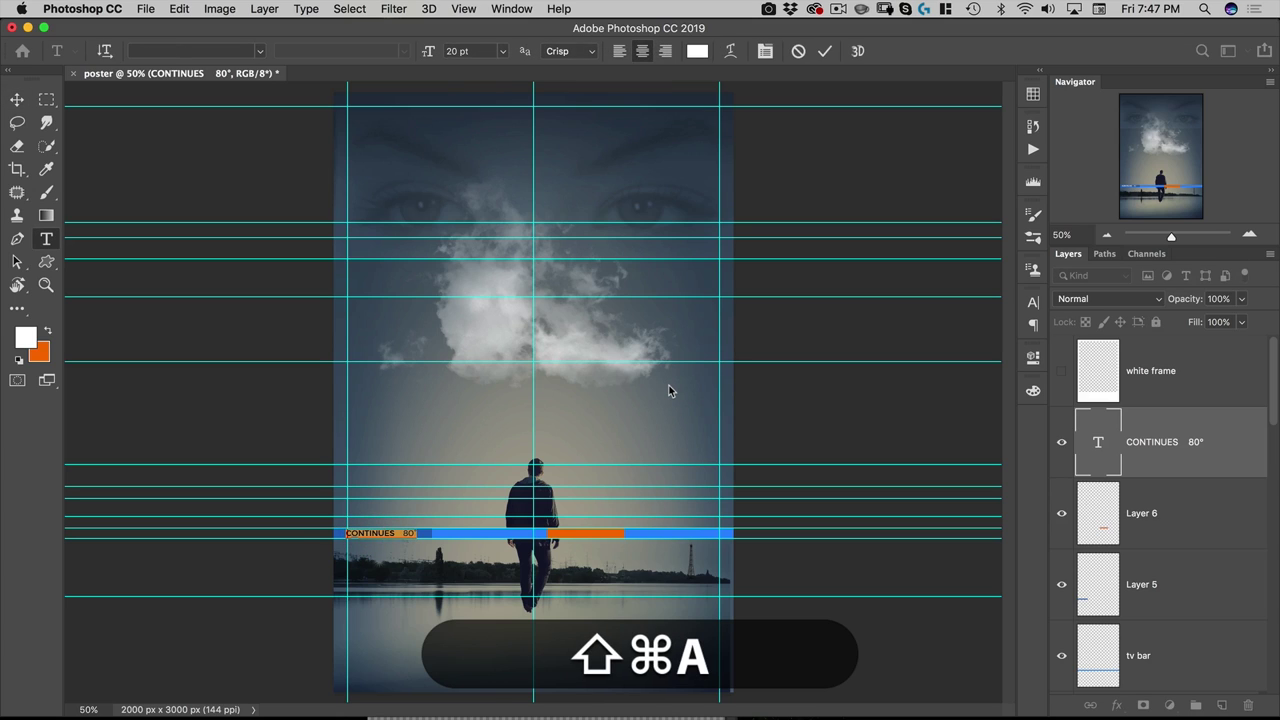
key(alt+shift+Right)
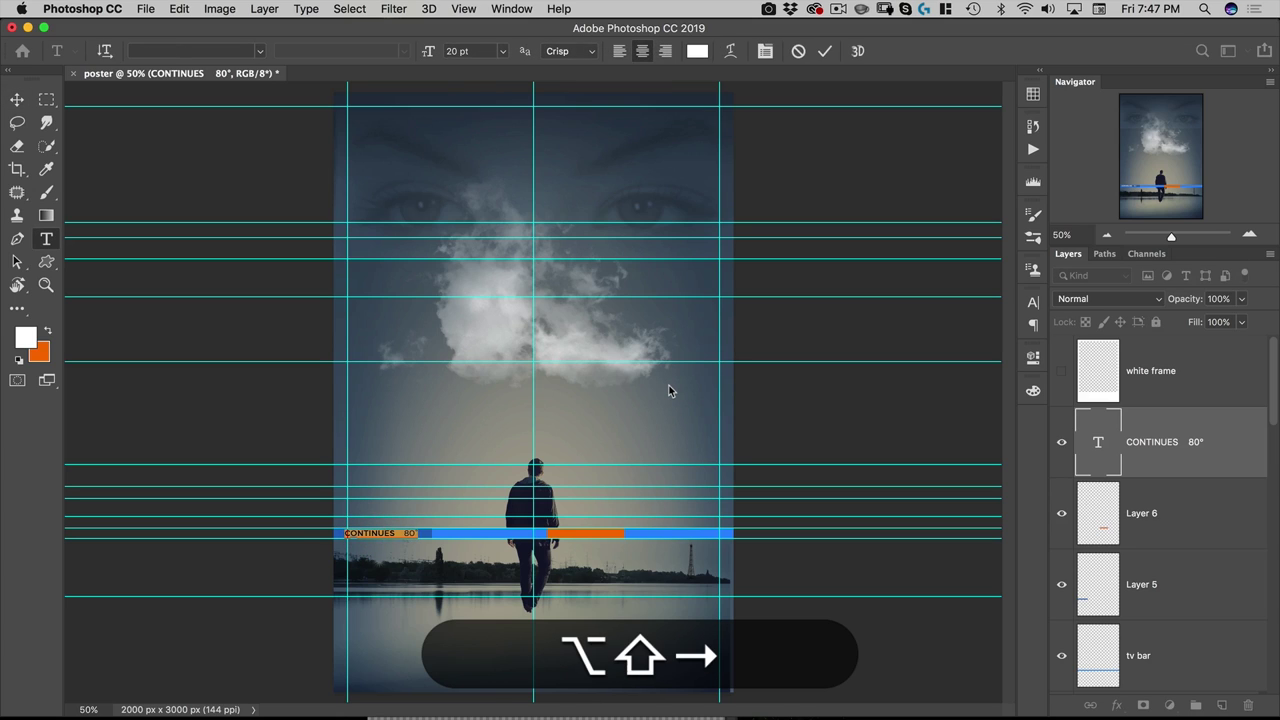
key(alt+shift+Right)
key(alt+shift+KP_Enter)
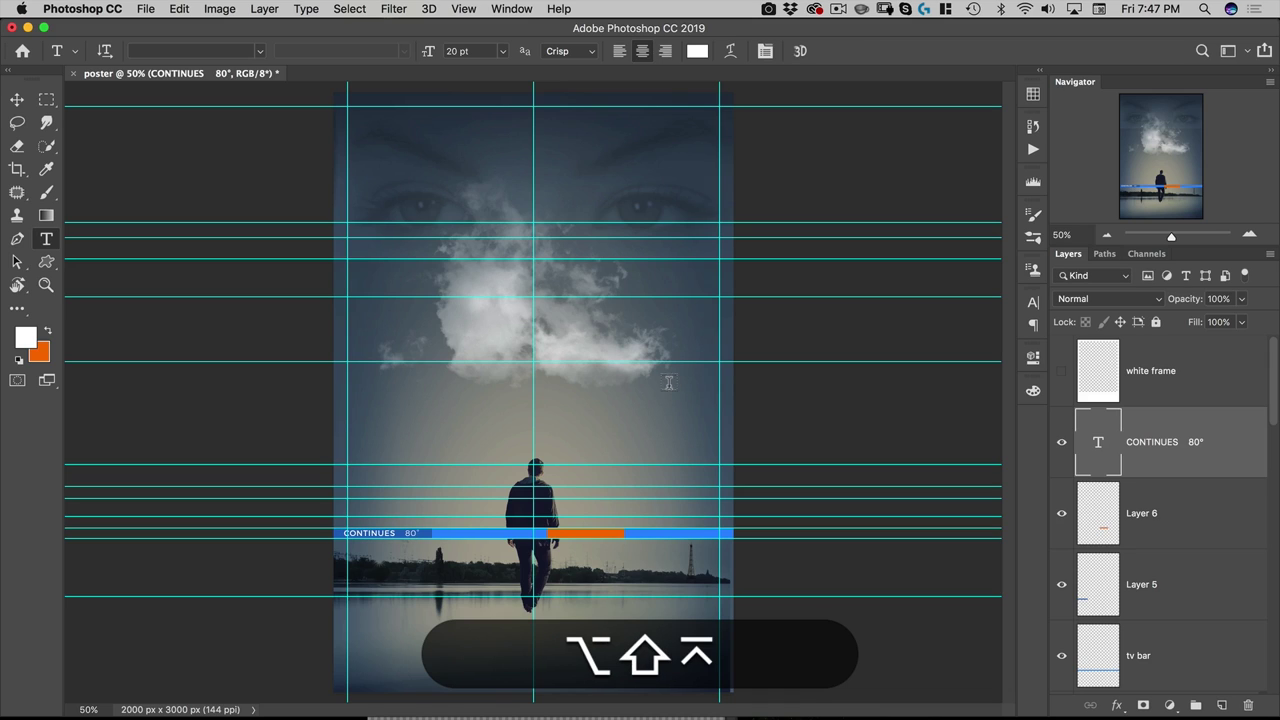
Left-align the CONTINUES 80° text and move it back so it starts at the poster's left vertical guide.
click(619, 51)
key(shift+v)
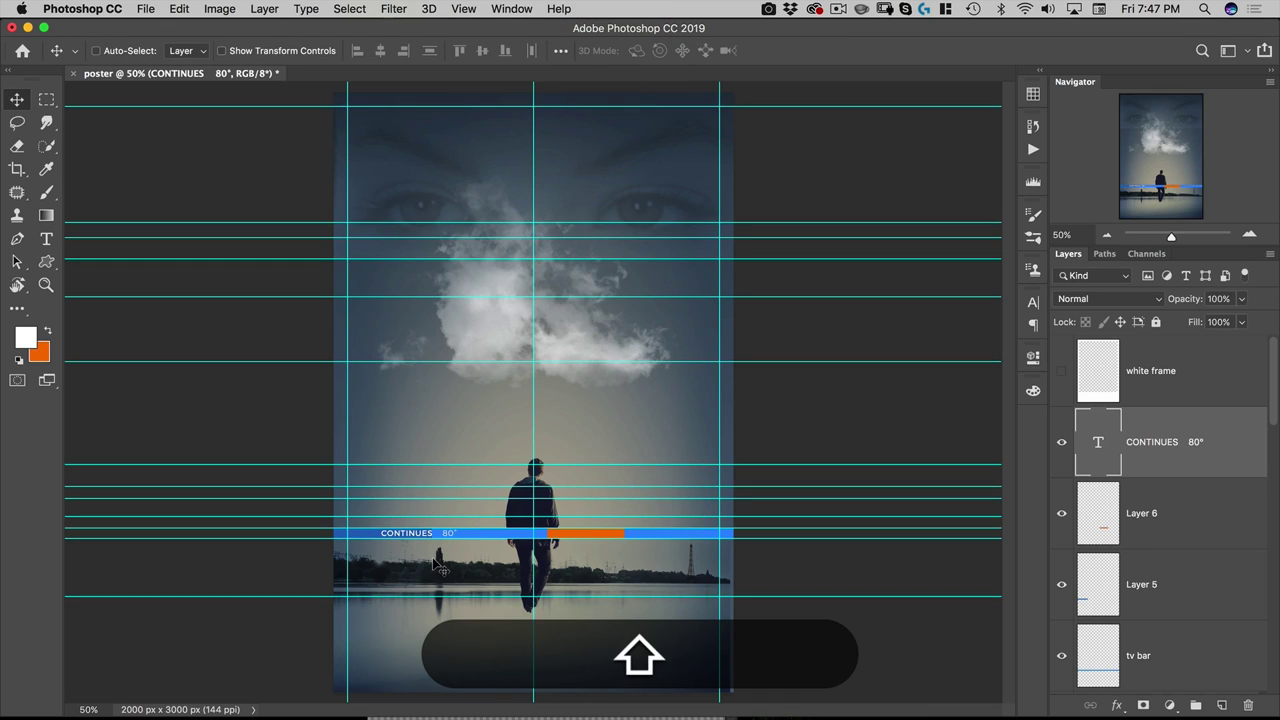
drag(440, 536, 404, 537)
key(shift+Left)
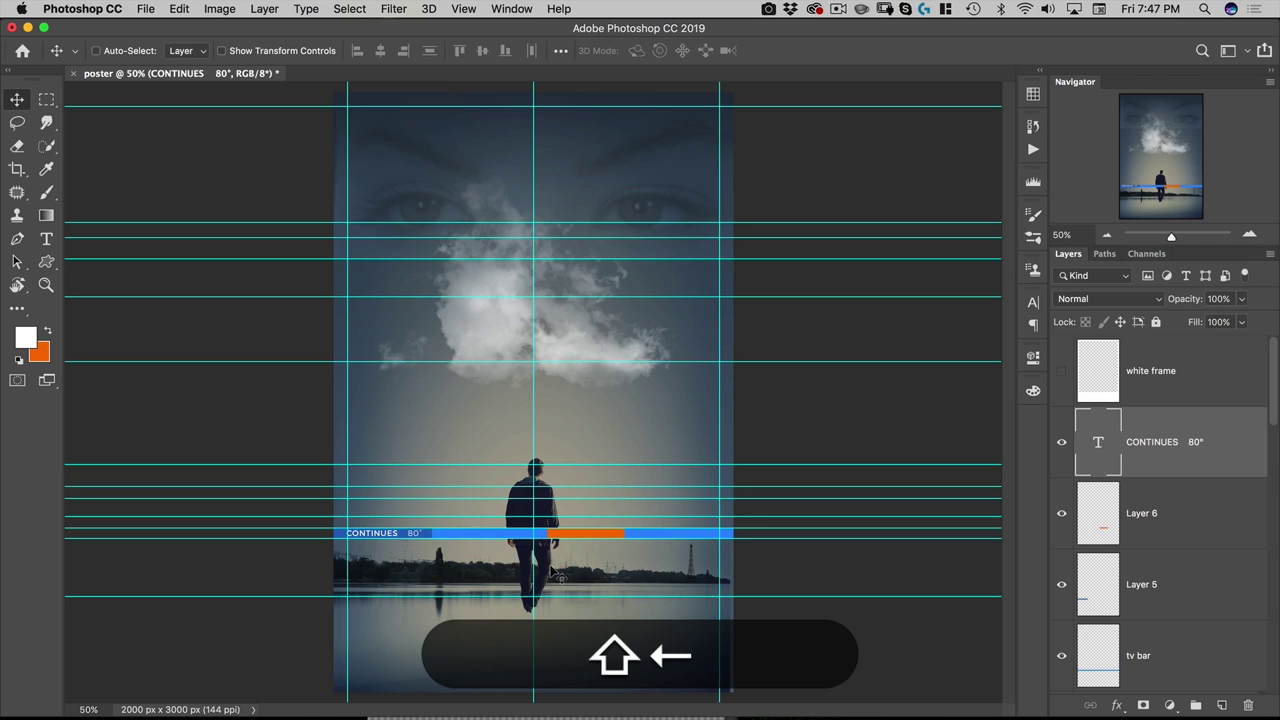
Spread the tracking of the left-aligned CONTINUES 80° text slightly further to fill its dark blue segment.
key(shift+t)
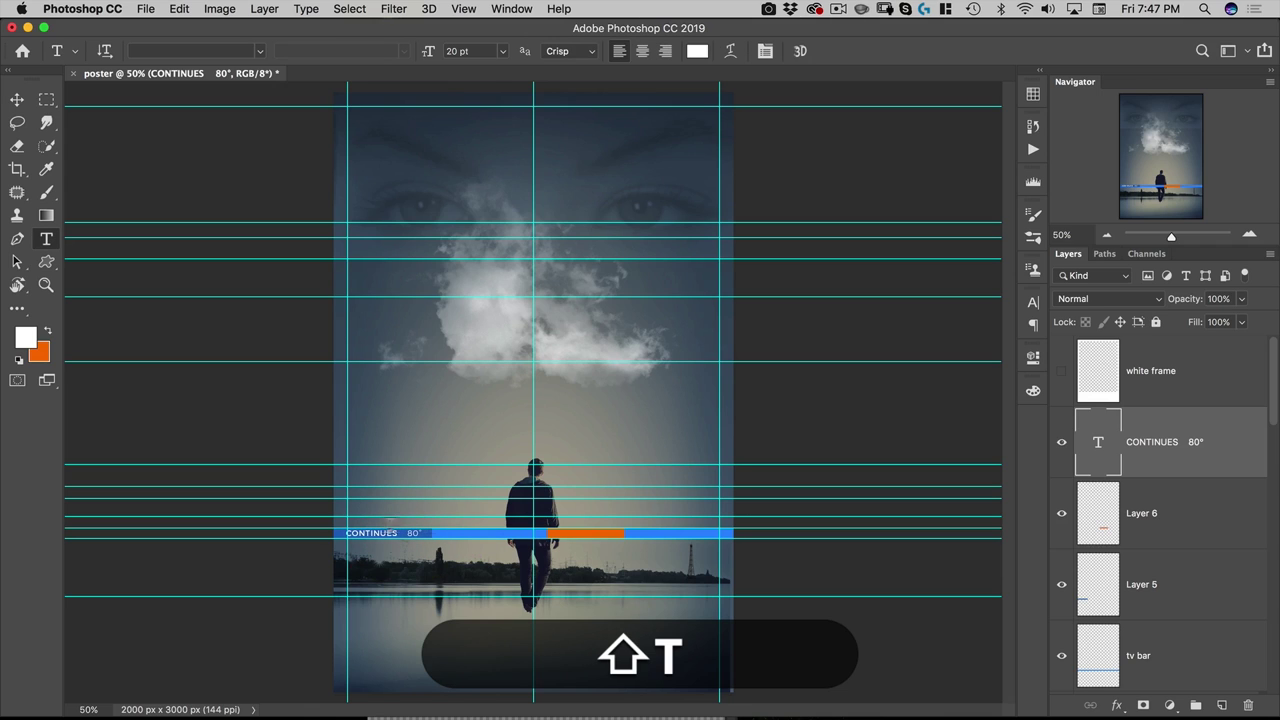
click(370, 533)
key(shift+super+a)
key(alt+shift+super+a)
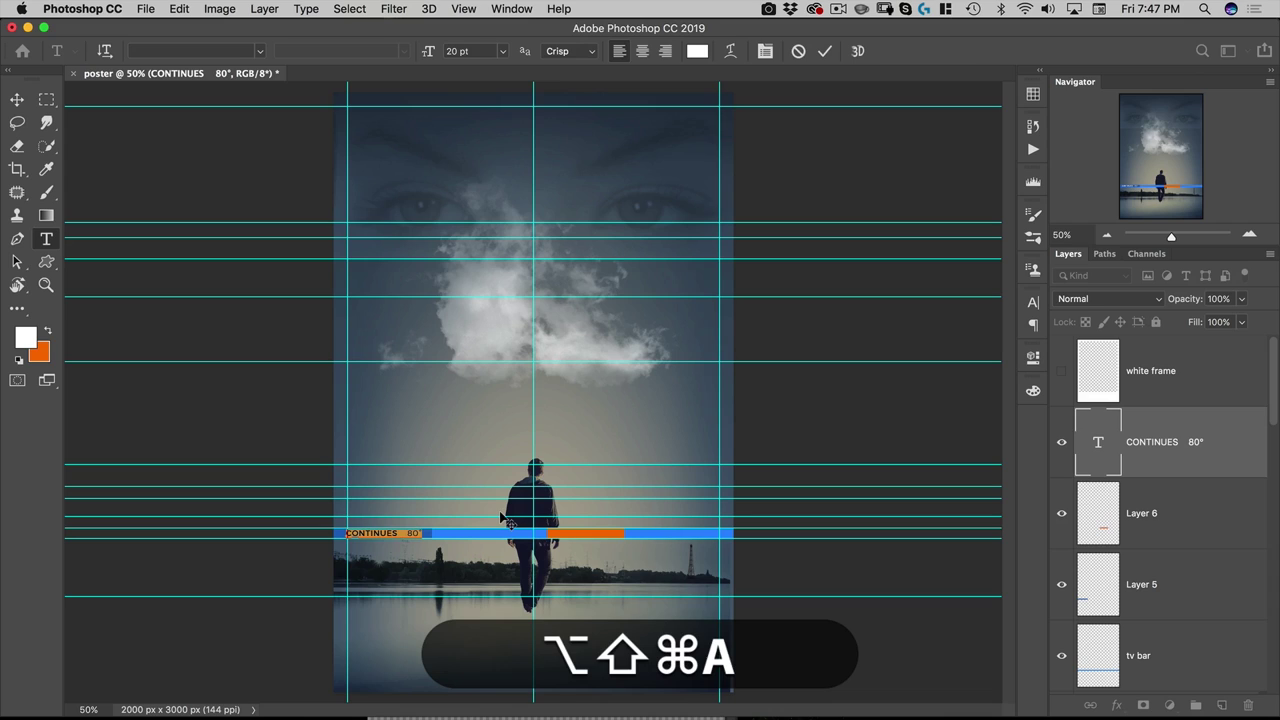
key(alt+shift+Right)
key(alt+shift+Right)
key(alt+shift+Left)
key(alt+shift+Right)
key(alt+shift+Left)
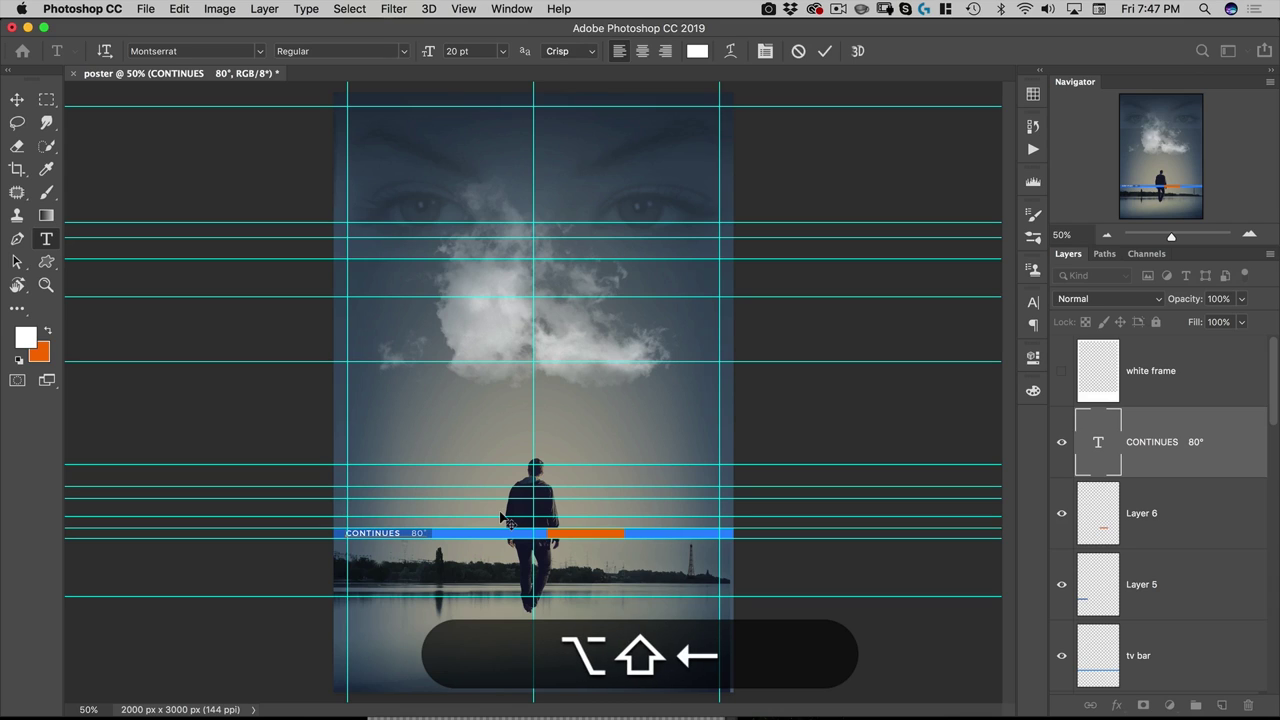
key(shift+Return)
key(shift+v)
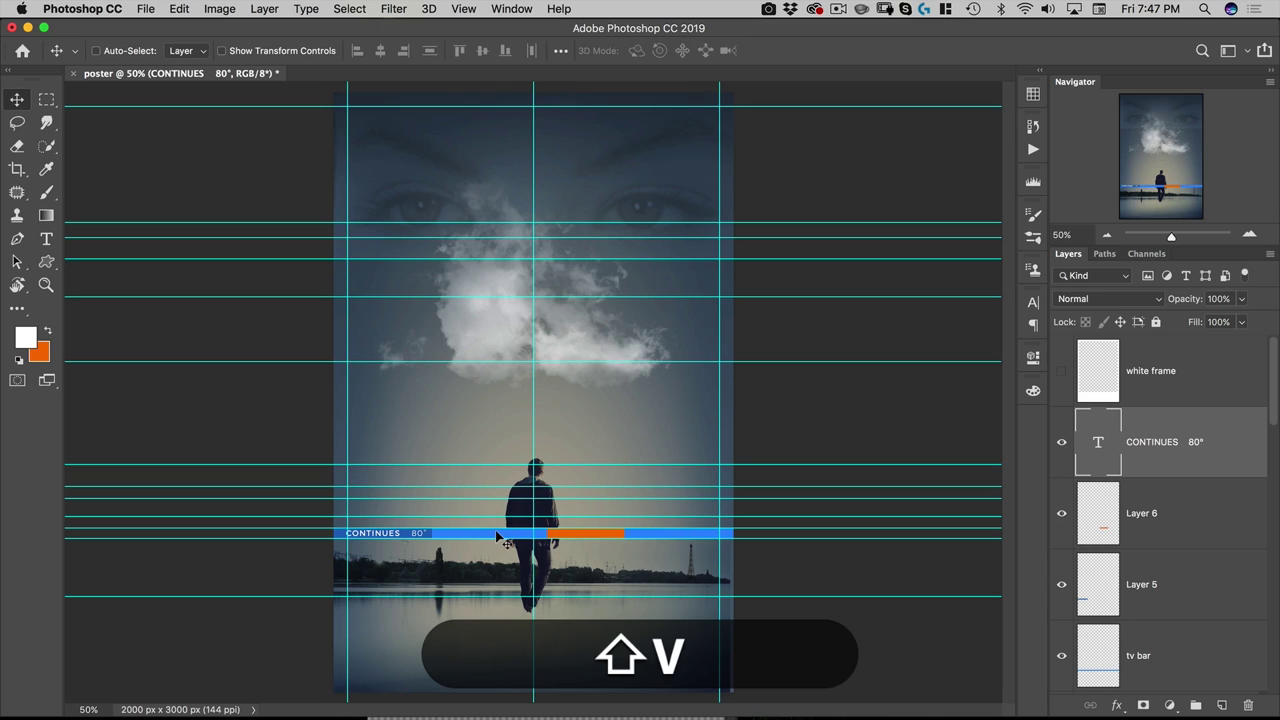
Duplicate the CONTINUES 80° text to the bar's right end and replace the copy's wording with SEARCH FOR "AMAZING.
drag(385, 537, 665, 581)
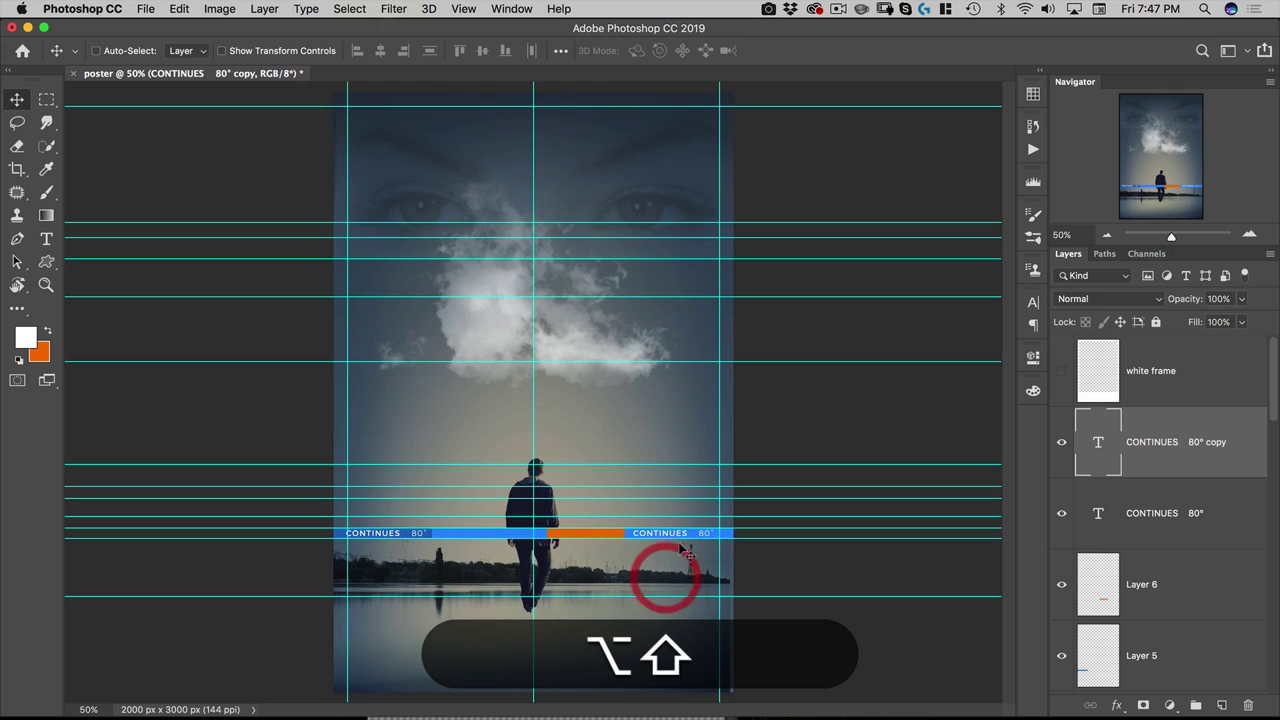
key(alt+shift+t)
click(656, 533)
key(shift+super+a)
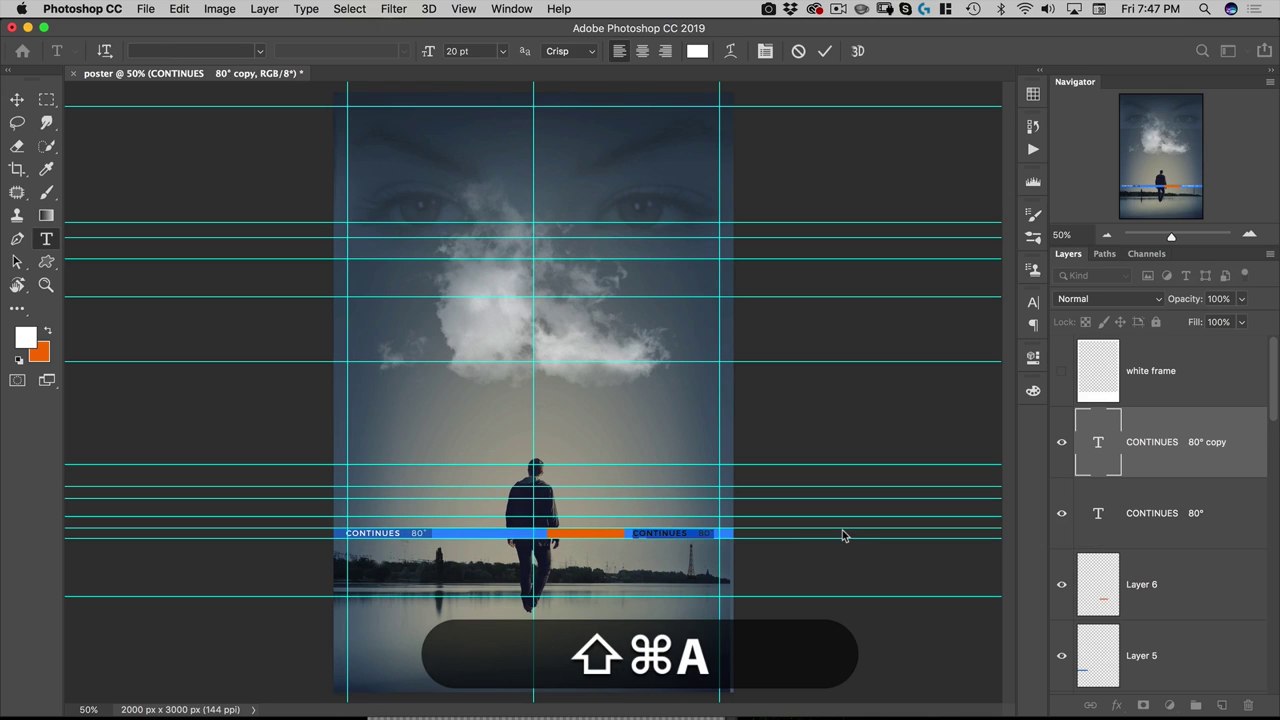
text(SEAR)
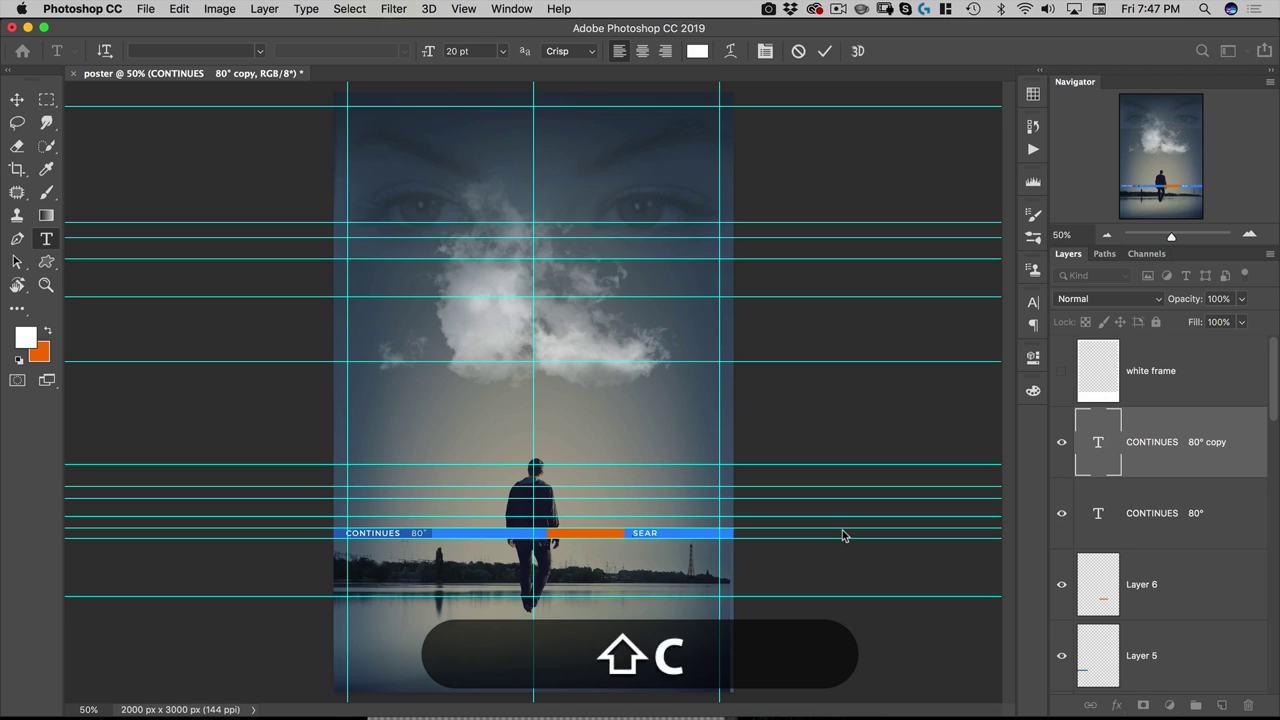
text(CH FOR "AMAZING)
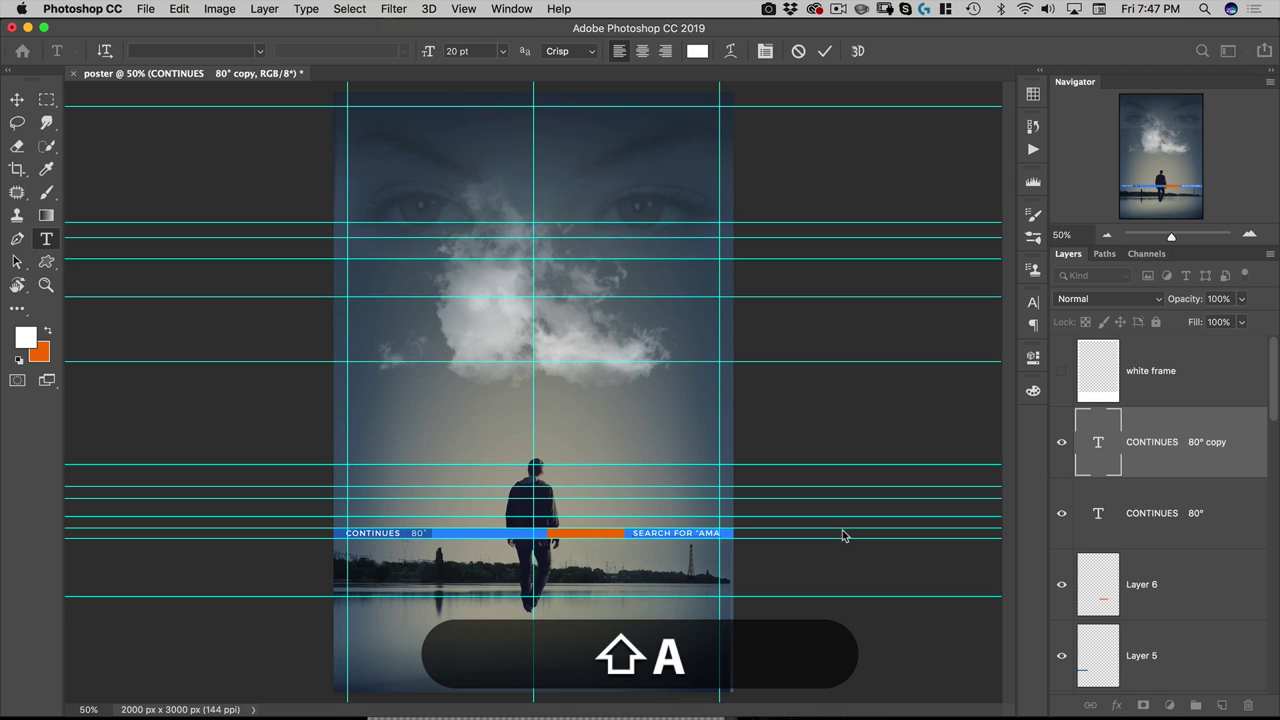
key(shift+super+g)
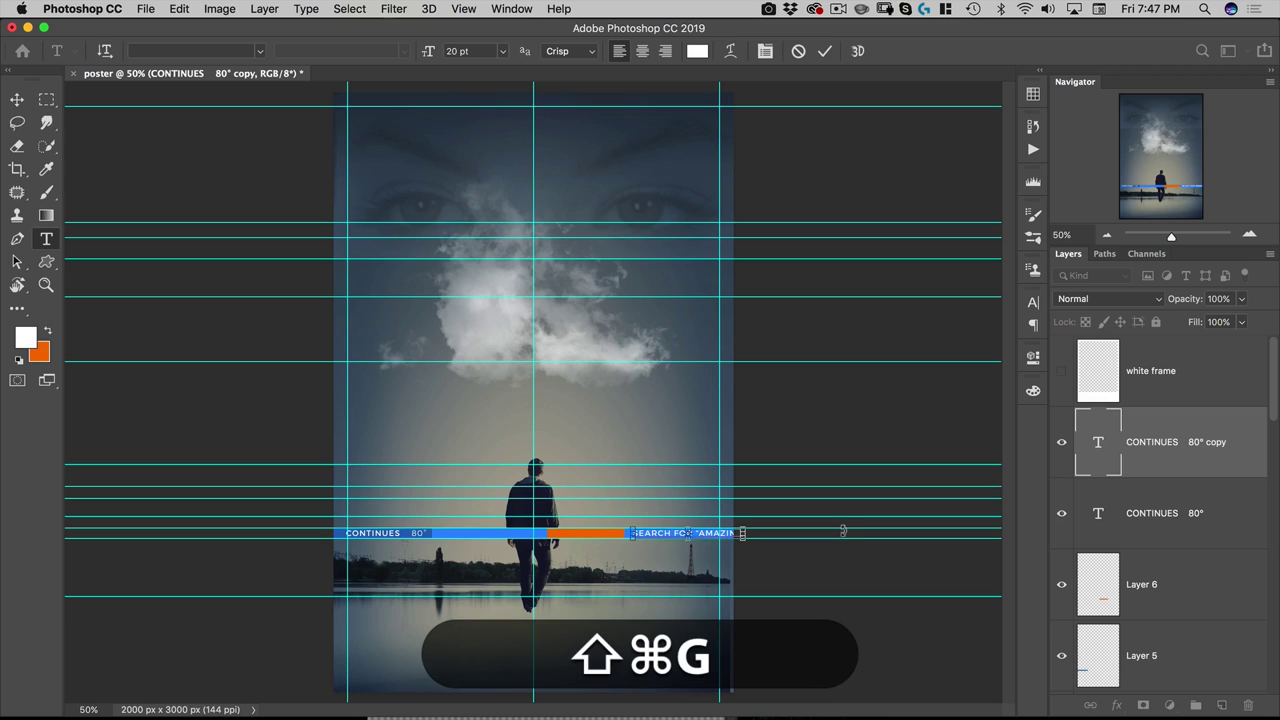
Tighten the tracking of the SEARCH FOR "AMAZING text and nudge it left to fit between the orange block and the poster's edge.
key(shift+super+a)
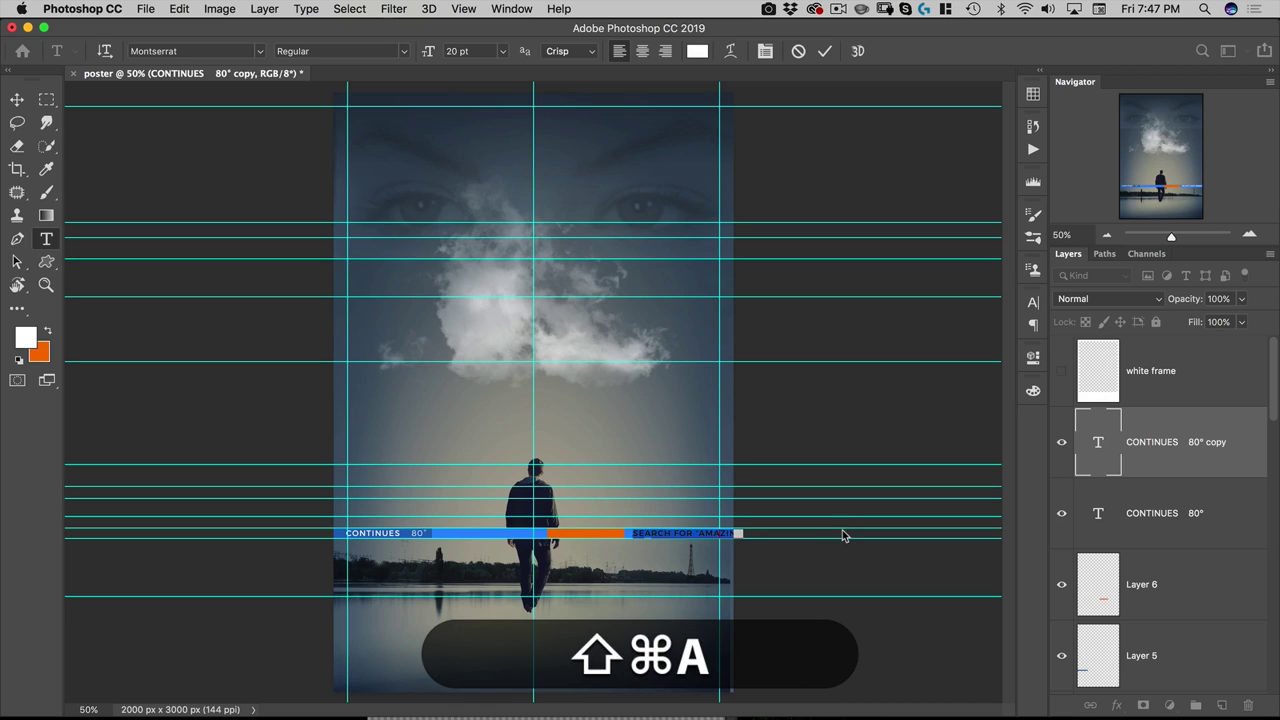
key(alt+shift+Left)
key(alt+shift+Left)
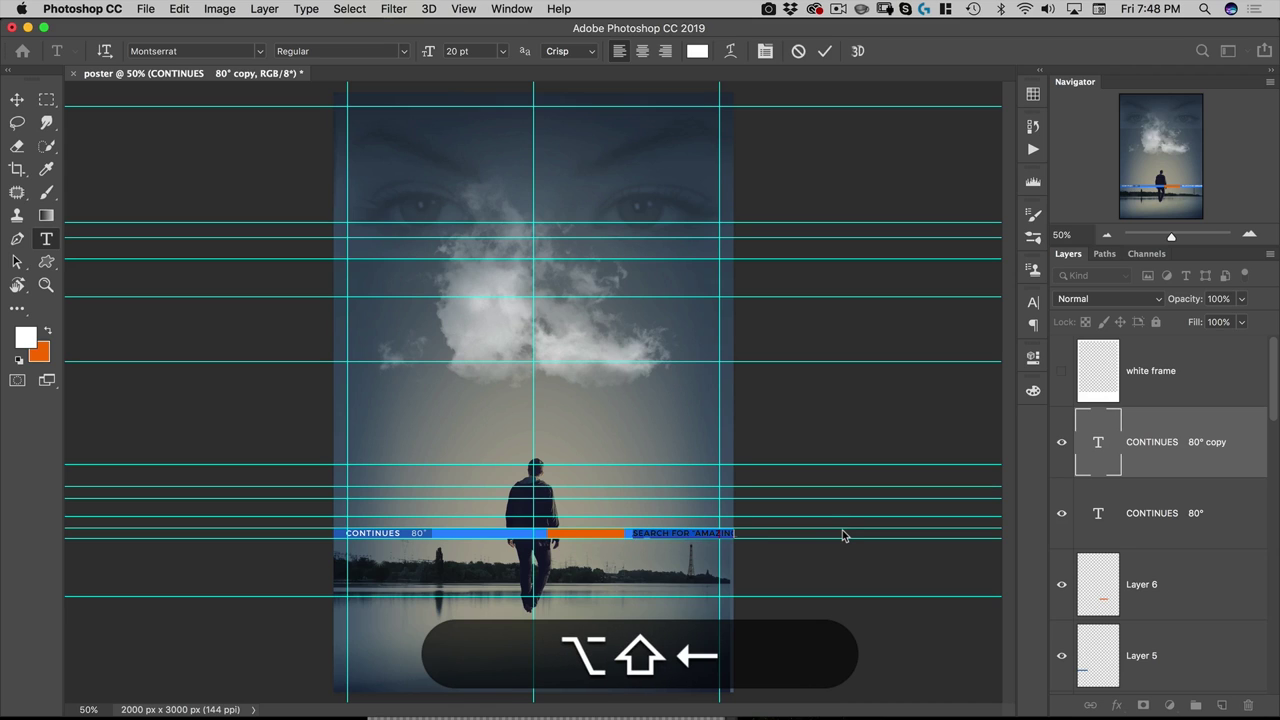
key(alt+shift+Right)
key(alt+shift+Left)
key(alt+shift+Left)
key(alt+shift+Left)
key(alt+shift+Right)
key(alt+shift+KP_Enter)
key(v)
key(shift+Left)
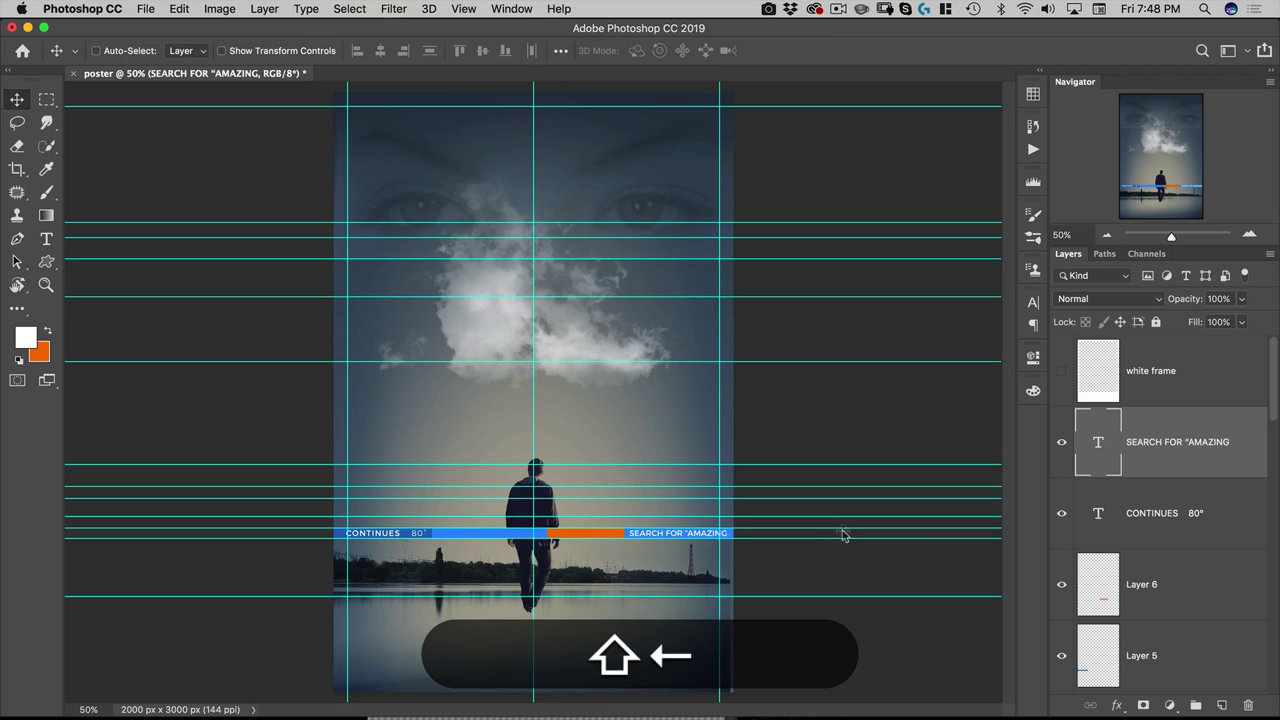
key(shift+Right)
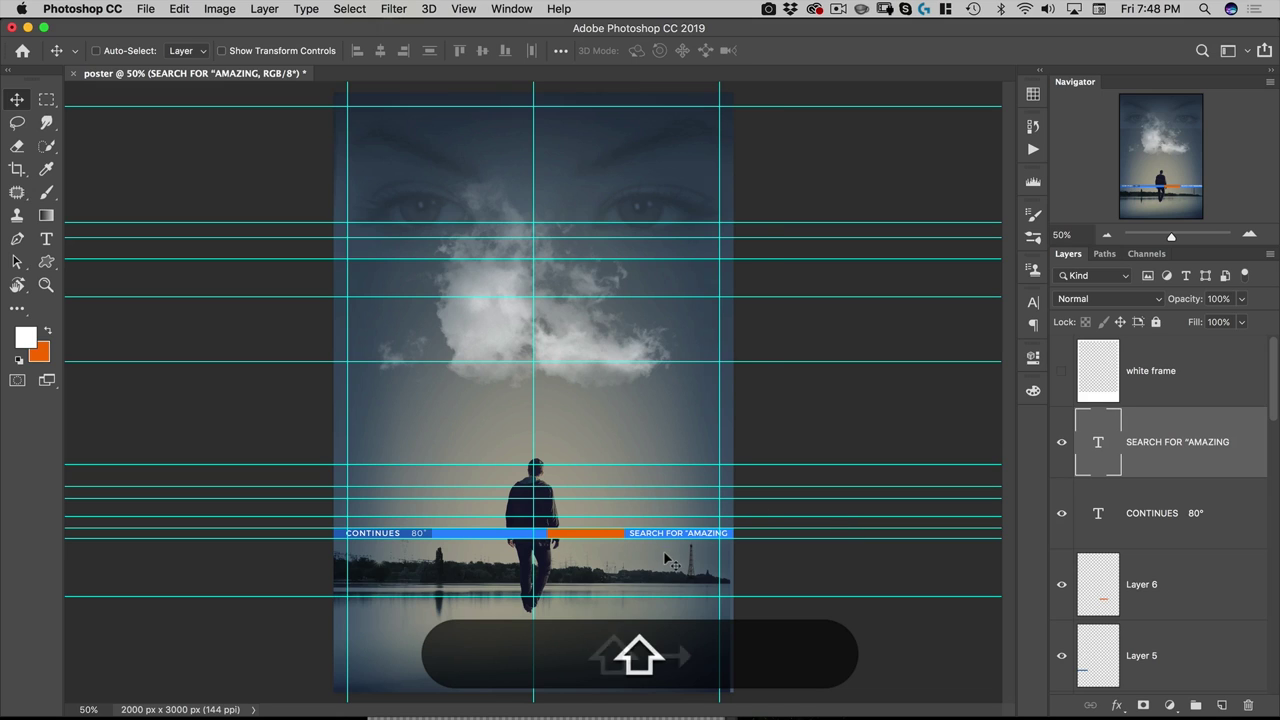
Narrow the orange block on Layer 6 from its right side to about 88% of its width.
scroll(1166, 605, down, 1)
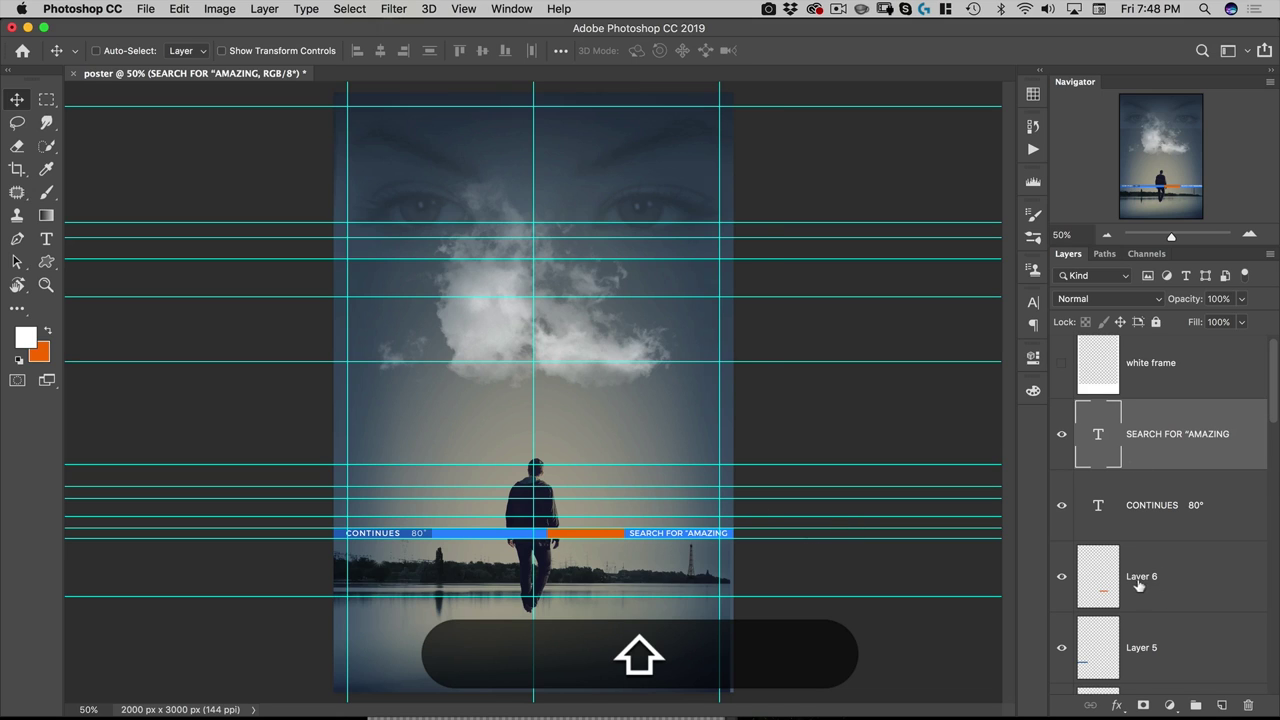
click(1108, 585)
key(shift+super+t)
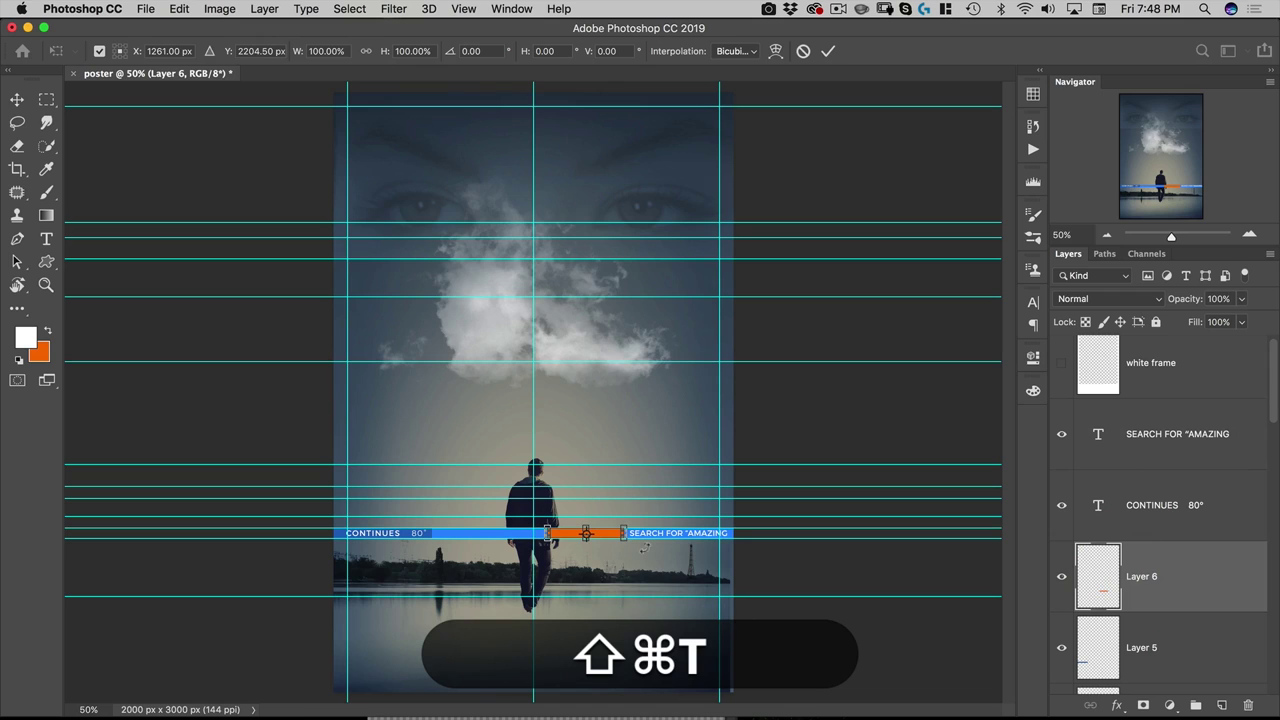
drag(624, 532, 616, 538)
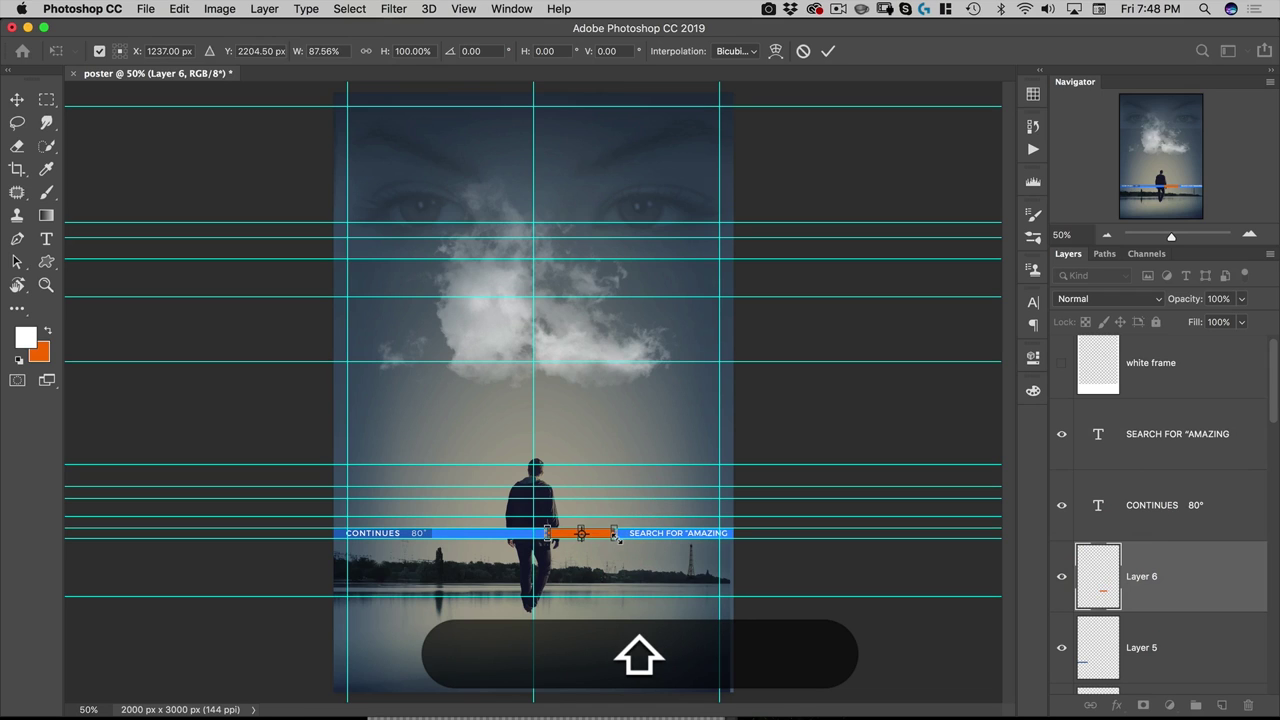
key(Return)
Nudge the SEARCH FOR "AMAZING text left so it ends at the poster's right vertical guide.
click(1143, 443)
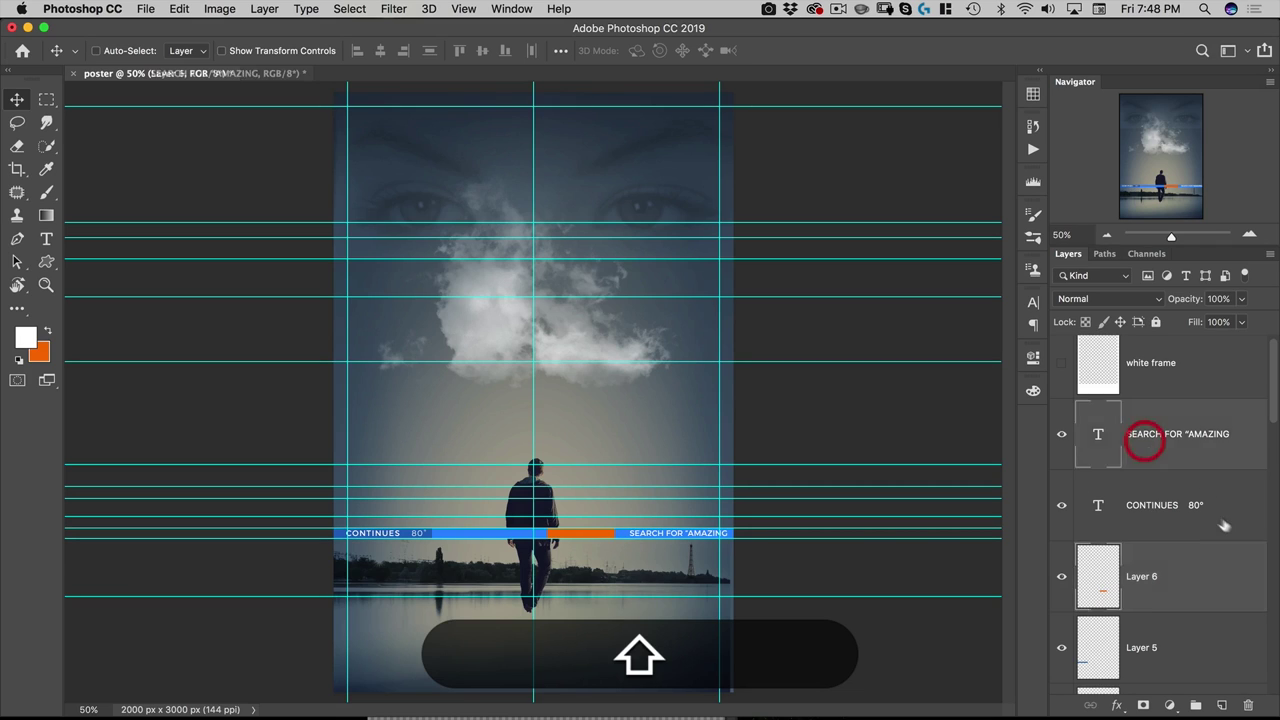
key(shift+Left)
key(shift+Left)
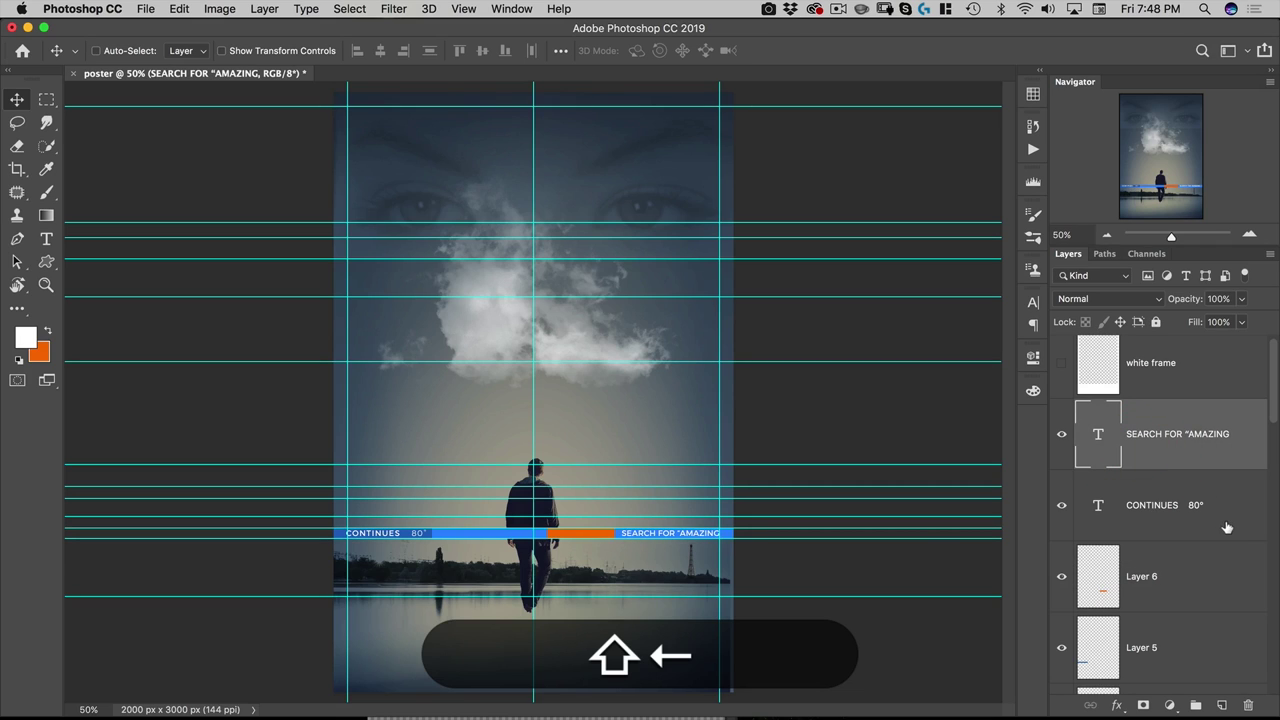
Loosen the tracking of the SEARCH FOR "AMAZING text slightly so it extends past the poster's right vertical guide.
key(shift+t)
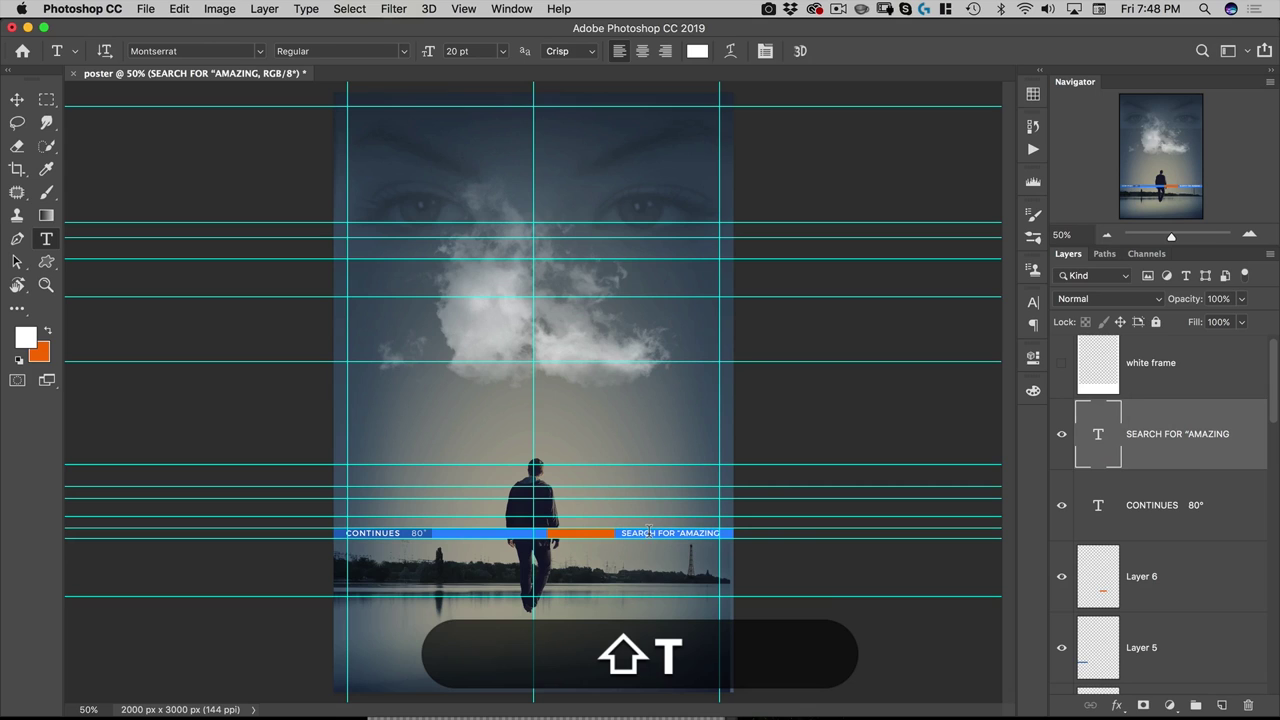
click(648, 533)
key(shift+super+a)
key(alt+shift+super+Right)
key(alt+shift+Right)
key(alt+shift+KP_Enter)
key(shift+v)
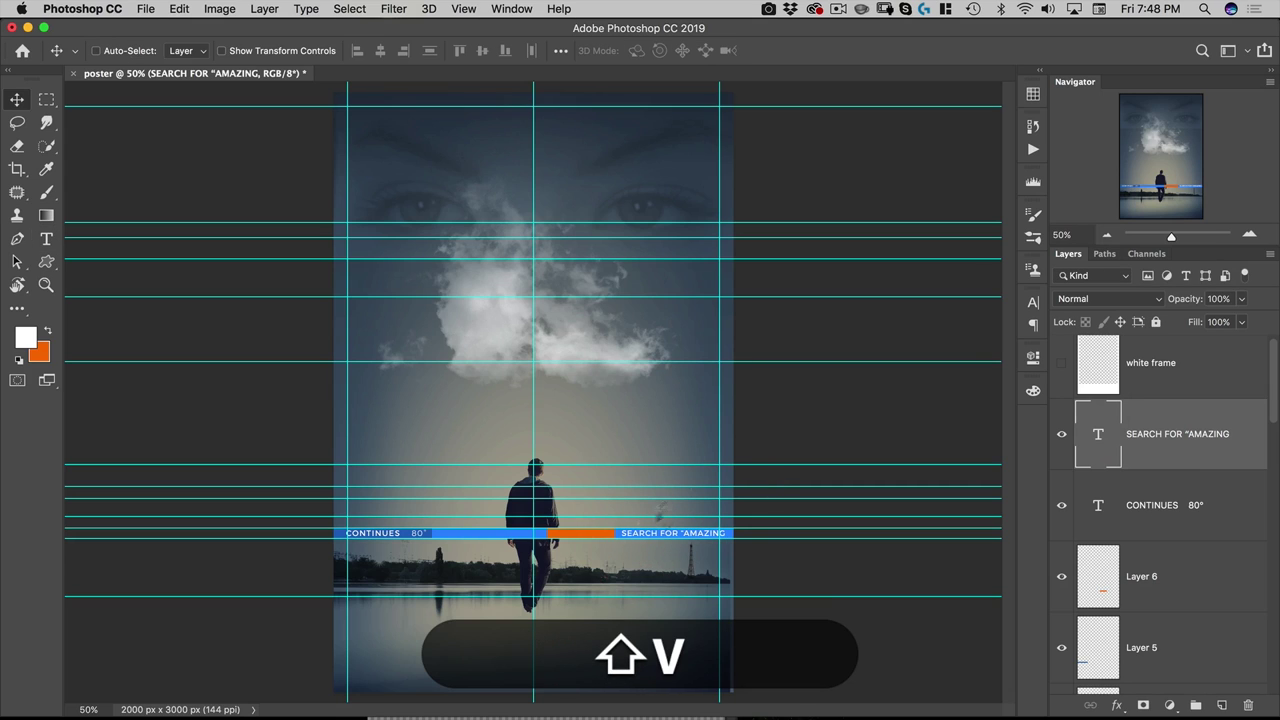
Duplicate the SEARCH FOR "AMAZING text onto the orange block and replace the copy's wording with LIVE ABC.
key(alt+shift+v)
drag(655, 560, 606, 558)
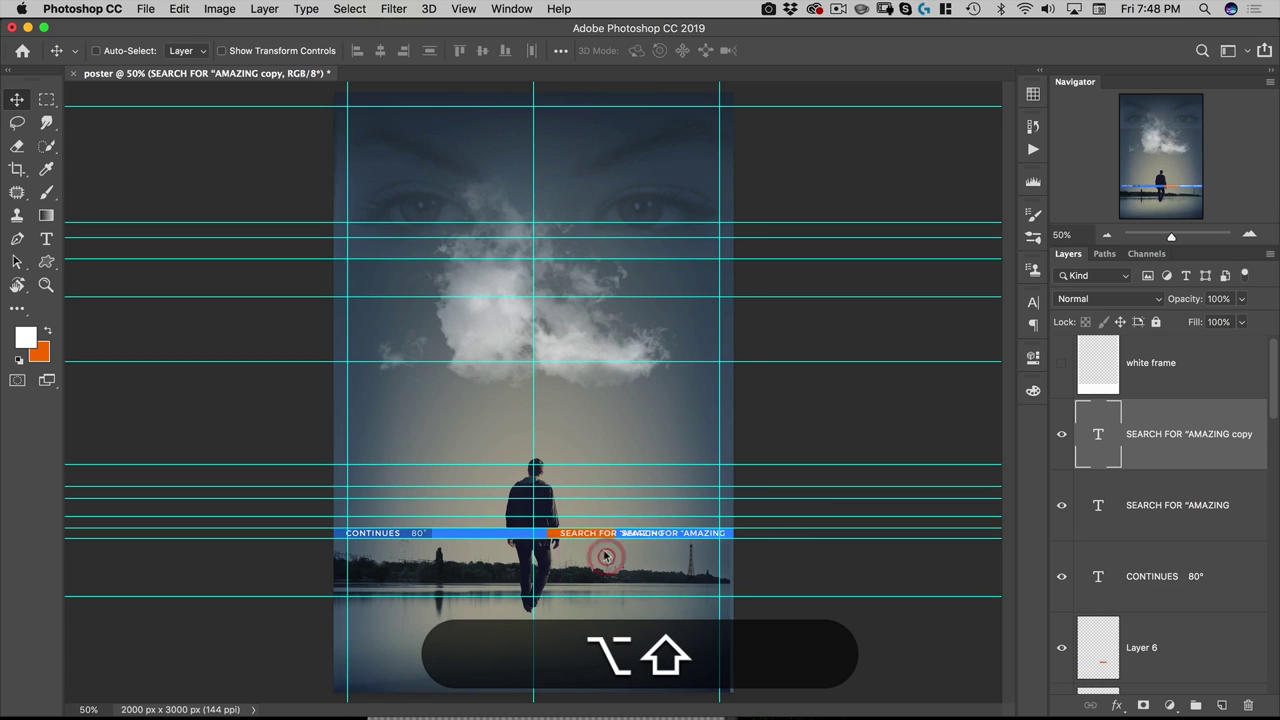
key(alt+shift+t)
click(591, 522)
key(shift+super+a)
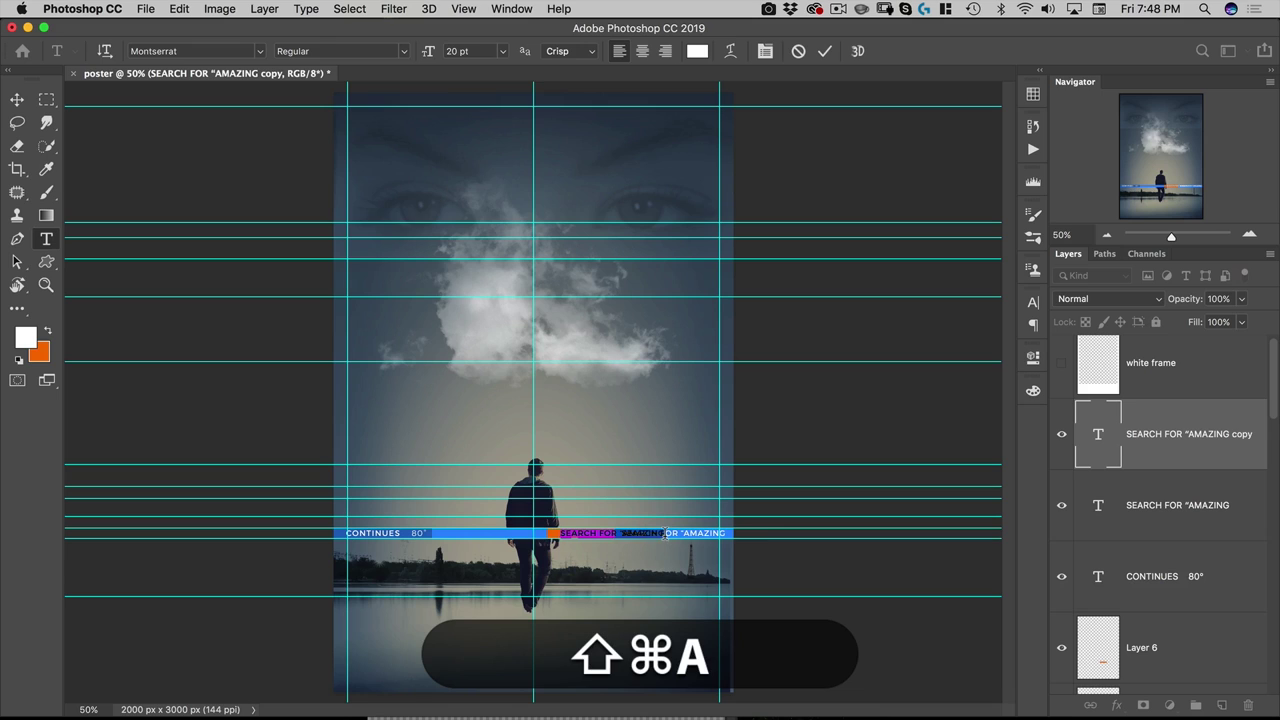
text(LIVE ABC)
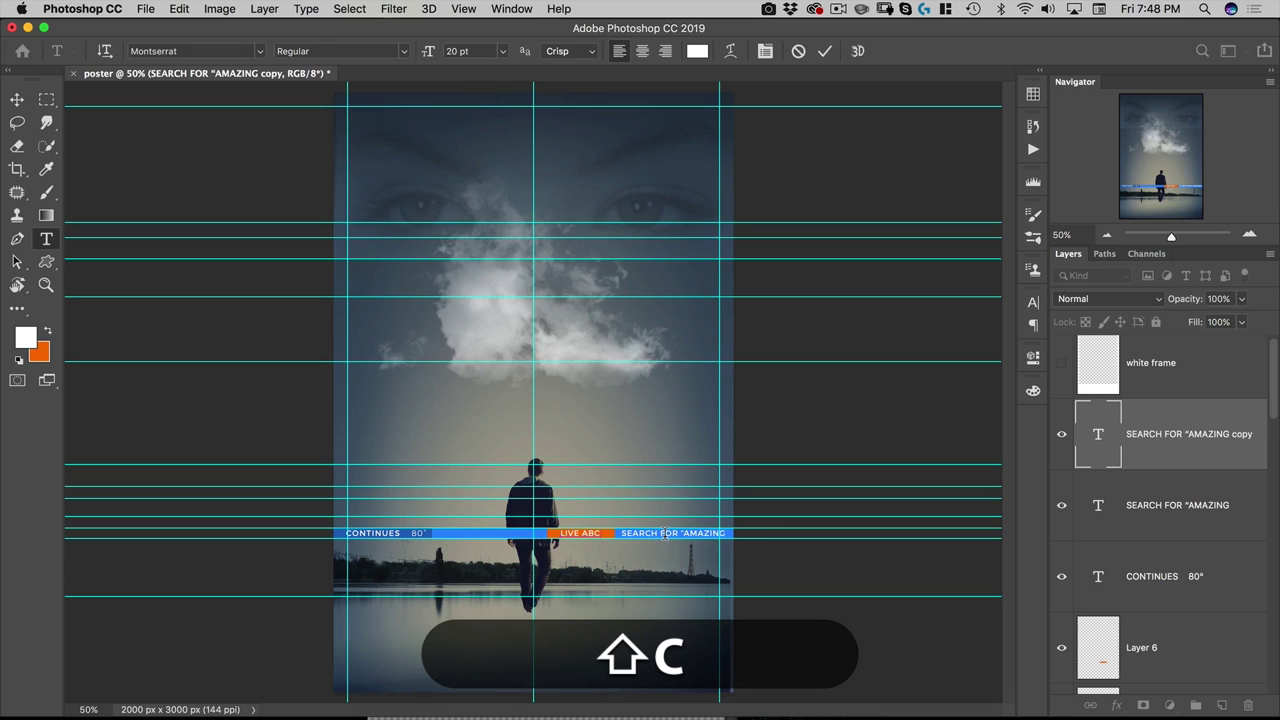
Format only the word LIVE in the new caption as faux italic at 16 pt.
key(shift+super+Left)
key(shift+Right)
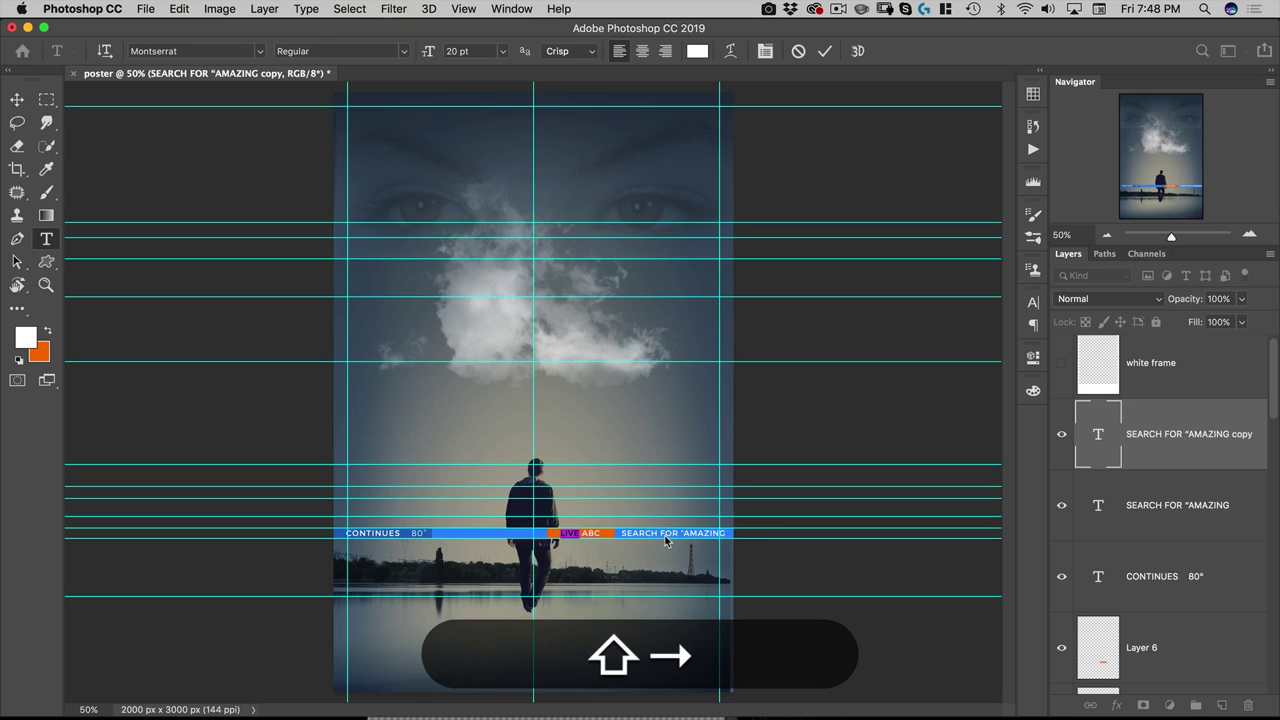
click(1034, 302)
click(863, 414)
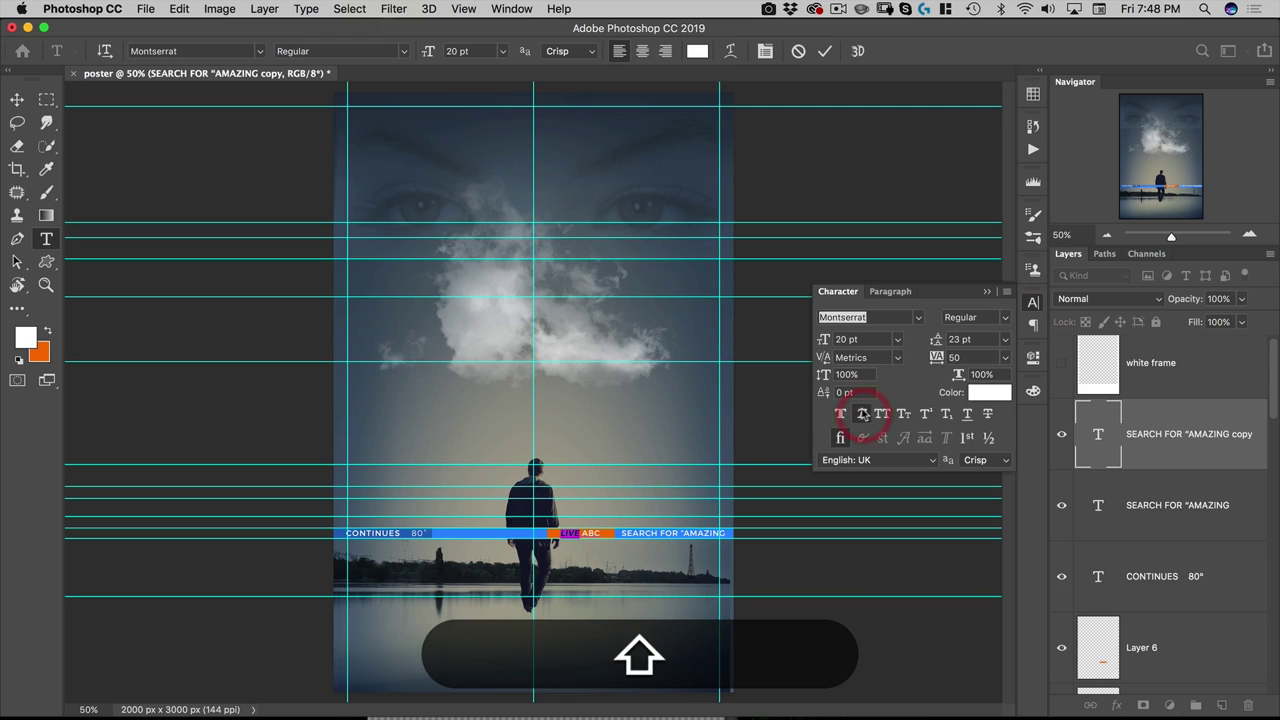
click(848, 339)
text(1)
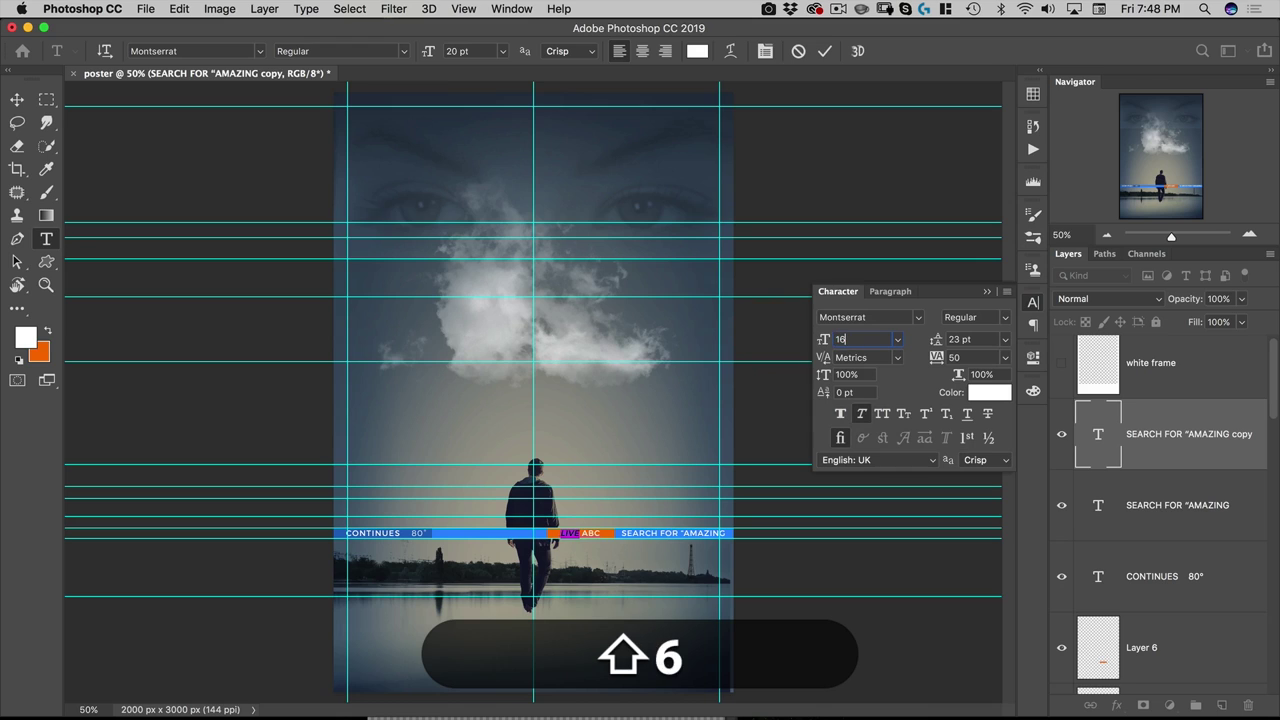
text(6)
key(shift+Return)
Commit the LIVE ABC text and nudge it right toward the right end of the orange block.
click(17, 99)
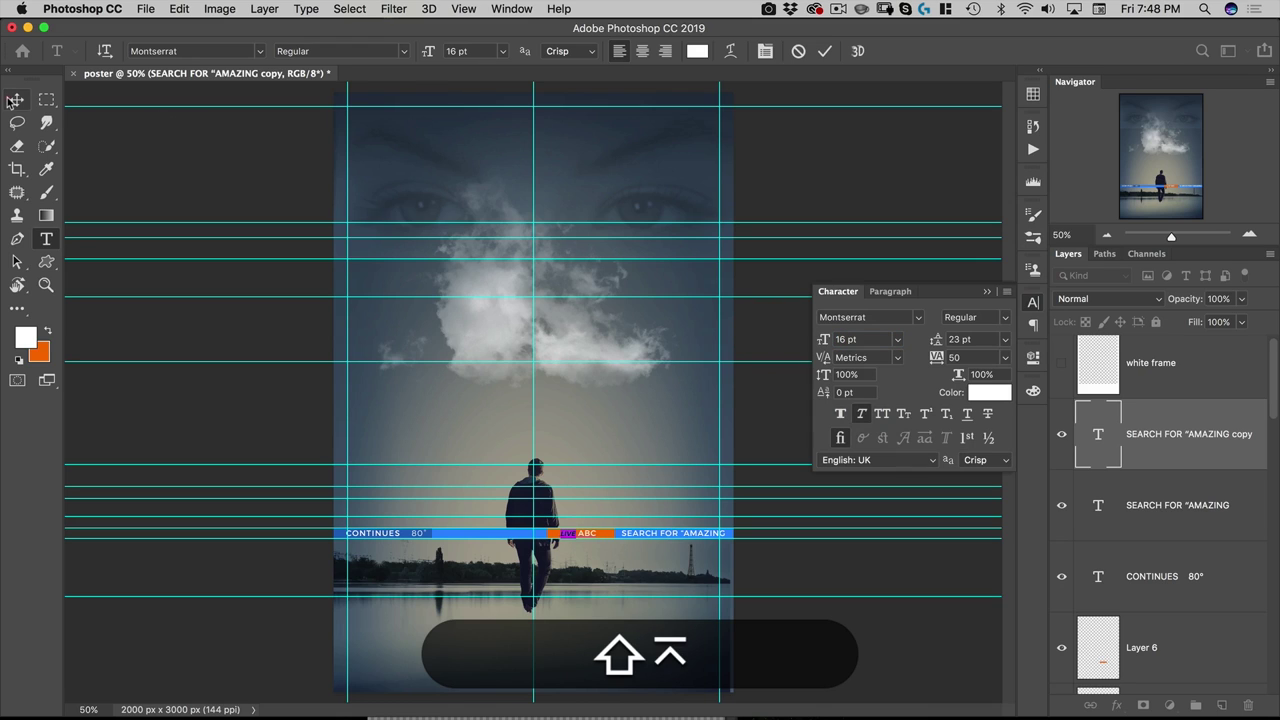
key(shift+Right)
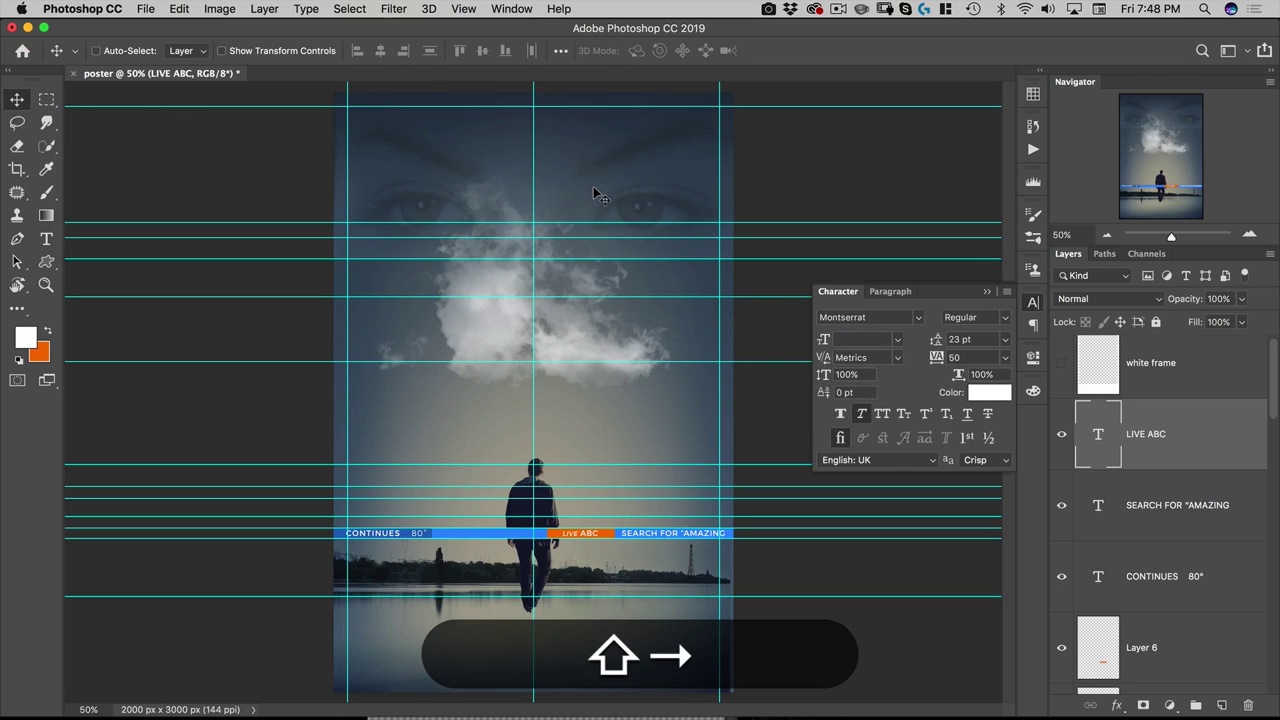
key(shift+Right)
Combine the ticker's caption layers, colored block layers and bar layer into one smart object.
scroll(1194, 440, down, 4)
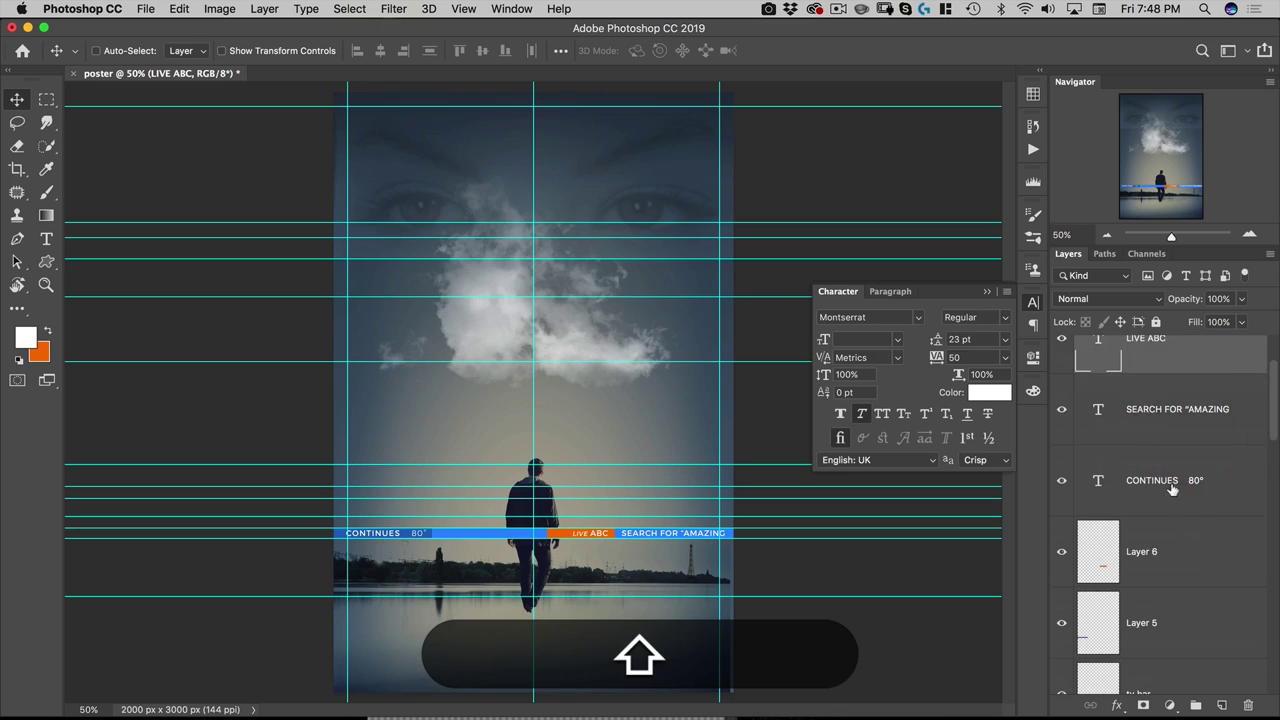
shift+click(1165, 556)
scroll(1171, 503, up, 4)
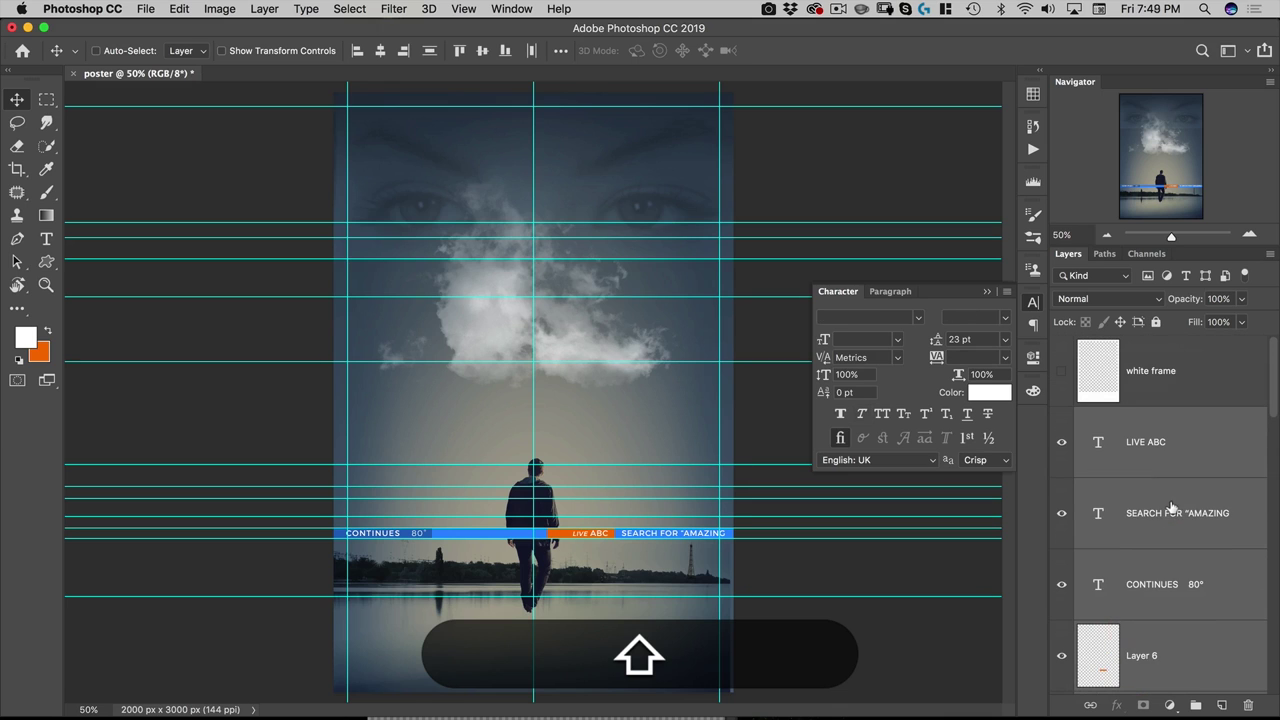
right_click(1191, 453)
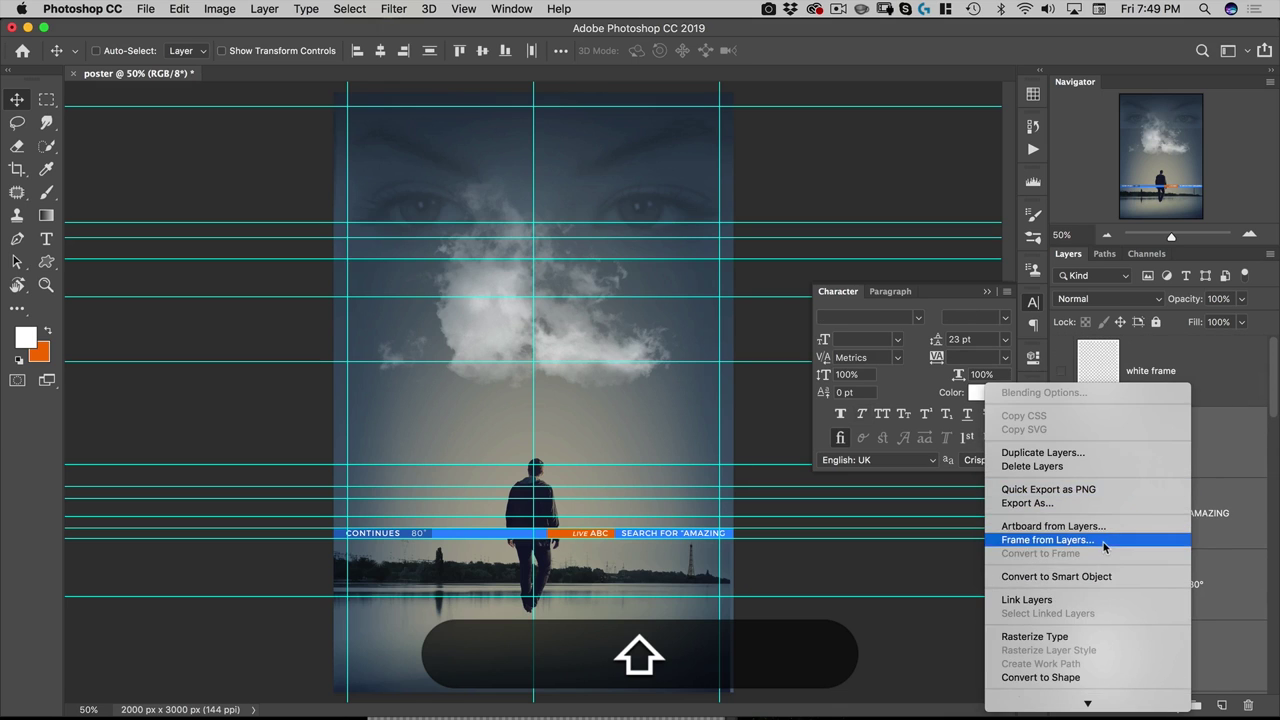
click(1100, 576)
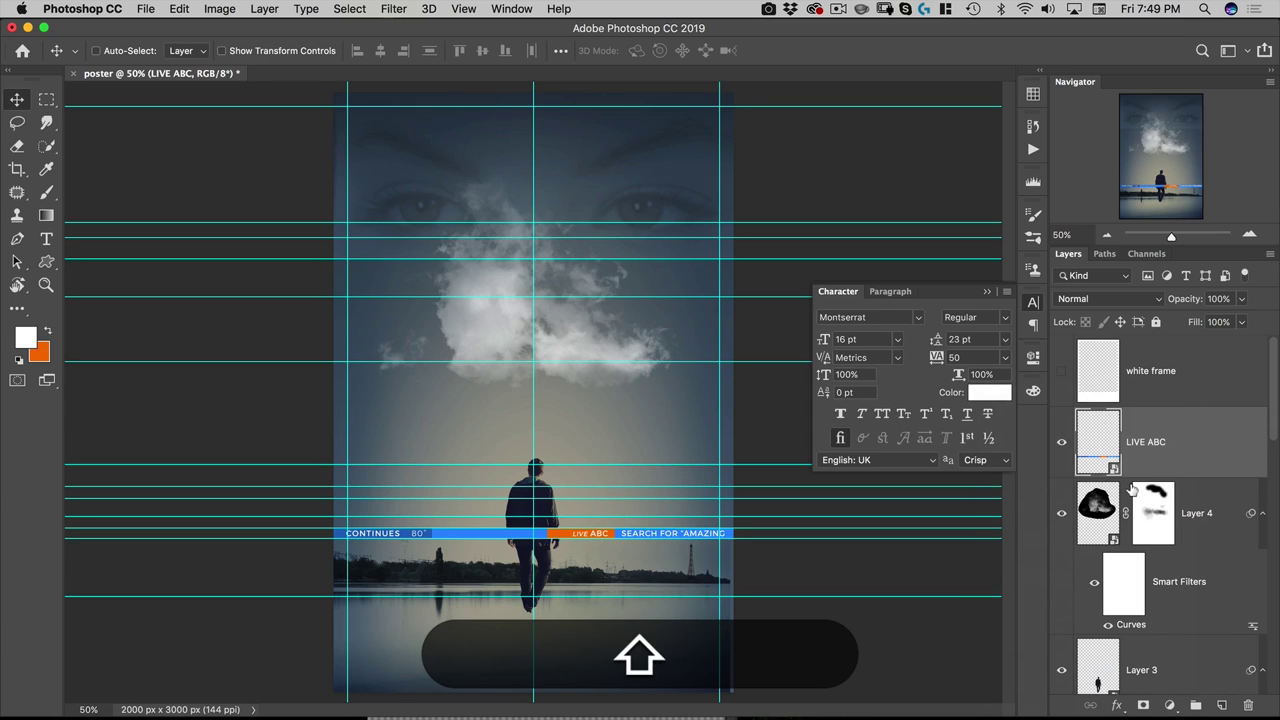
Compare several opacities for the ticker smart object, such as 24% and 55%, and settle on 25%.
key(shift+2)
key(shift+4)
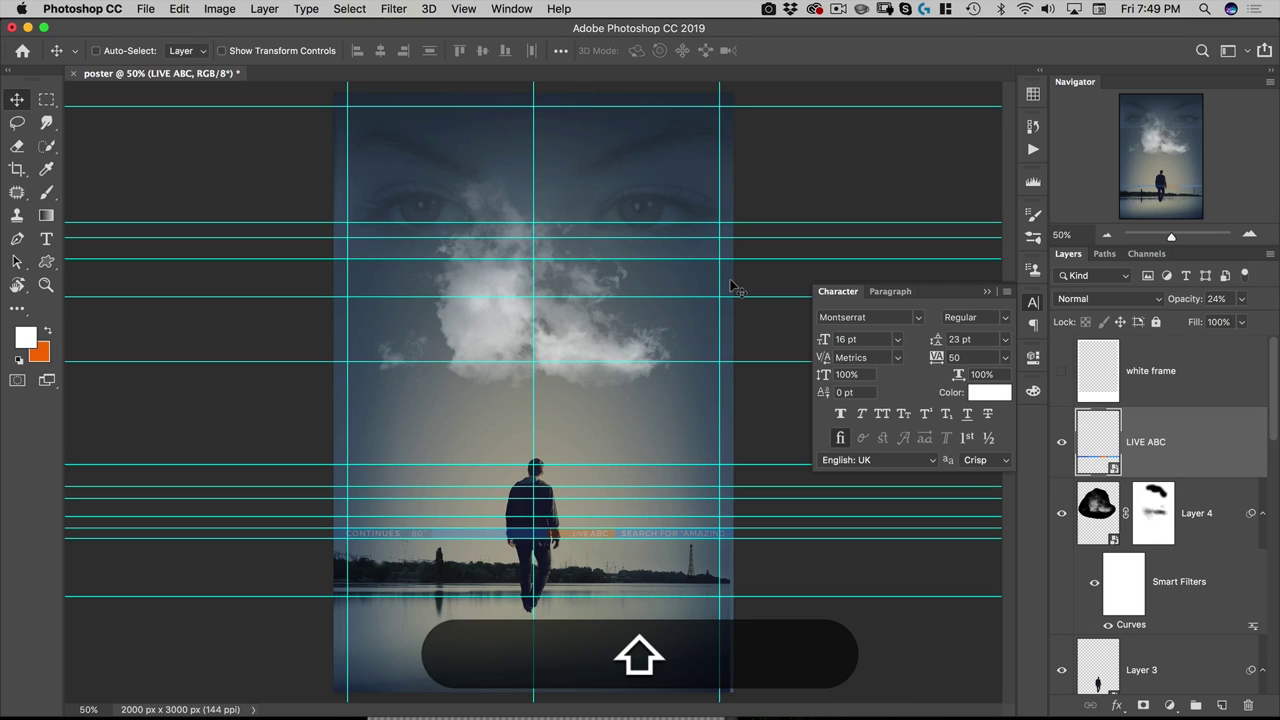
key(5)
key(5)
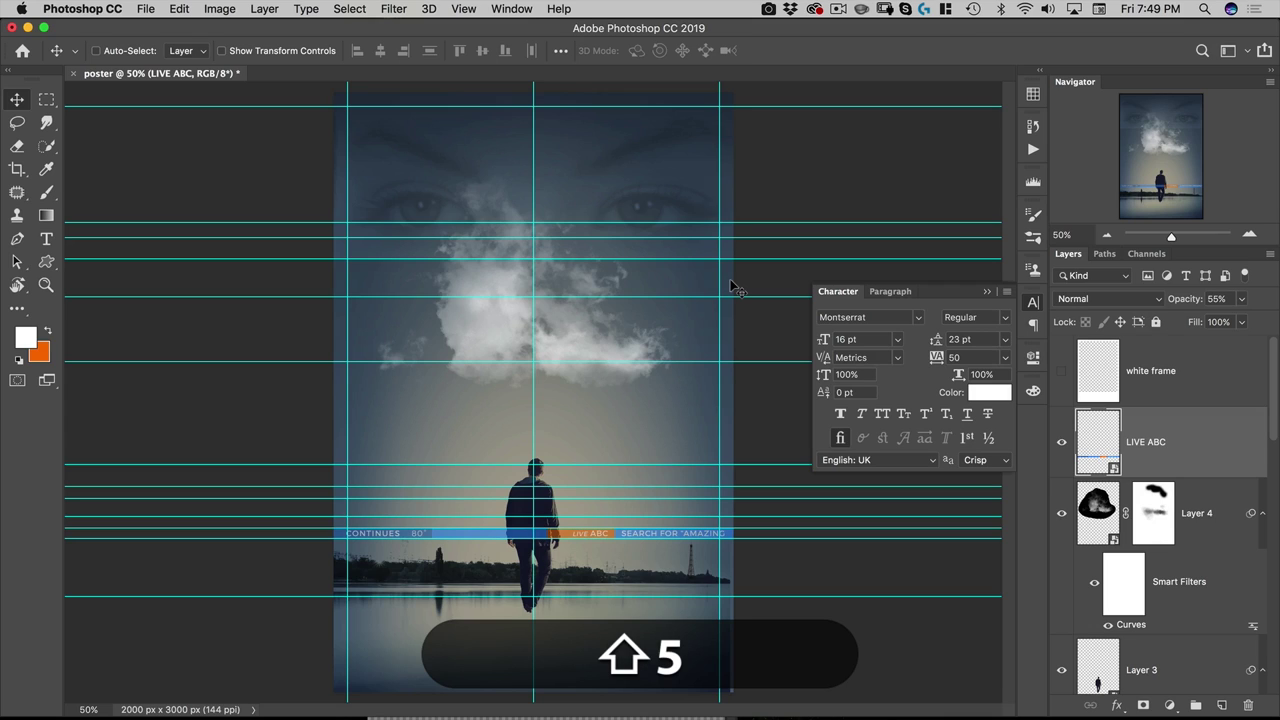
key(6)
key(5)
key(2)
key(5)
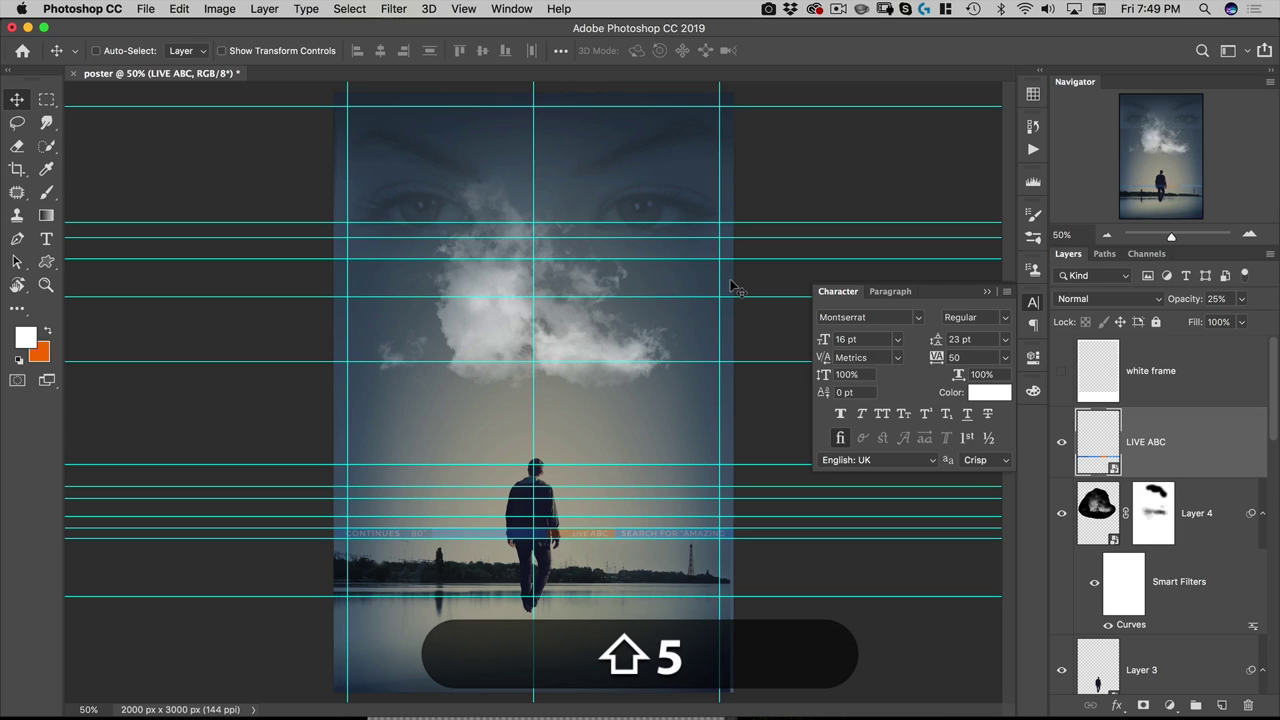
key(2)
key(4)
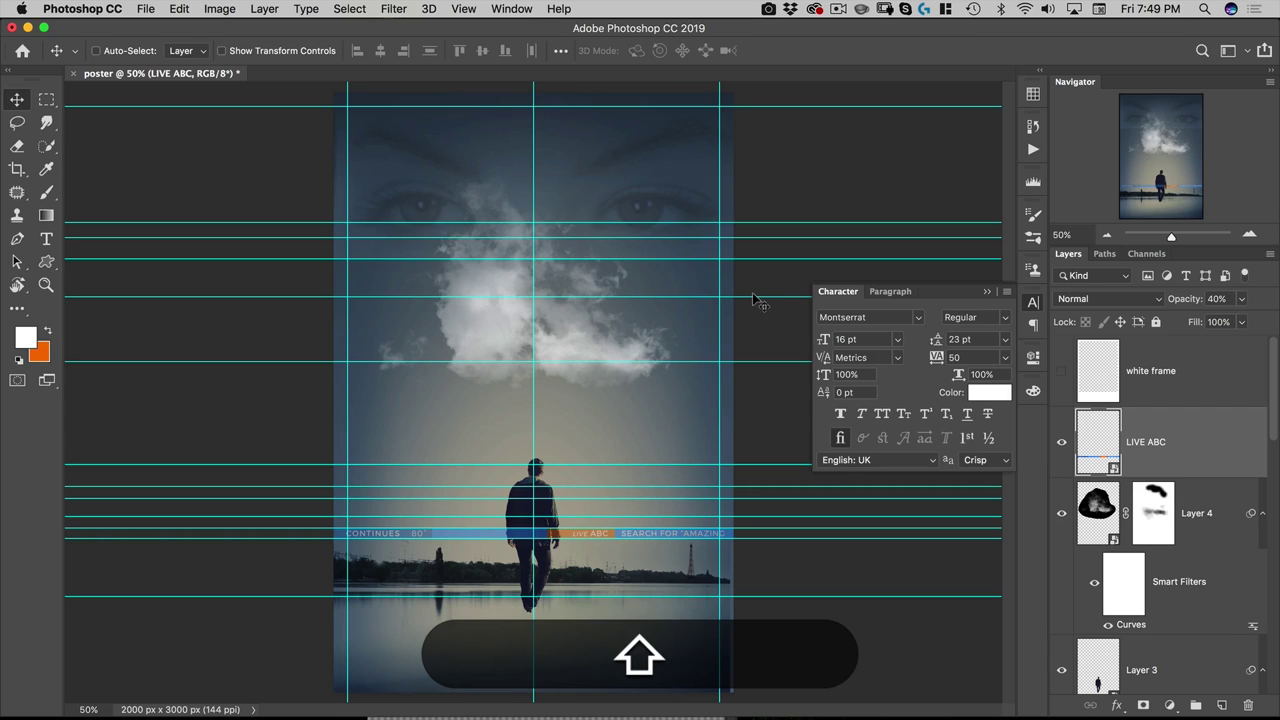
key(2)
key(5)
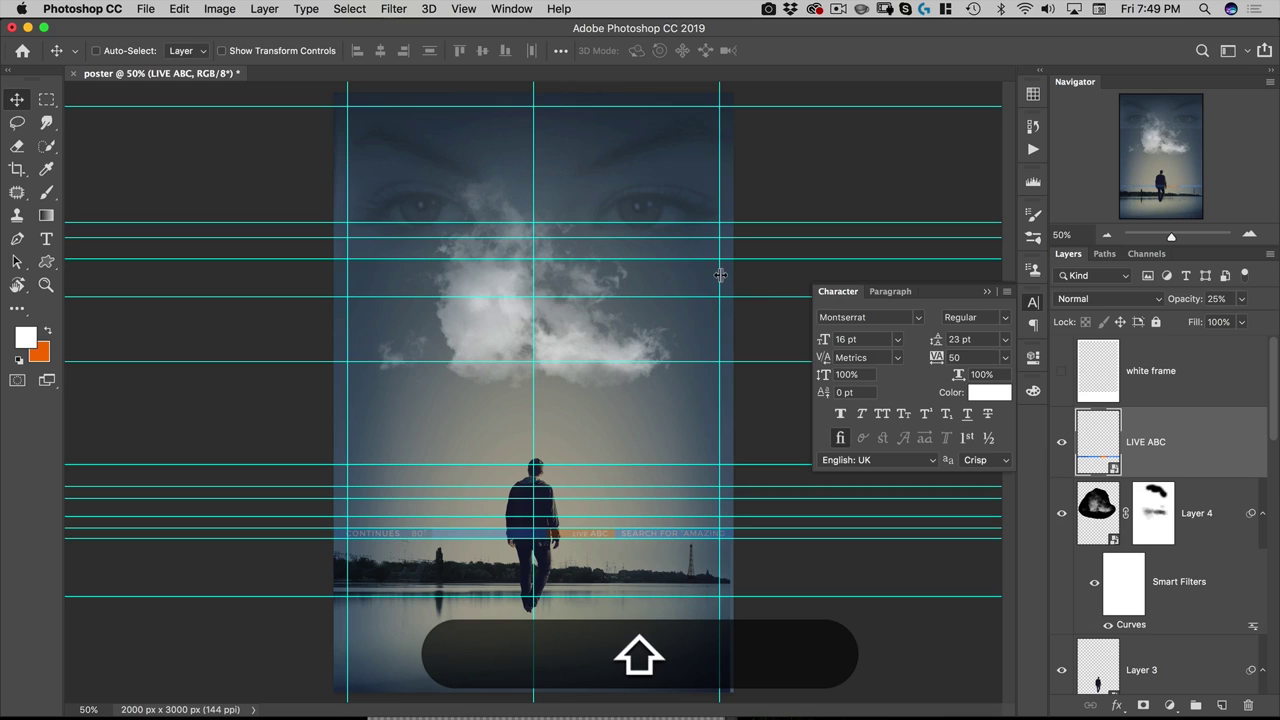
Add a new layer above the LIVE ABC smart object and name it vignette.
click(1219, 705)
double_click(1143, 442)
text(VECT)
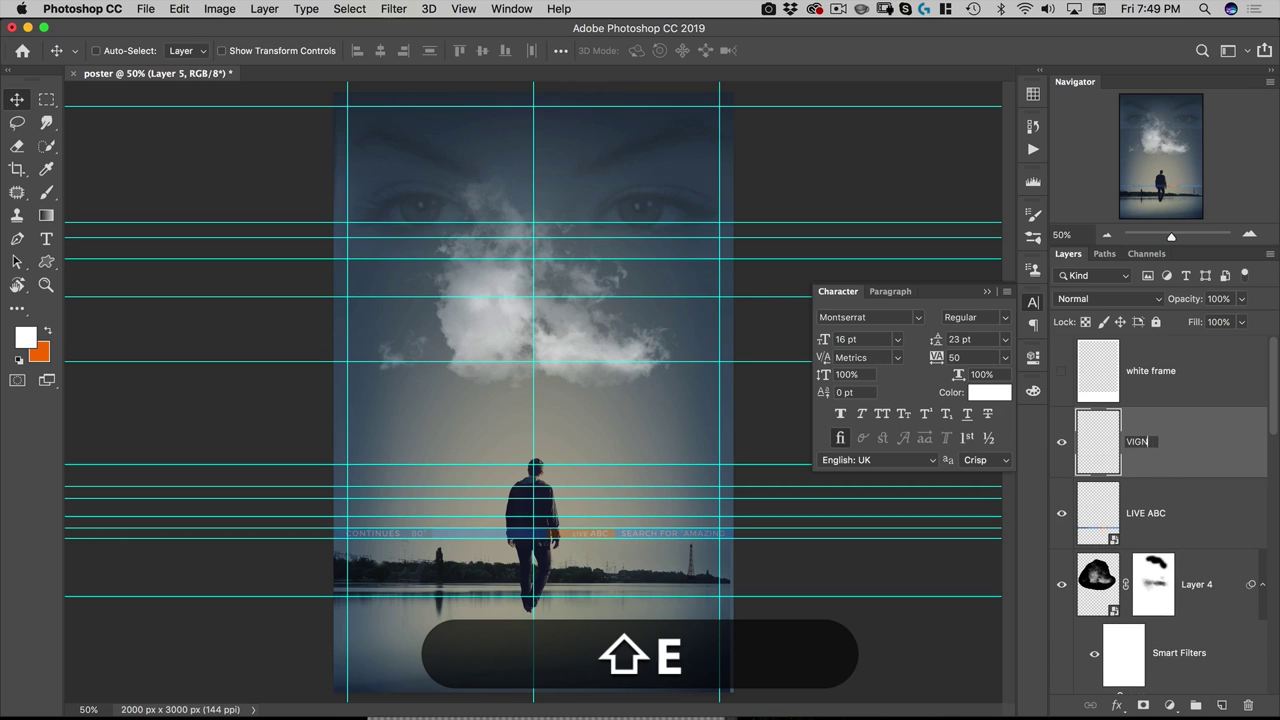
key(super+shift+a)
text(ignette)
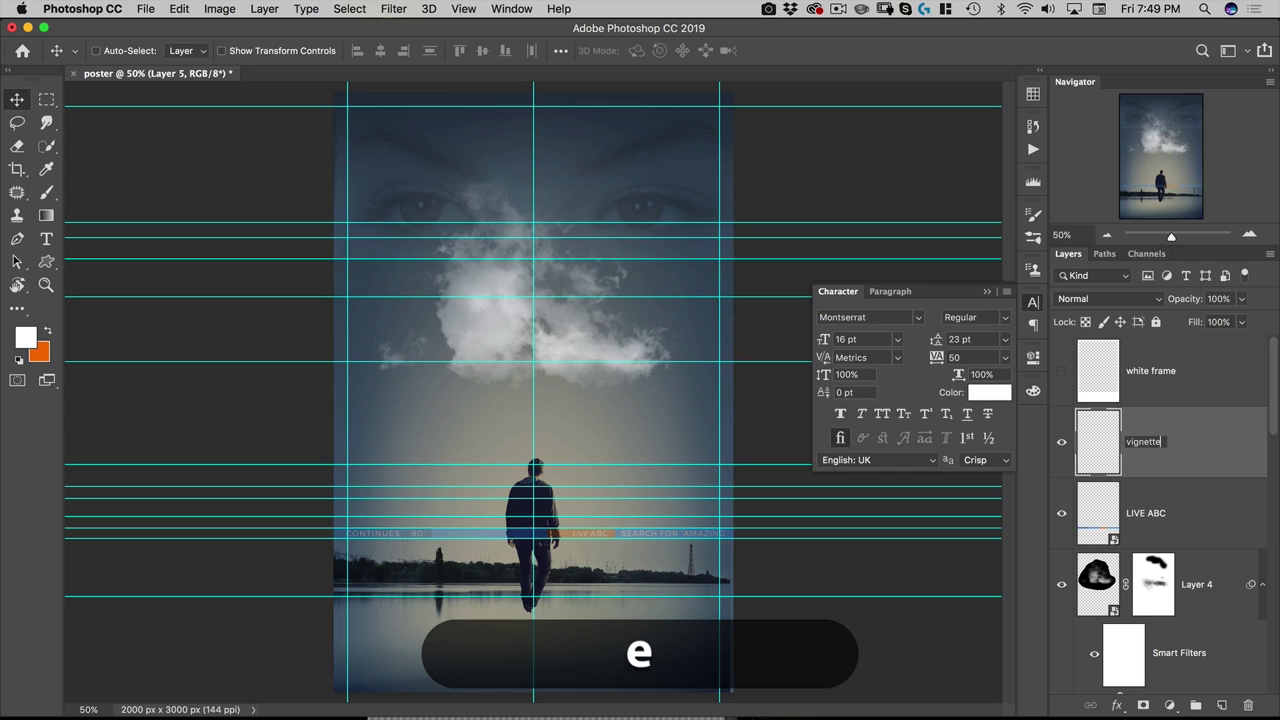
key(Return)
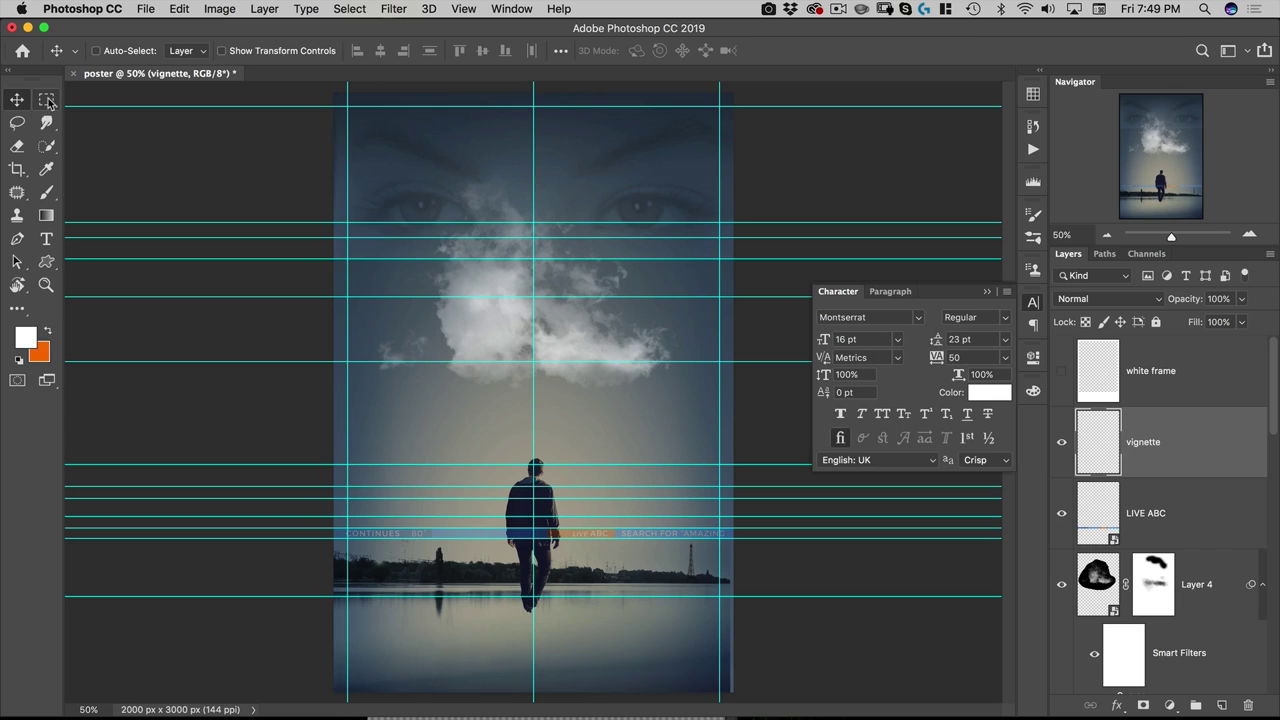
Marquee-select the area within the outer guides with a 200 px feather, briefly checking it against the white frame layer.
key(m)
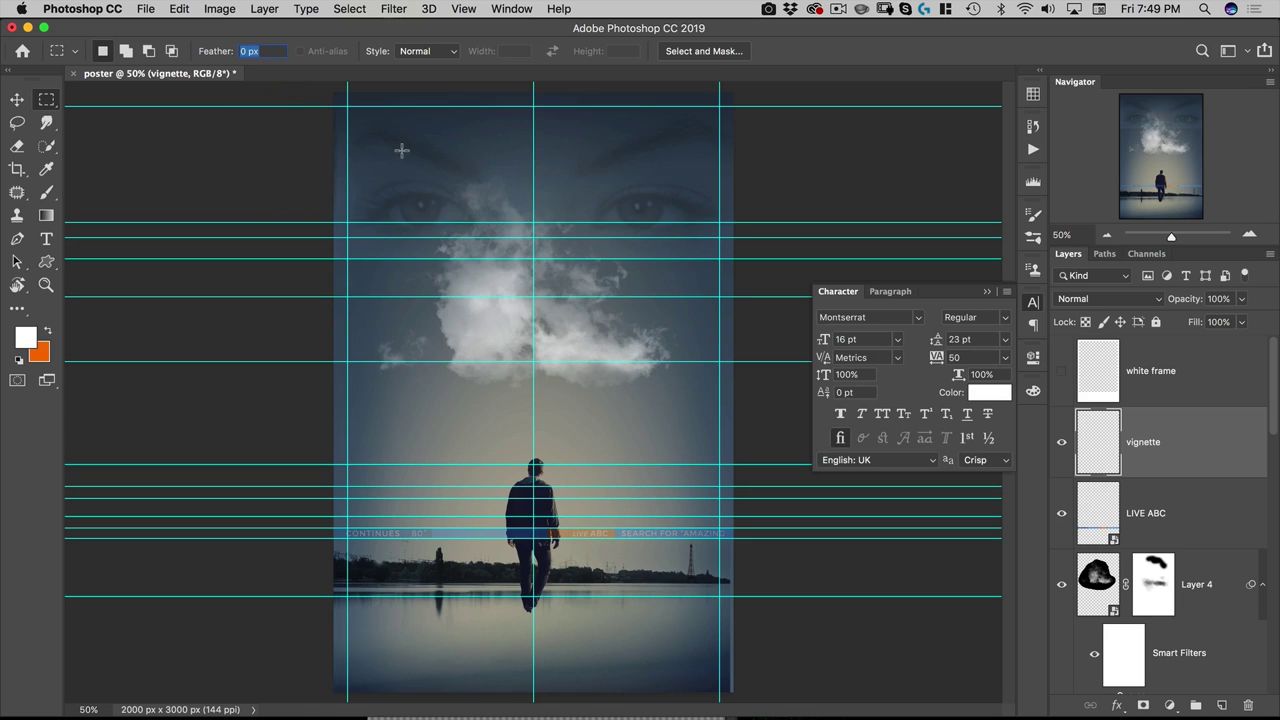
key(super+z)
key(shift+super+z)
text(200)
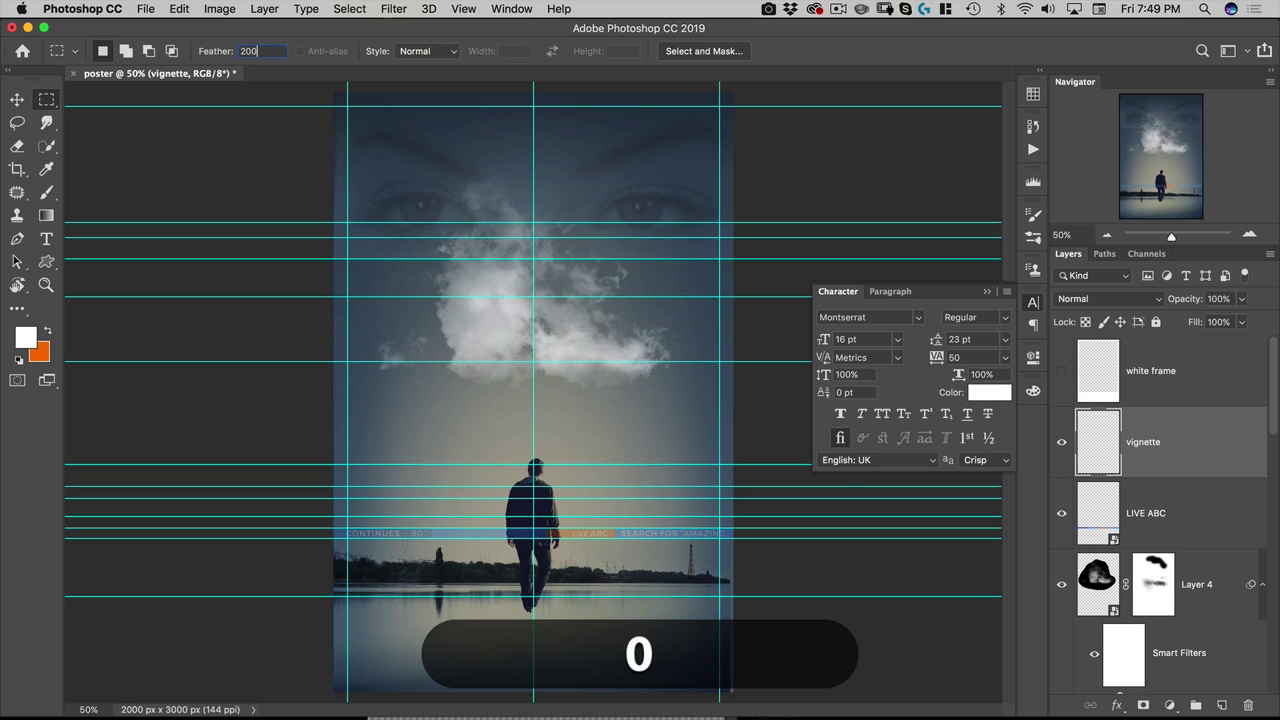
key(Return)
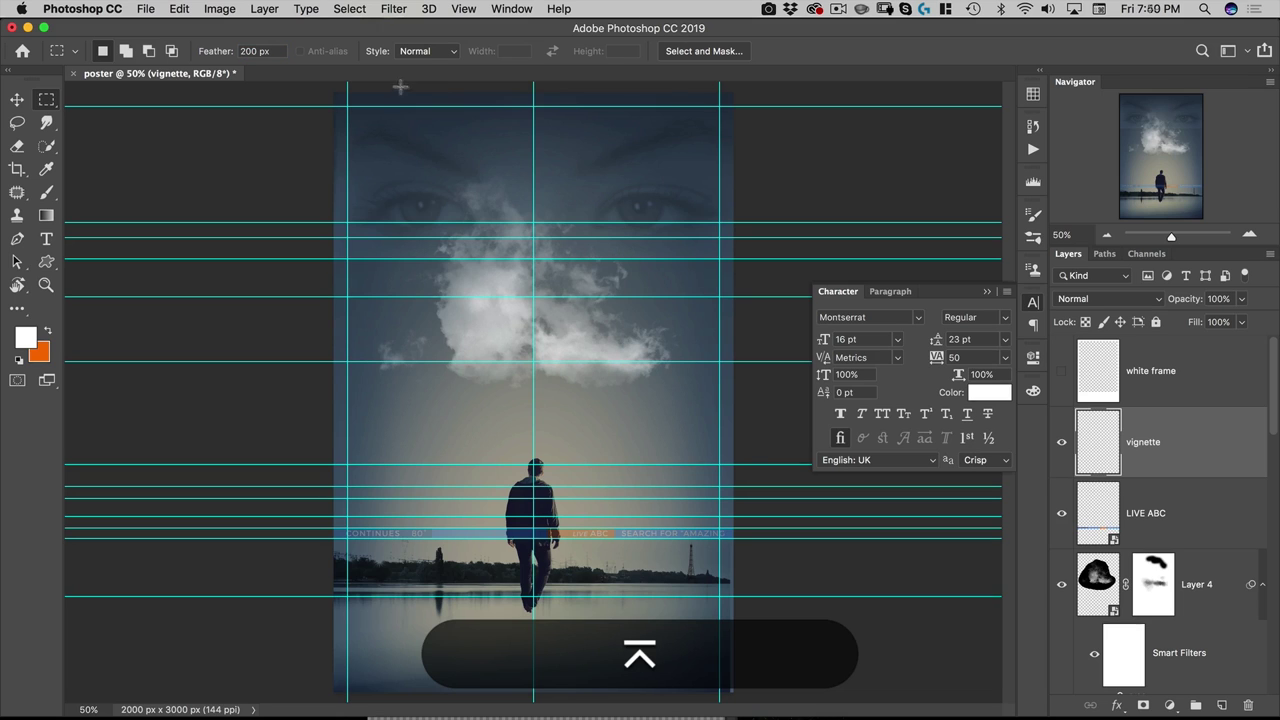
drag(347, 105, 718, 596)
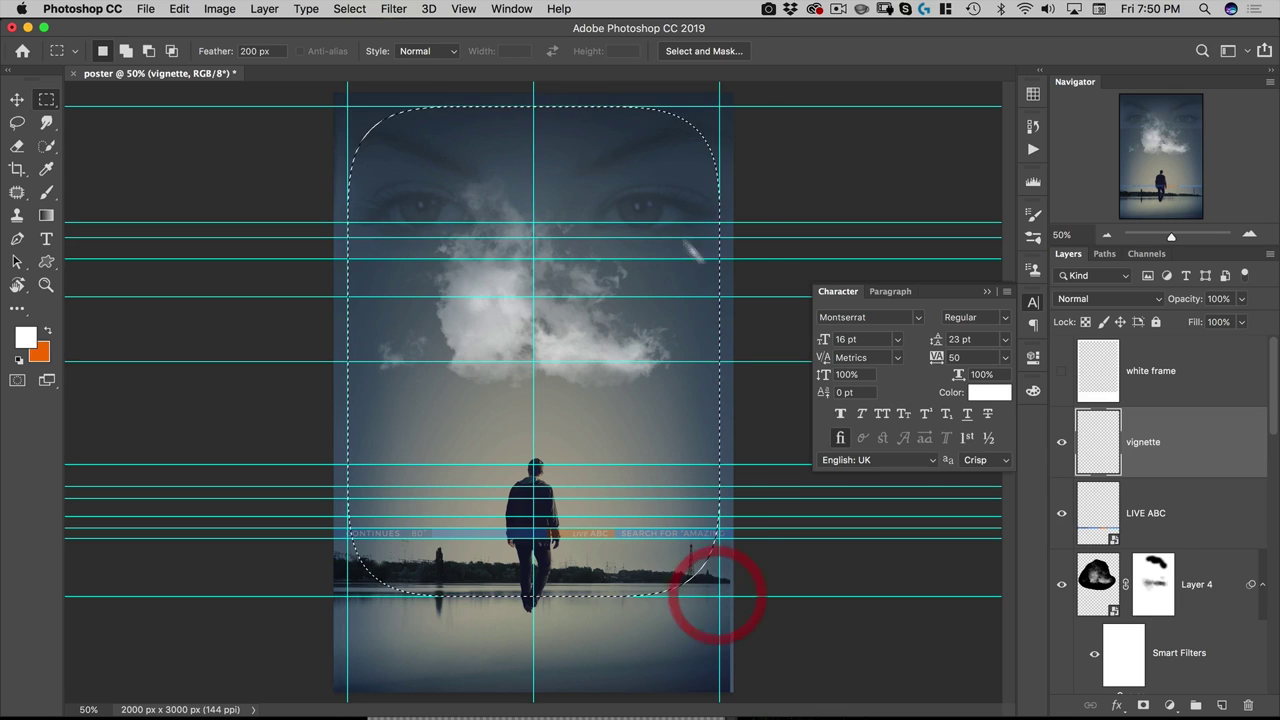
click(1062, 370)
click(1062, 370)
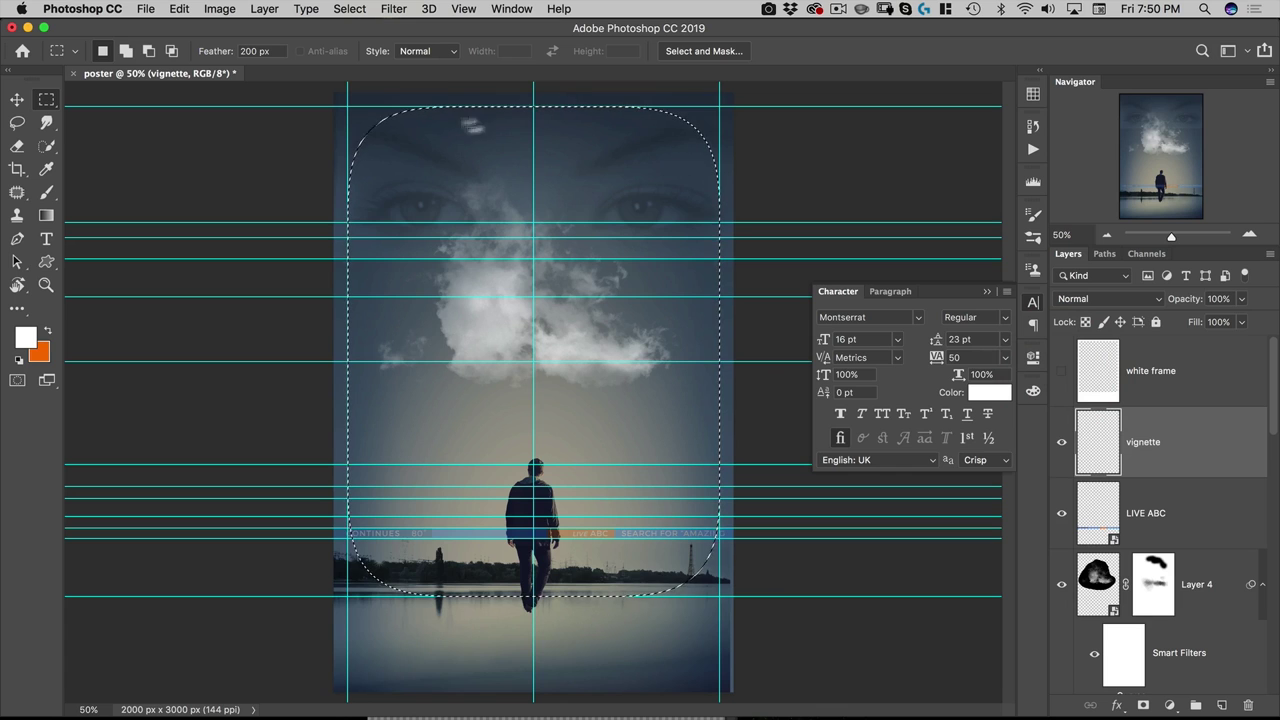
Invert the selection, fill it with default black on the vignette layer, and deselect.
click(349, 9)
click(356, 74)
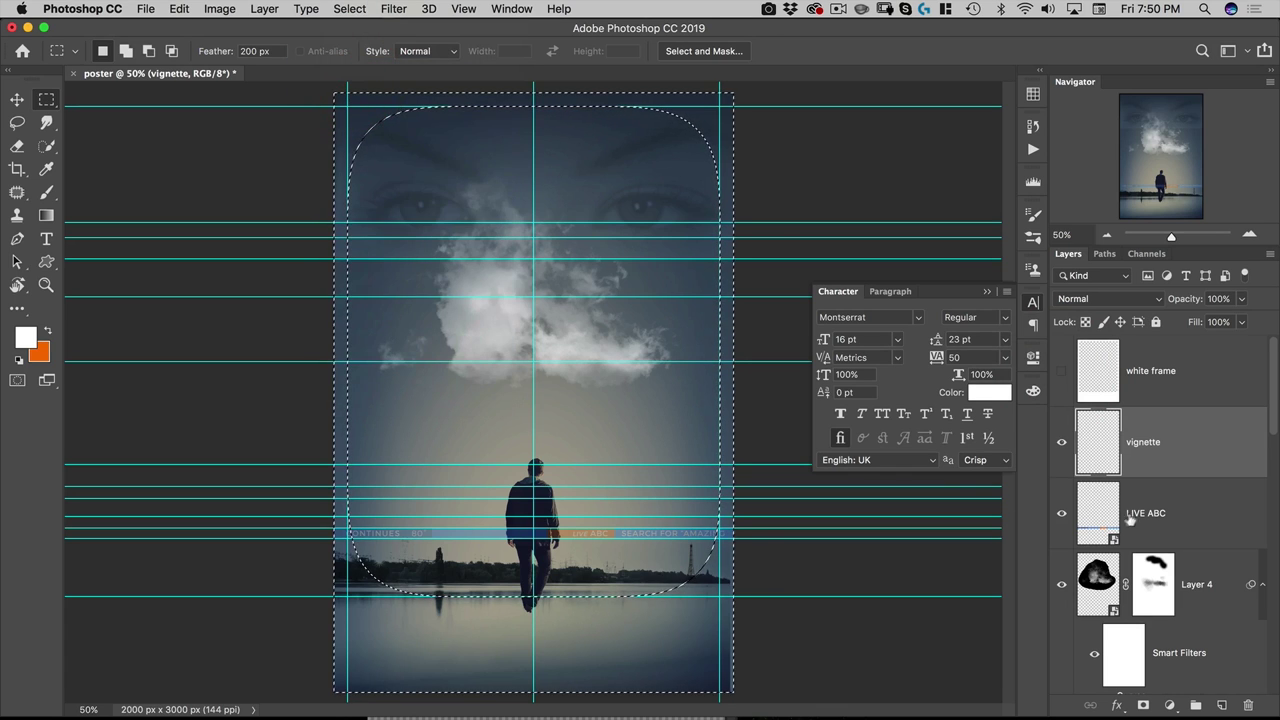
key(d)
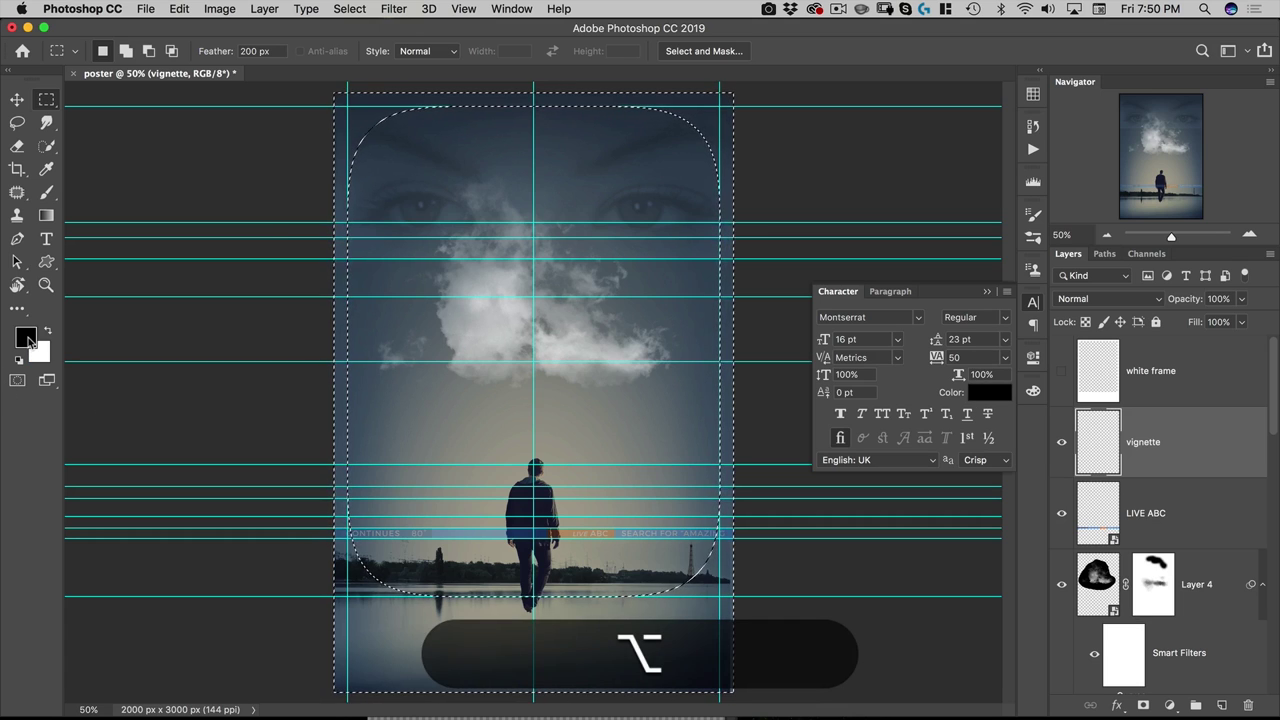
key(alt+BackSpace)
key(alt+super+d)
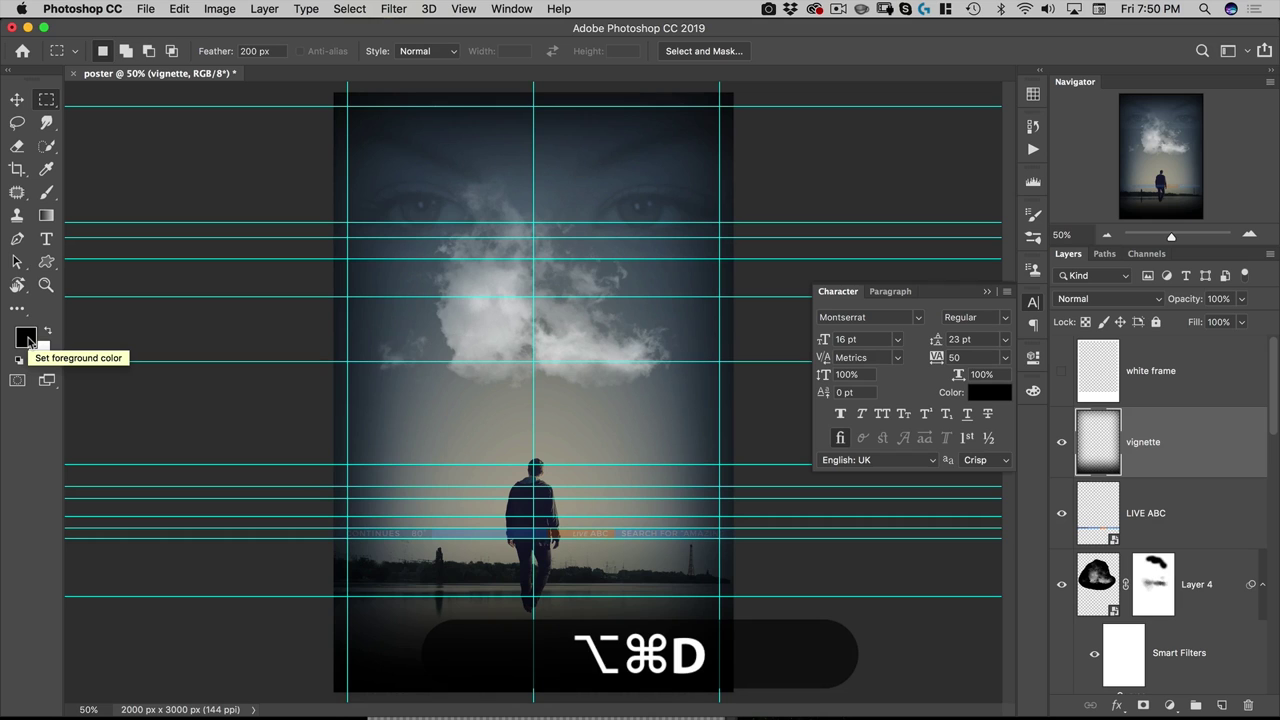
Set the vignette layer's blend mode to Overlay and its opacity to 80%.
key(v)
click(1105, 302)
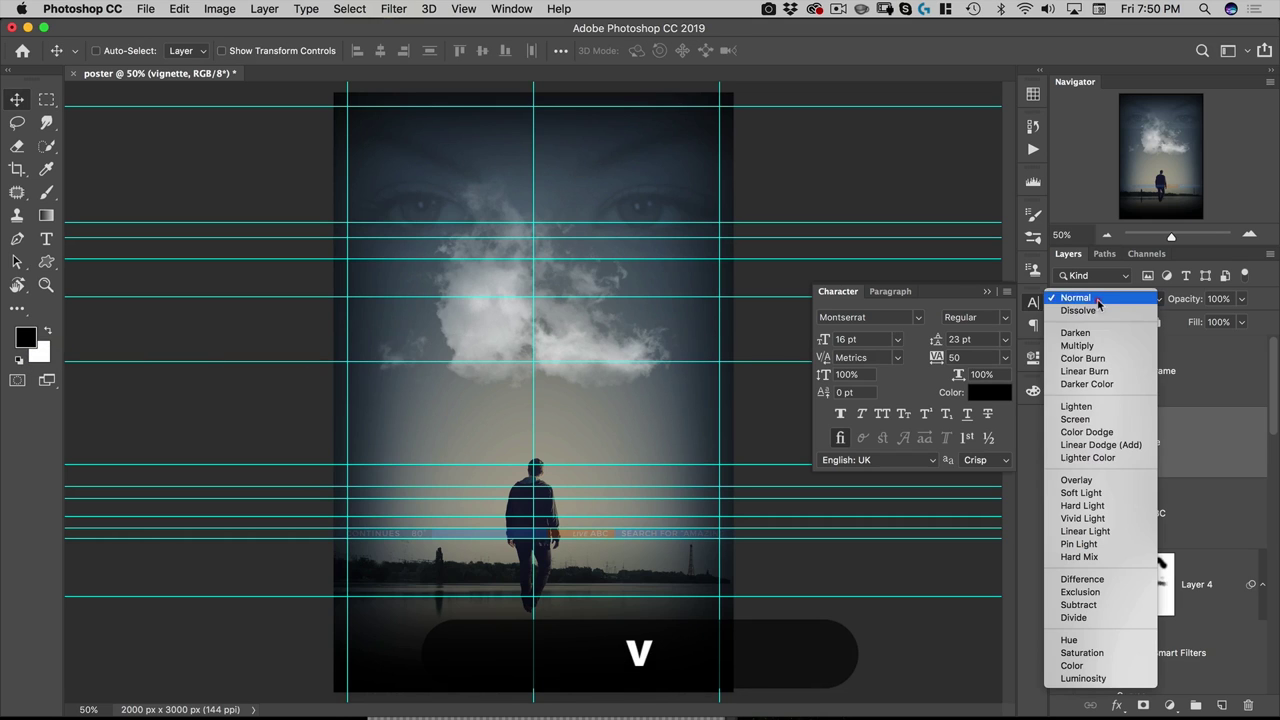
click(1077, 480)
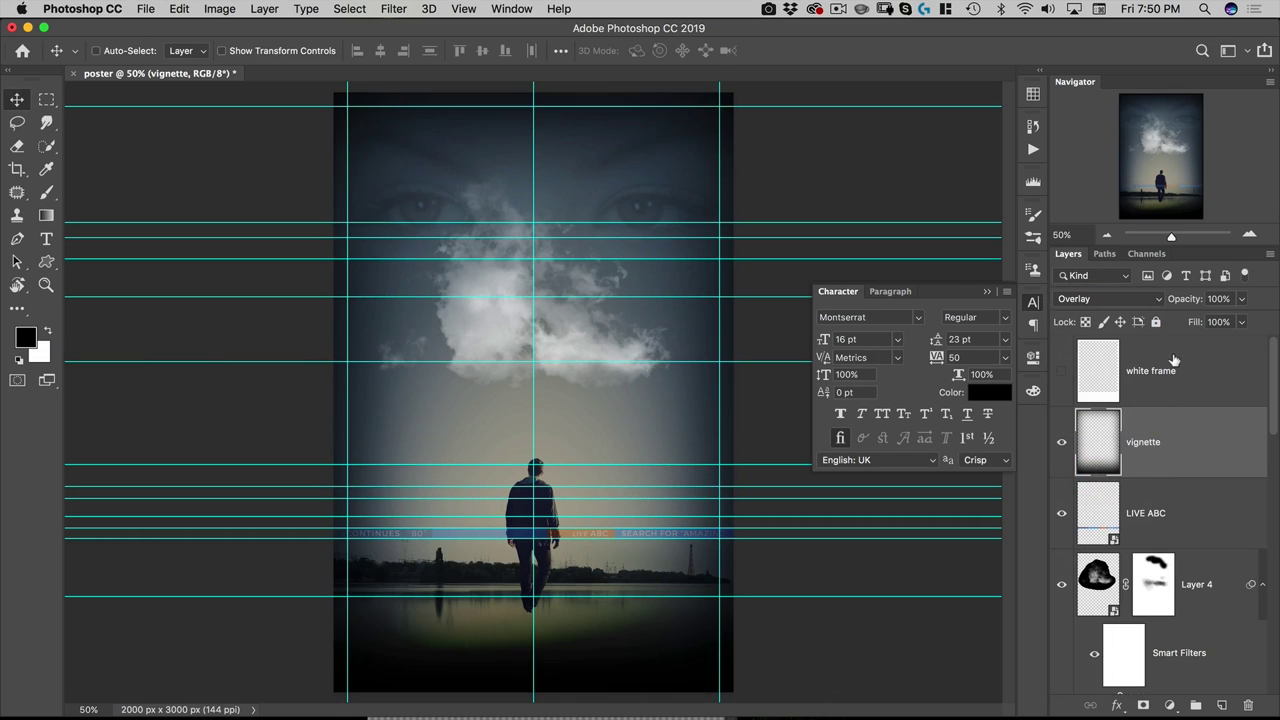
key(8)
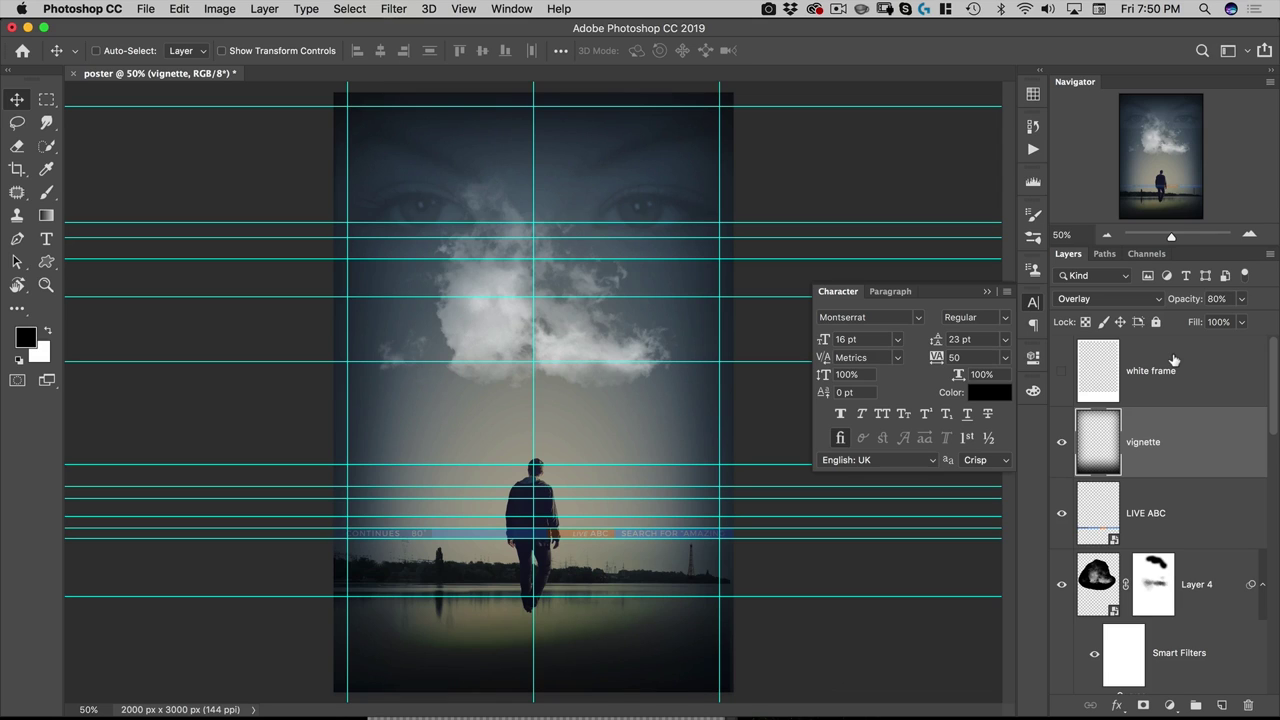
Marquee-select a full-width strip from the poster's top edge down to the third horizontal guide, with feather set to 0 px.
click(1033, 301)
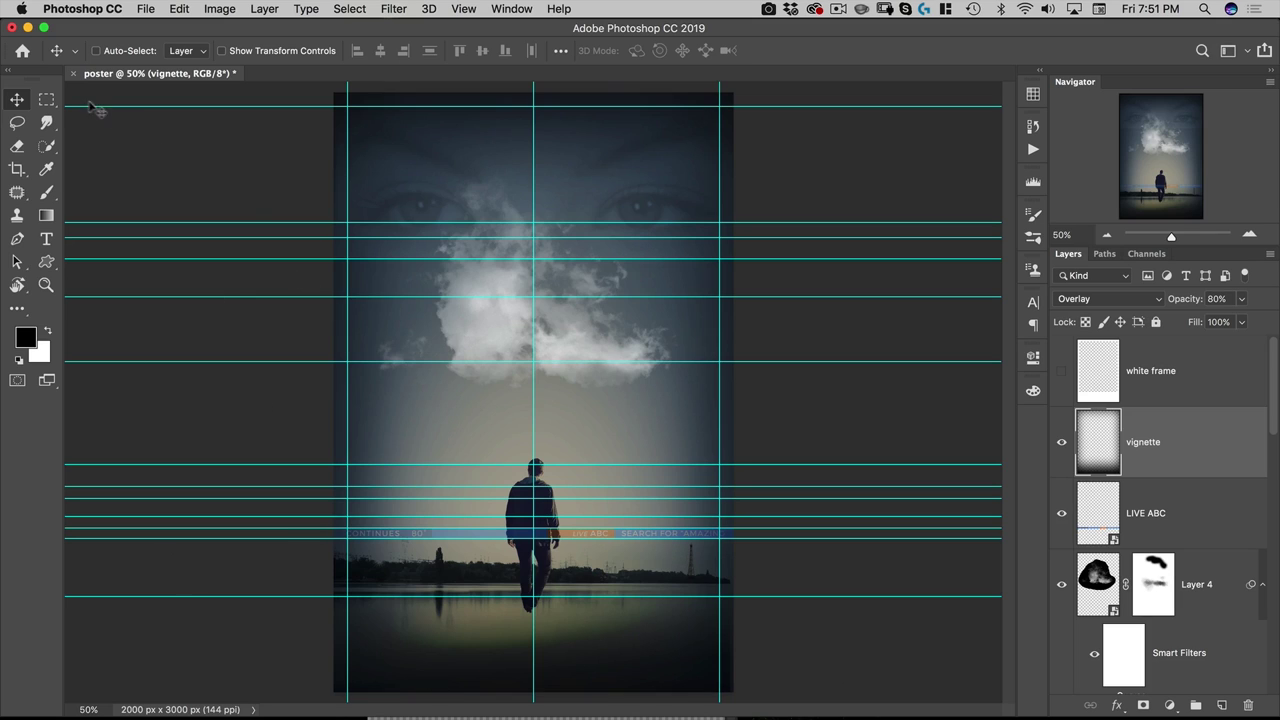
click(47, 100)
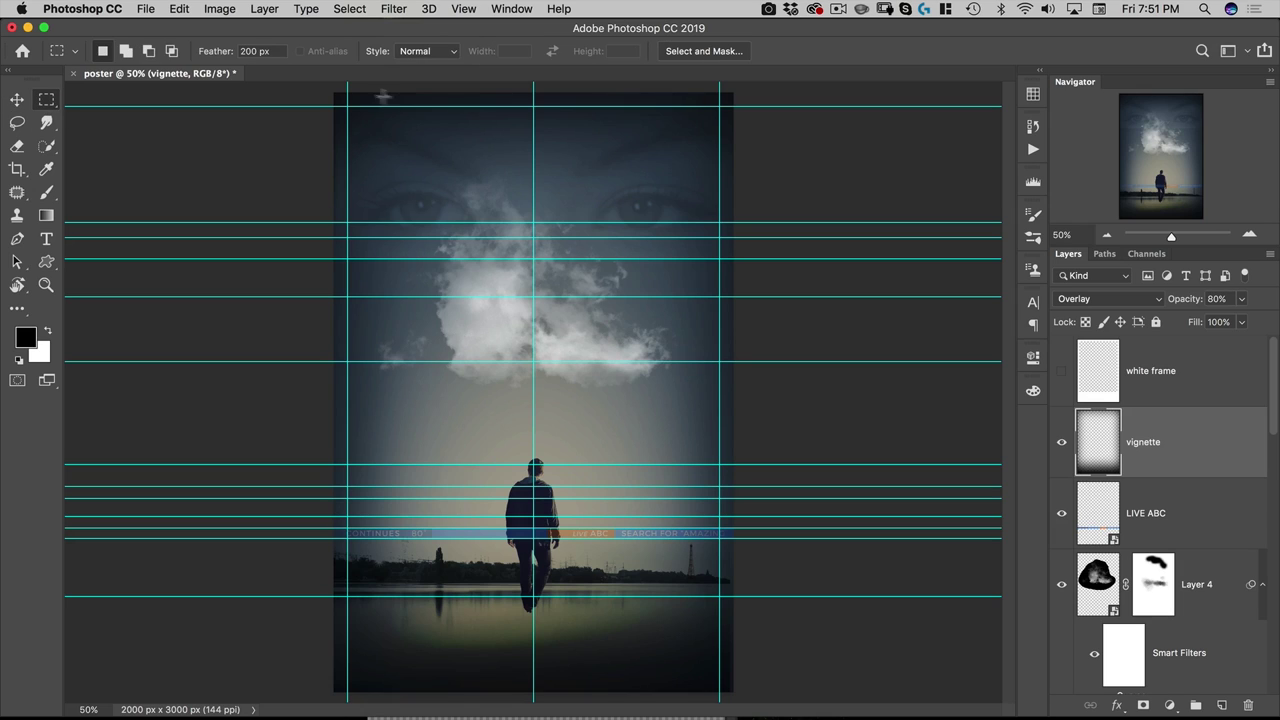
drag(310, 86, 857, 240)
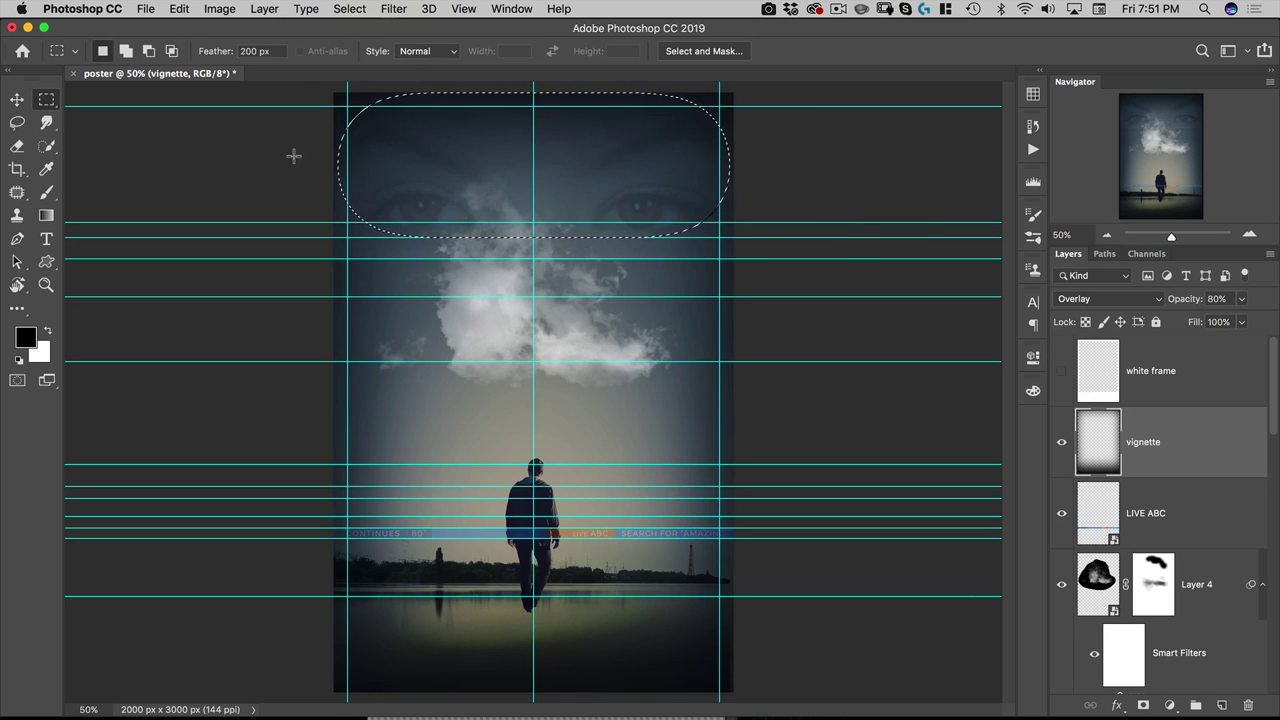
key(Return)
text(0)
key(Return)
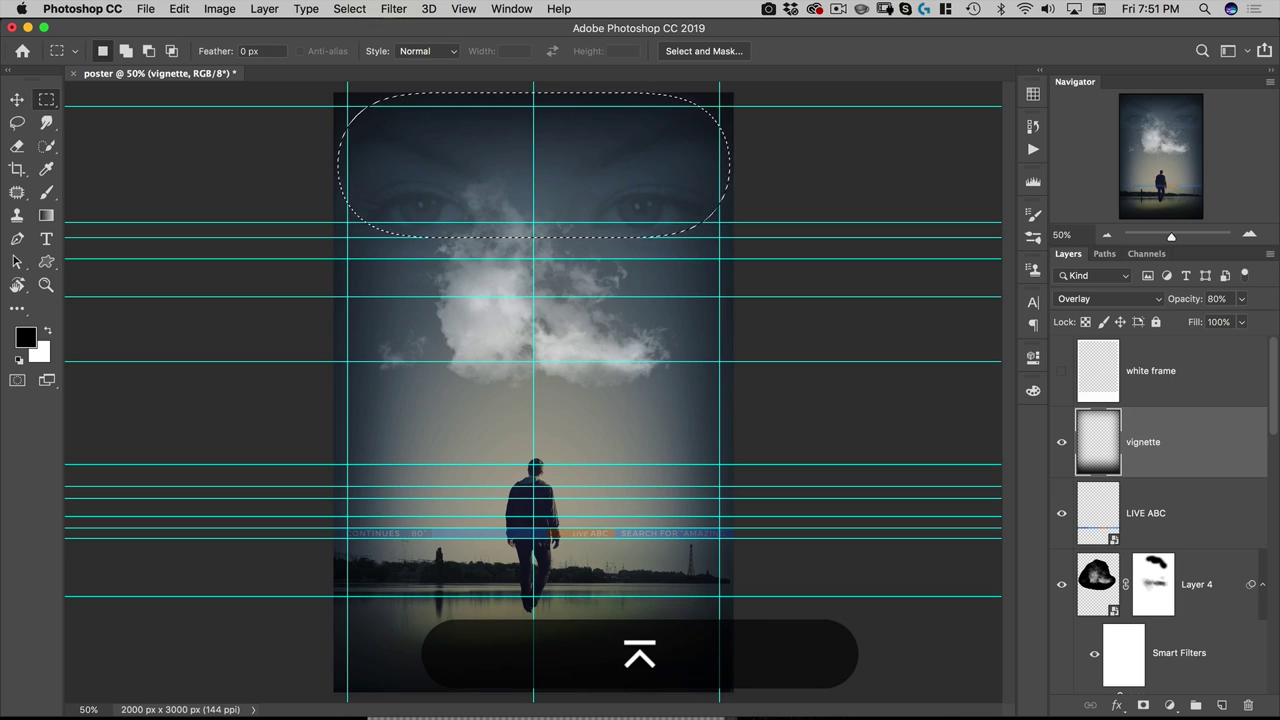
drag(314, 83, 834, 237)
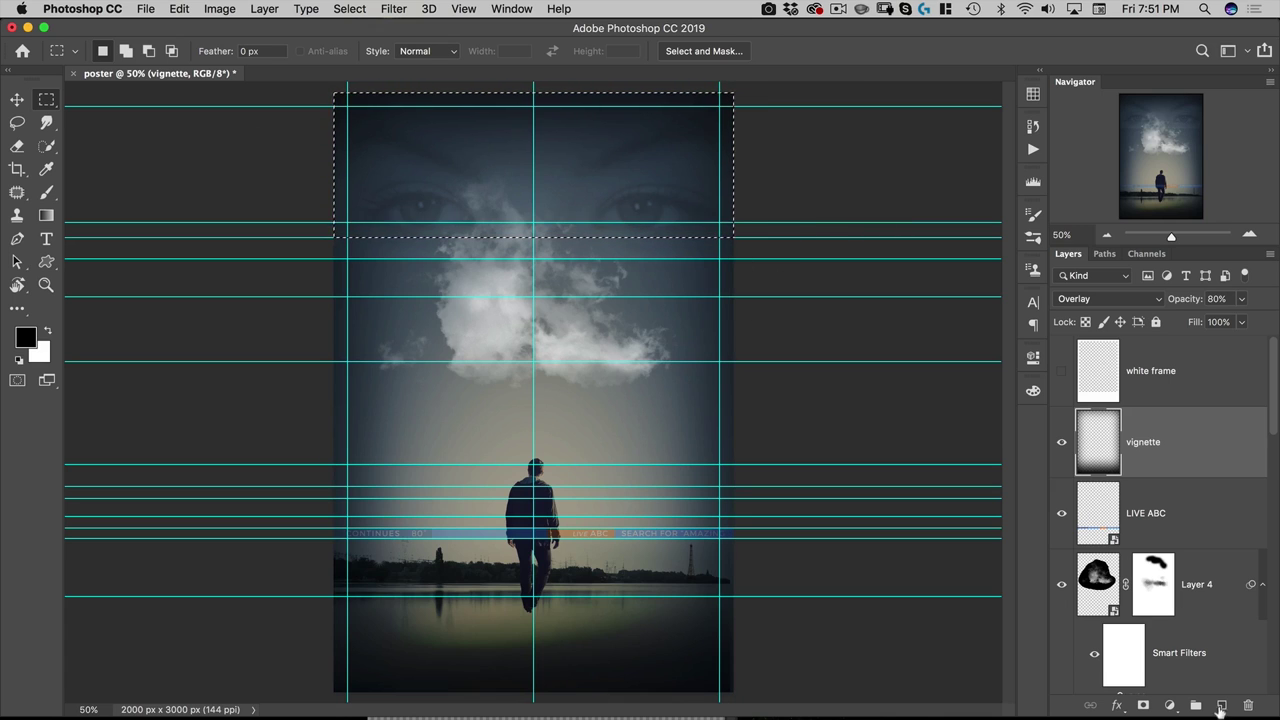
Add a Curves adjustment masked to the selected top strip and darken its midtones slightly, with input 134 and output 123.
click(1170, 705)
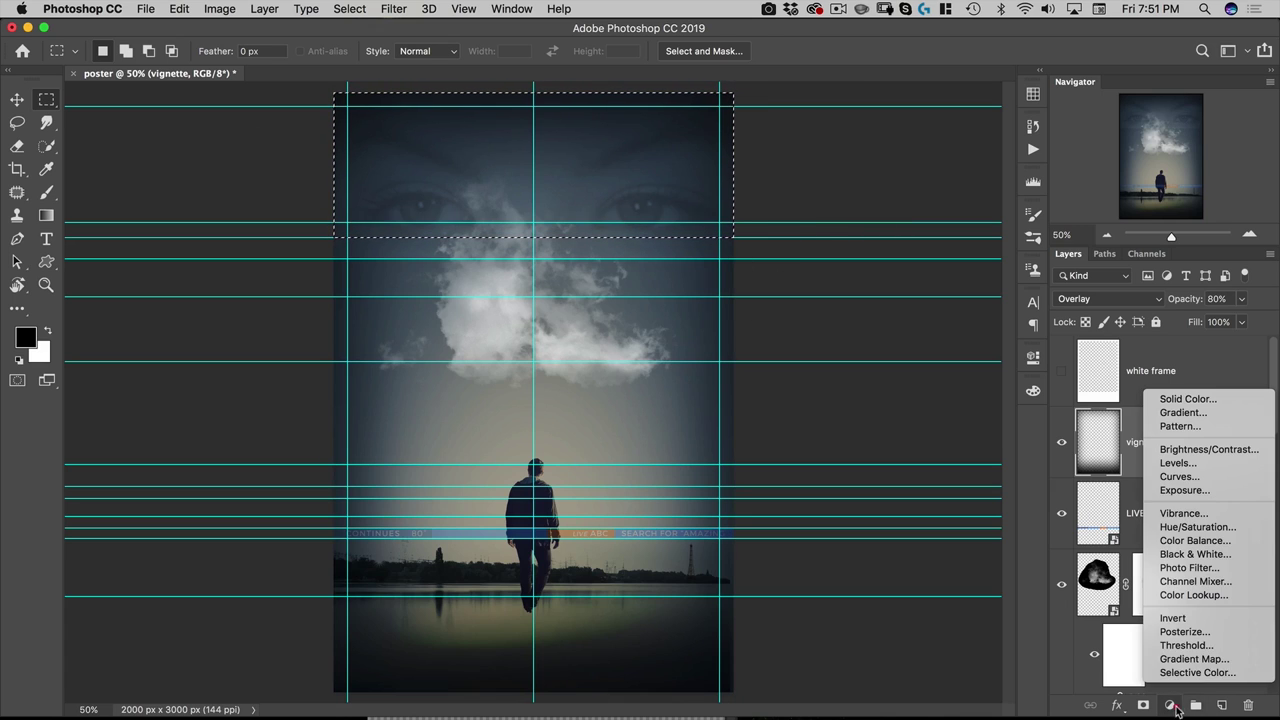
click(1179, 477)
drag(868, 514, 872, 517)
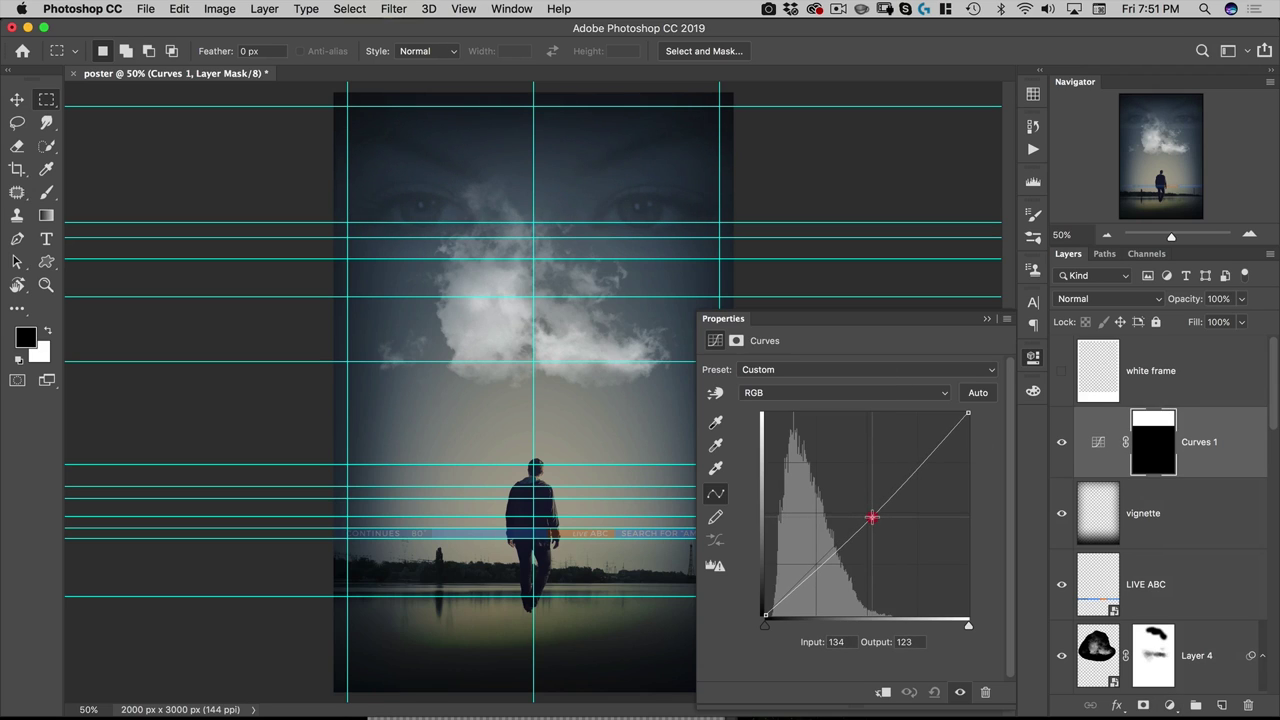
click(1100, 450)
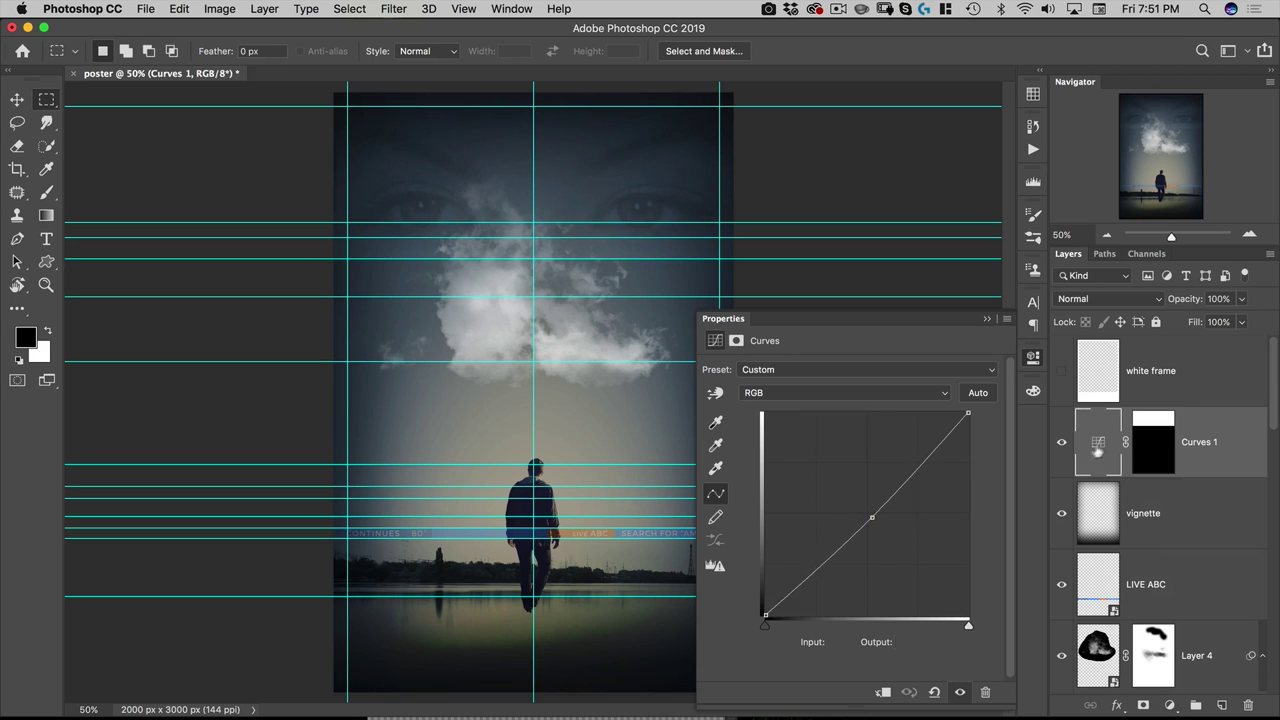
click(1035, 357)
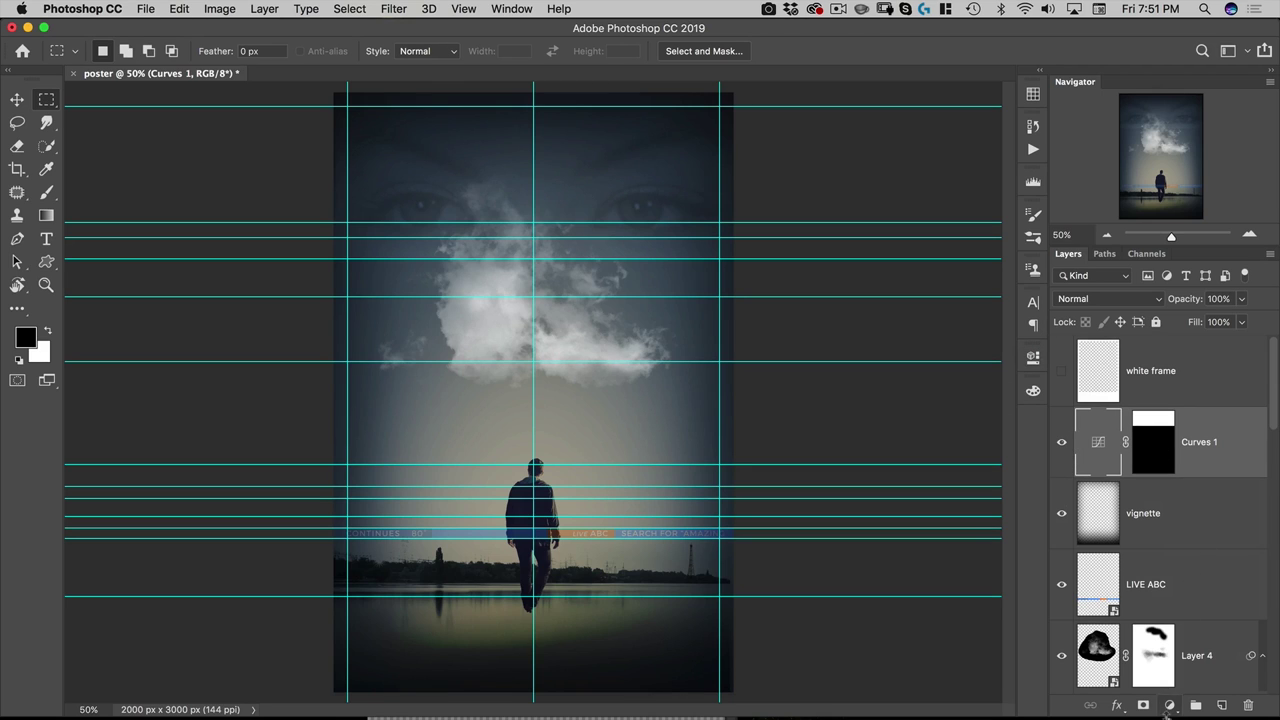
Add a second Curves adjustment above the first and raise the Blue channel's midtones slightly for a bluer tint.
click(1168, 706)
click(1160, 487)
click(789, 392)
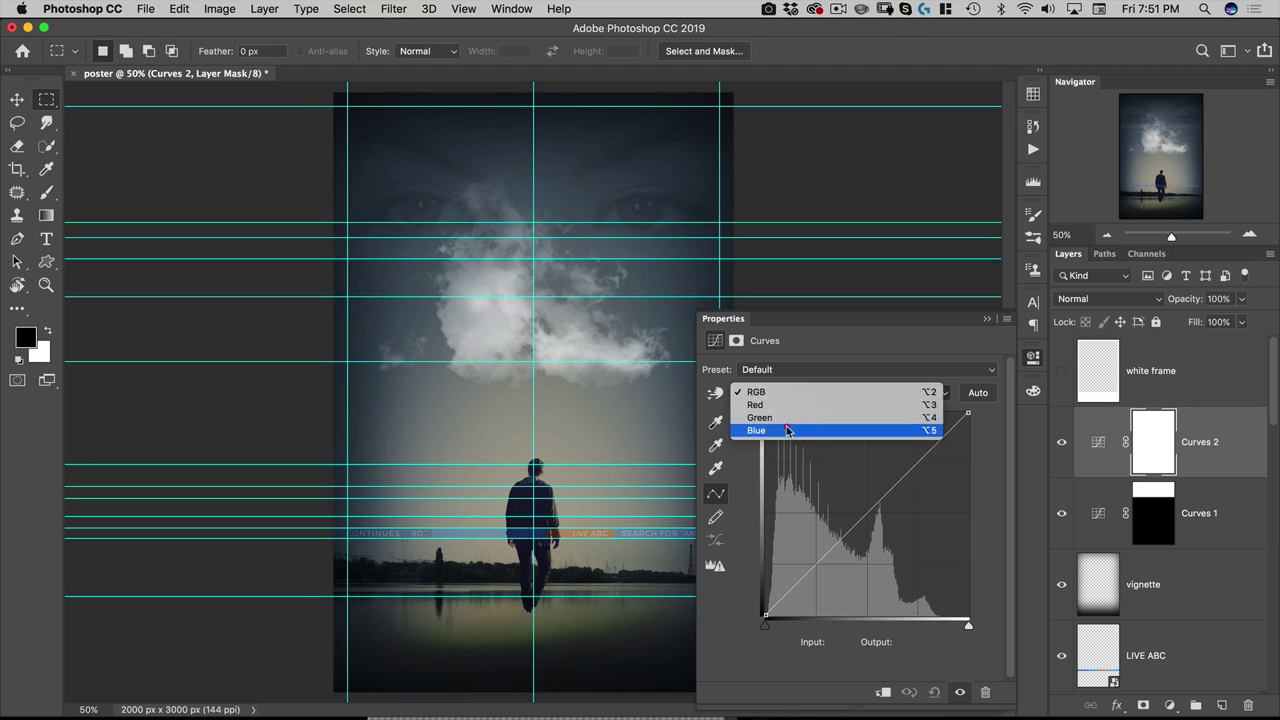
click(790, 429)
drag(857, 510, 859, 508)
click(1153, 442)
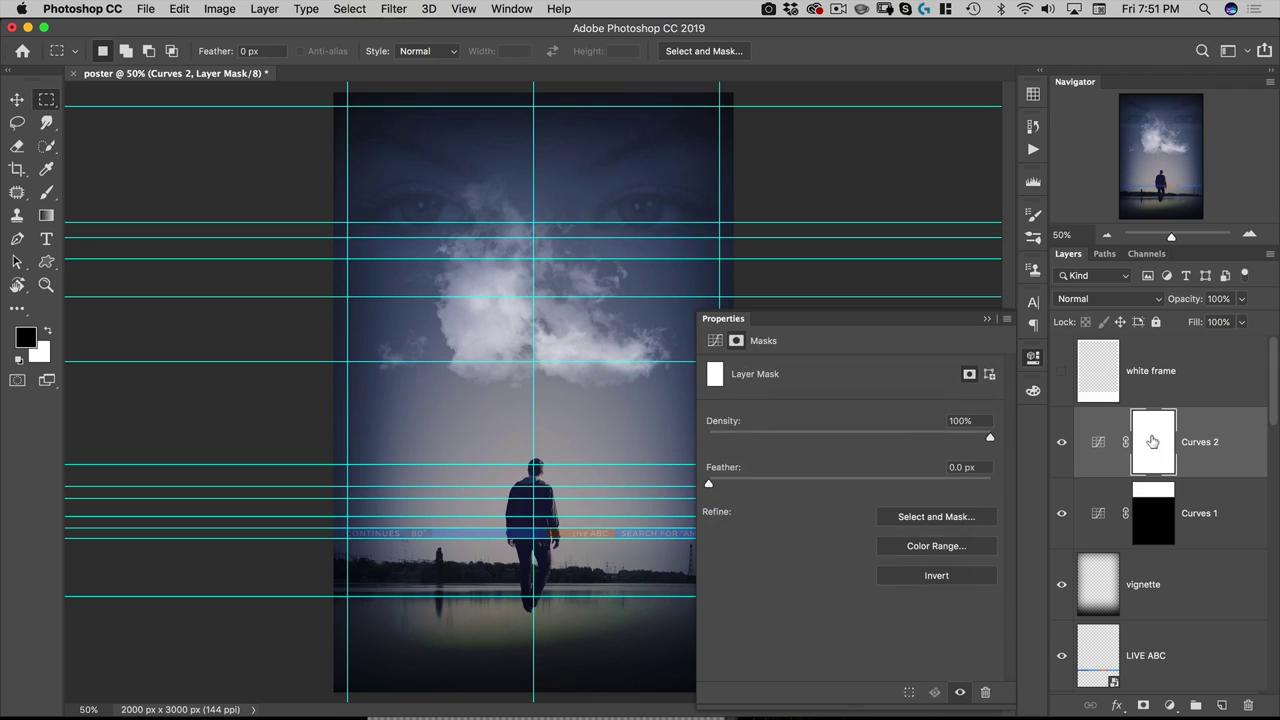
click(1034, 360)
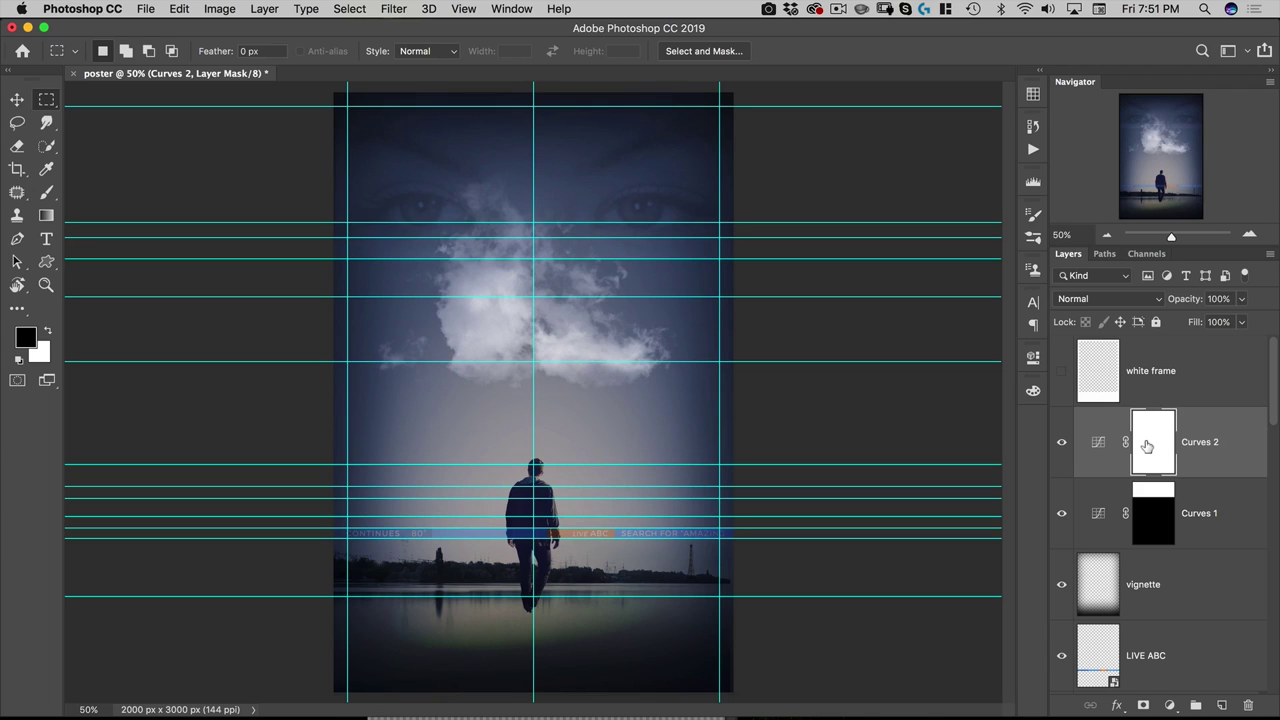
Fill the Curves 2 mask with black, then draw a straight white-to-transparent gradient from the poster's top edge down to the fourth horizontal guide.
key(alt+BackSpace)
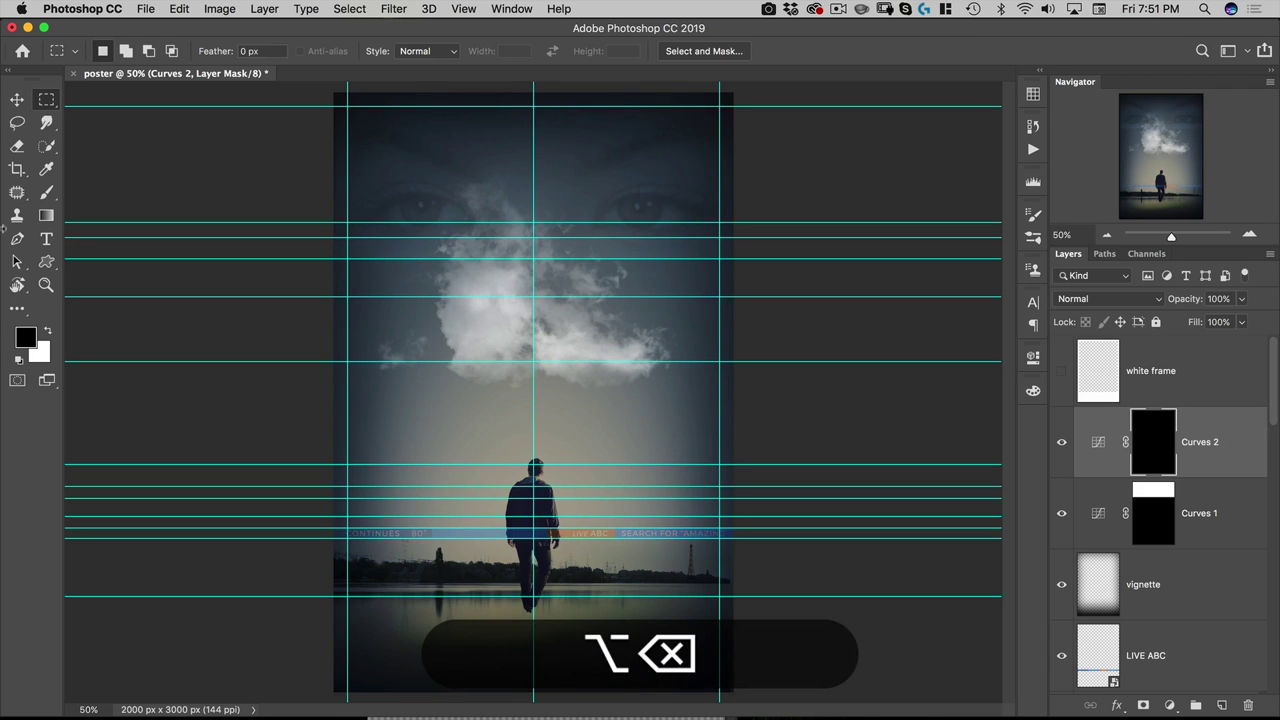
click(46, 215)
key(x)
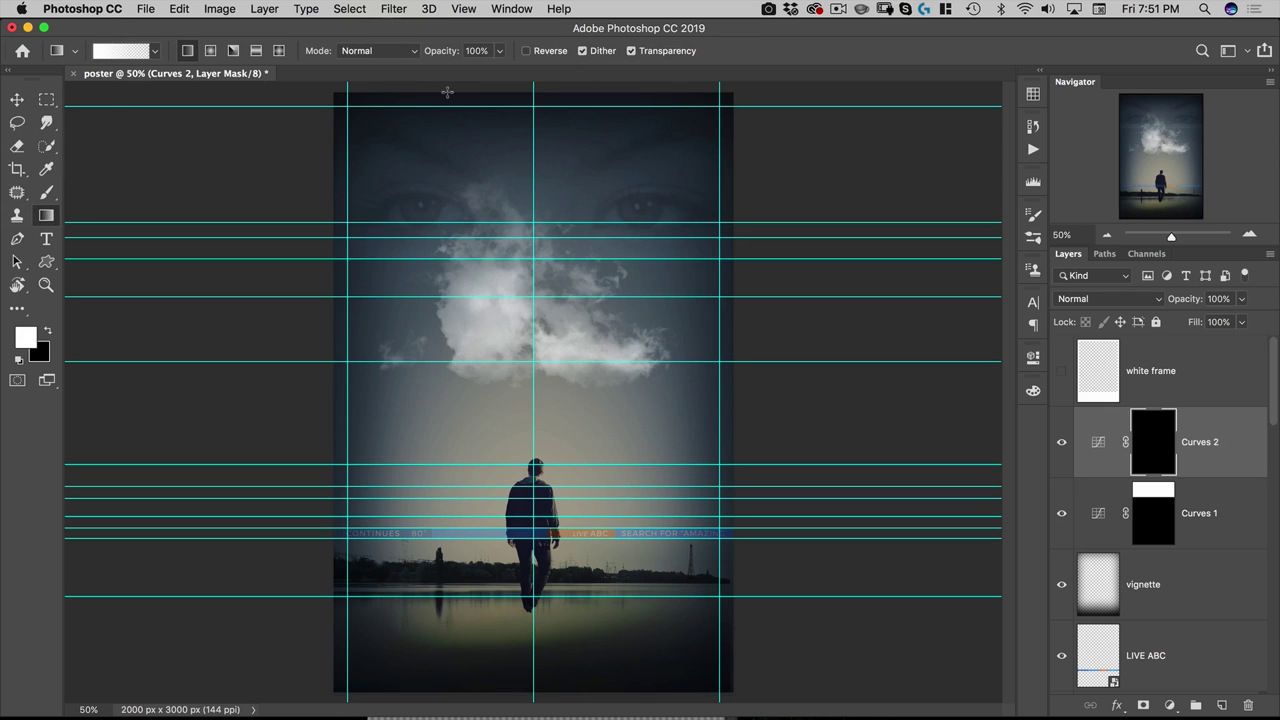
drag(447, 92, 453, 183)
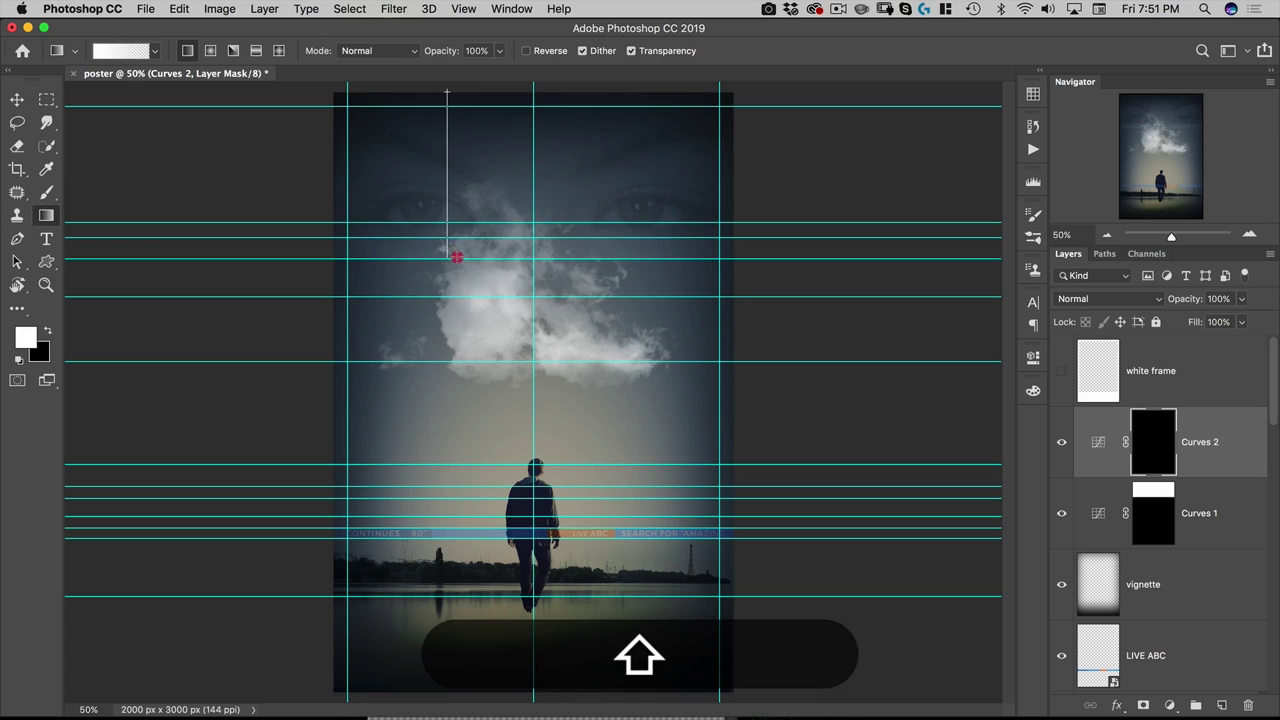
drag(456, 257, 456, 257)
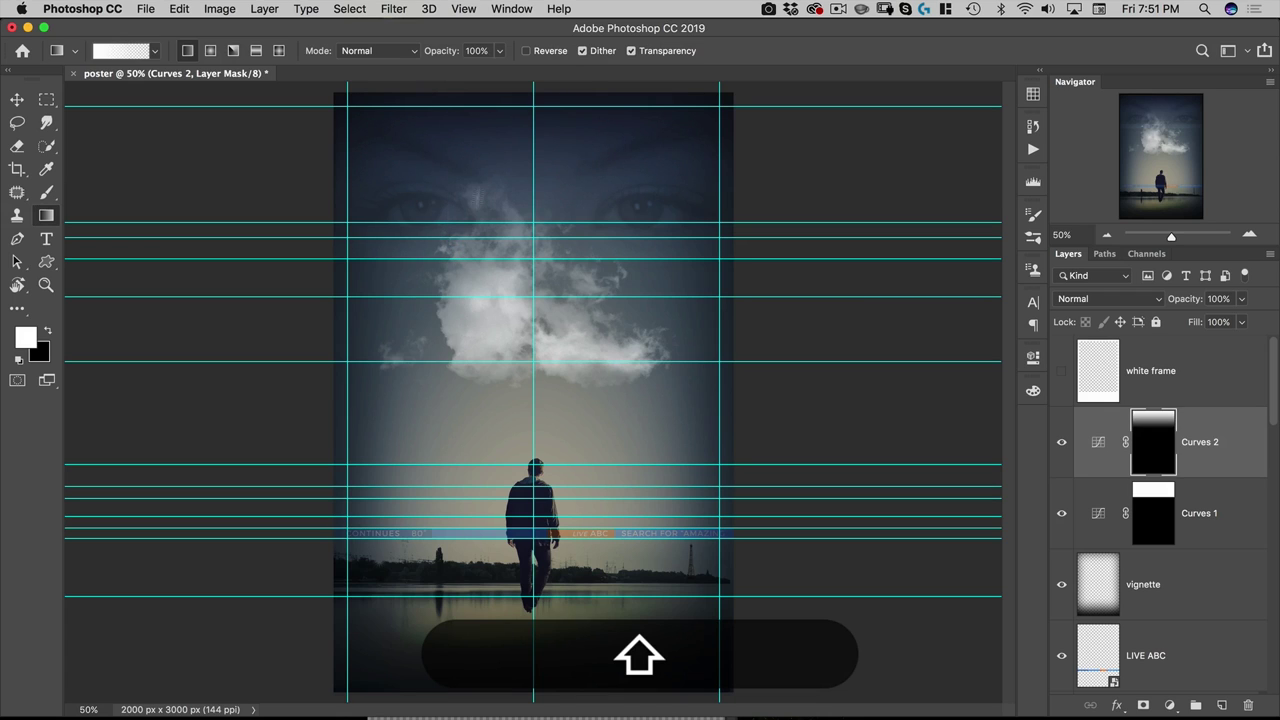
key(v)
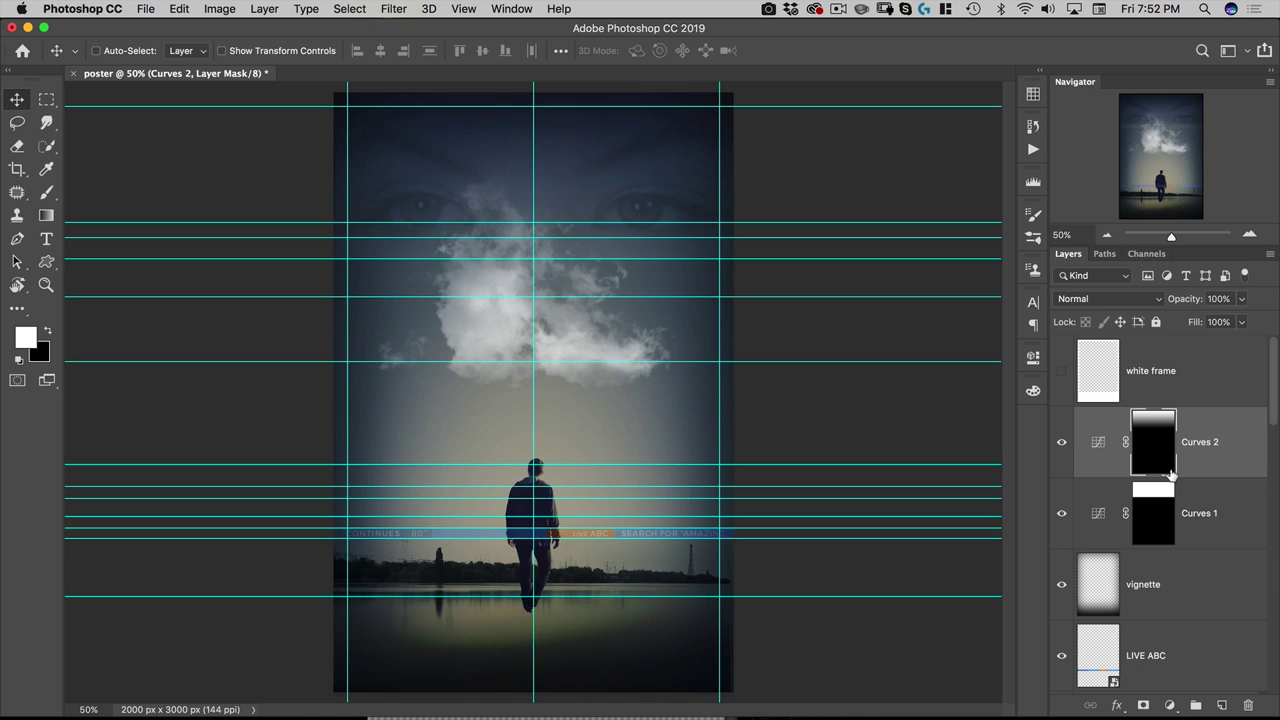
Marquee-select the poster's full-width bottom area up to the guide just above the ticker, and add a strongly increased Vibrance adjustment above Layer 4.
click(46, 99)
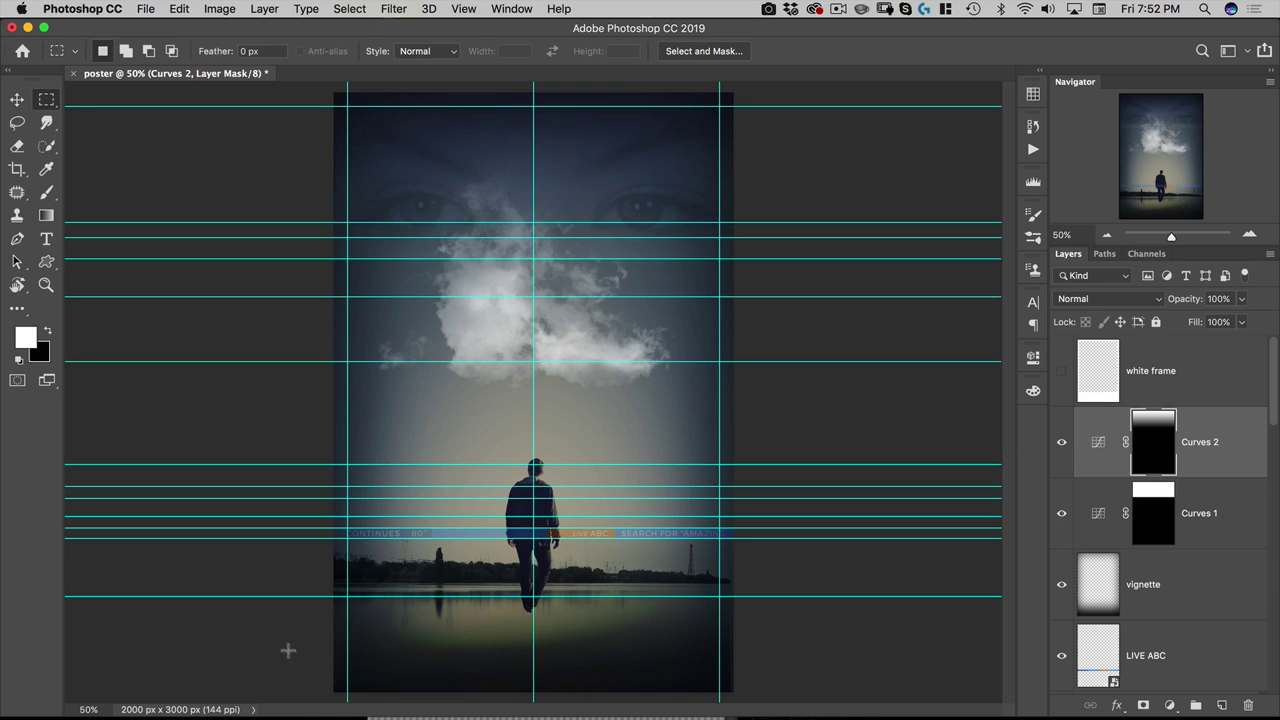
drag(315, 692, 826, 517)
scroll(1111, 608, down, 2)
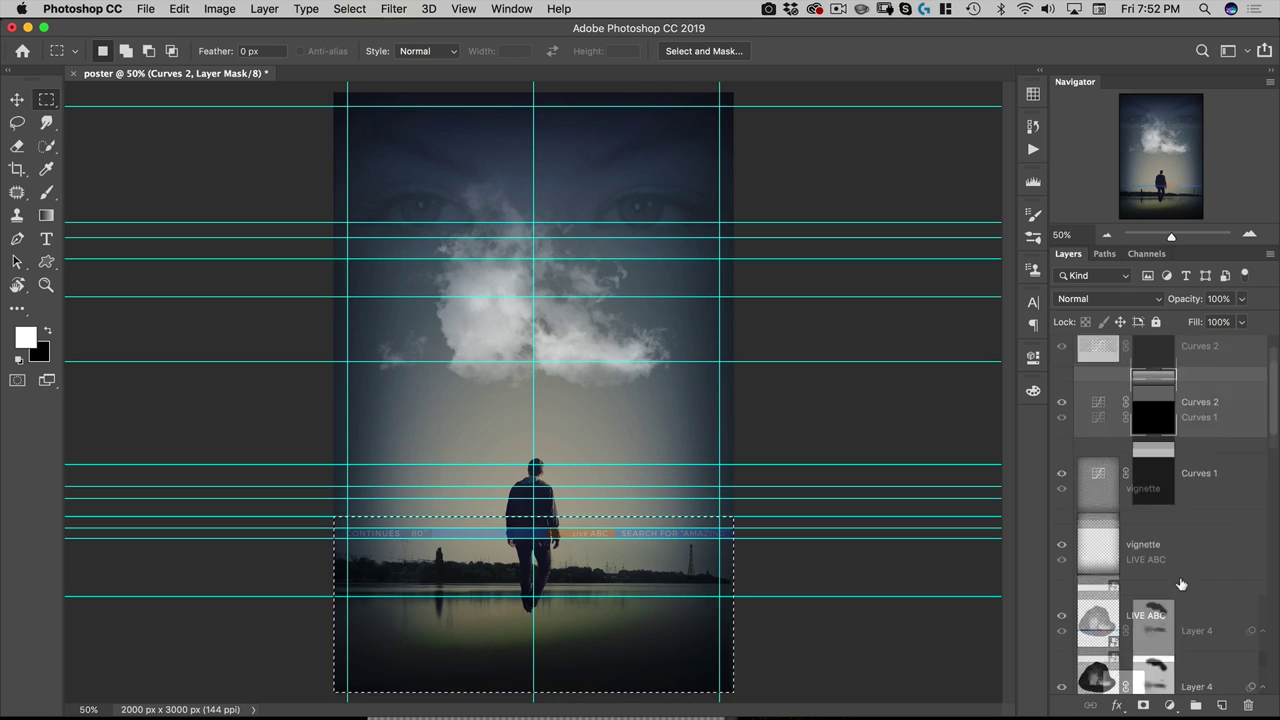
click(1111, 605)
scroll(1111, 605, down, 1)
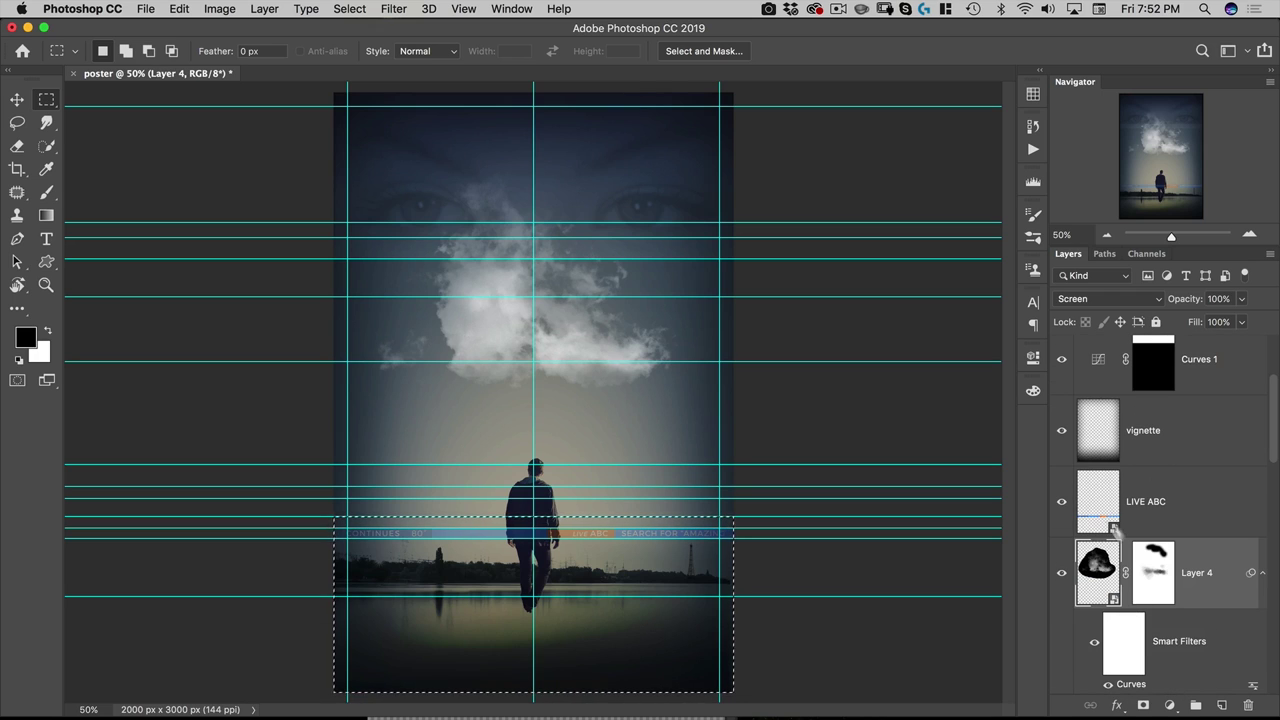
click(1170, 705)
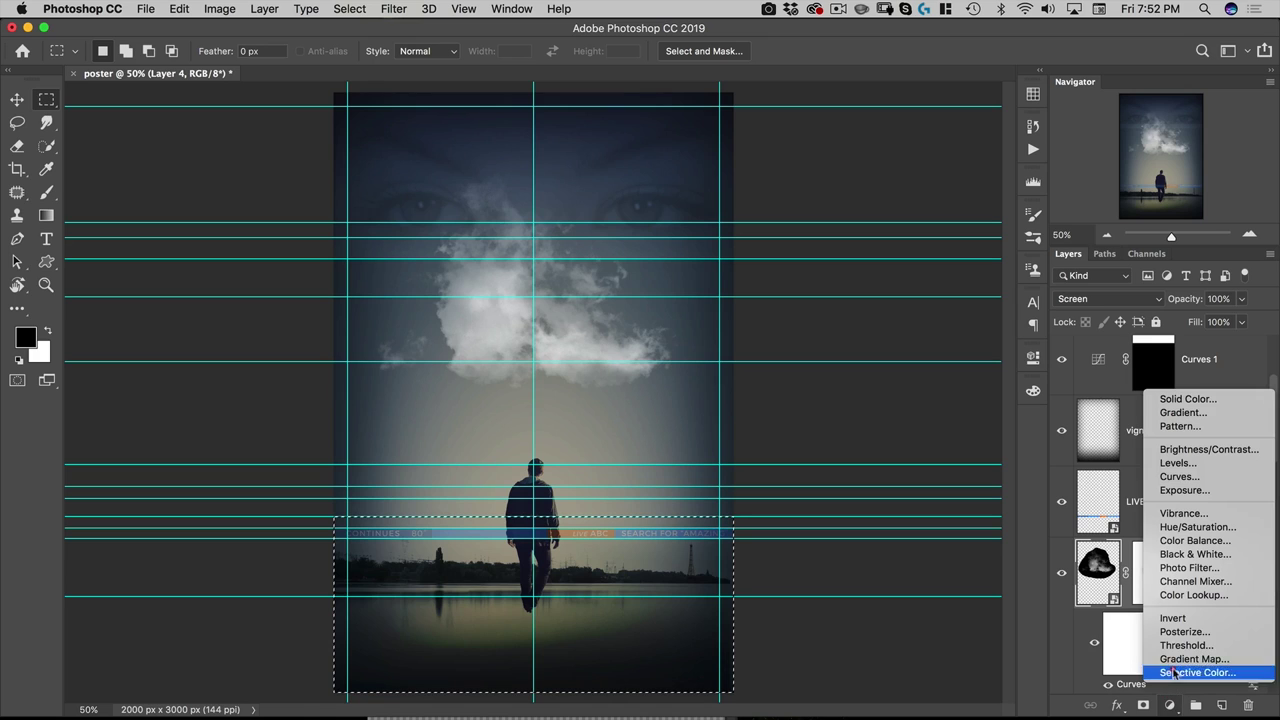
click(1184, 514)
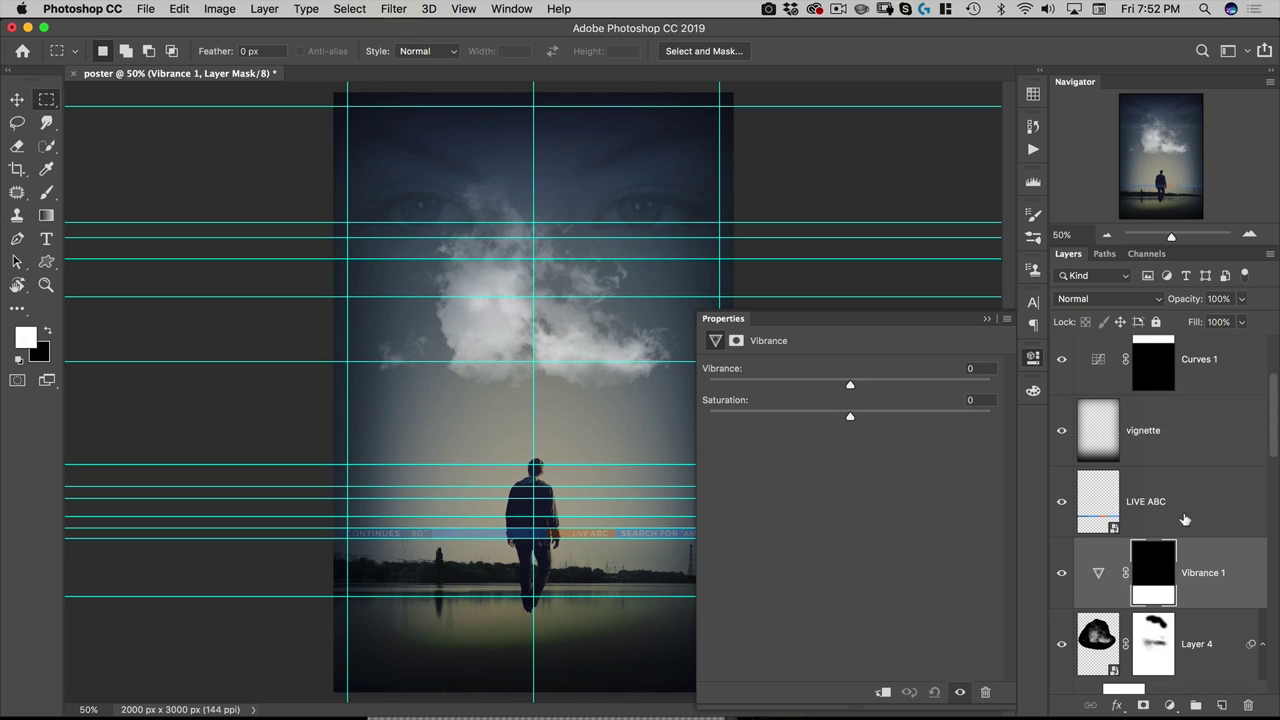
drag(850, 386, 969, 393)
click(1033, 362)
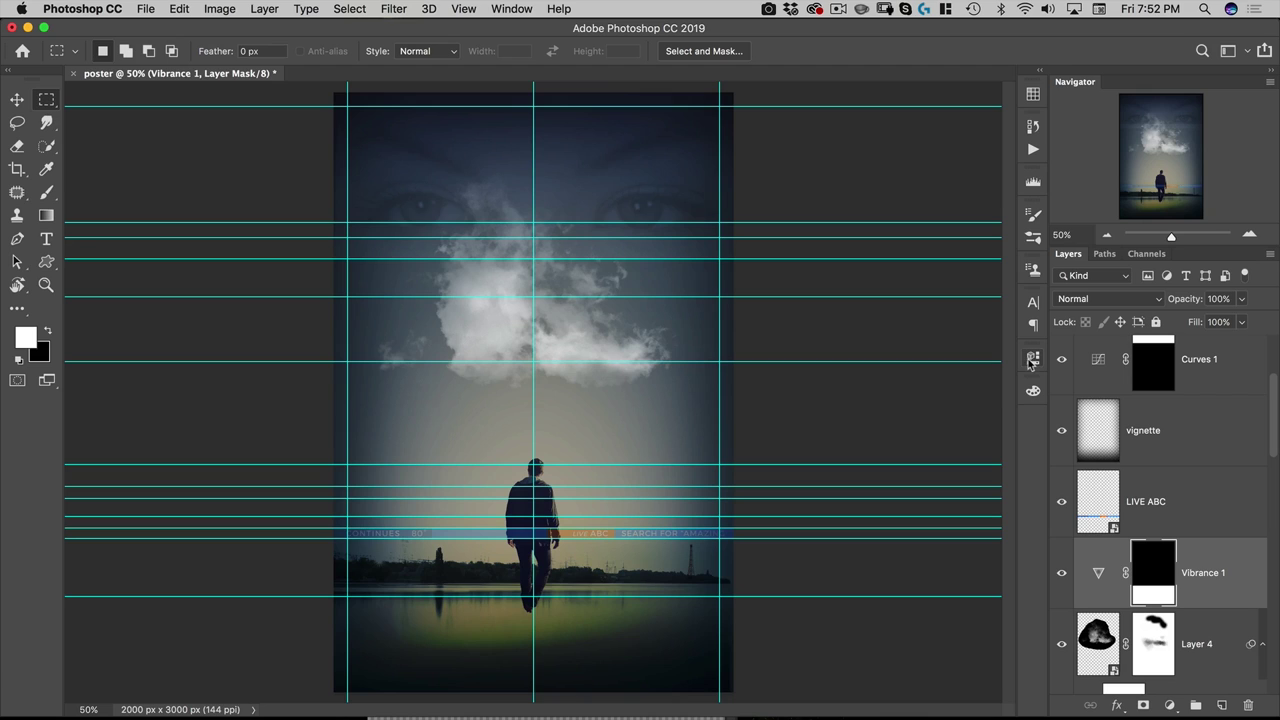
Toggle the white frame layer on and off, leaving it shown, to check the composition inside the frame.
scroll(1113, 436, up, 3)
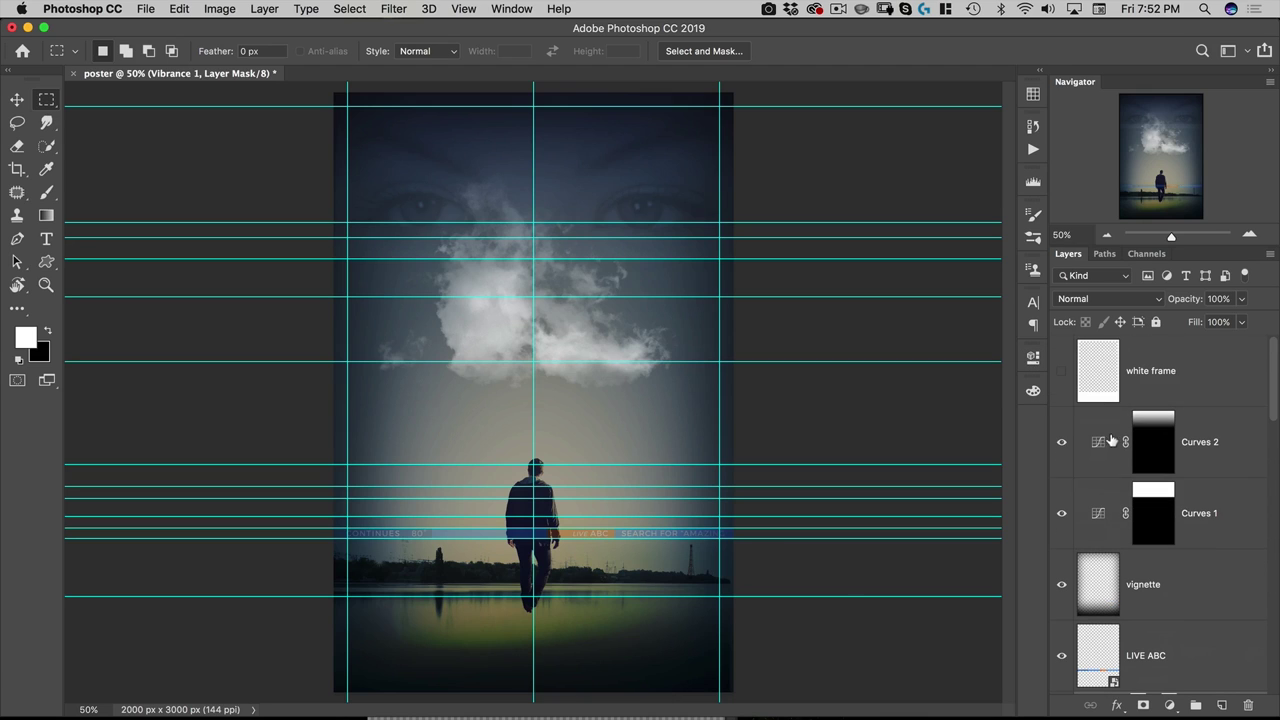
click(1061, 371)
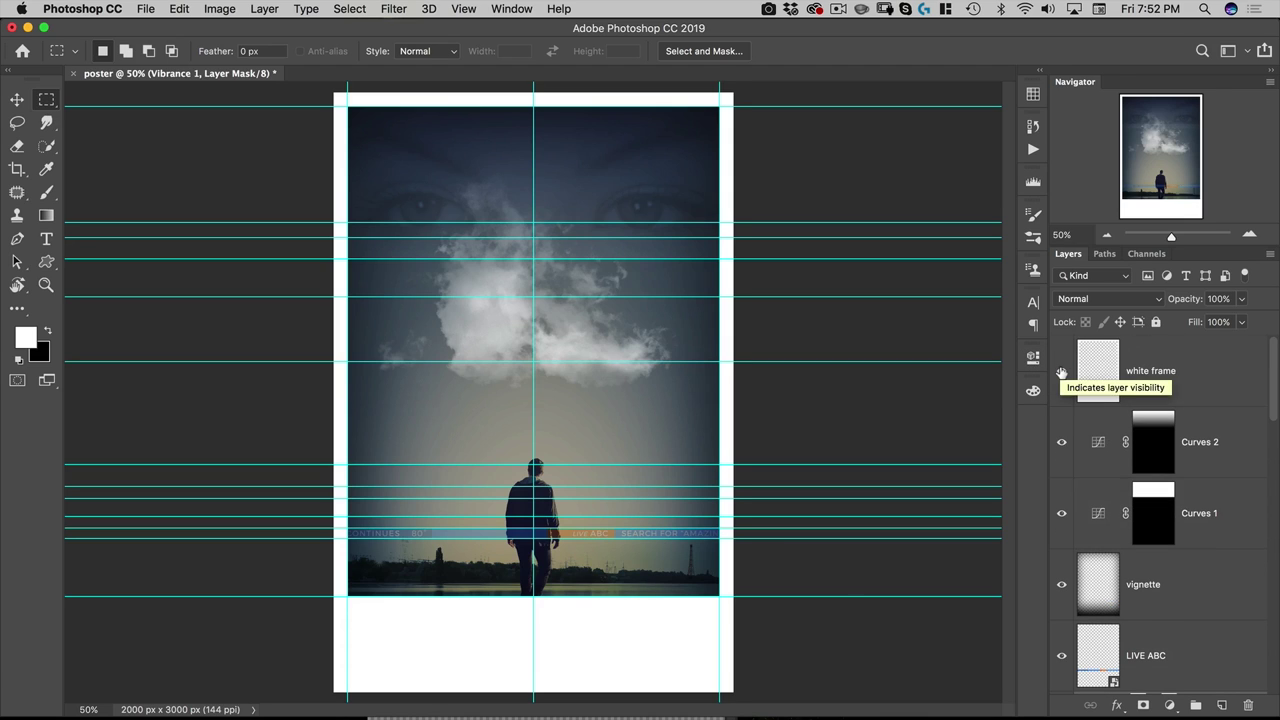
click(1061, 372)
click(1061, 371)
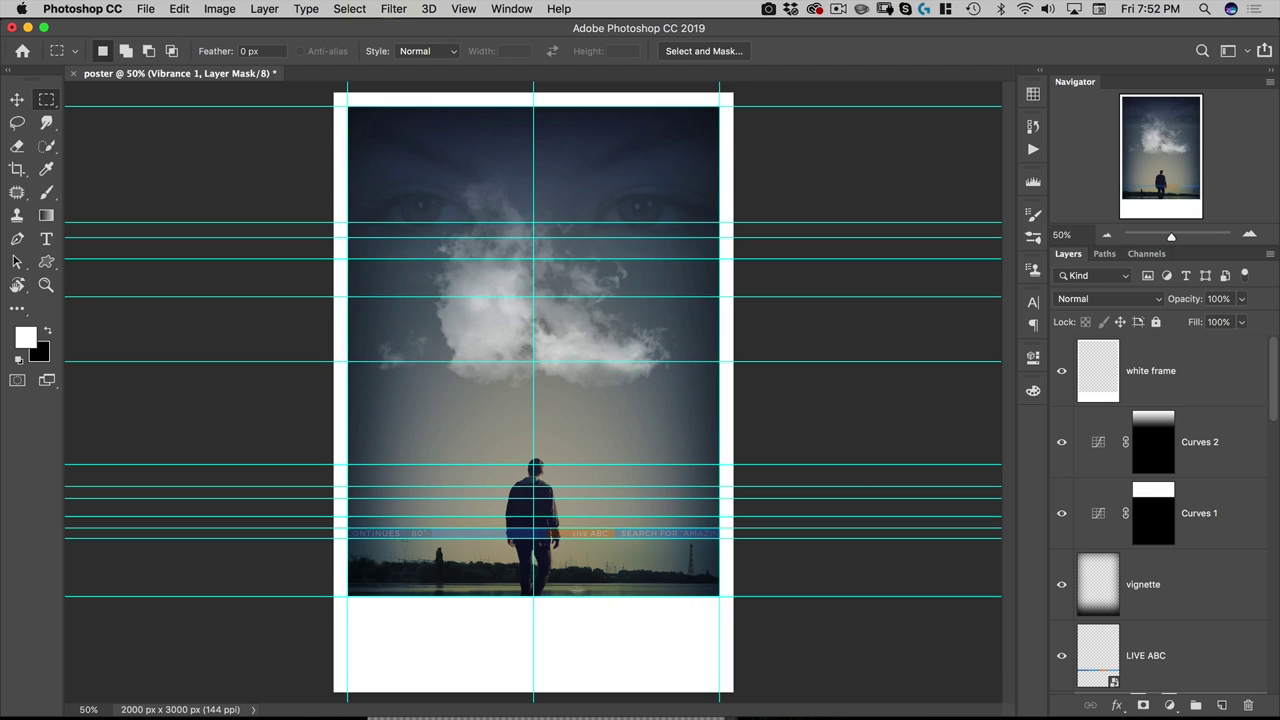
Set the saturation of the shoreline layer's Hue/Saturation smart filter to -90, and hide the white frame layer.
scroll(1106, 612, down, 10)
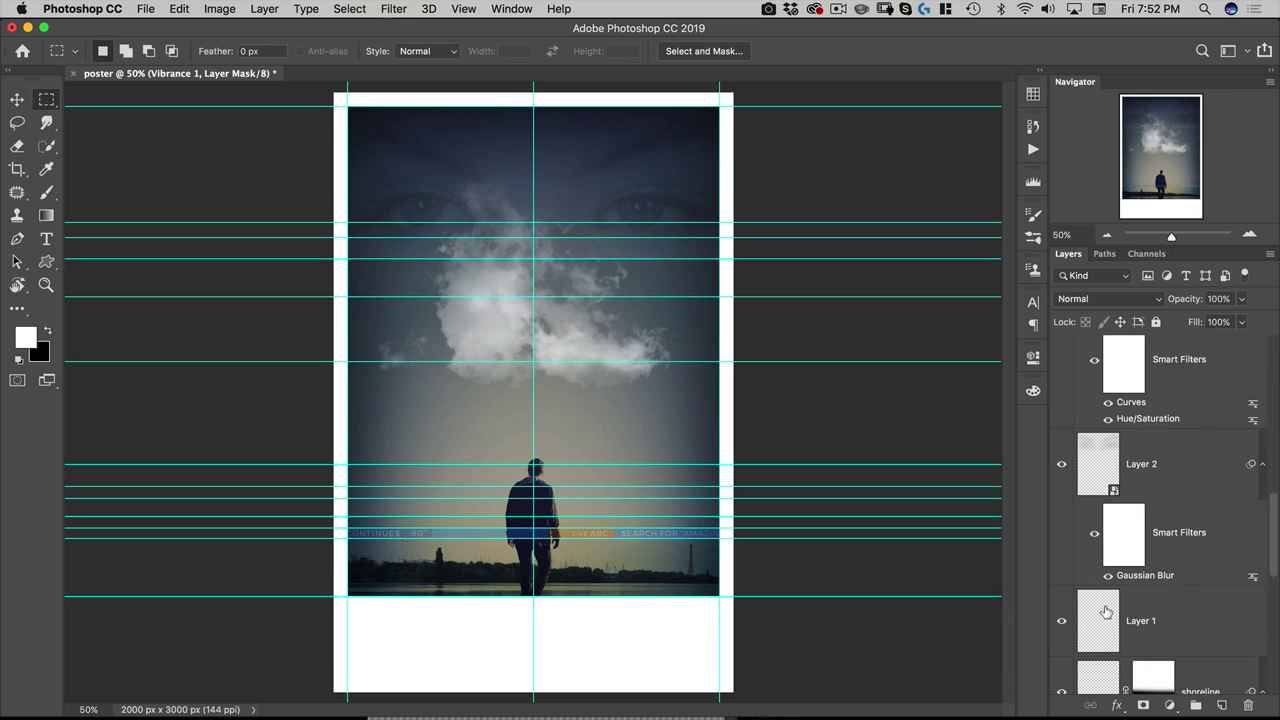
scroll(1106, 612, down, 5)
click(1100, 517)
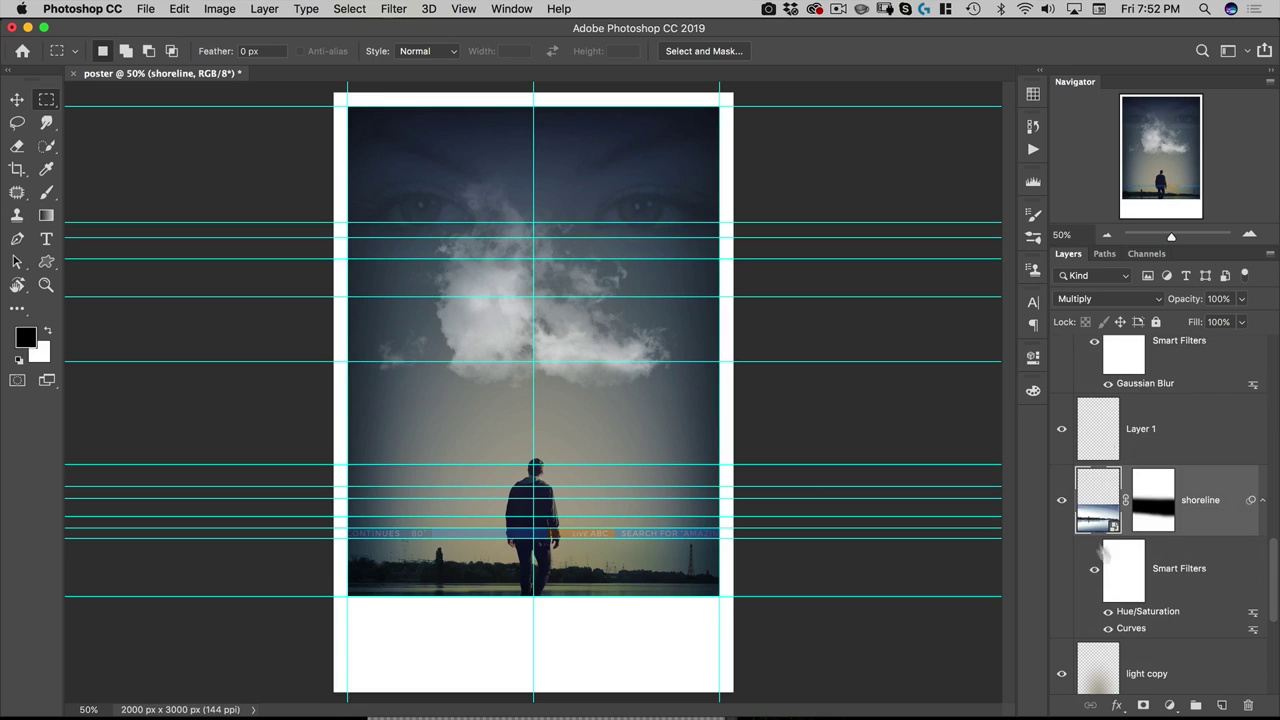
double_click(1140, 611)
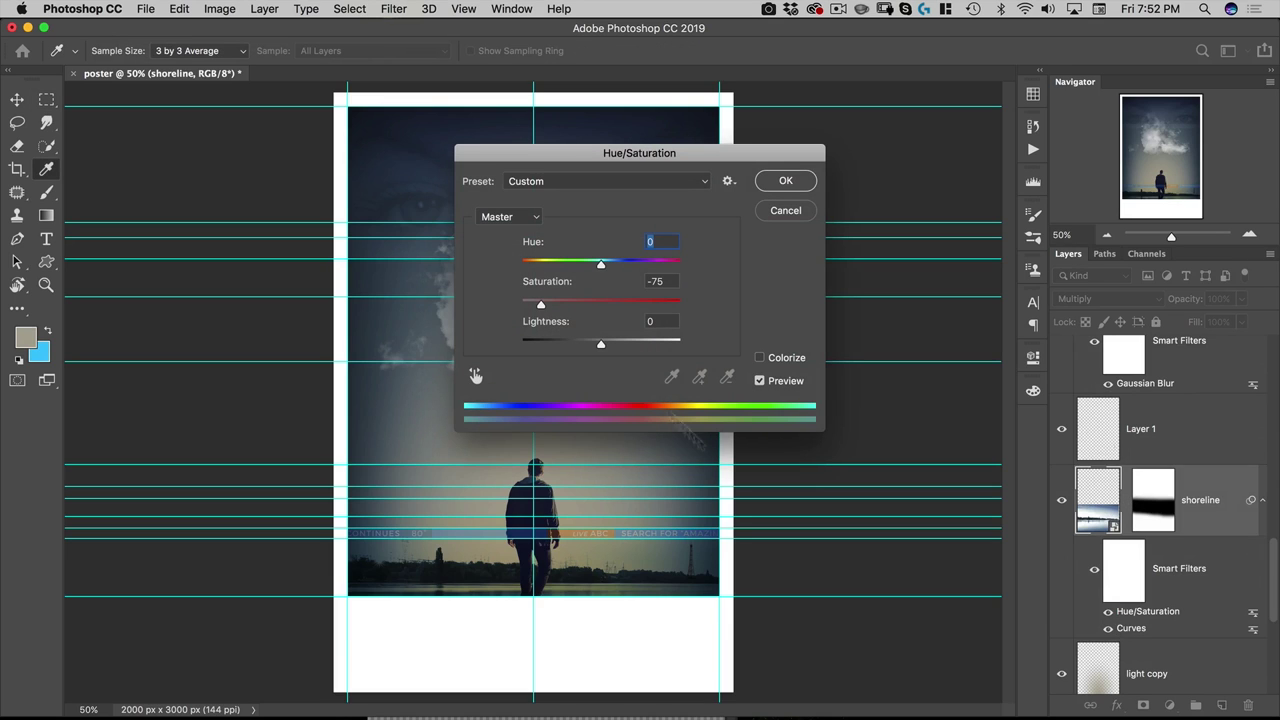
mouse_move(541, 307)
mouse_down()
mouse_move(518, 305)
mouse_move(534, 305)
mouse_up()
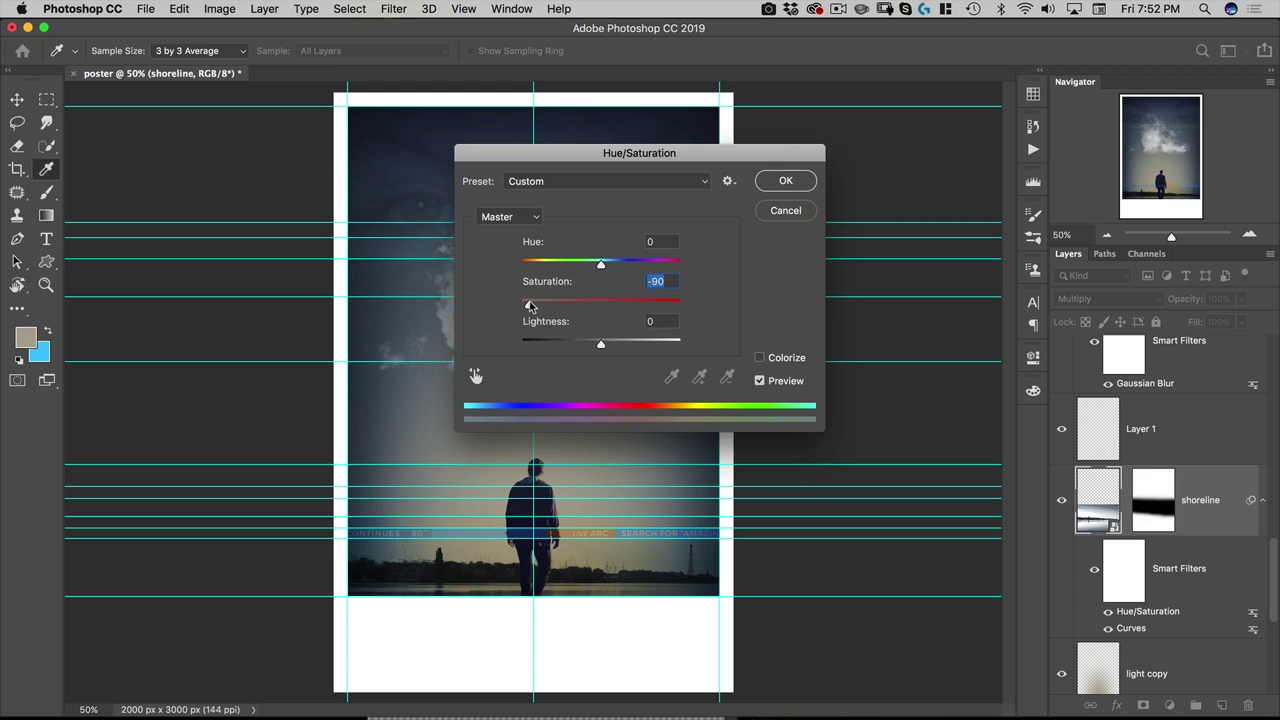
click(783, 182)
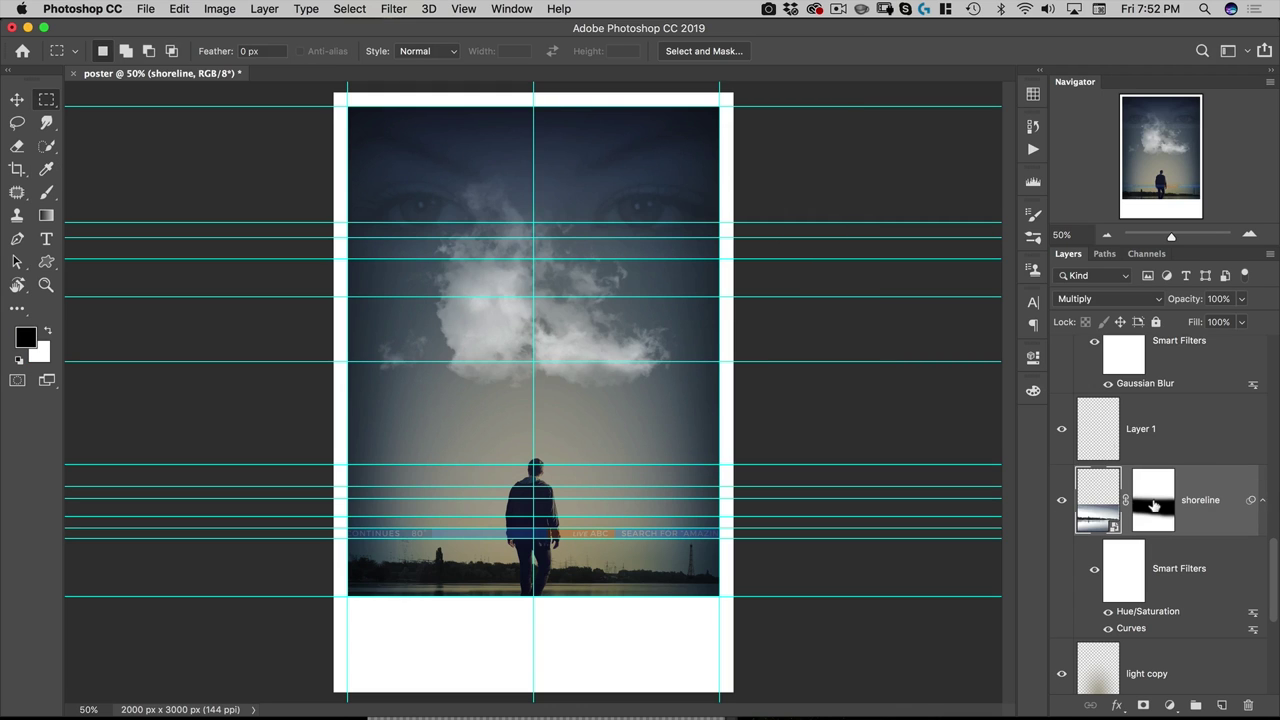
scroll(1155, 505, up, 5)
click(1062, 371)
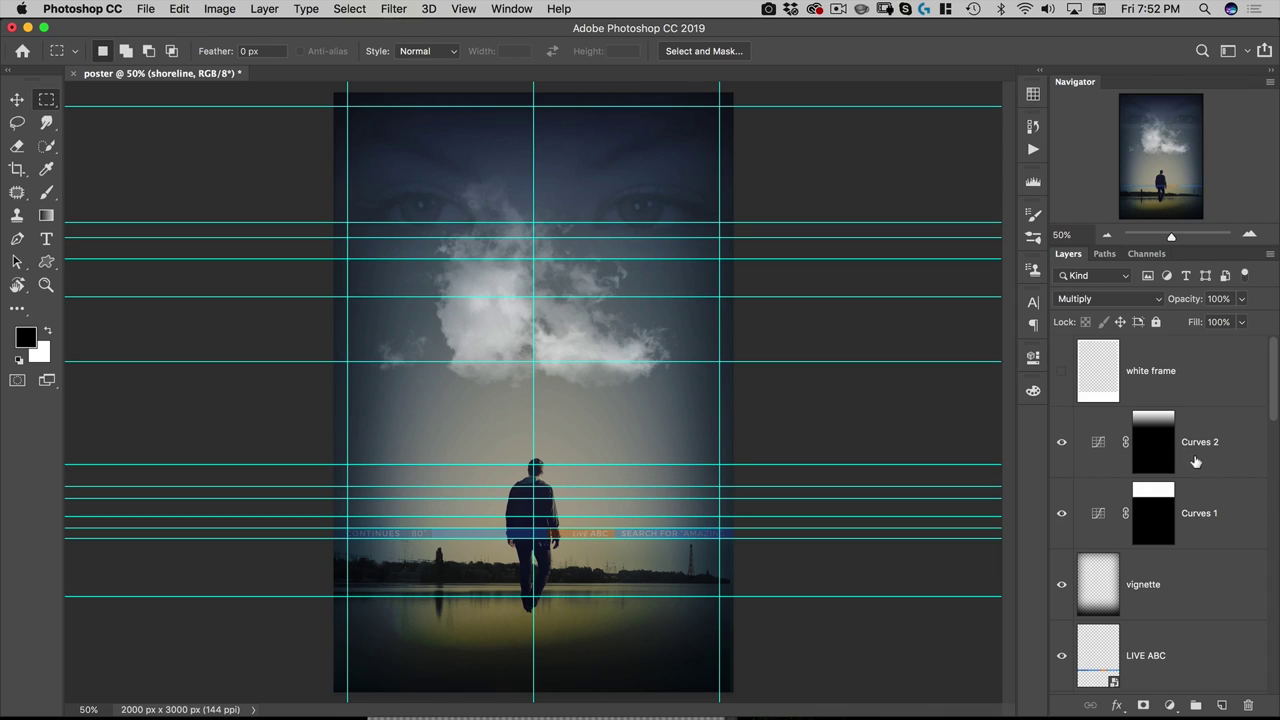
Open tv-pattern.dng from the assets folder in Camera Raw.
click(146, 9)
click(150, 43)
click(146, 9)
mouse_move(179, 9)
click(505, 54)
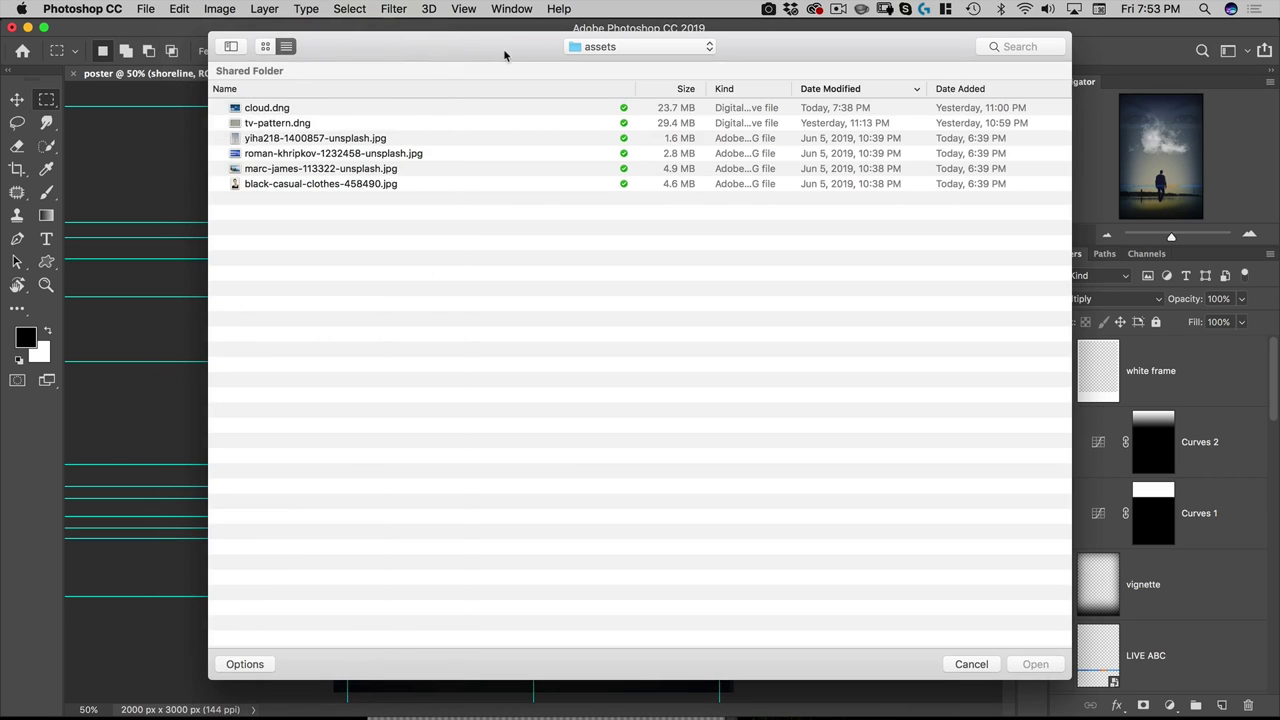
click(272, 124)
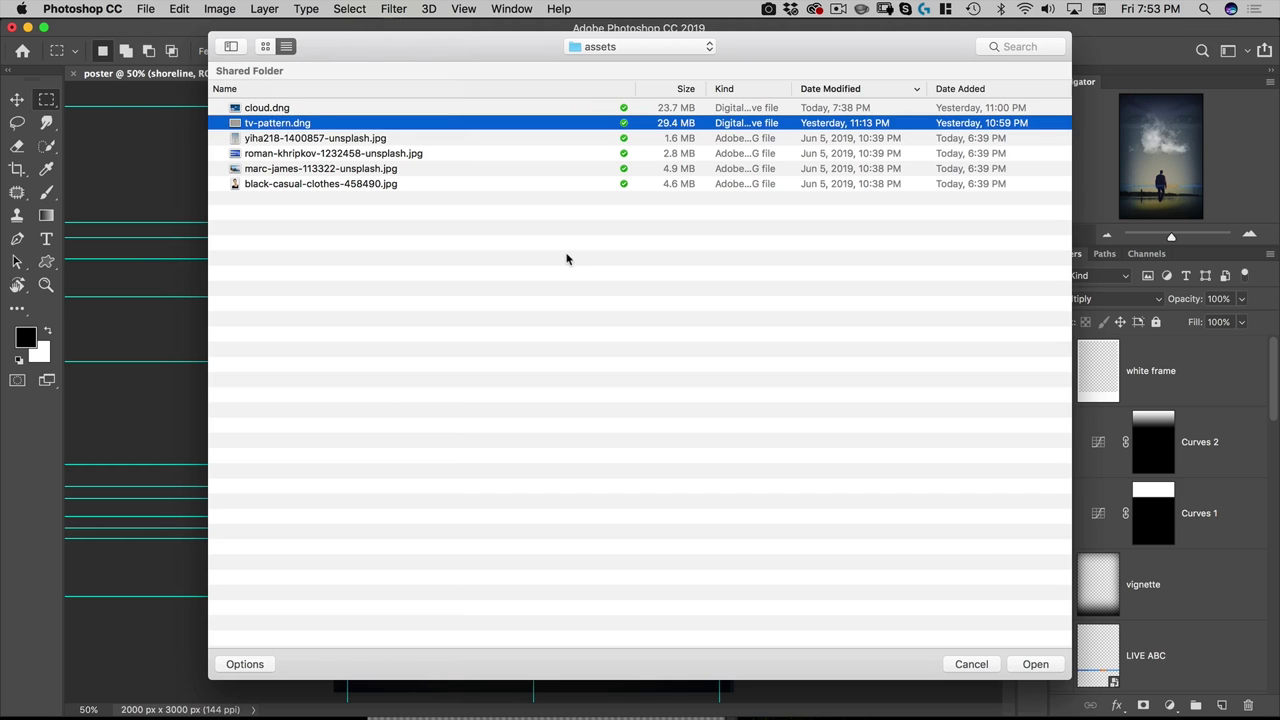
key(Return)
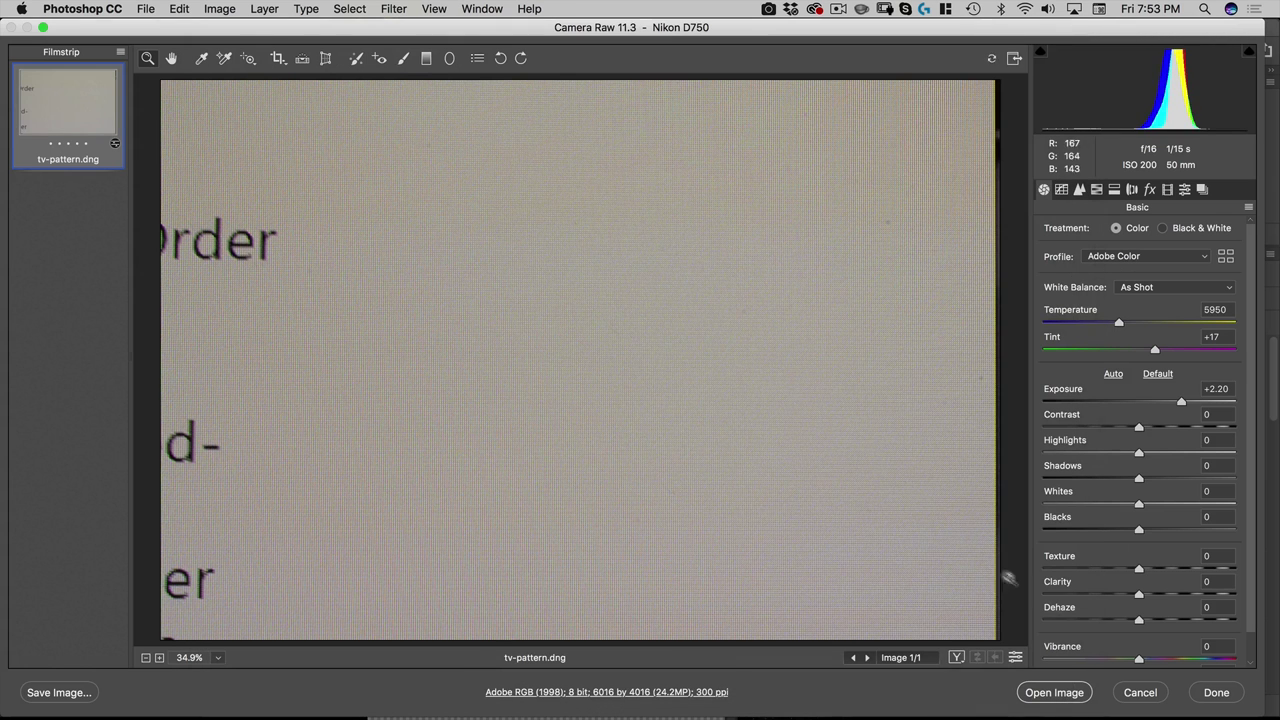
Open tv-pattern.dng as an image, copy a large text-free rectangle of the screen pattern, and close it without saving.
click(1062, 692)
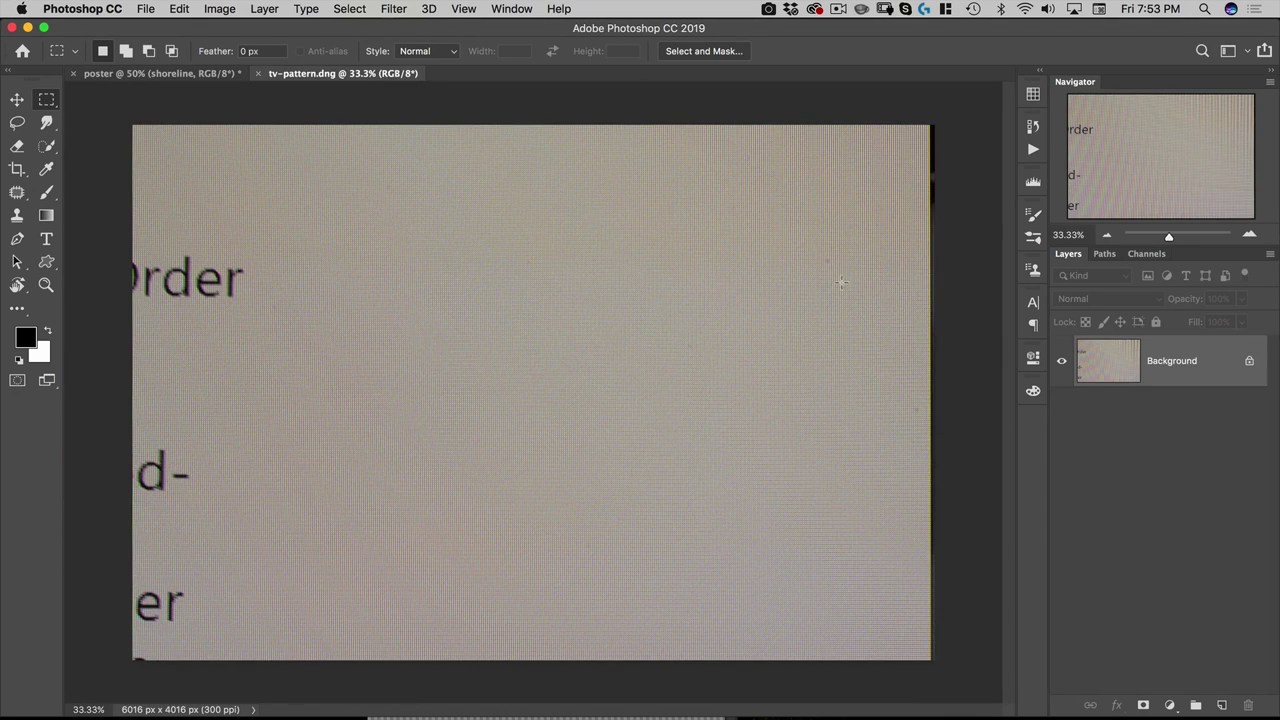
drag(890, 281, 293, 573)
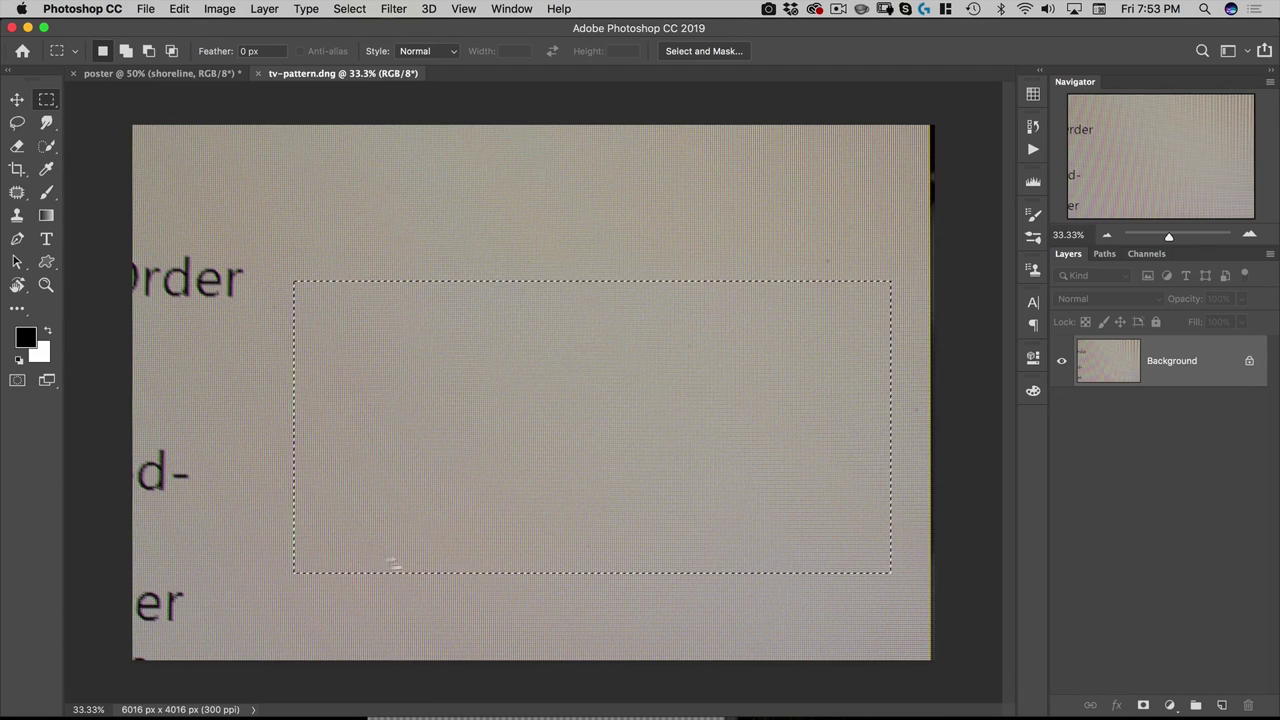
key(super+w)
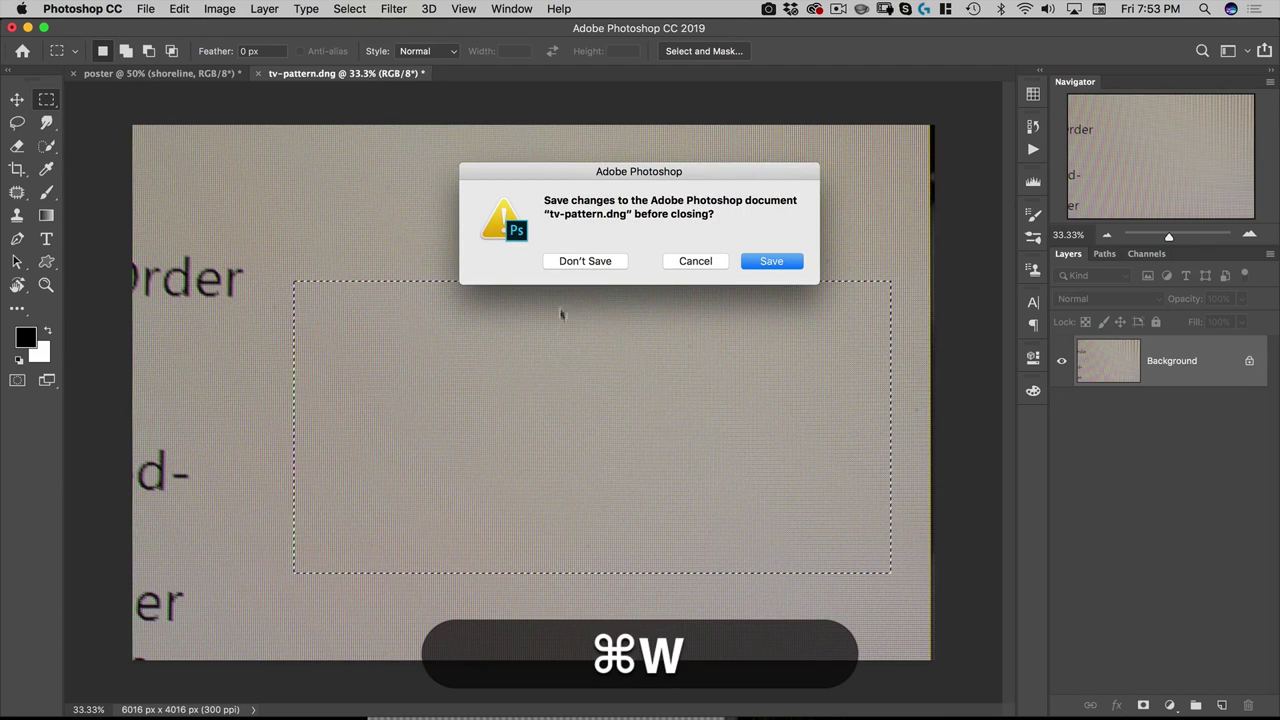
click(573, 262)
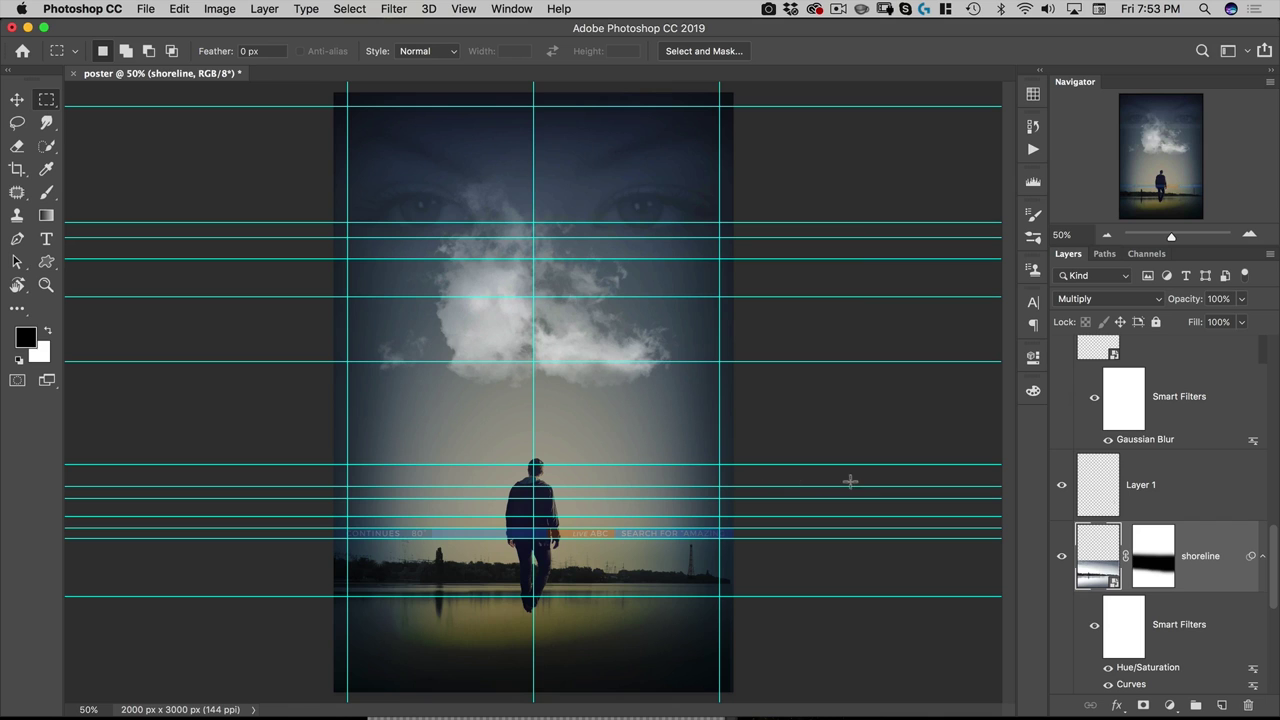
Paste the TV pattern above the LIVE ABC layer and scale it down to cover the bottom third of the poster.
key(super+v)
drag(1197, 561, 1208, 425)
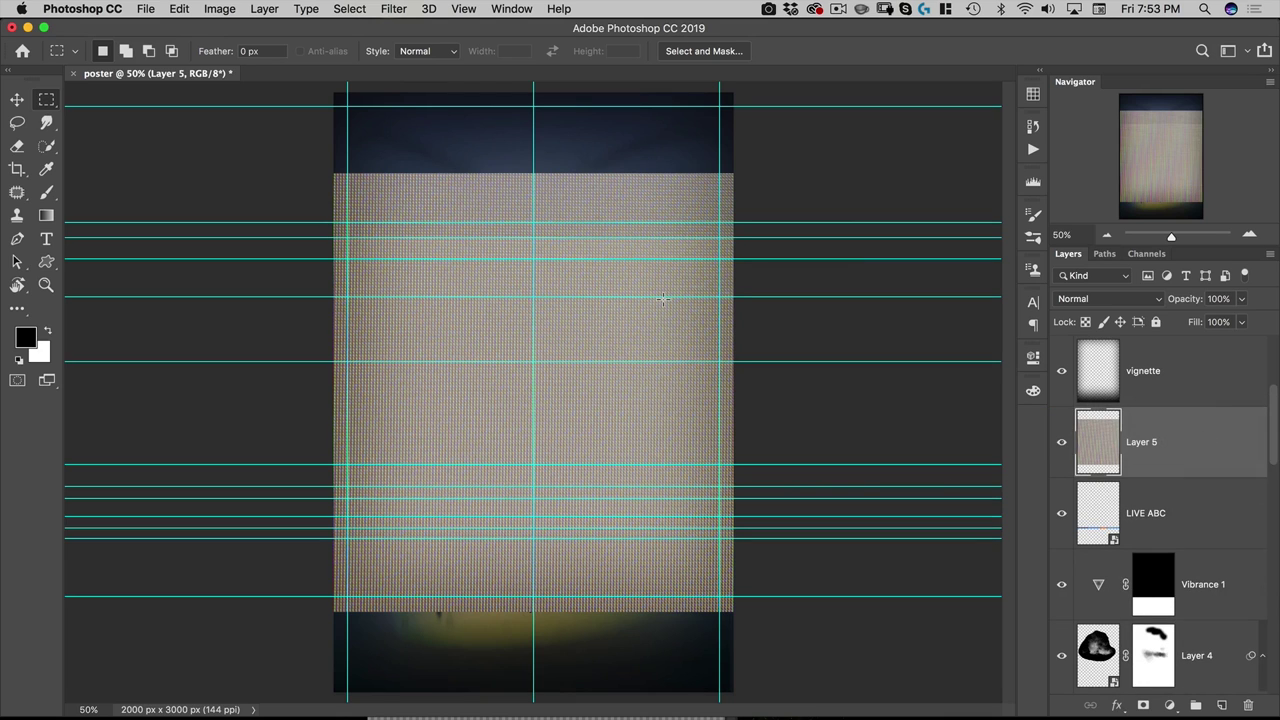
key(super+v)
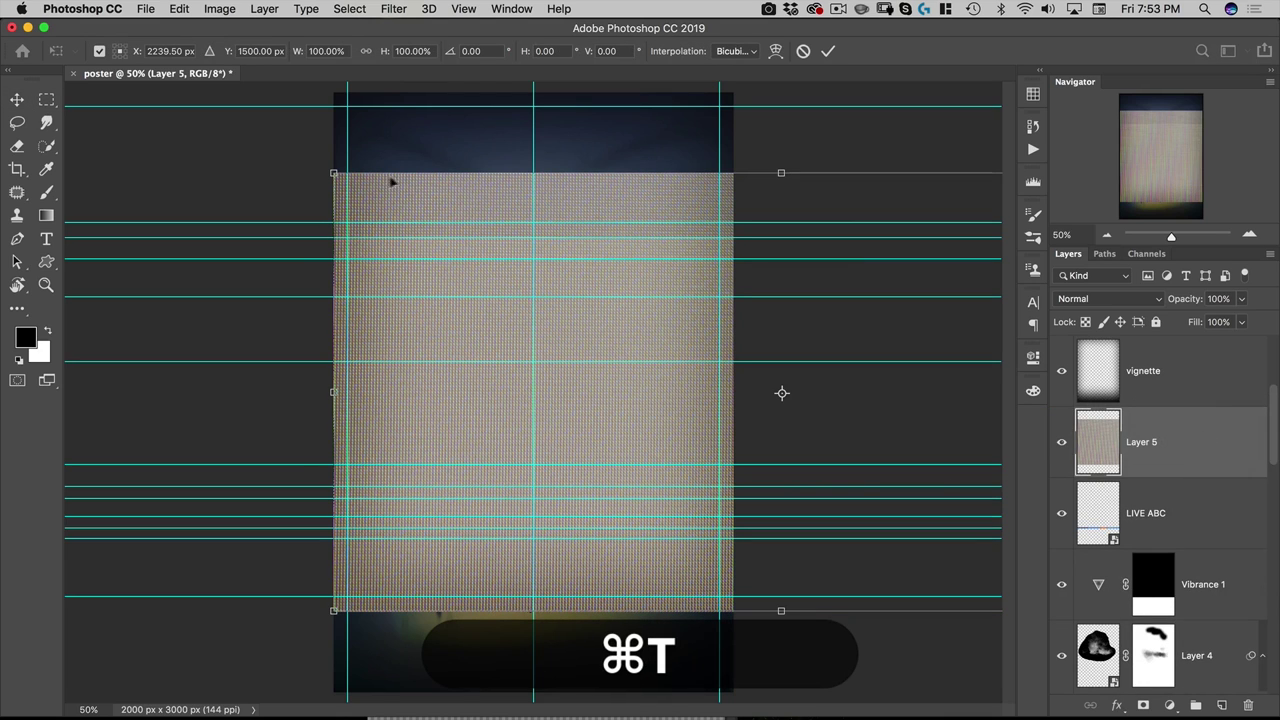
mouse_move(333, 172)
mouse_down()
mouse_move(455, 190)
mouse_move(725, 355)
mouse_move(914, 430)
mouse_move(568, 537)
mouse_move(523, 510)
mouse_up()
mouse_move(820, 453)
mouse_down()
mouse_move(733, 516)
mouse_move(746, 504)
mouse_move(733, 479)
mouse_up()
key(Return)
Set the pattern layer's blend mode to Soft Light and shift it slightly up to the guide at the man's chest.
click(1162, 293)
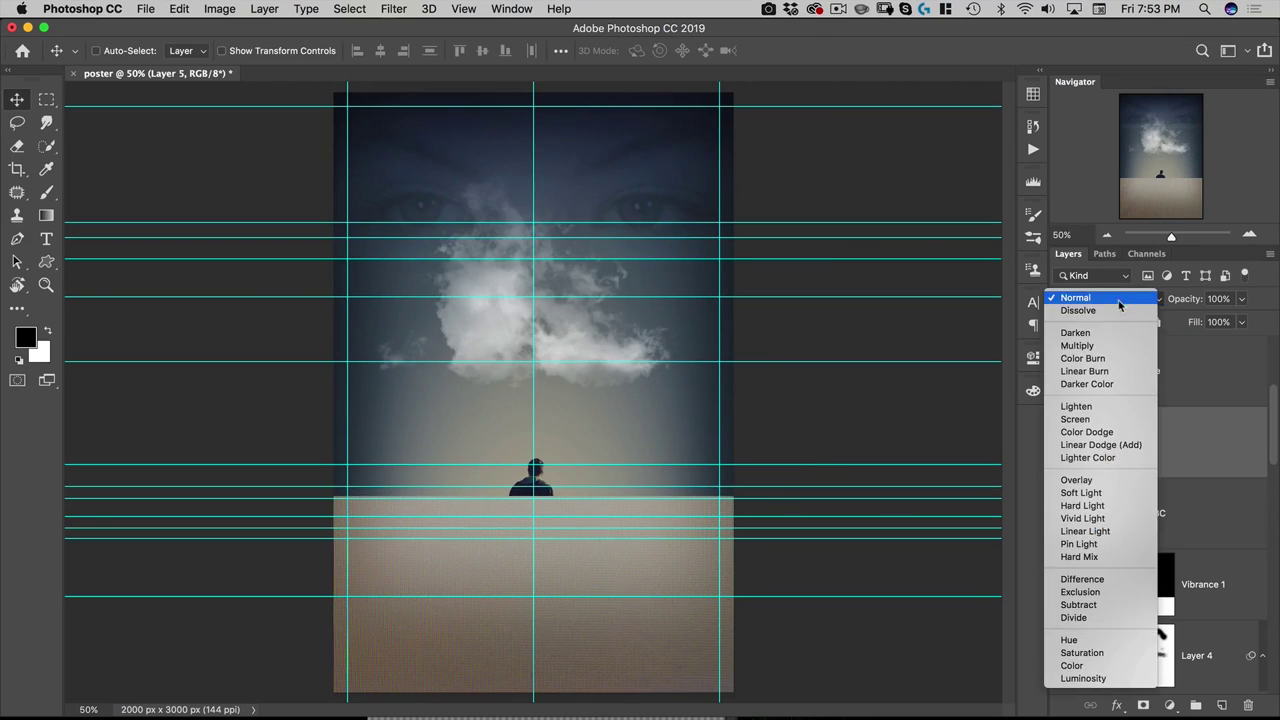
click(1080, 493)
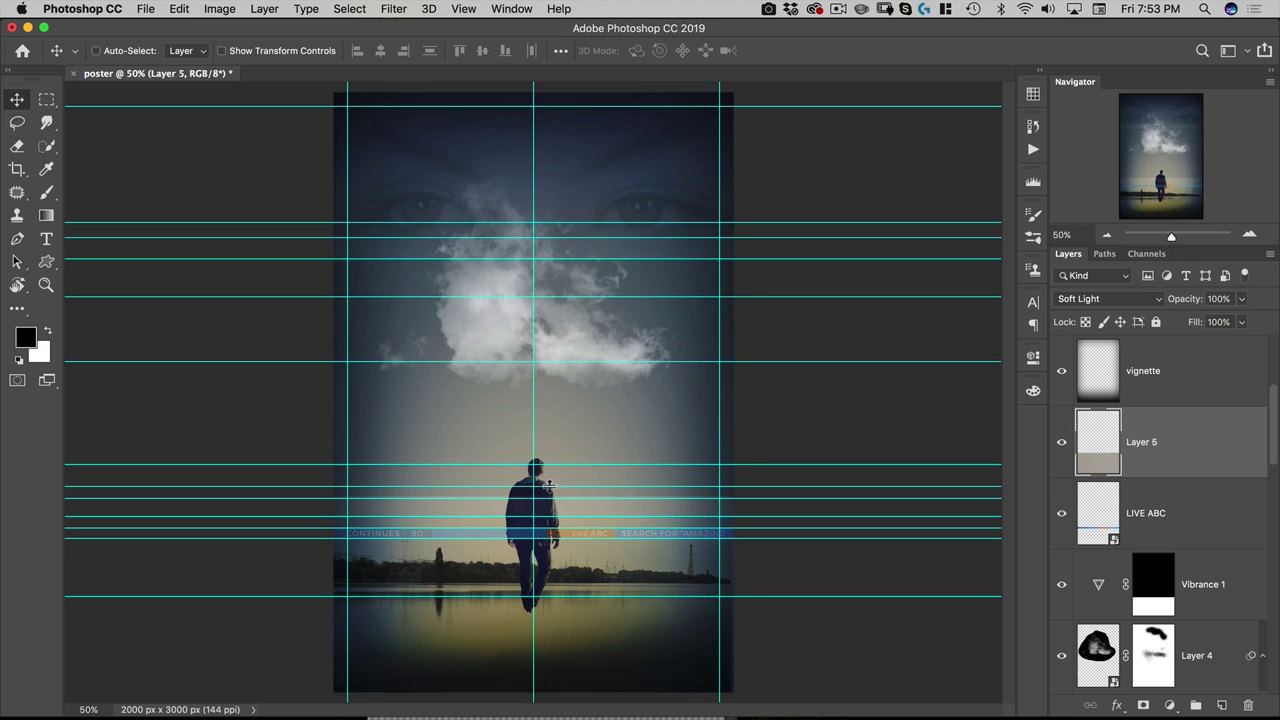
drag(569, 563, 588, 555)
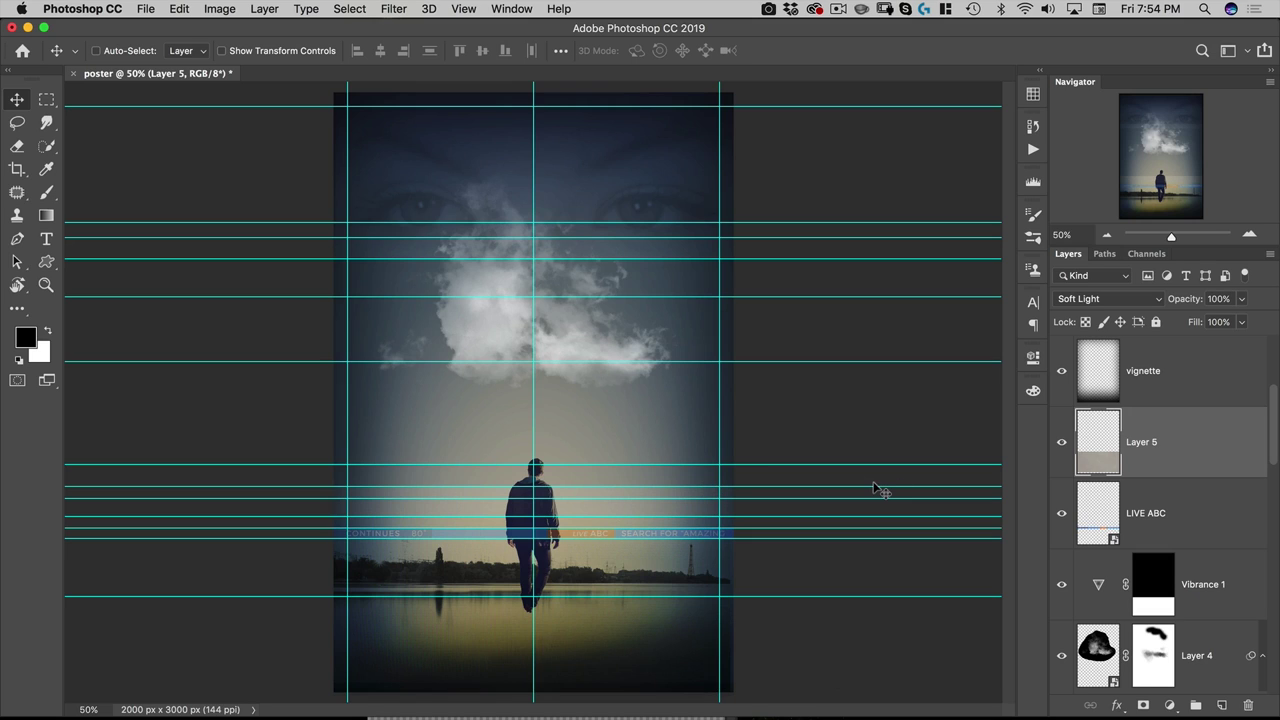
Hide the guides and darken the pattern layer with Curves, mapping input 121 to output 74.
key(super+semicolon)
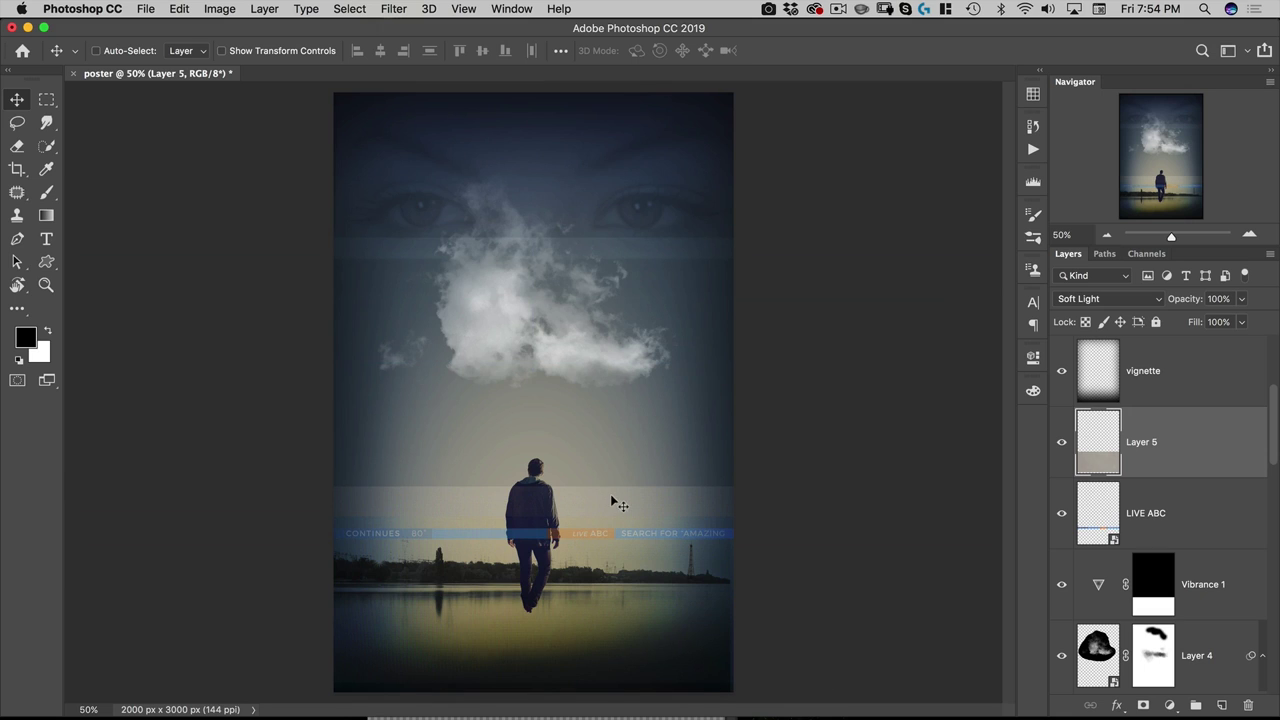
key(super)
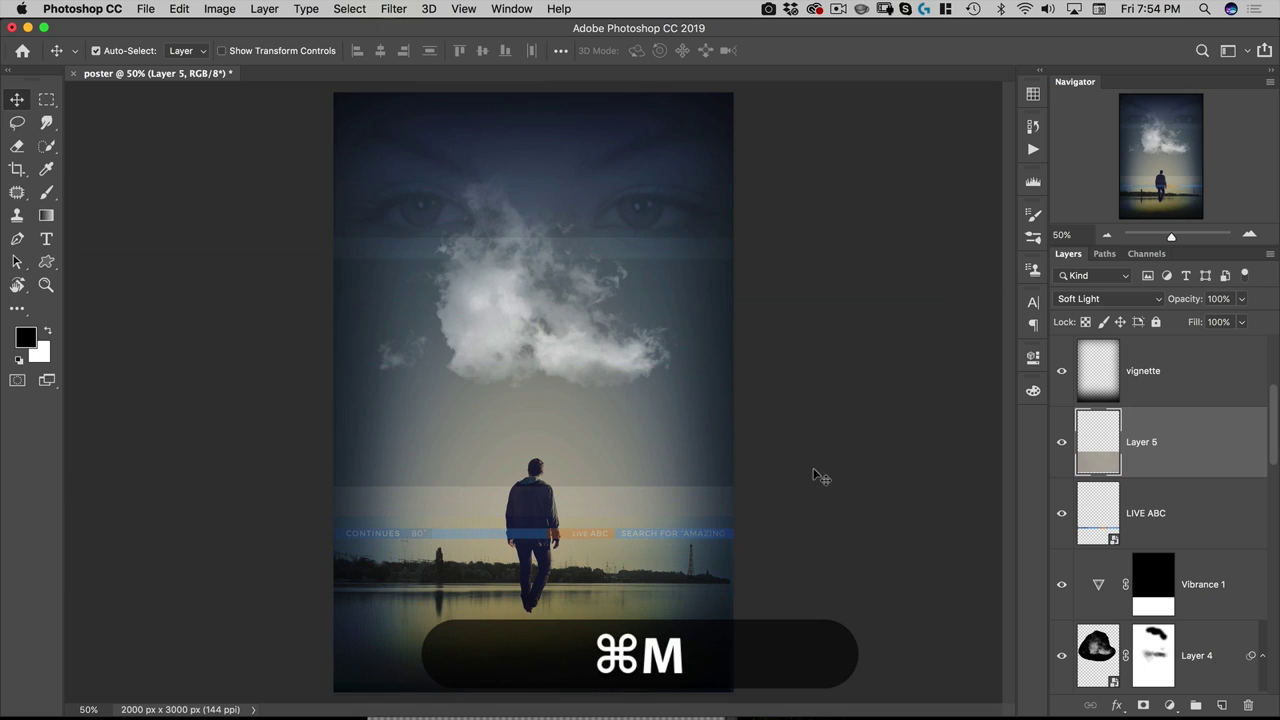
key(super+m)
drag(869, 388, 886, 408)
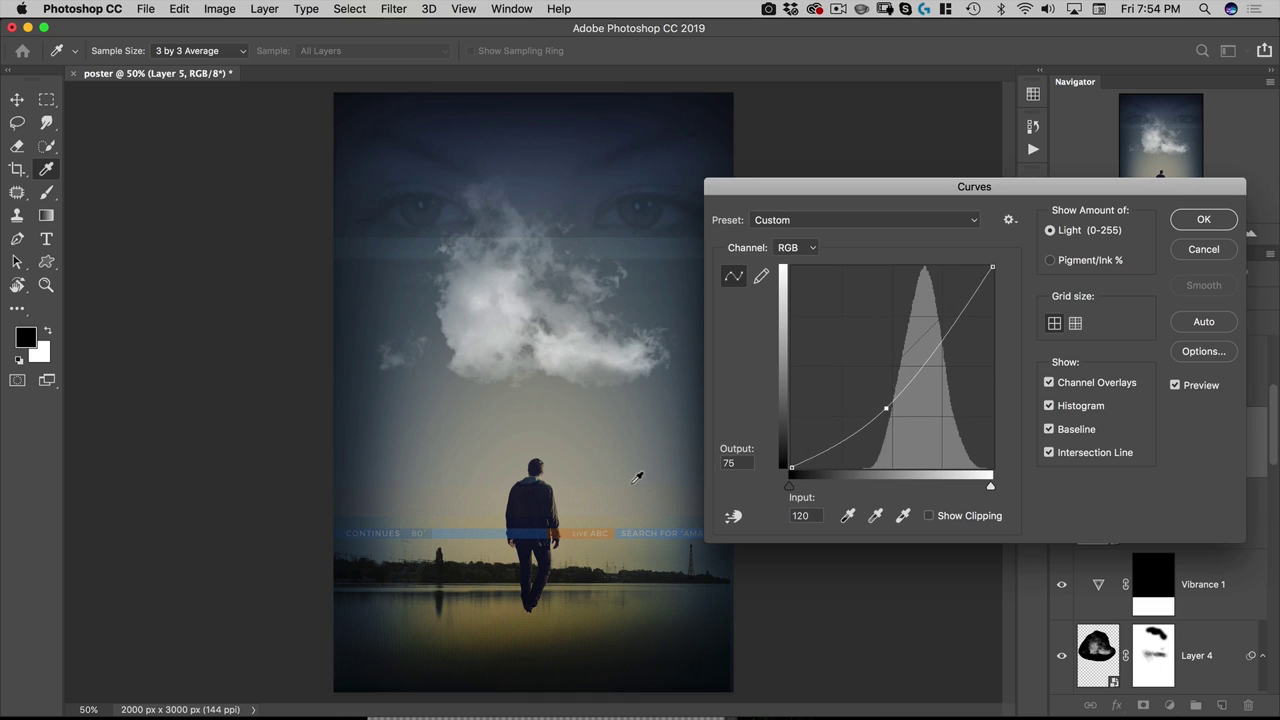
drag(887, 408, 889, 410)
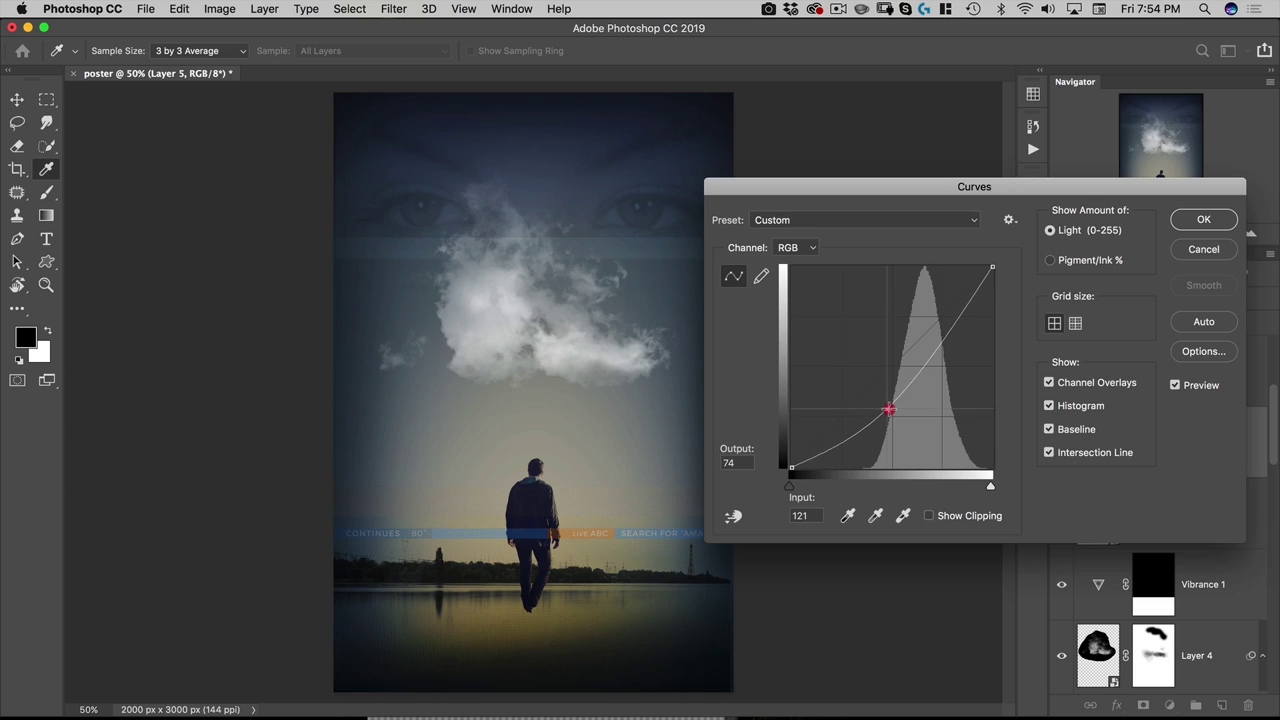
click(1203, 219)
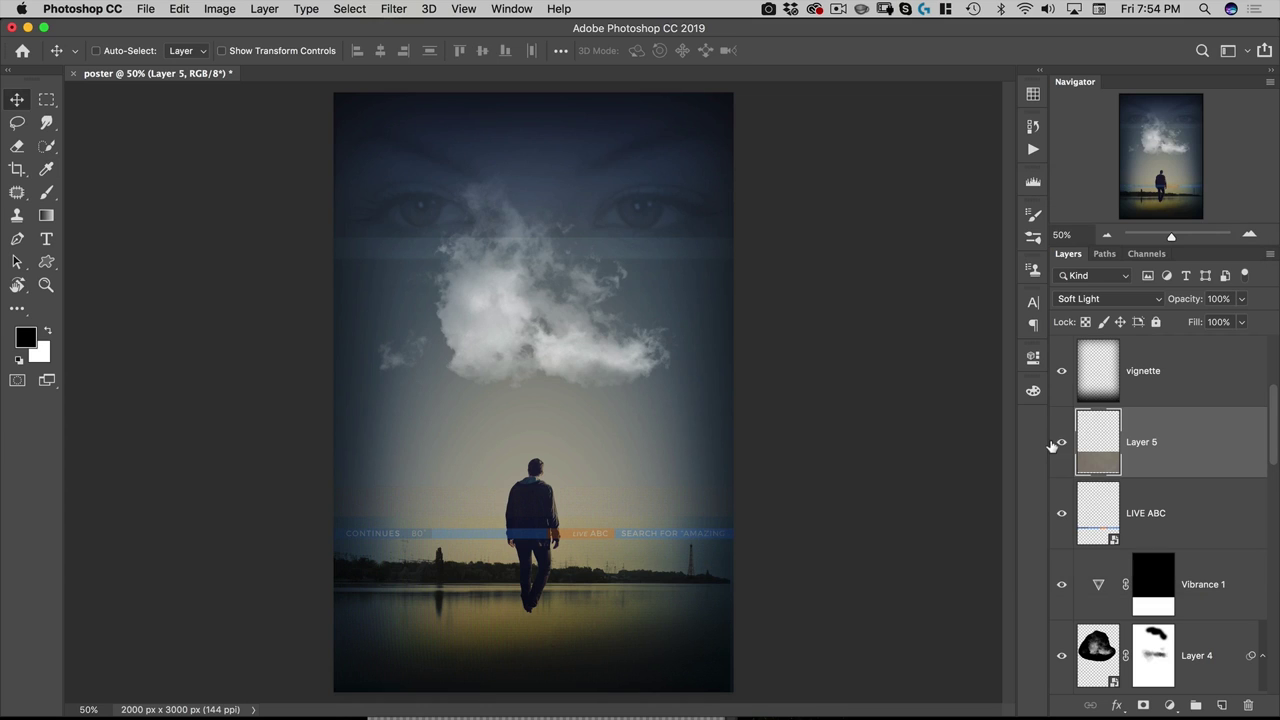
Show the guides, duplicate the pattern layer, and move the copy up over the eyes at the poster's top.
key(super+semicolon)
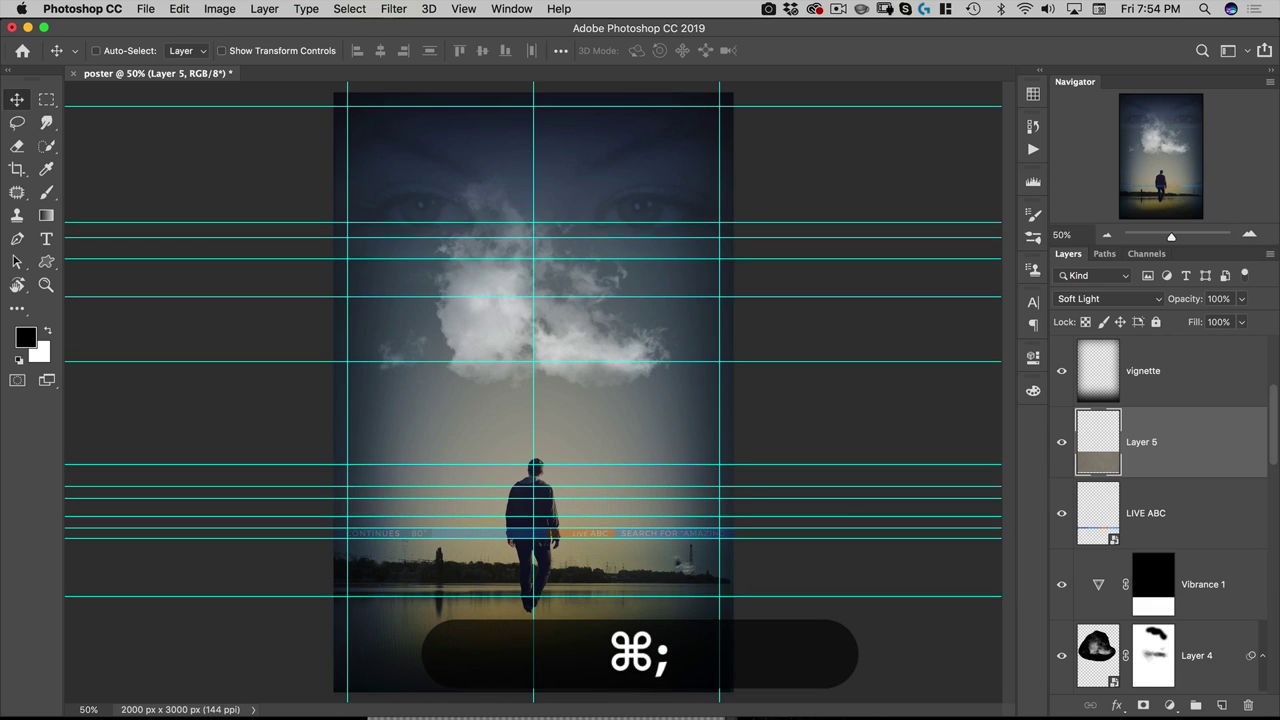
drag(1184, 463, 1221, 704)
drag(607, 580, 597, 174)
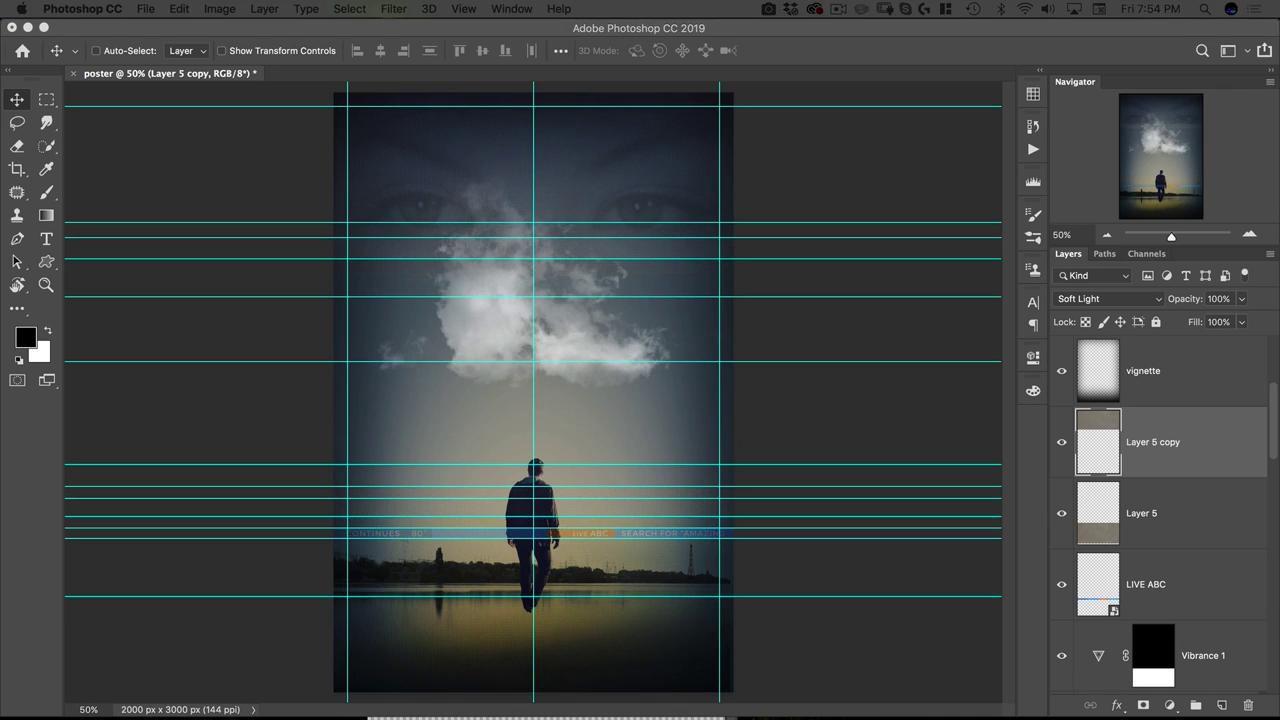
key(shift)
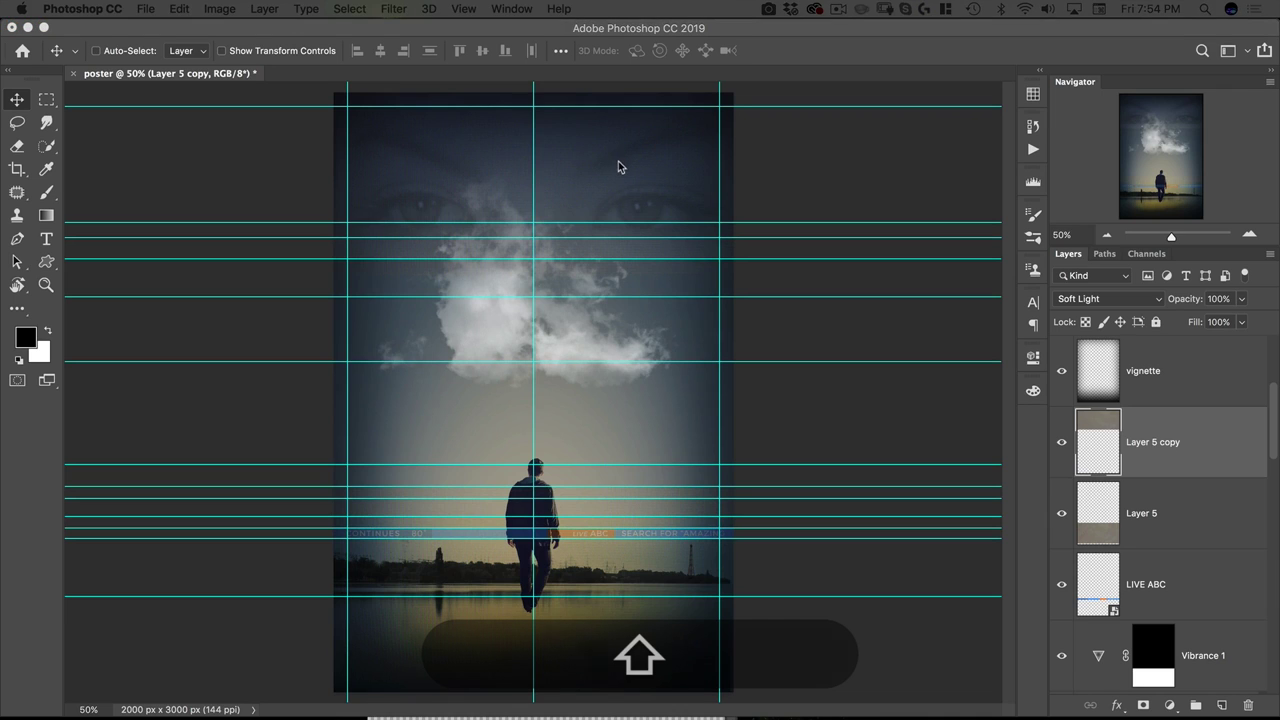
drag(620, 158, 626, 151)
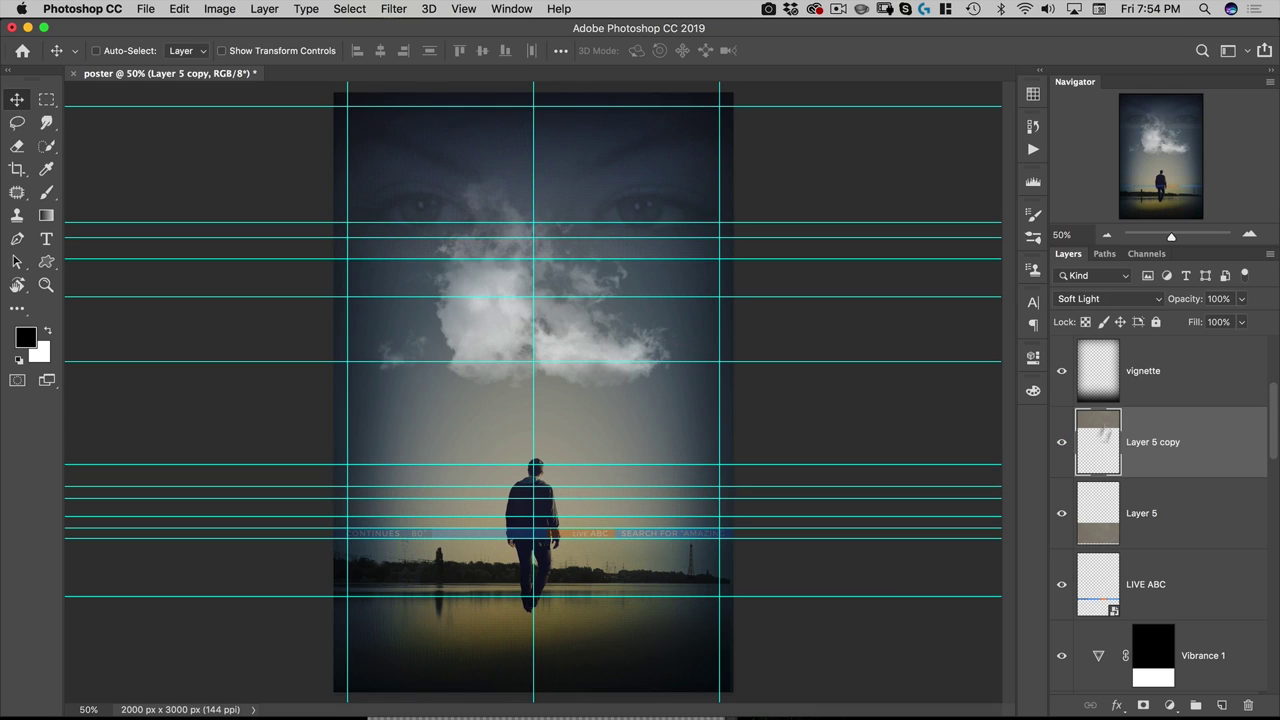
Set the opacity of Layer 5 to 50% and of Layer 5 copy to 30%.
drag(1189, 300, 1145, 301)
click(1120, 520)
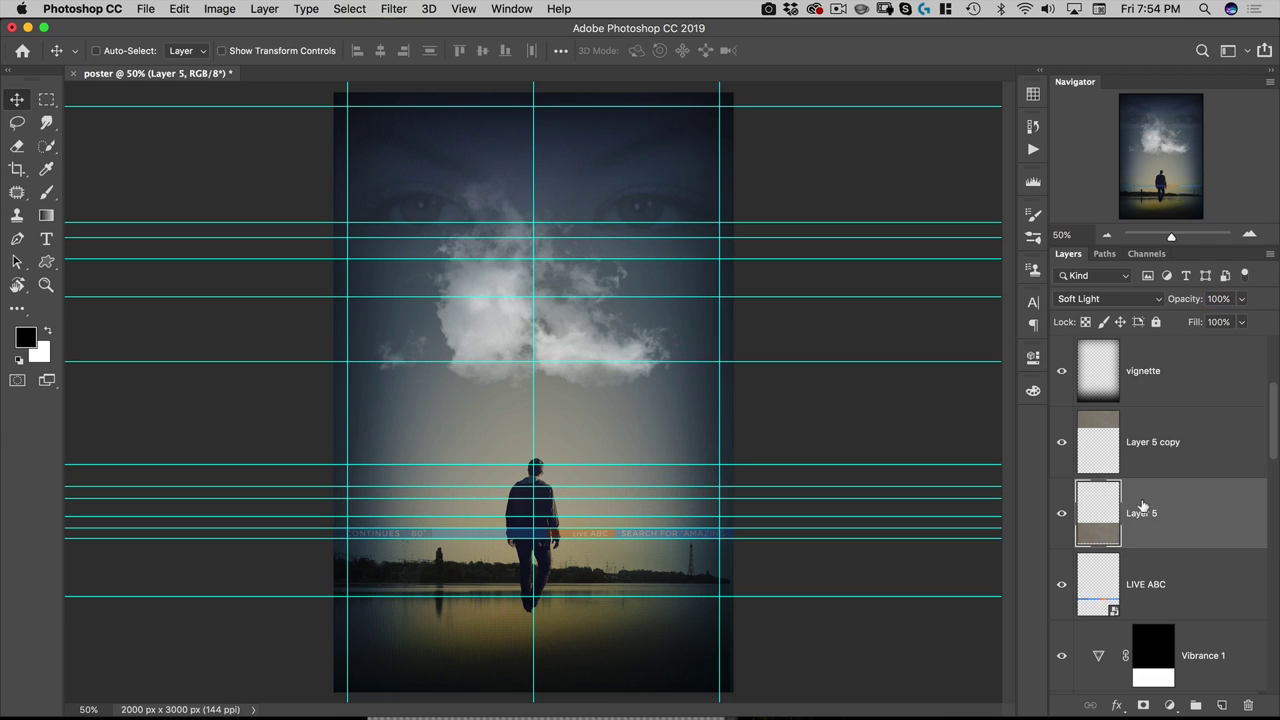
key(5)
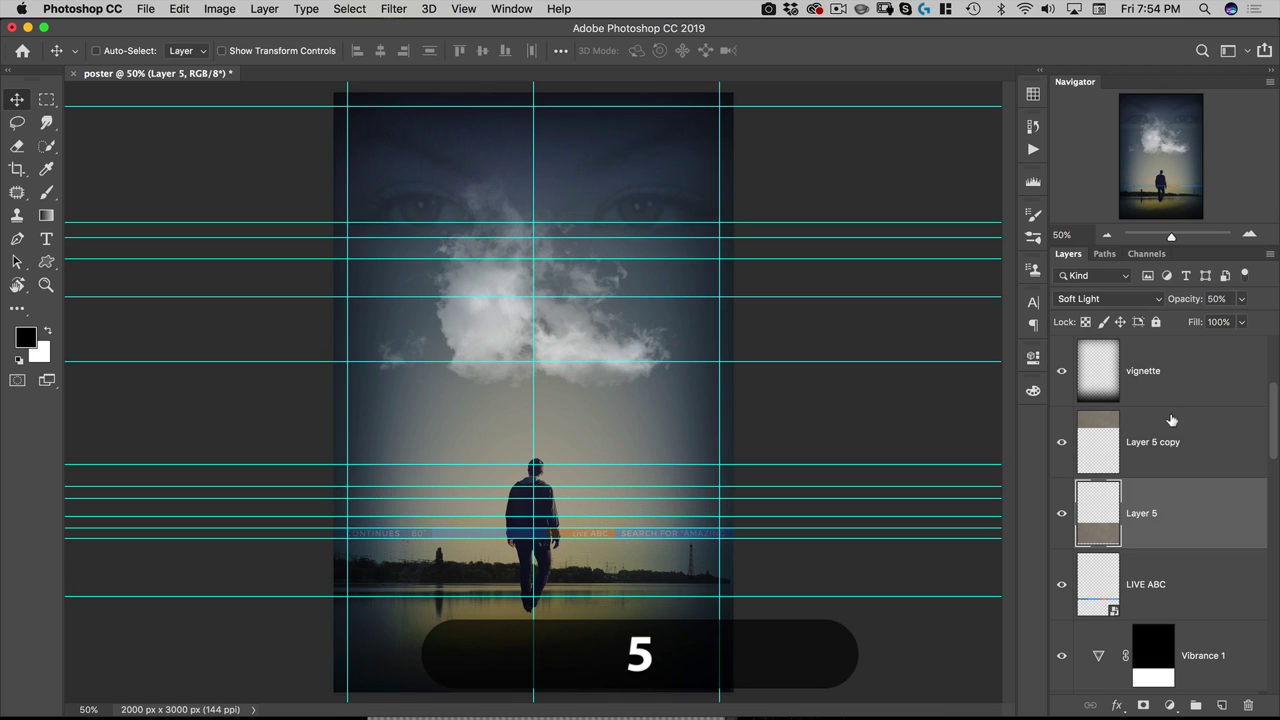
click(1115, 430)
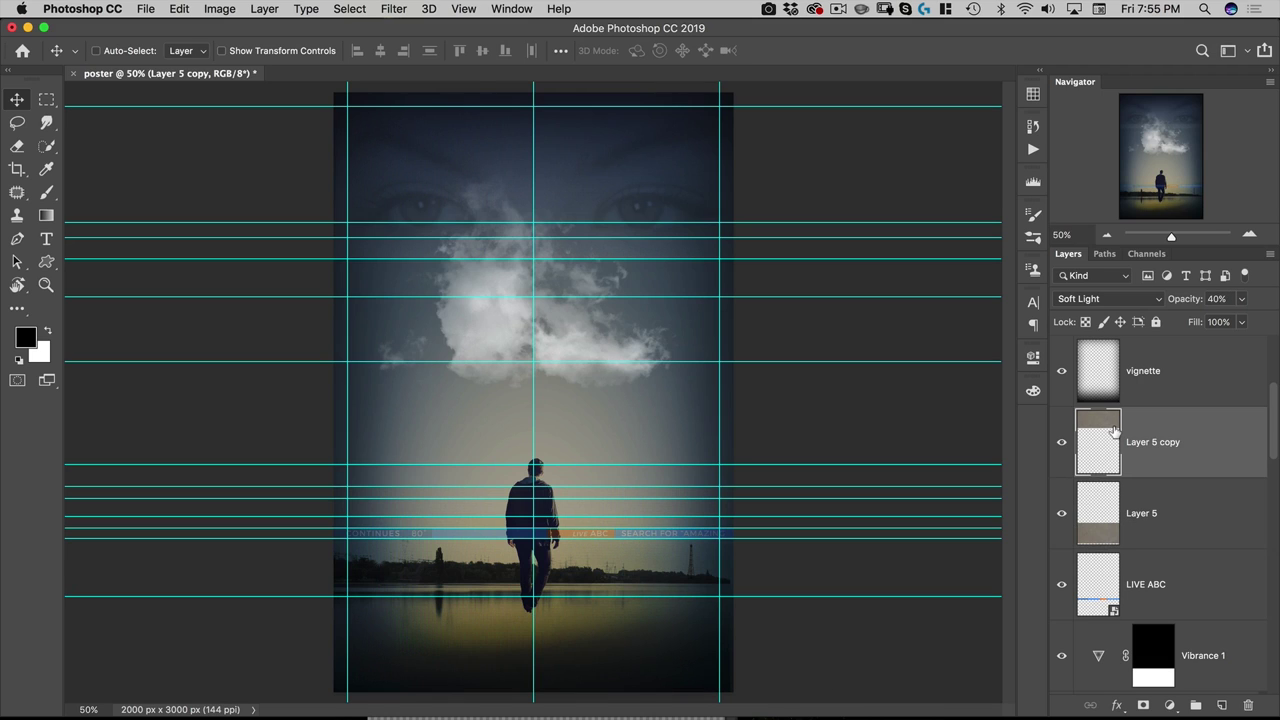
key(3)
Select the narrow full-width band between the two guides just below the eyes and fill it white on the Vibrance 1 mask.
click(46, 99)
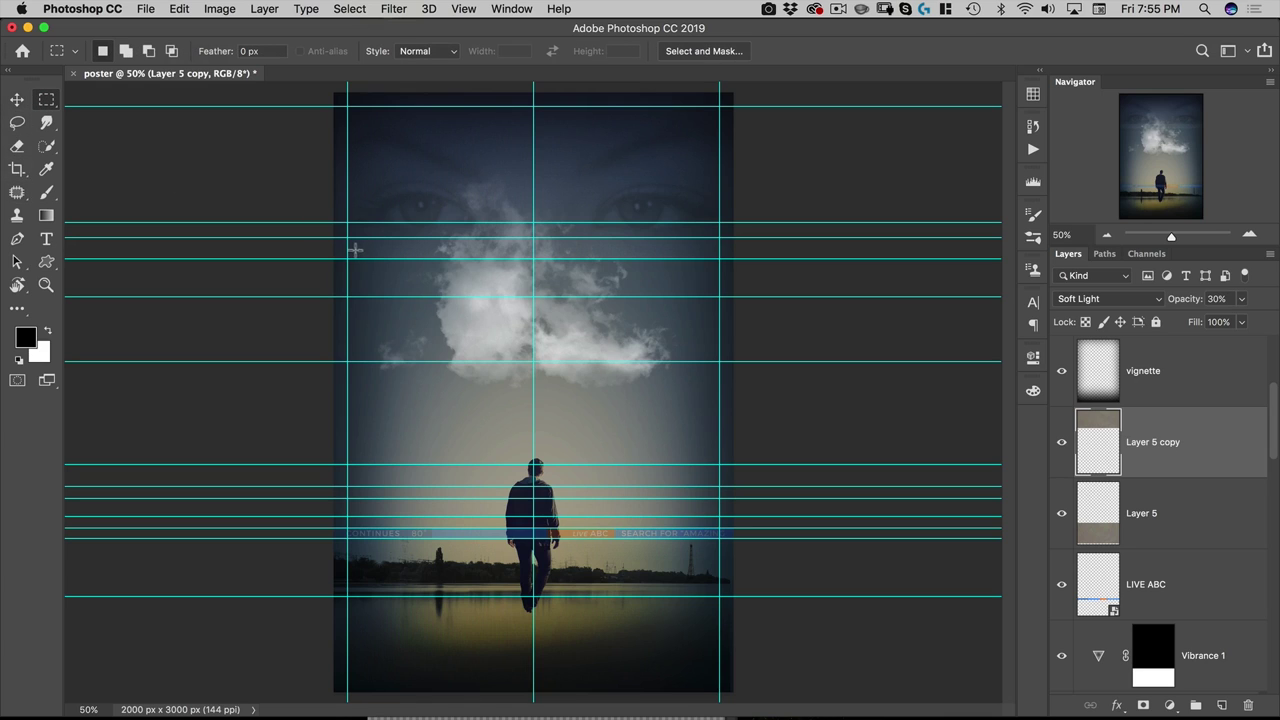
drag(321, 223, 771, 240)
scroll(1150, 550, down, 4)
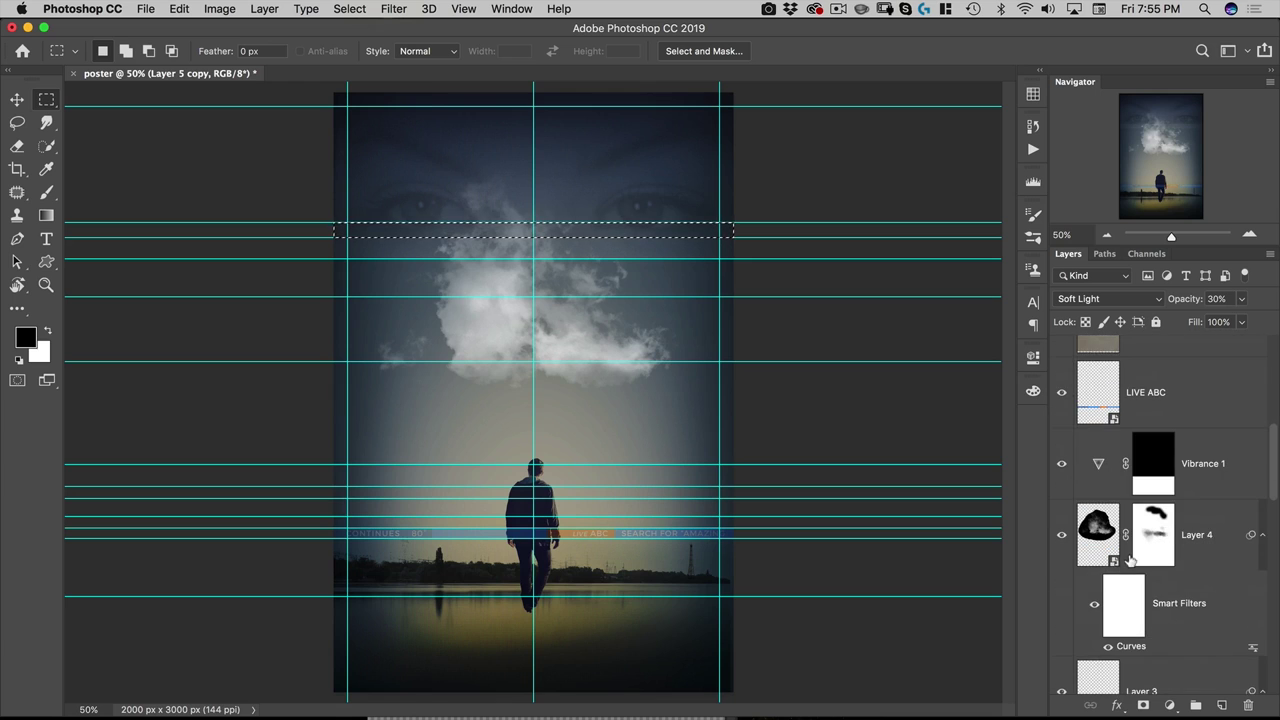
click(1137, 487)
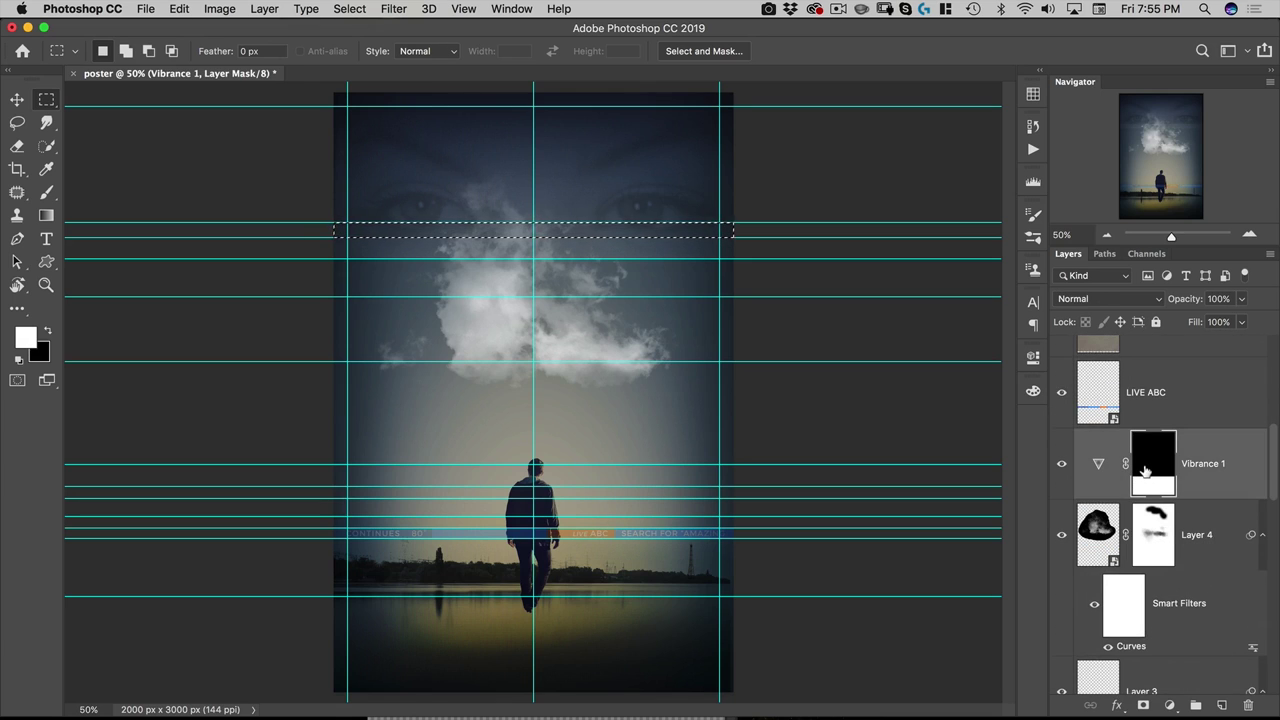
key(alt)
key(alt+BackSpace)
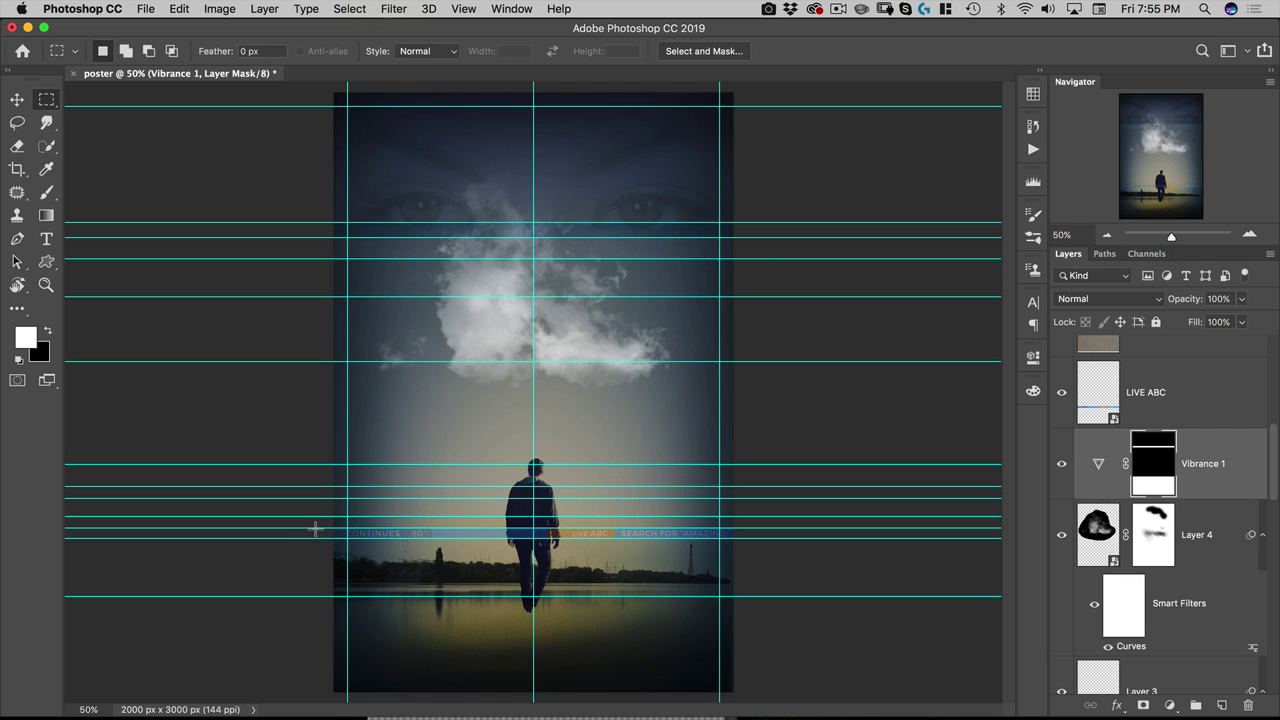
Select the full-width ticker band, copy it merged, and paste it as a new layer above Curves 2.
drag(313, 528, 771, 538)
scroll(1123, 428, up, 8)
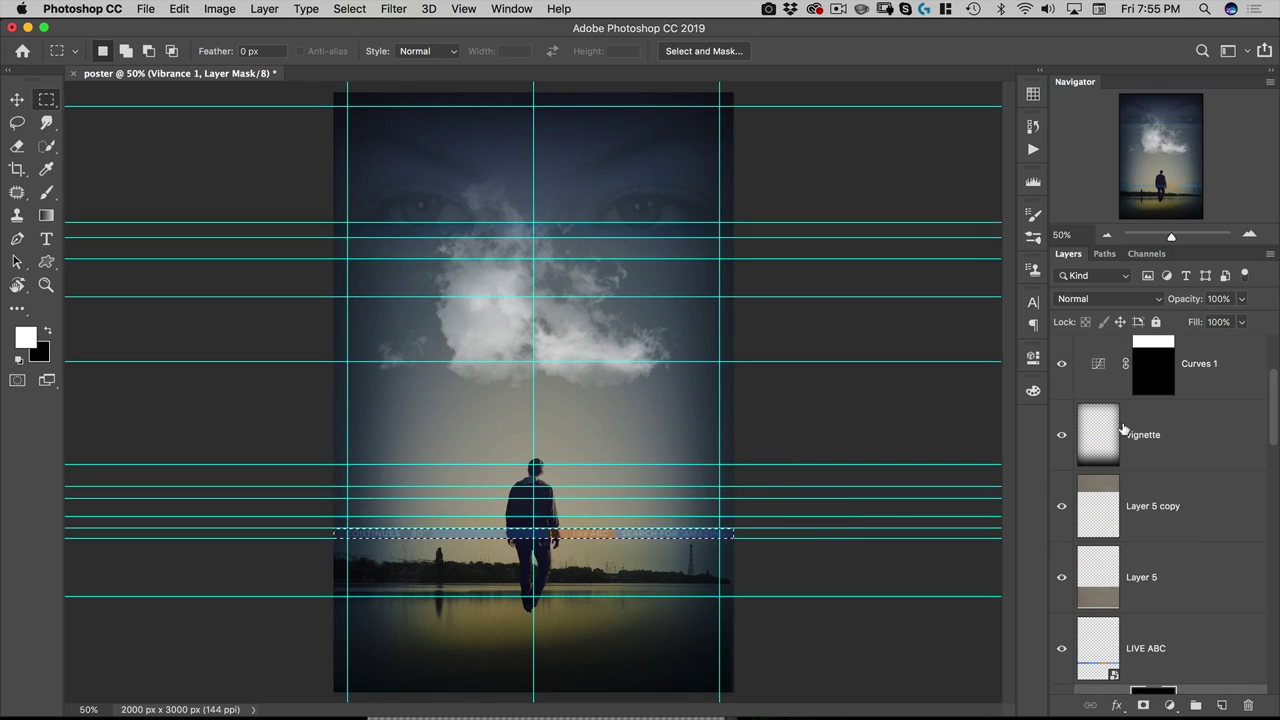
scroll(1172, 407, up, 3)
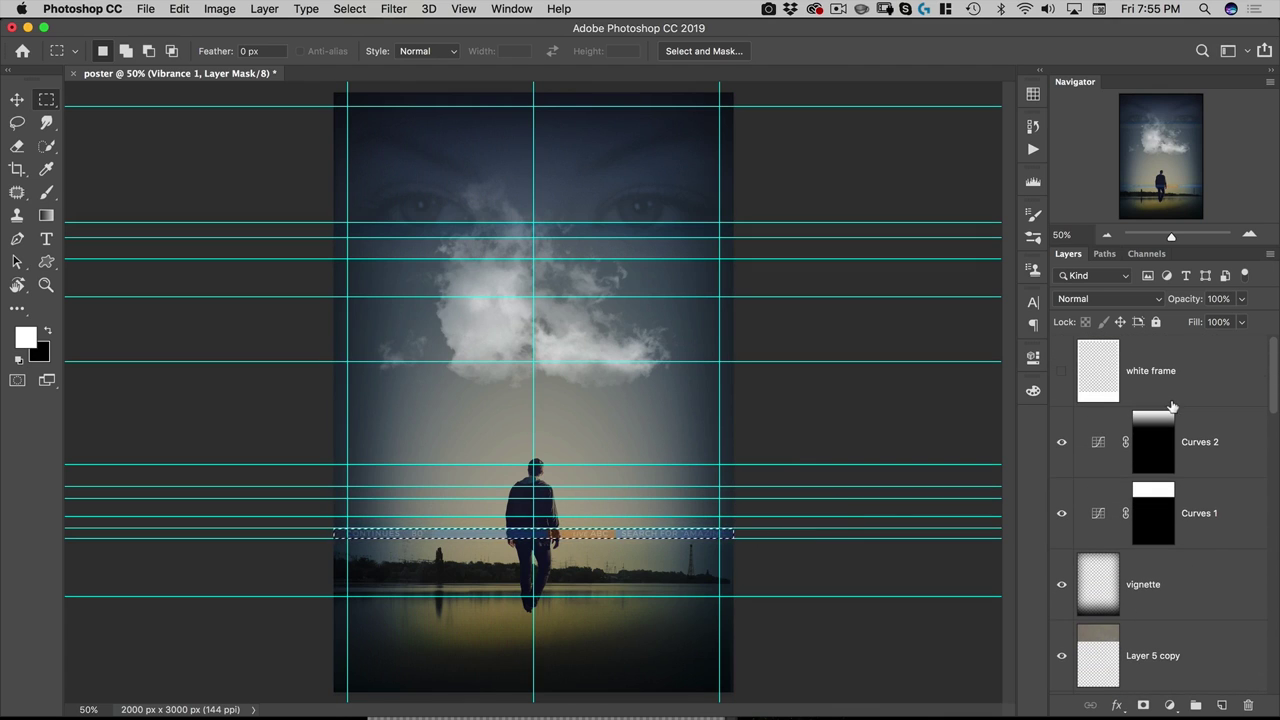
click(1104, 441)
key(shift)
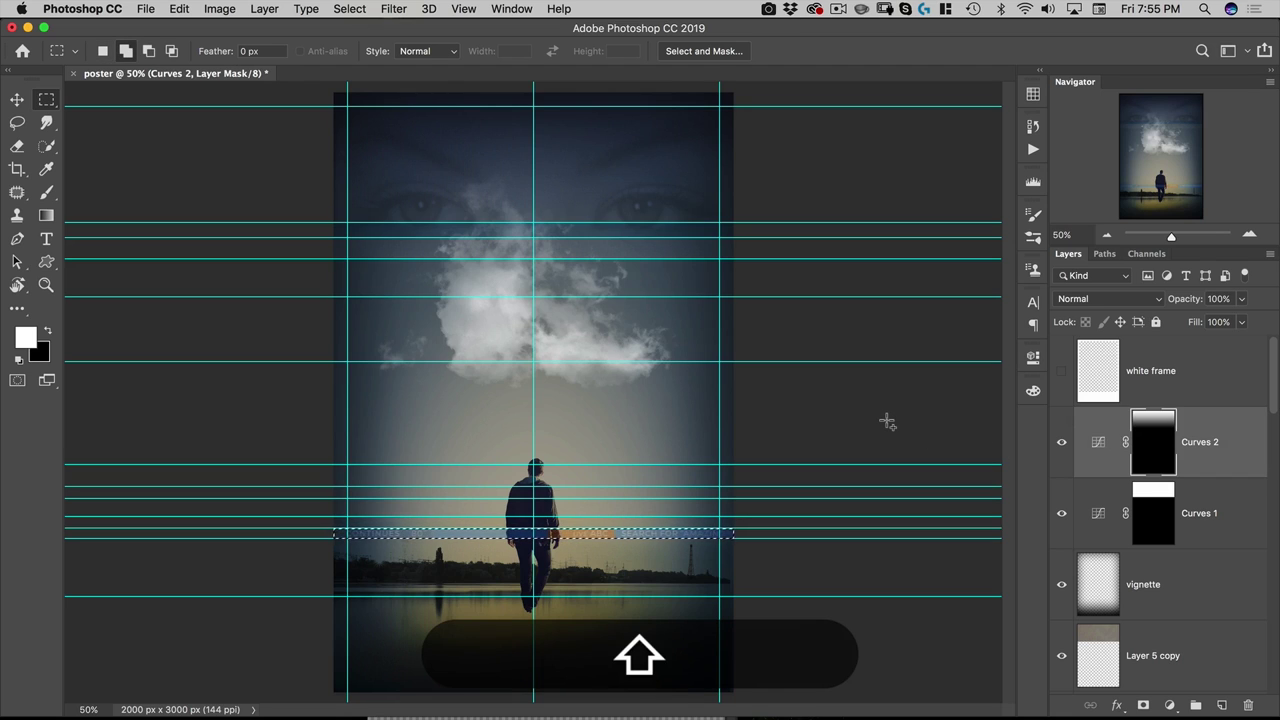
key(super)
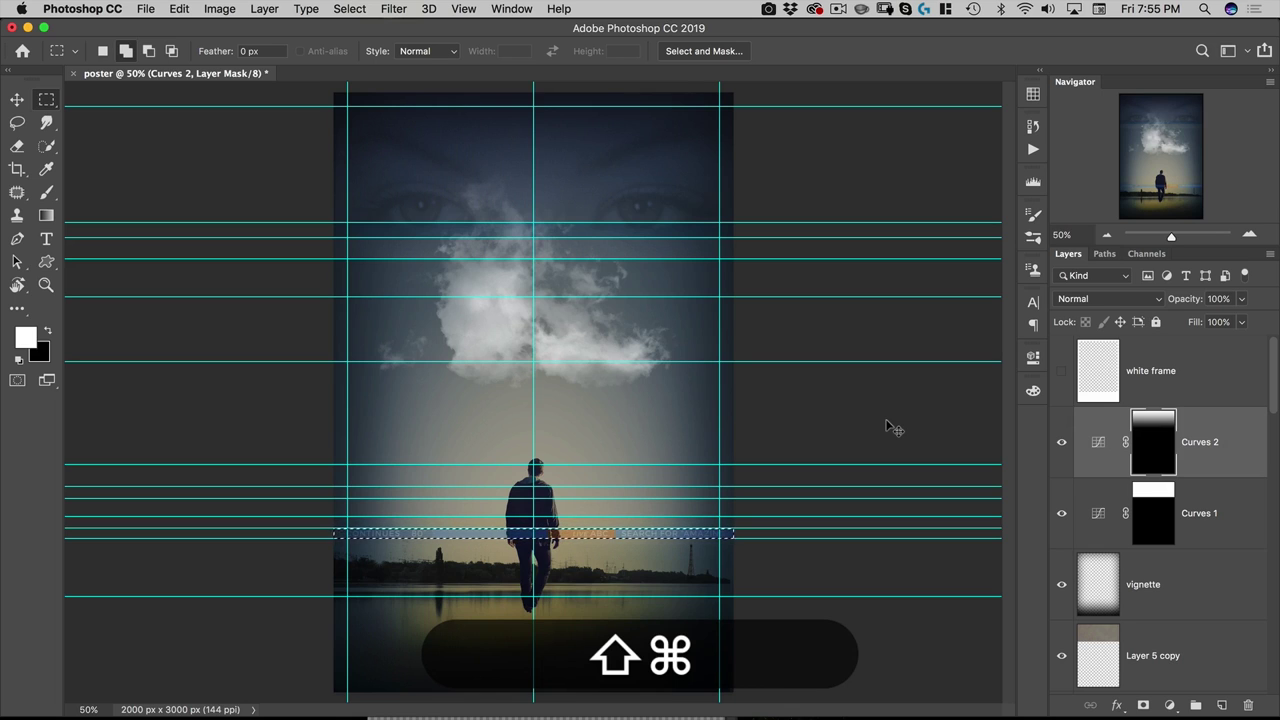
key(shift+super+c)
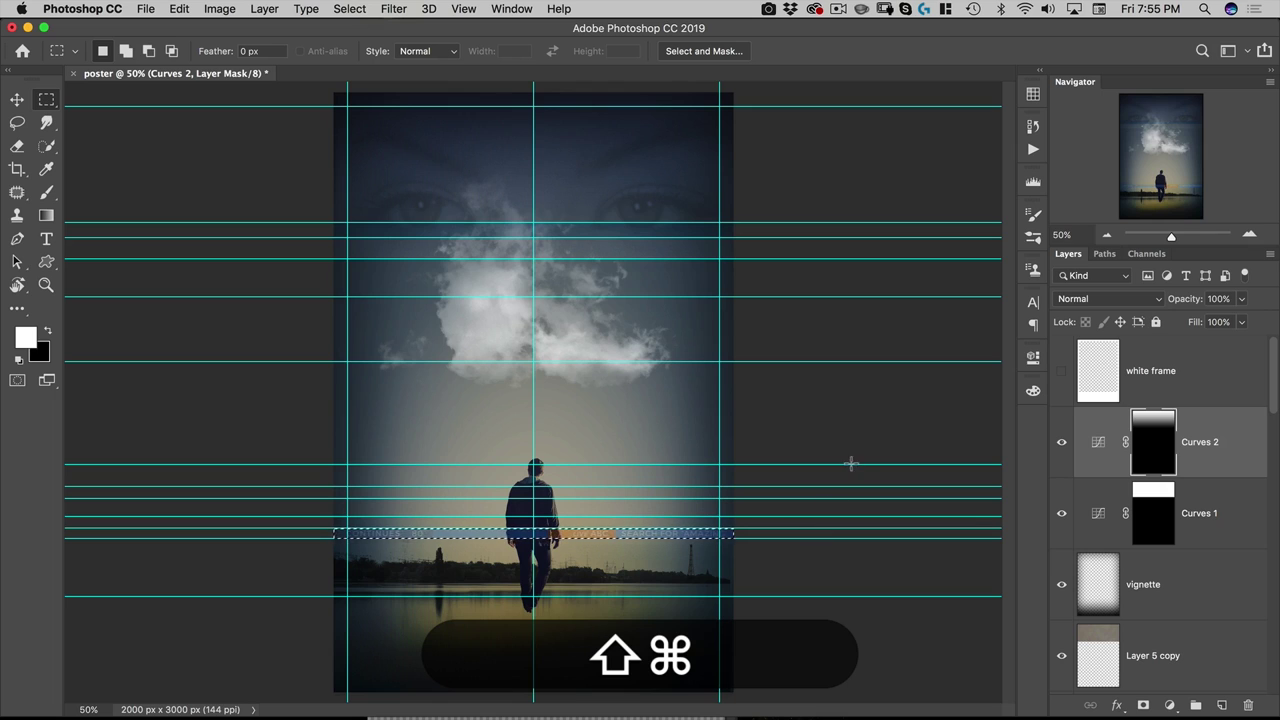
key(shift+super+v)
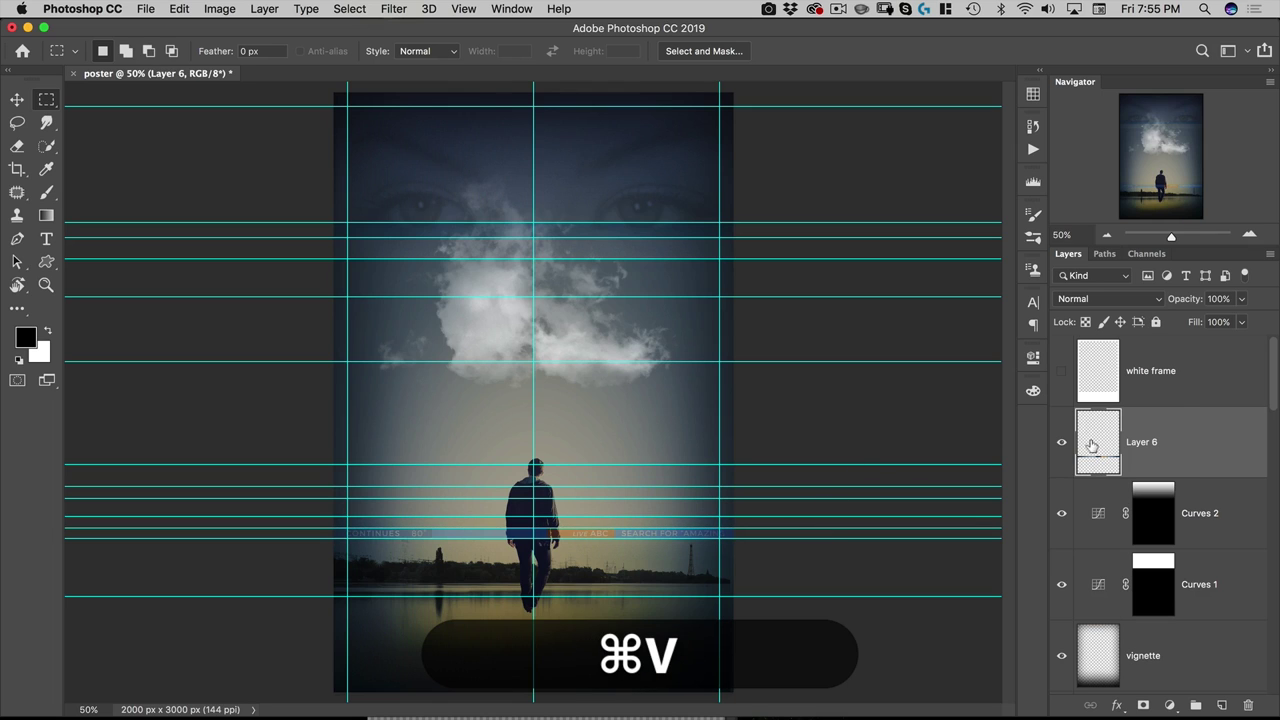
Nudge the pasted ticker strip slightly to the right.
key(shift+v)
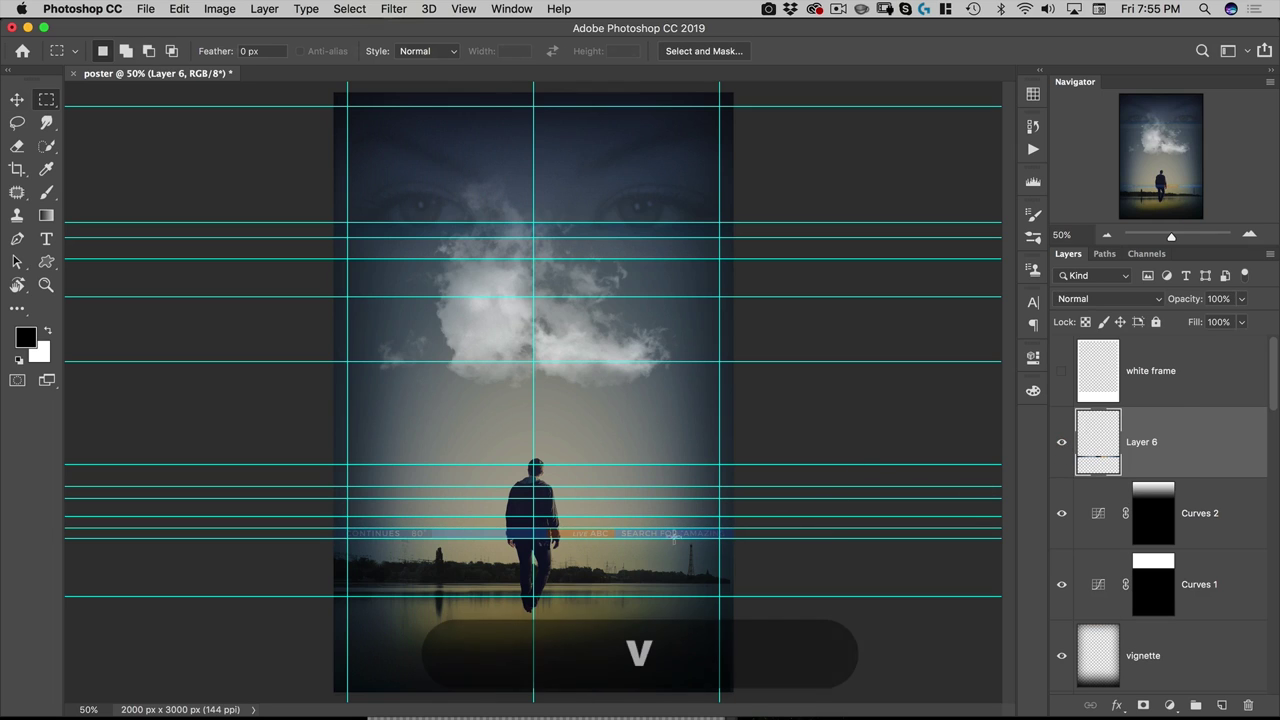
drag(662, 557, 666, 446)
key(super+z)
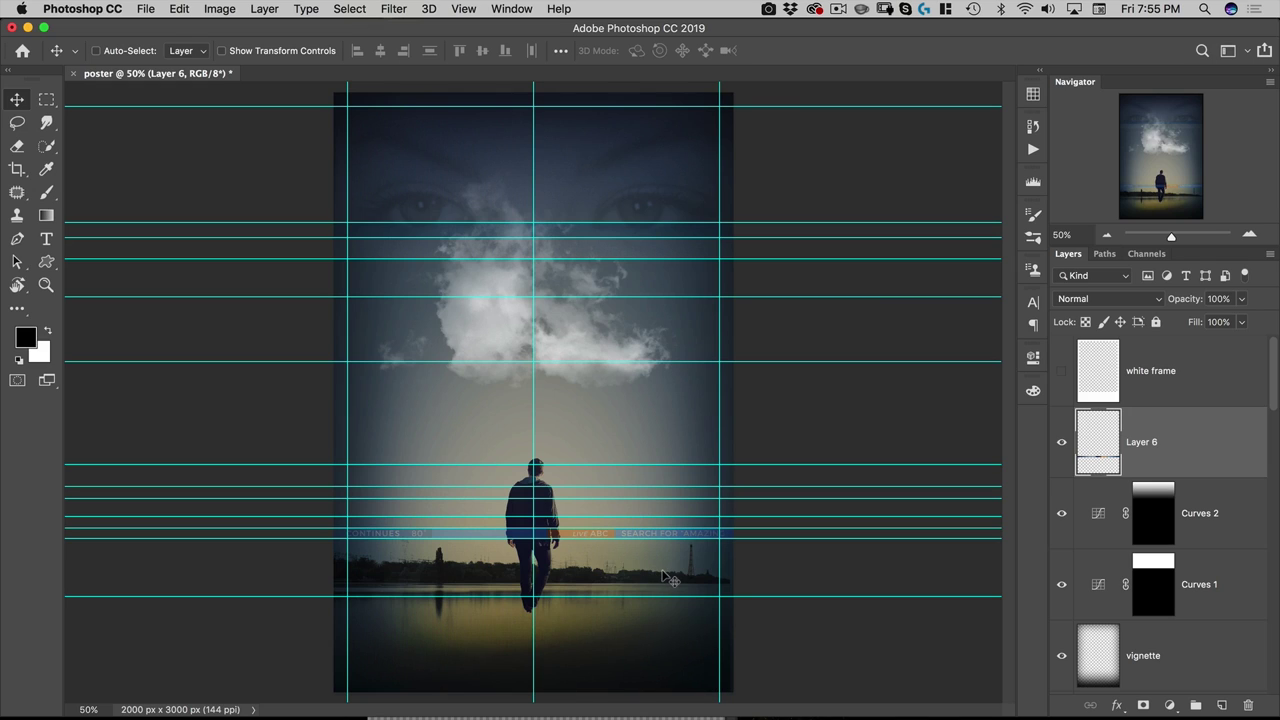
key(Right)
key(Right)
key(Left)
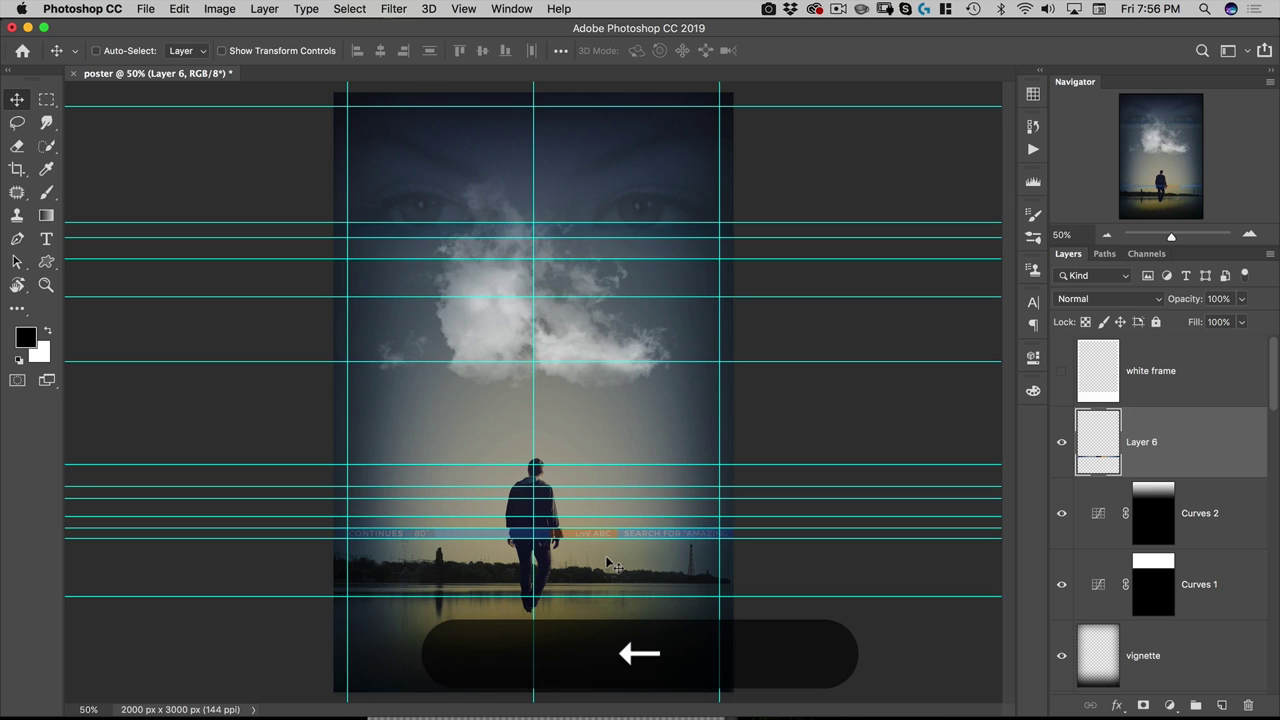
click(46, 99)
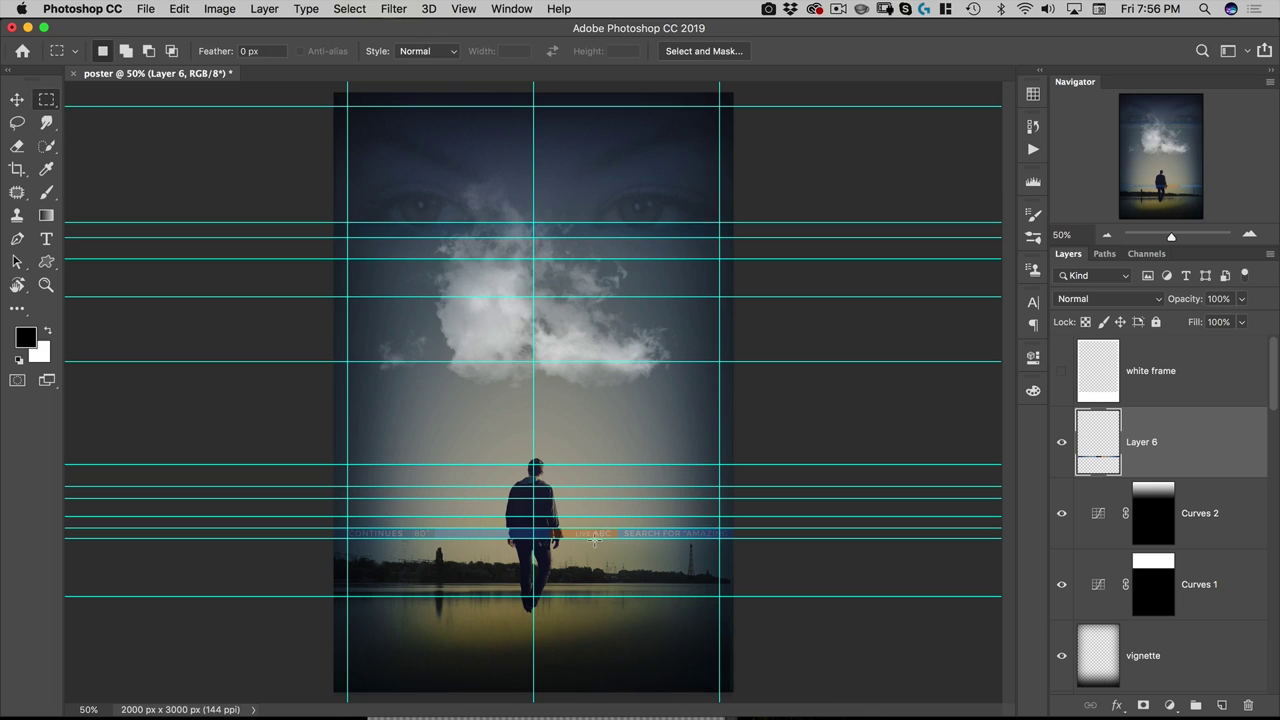
Copy the right-hand section of the ticker strip, from the man to the poster's edge, onto its own layer and nudge it slightly left.
drag(541, 500, 866, 574)
key(super)
key(super+j)
key(v)
key(Left)
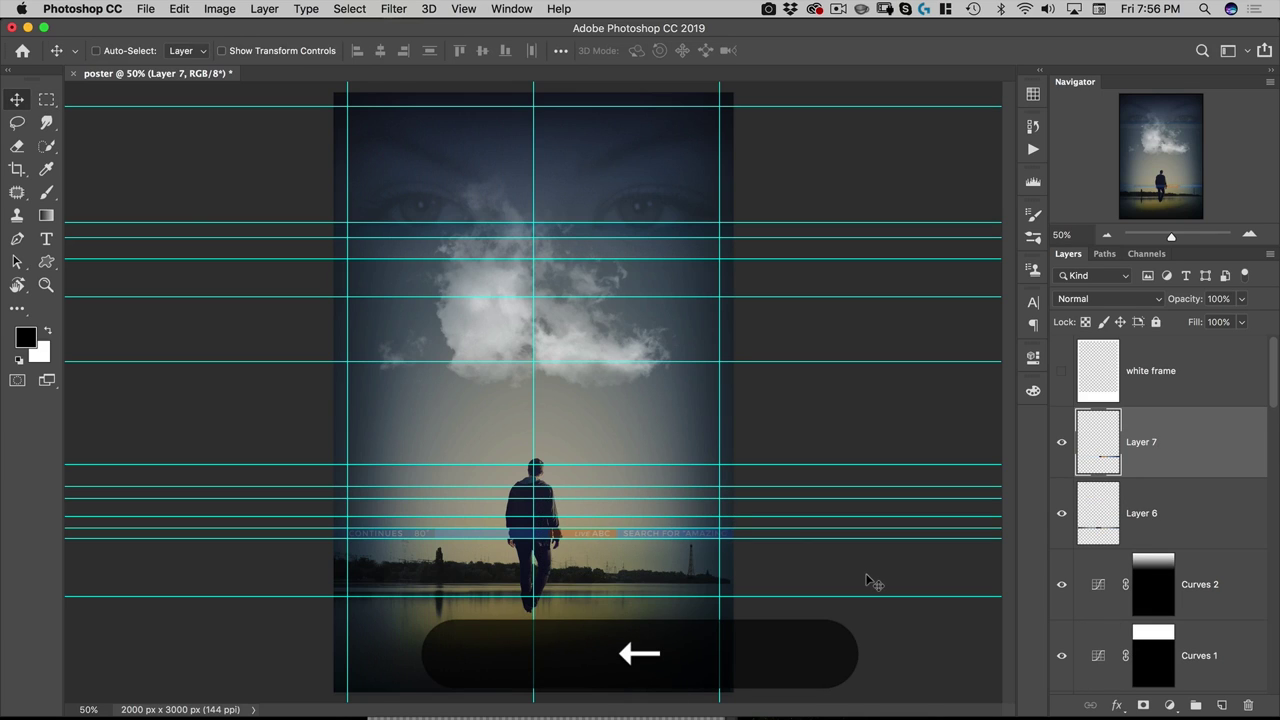
key(Right)
key(Left)
key(Right)
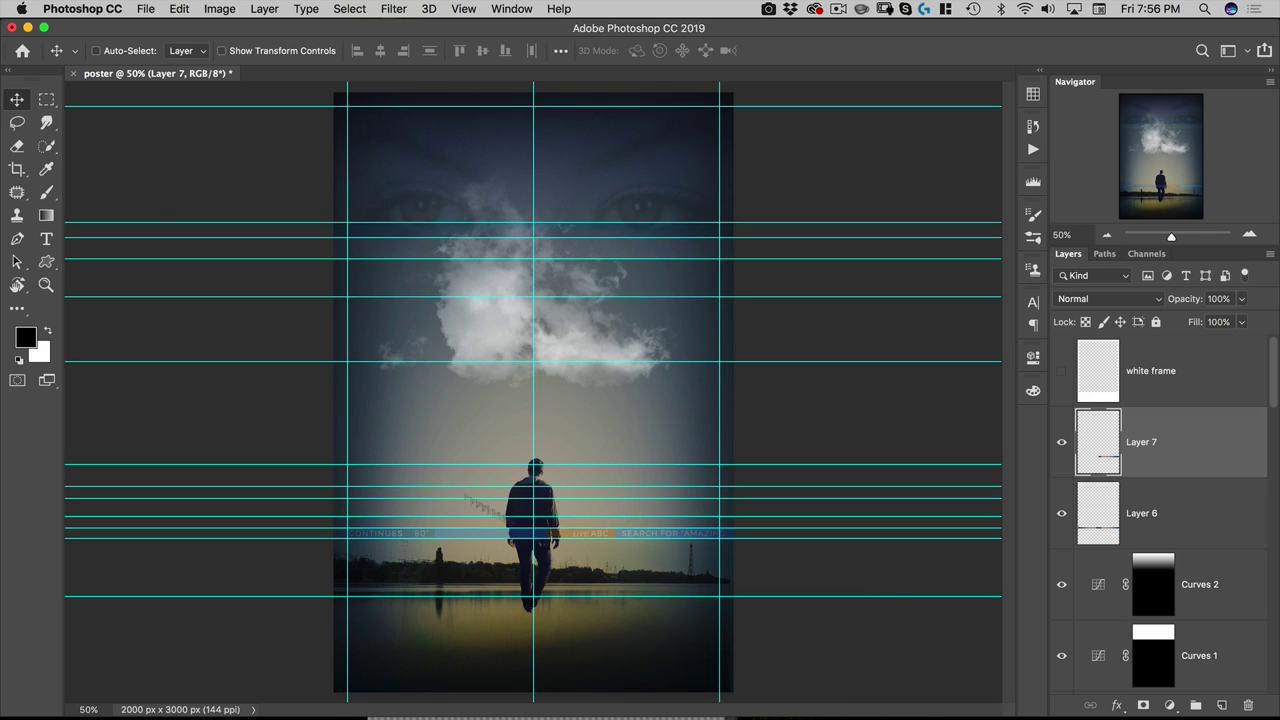
Copy the full-width band across the man's torso, just above the ticker, merged onto a new layer and nudge it left.
click(45, 99)
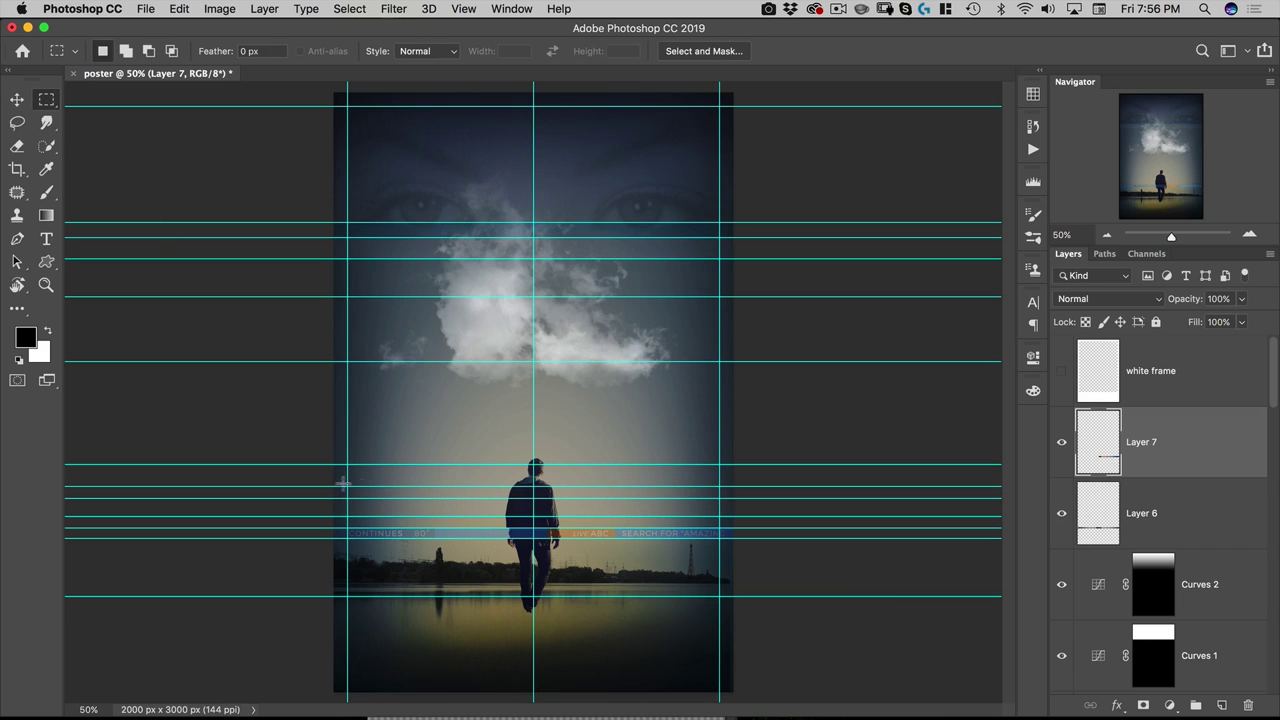
drag(318, 487, 805, 517)
key(shift+super+c)
key(shift+super+v)
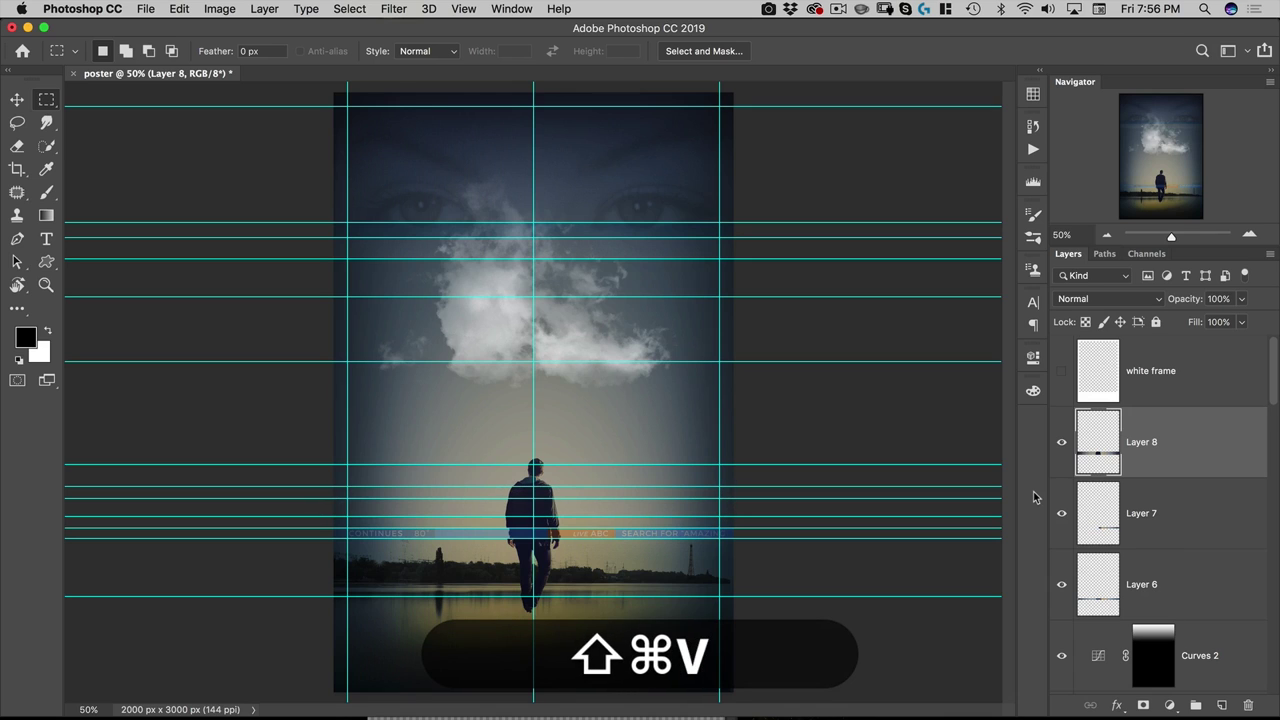
key(v)
key(Left)
key(Left)
key(Left)
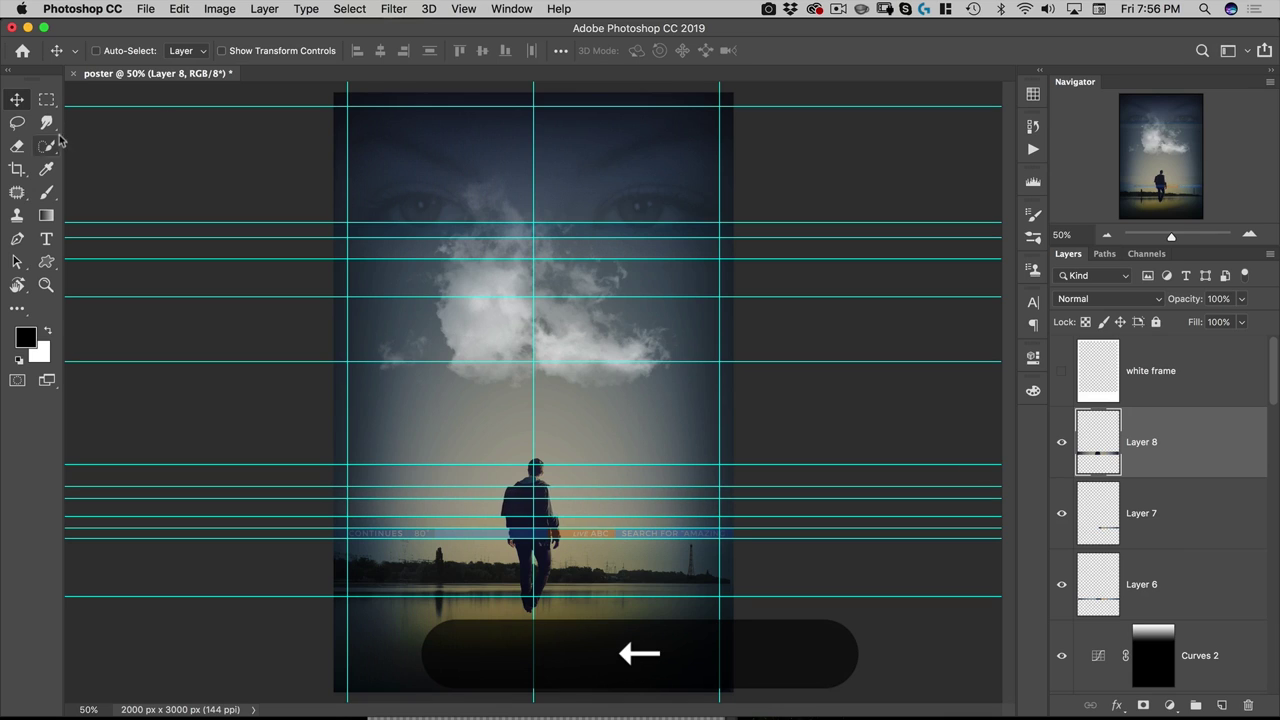
Copy the half of Layer 8 left of the center guide onto a new layer and nudge it right.
click(46, 99)
drag(334, 411, 532, 598)
key(super+j)
key(super+v)
key(Right)
key(Right)
key(Right)
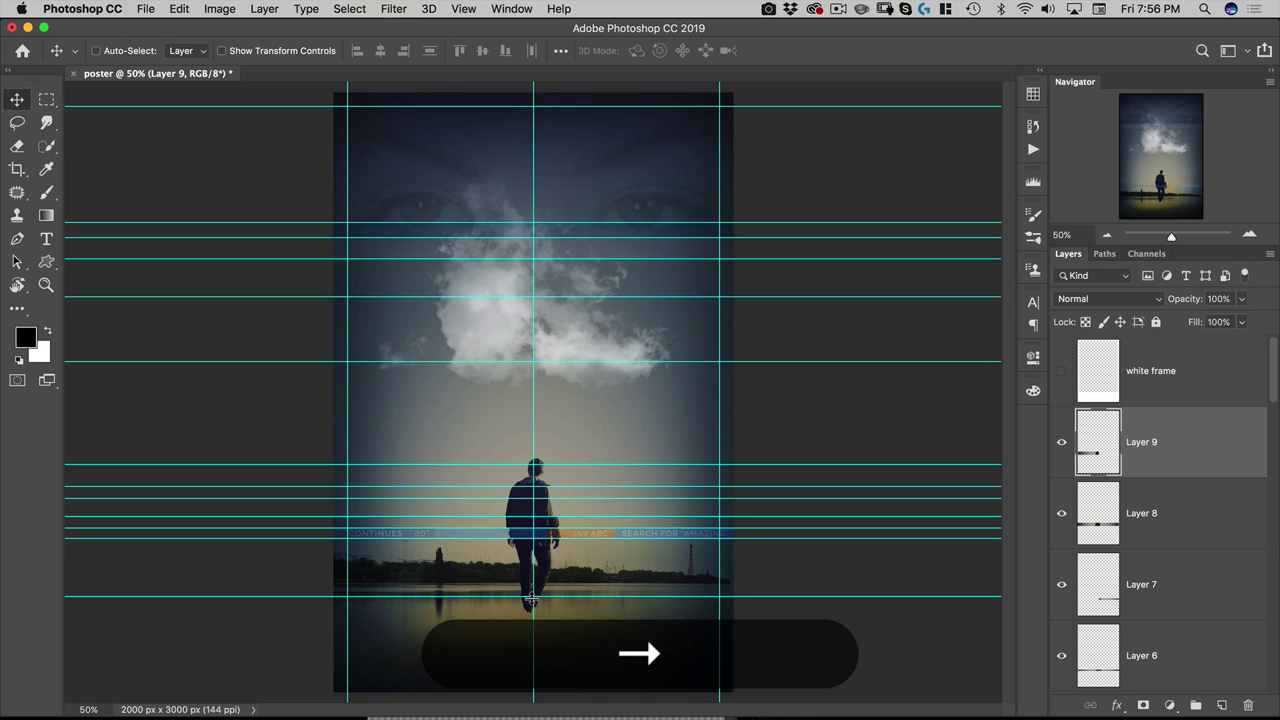
Nudge the full-width torso band on Layer 8 back to the right to fine-tune its offset.
click(1157, 513)
key(Right)
key(Right)
key(Right)
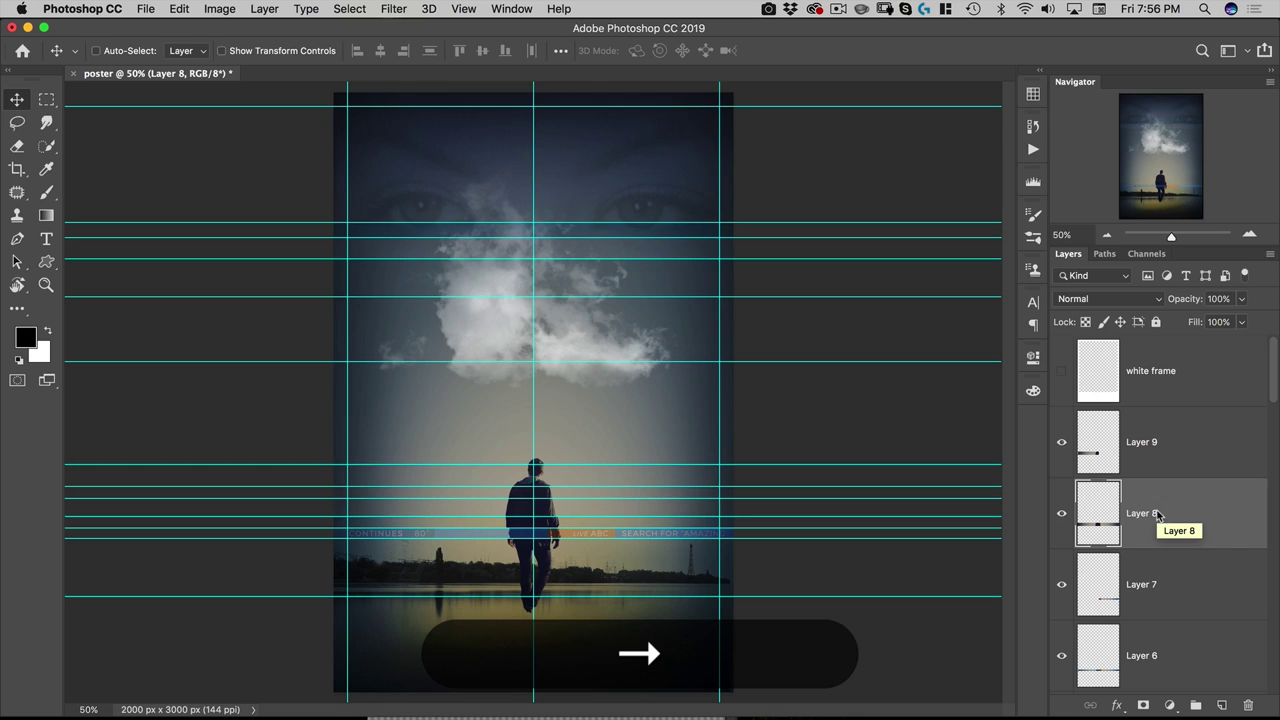
key(Left)
key(Right)
key(Left)
key(Right)
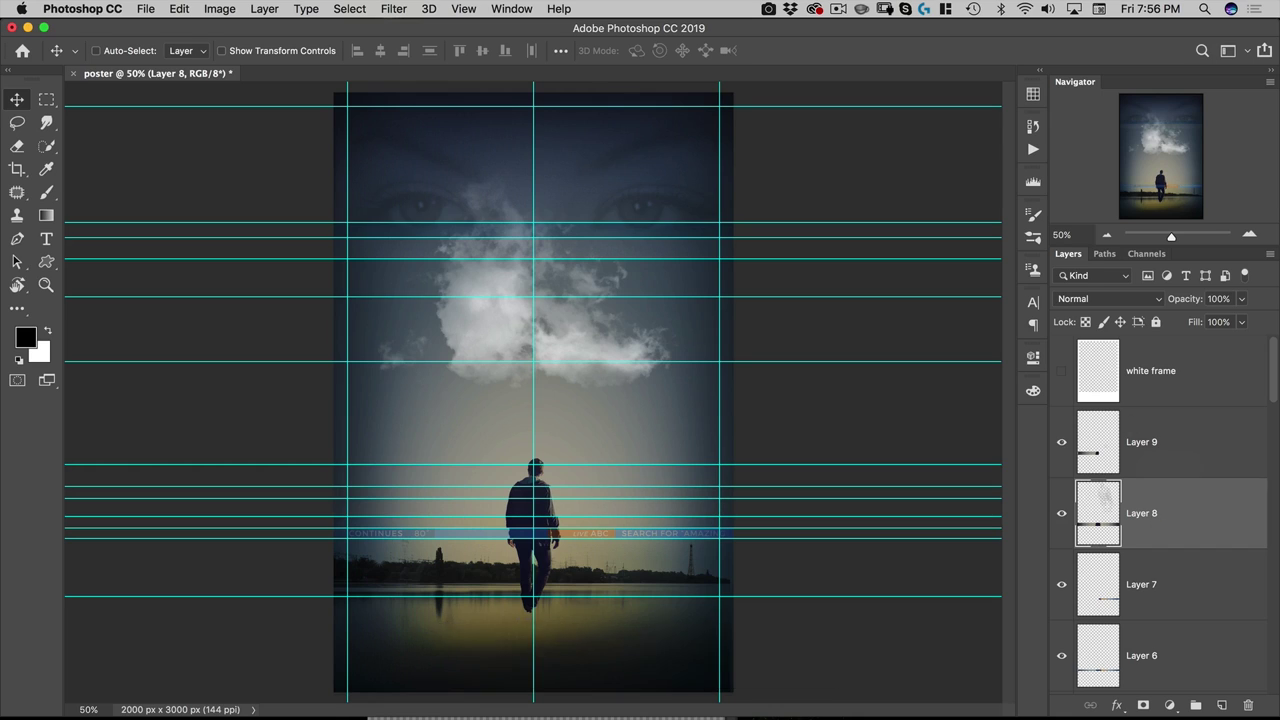
Merge Layer 9 and Layer 8 into one layer.
key(shift)
shift+click(1145, 440)
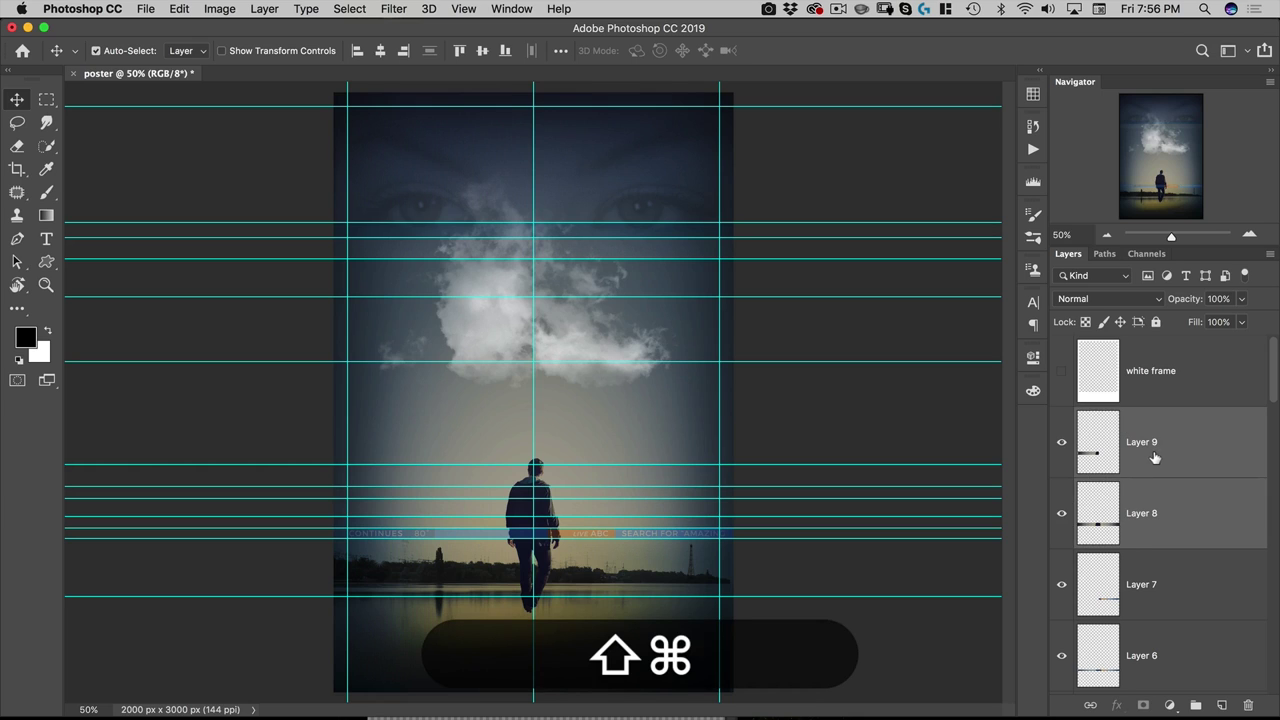
key(super+e)
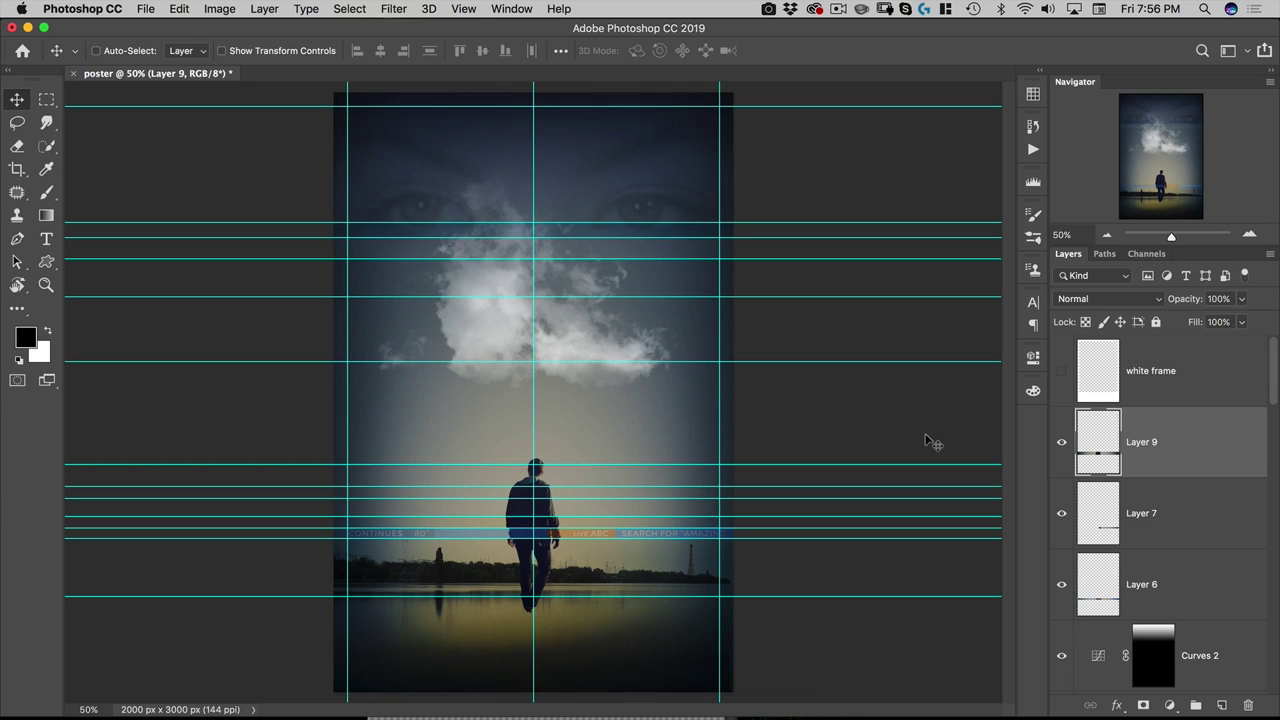
Hide the guides and fade the torso band with Curves, raising the black point output to 20 and lowering the white point output to 232.
key(super+semicolon)
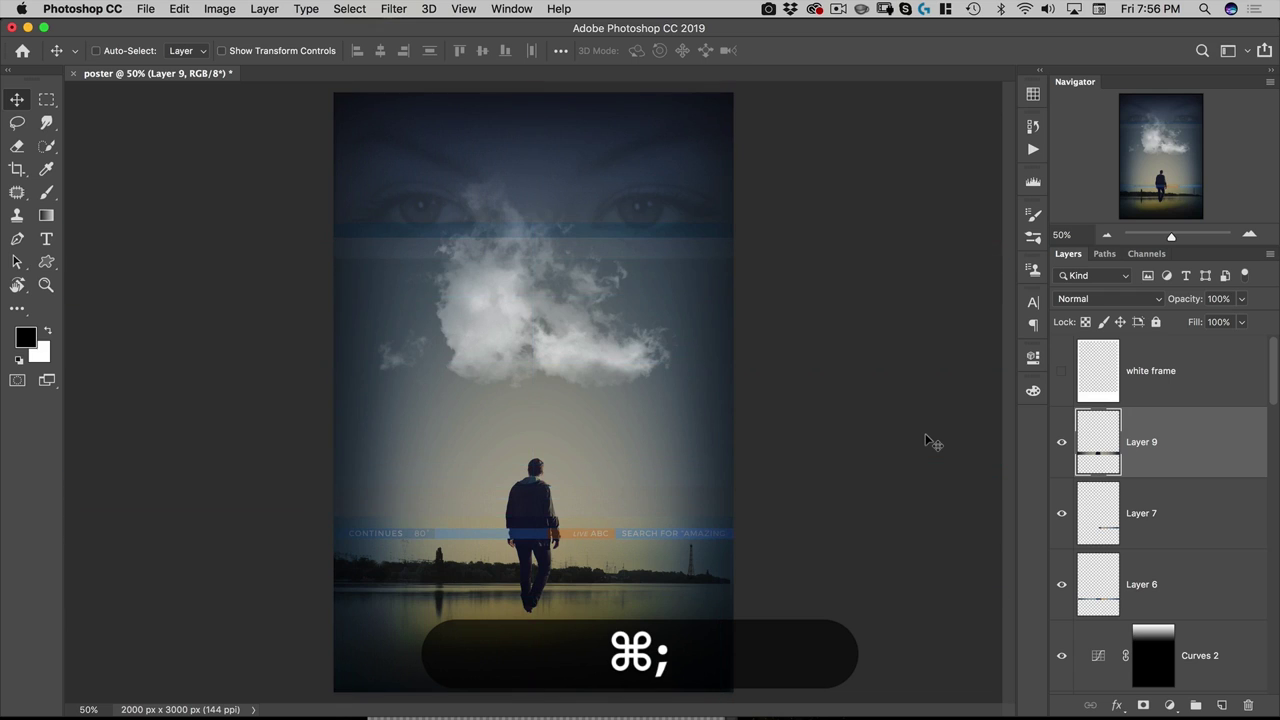
key(super+m)
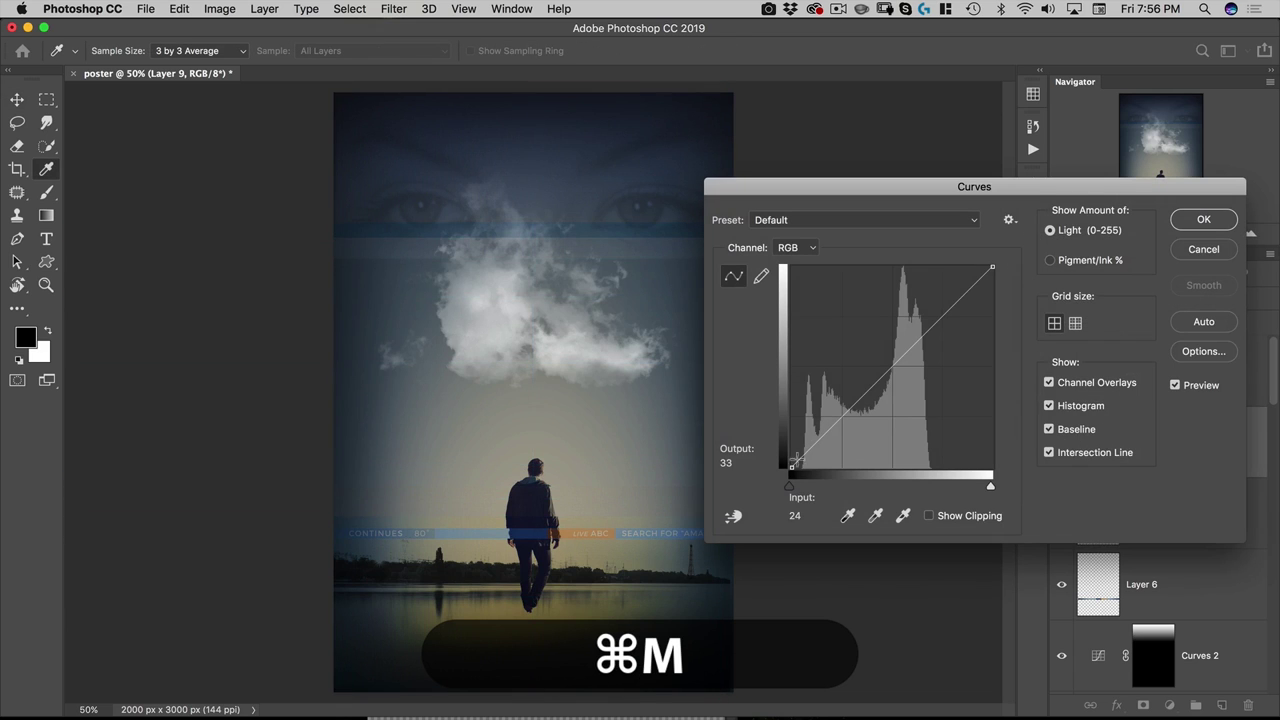
drag(793, 465, 792, 448)
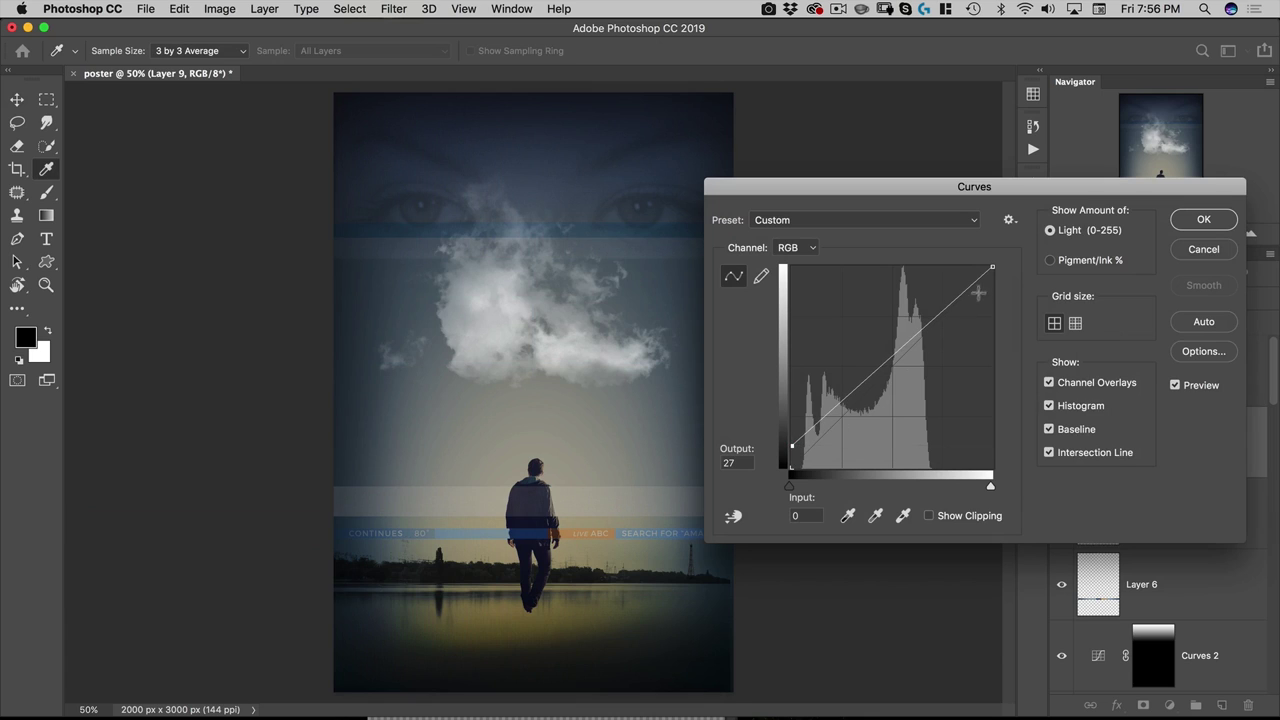
drag(993, 266, 998, 283)
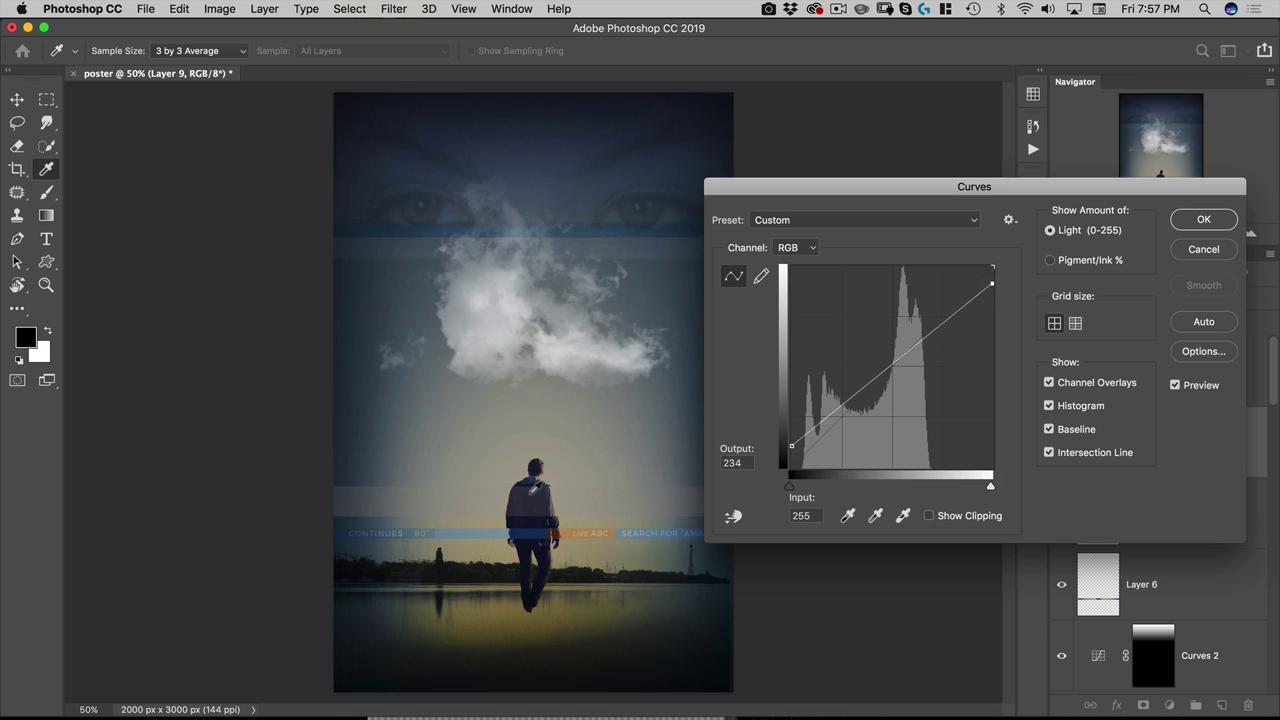
click(791, 447)
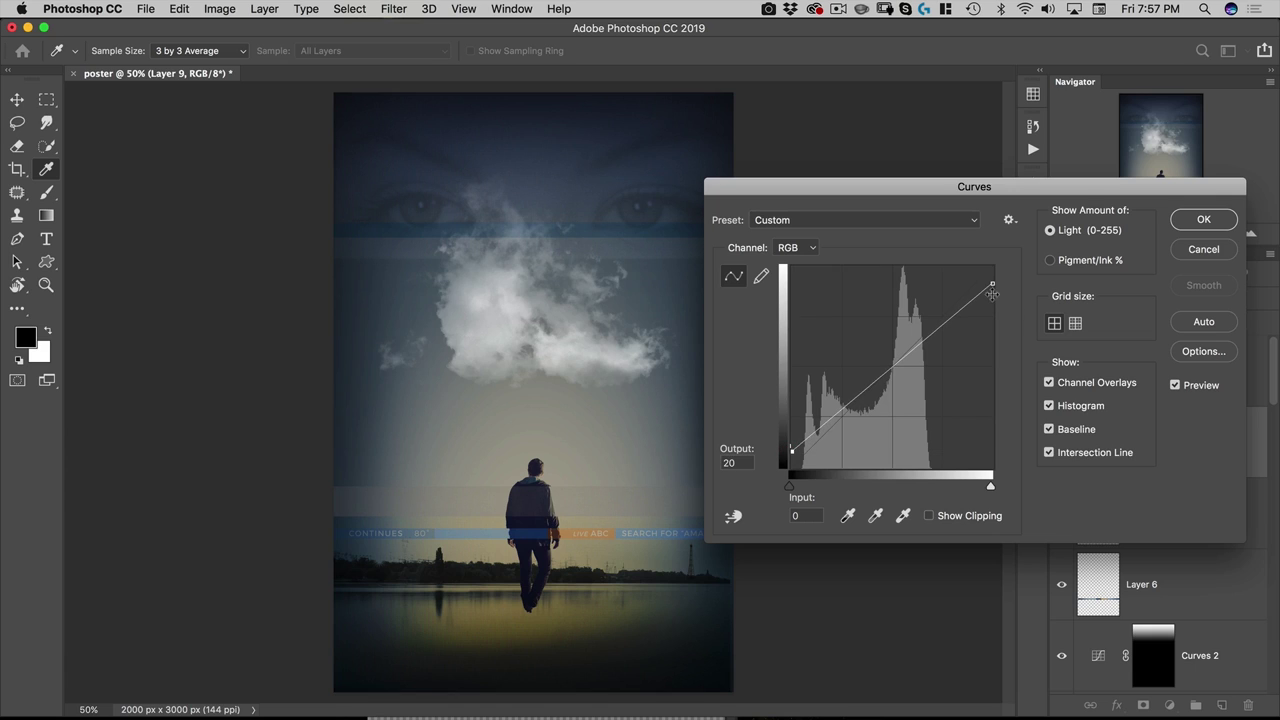
drag(992, 284, 996, 287)
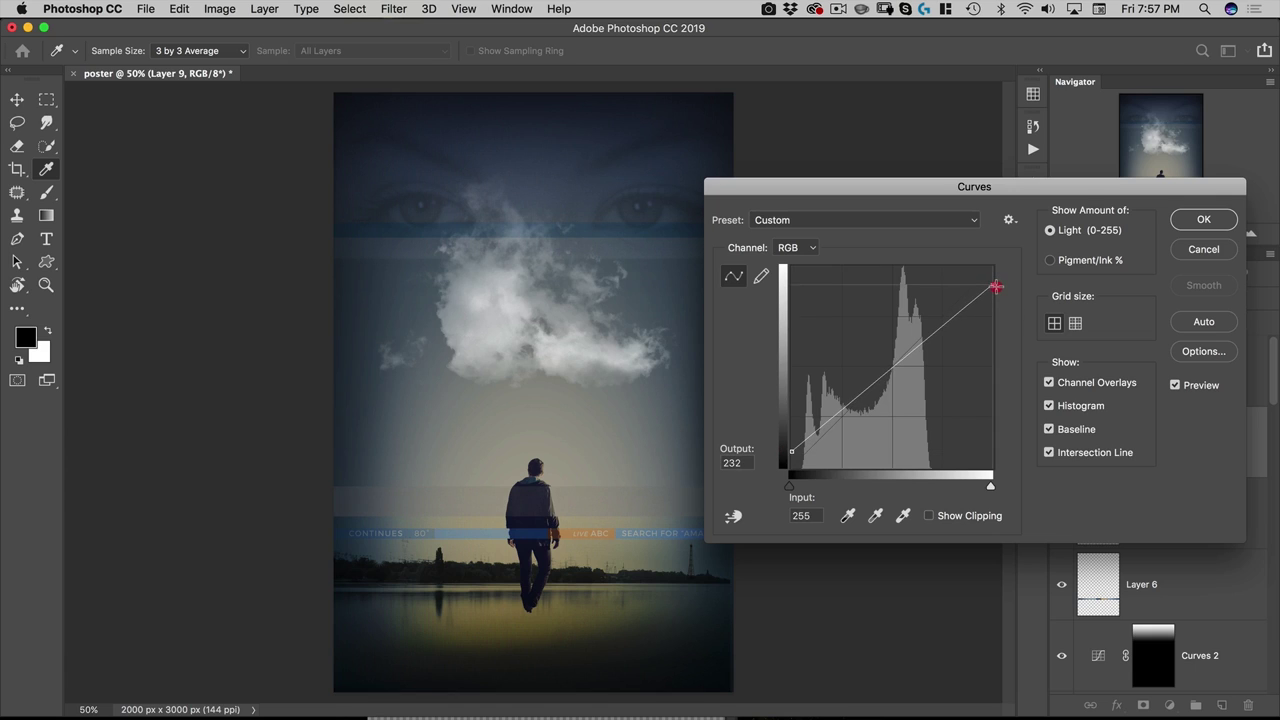
click(1203, 220)
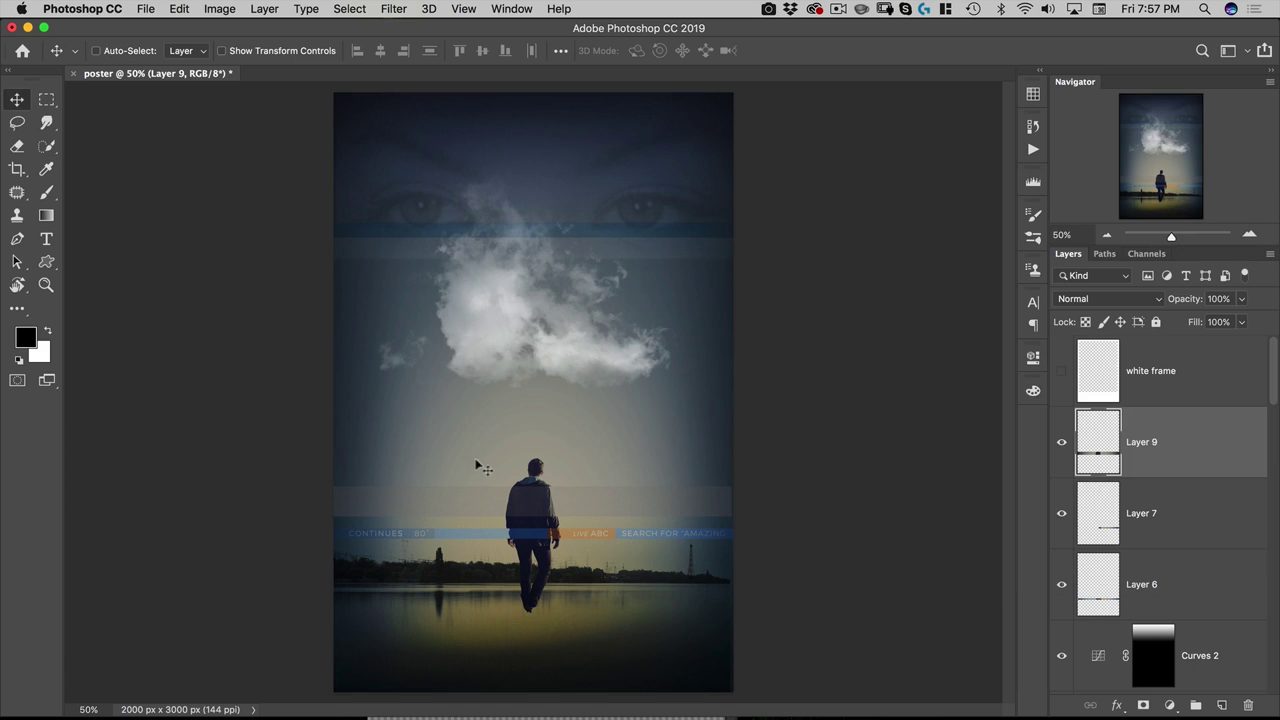
Select a single pixel row along the guide at the man's head, copy it merged, and paste it as a new layer.
key(super+semicolon)
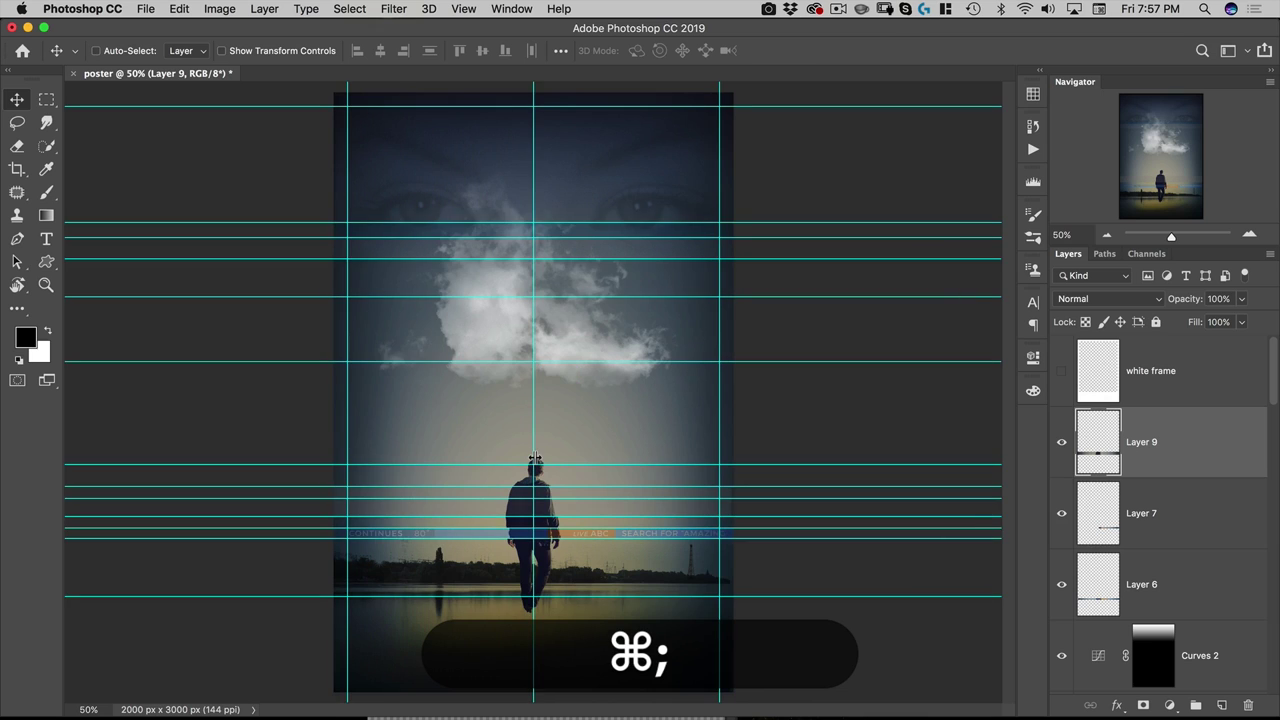
click(19, 311)
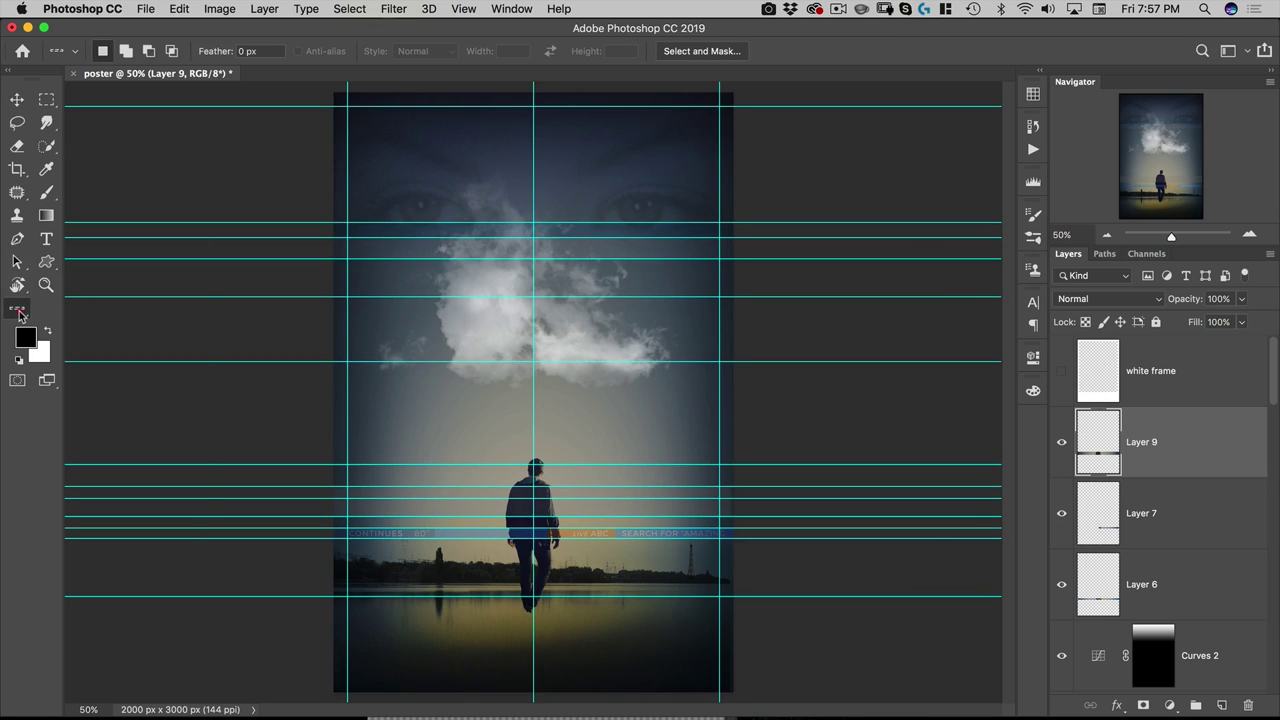
click(19, 311)
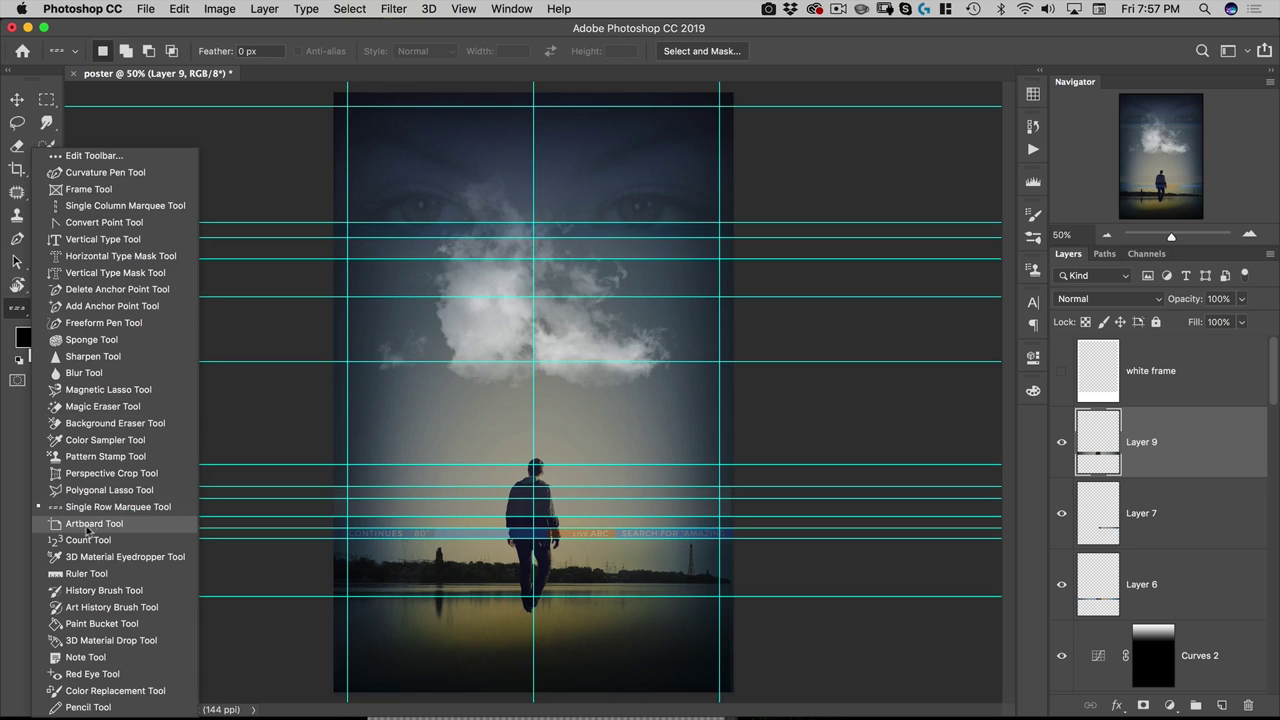
click(20, 312)
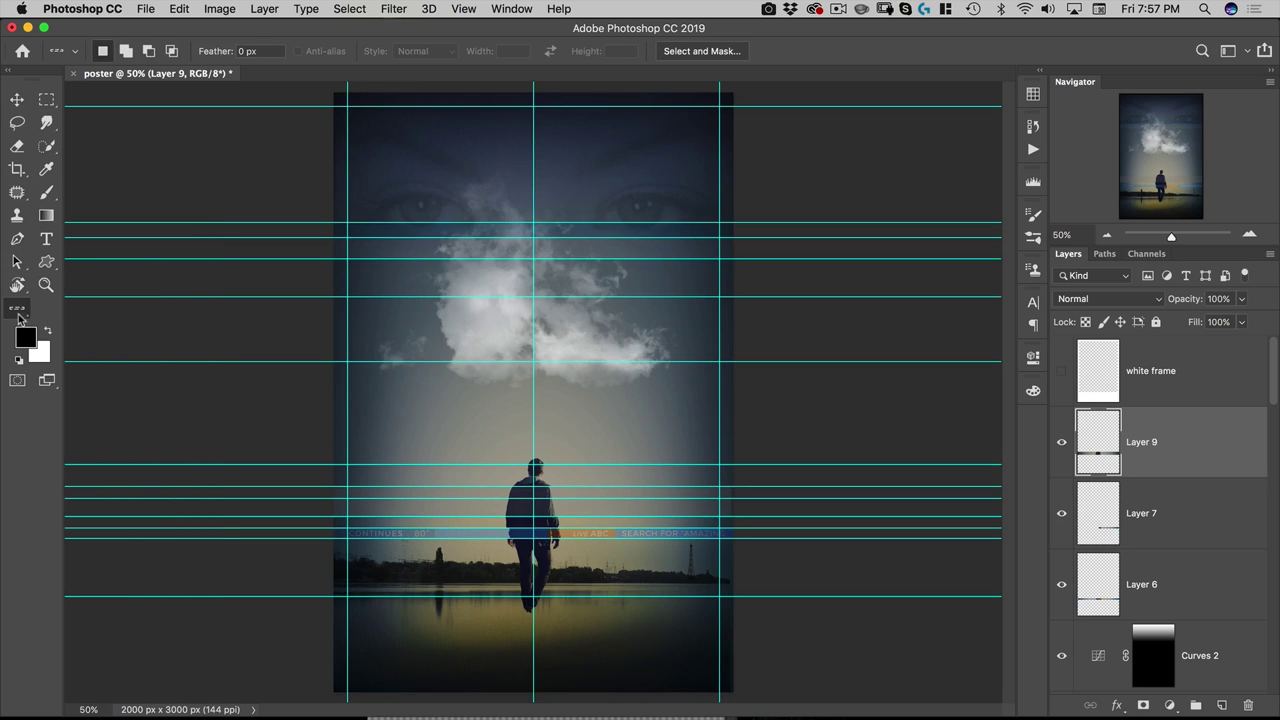
click(17, 284)
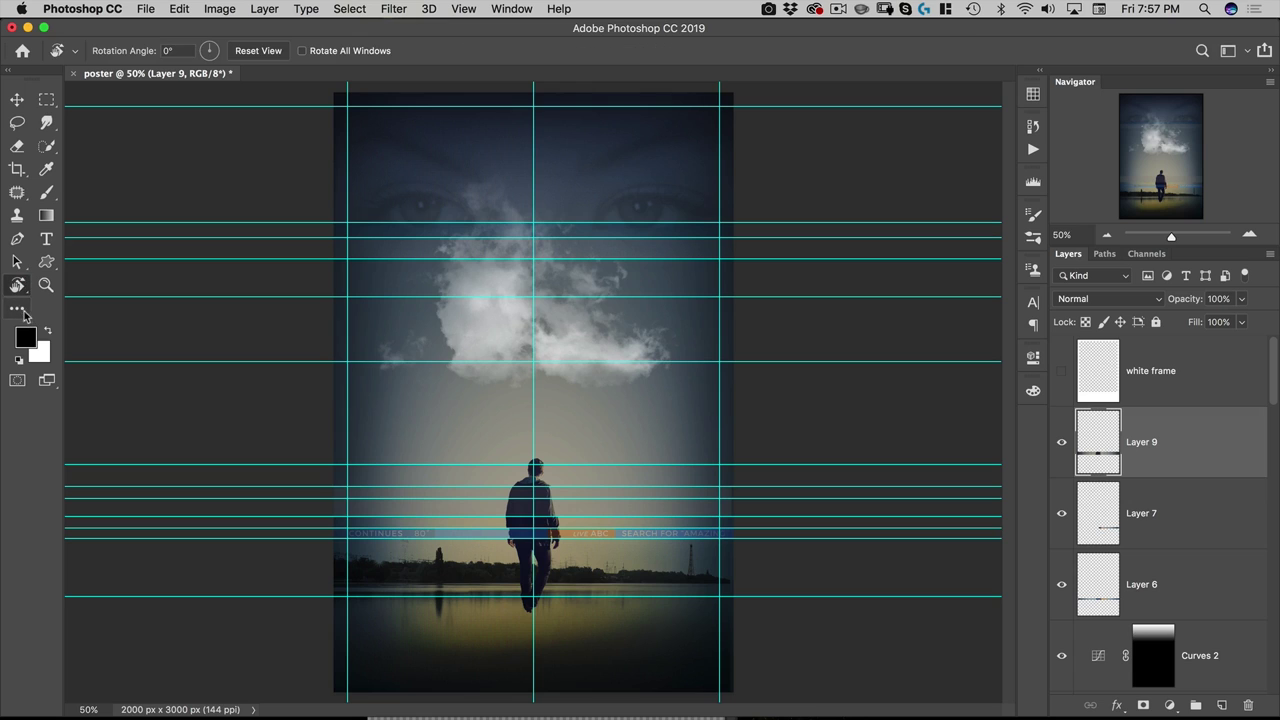
key(m)
click(22, 312)
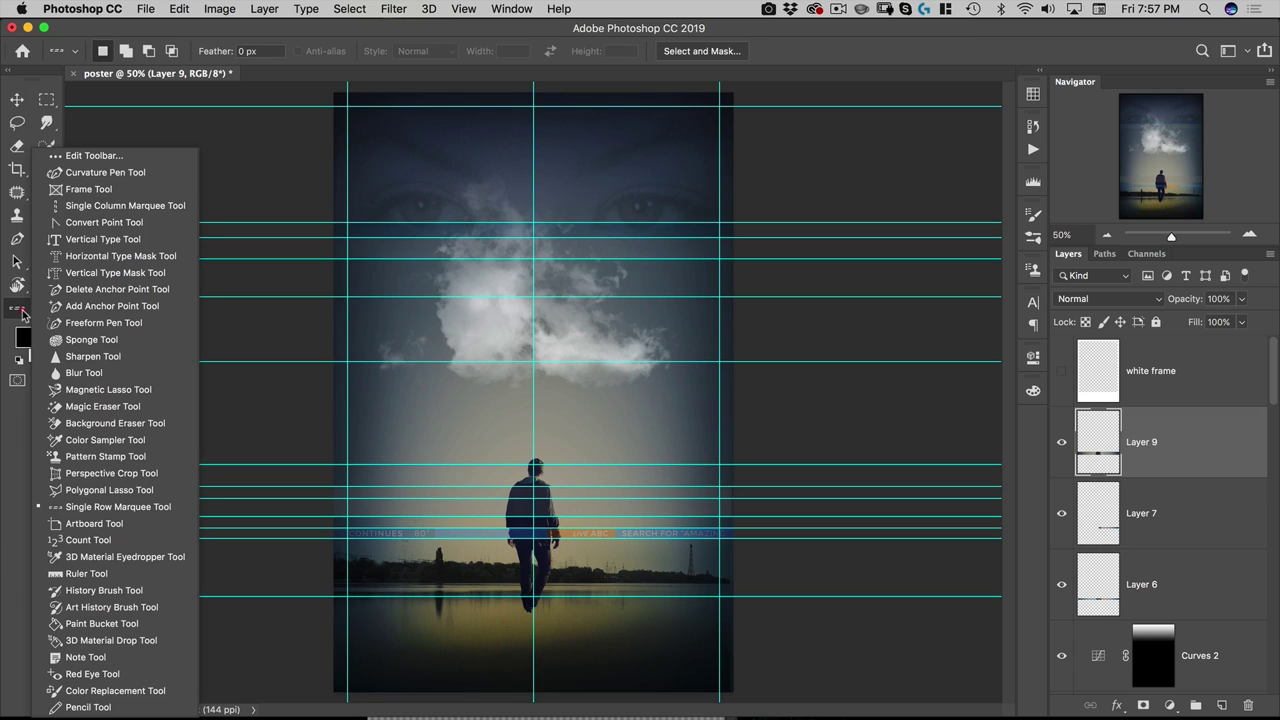
click(119, 507)
click(533, 464)
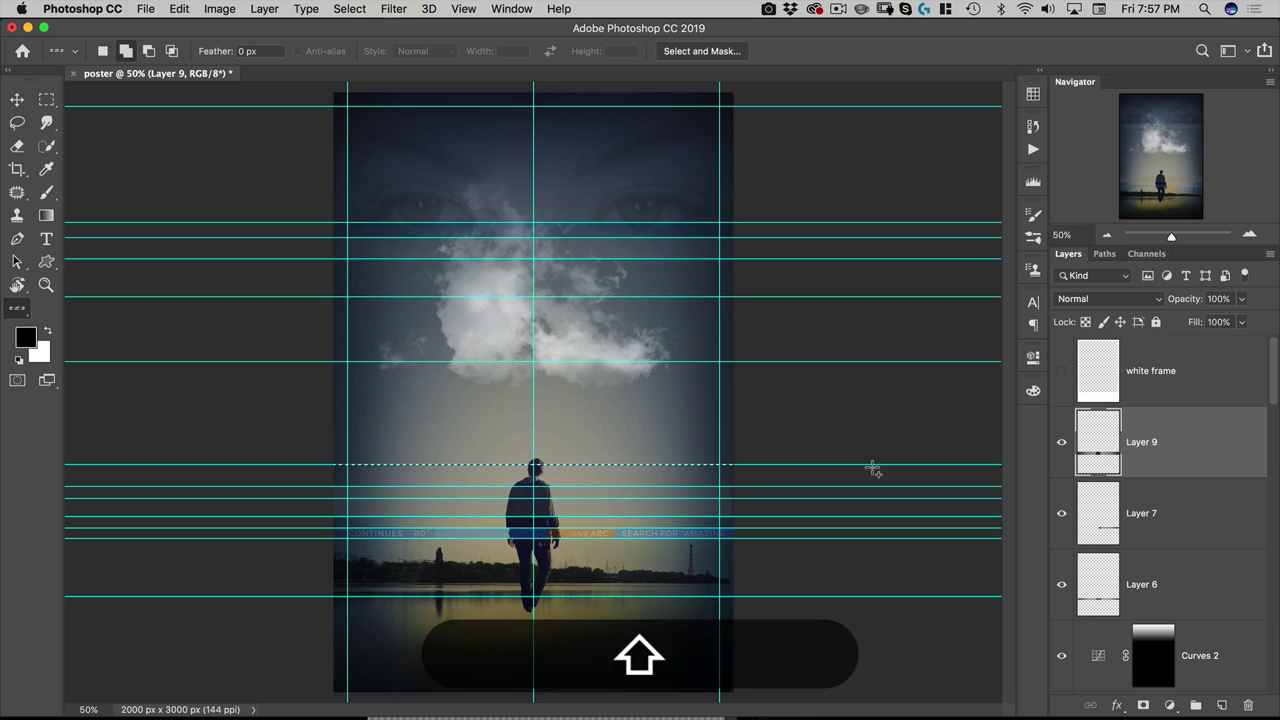
key(shift+super+c)
key(shift+super+v)
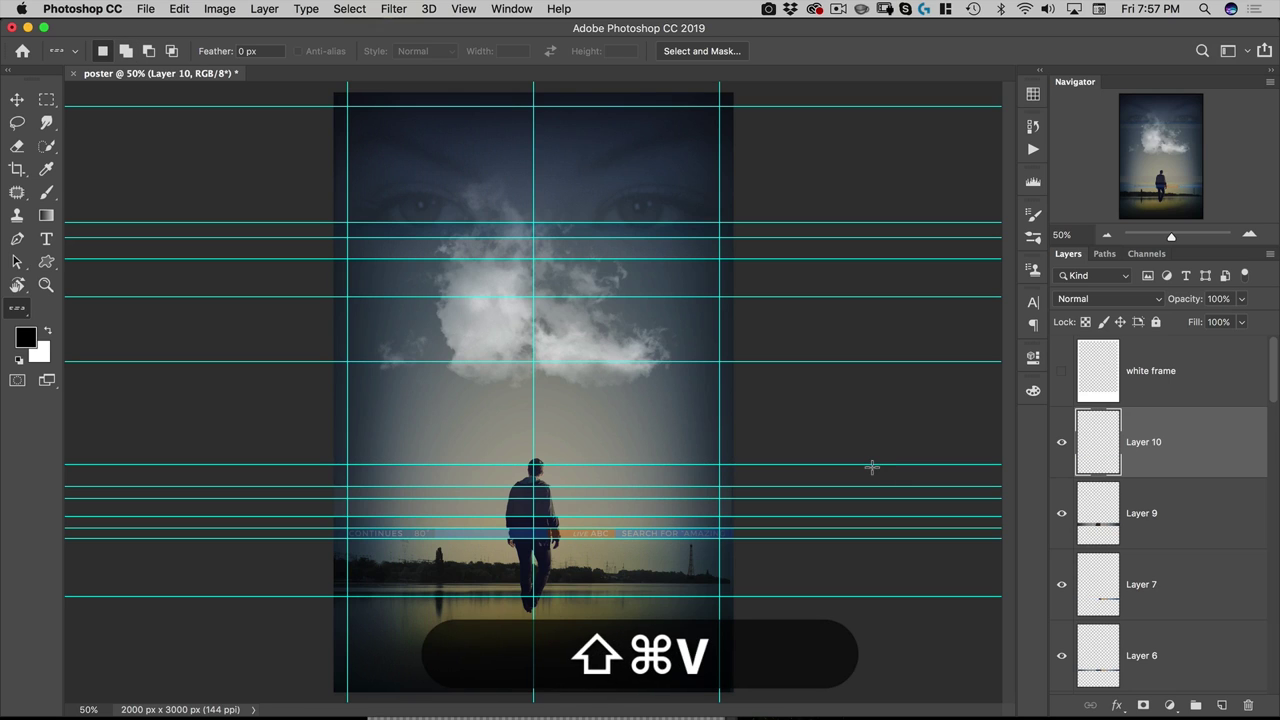
Hide the guides and nudge the pasted pixel row right and back left to adjust its offset.
key(v)
key(super+semicolon)
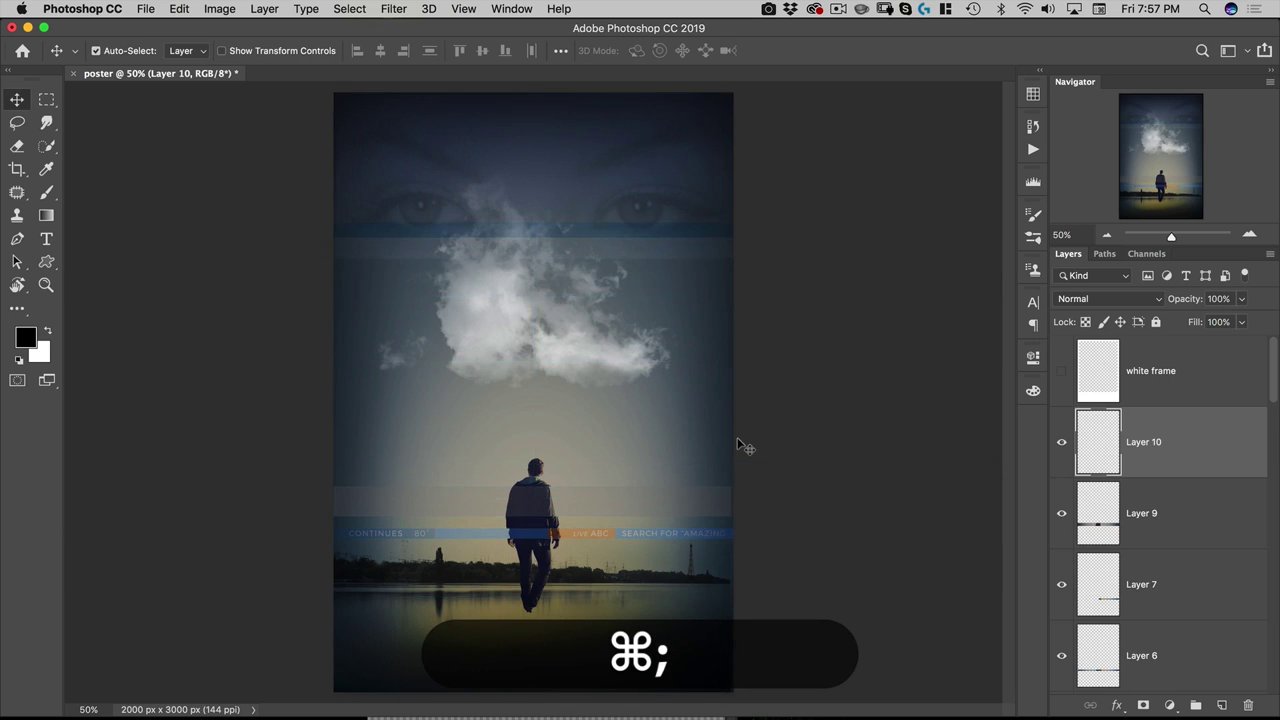
key(Right)
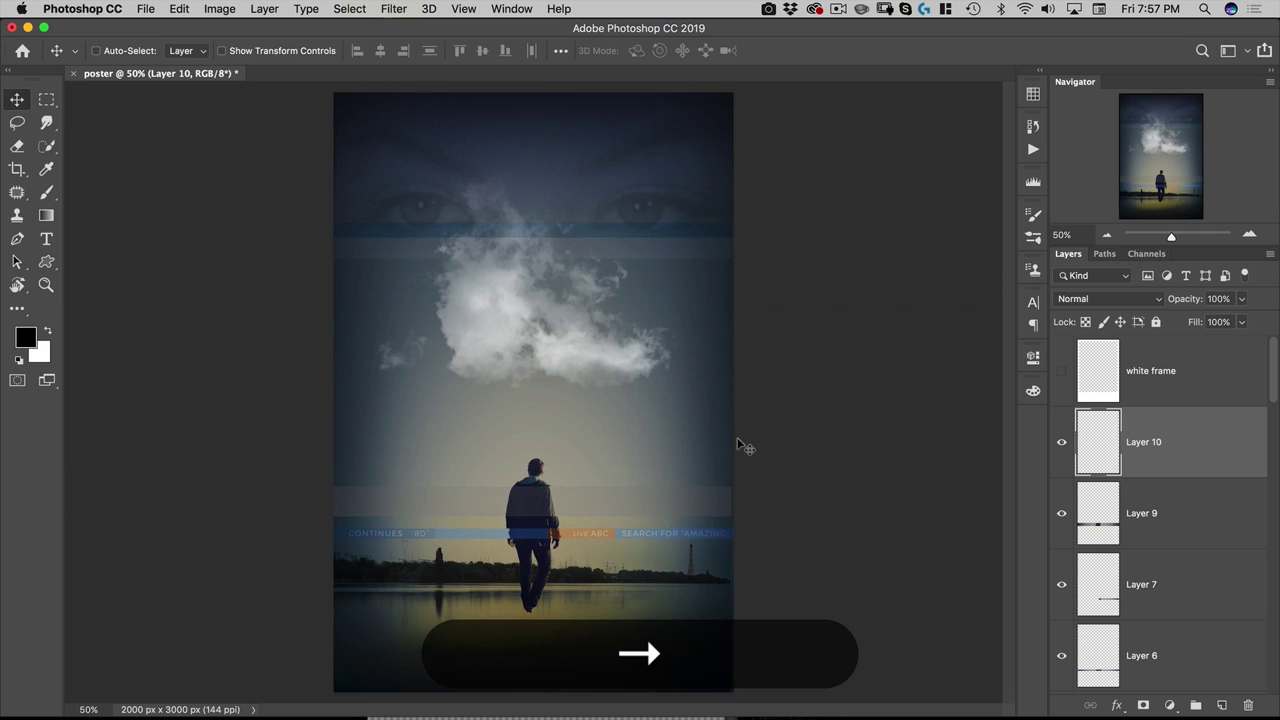
key(Left)
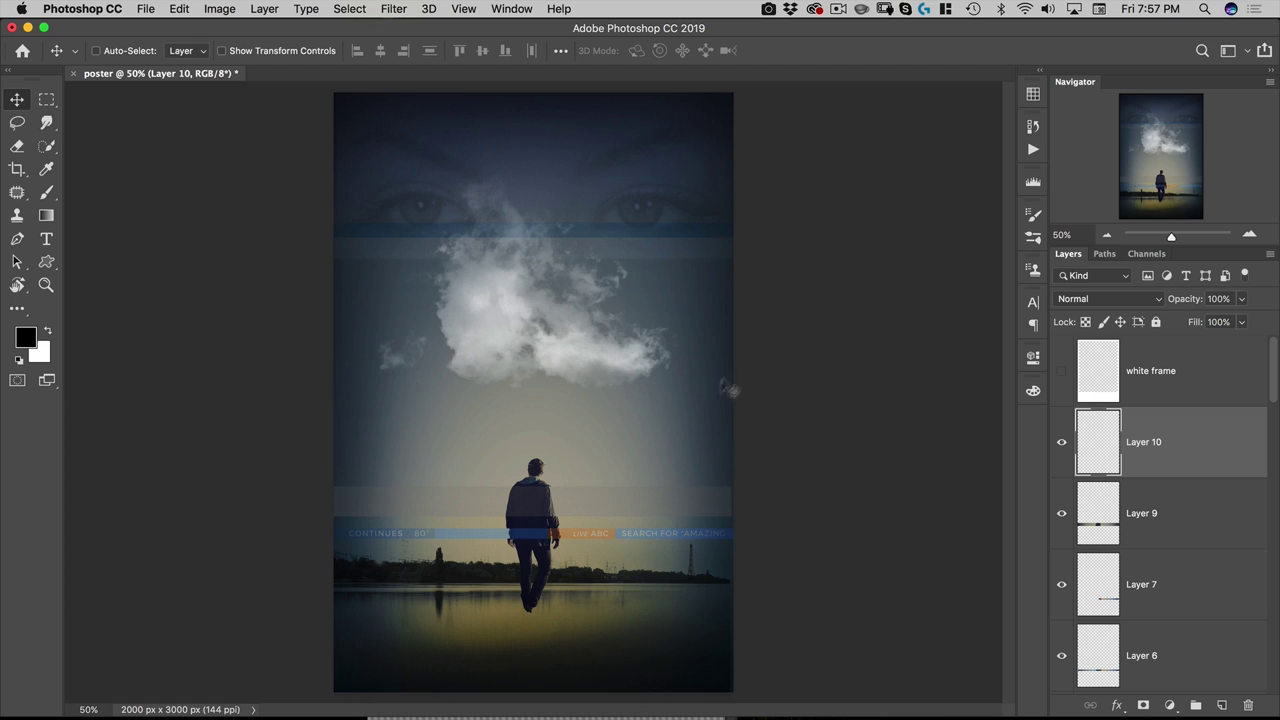
Brighten the pasted pixel row slightly with Curves, using a midtone point at input 113 and output 127.
key(super+m)
click(882, 372)
drag(883, 374, 881, 371)
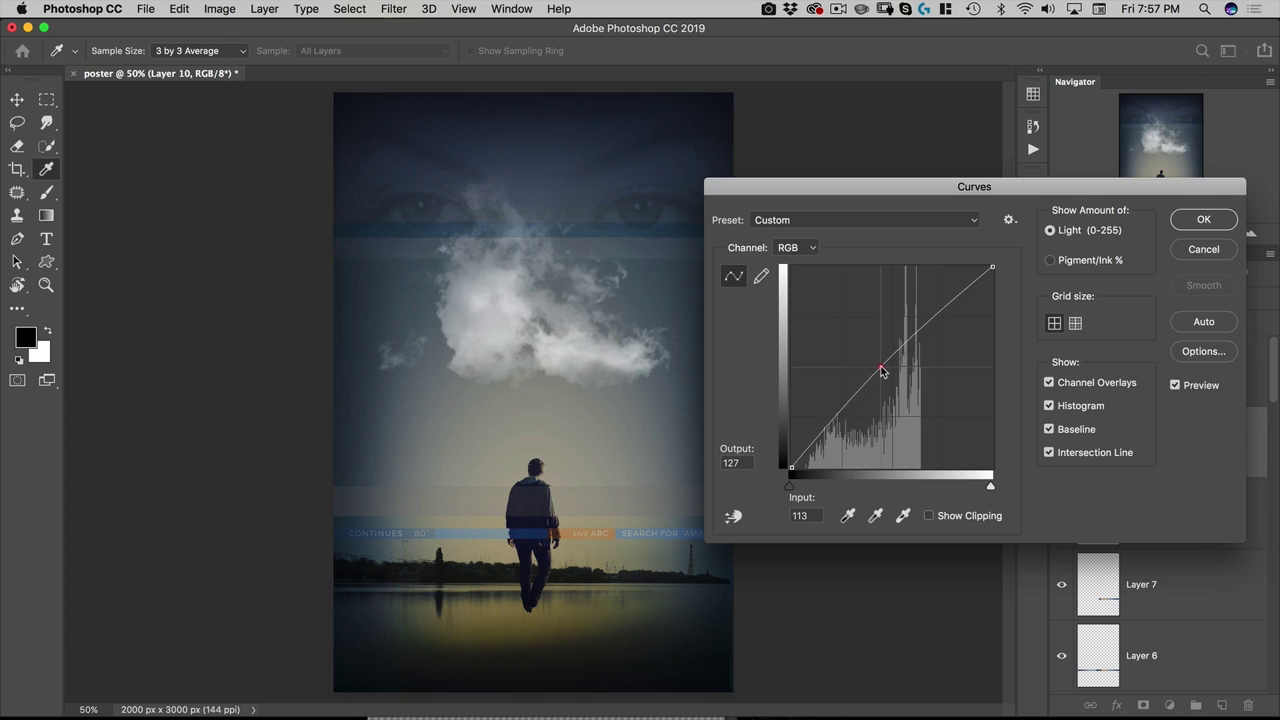
click(1204, 220)
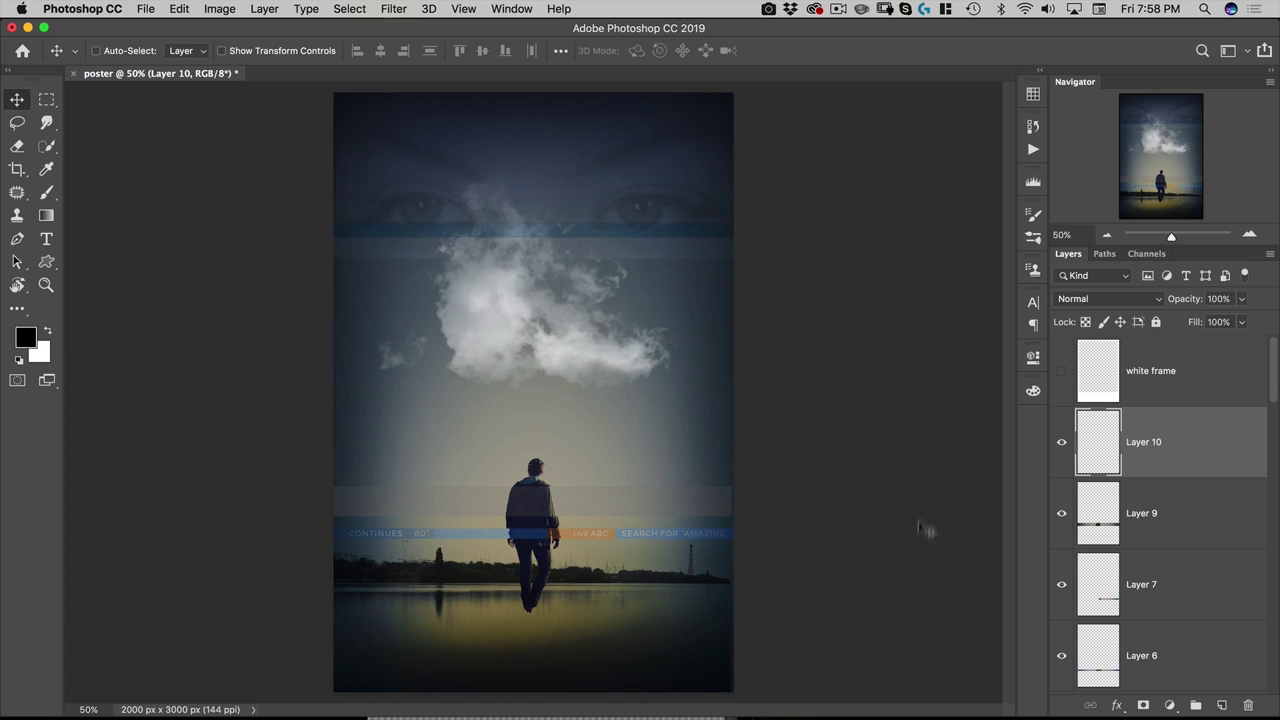
Show the white frame layer and the guides.
click(1062, 371)
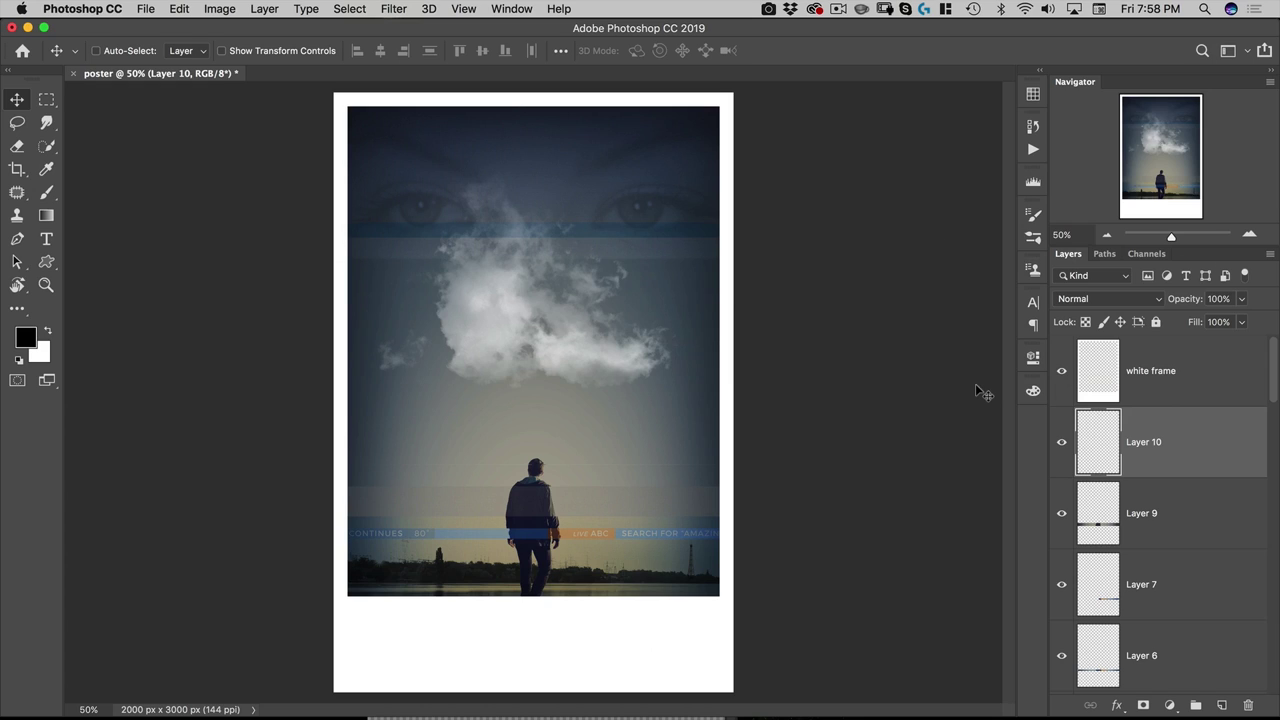
key(super+semicolon)
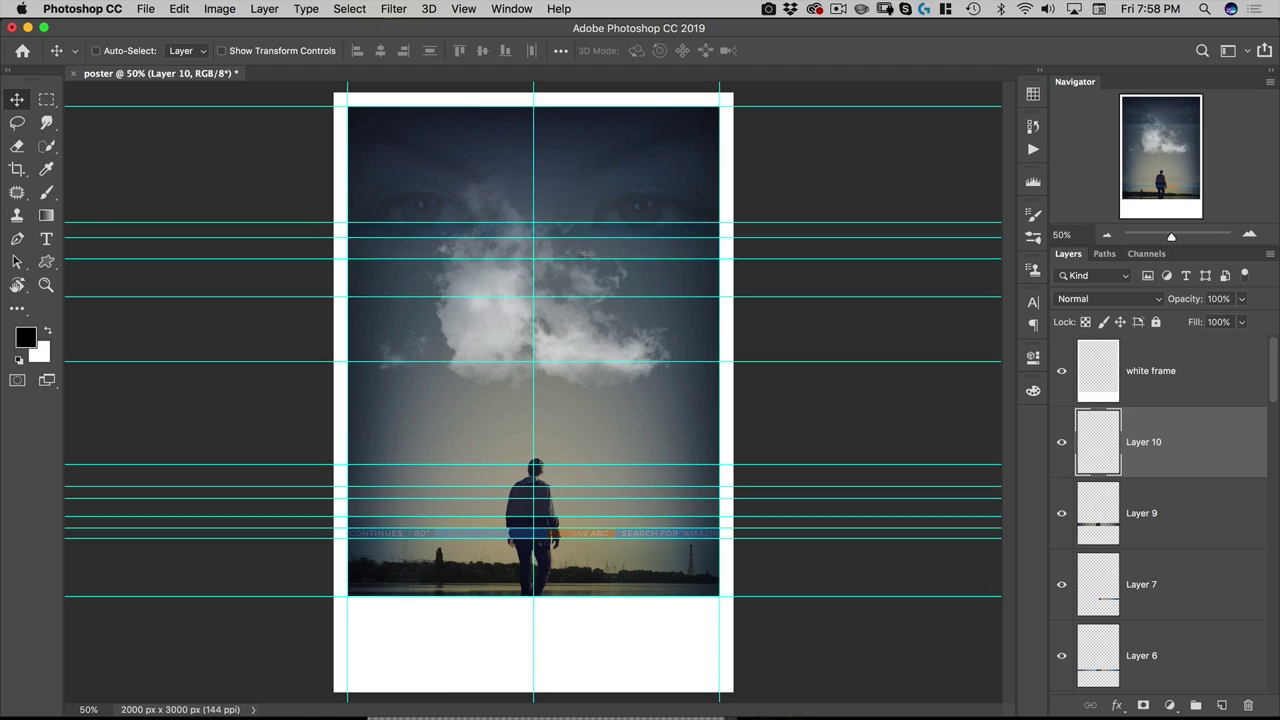
Set up the Type tool with Montserrat Semi Bold at 147 pt.
click(46, 238)
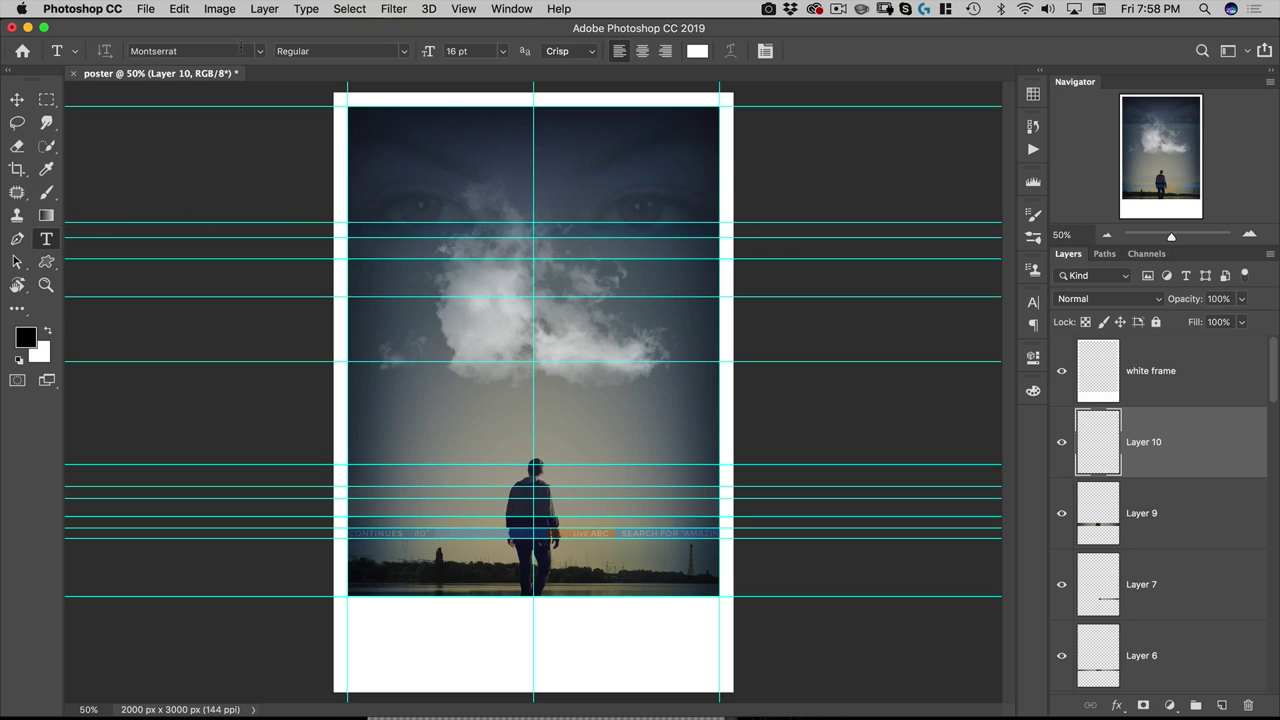
click(300, 50)
text(semi)
key(Tab)
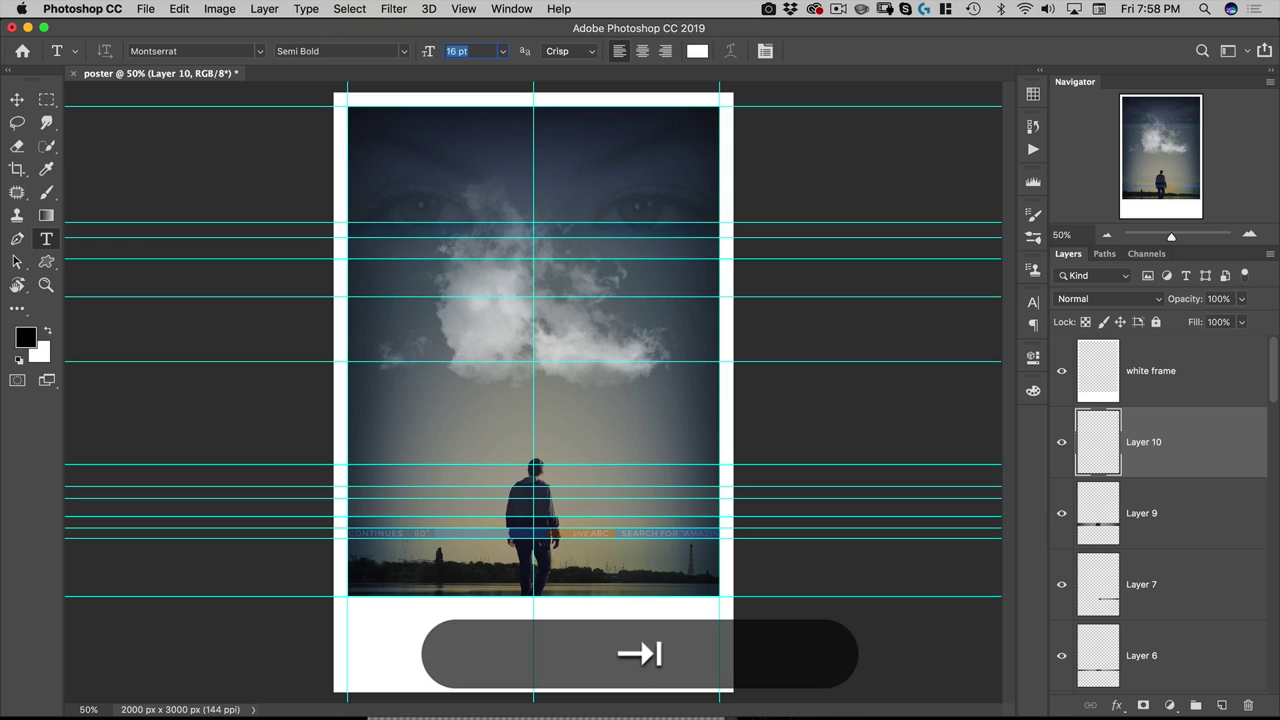
text(17)
key(Tab)
Set the text colour to 29353d and the character tracking to 240.
click(697, 51)
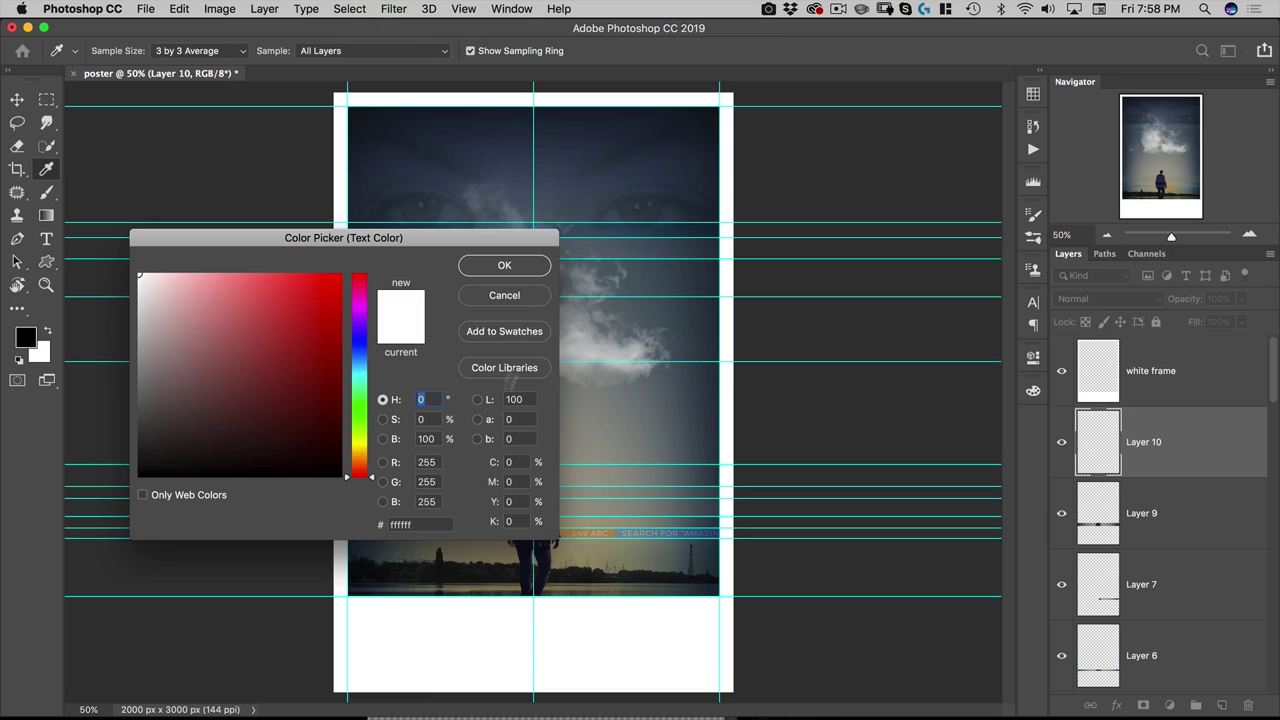
click(423, 523)
text(29353d)
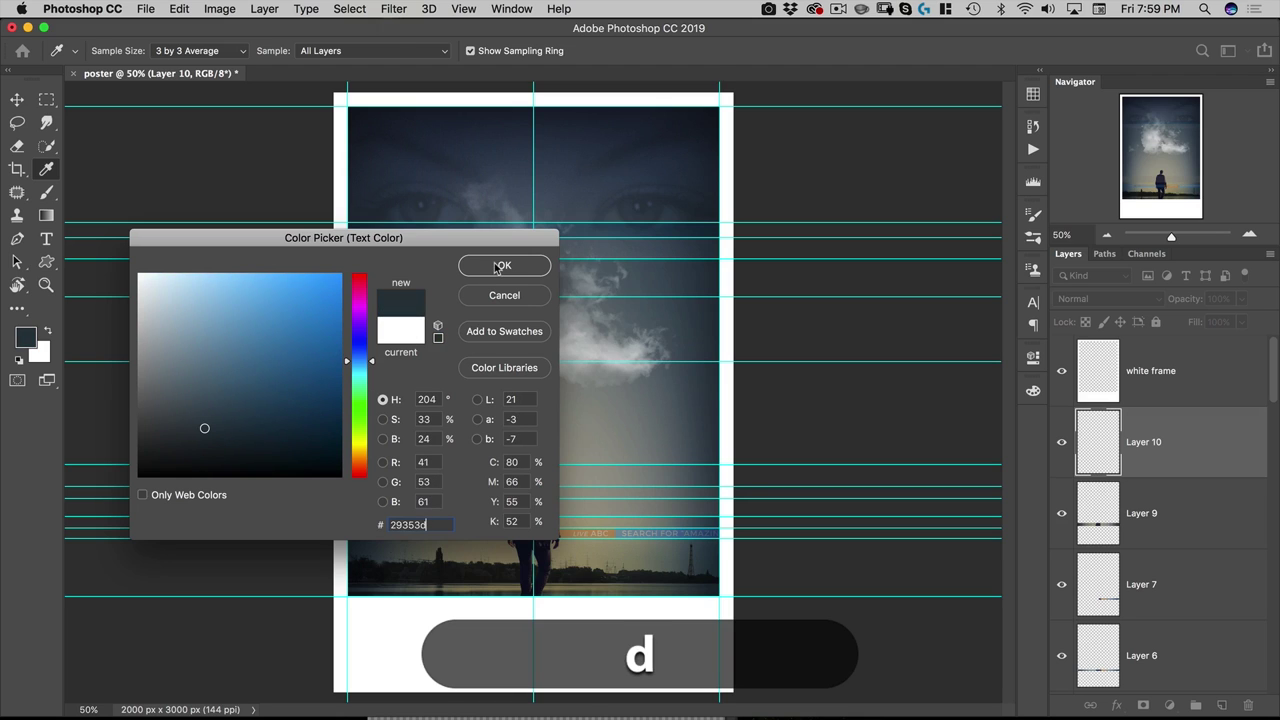
click(497, 266)
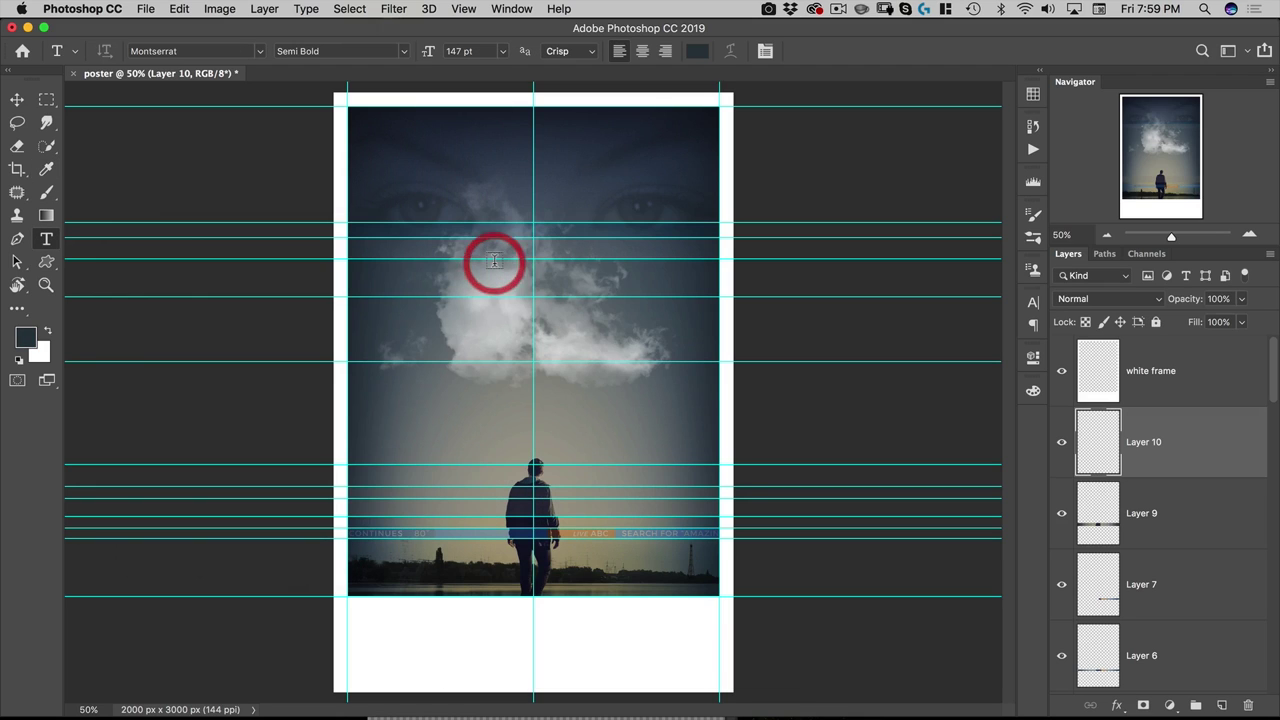
click(1034, 303)
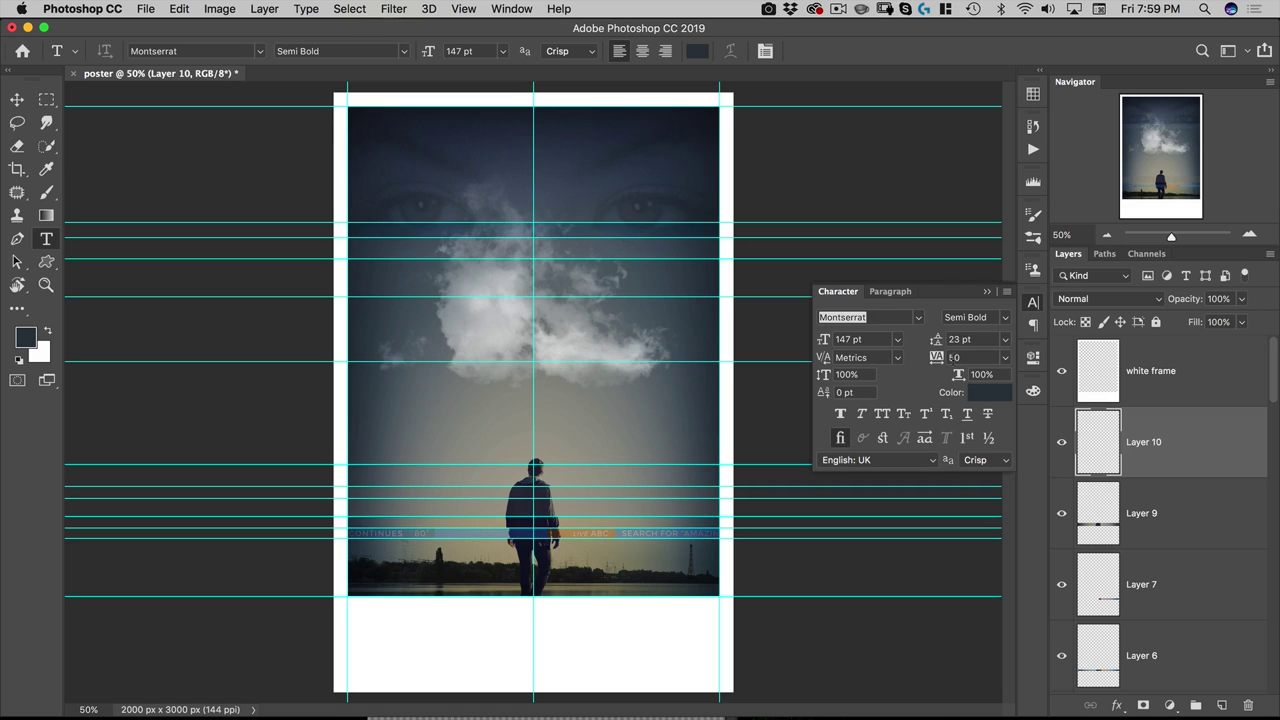
click(940, 357)
text(240)
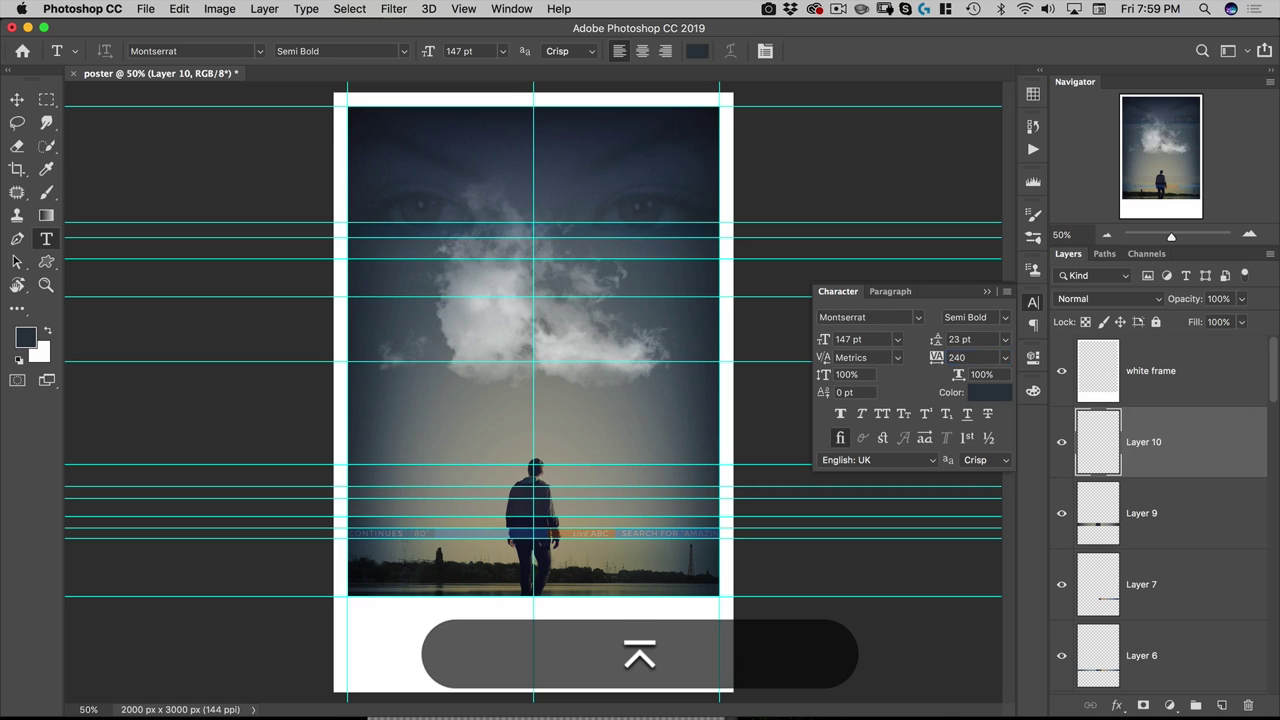
Add the title text GONE over the cloud at the vertical centre guide, with centred alignment.
click(533, 293)
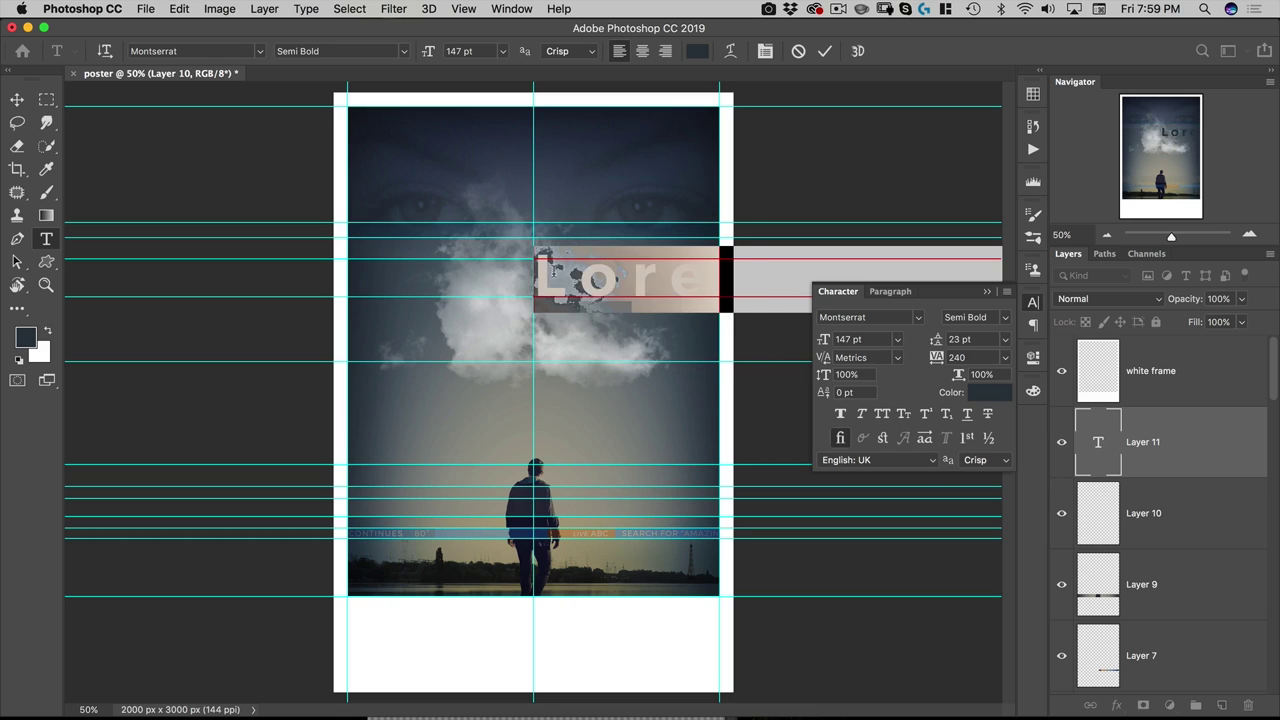
key(super+a)
text(GONE)
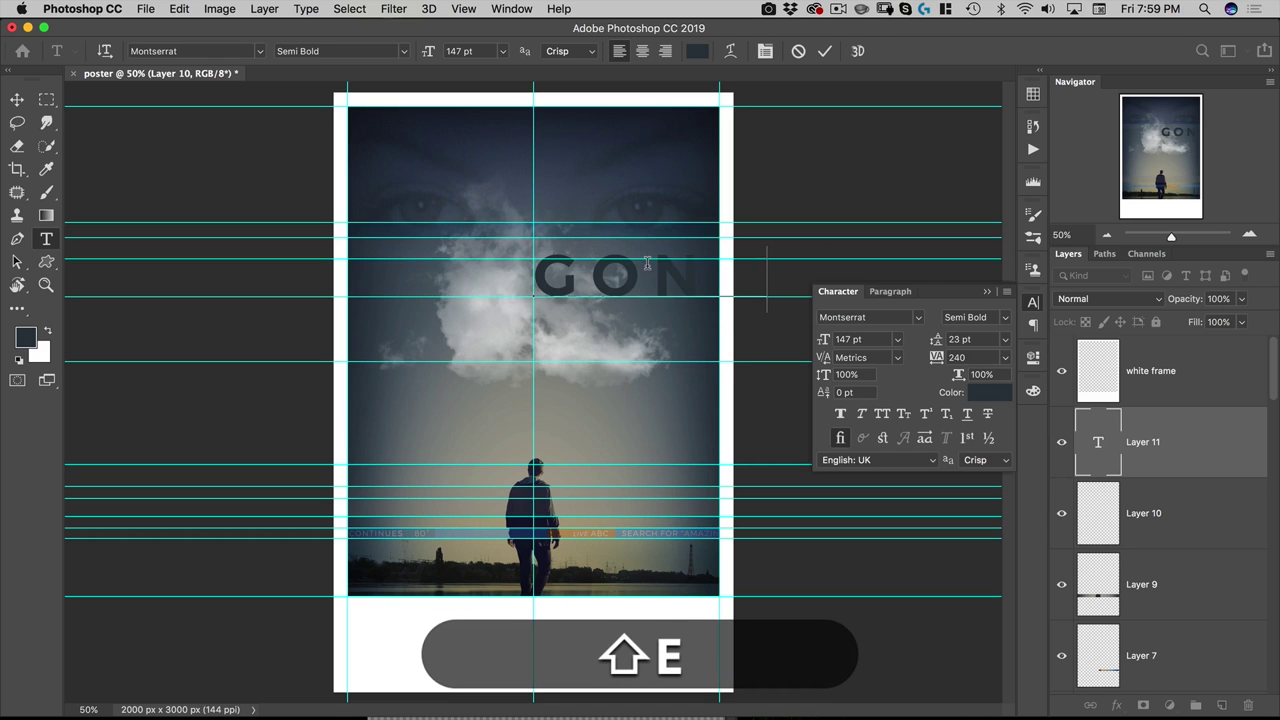
click(642, 51)
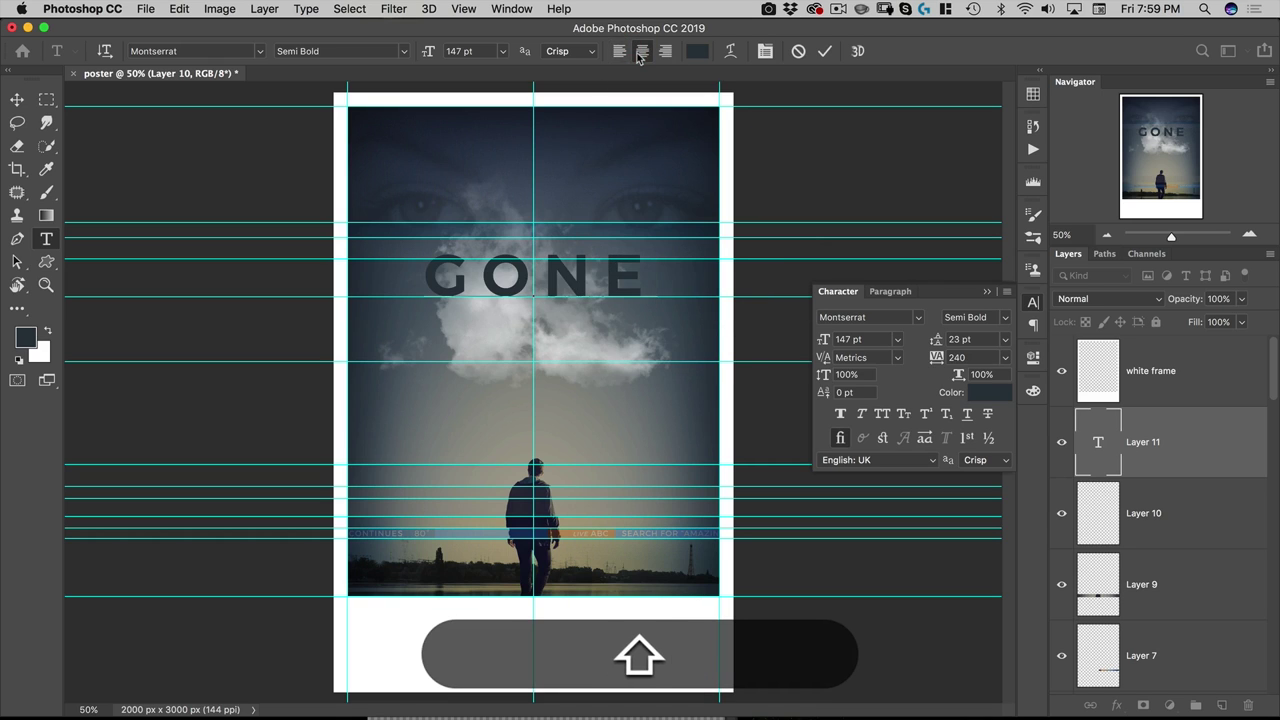
Duplicate the GONE title straight down below itself and change the copy's text to LADY.
click(17, 100)
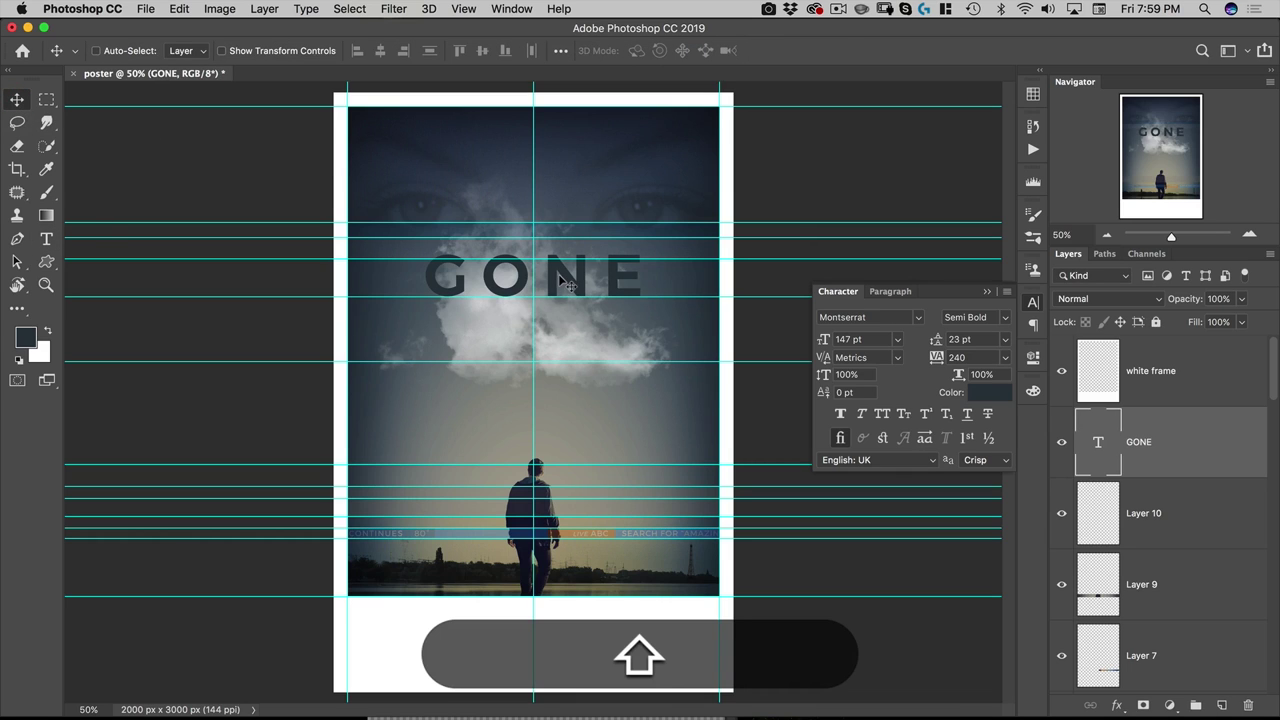
key(alt)
drag(566, 278, 565, 341)
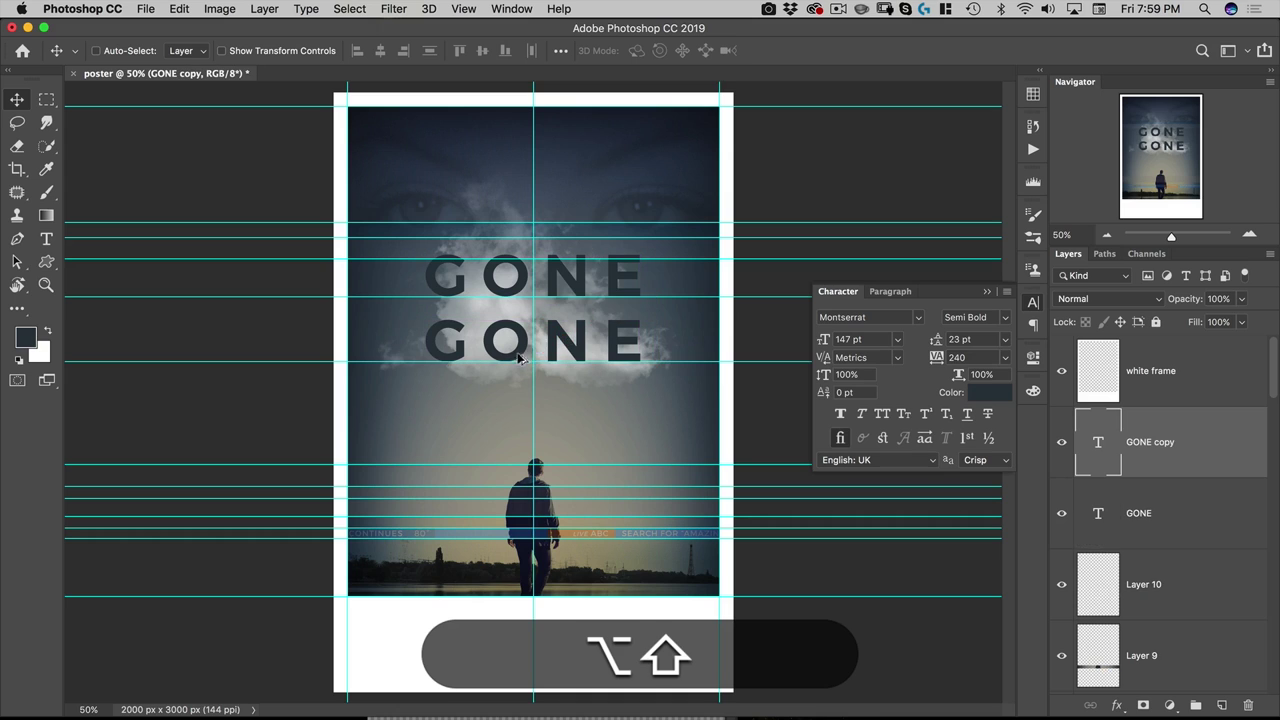
key(t)
key(shift+super+a)
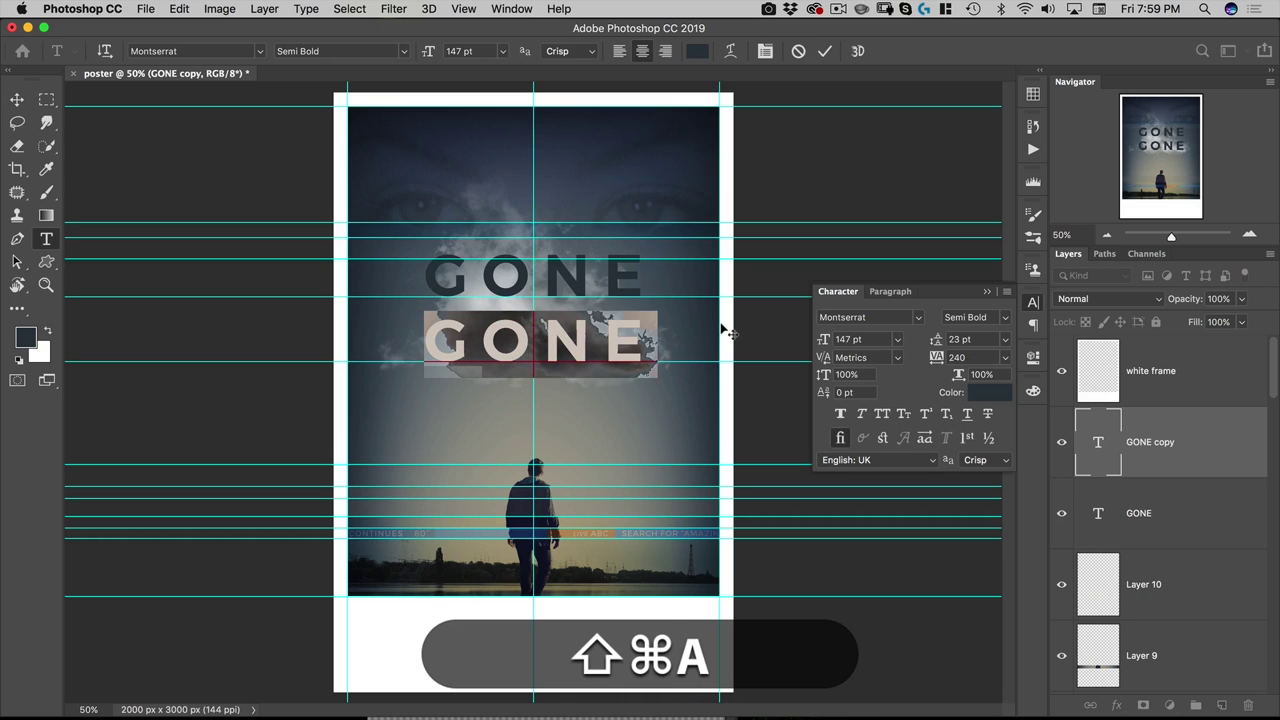
text(LADY)
Set the LADY text size to 106 pt and commit the edit.
key(shift+super+a)
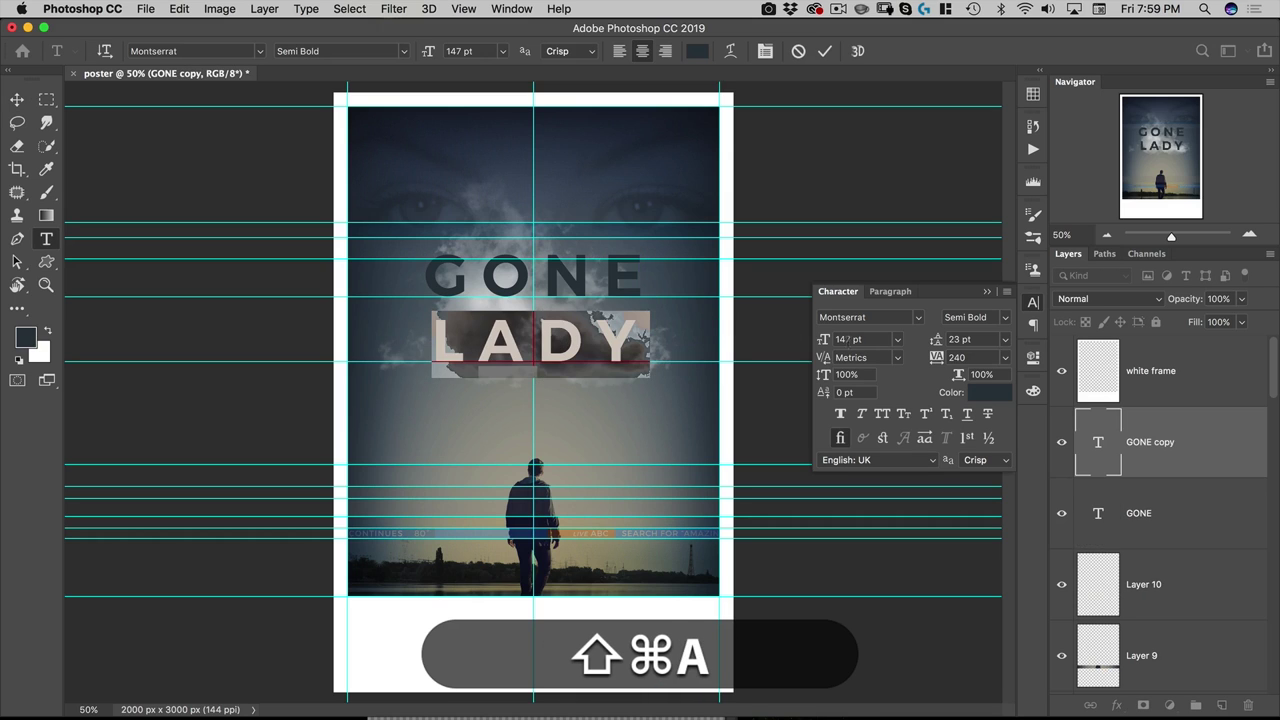
click(858, 339)
text(106)
key(shift+Return)
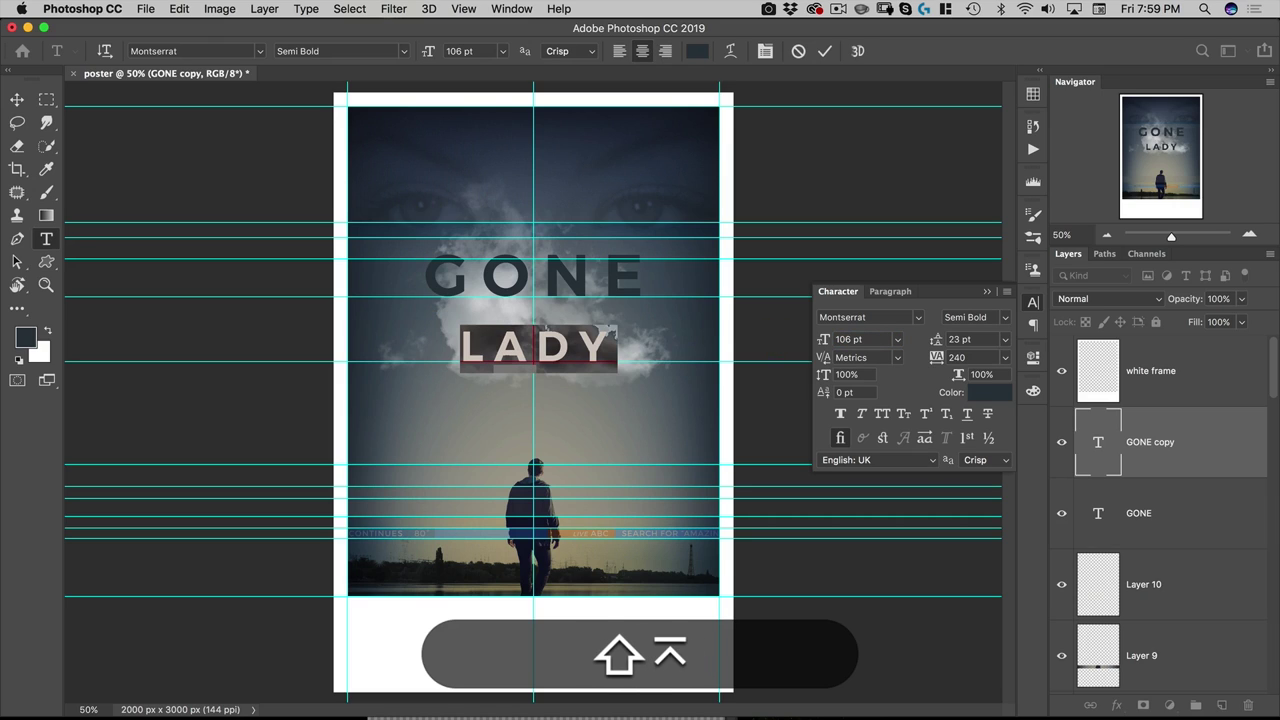
click(825, 53)
key(shift+v)
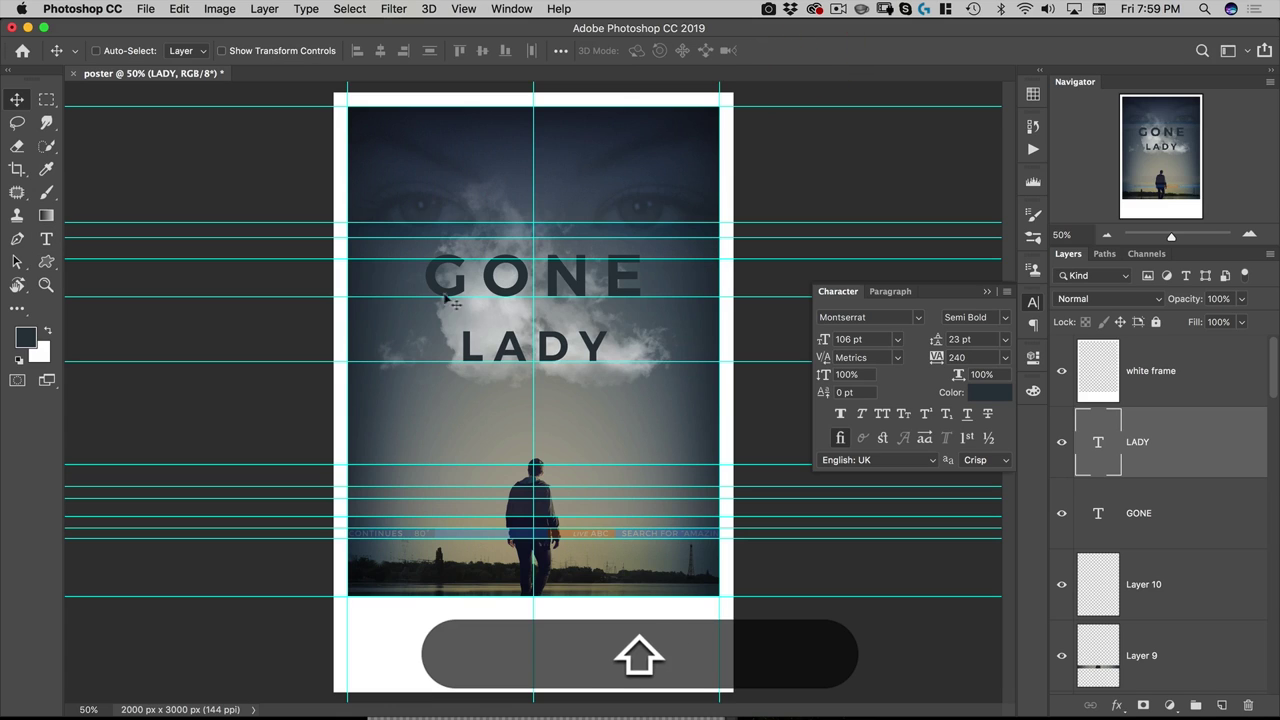
Set the opacity of both the GONE and LADY text layers to 90%.
click(1150, 515)
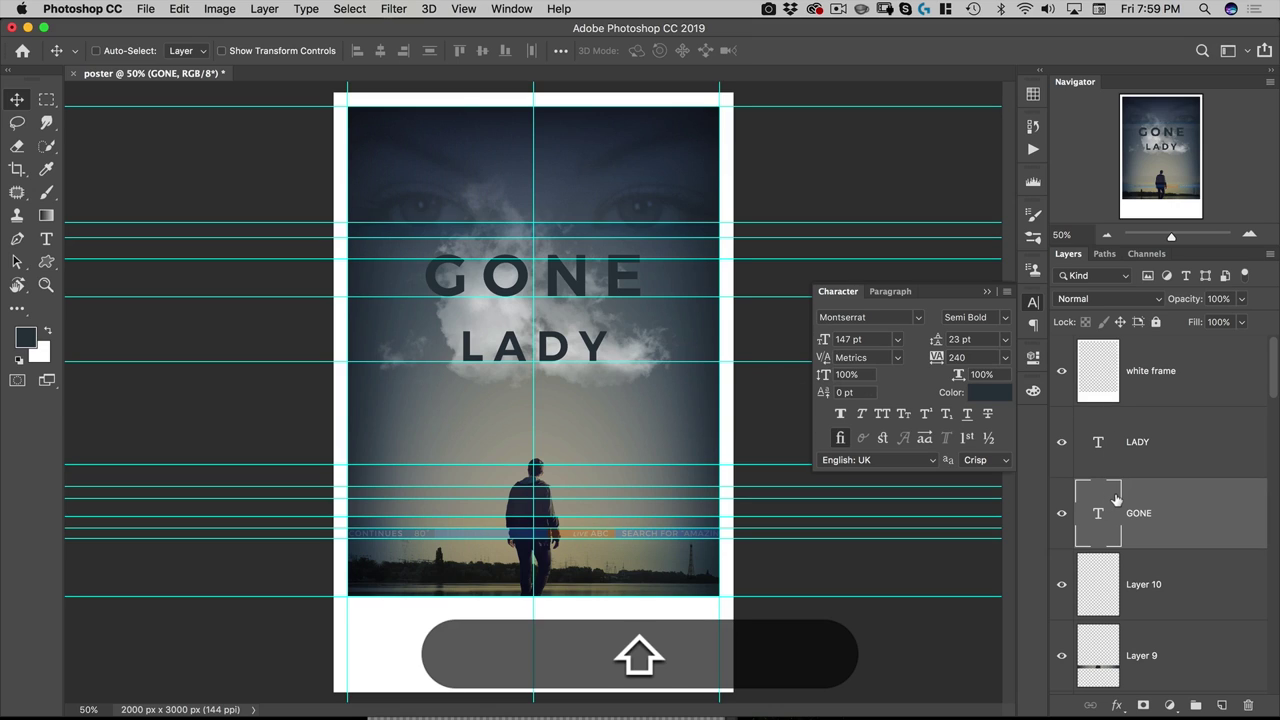
key(shift+9)
click(1132, 444)
key(shift+9)
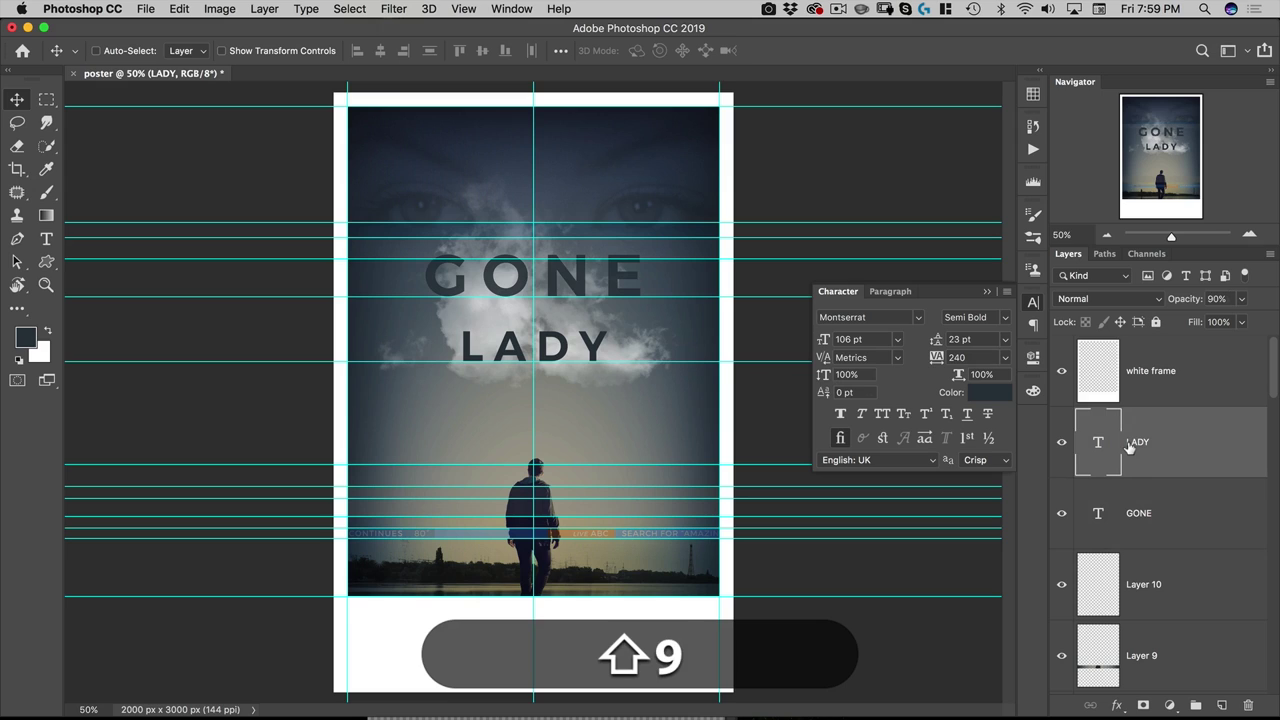
Add a layer mask to the GONE text layer, hide the guides and put away the character settings.
click(1131, 514)
click(1143, 705)
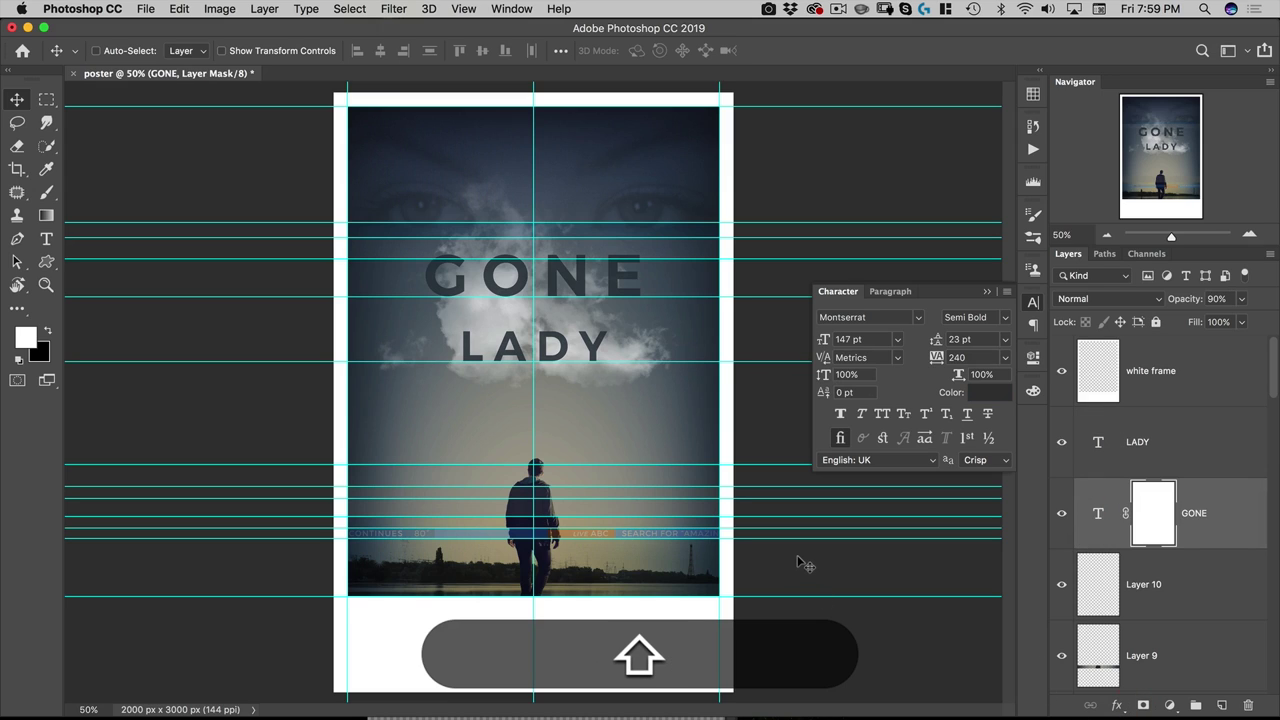
key(super+shift+semicolon)
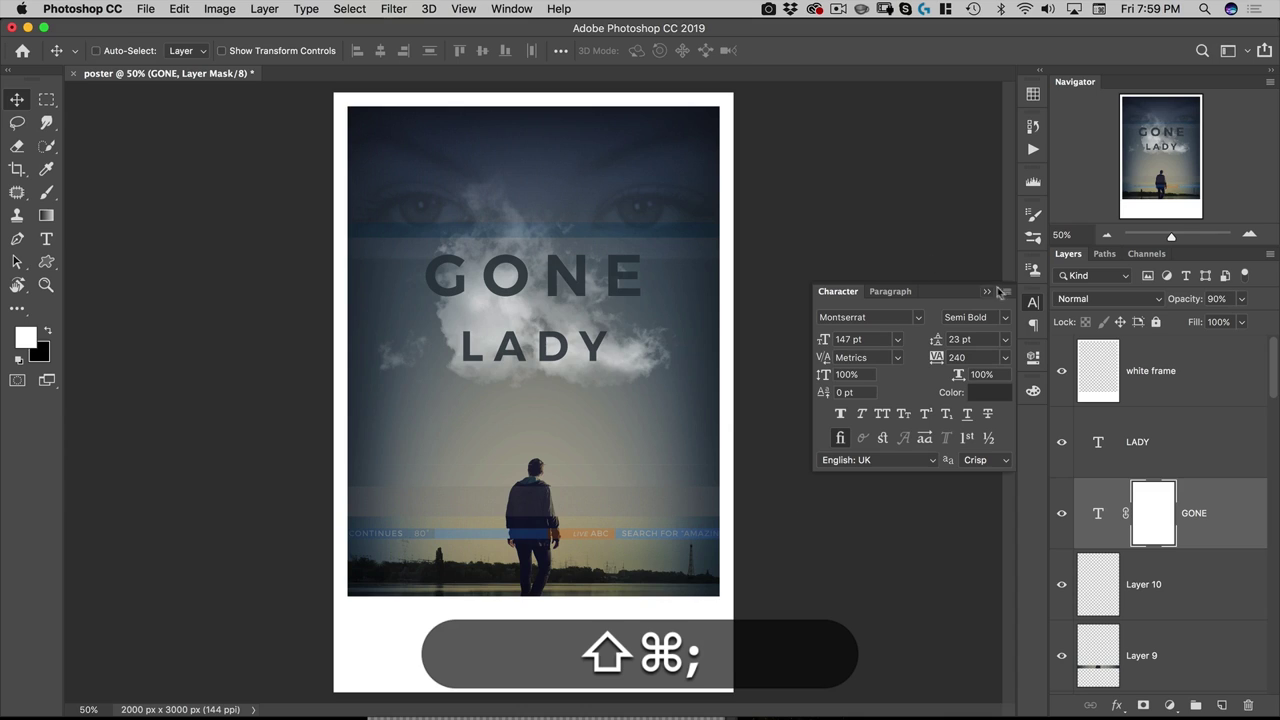
click(1032, 300)
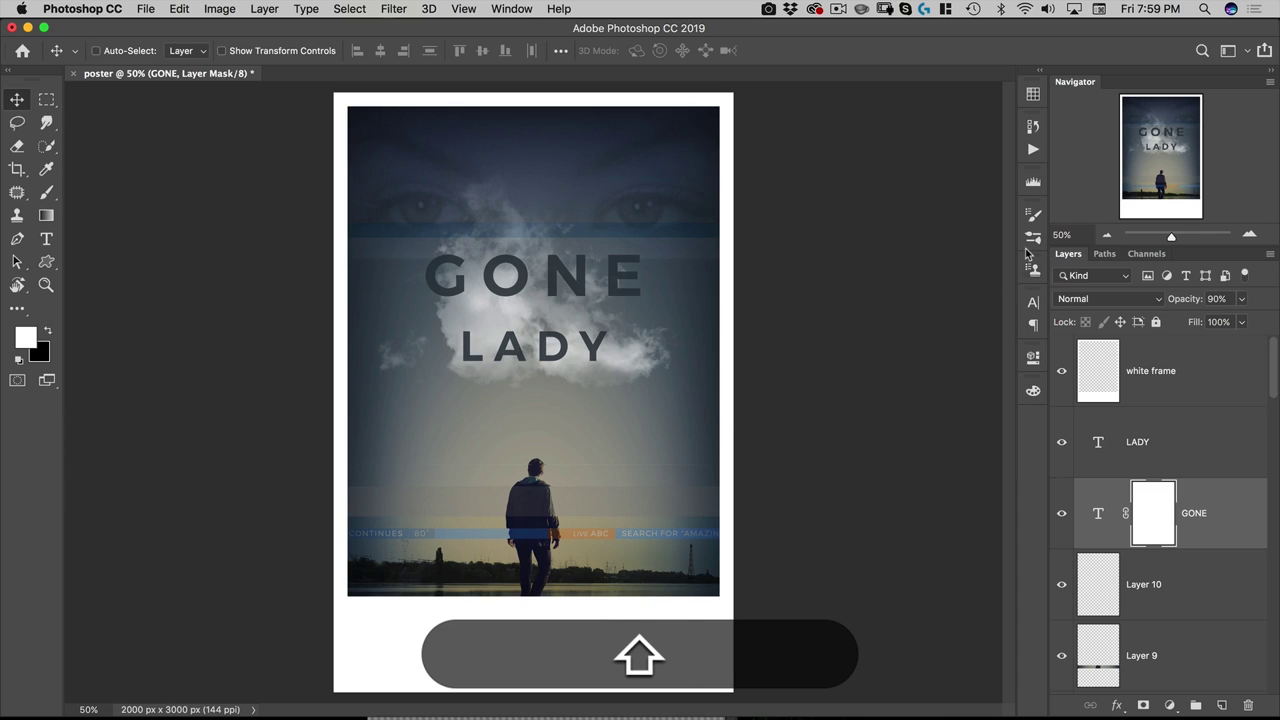
Prepare the cloud-like watercolor brush for masking with black paint, a 102 px diameter and 100% opacity.
key(shift+b)
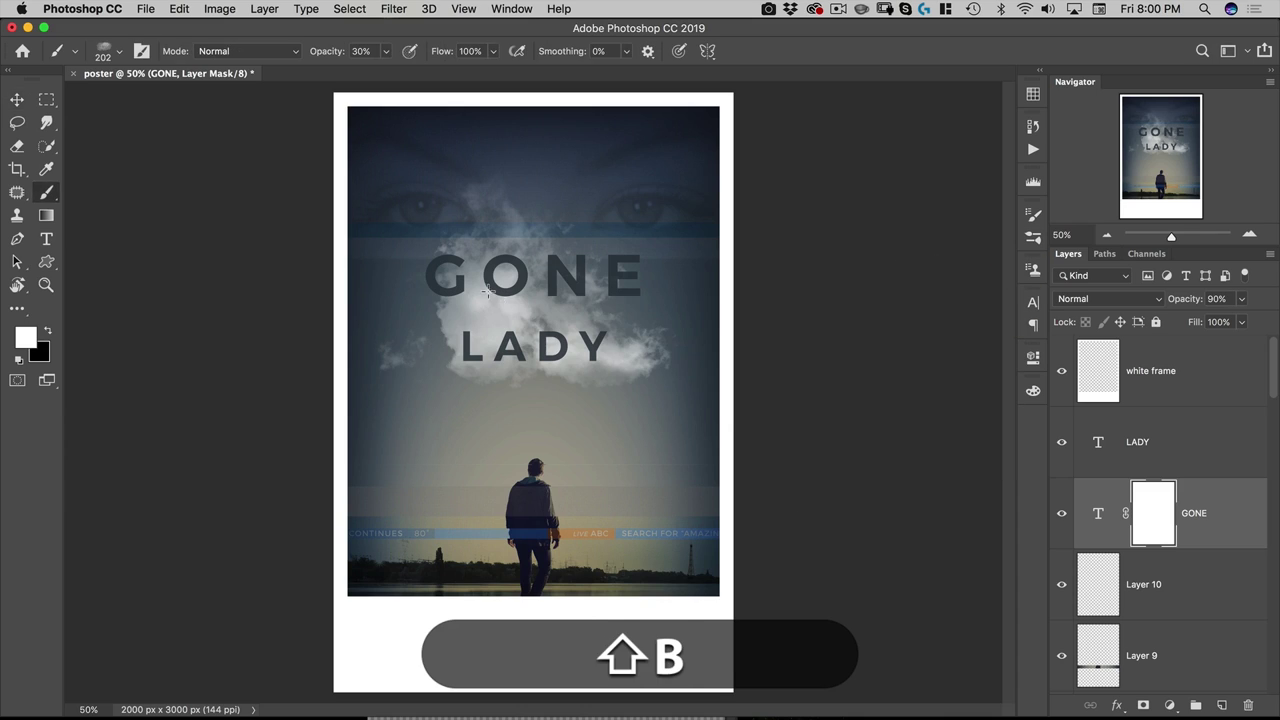
right_click(487, 291)
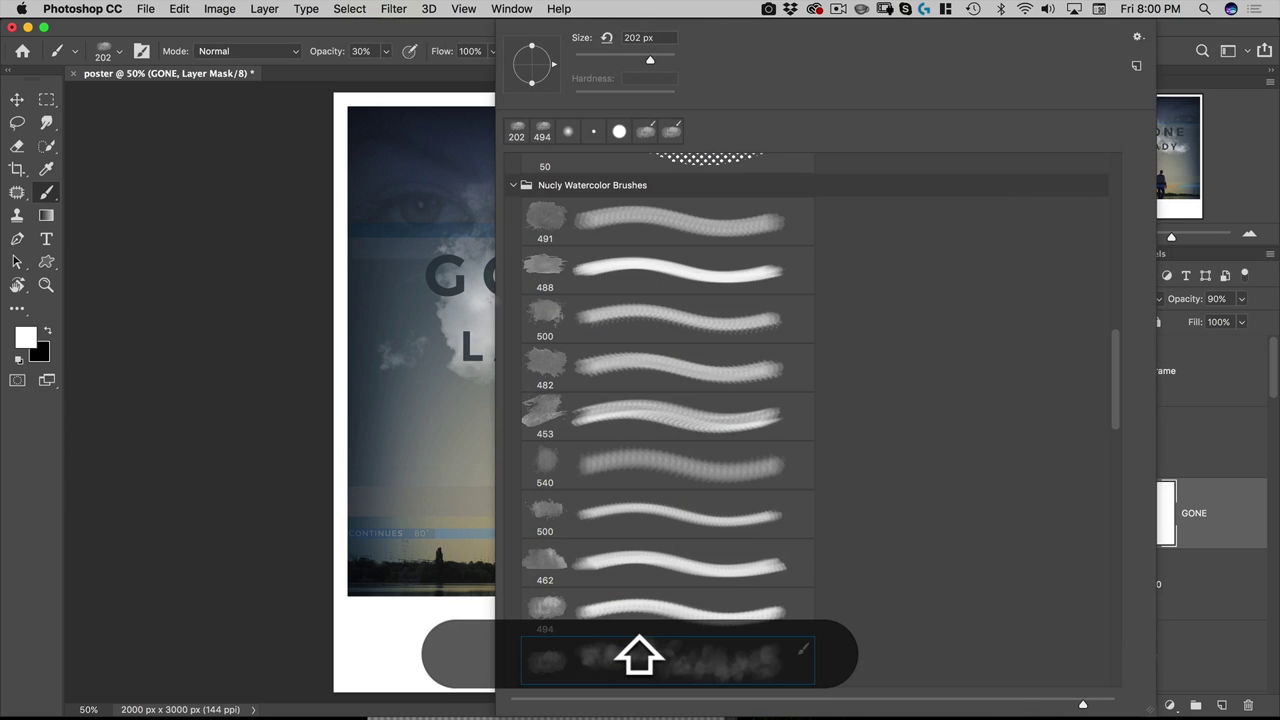
scroll(697, 662, down, 20)
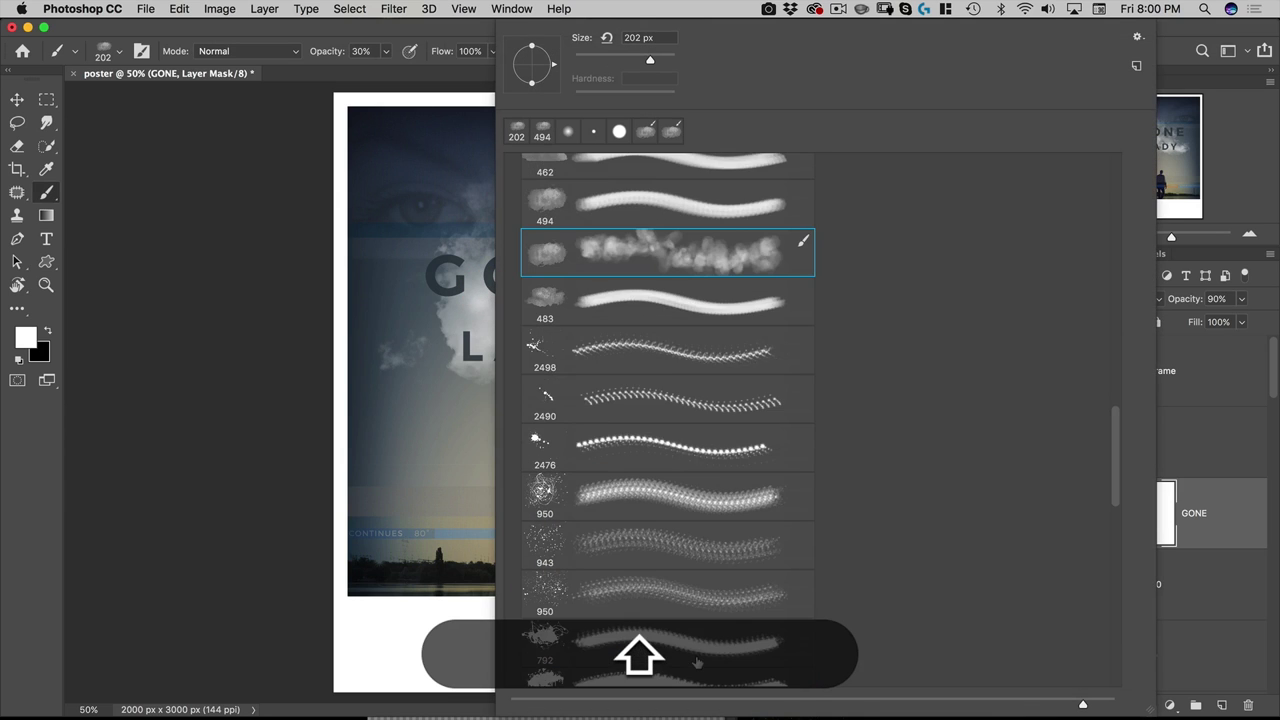
key(4)
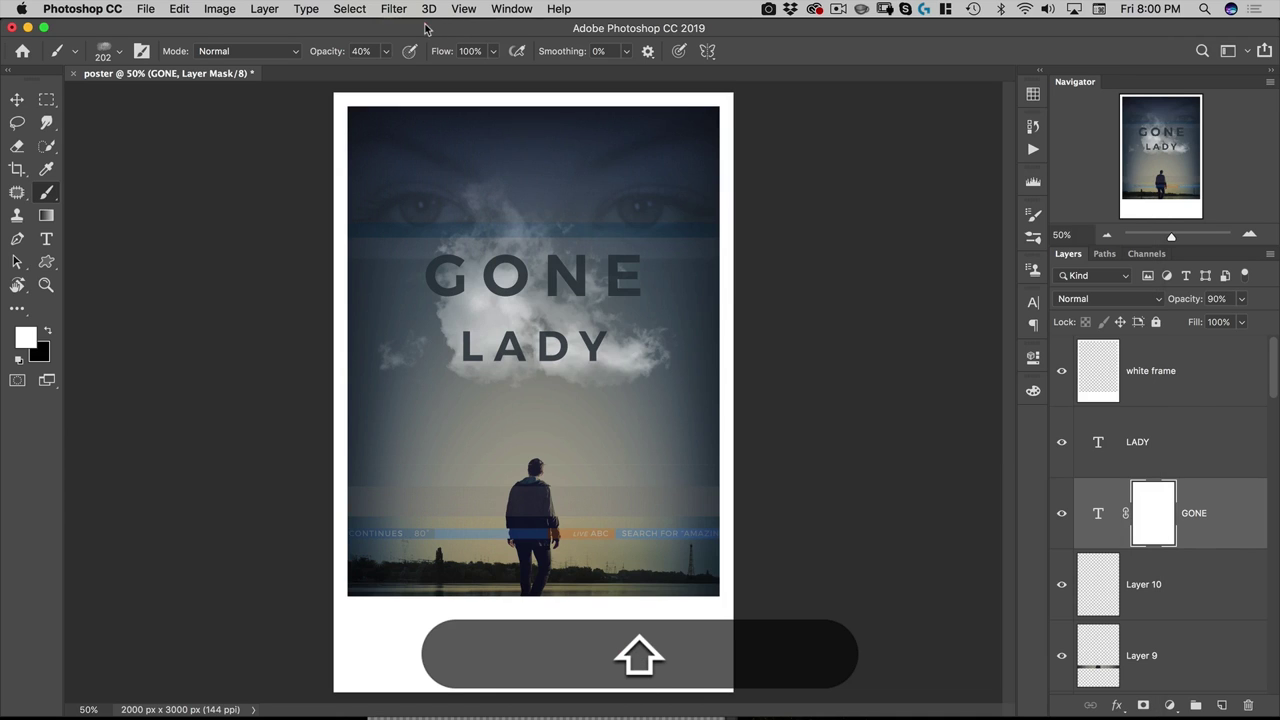
click(431, 30)
click(47, 330)
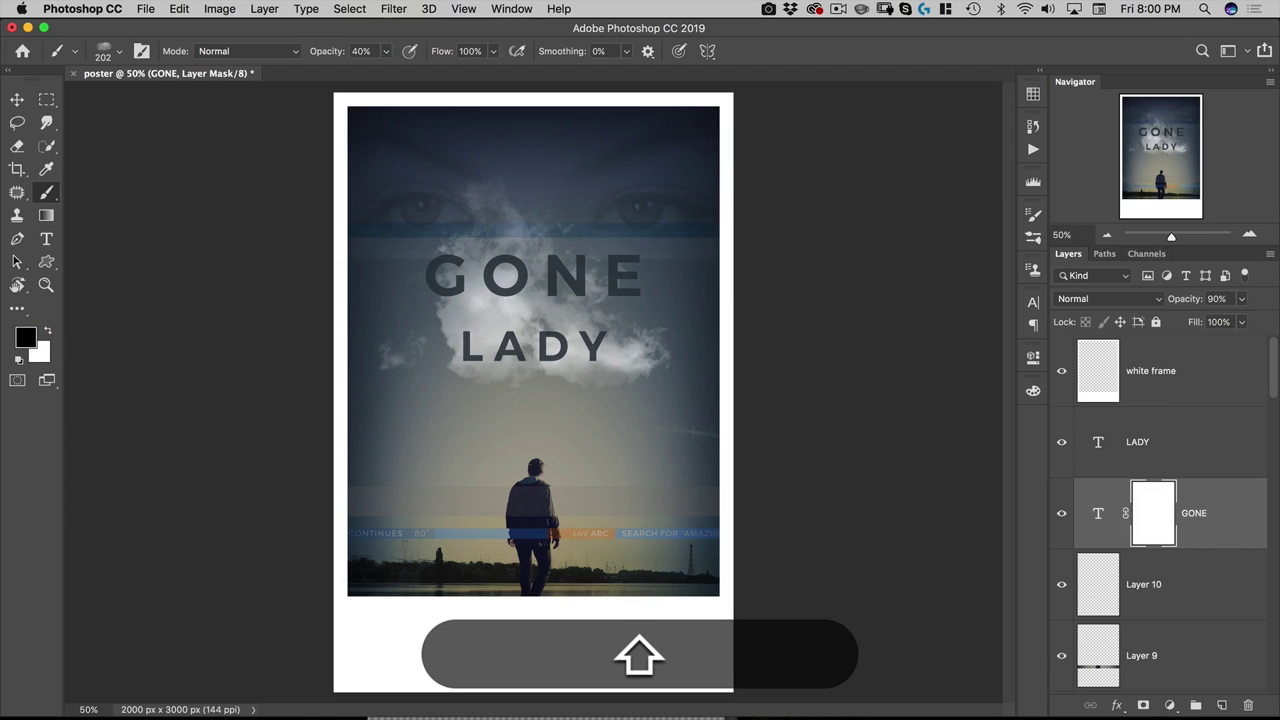
drag(496, 383, 474, 386)
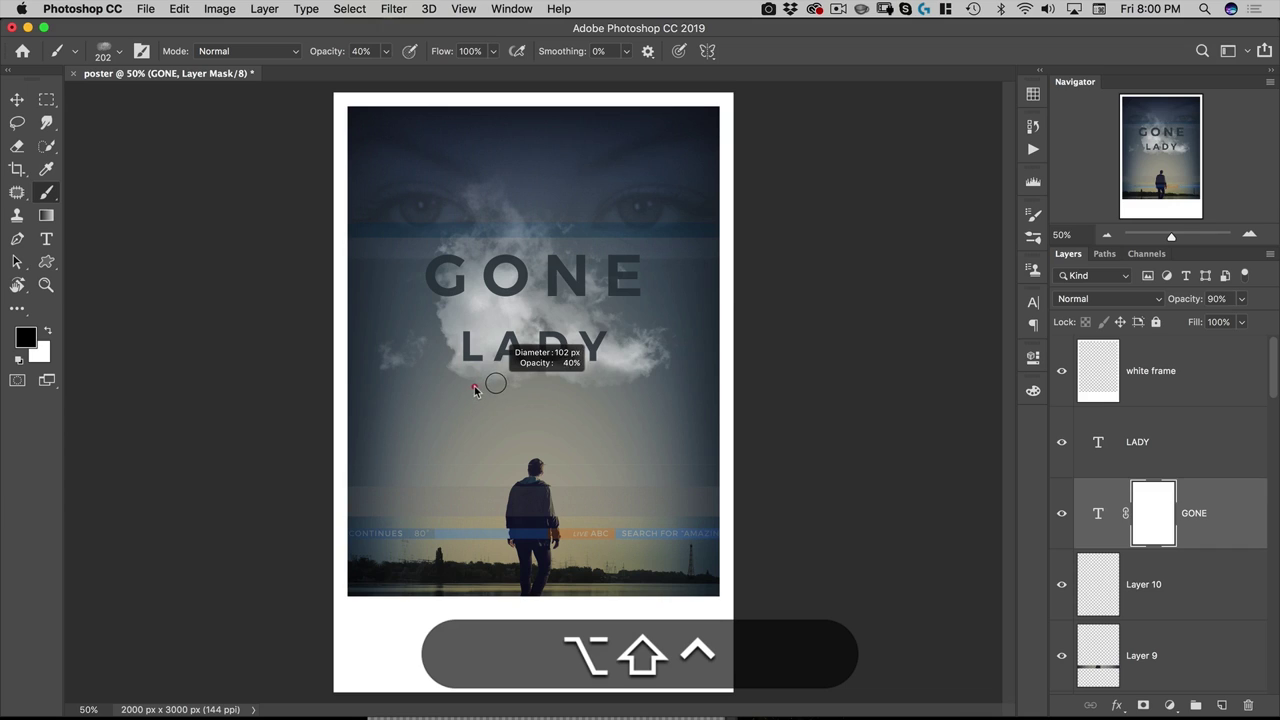
drag(322, 52, 410, 54)
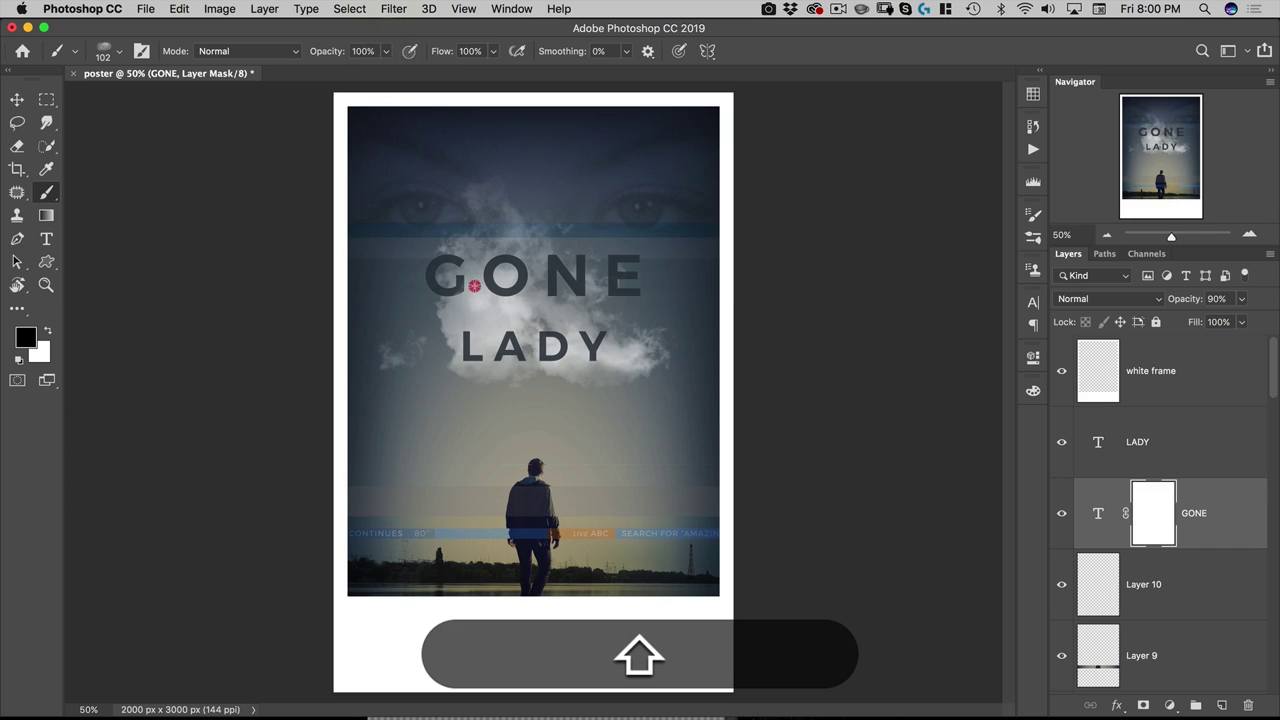
Paint black on the GONE mask, lowering brush opacity to 80%, to fade parts of the letters into the cloud.
shift+click(465, 312)
drag(335, 55, 317, 57)
click(463, 285)
click(507, 297)
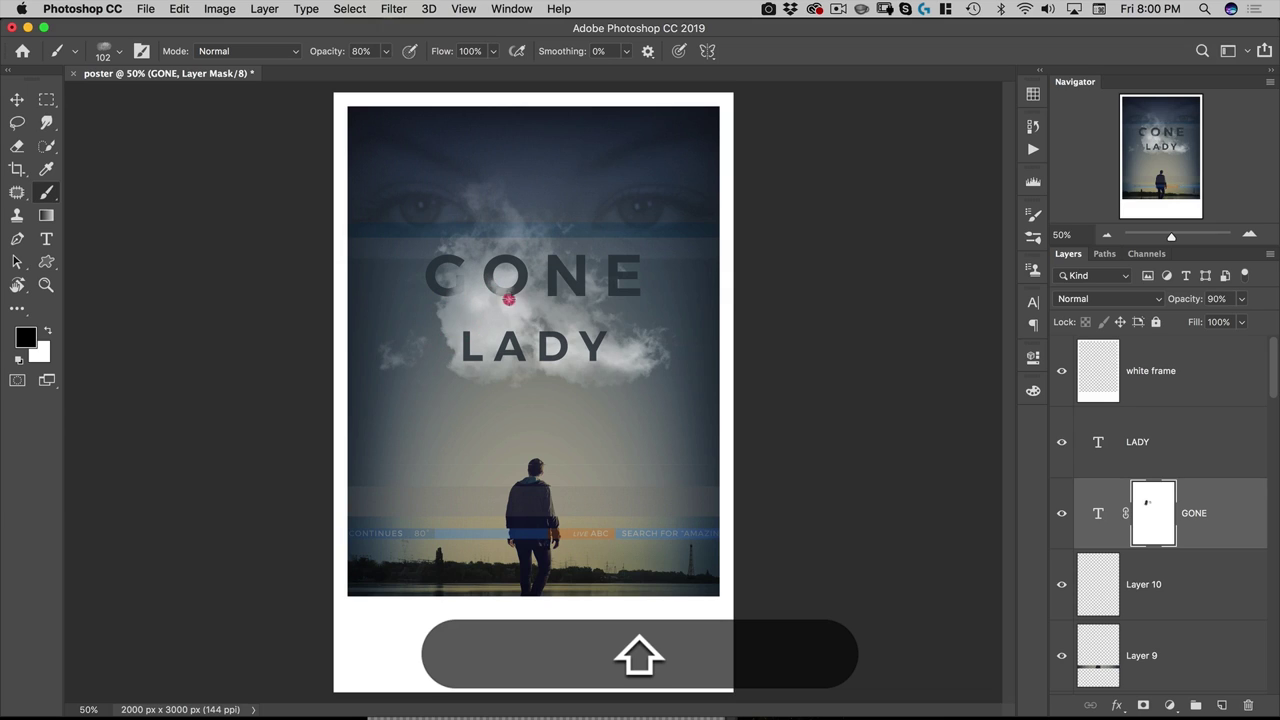
click(490, 280)
click(568, 294)
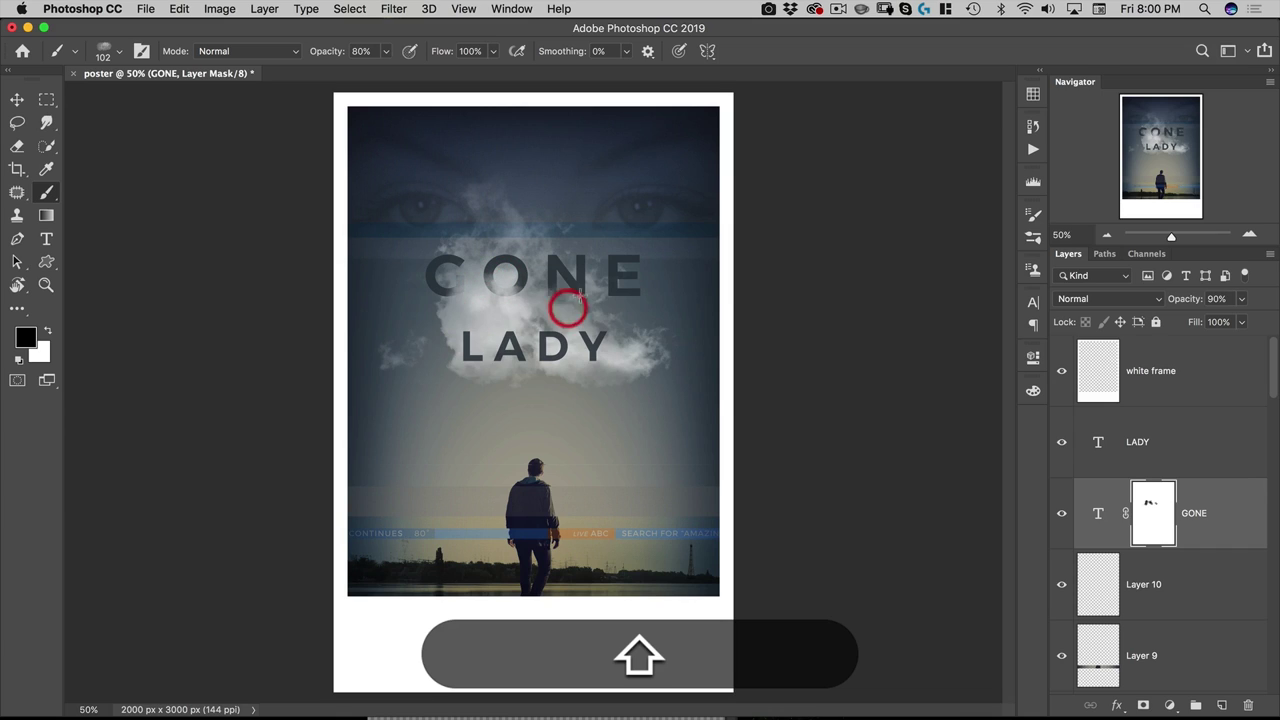
click(594, 277)
click(568, 305)
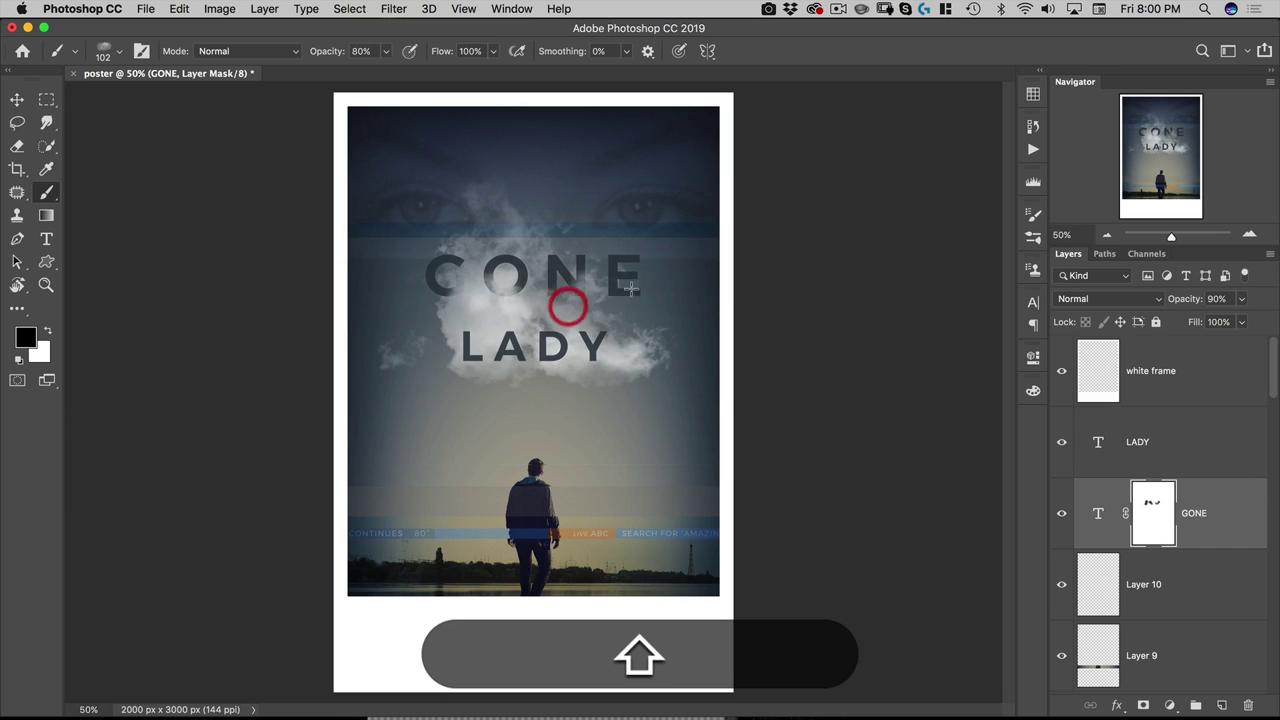
click(622, 280)
click(602, 288)
click(625, 275)
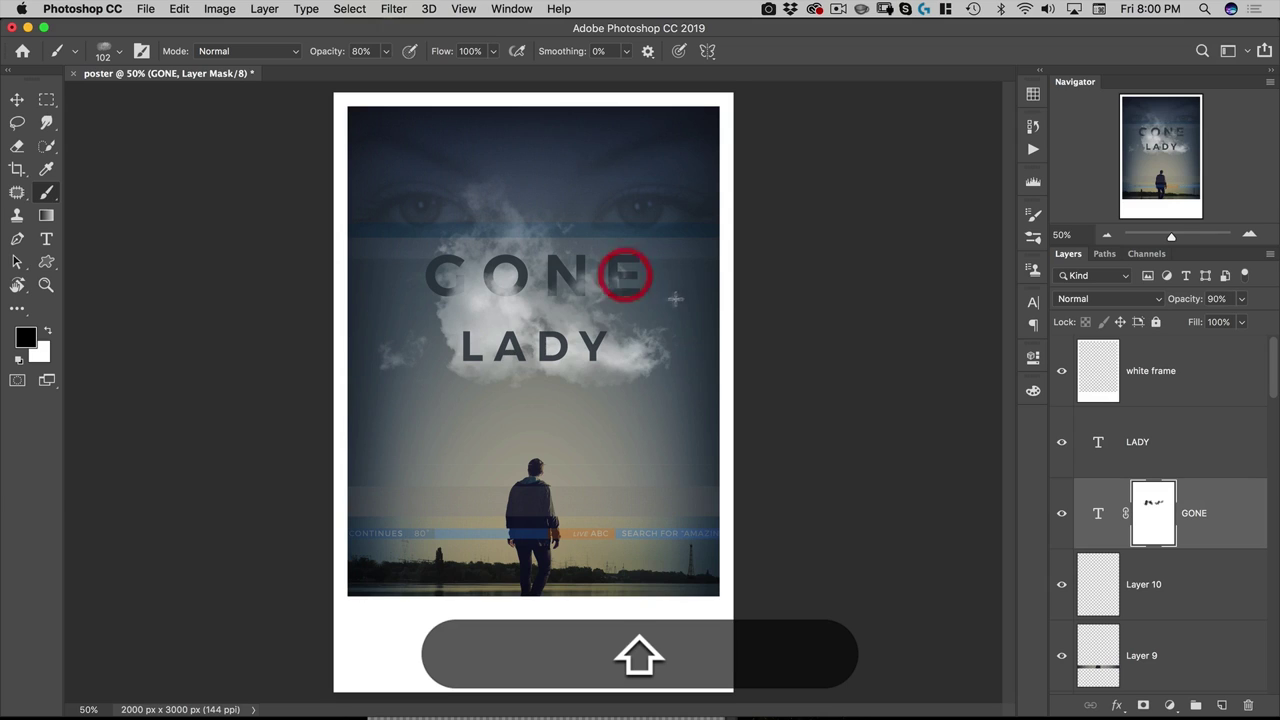
click(623, 278)
click(503, 287)
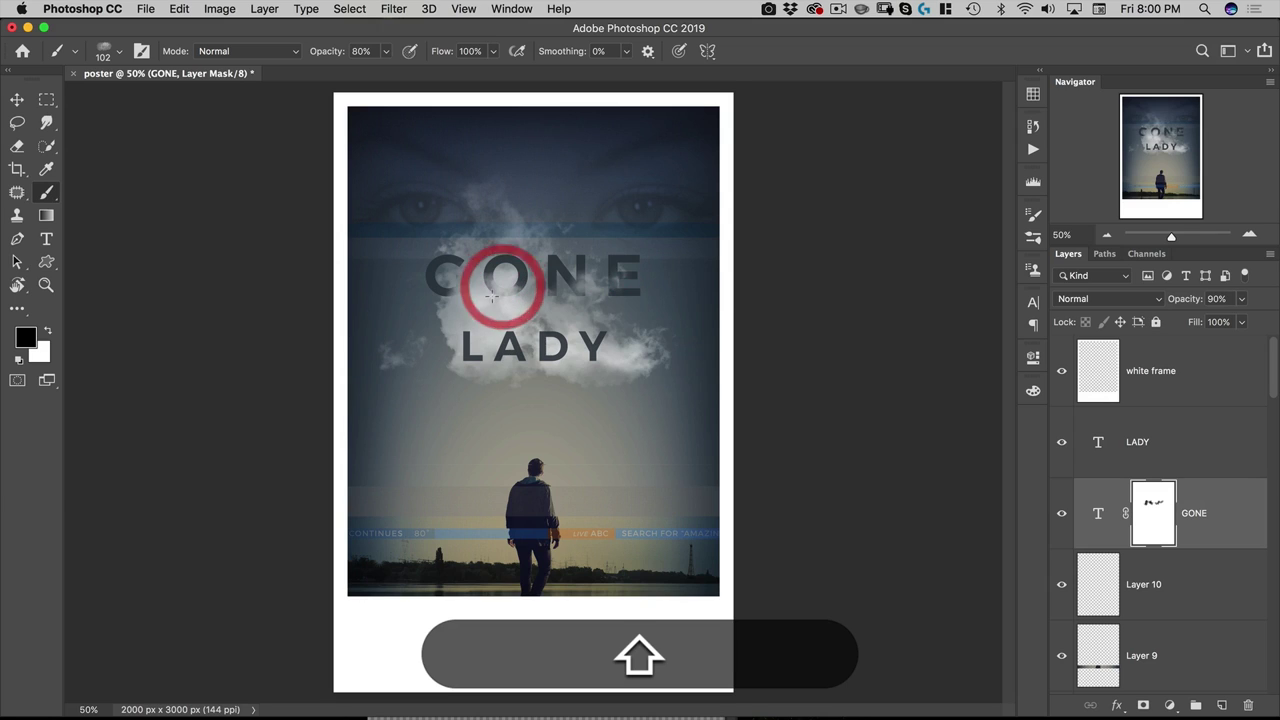
click(425, 300)
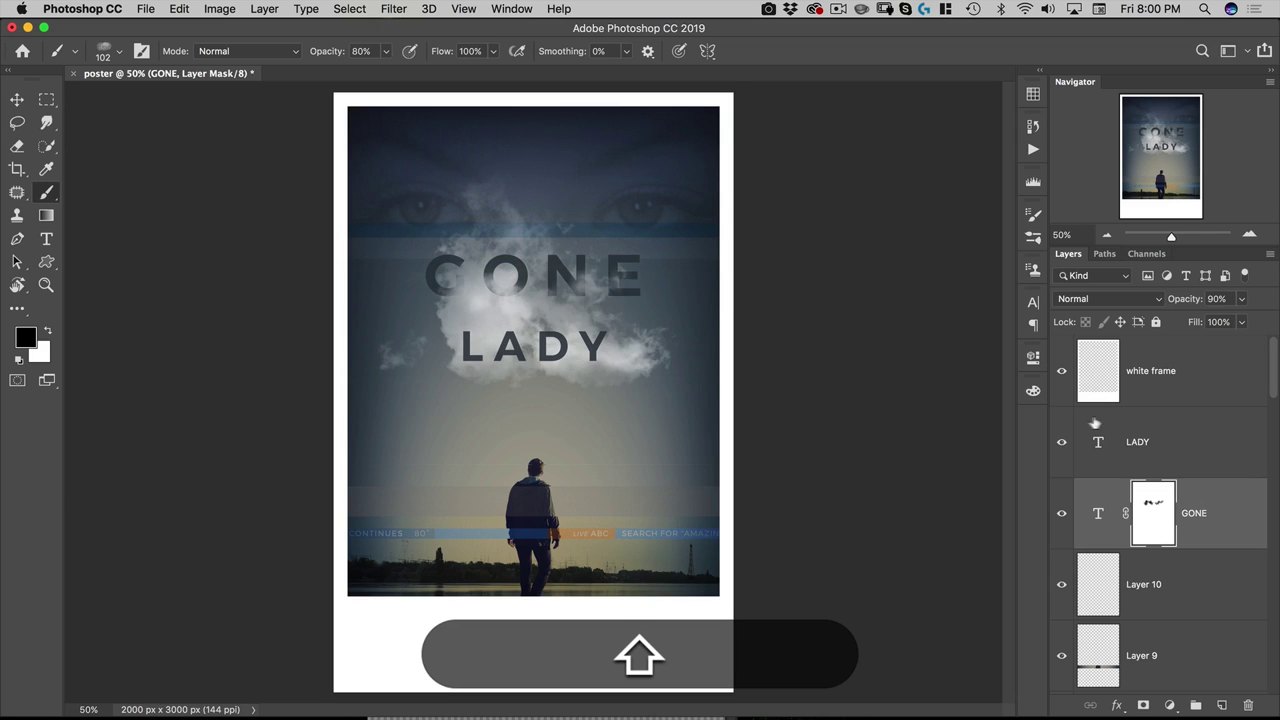
Add a layer mask to the LADY text layer and paint black on it to fade parts of the letters into the cloud.
click(1122, 441)
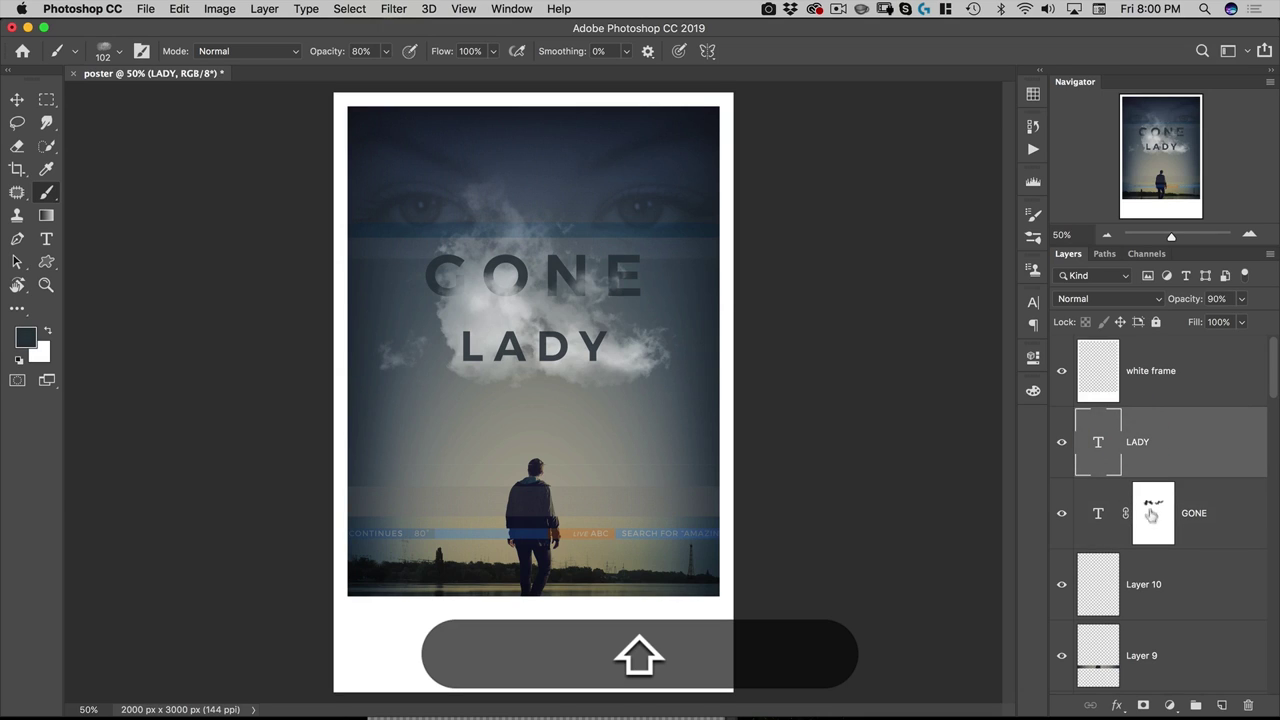
click(1143, 705)
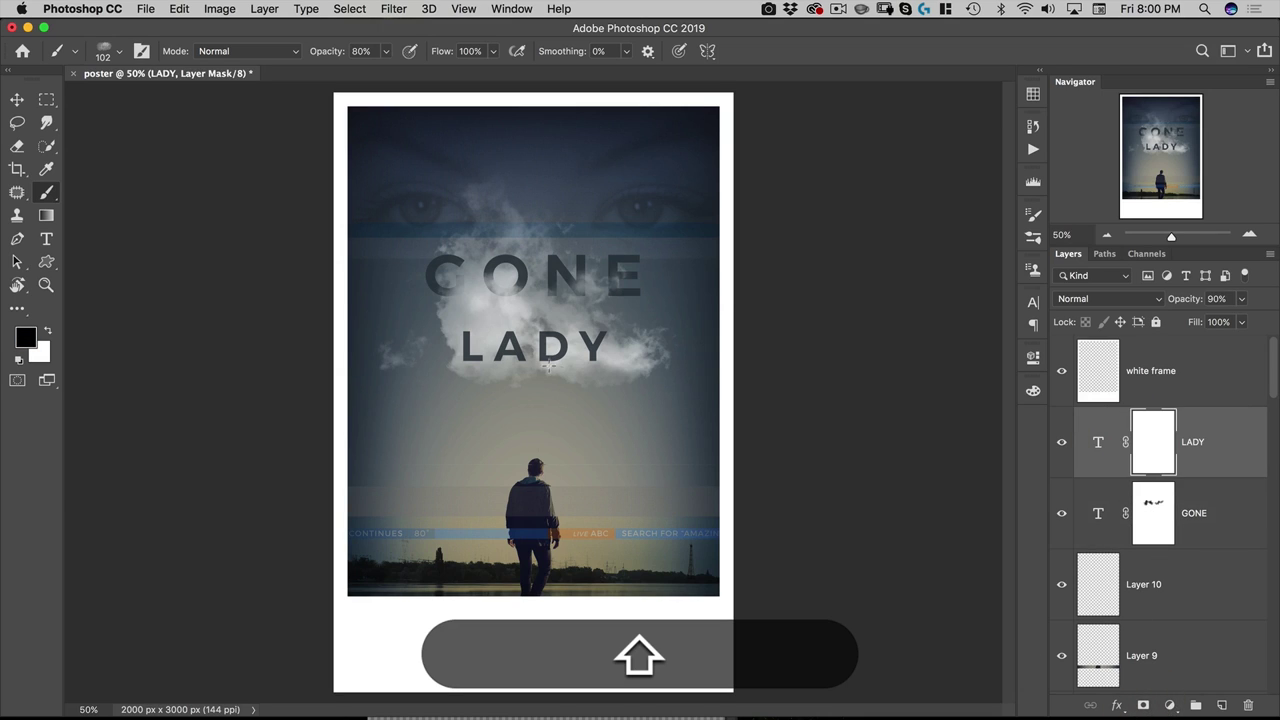
mouse_move(555, 347)
mouse_down()
mouse_move(531, 346)
mouse_move(586, 349)
mouse_up()
click(577, 352)
click(509, 348)
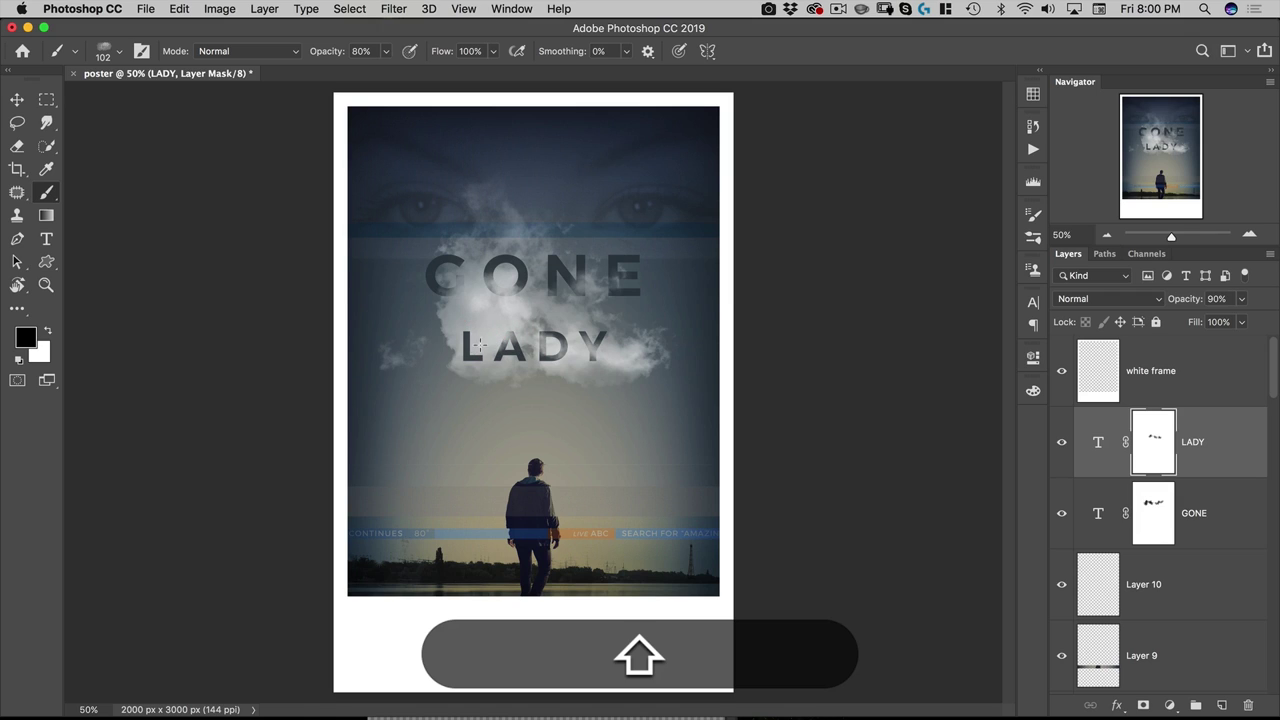
click(449, 357)
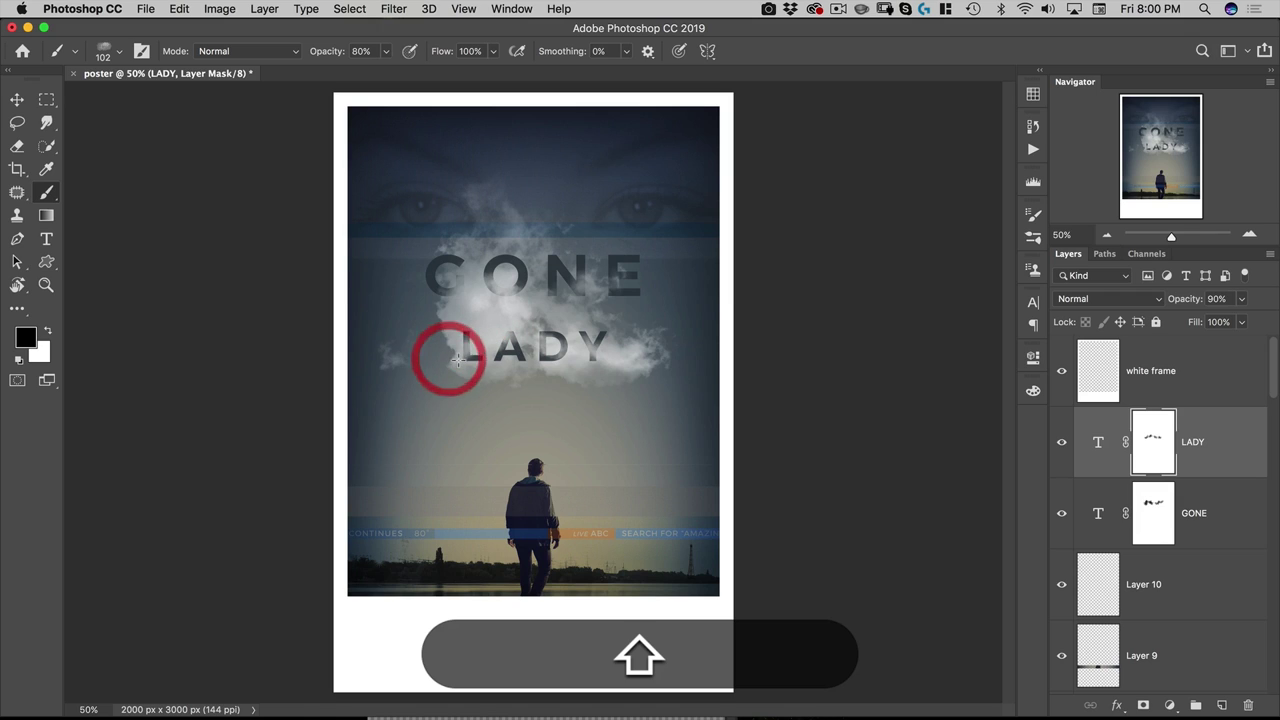
click(515, 362)
click(569, 360)
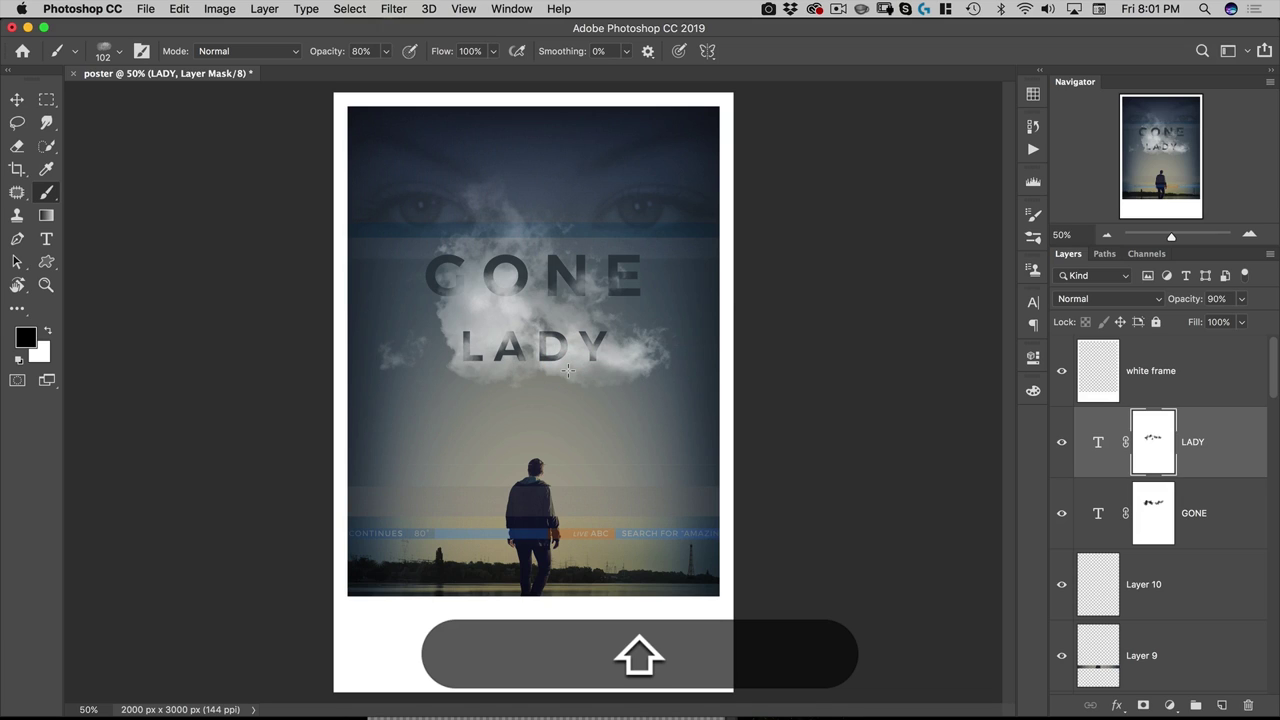
Paint white on the LADY mask to bring back parts of the letters, and finish with black as the foreground color.
key(shift+x)
click(568, 333)
click(540, 325)
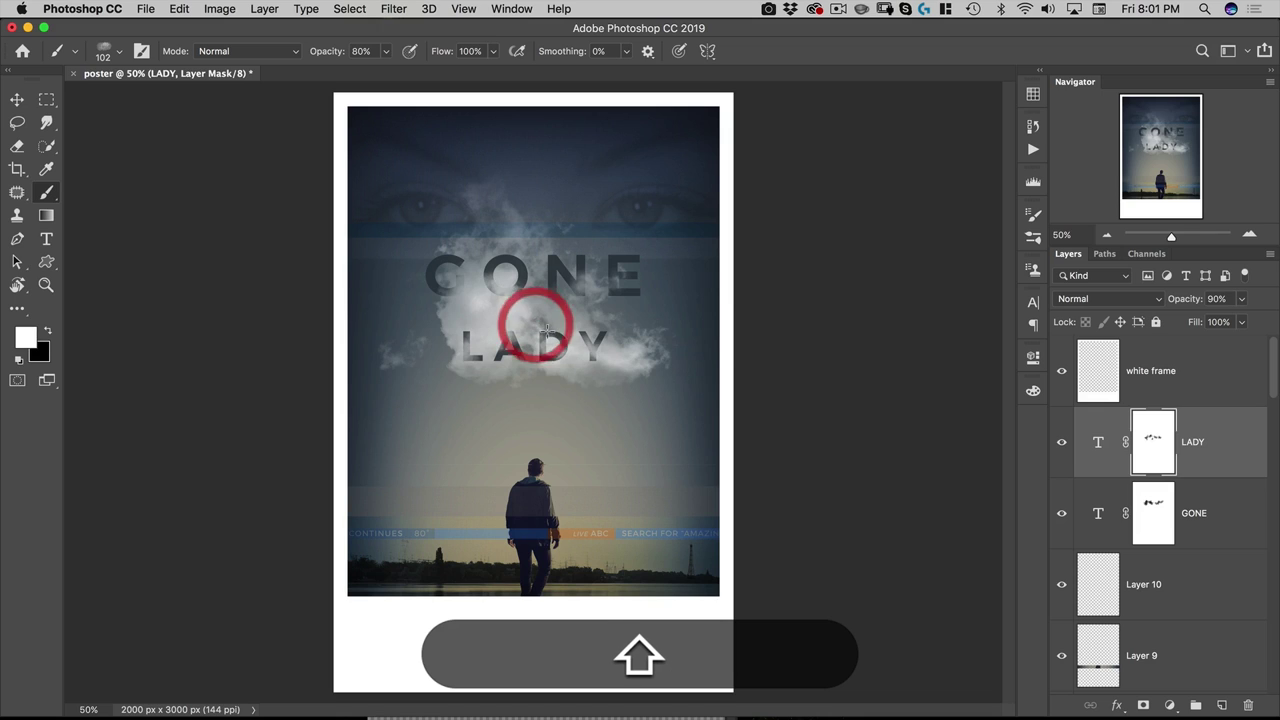
click(591, 342)
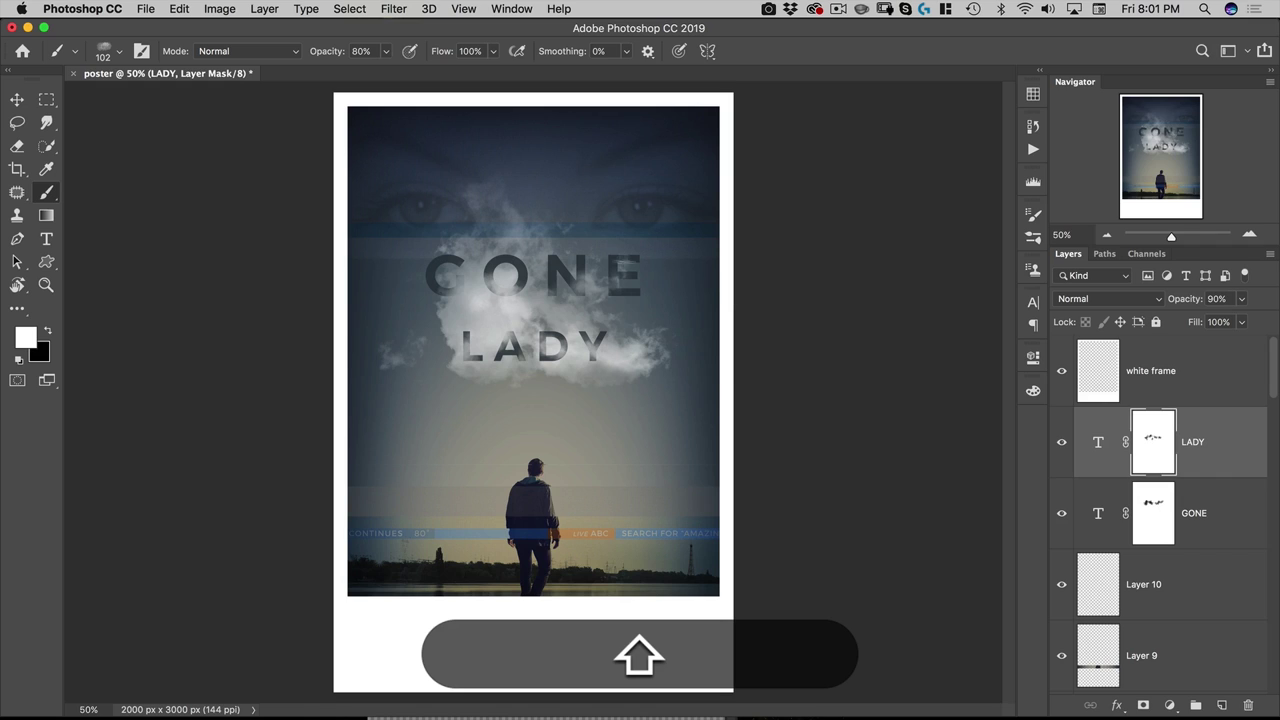
key(shift+v)
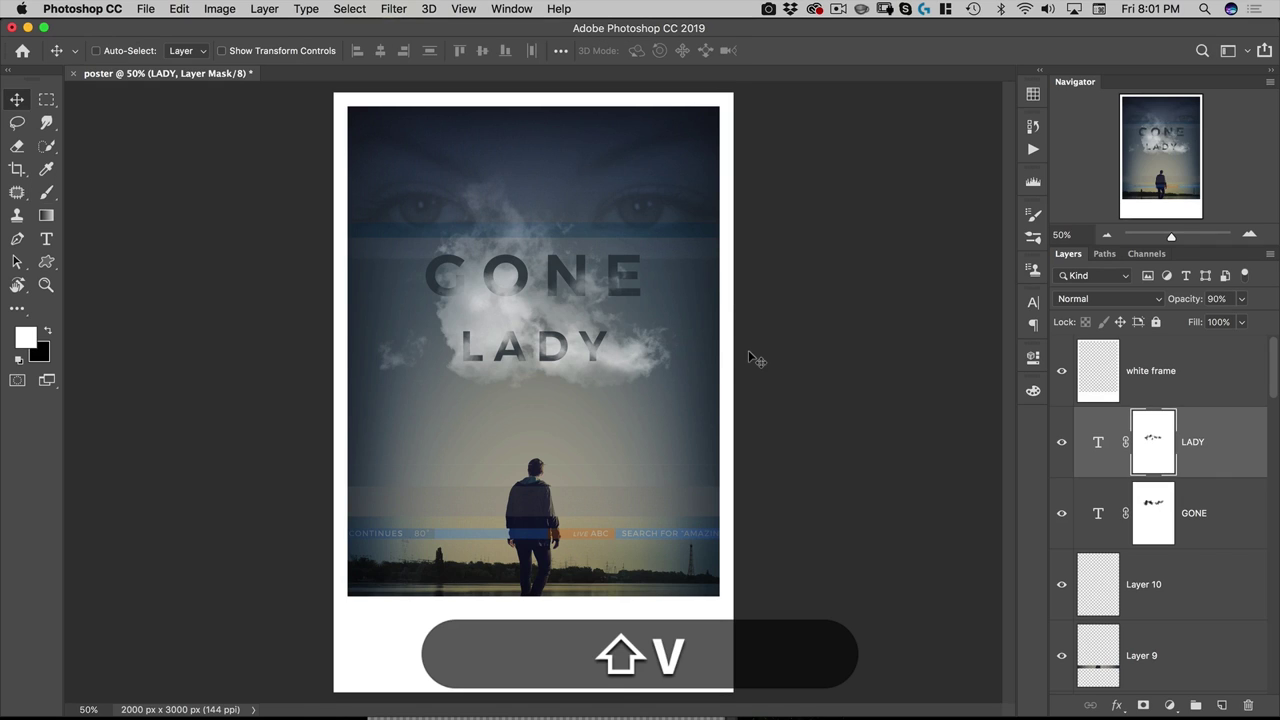
key(shift)
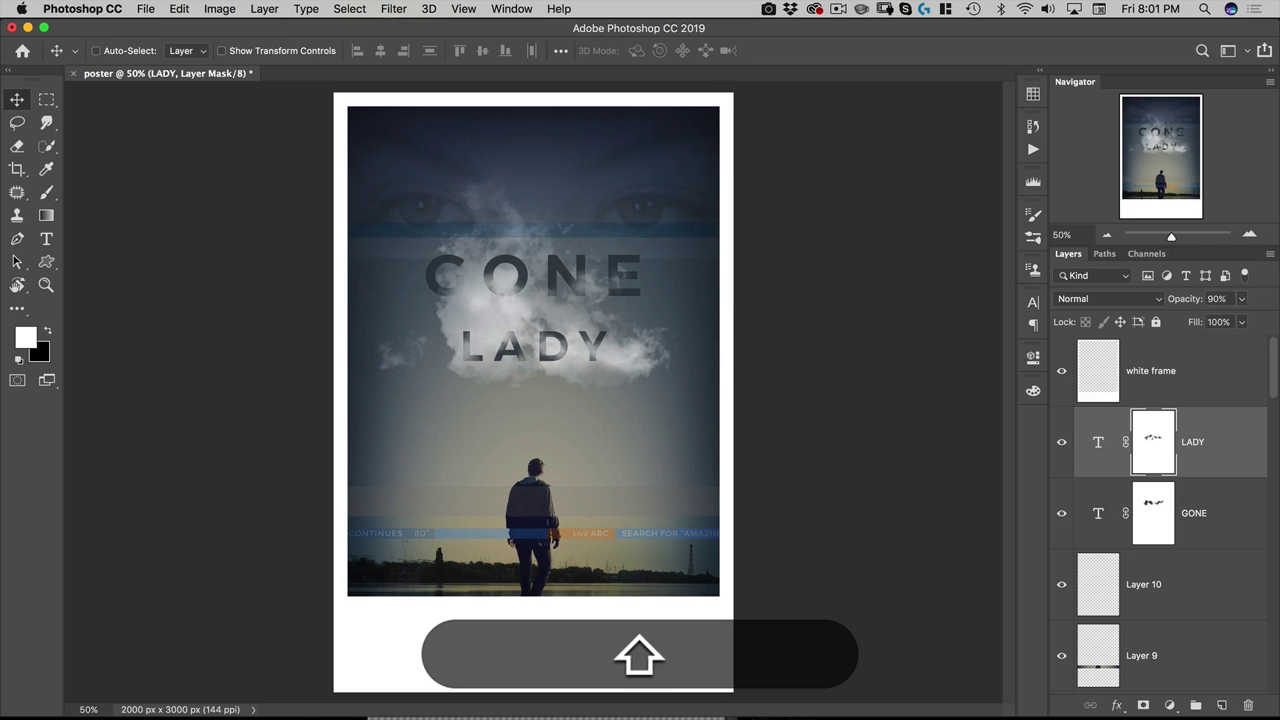
click(47, 331)
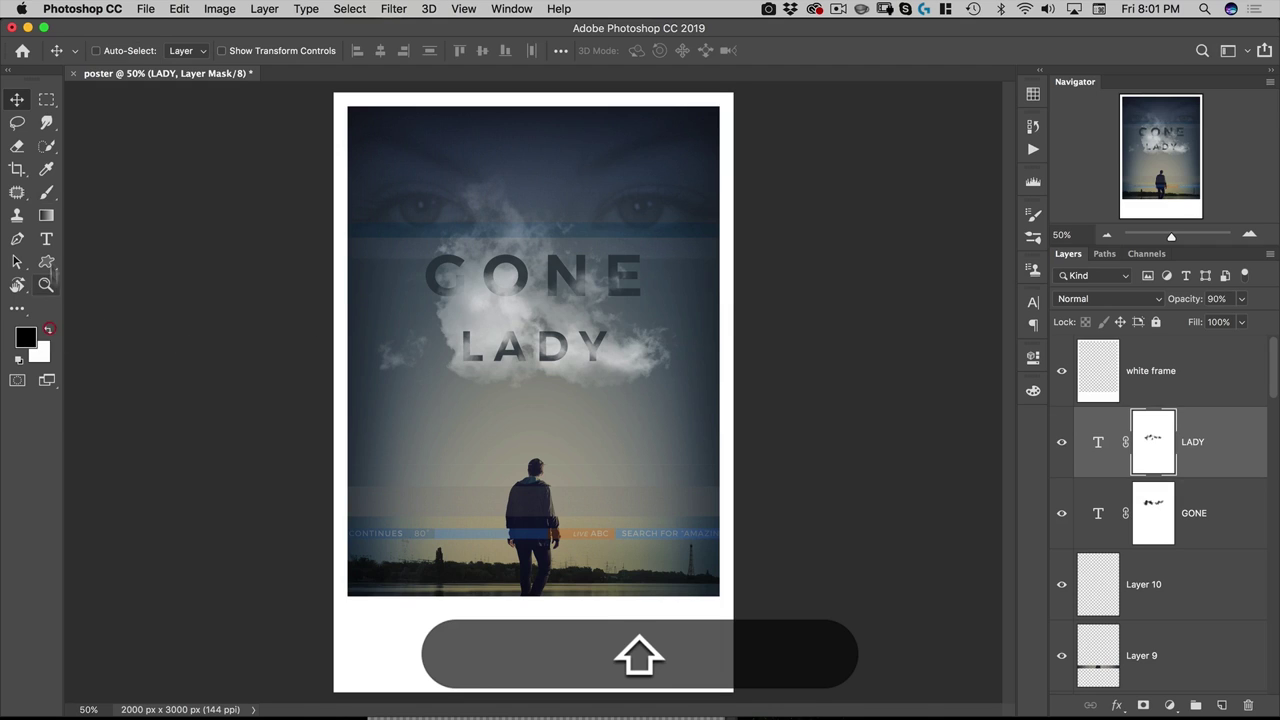
click(46, 238)
click(345, 50)
text(Light)
key(Tab)
text(19)
key(Tab)
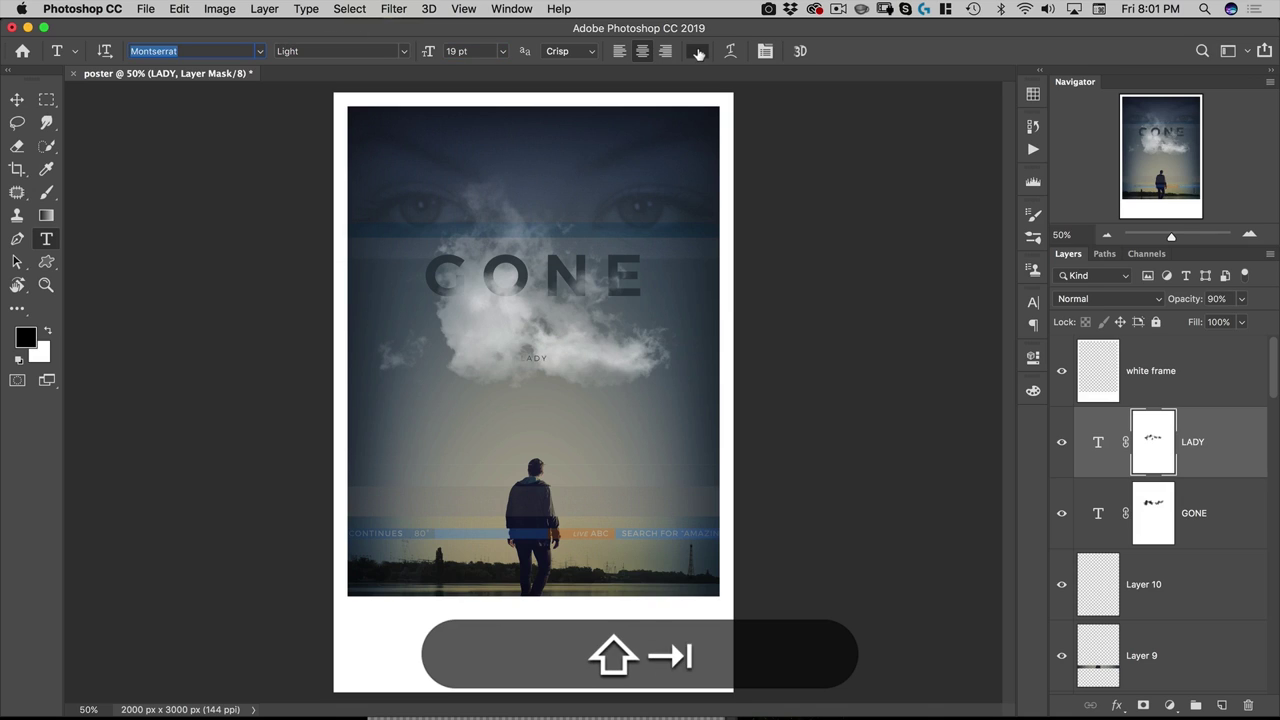
click(345, 33)
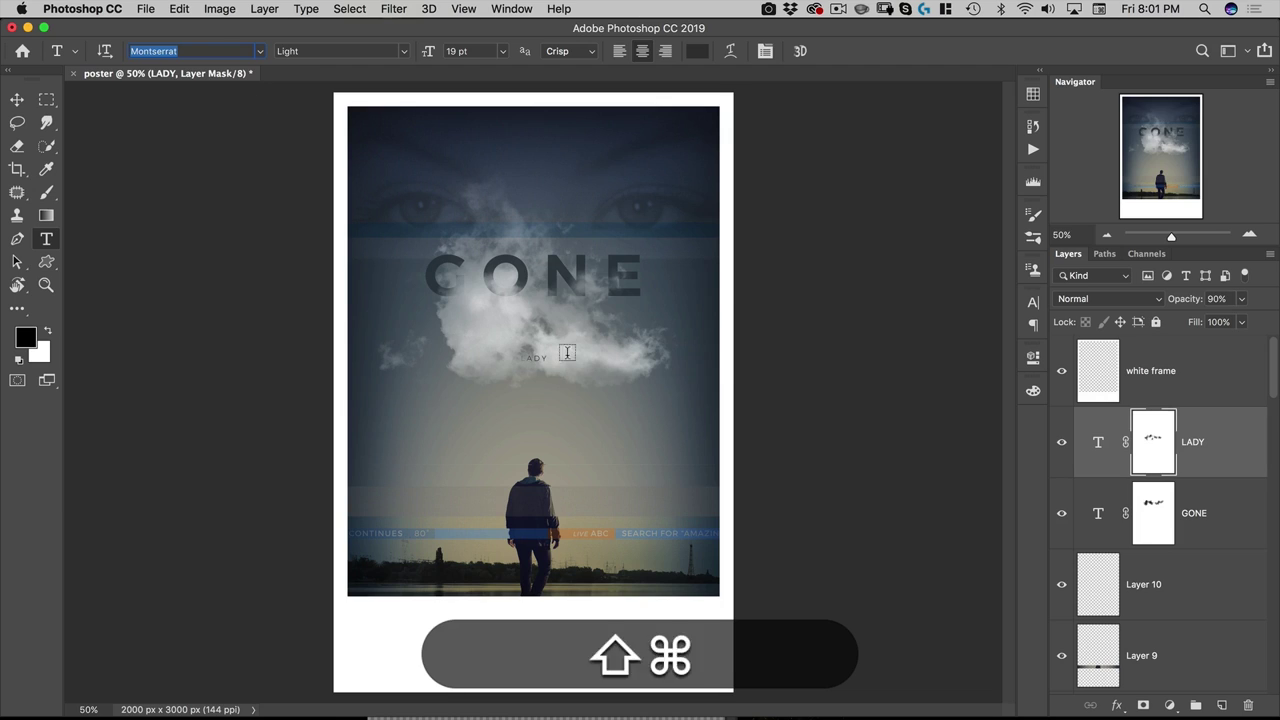
key(super+shift+z)
key(super+shift+z)
key(super+shift+z)
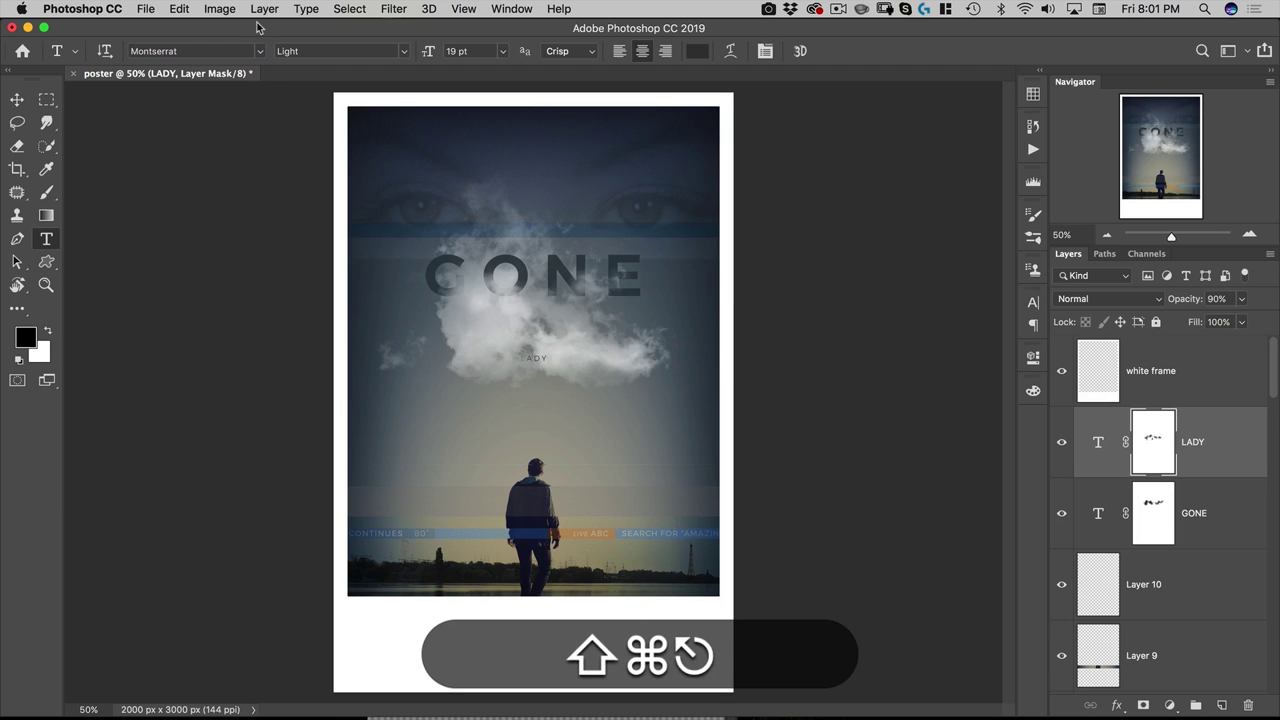
key(super+shift+z)
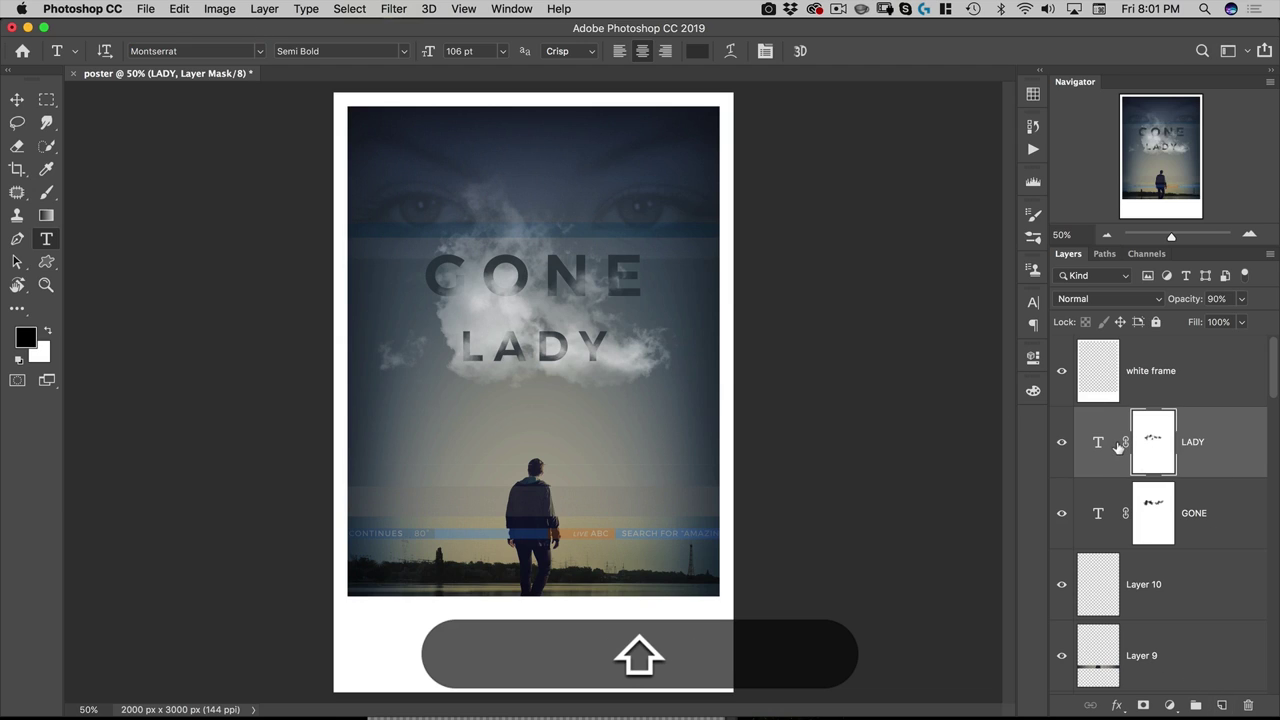
Deselect all layers and set the type defaults to Montserrat Light, 19 pt, with black as the text color.
click(349, 9)
click(380, 113)
click(334, 51)
text(Light)
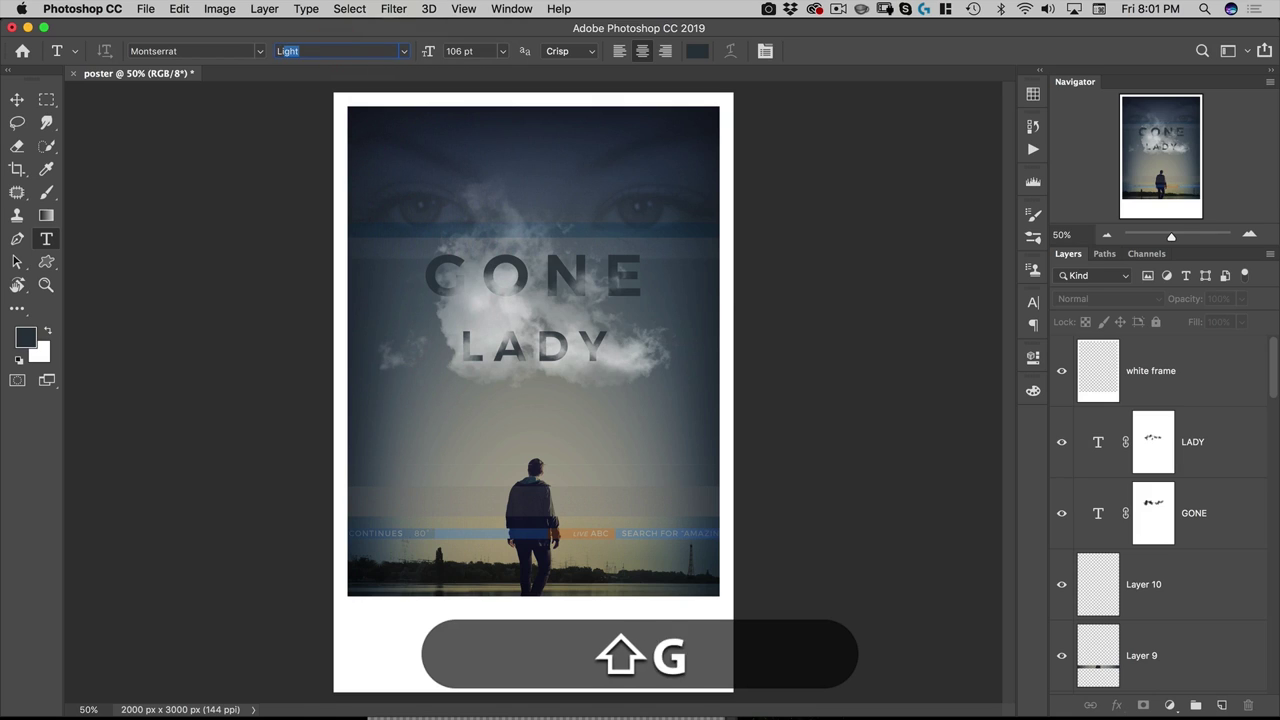
key(shift+Tab)
text(19)
key(shift+Tab)
click(697, 51)
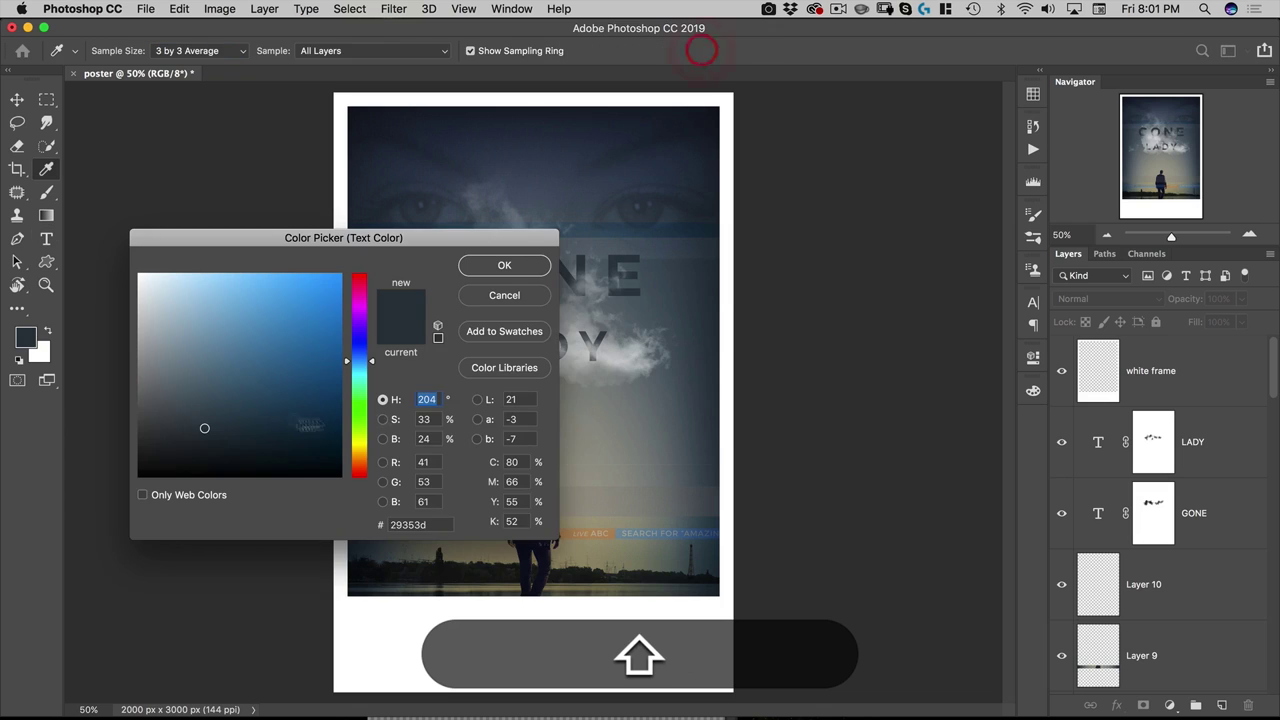
click(507, 268)
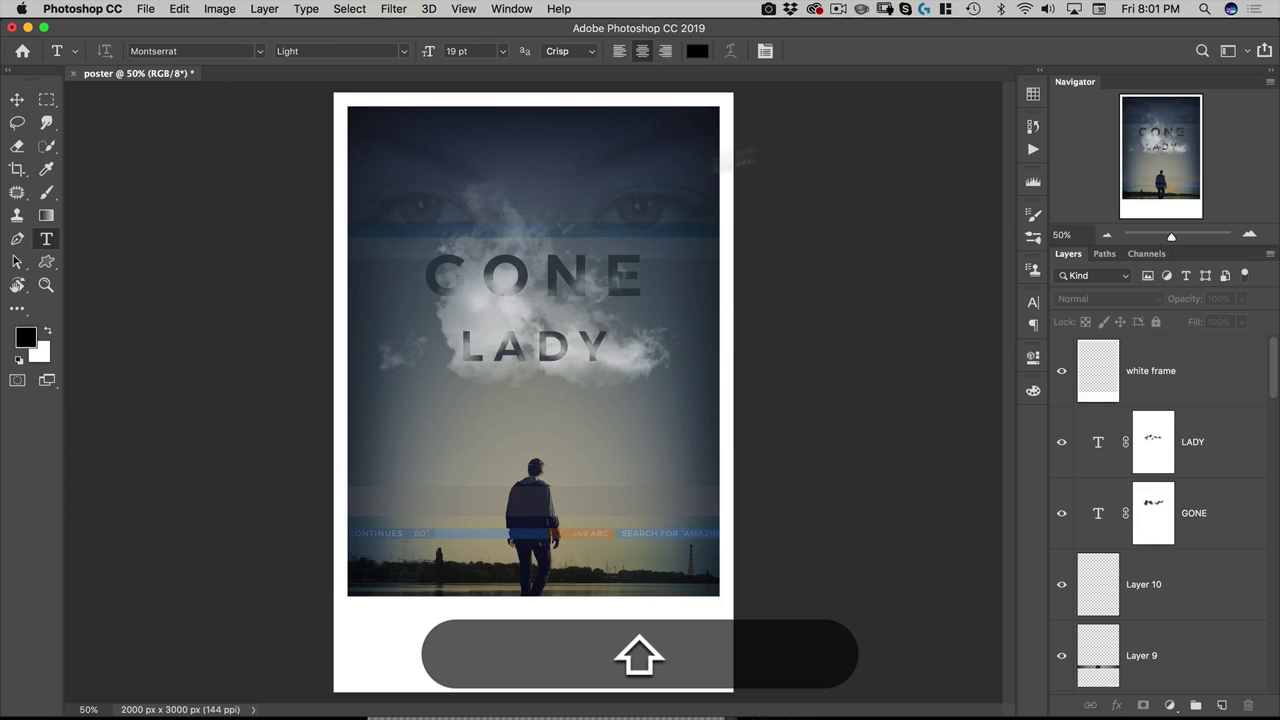
Set the character tracking to 80 for new text and put away the character settings.
click(1030, 306)
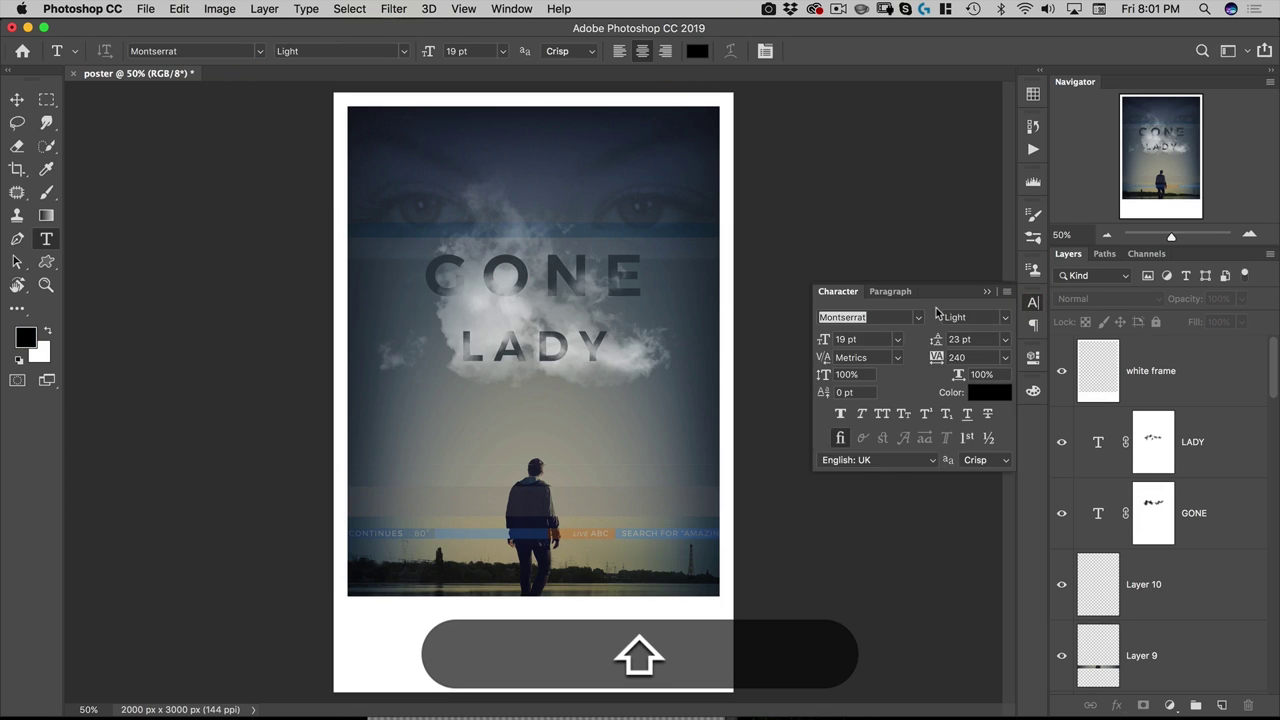
click(979, 357)
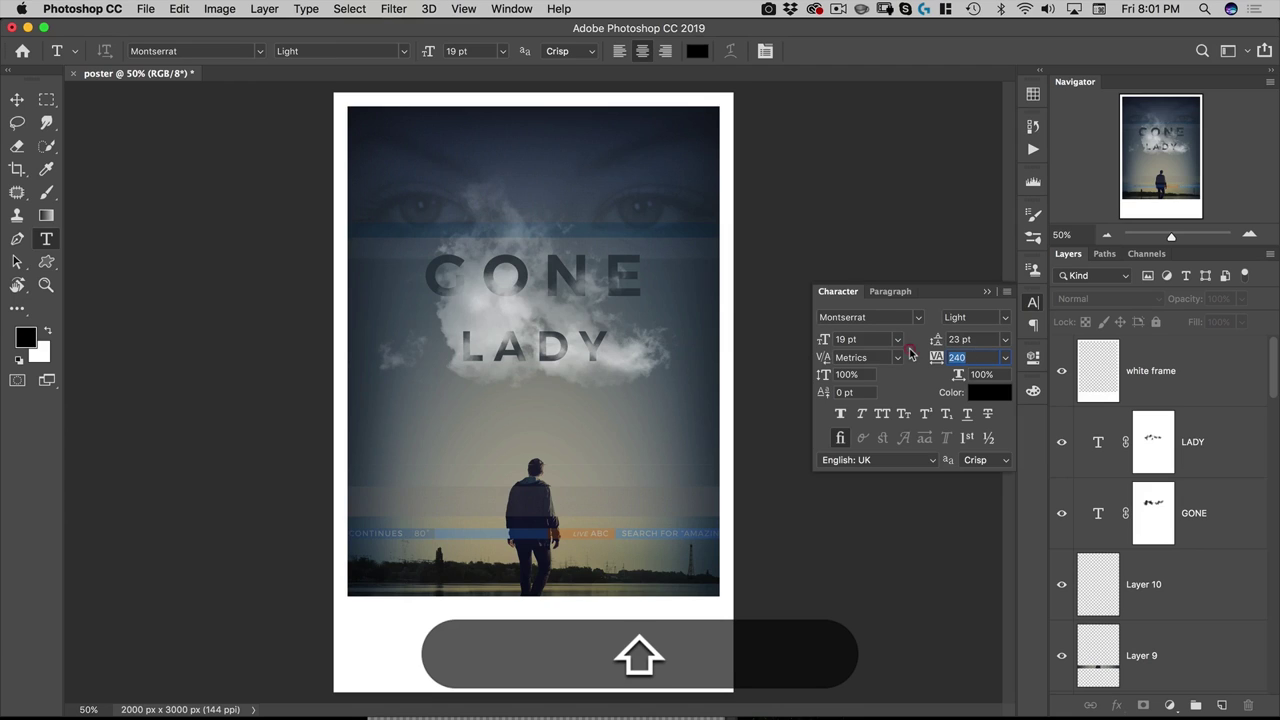
text(80)
key(shift+Return)
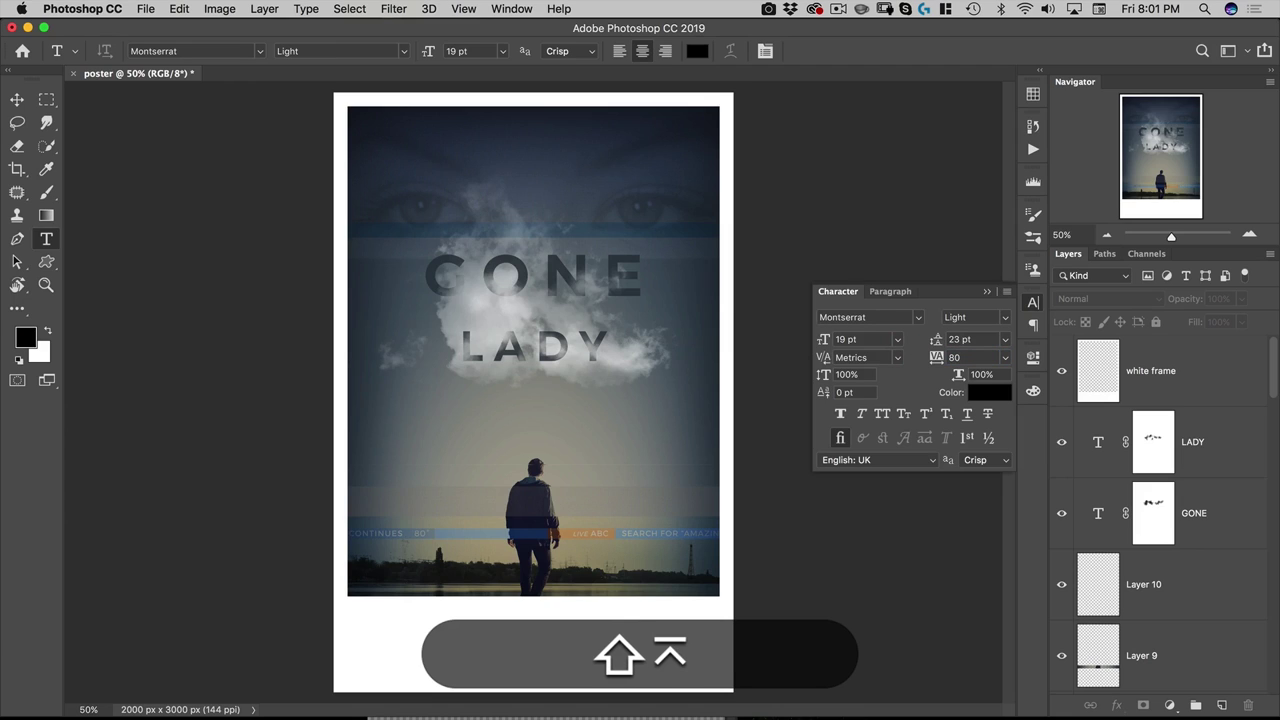
click(1034, 304)
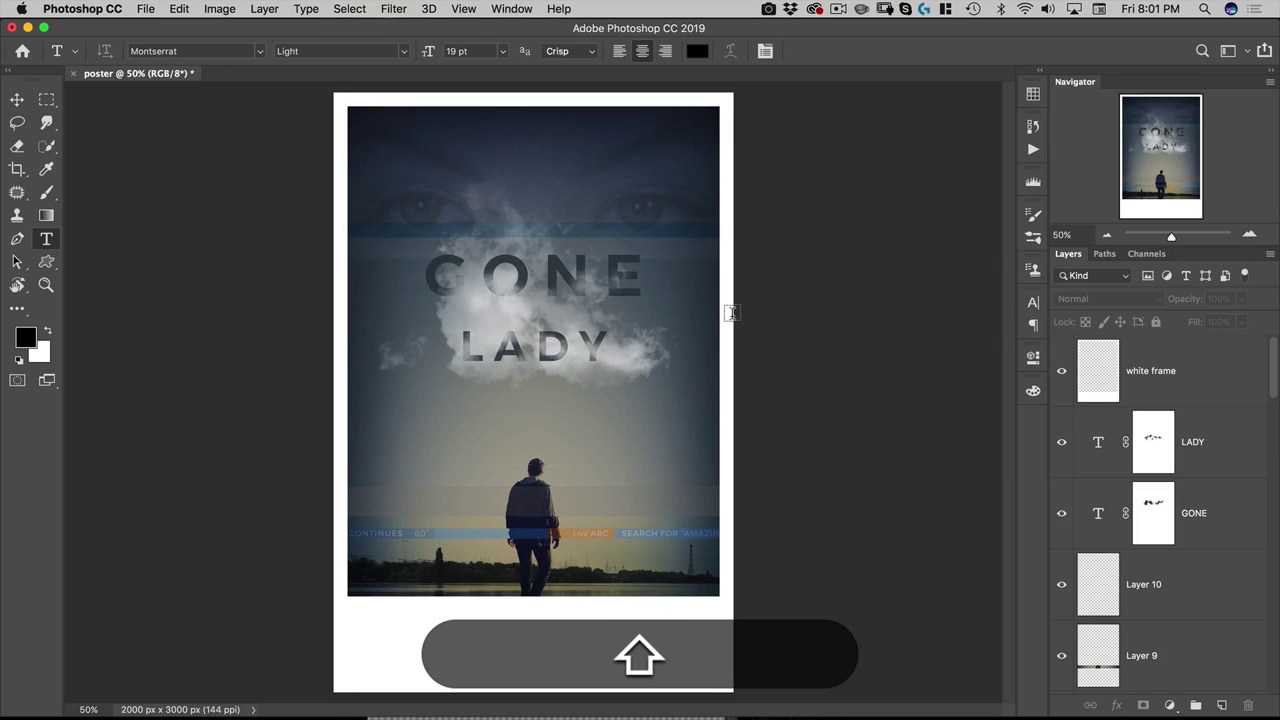
Show the guides and add the centered two-line tagline "YOU DON'T KNOW WHAT YOU'VE GOT / TILL IT'S..." on the center guide below LADY.
key(shift+super+semicolon)
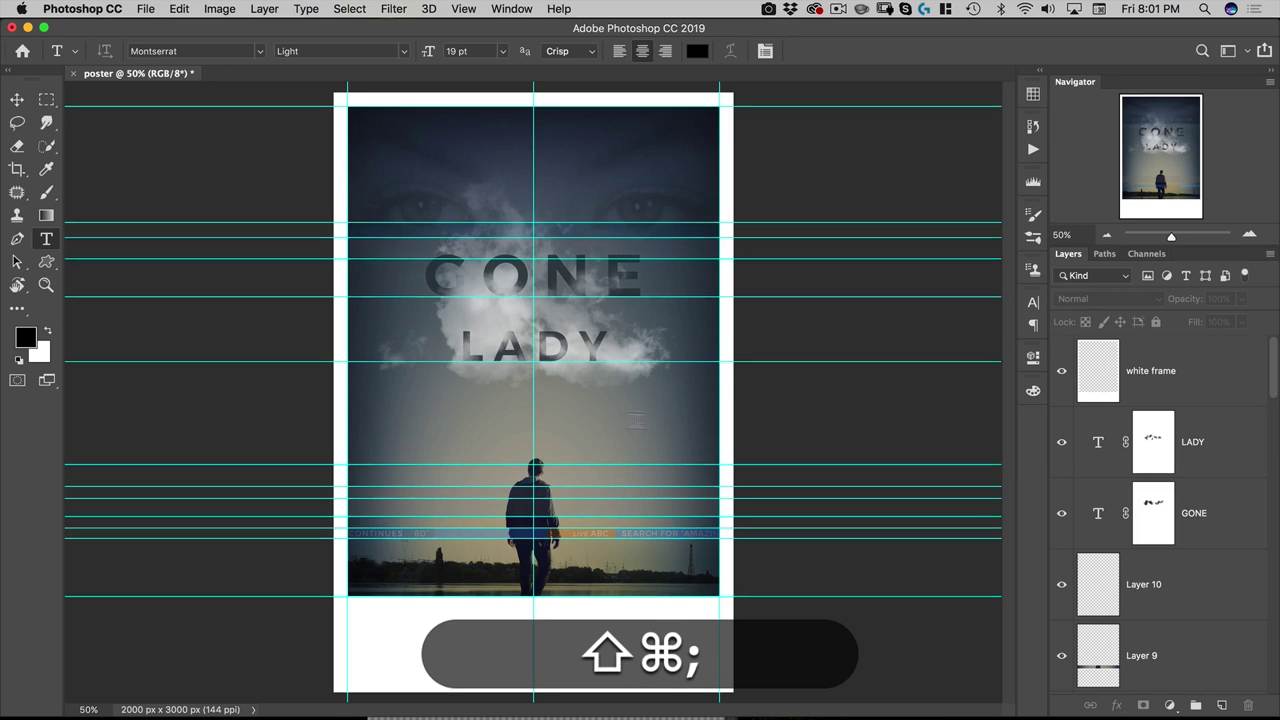
click(533, 407)
text(You)
key(super+a)
key(shift+super+y)
text(YOU DON'T KNOW WHAT YOU'VE GOT)
key(shift+Return)
text(TI)
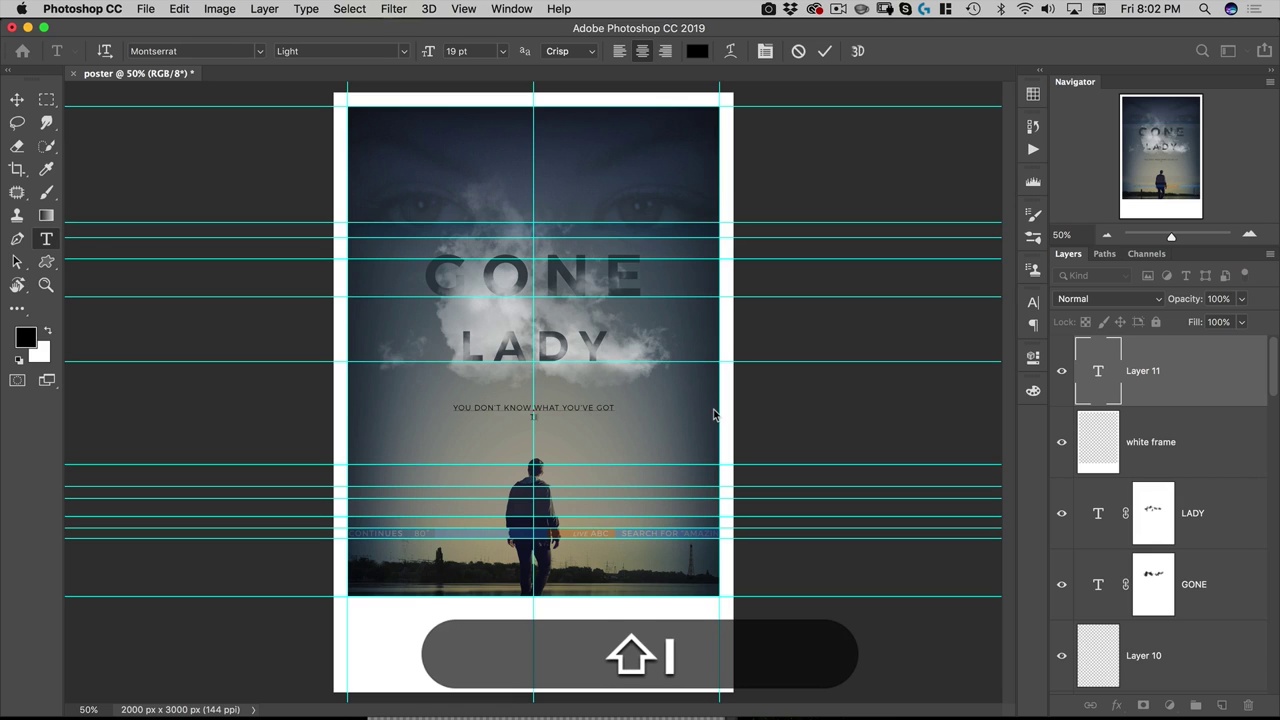
text(LL IT'S...)
Set the leading of the whole tagline to 46.8 pt.
key(shift+super+a)
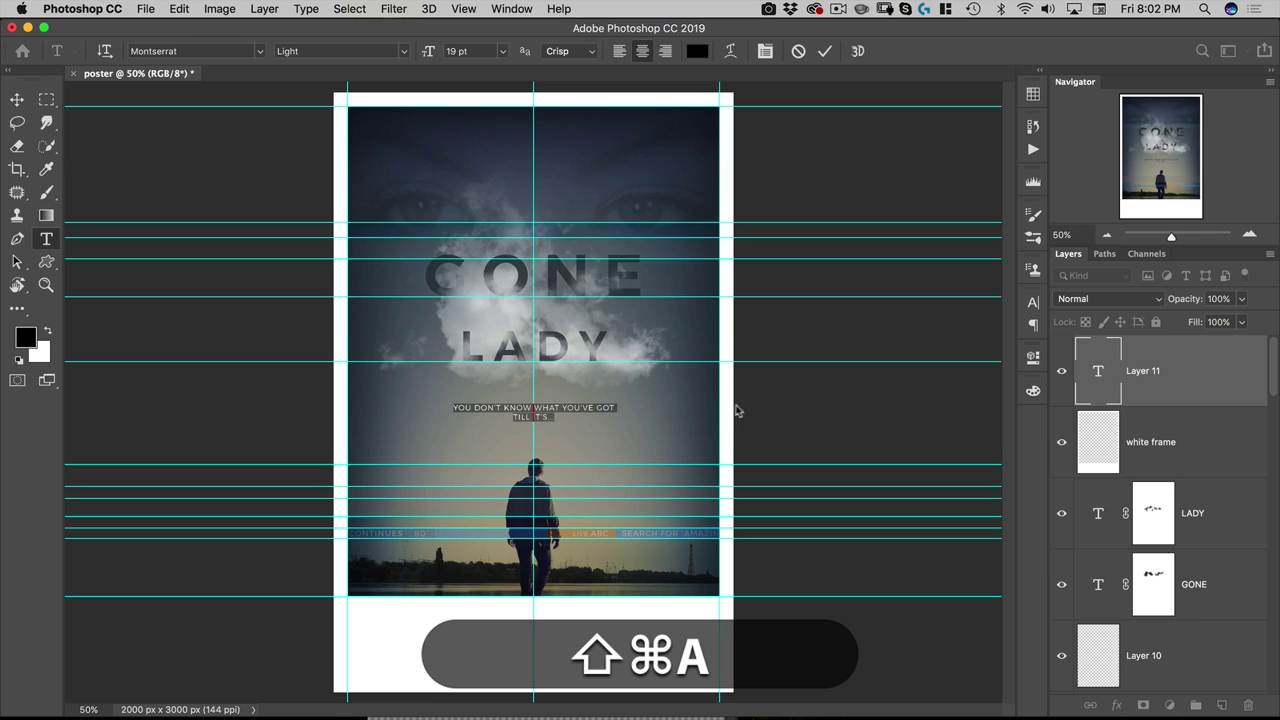
click(1033, 301)
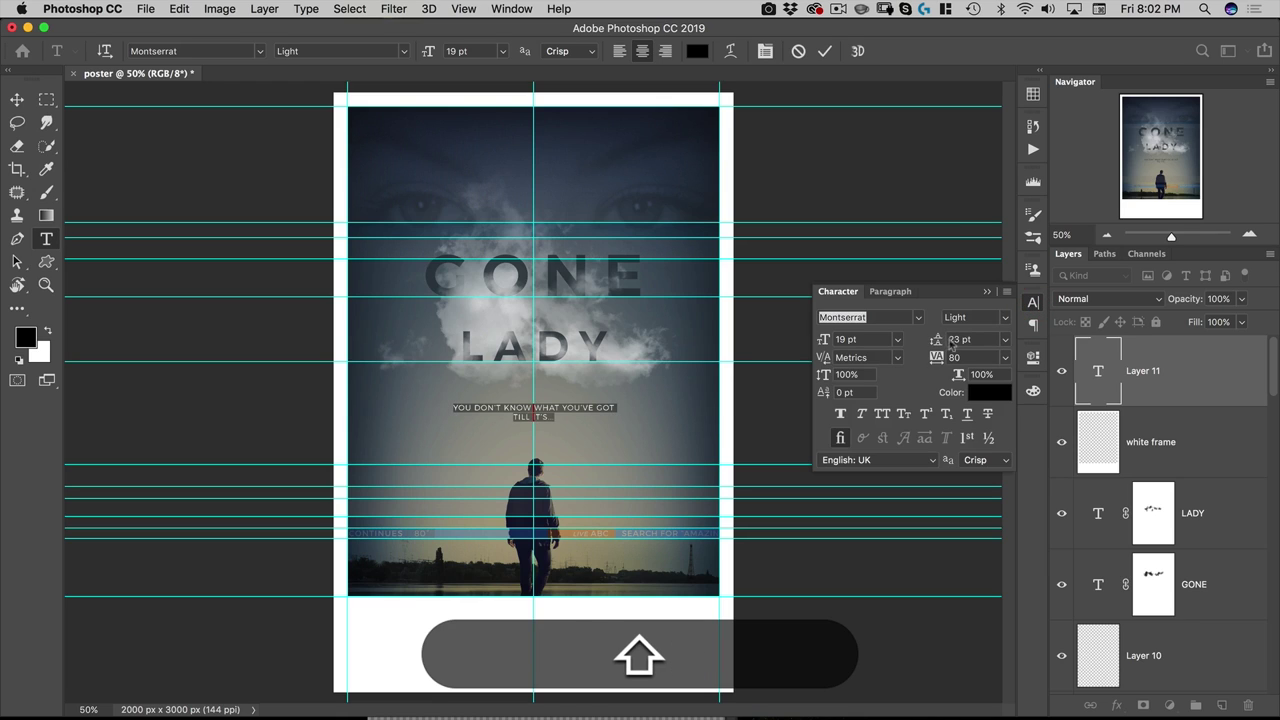
key(Tab)
key(Tab)
key(Tab)
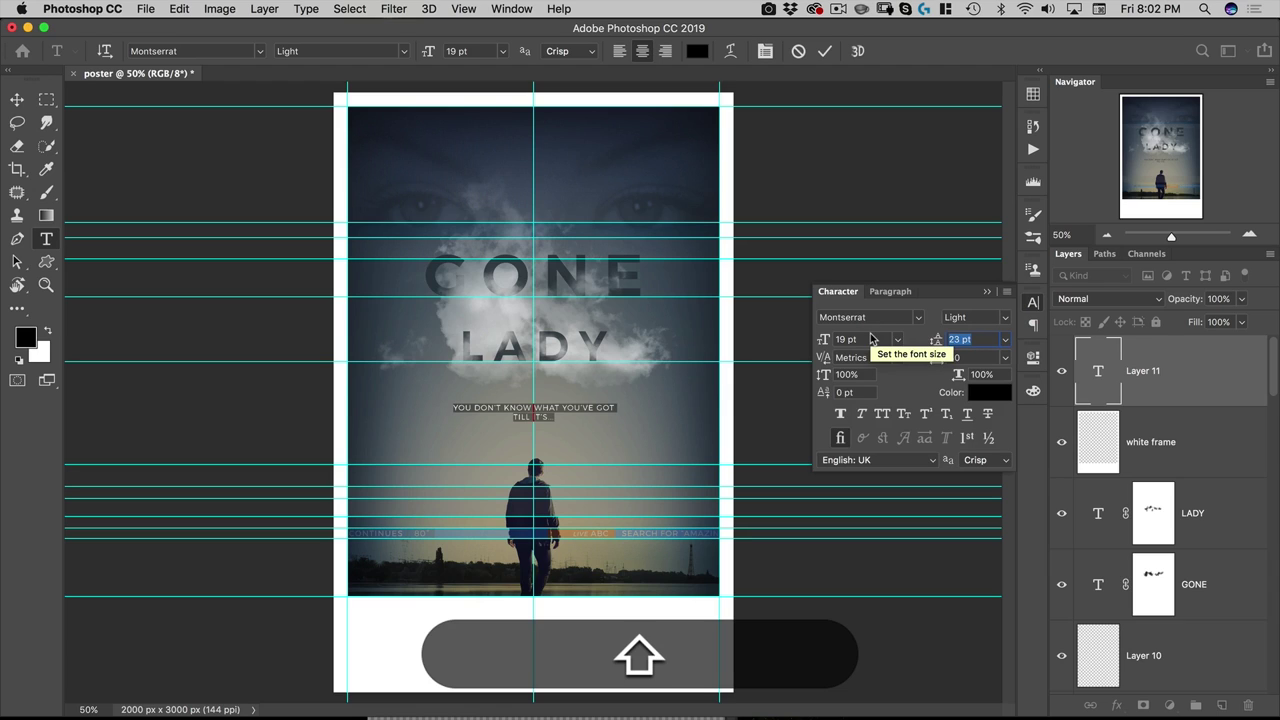
text(46.8)
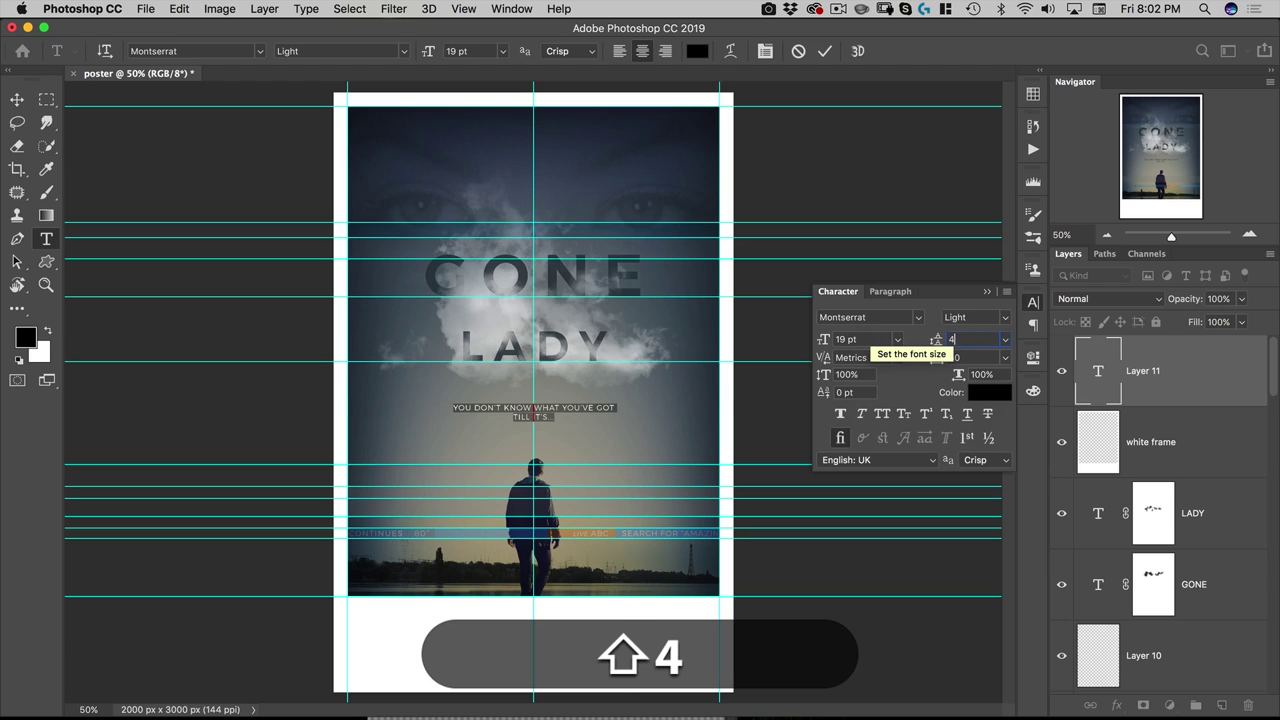
key(Return)
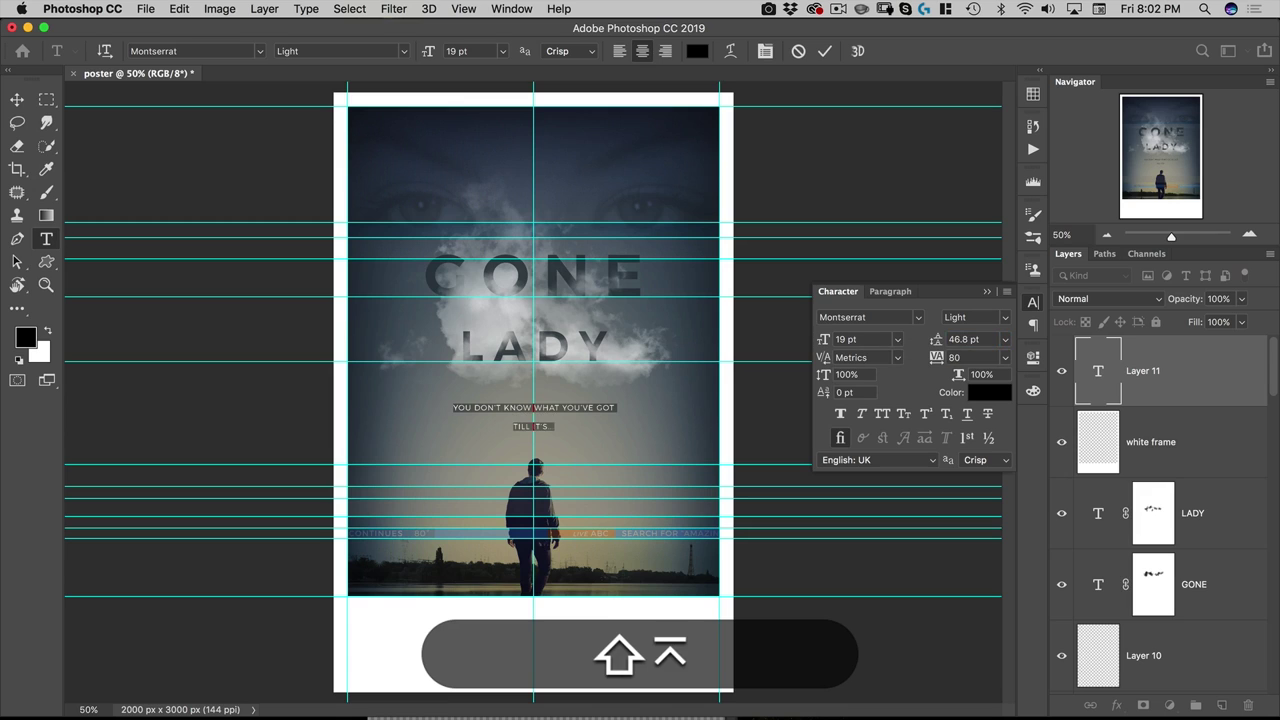
Commit the tagline text and set its layer opacity to 60%.
key(KP_Enter)
key(v)
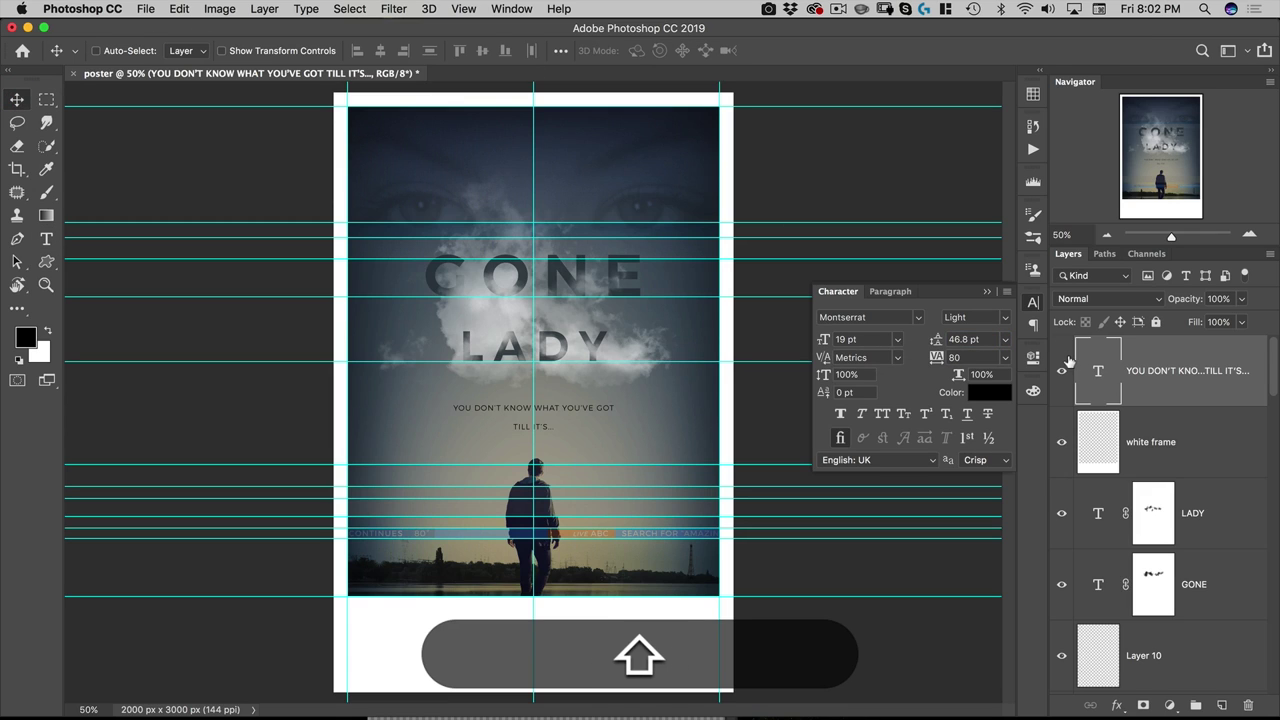
key(6)
Tighten the leading of both tagline lines to 35.8 pt.
key(shift+t)
click(557, 406)
key(shift+super+a)
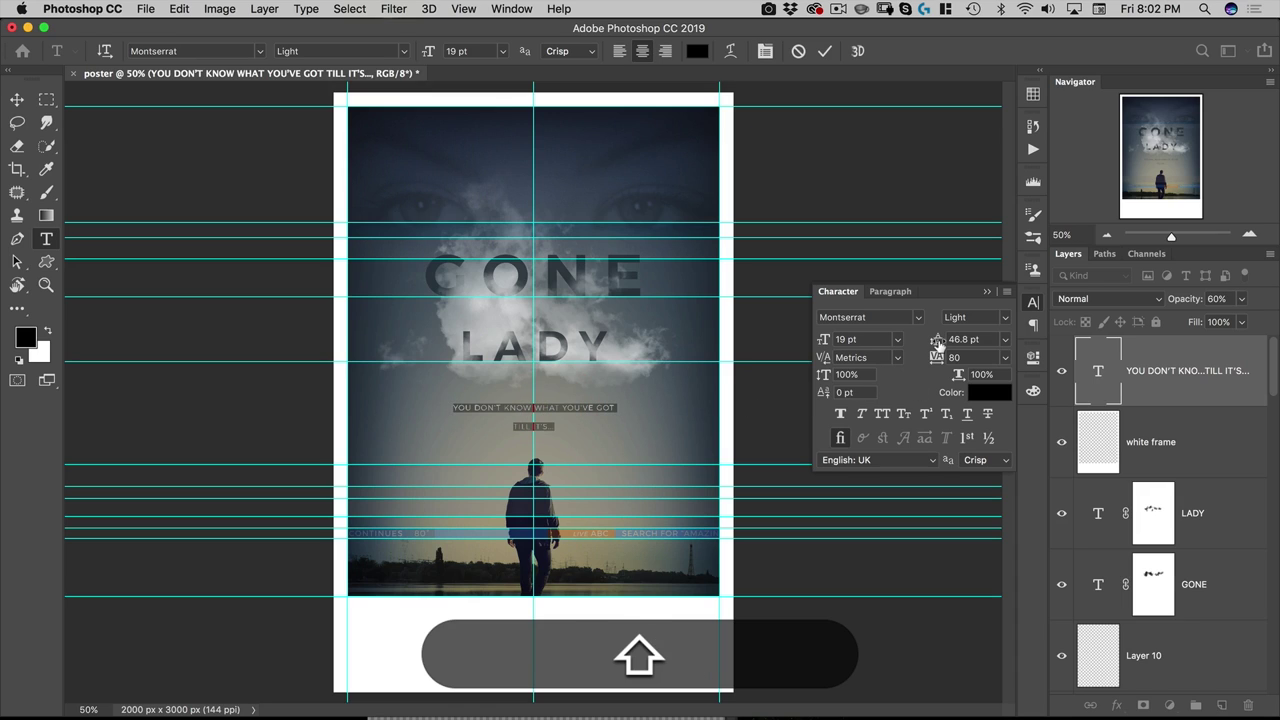
drag(938, 343, 928, 345)
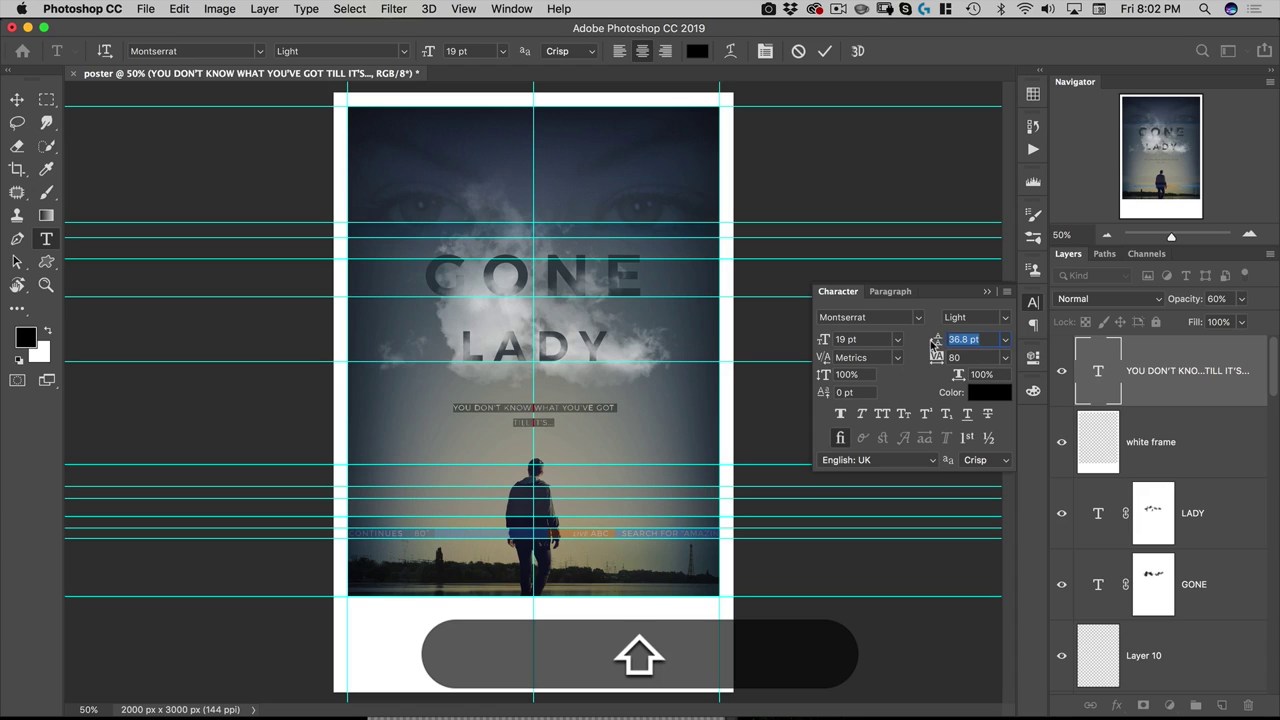
click(928, 343)
Nudge the tagline slightly down and check its centering on the vertical guide with Free Transform.
click(16, 100)
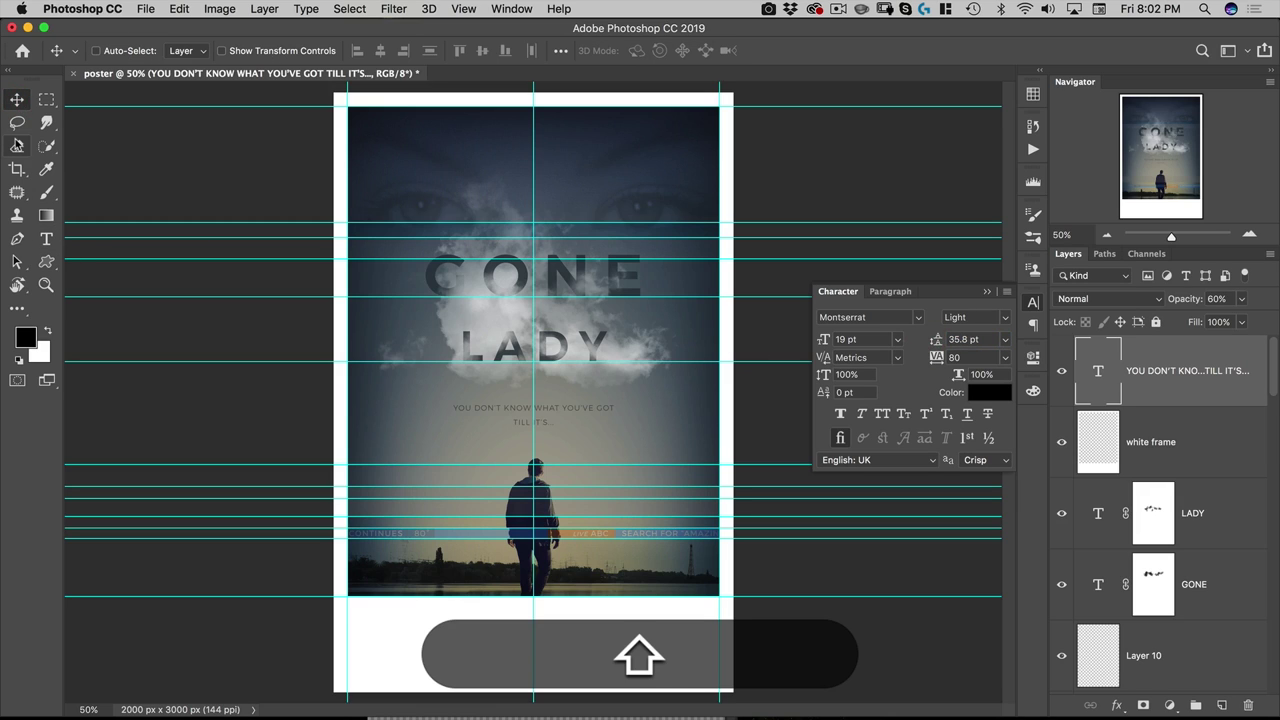
key(shift+Down)
key(shift+super+t)
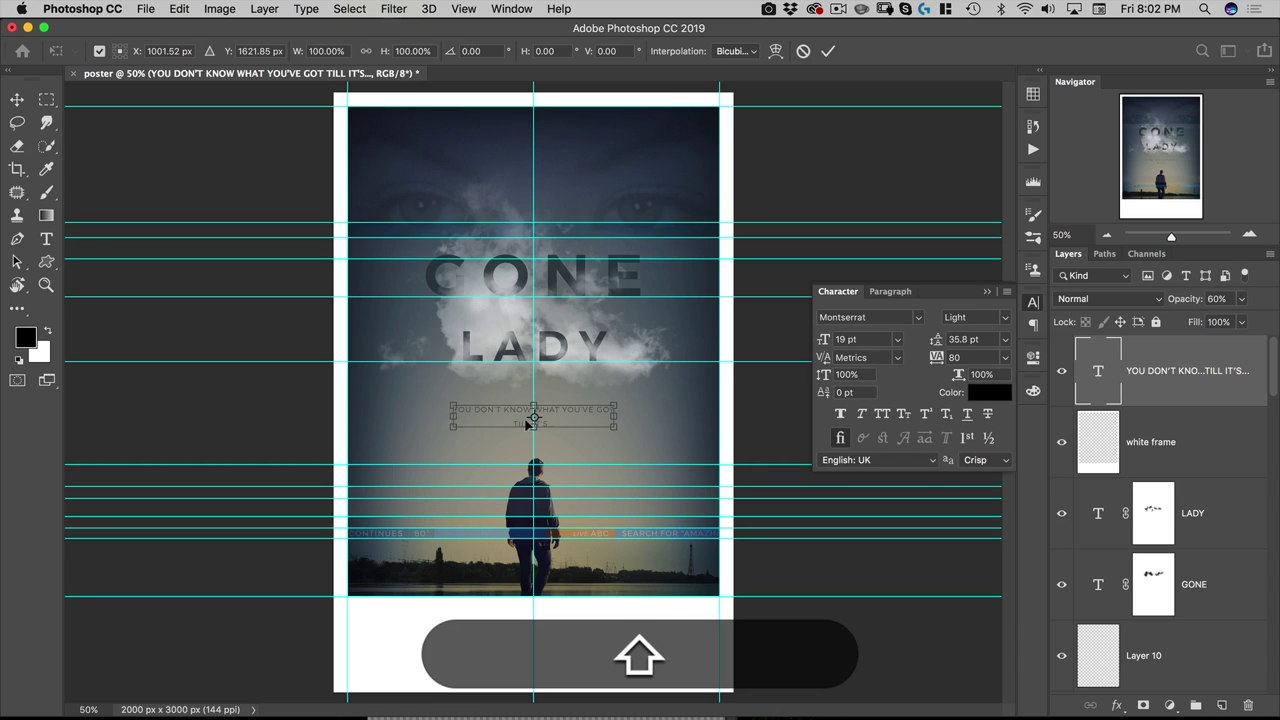
key(shift+Return)
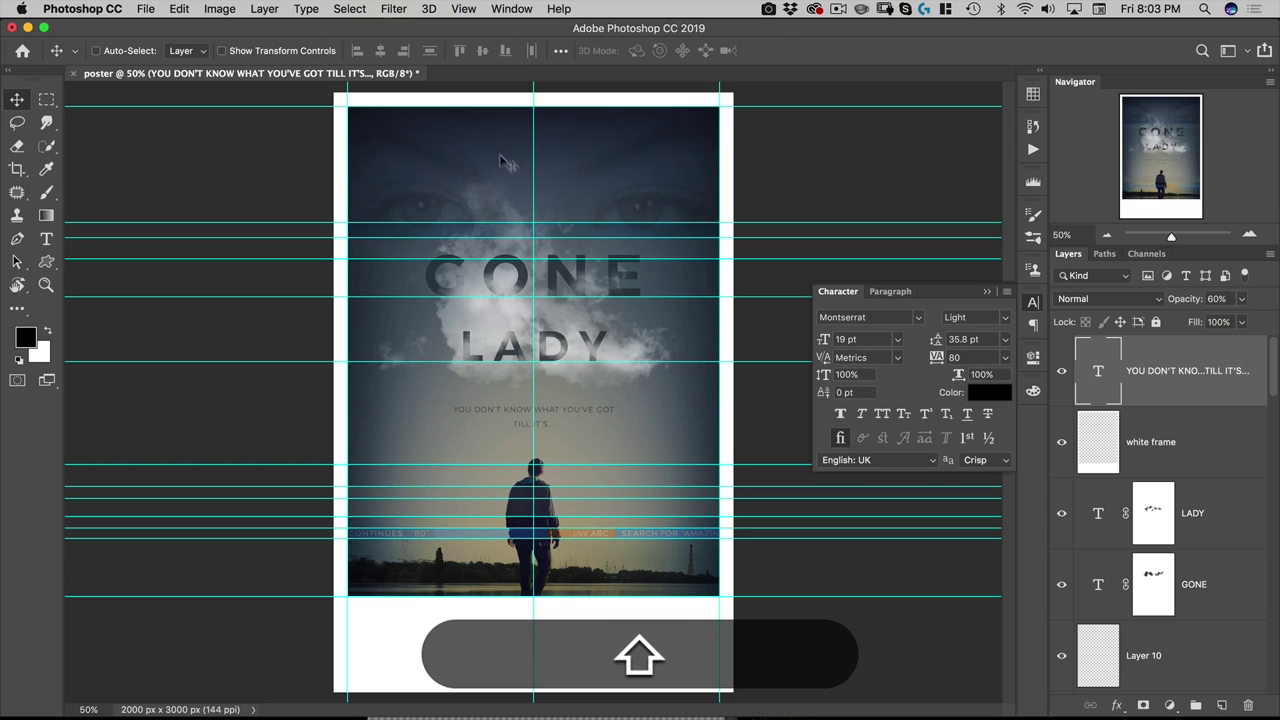
Duplicate the tagline layer and place the copy near the poster's upper edge, above the eyes.
key(alt)
drag(578, 415, 583, 141)
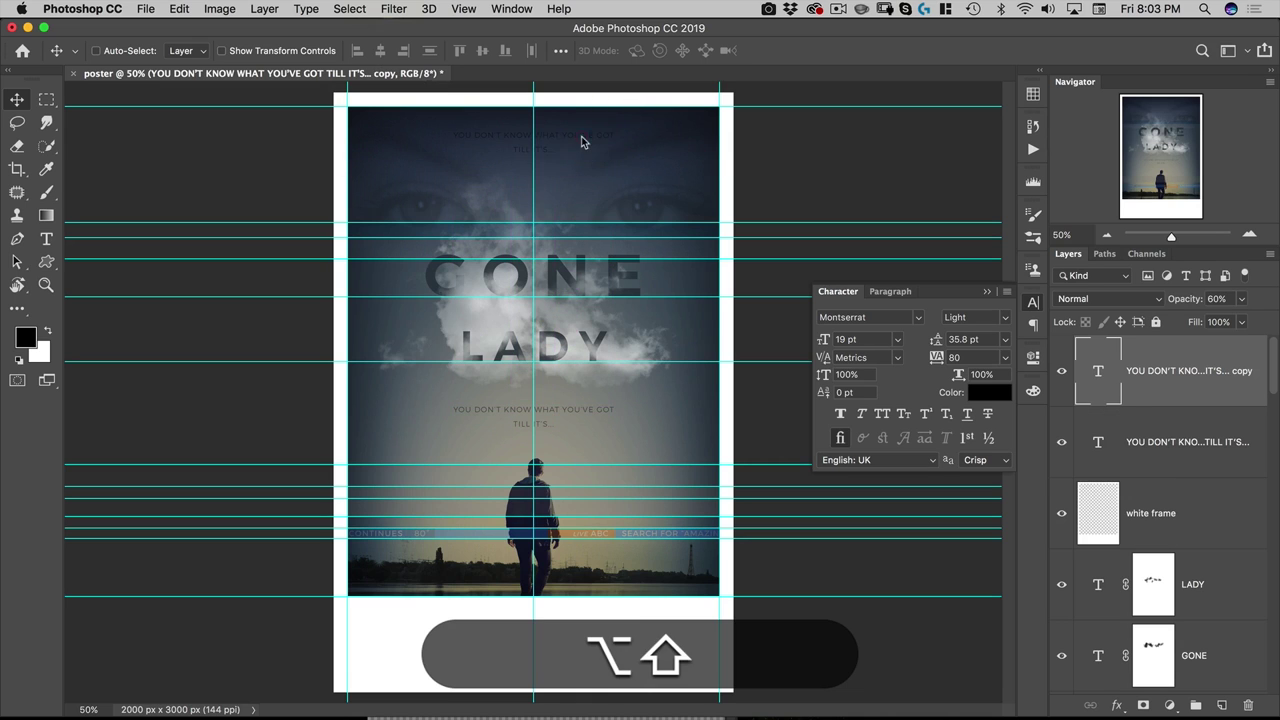
Colour the upper tagline copy white and set it in small caps at 17 pt.
click(47, 331)
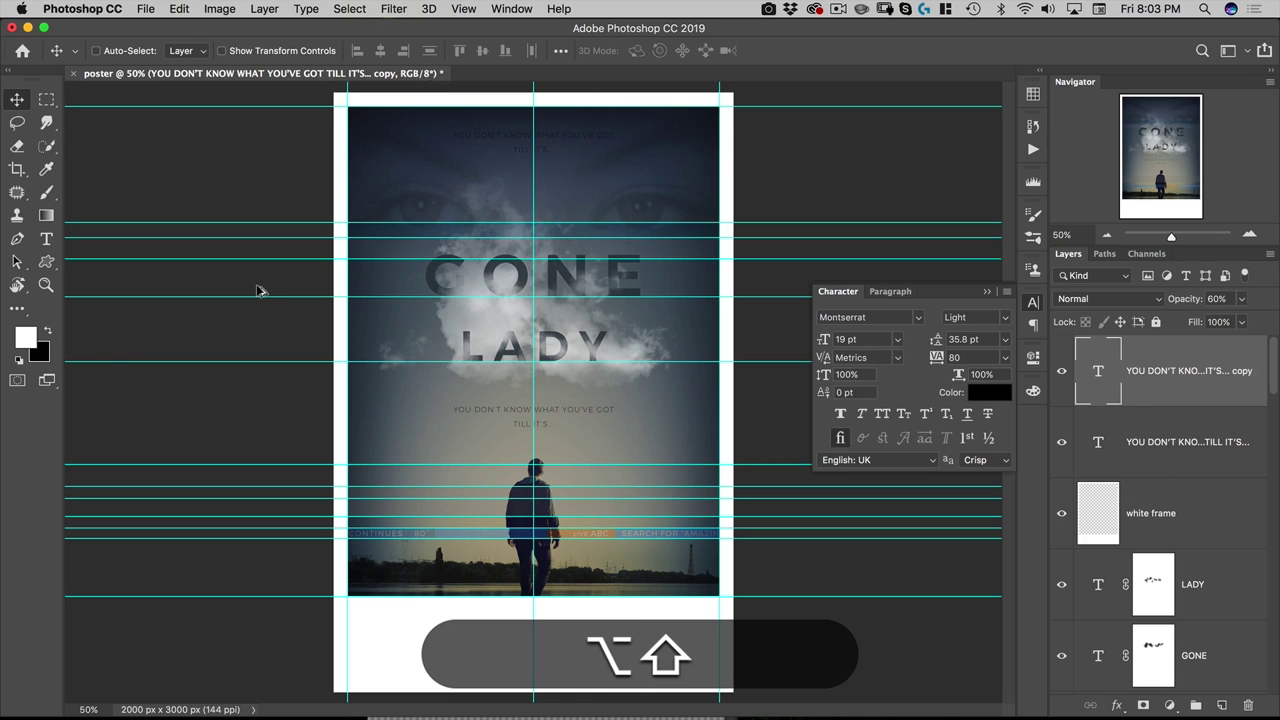
key(alt+shift+BackSpace)
key(alt+shift+t)
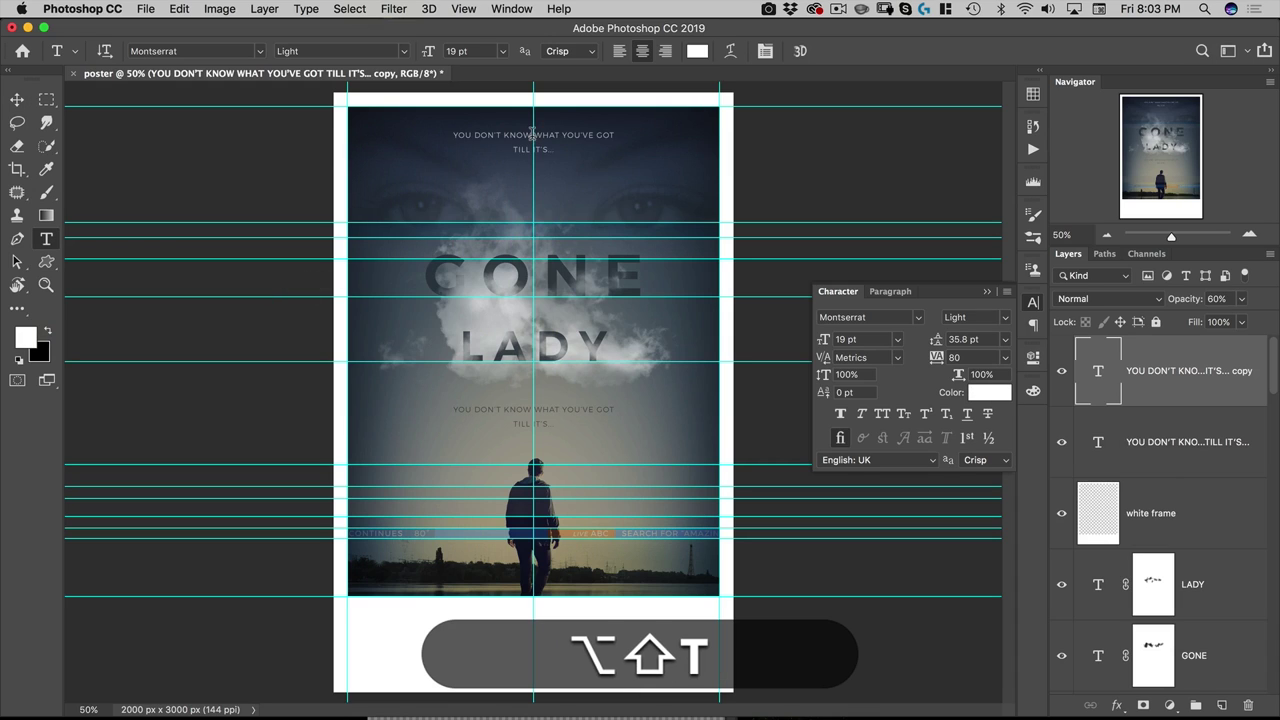
click(904, 414)
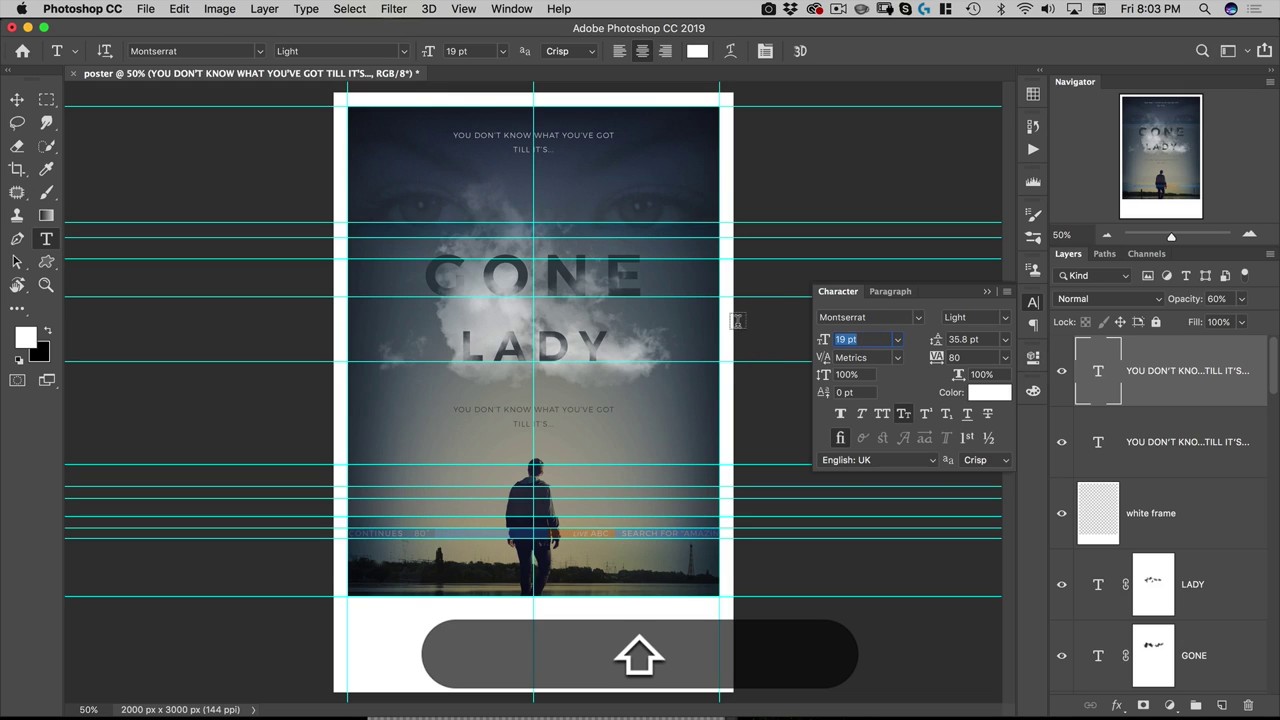
key(super+shift+comma)
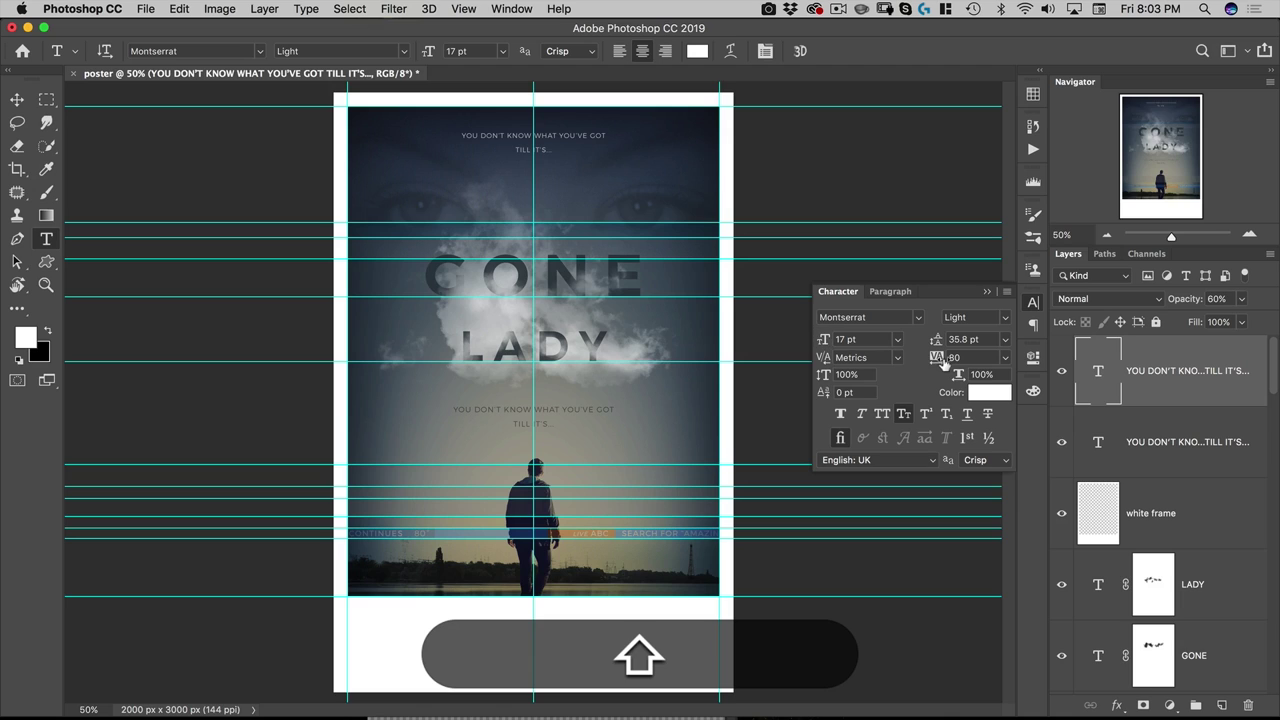
Replace the upper tagline copy's text with "from the director of NO ONE TALKS and FACEBOOK MOVIE".
click(500, 130)
key(super+shift+a)
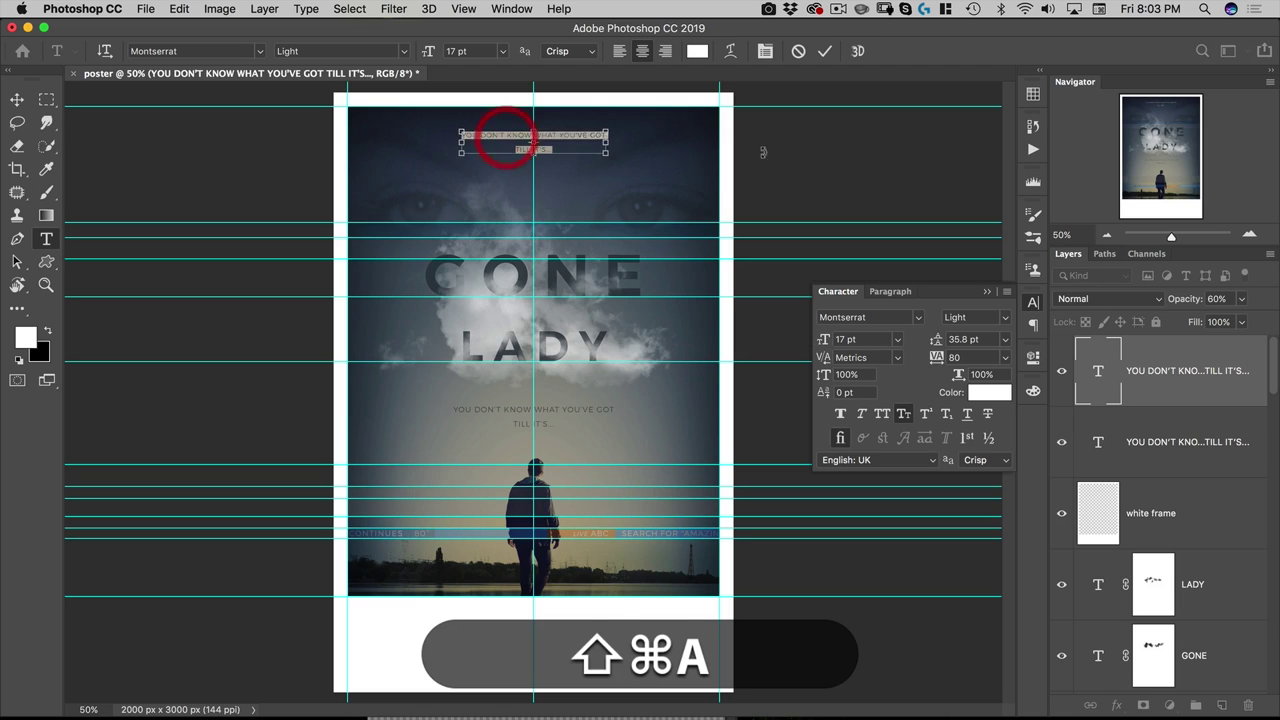
text(From the direc)
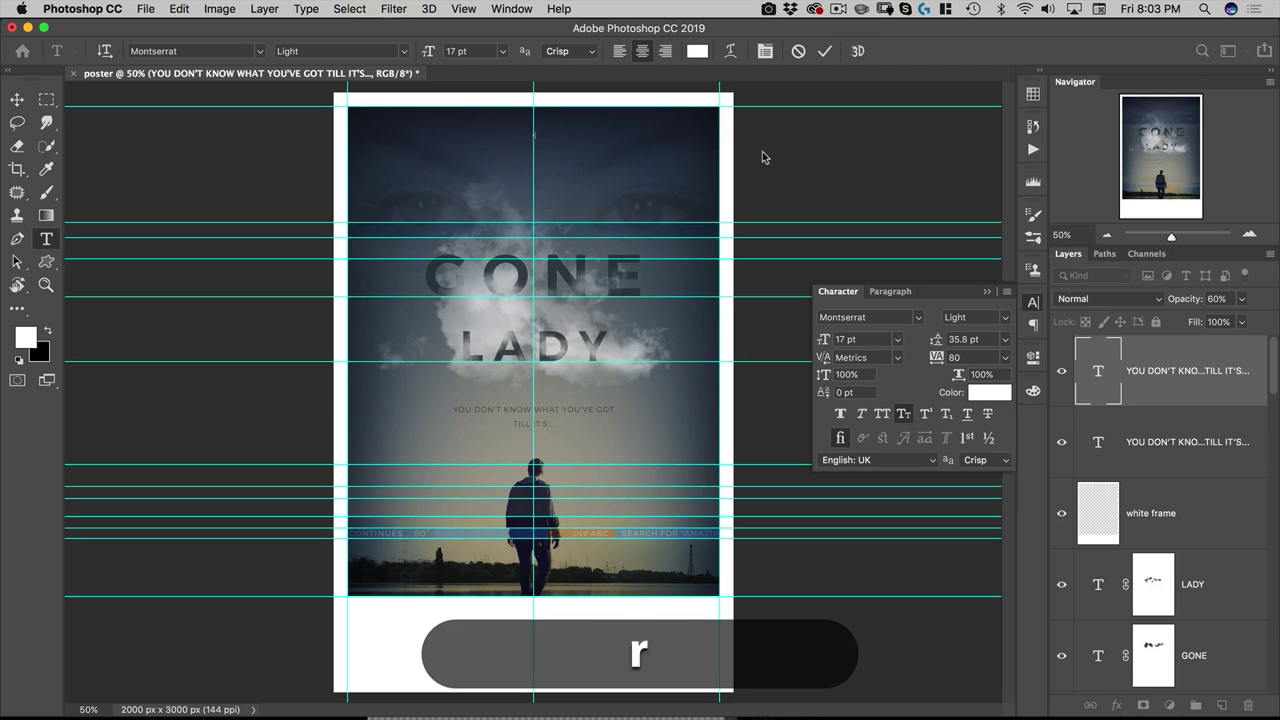
text(tor of NO ONE TALK)
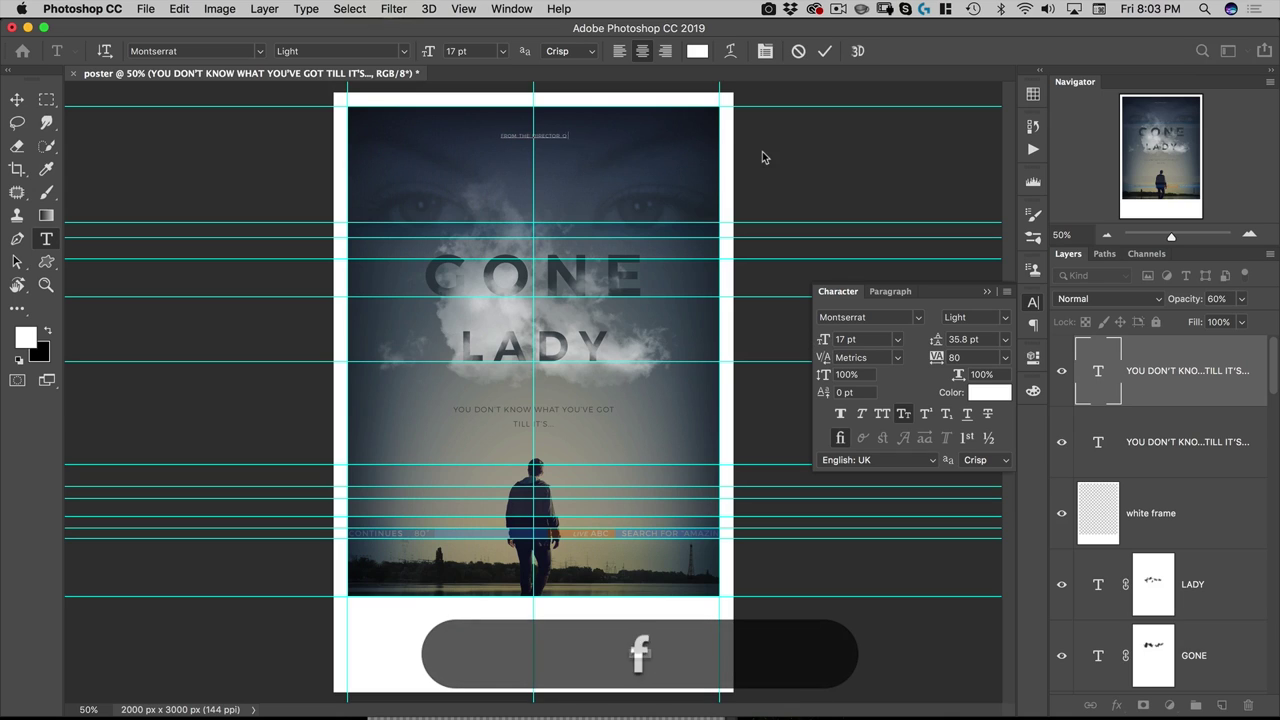
text(S)
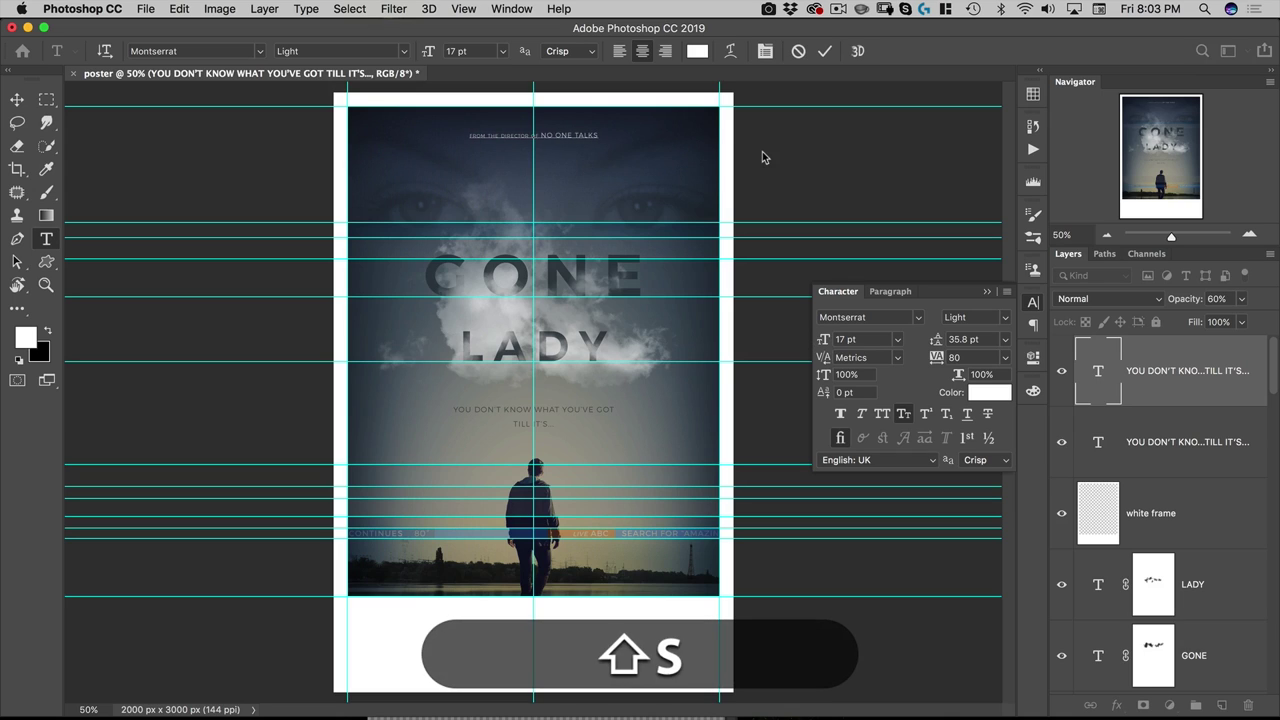
text( and FACEBOOK MOVIE)
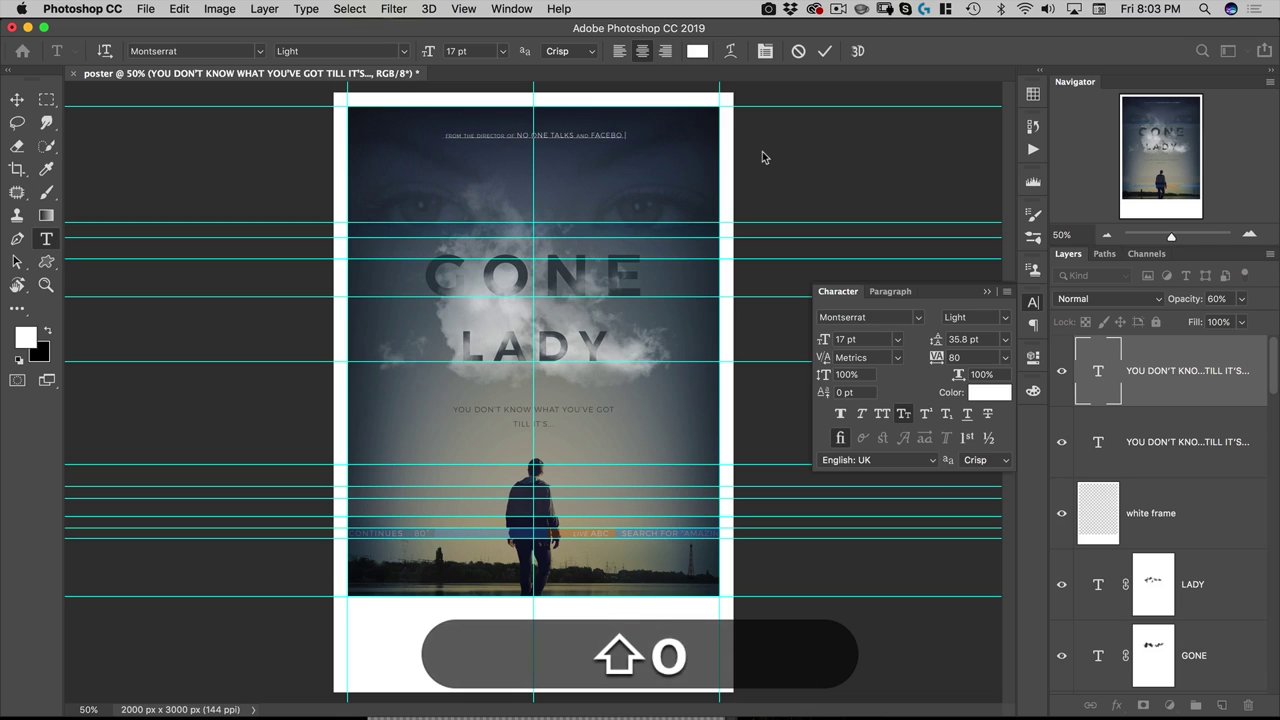
key(shift+Return)
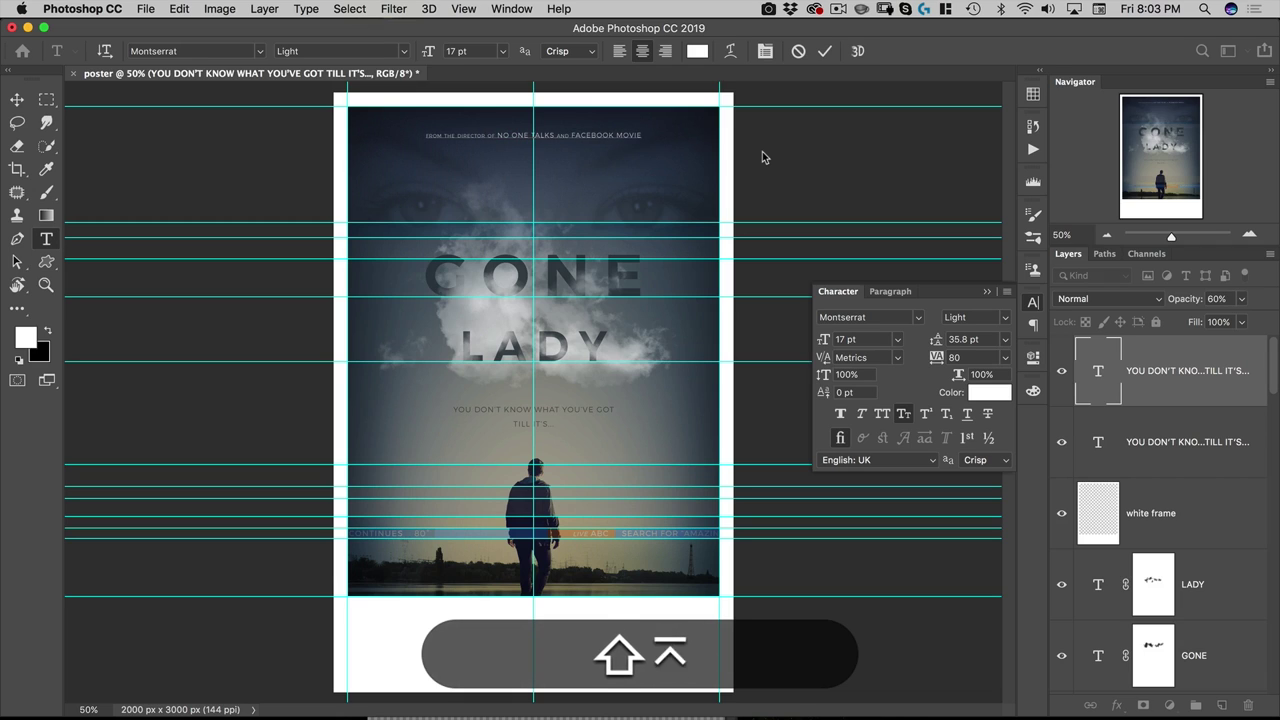
Nudge the director line slightly down and check its centering on the vertical guide with Free Transform.
key(shift+v)
key(shift+Down)
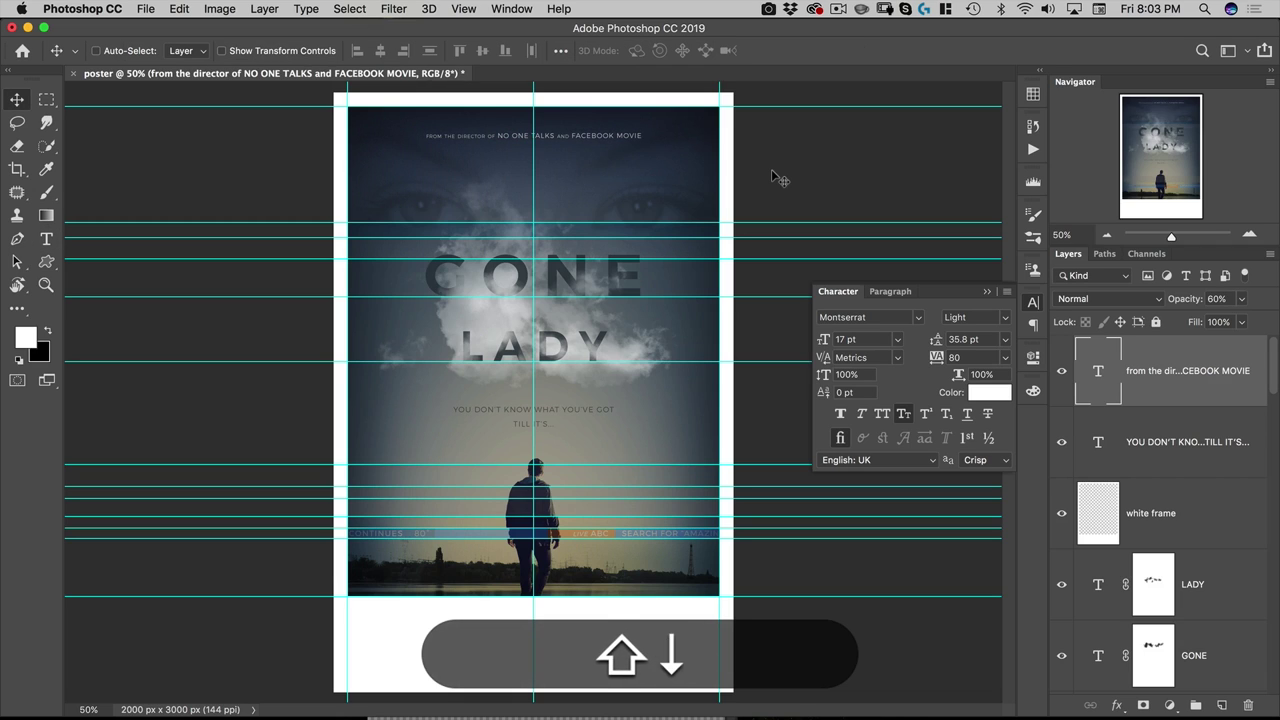
key(shift+super+t)
key(shift+super+Return)
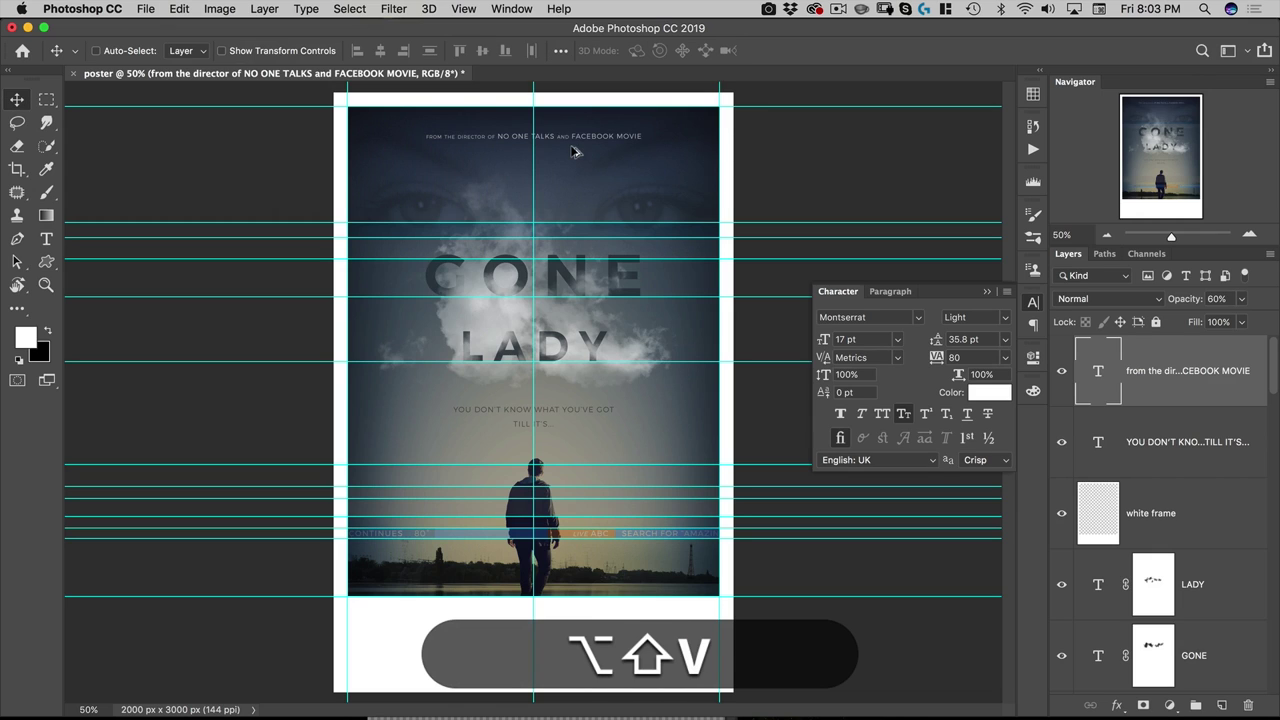
Duplicate the director line just below itself and replace the copy's text with the two lead actors' names in capitals, separated by extra spaces.
drag(588, 140, 586, 171)
key(alt+shift+t)
key(shift+super+a)
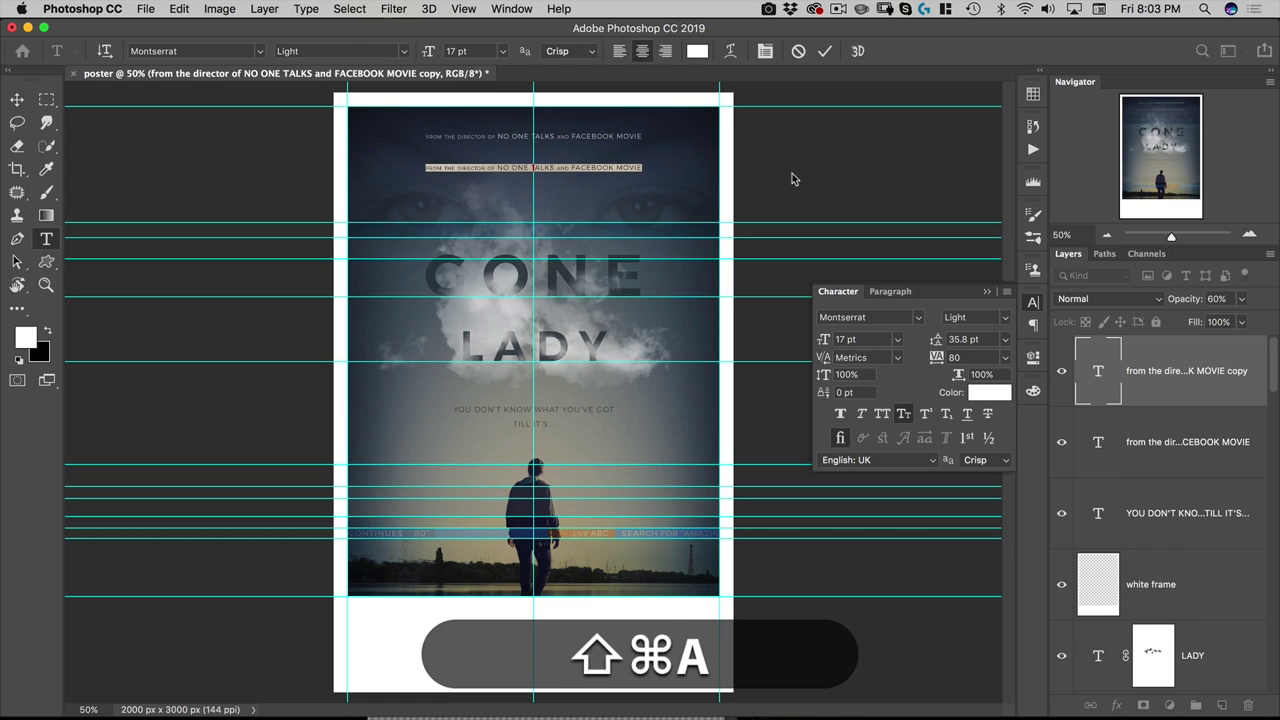
key(shift+super+b)
text(ce)
key(super+a)
text(BRUCE)
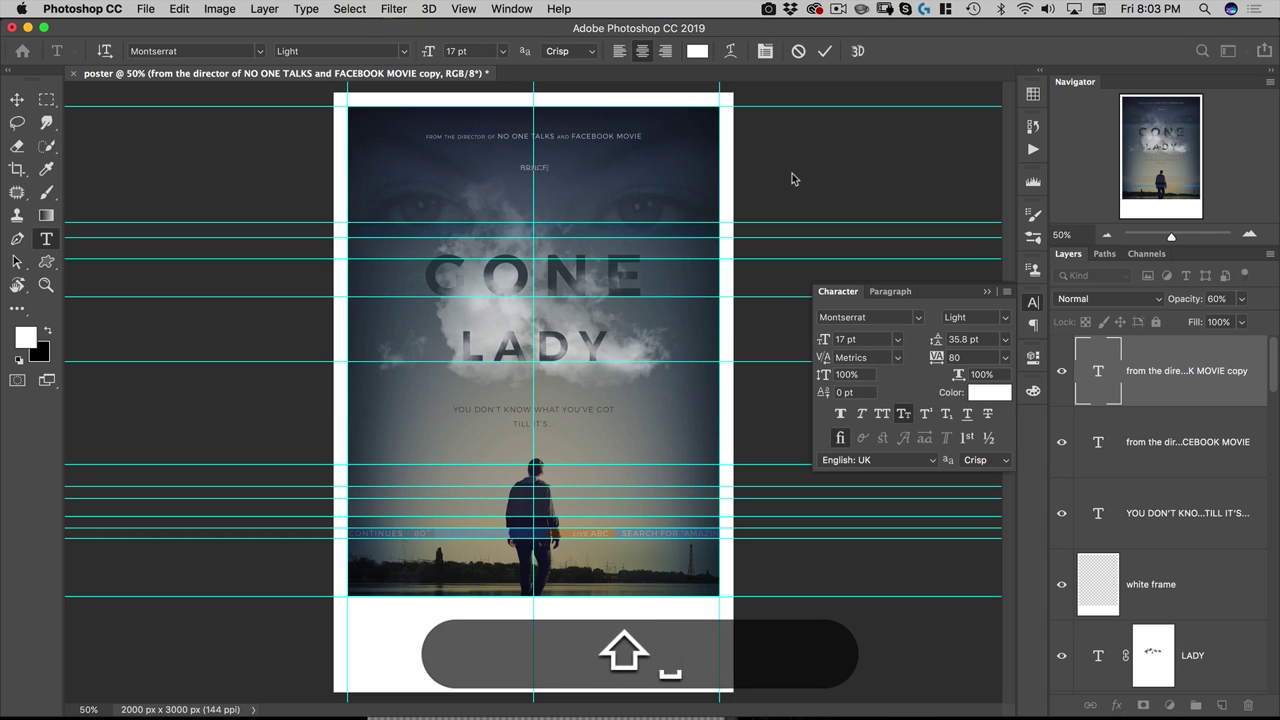
text( WAYNE   )
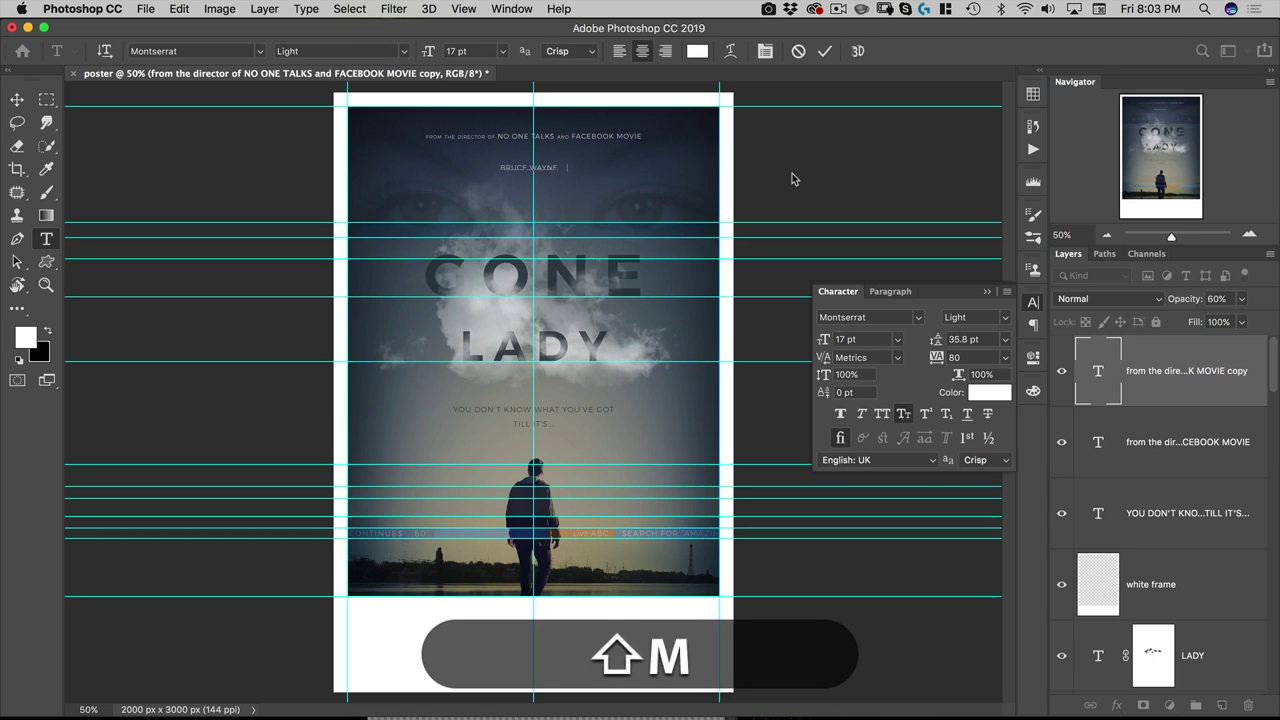
text(MIRANDA FROST)
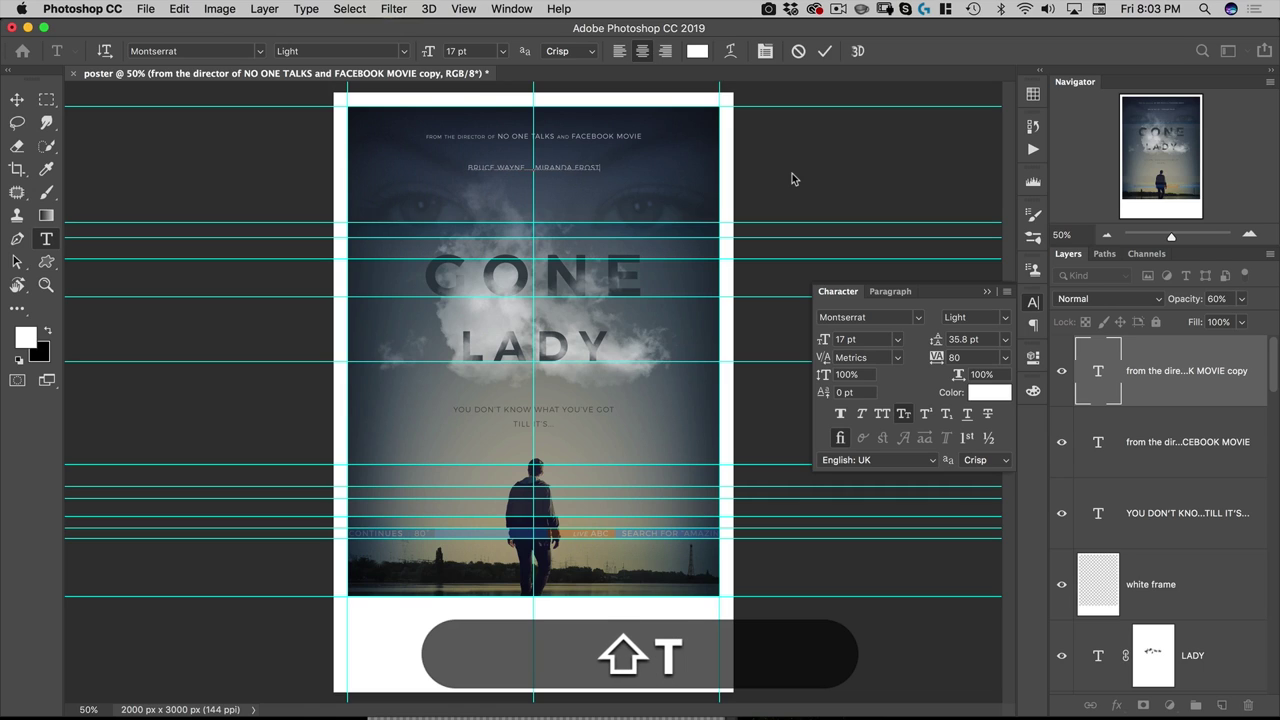
Enlarge the whole actor names line to 41 pt.
key(shift+super+a)
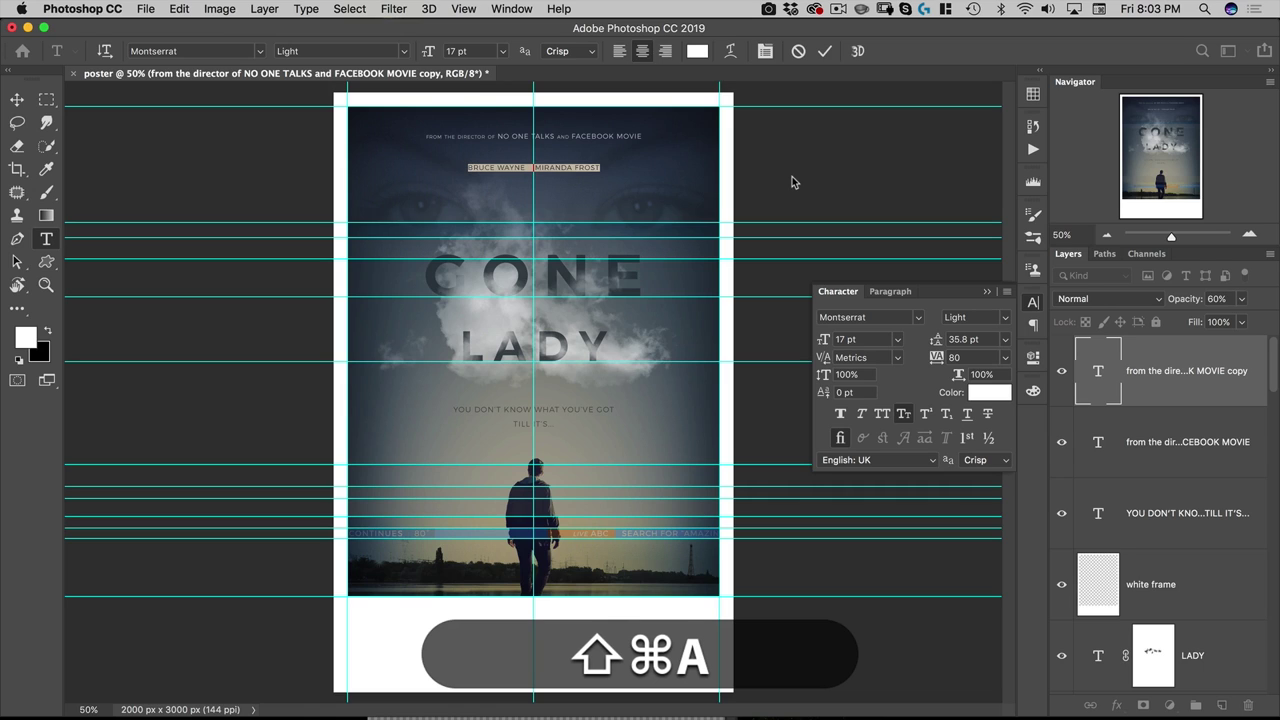
key(shift)
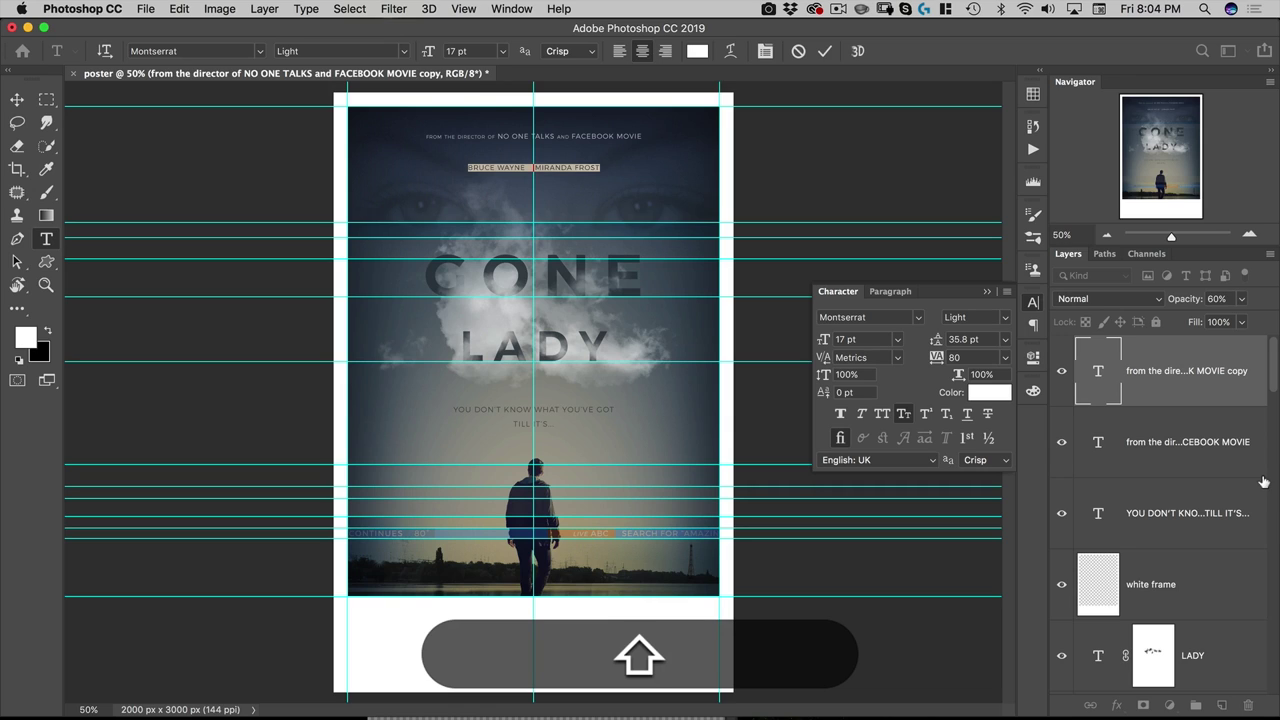
click(850, 339)
key(shift)
text(28)
key(shift+Tab)
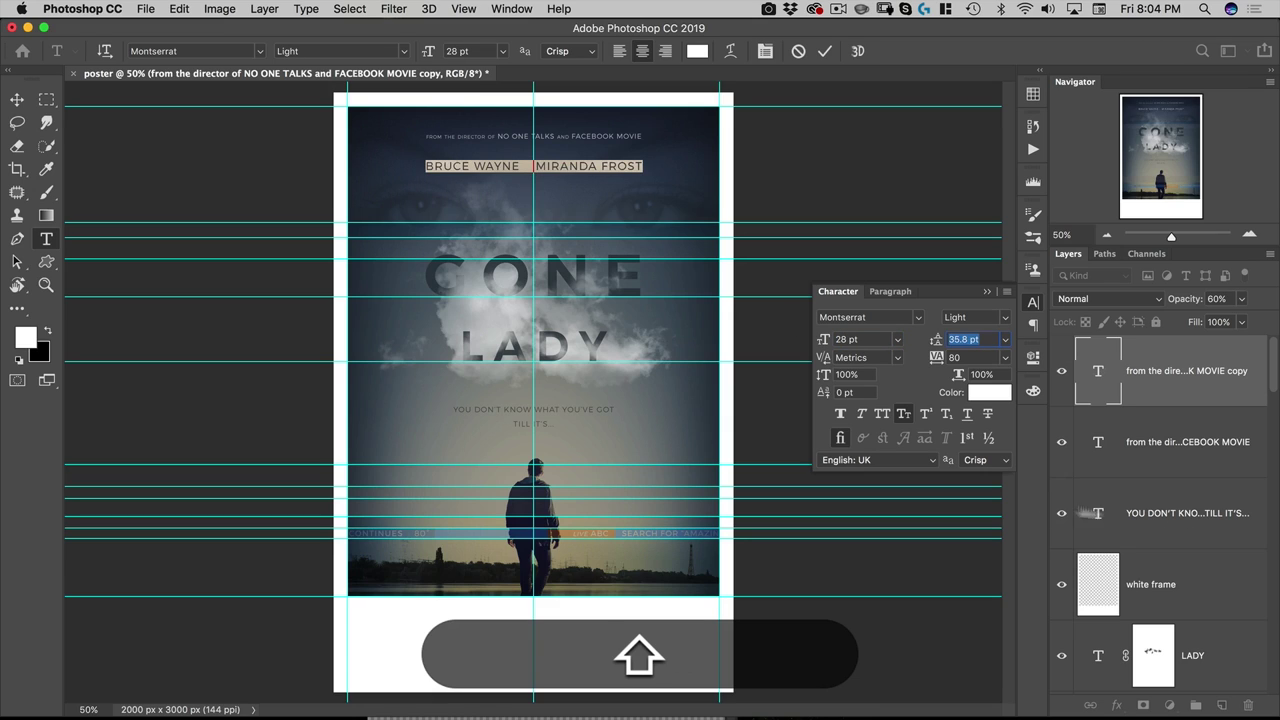
key(shift+Tab)
drag(826, 340, 835, 339)
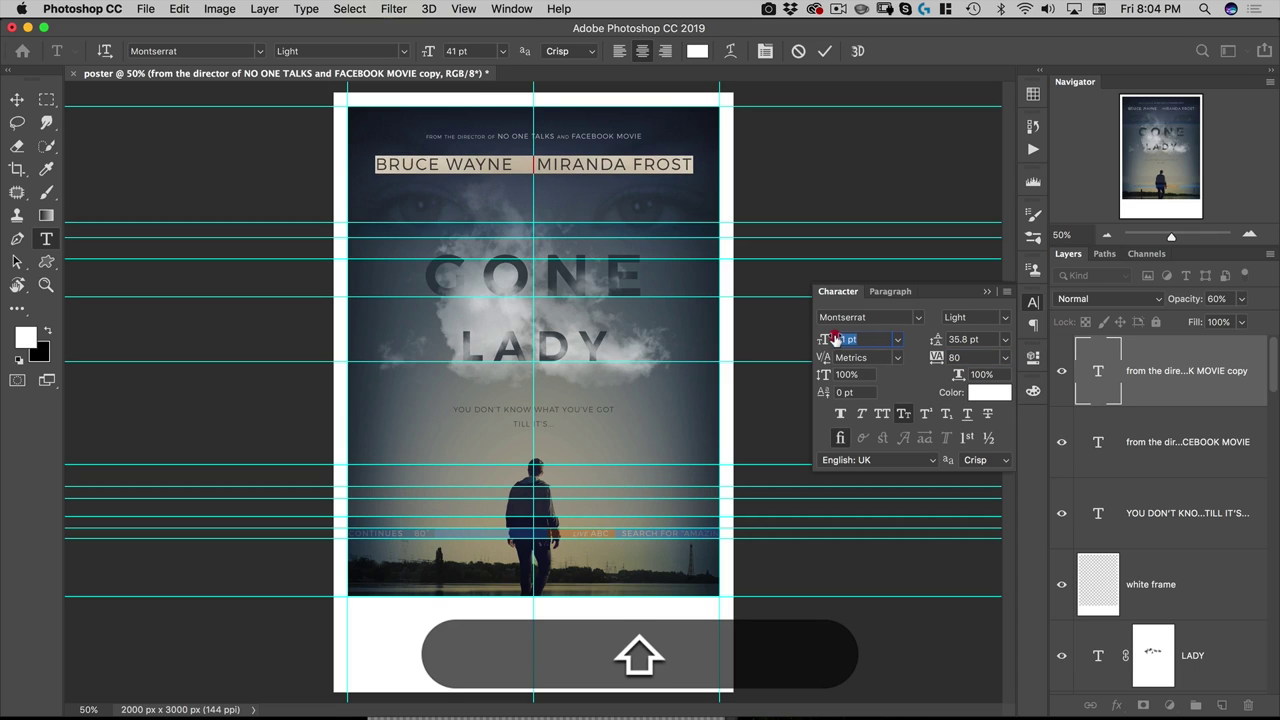
Set the actor names line in Montserrat ExtraLight with tracking 0 and commit the text.
click(1002, 318)
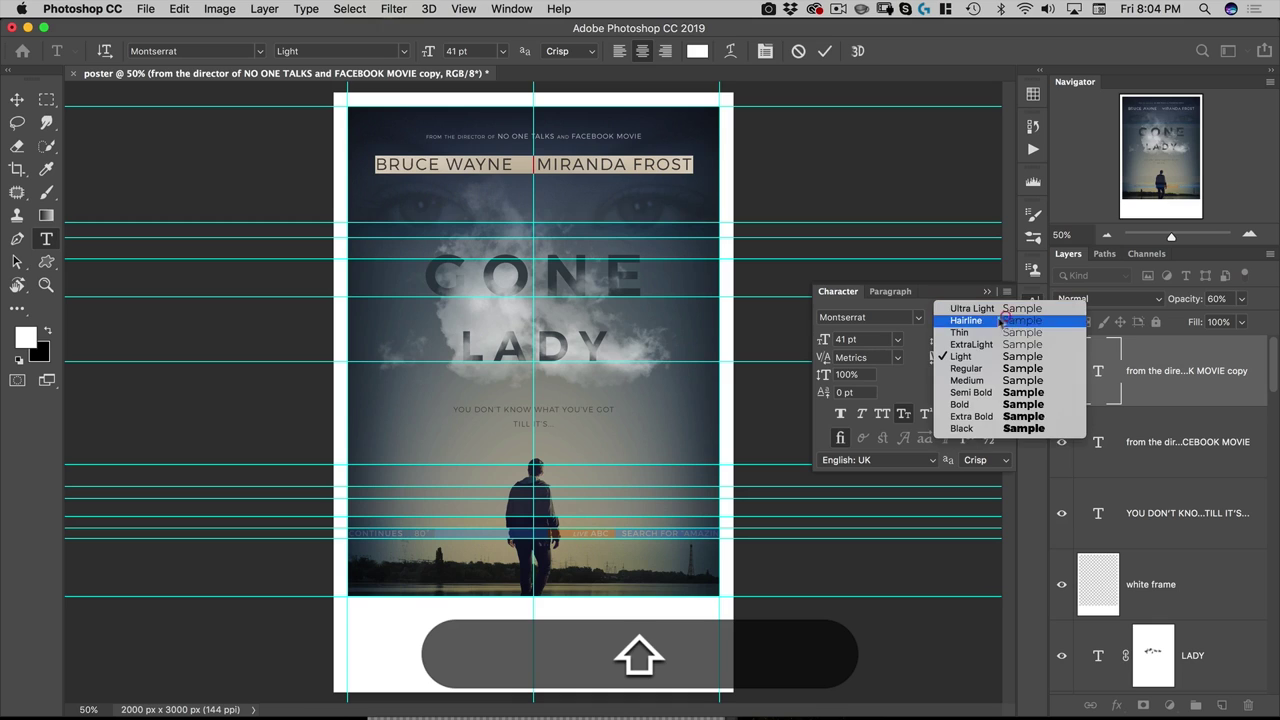
click(990, 345)
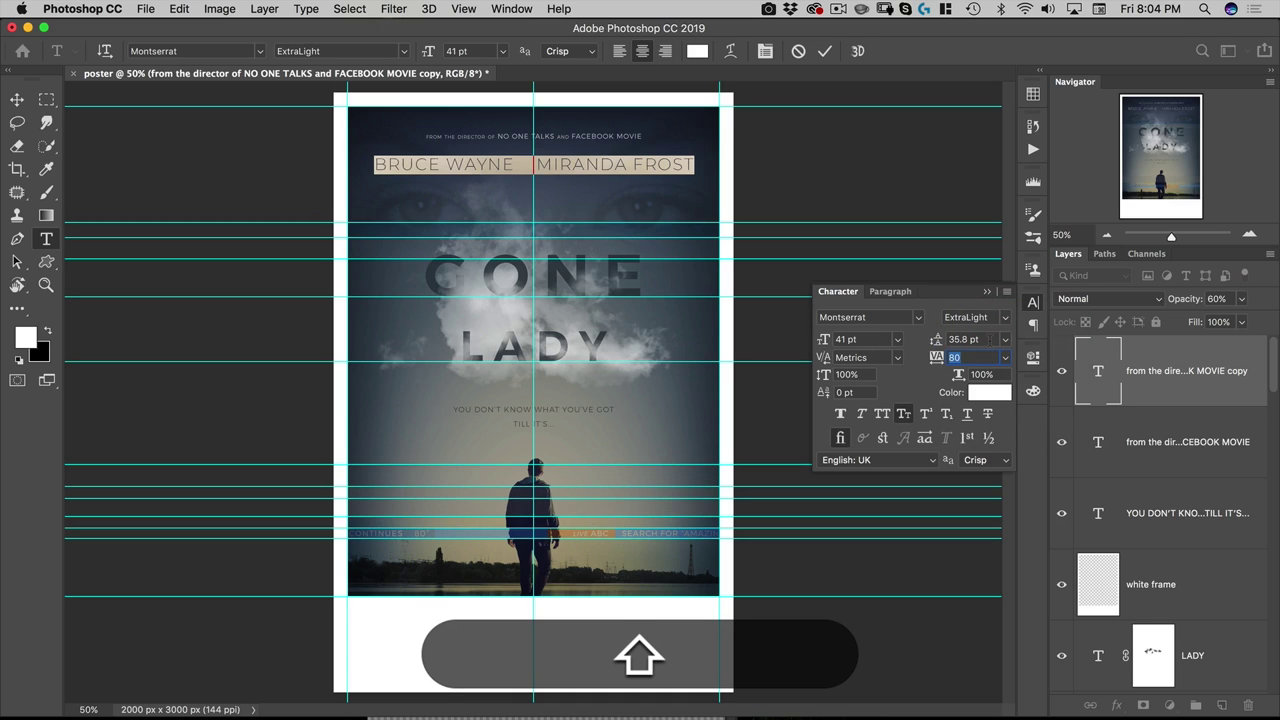
text(0)
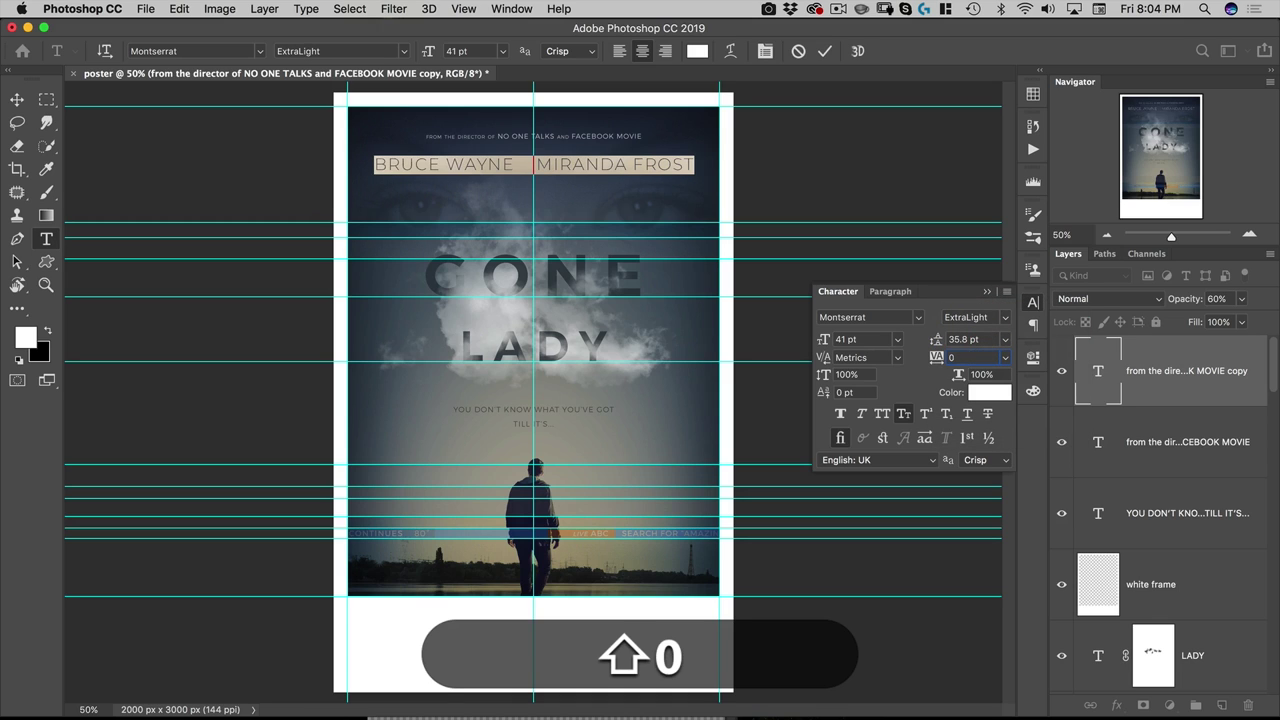
key(shift+Tab)
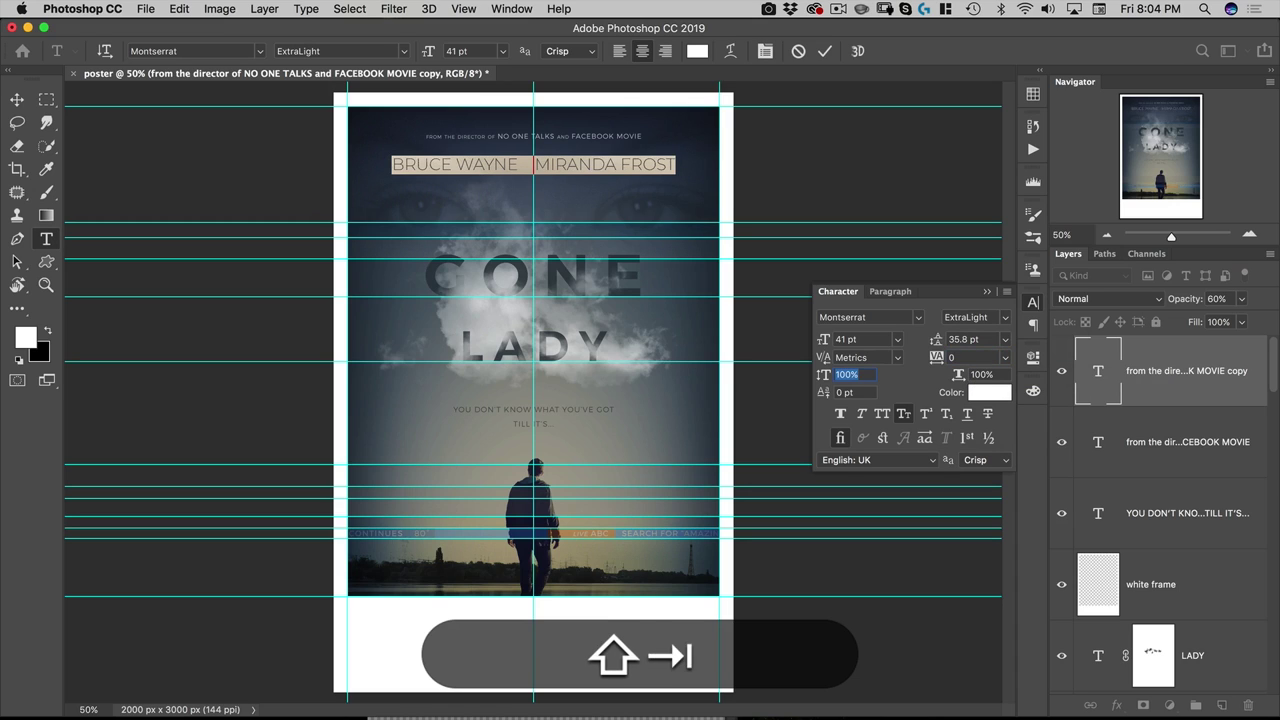
key(shift)
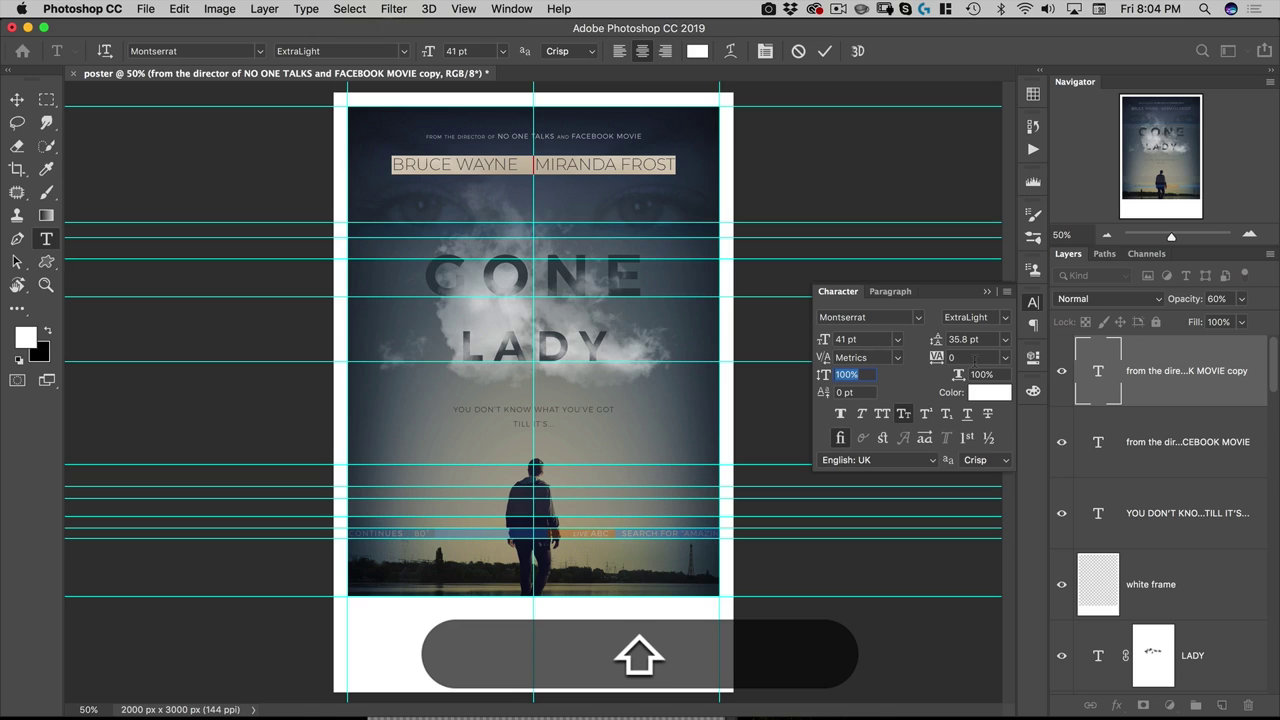
click(824, 51)
Check the actor names line's centering with Free Transform and nudge it up closer to the director line.
key(shift+v)
key(shift+super+t)
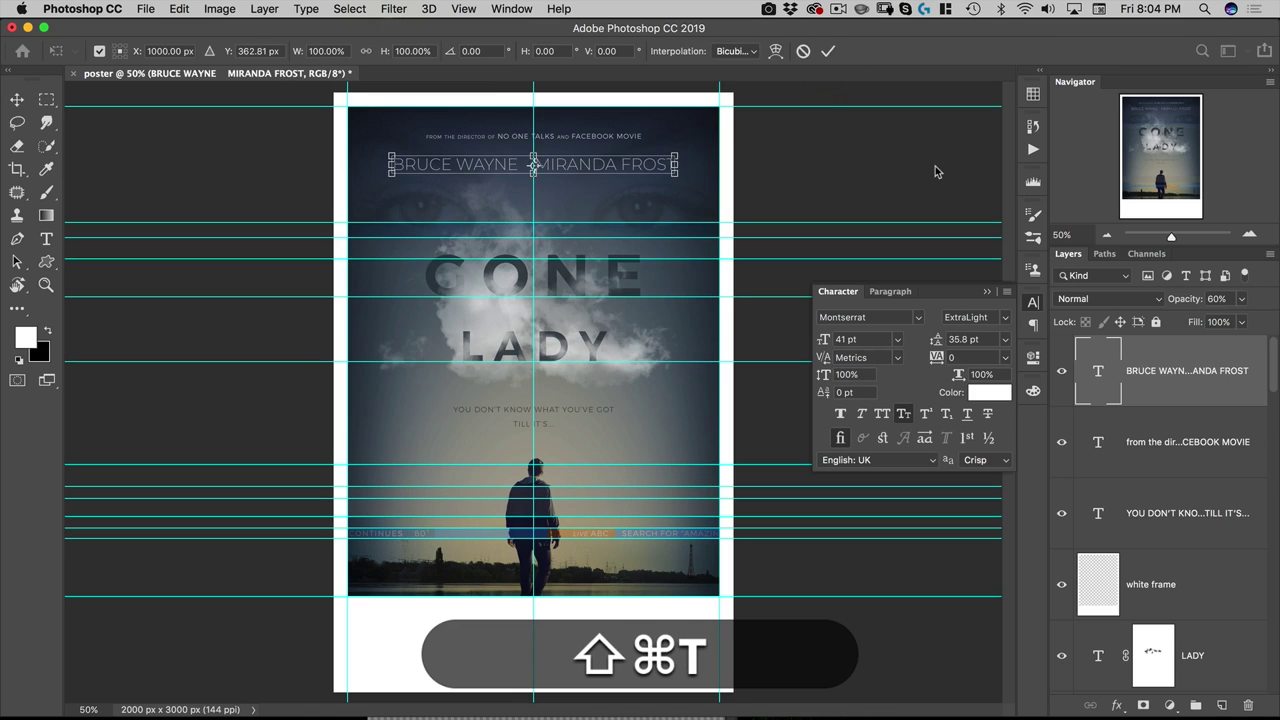
key(shift+super+Escape)
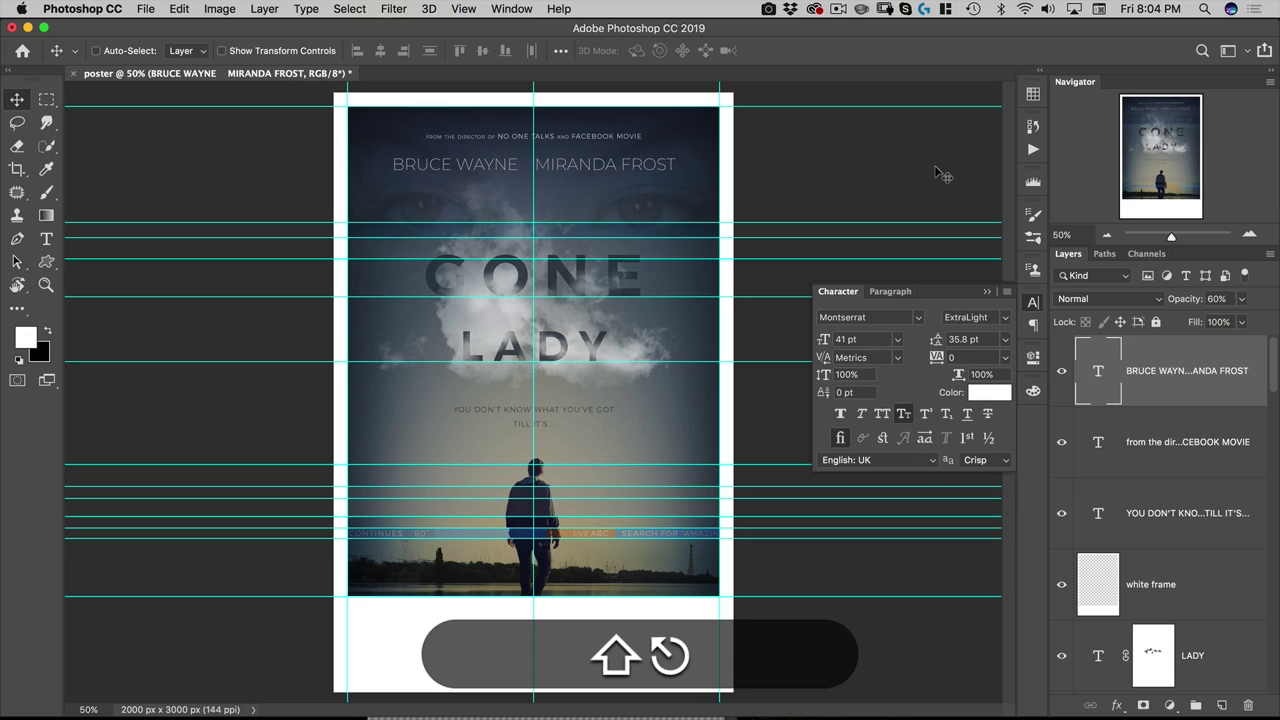
key(shift+Up)
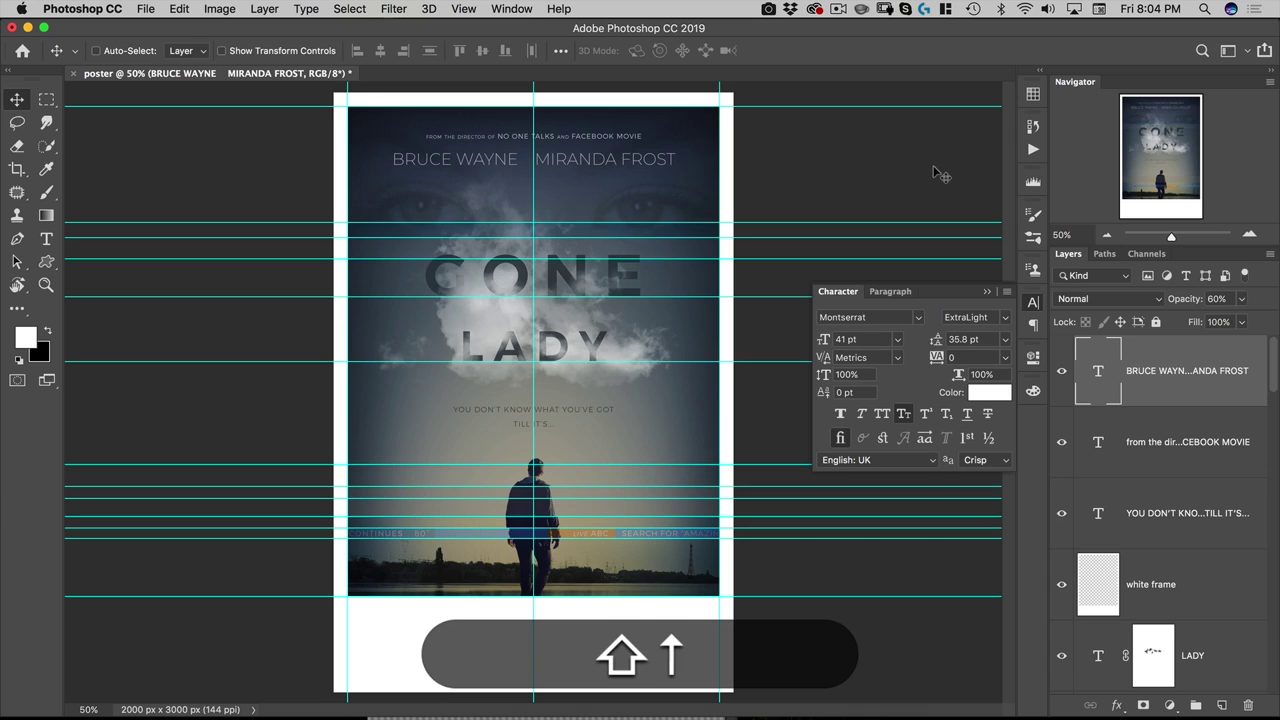
key(shift+Up)
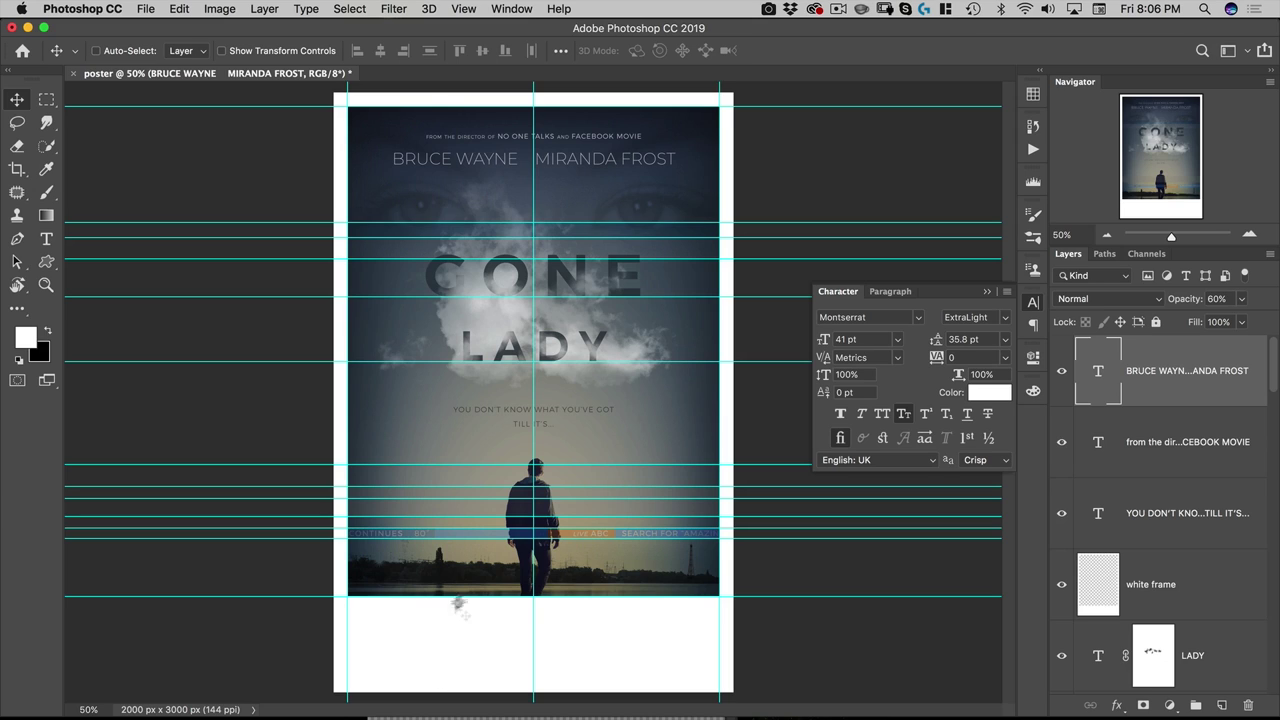
Duplicate the tagline layer and place the copy in the white area below the photo.
click(1034, 301)
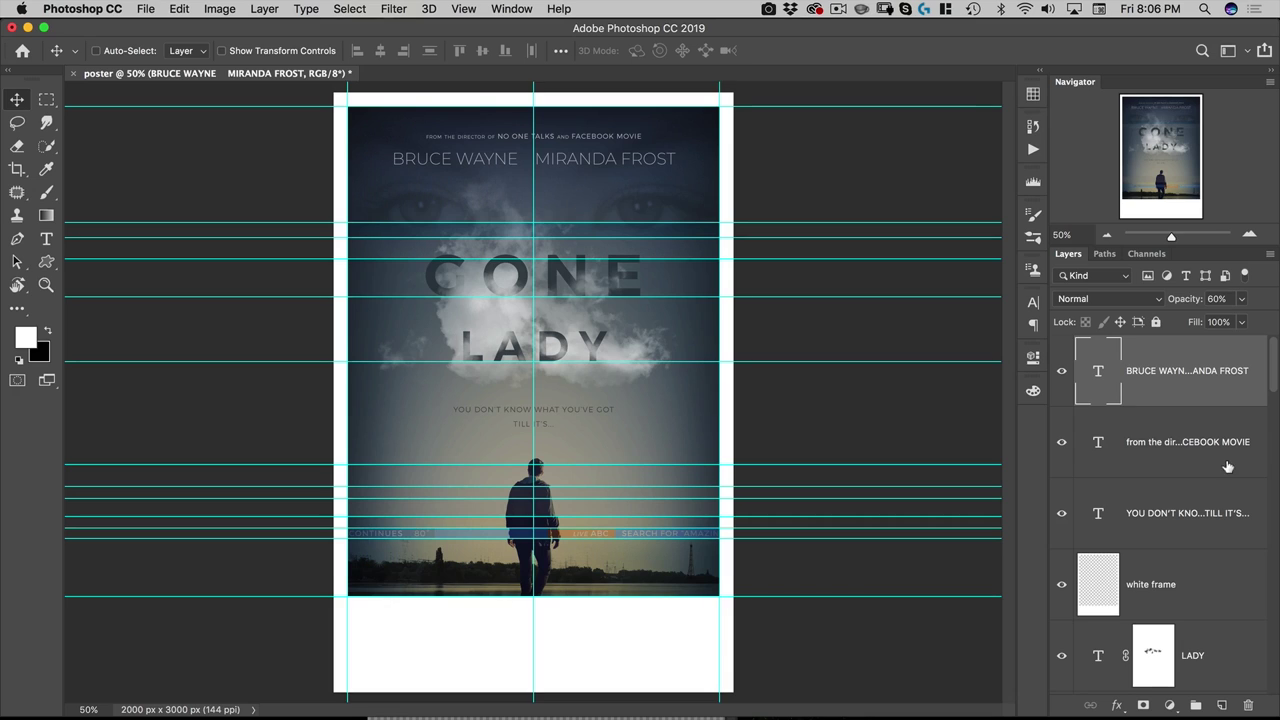
scroll(1215, 471, down, 3)
scroll(1215, 471, up, 3)
click(1120, 516)
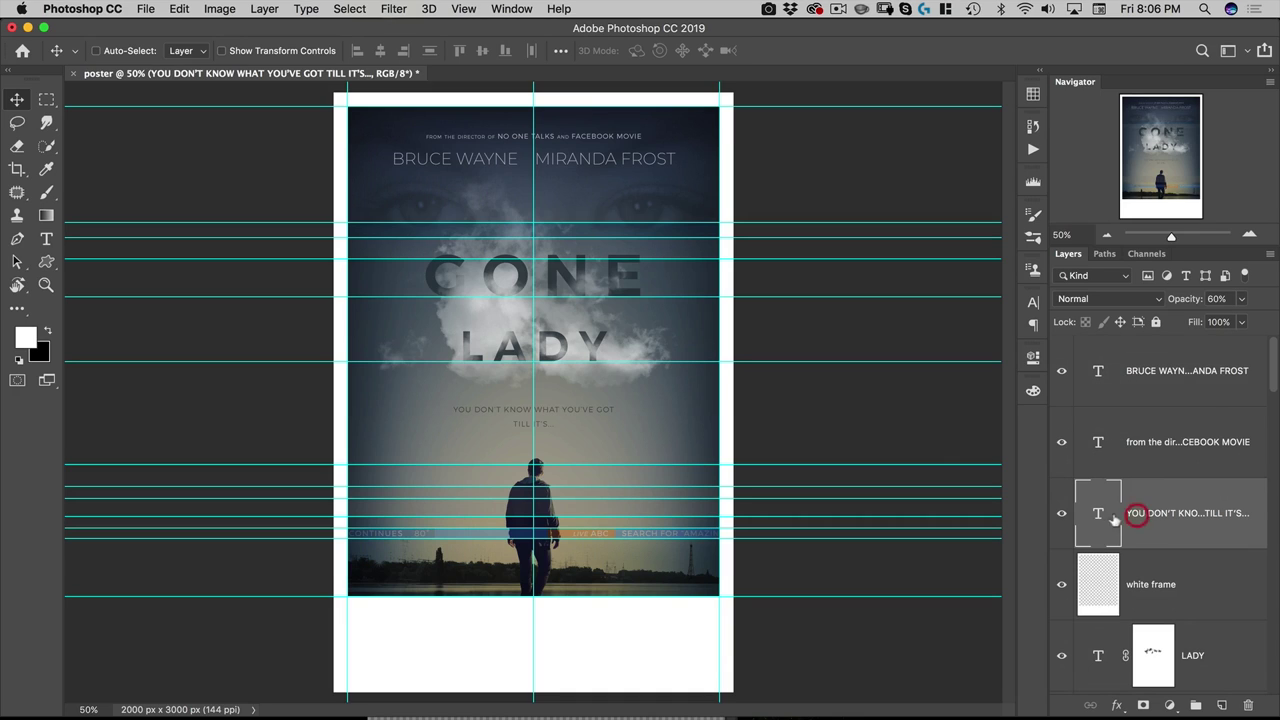
drag(589, 421, 590, 622)
Set the tagline copy in the white area in Movie Poster Regular at 28 pt.
key(alt+shift+t)
click(193, 51)
text(movie)
key(Down)
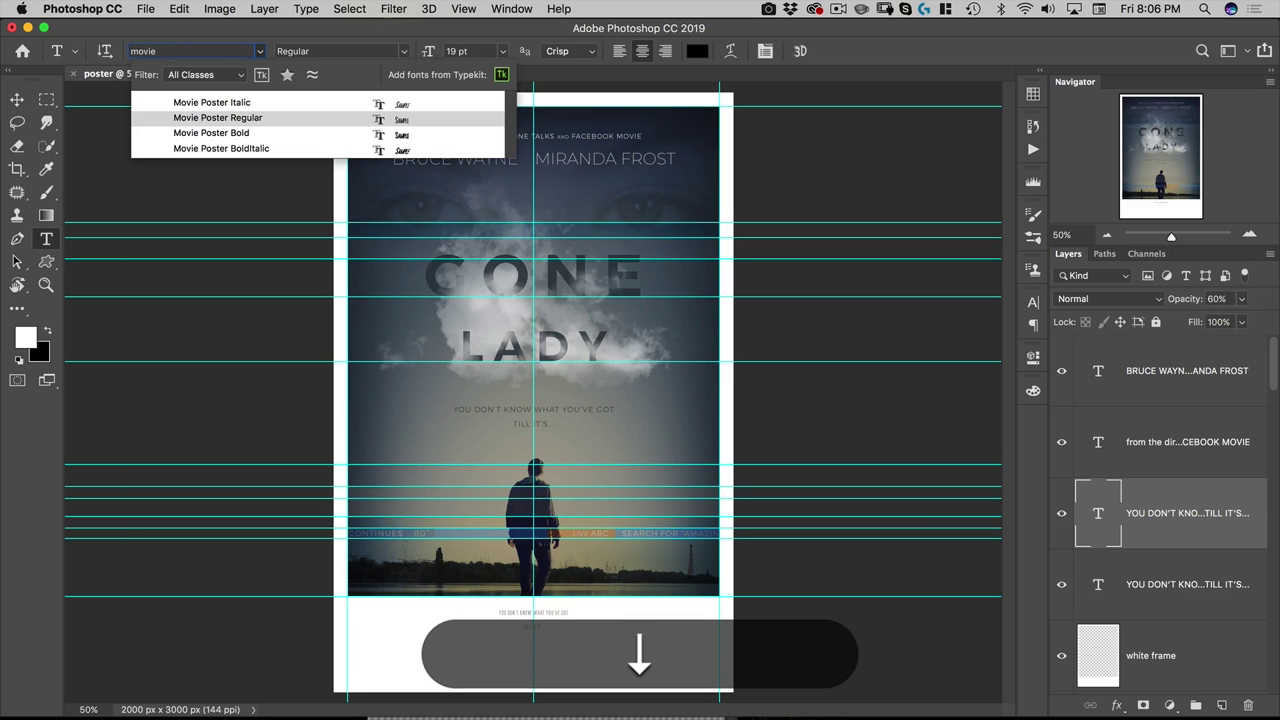
key(Tab)
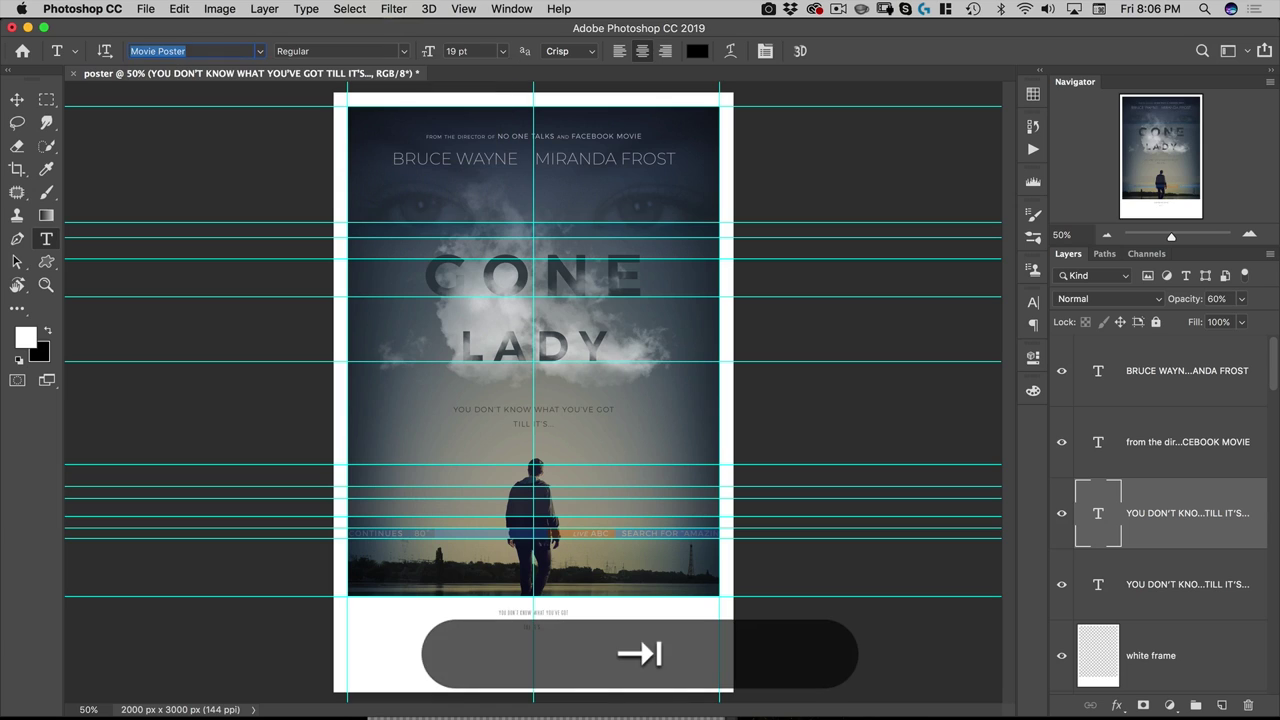
key(Tab)
key(Tab)
text(28)
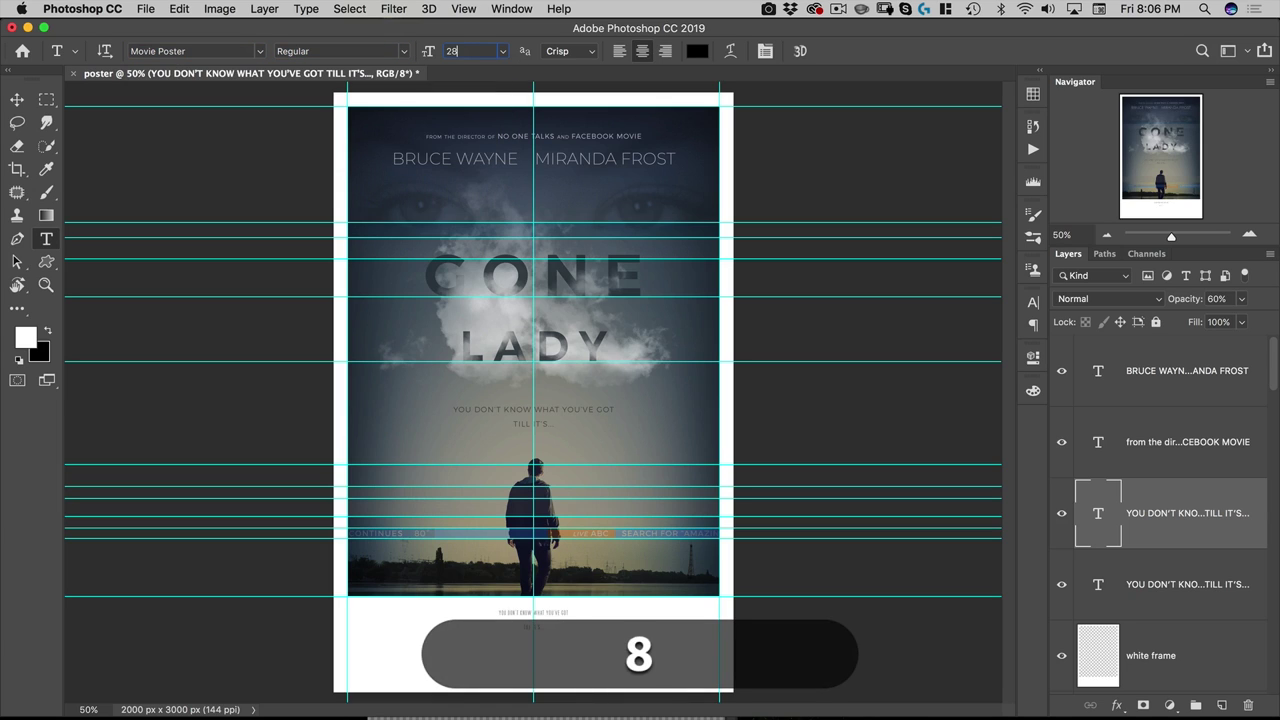
key(Tab)
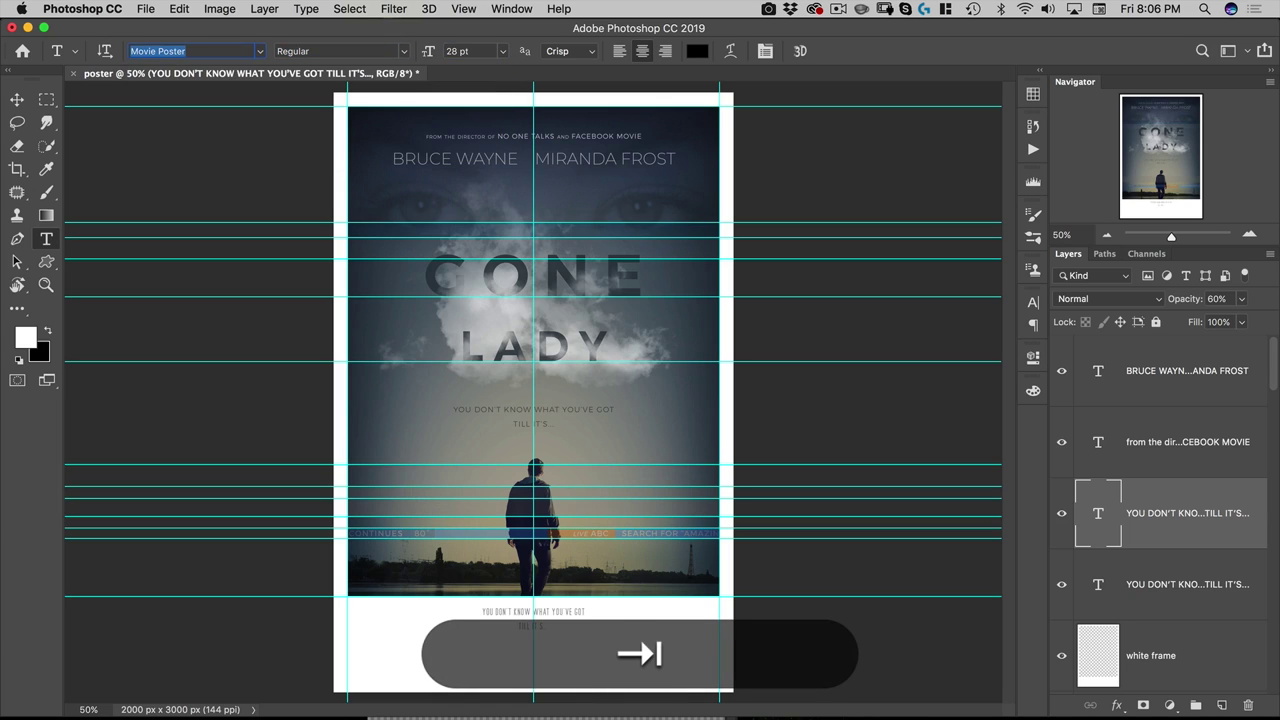
Set the tagline copy in the white area to 23 pt leading and tracking 10.
click(1033, 301)
click(963, 339)
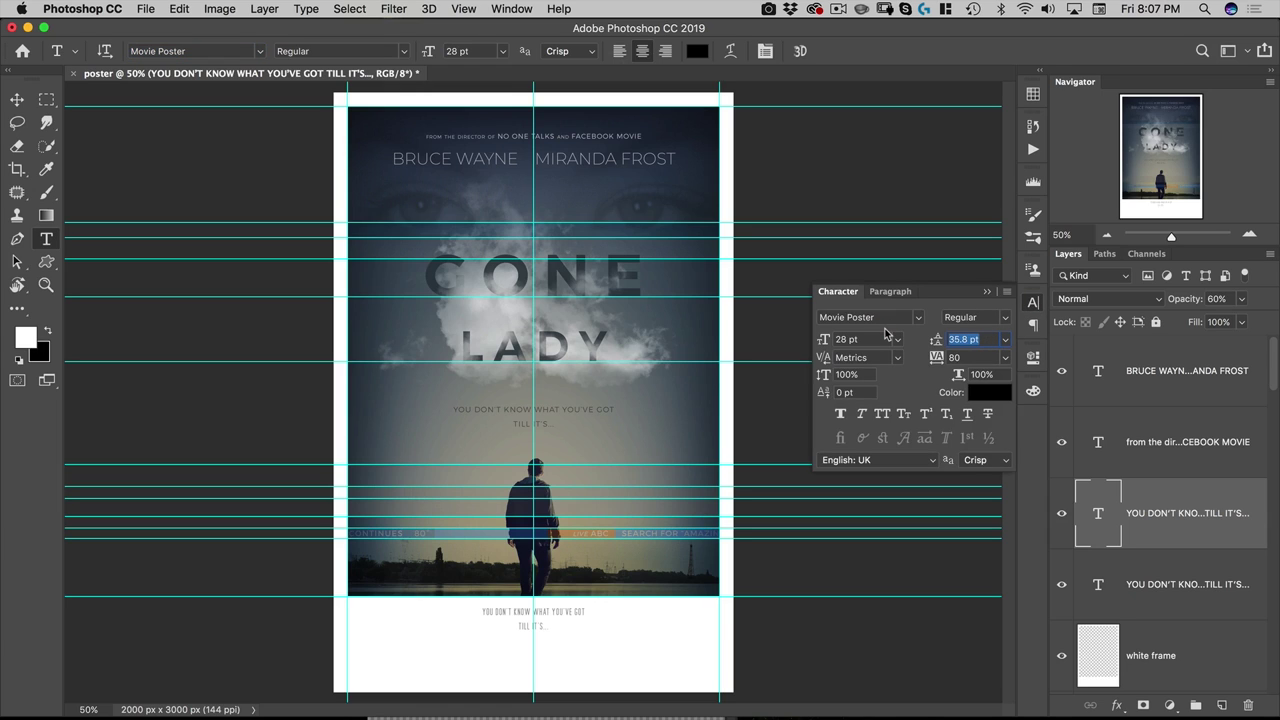
text(23)
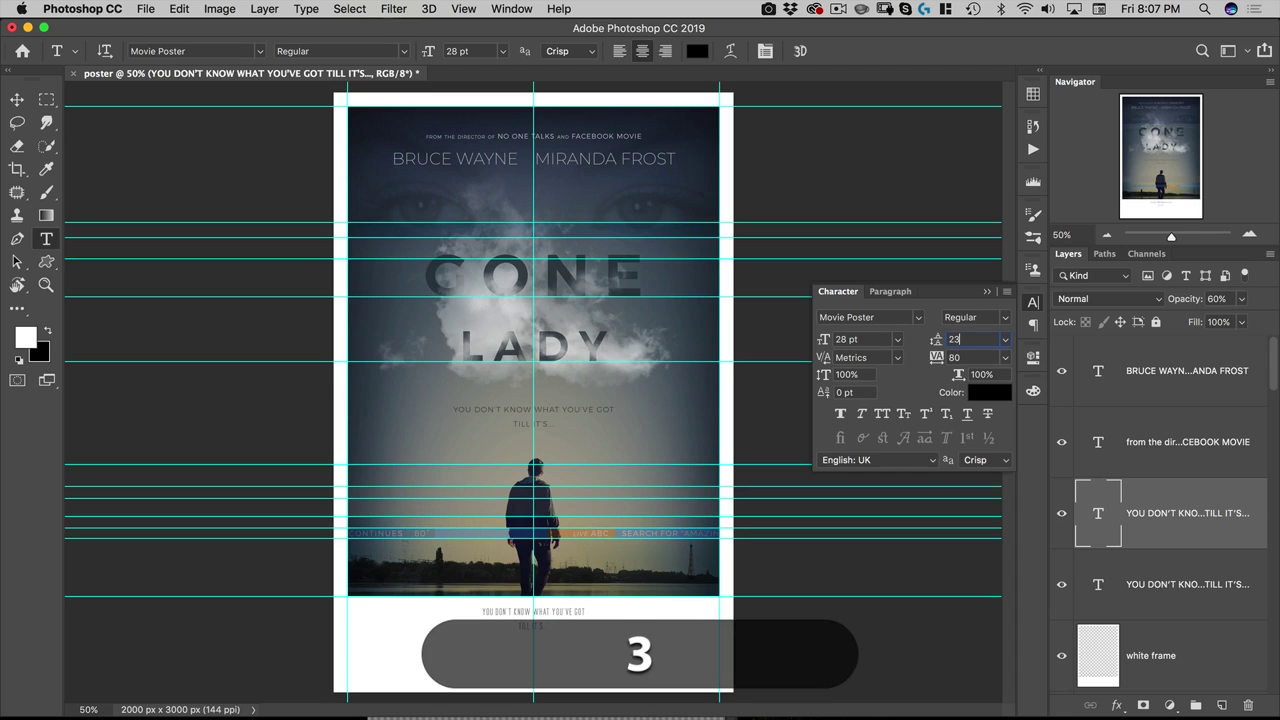
key(Tab)
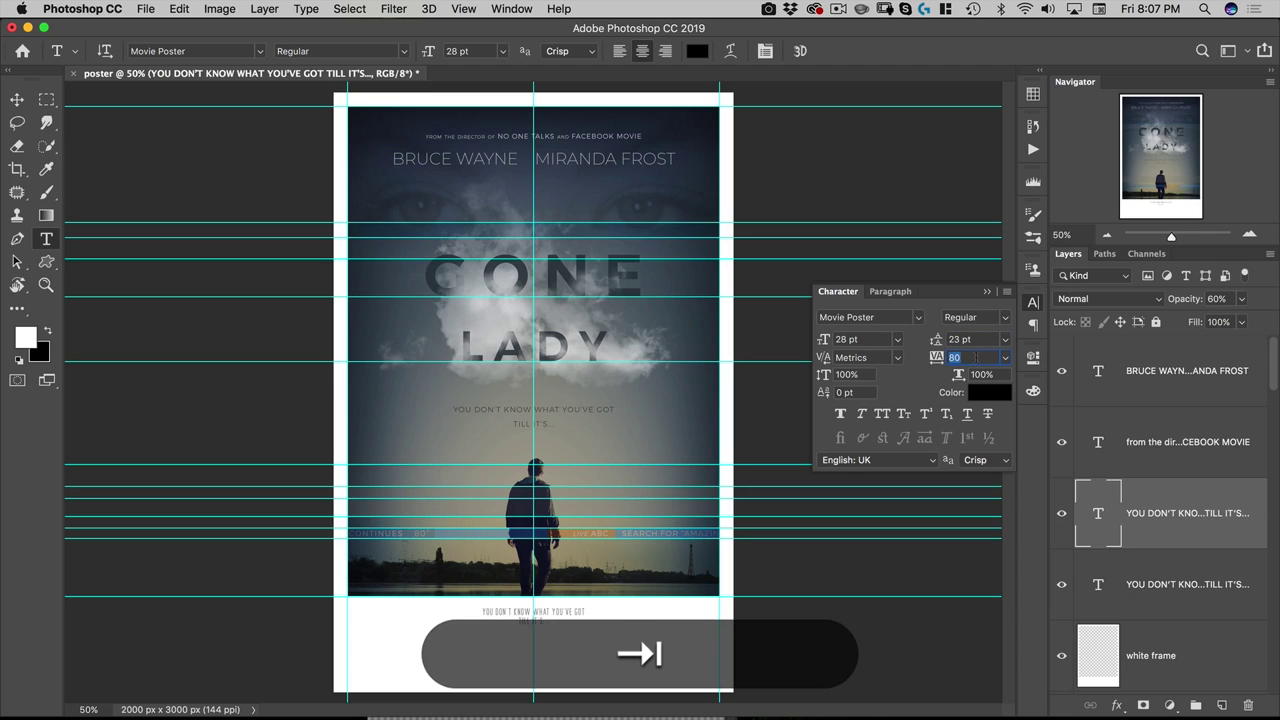
text(10)
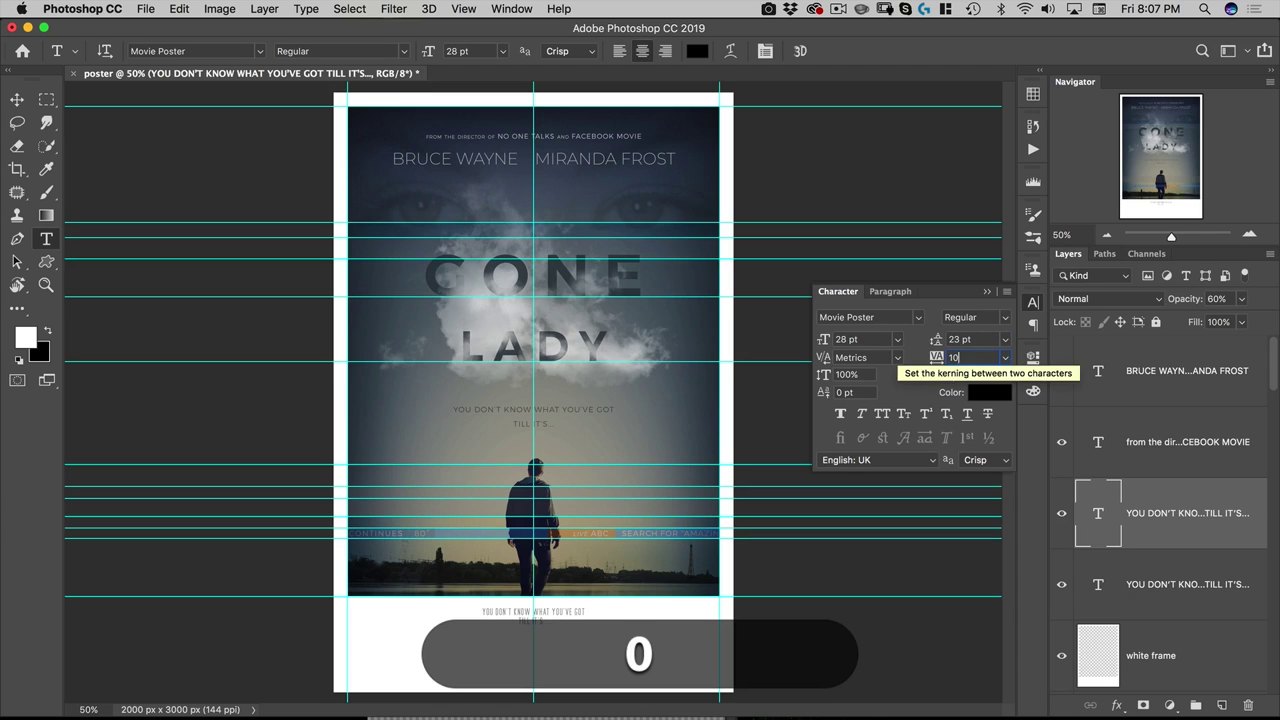
key(Tab)
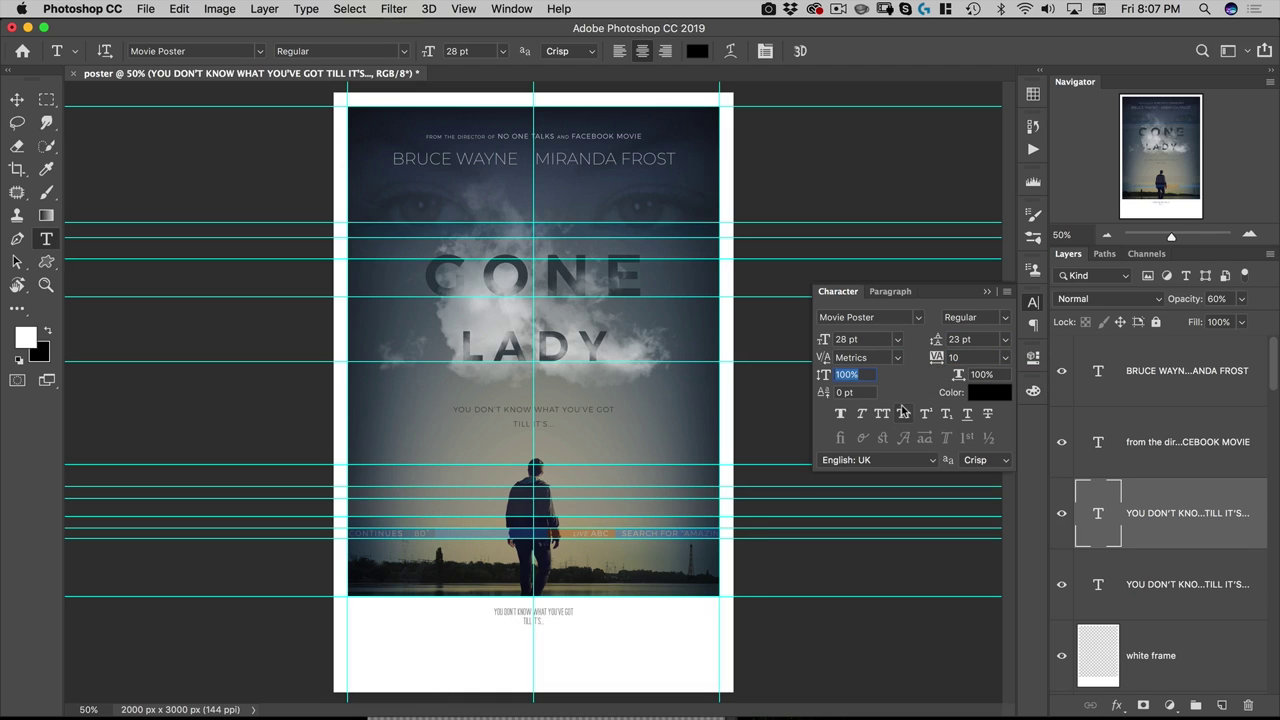
click(494, 617)
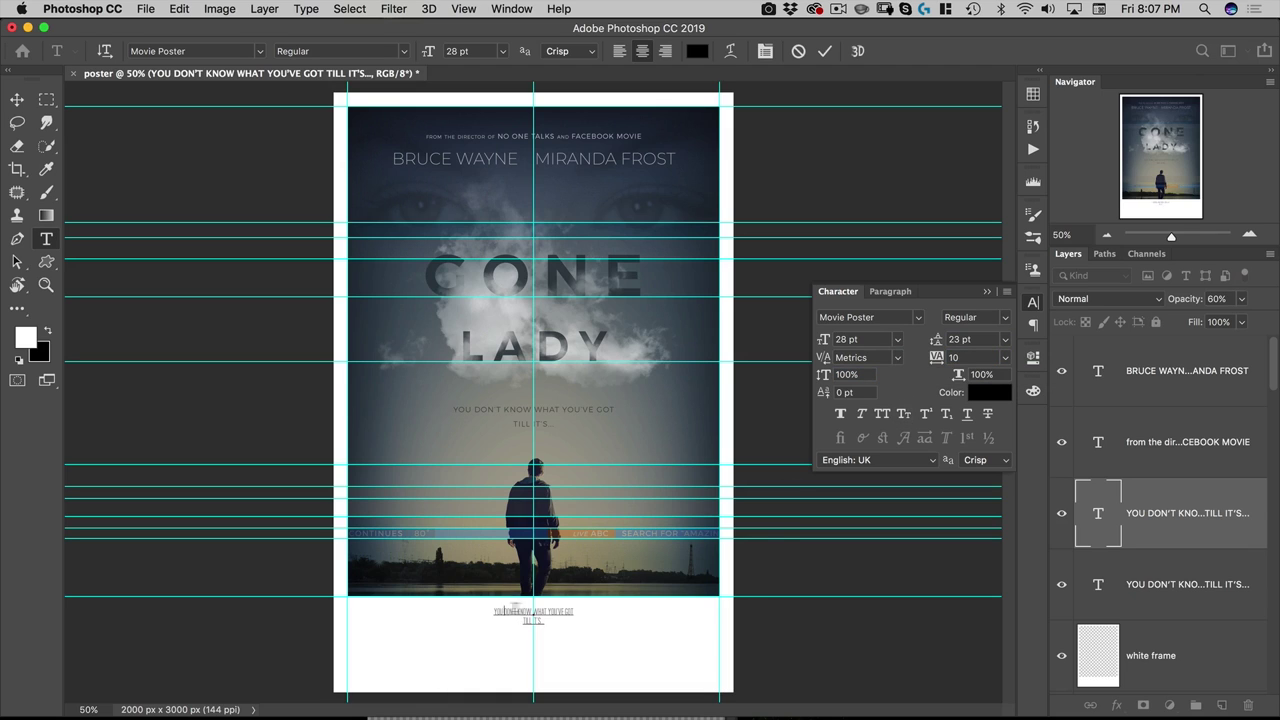
click(17, 100)
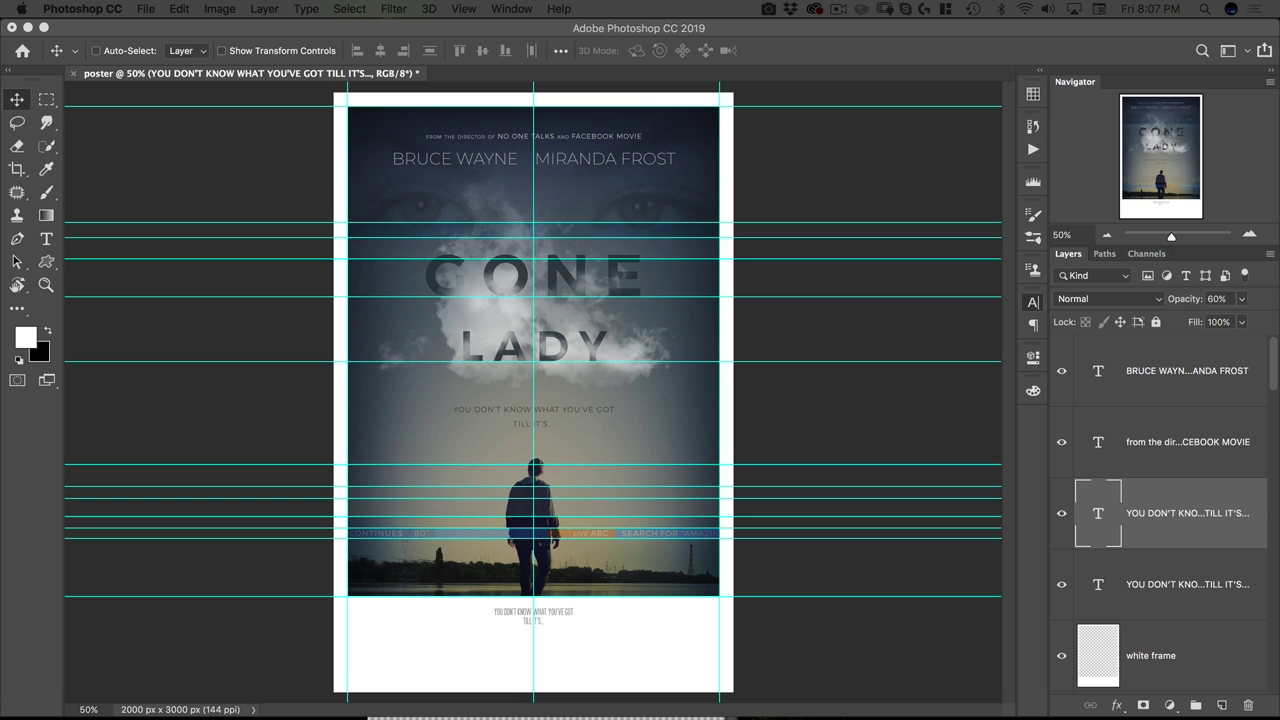
Switch to TextEdit, copy all the credits in credit text.rtf and close the document.
click(652, 253)
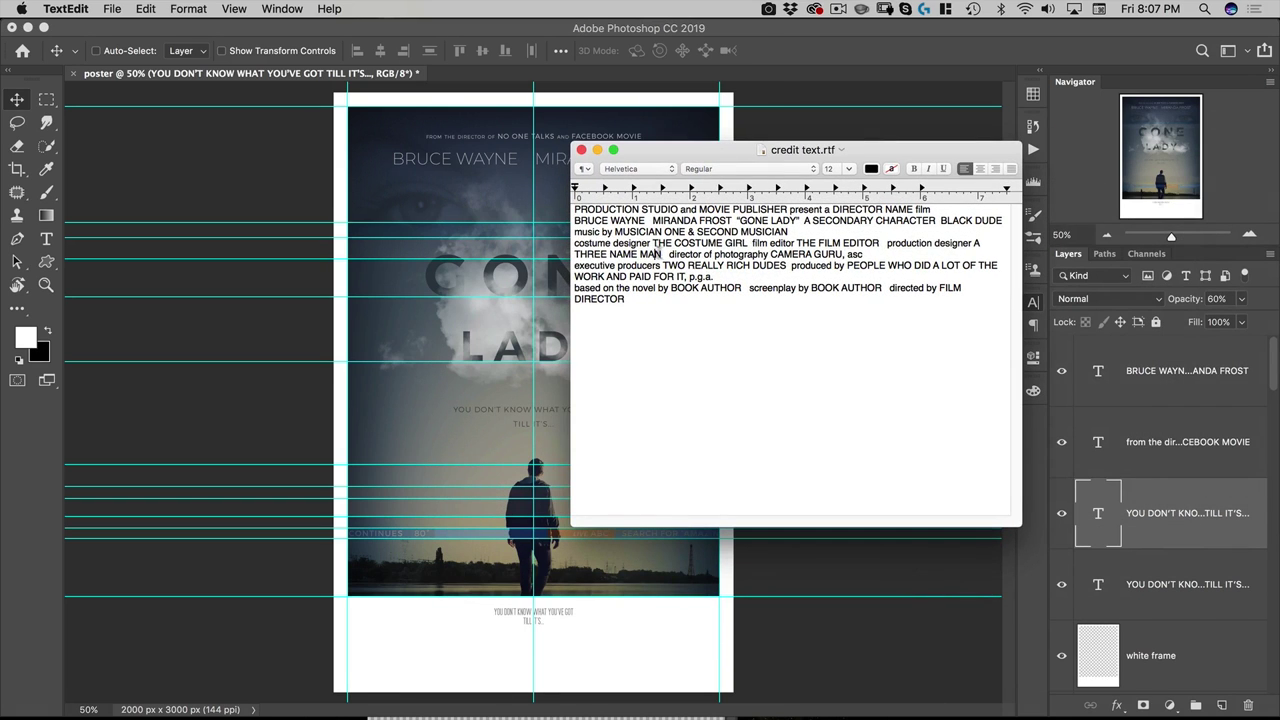
key(super+a)
key(super+c)
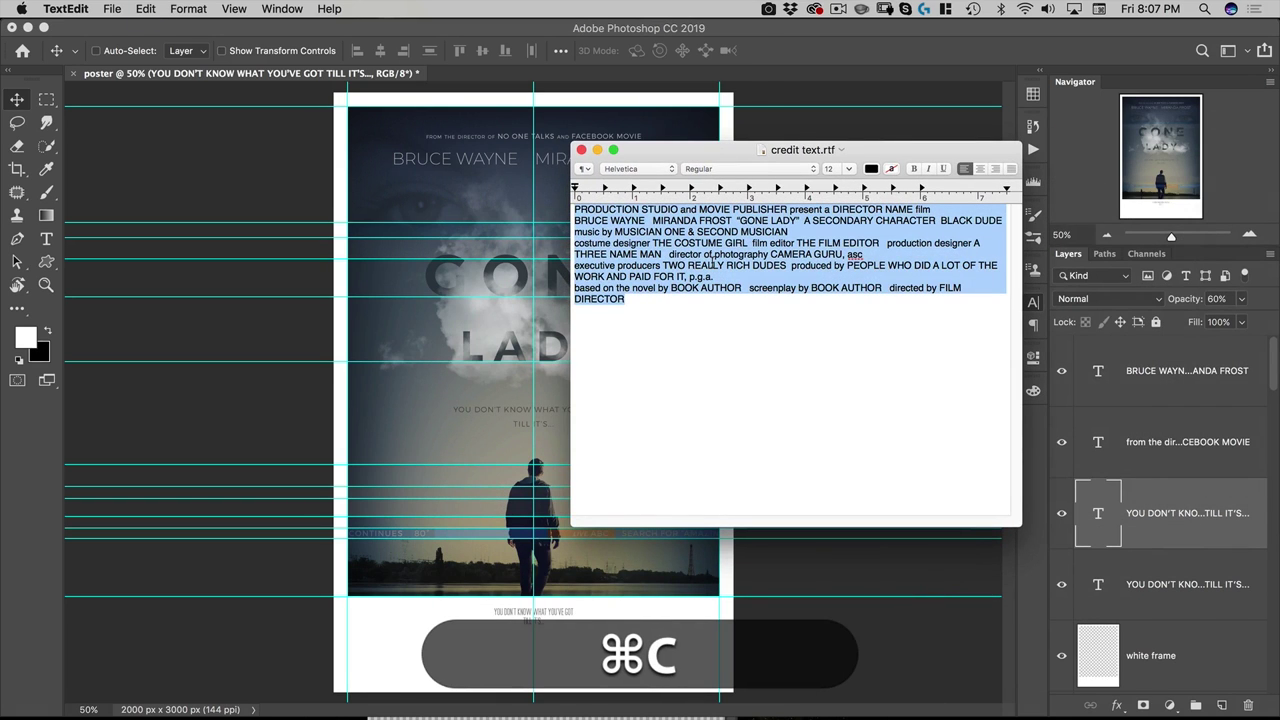
click(581, 149)
Replace the tagline copy in the white area with the copied credits text and commit it.
click(508, 613)
key(t)
key(super+t)
click(510, 612)
key(super+a)
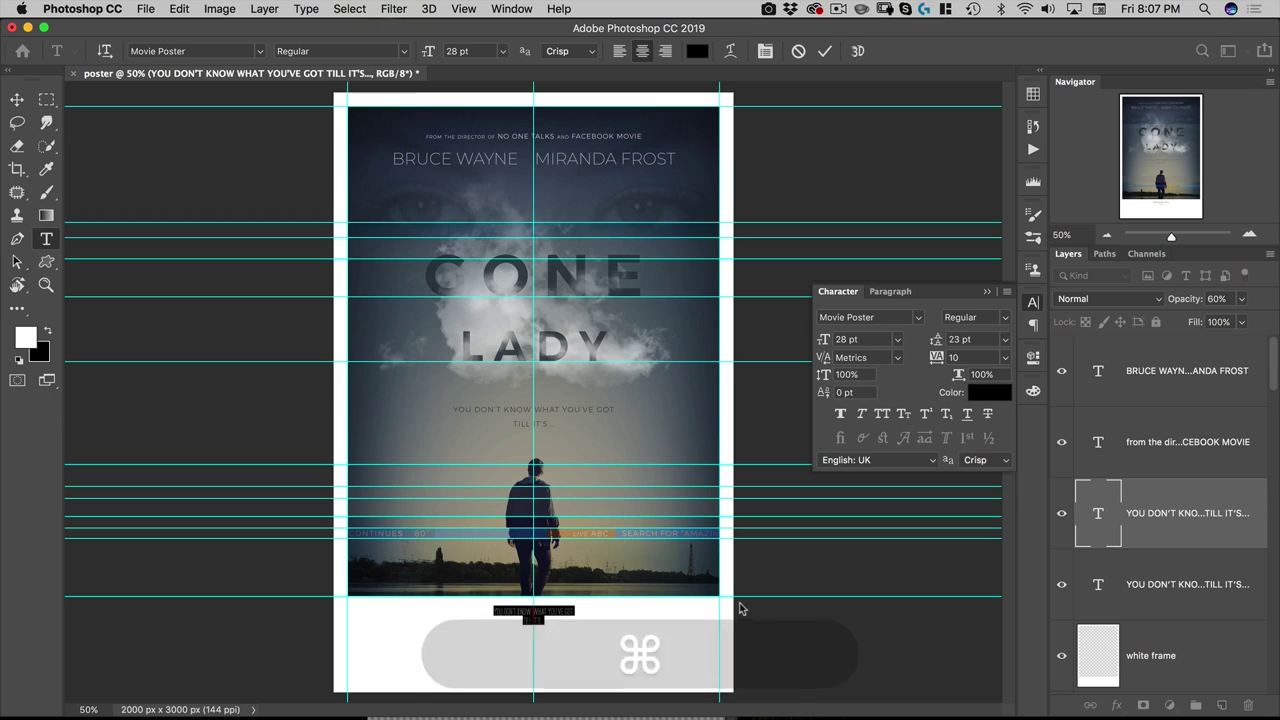
key(super+v)
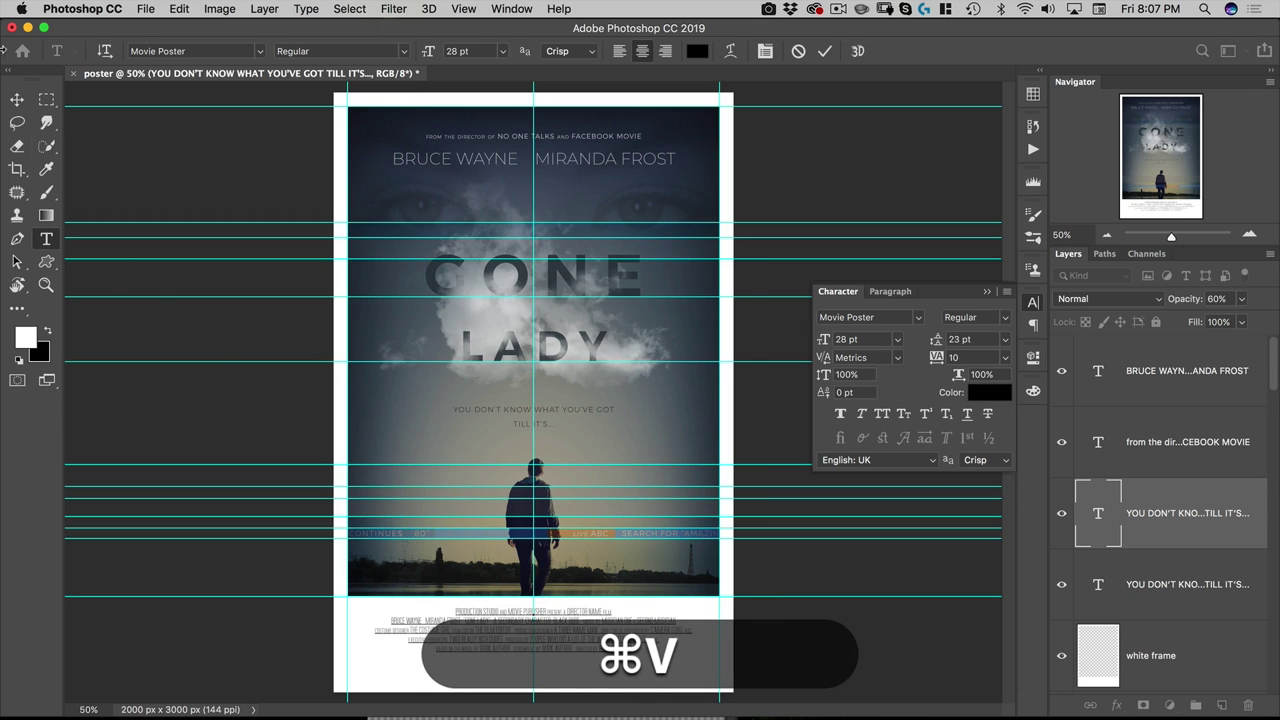
click(17, 99)
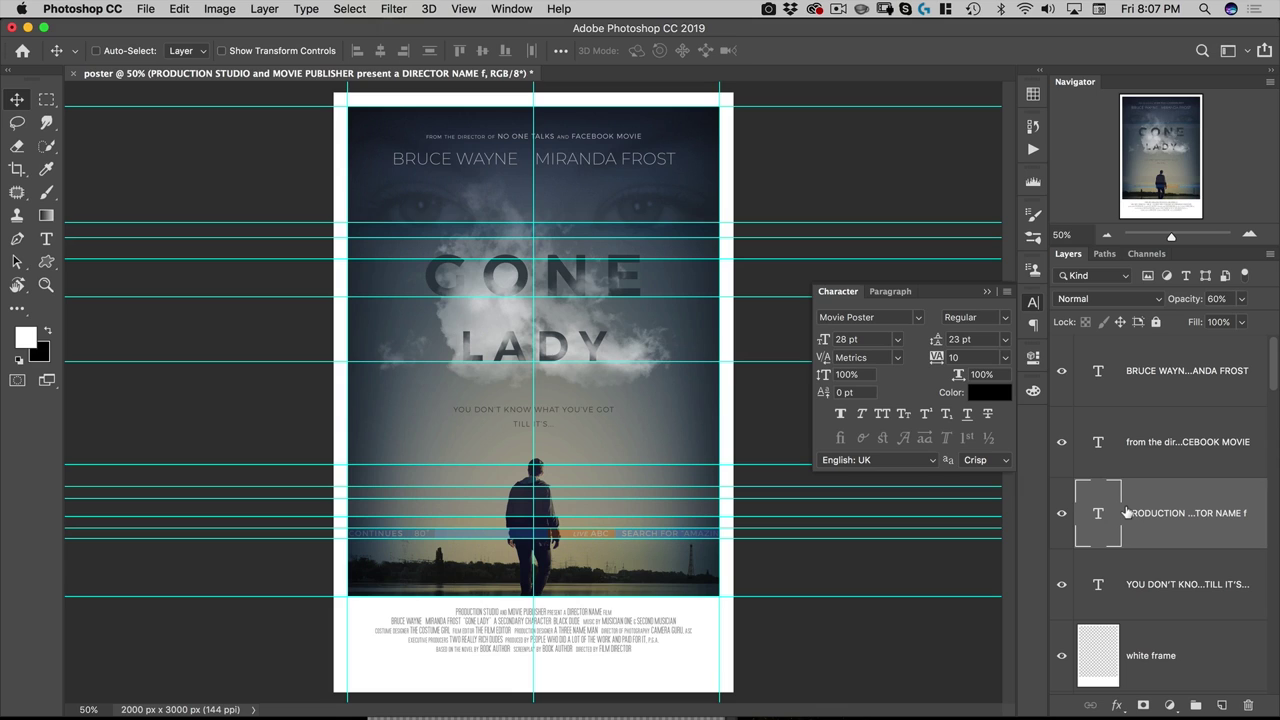
Set the credit block layer to 100% opacity and fill its text with the grey foreground color 9e9fa3.
key(0)
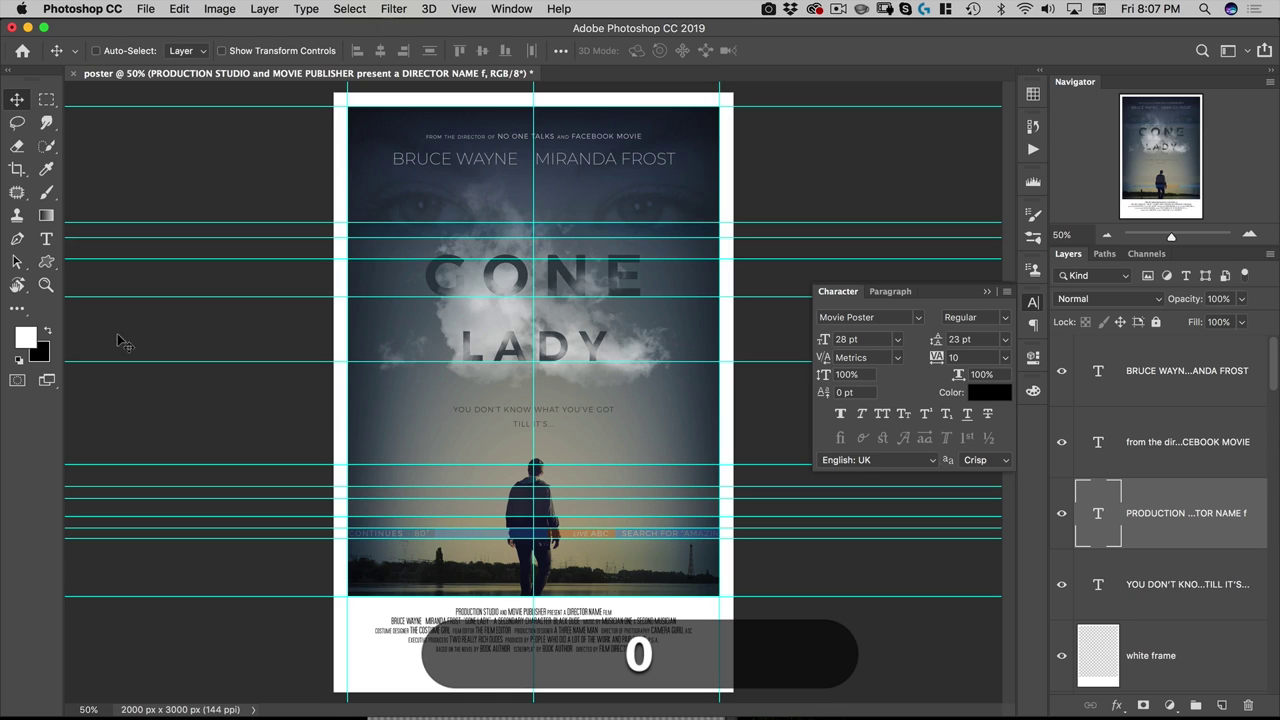
click(47, 330)
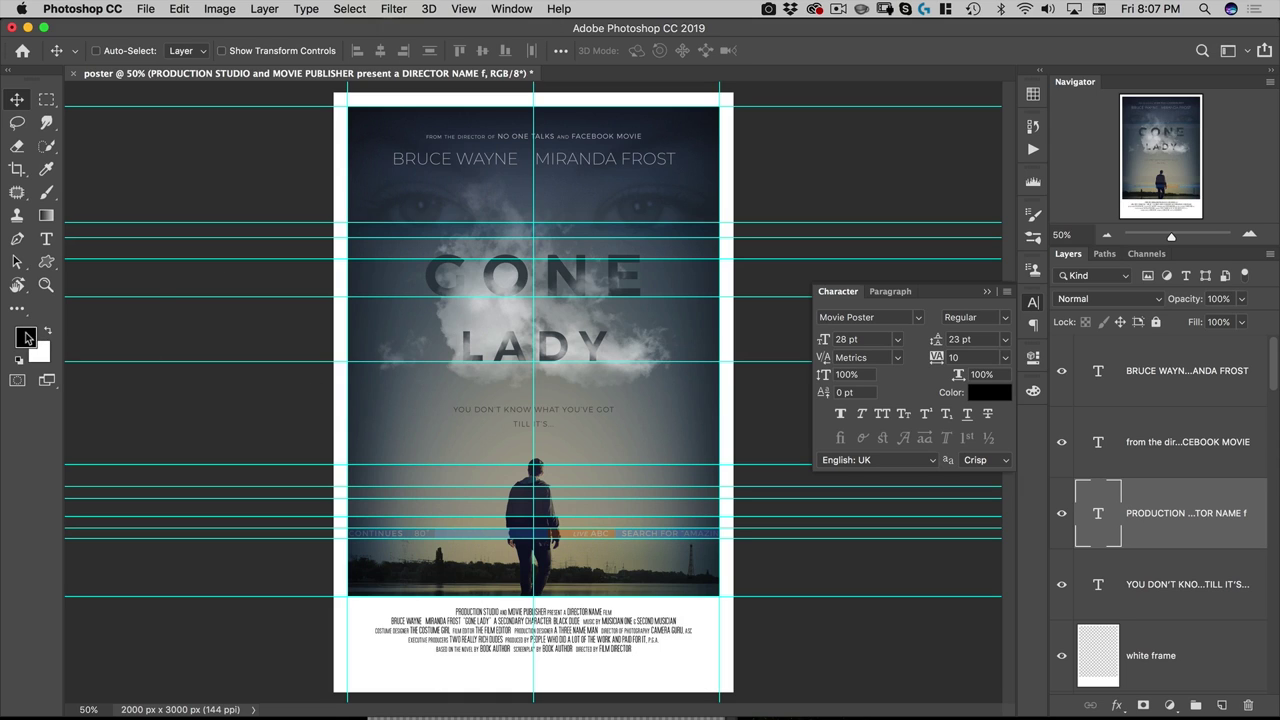
click(26, 337)
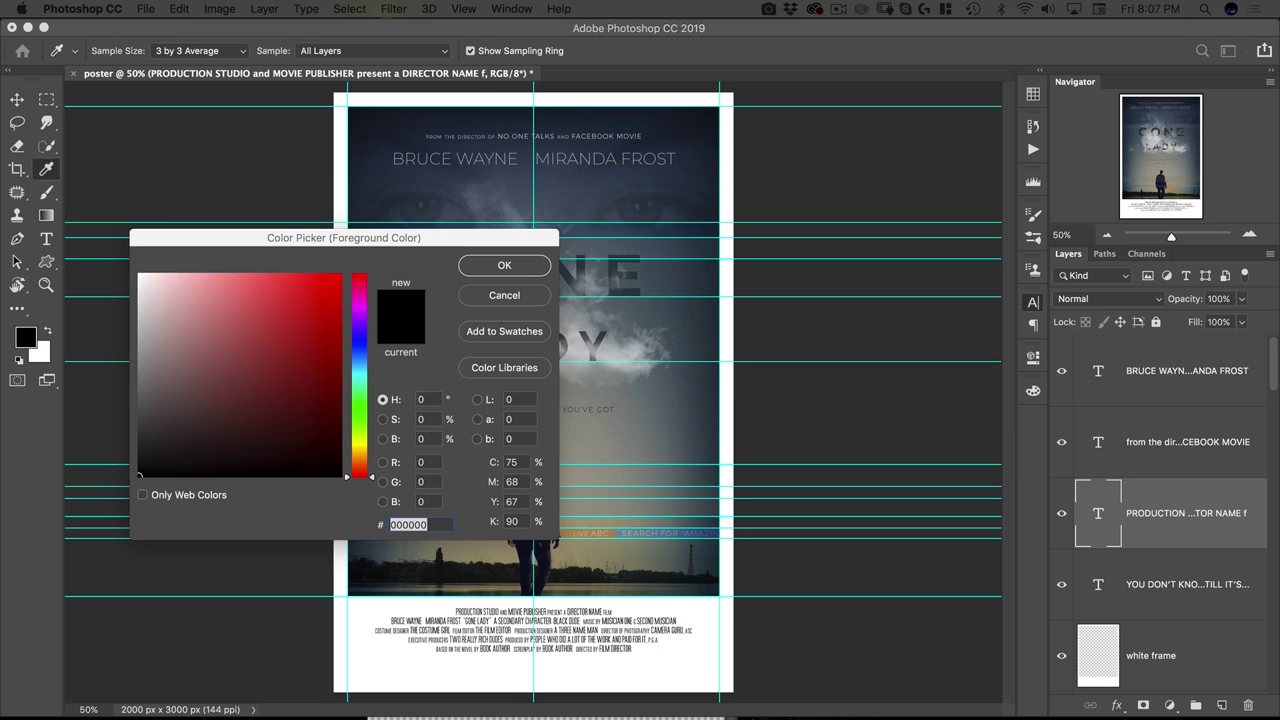
key(super+c)
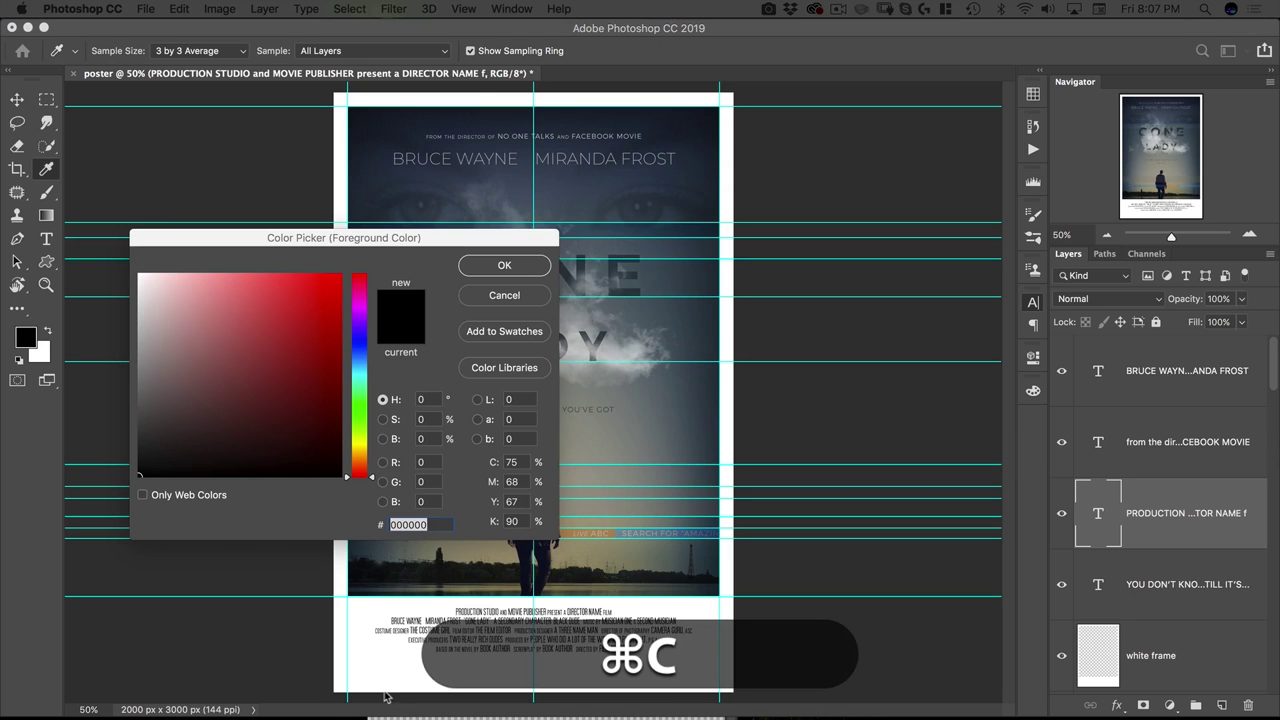
key(super+v)
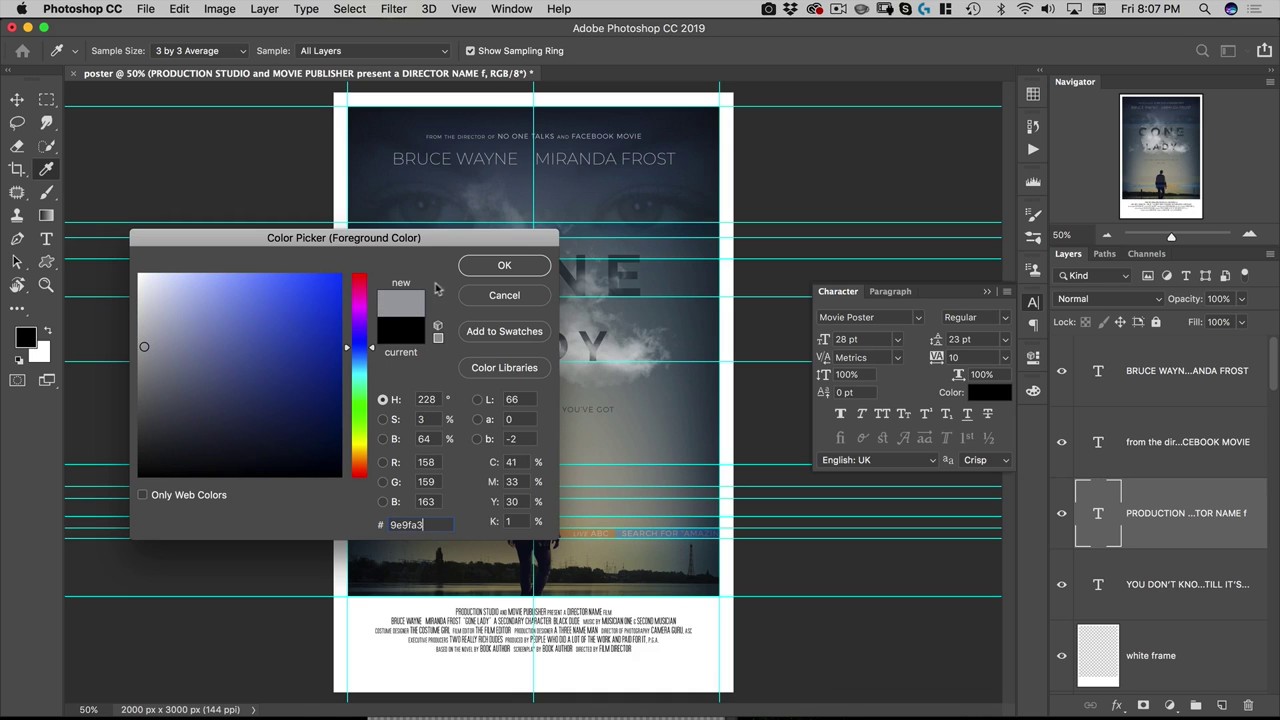
click(498, 266)
key(v)
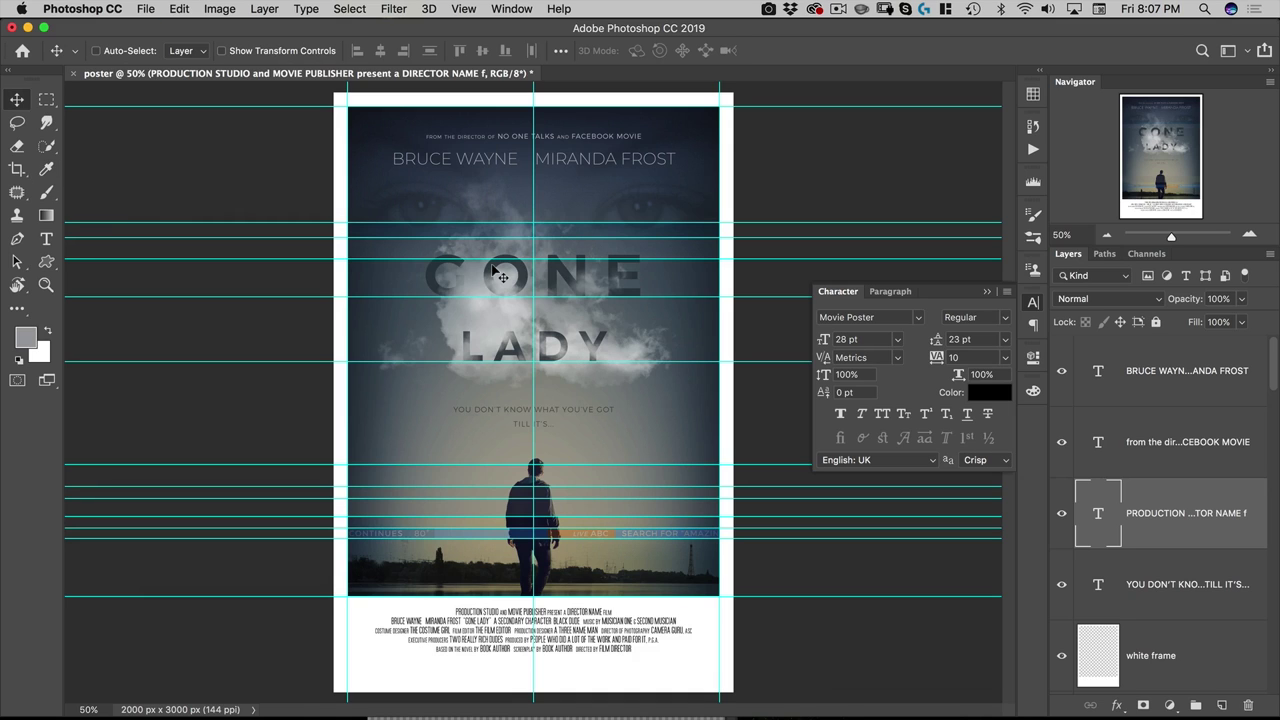
key(alt+BackSpace)
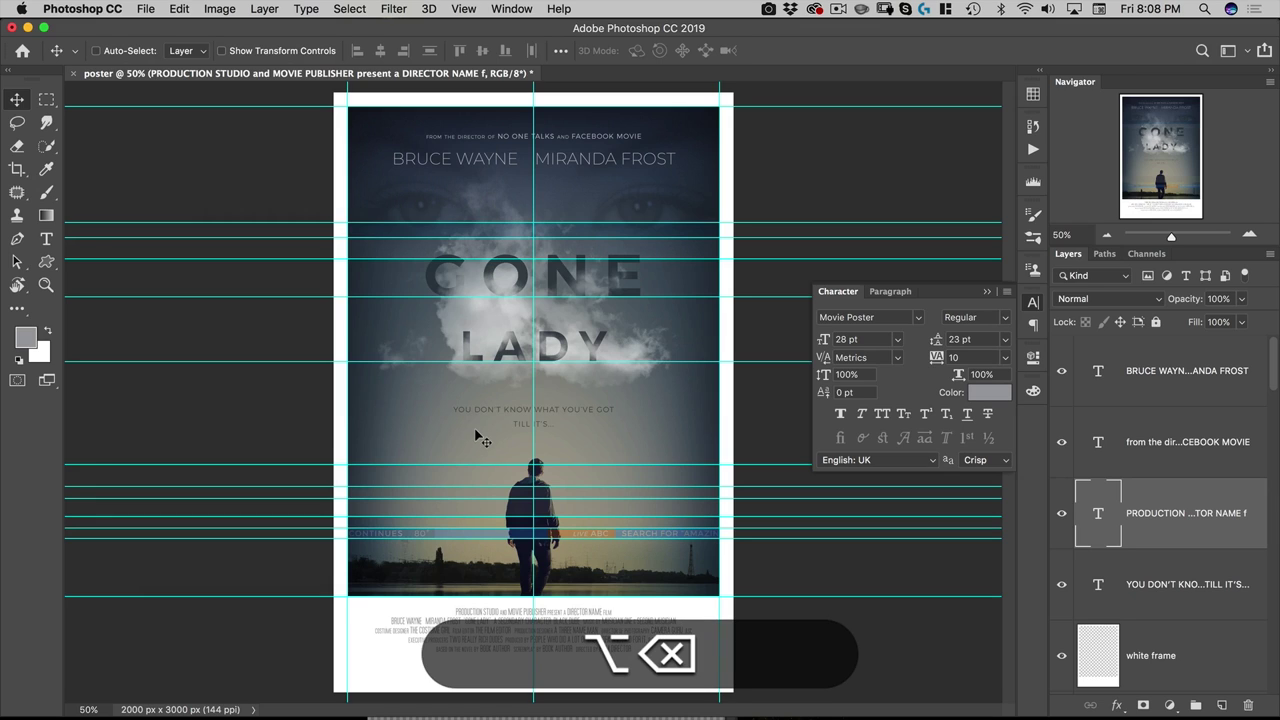
key(alt+v)
key(v)
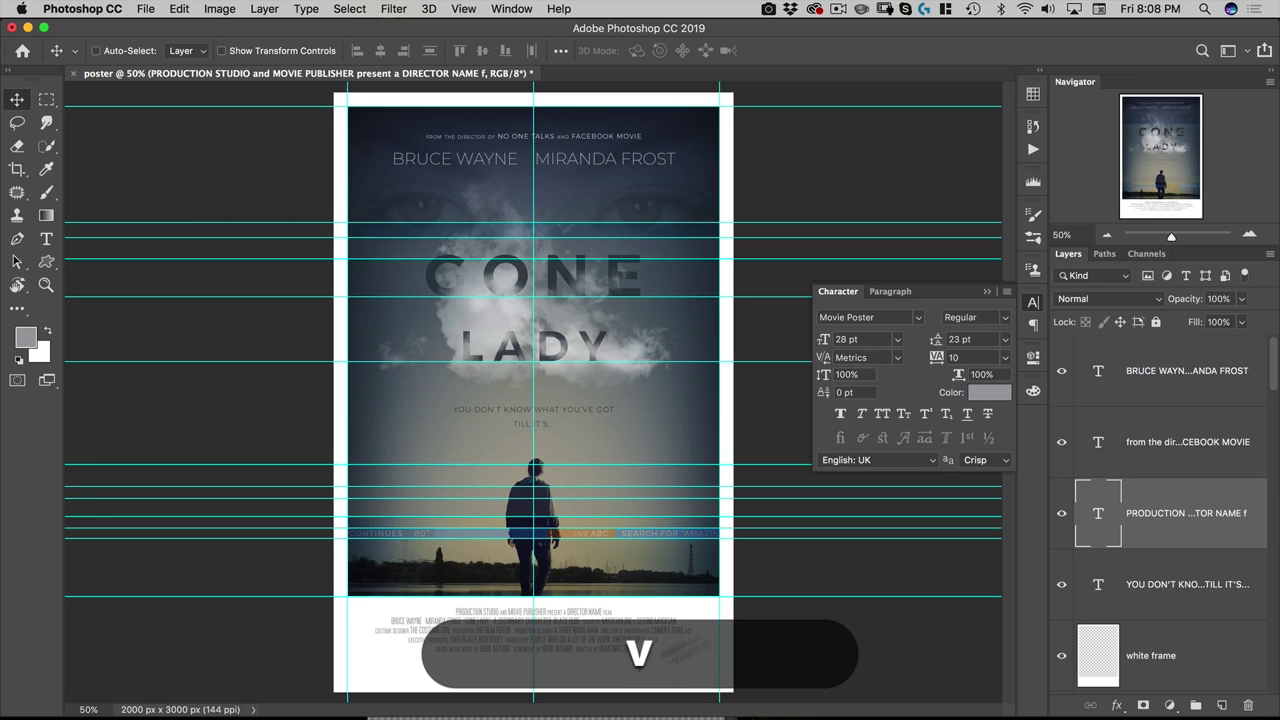
Duplicate the tagline layer to just below the credit block and select all of the copy's text.
scroll(1166, 517, down, 2)
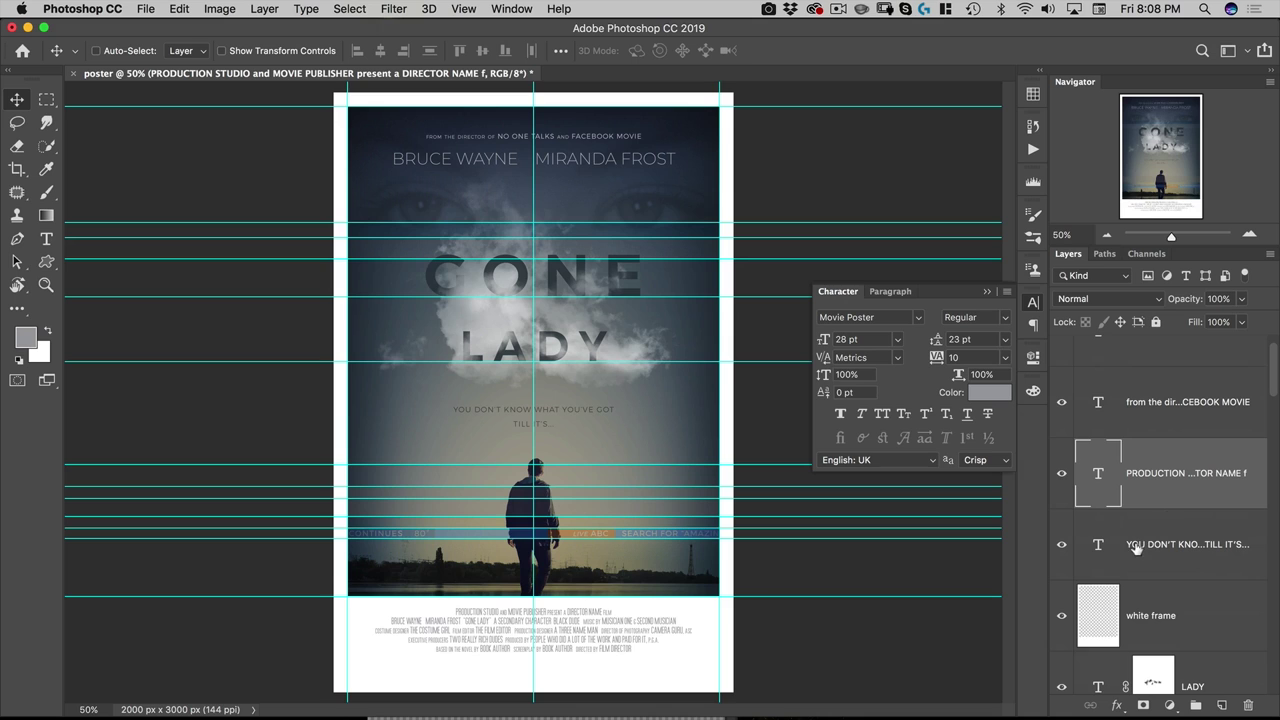
click(1136, 545)
drag(546, 430, 564, 659)
key(alt+shift+t)
click(564, 659)
key(super+a)
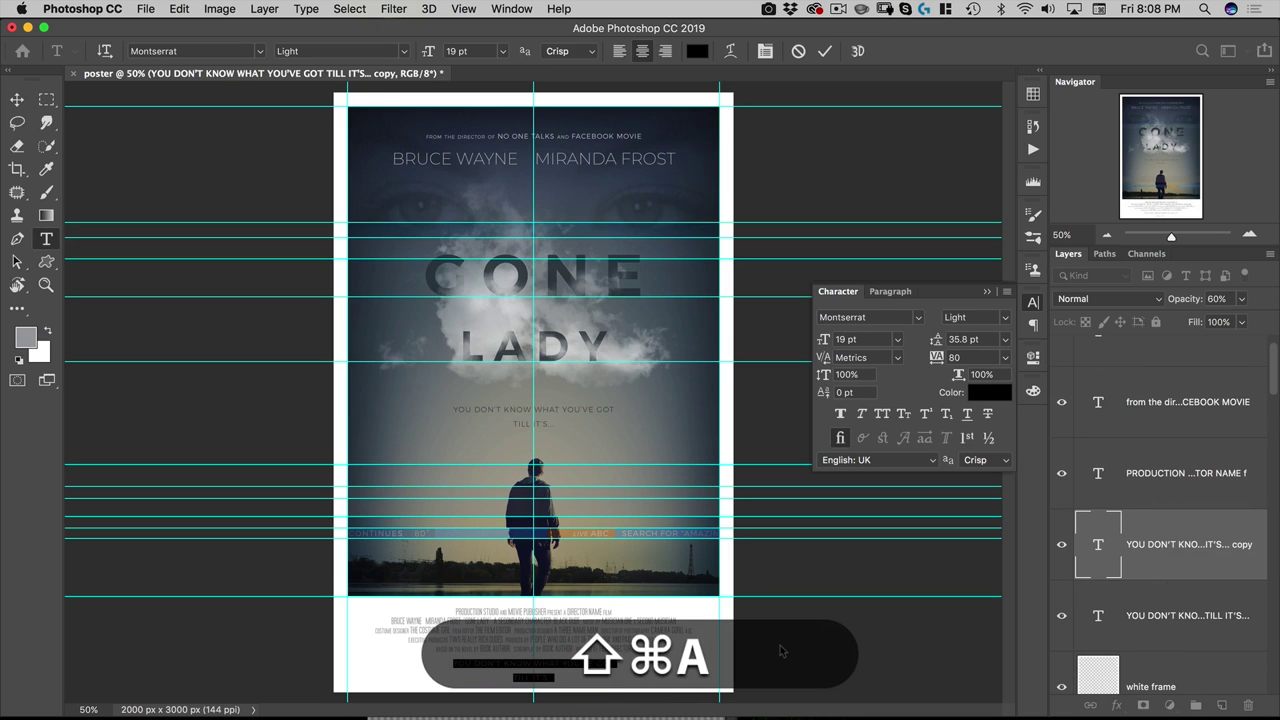
text(TOBER 8)
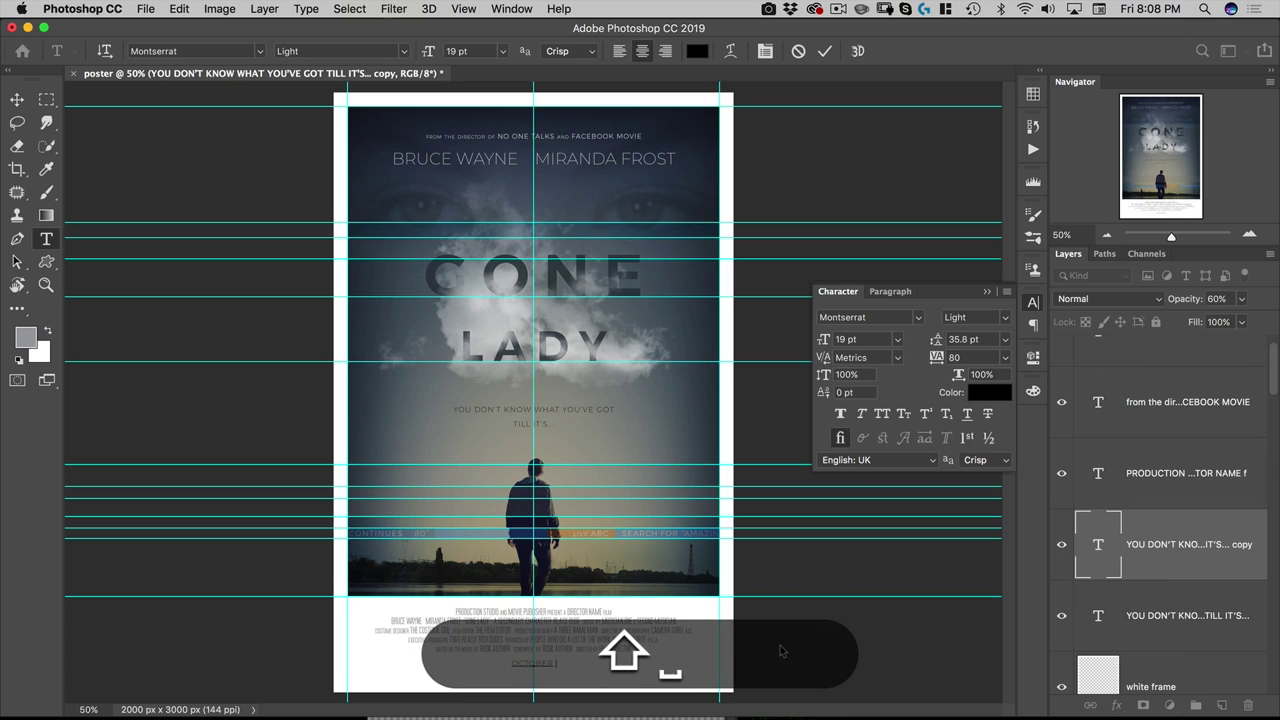
key(shift+Return)
text(ON WORLDY.COM)
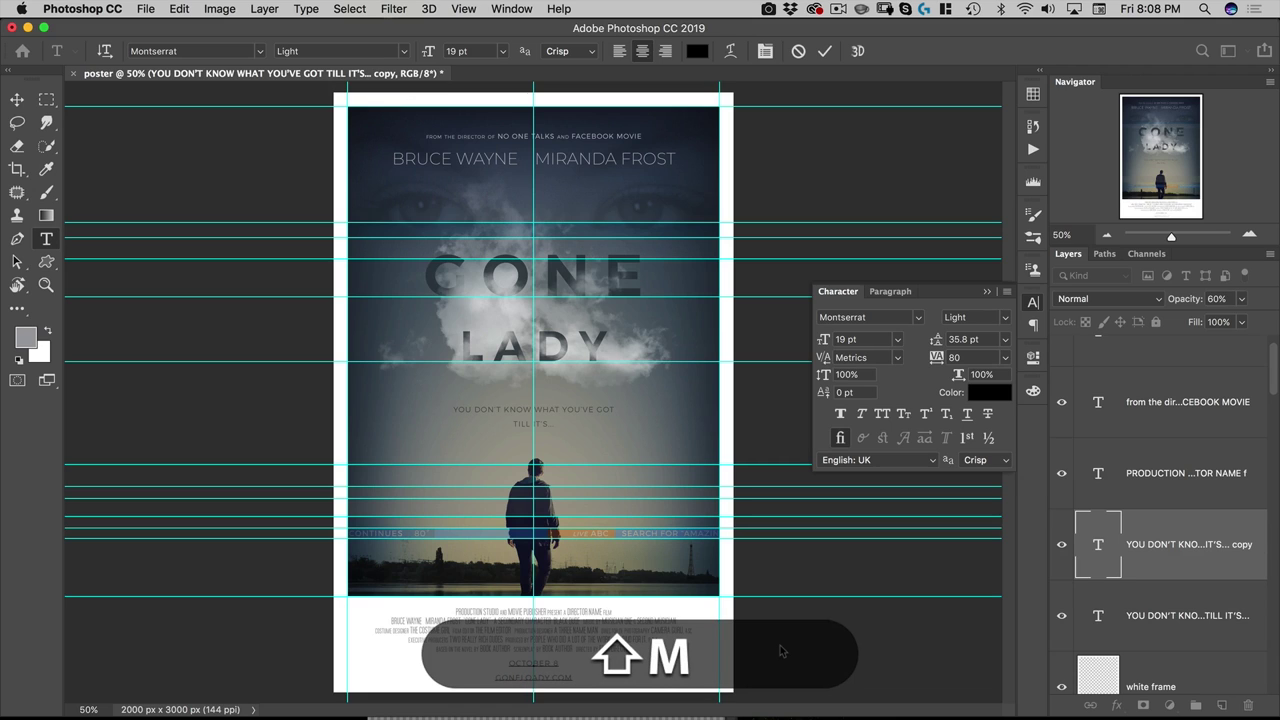
Replace the text below the credit block with "OCTOBER 8" and a second line reading "GONELADY.COM #GONELADY".
key(shift+super+a)
text(O)
key(shift+super+z)
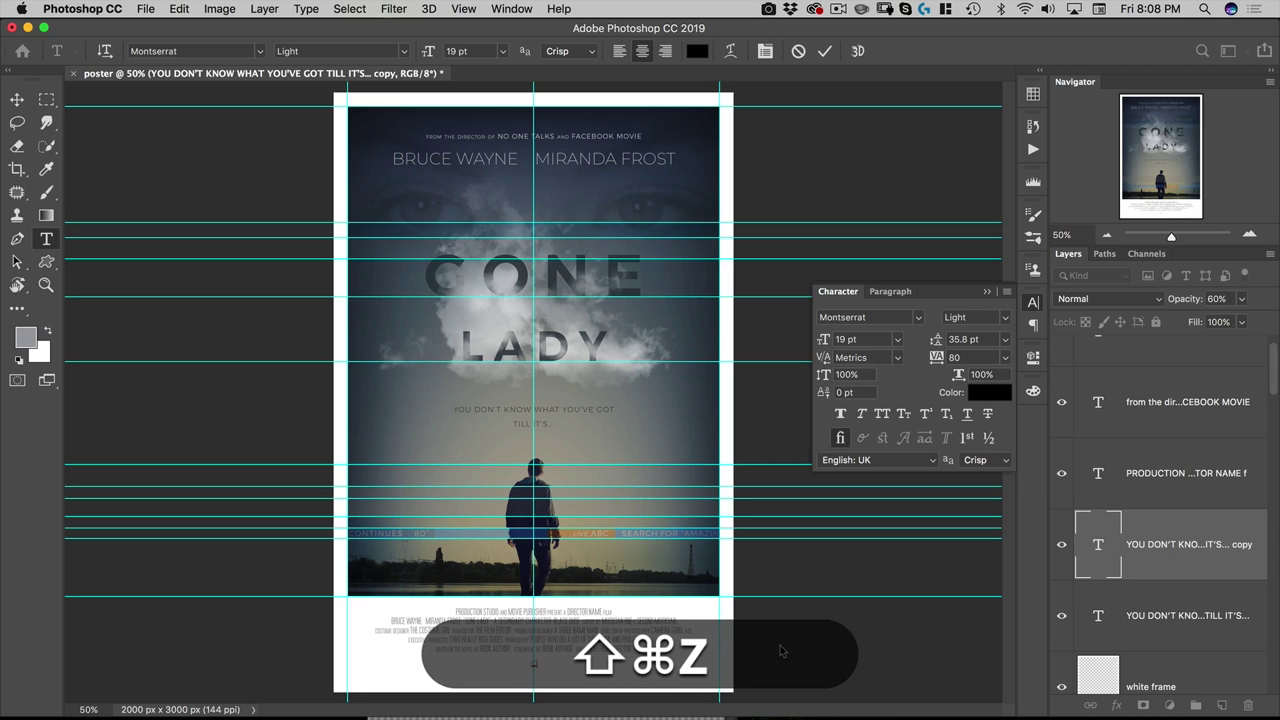
key(shift+super+c)
key(shift+BackSpace)
text(TOBER)
key(shift+BackSpace)
key(shift+Return)
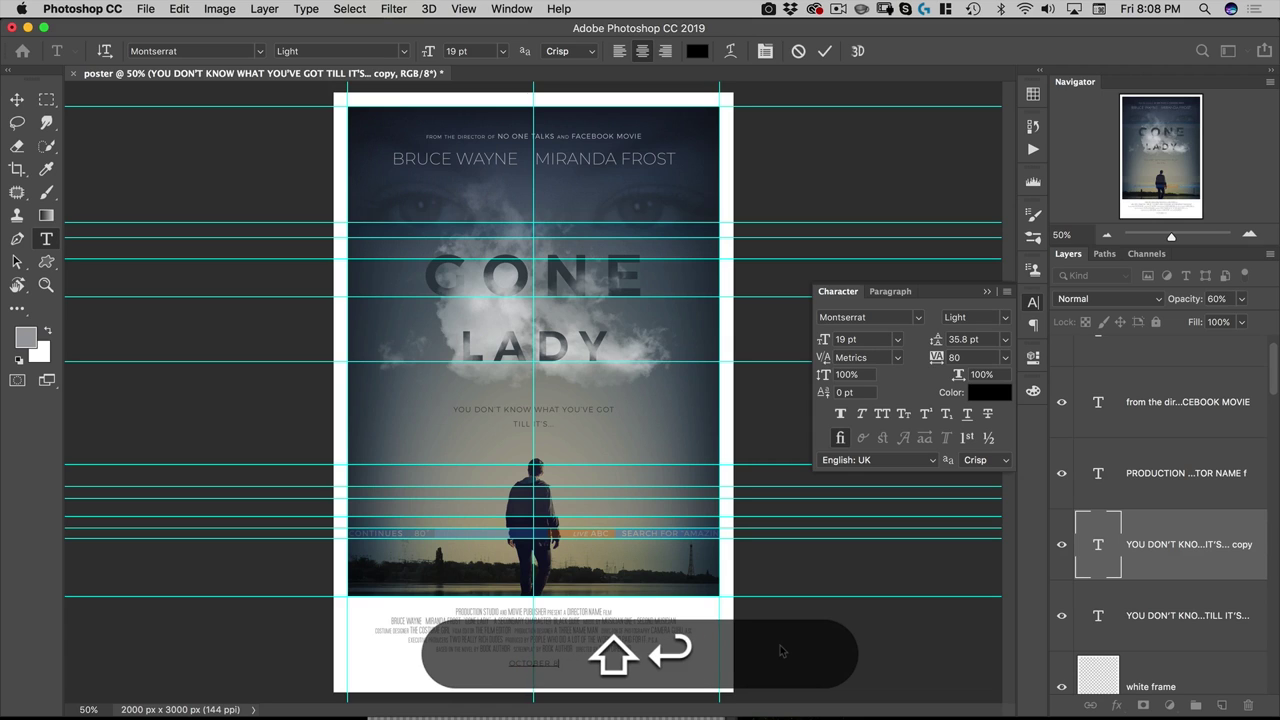
text(GONELADY.COM)
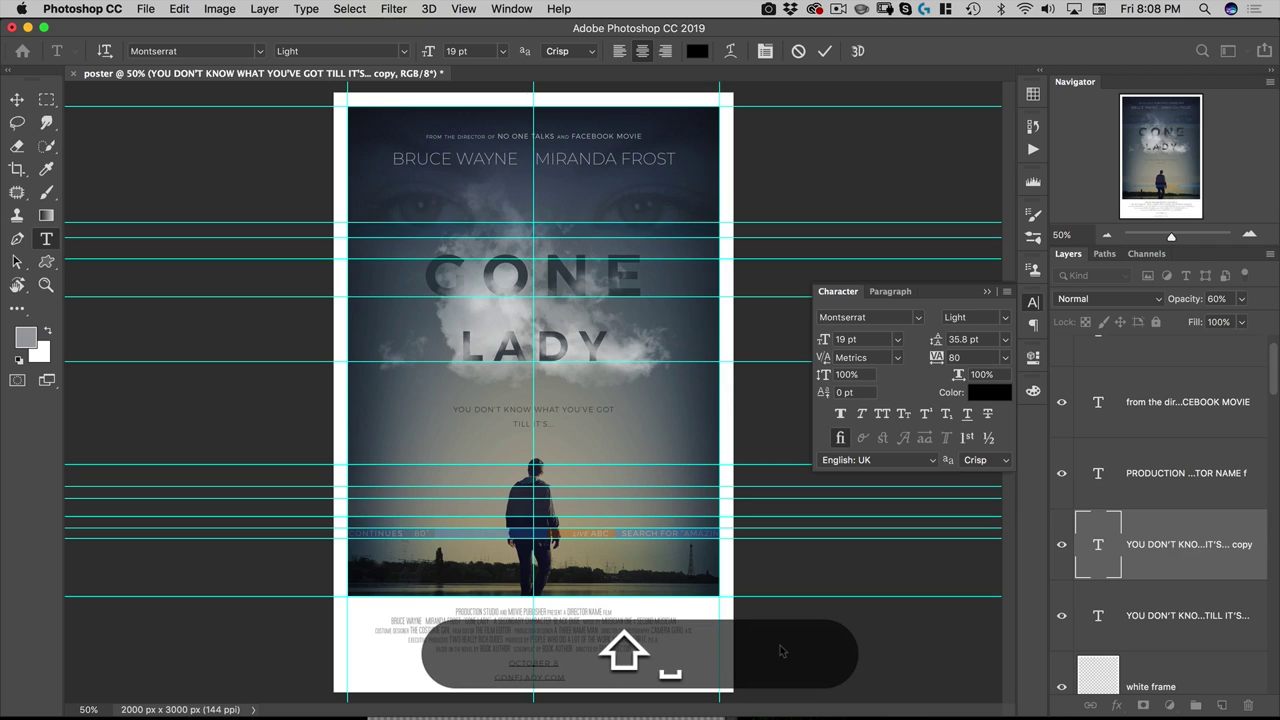
text( #GONELADY)
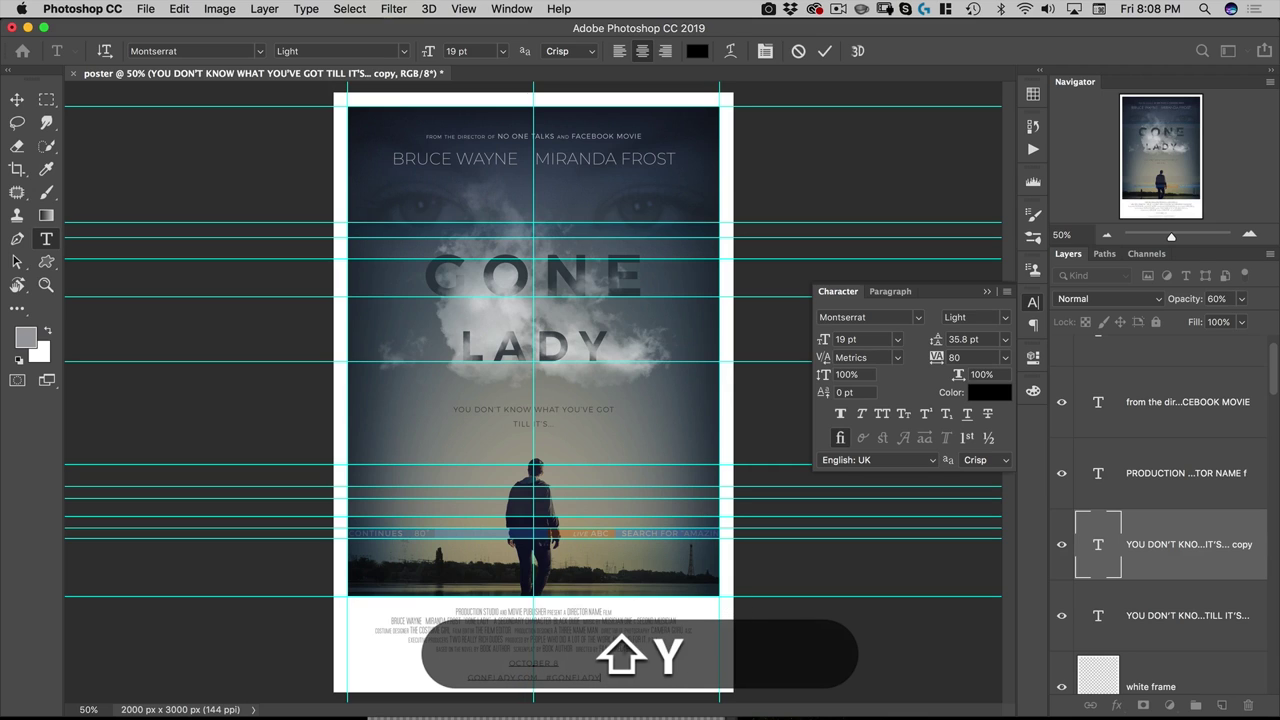
Set the OCTOBER 8 line in Montserrat Medium.
triple_click(532, 663)
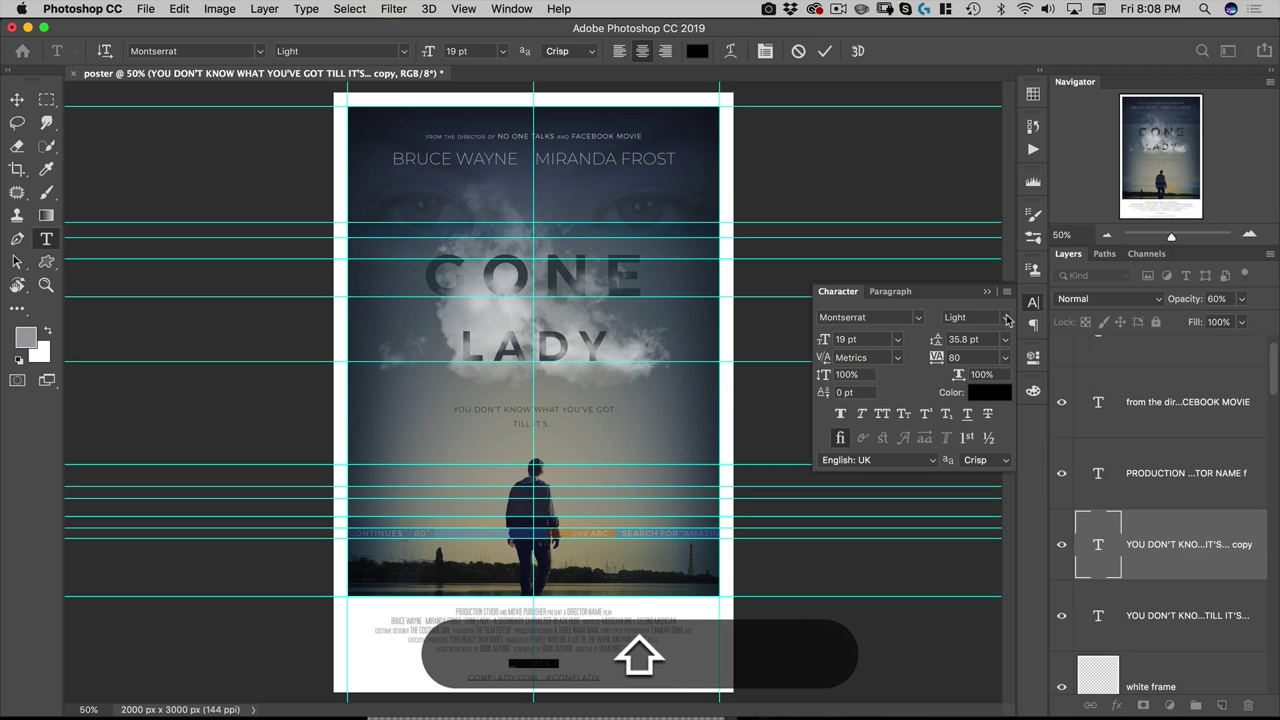
click(1003, 317)
click(980, 381)
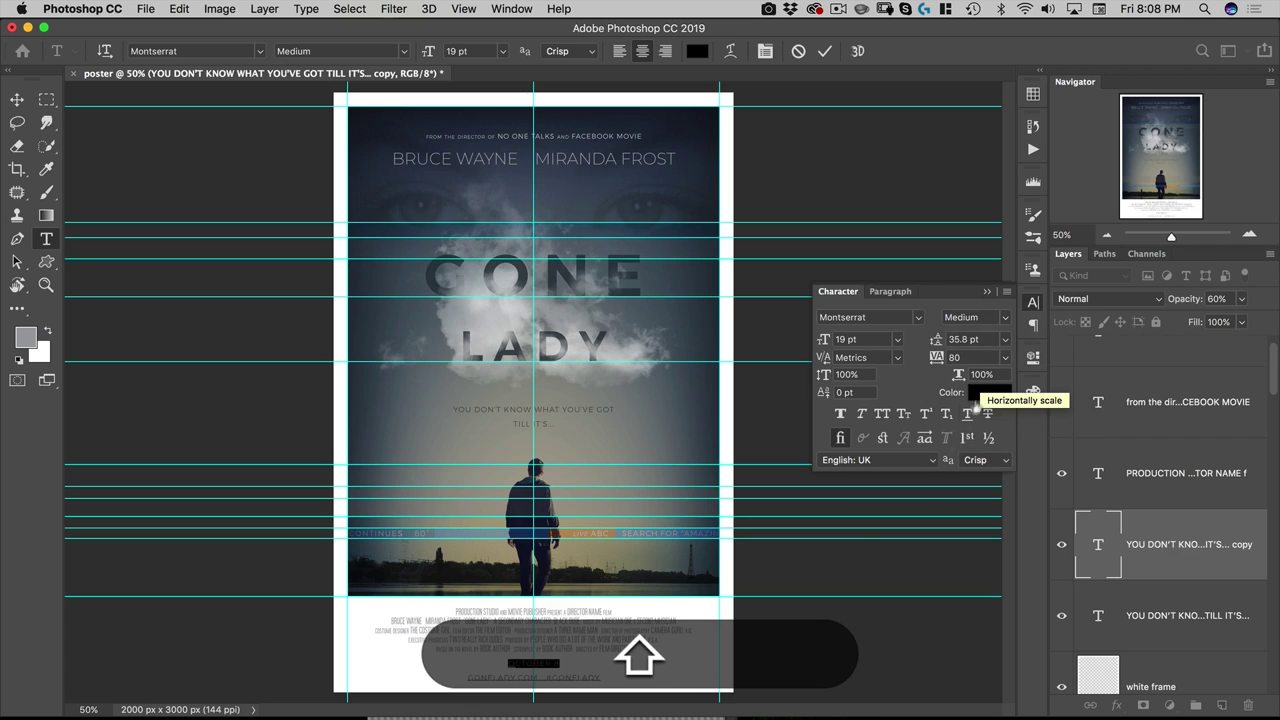
Color the GONELADY.COM #GONELADY line with the grey foreground color, commit it and set the layer's opacity to 100%.
double_click(556, 676)
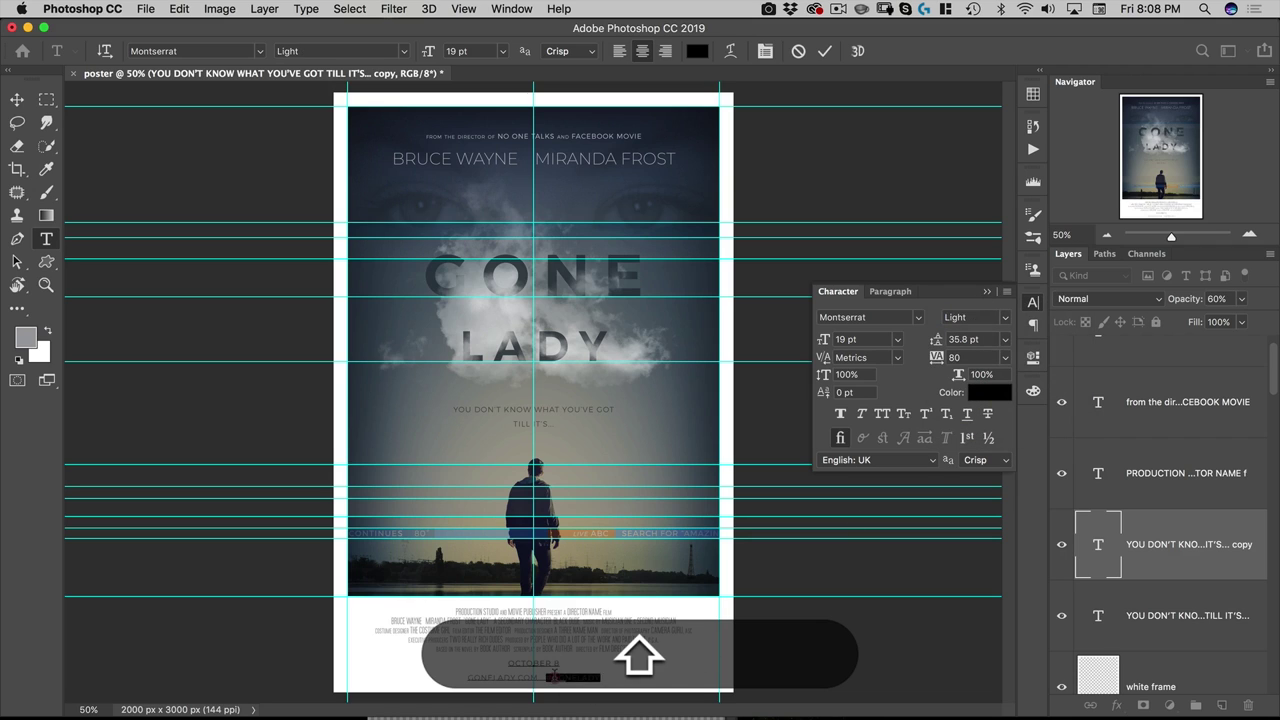
shift+click(468, 676)
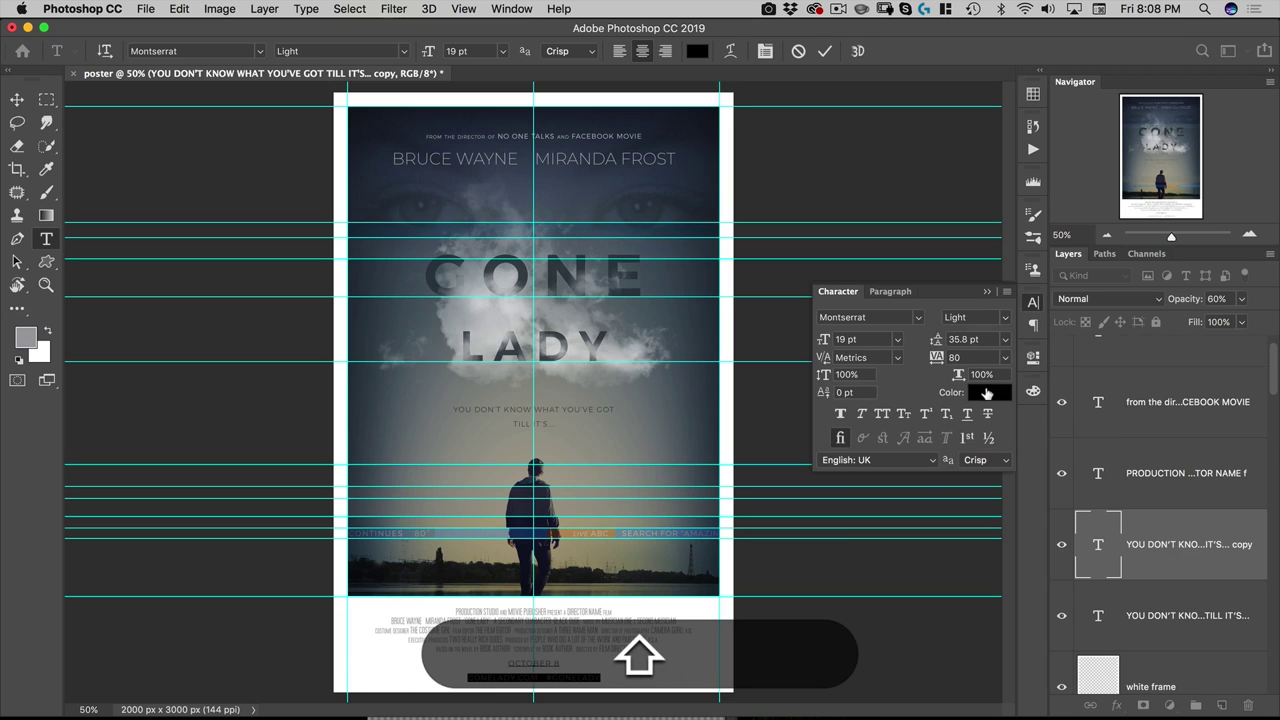
click(697, 51)
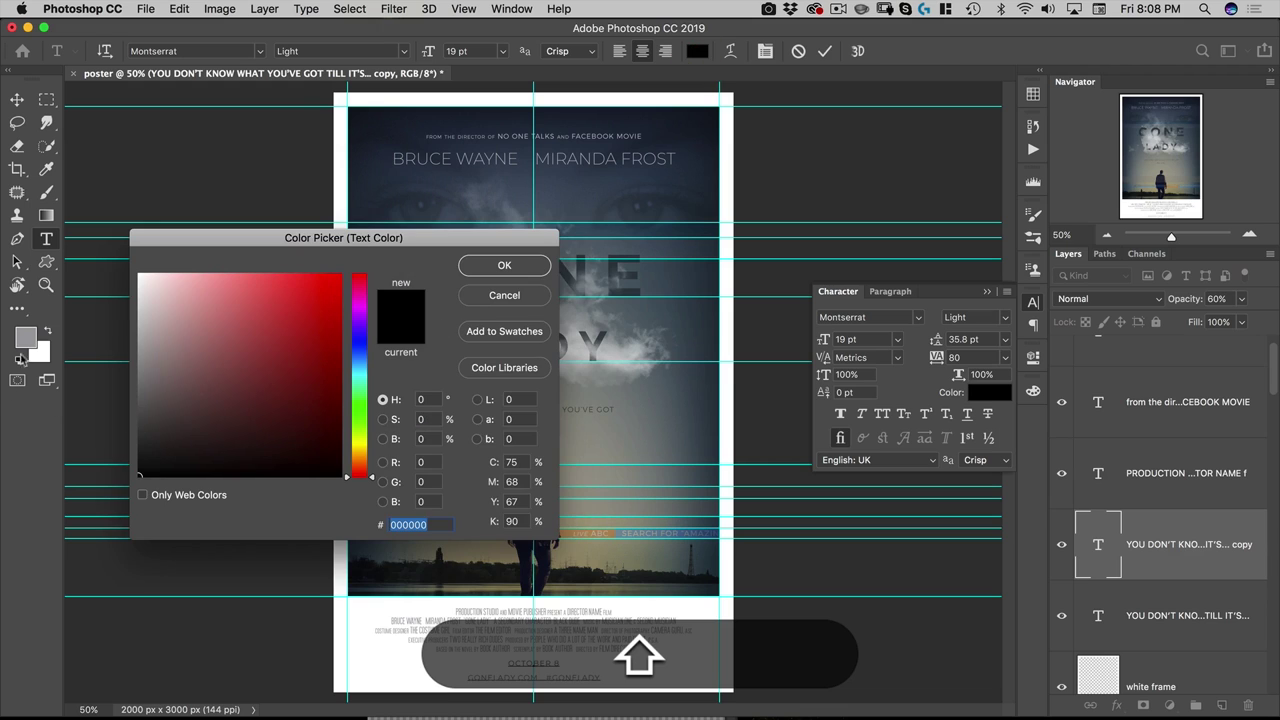
click(30, 336)
click(503, 264)
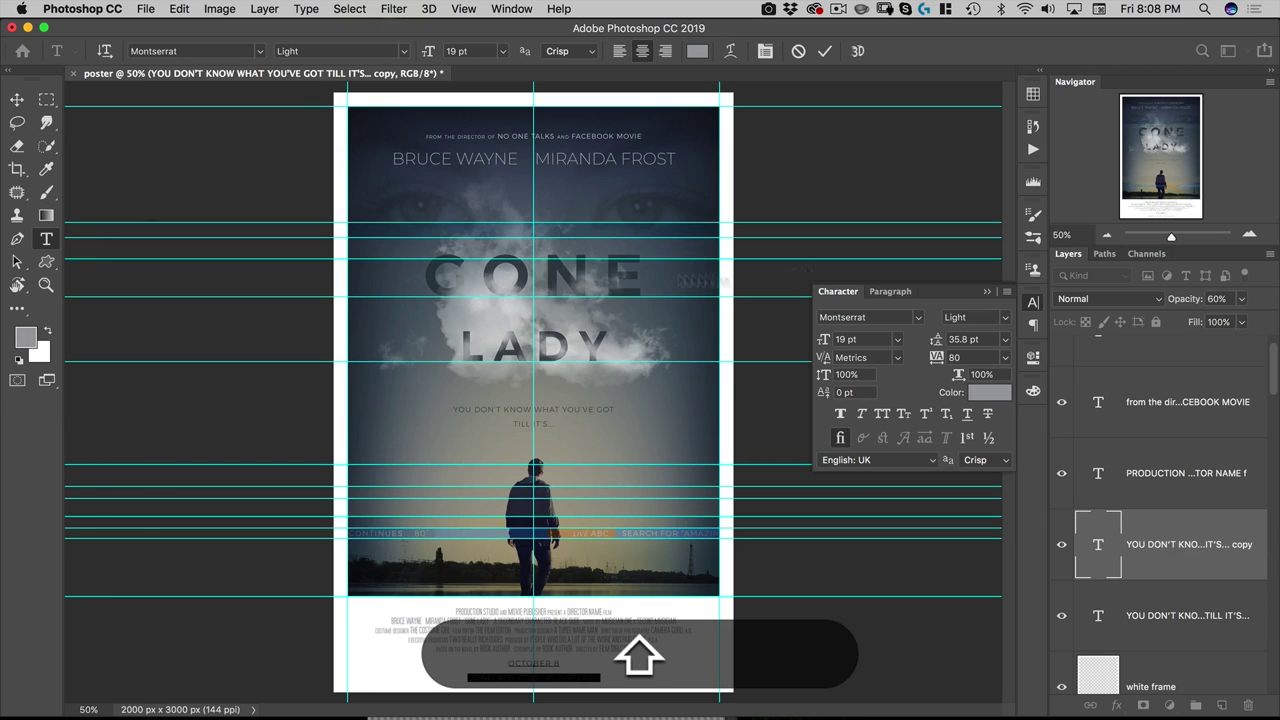
click(824, 51)
drag(1177, 303, 1215, 303)
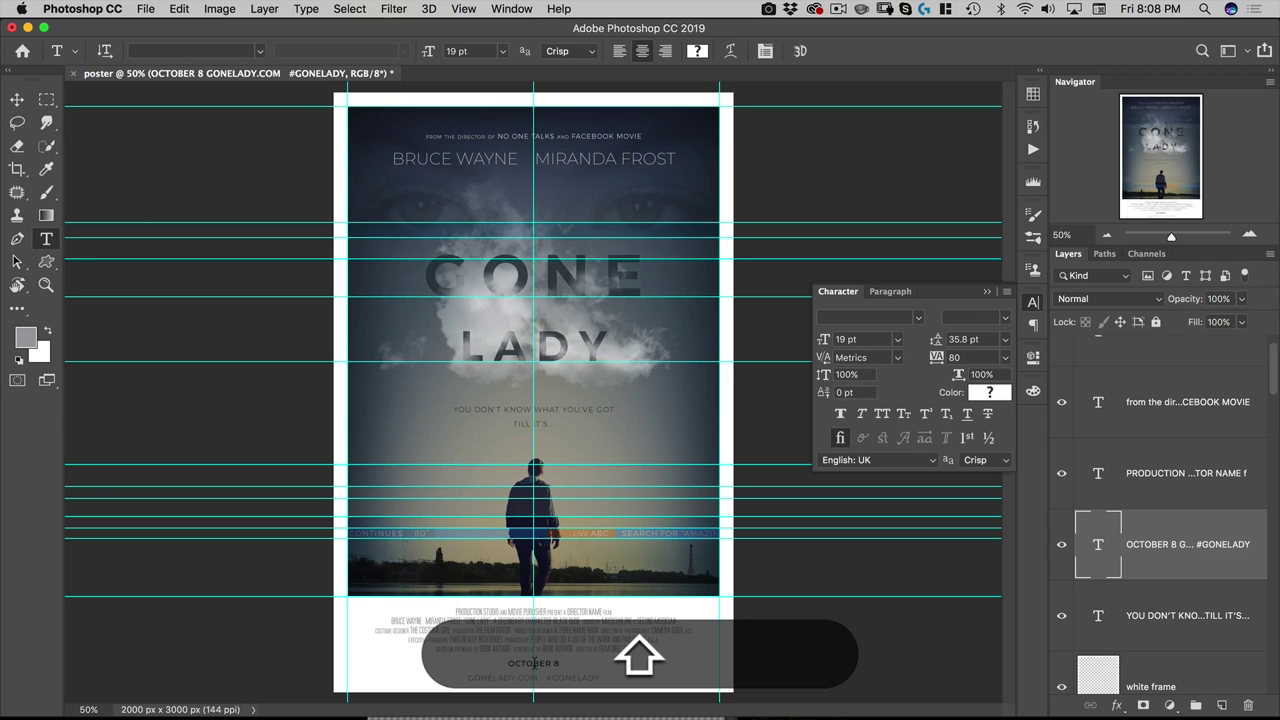
Select both lines of the release date and web address text and tighten their leading to 29.8 pt.
key(shift+super+a)
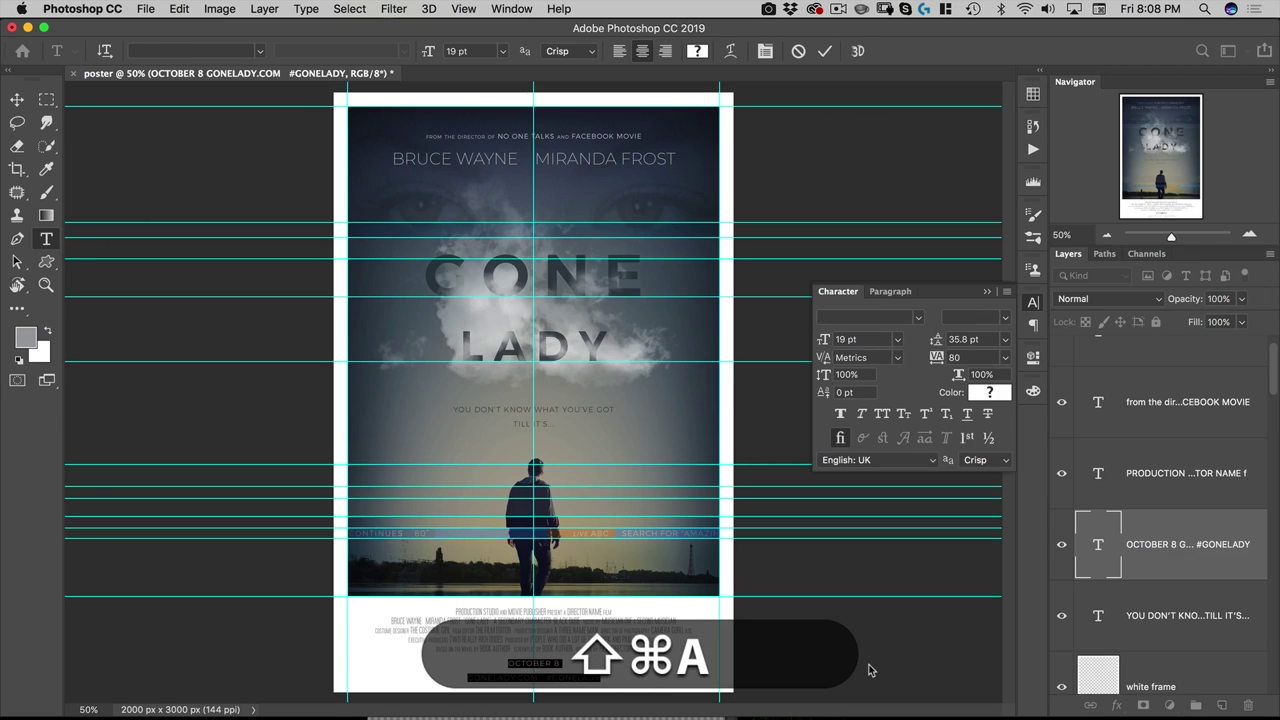
key(alt+shift+Up)
key(alt+shift+Up)
key(alt+shift+Up)
key(alt+shift+Up)
key(alt+shift+Up)
key(alt+shift+Up)
key(alt+shift+Down)
key(alt+shift+Up)
key(alt+shift+Up)
key(alt+shift+Up)
key(alt+shift+Down)
key(alt+shift+Down)
key(alt+shift+Down)
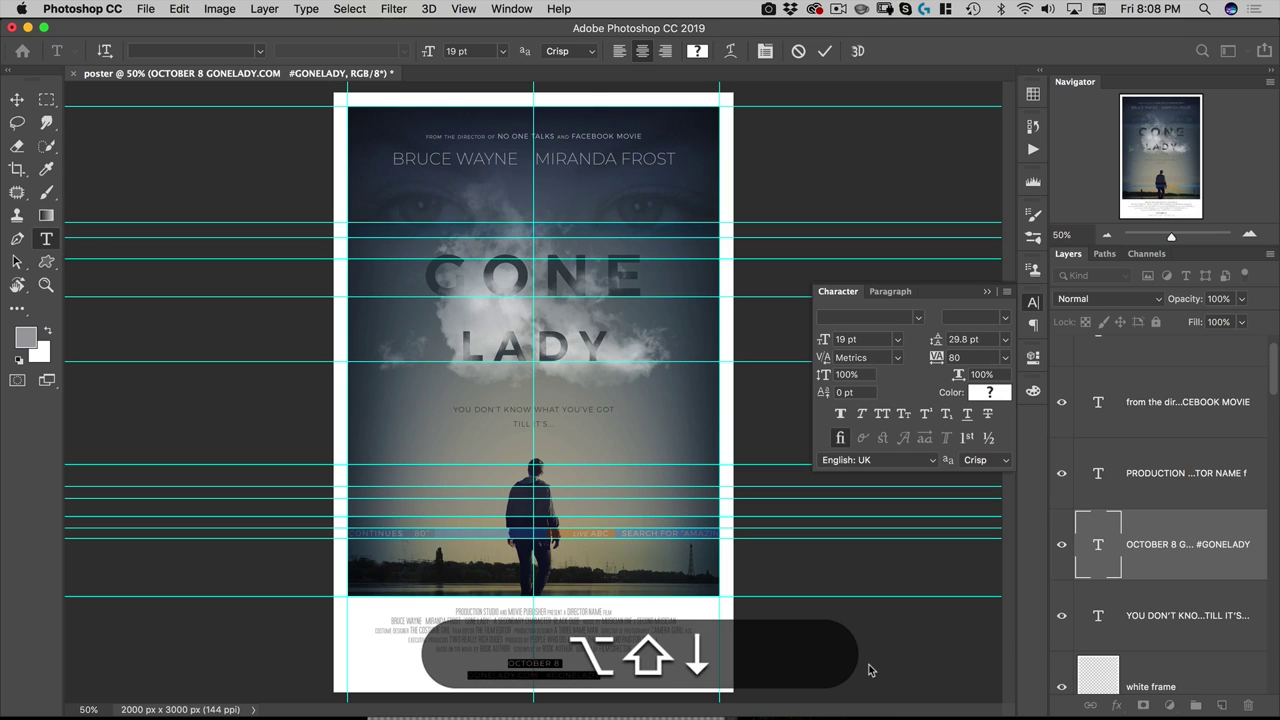
Reduce the tracking of the release date and web address text to 0 and finish editing it.
key(alt+shift+Left)
key(alt+shift+Right)
key(alt+shift+Left)
key(alt+shift+Up)
key(Escape)
Nudge the release date and web address text vertically below the credit block and hide the guides.
key(v)
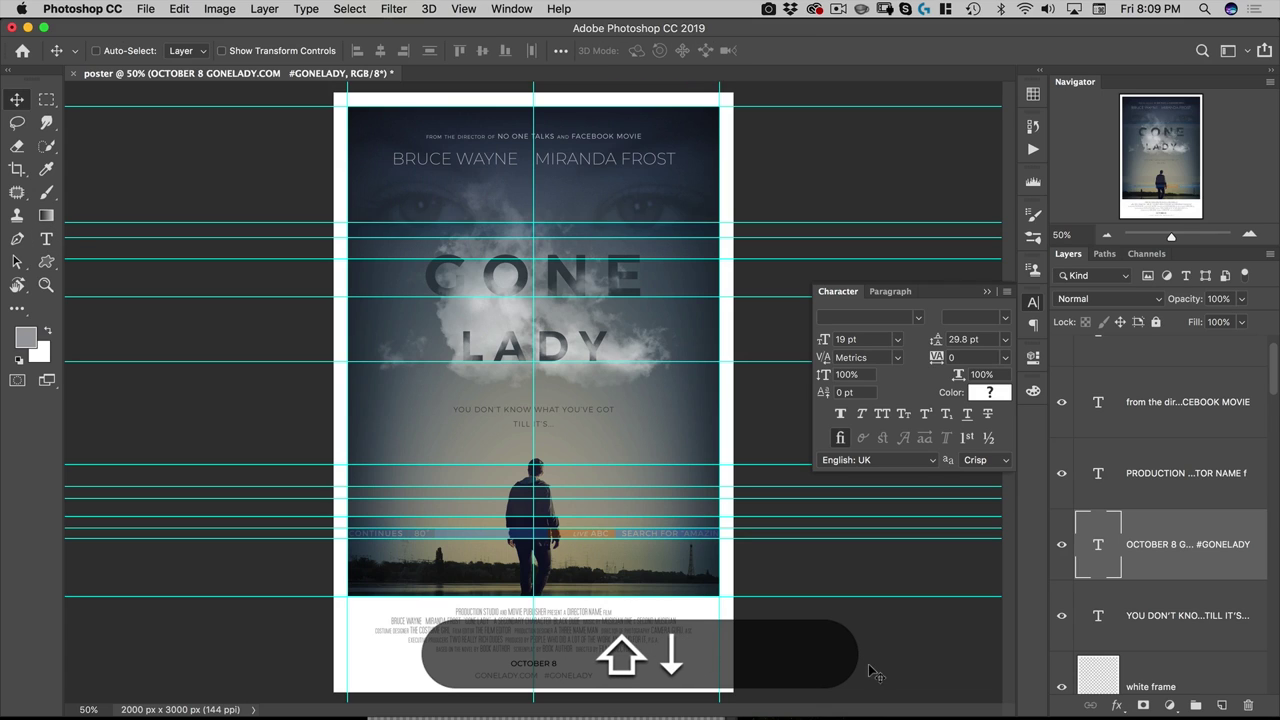
key(shift+Up)
click(1030, 300)
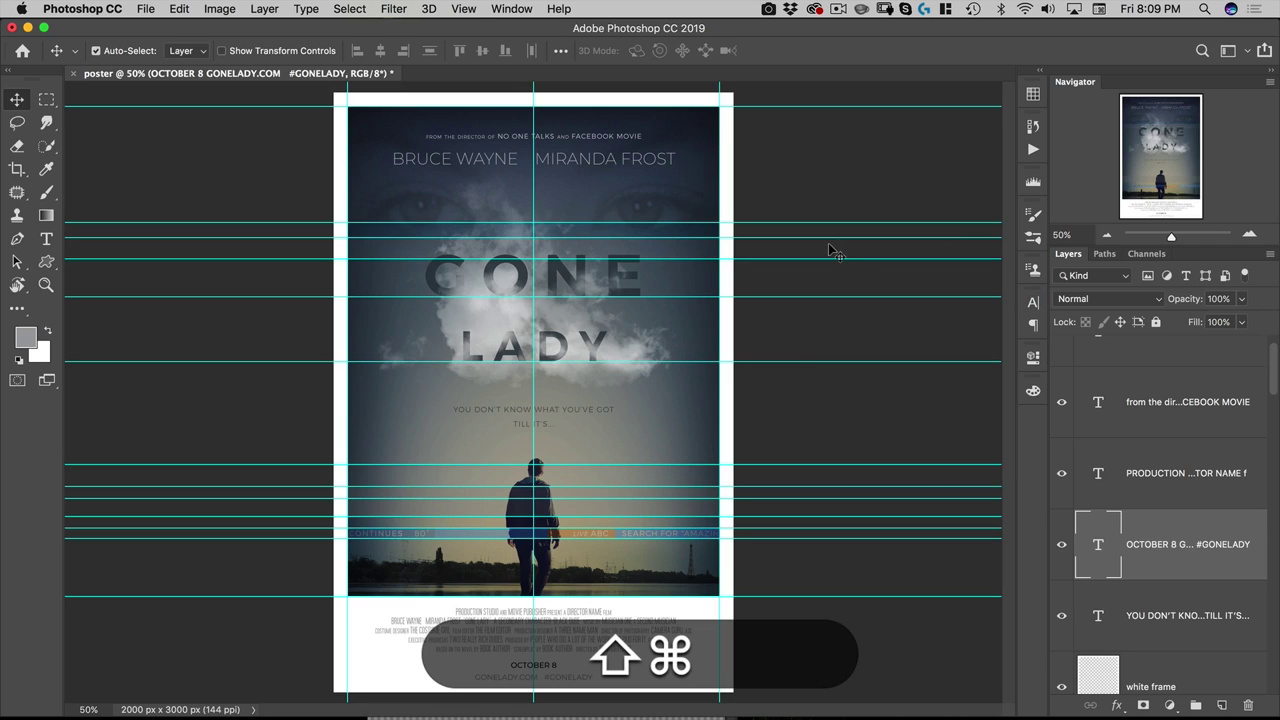
key(shift+super+semicolon)
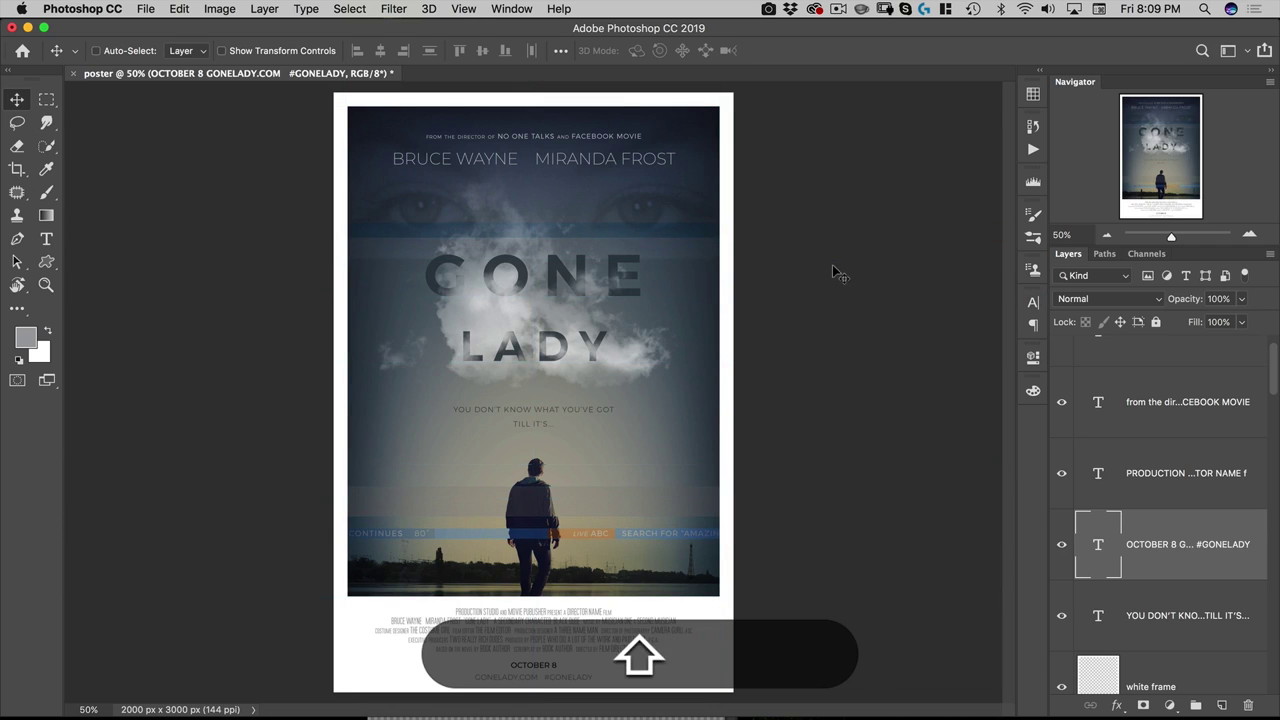
Move the LADY and GONE text layers together to just above the white frame layer.
scroll(1176, 497, up, 1)
scroll(1176, 497, down, 8)
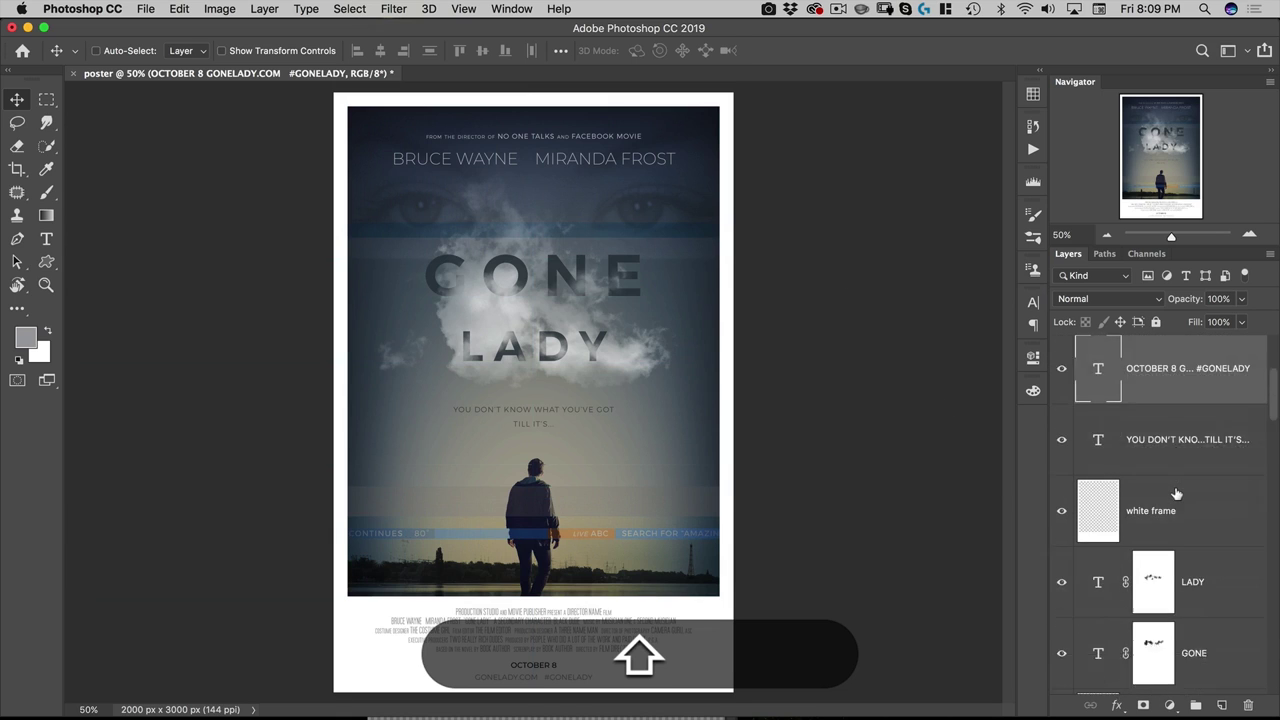
scroll(1176, 493, down, 2)
scroll(1213, 389, down, 2)
scroll(1211, 380, up, 4)
click(1170, 409)
scroll(1165, 549, up, 2)
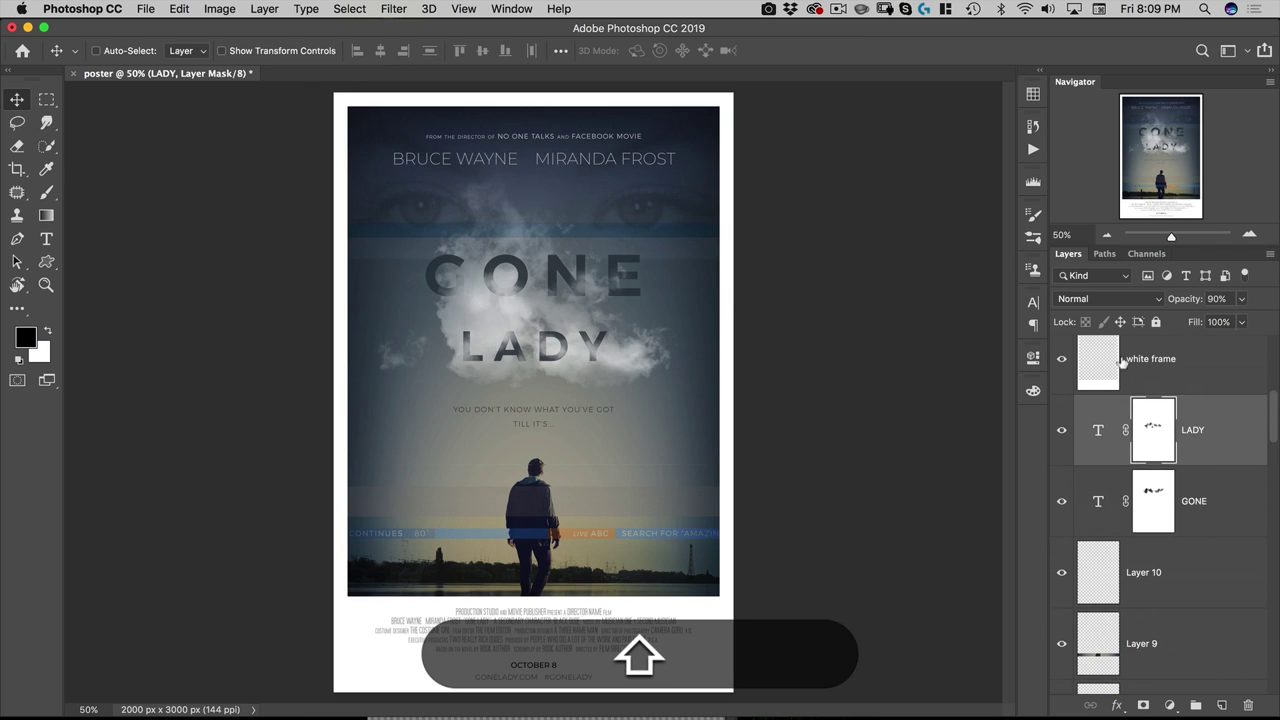
scroll(1190, 608, up, 6)
scroll(1192, 600, down, 3)
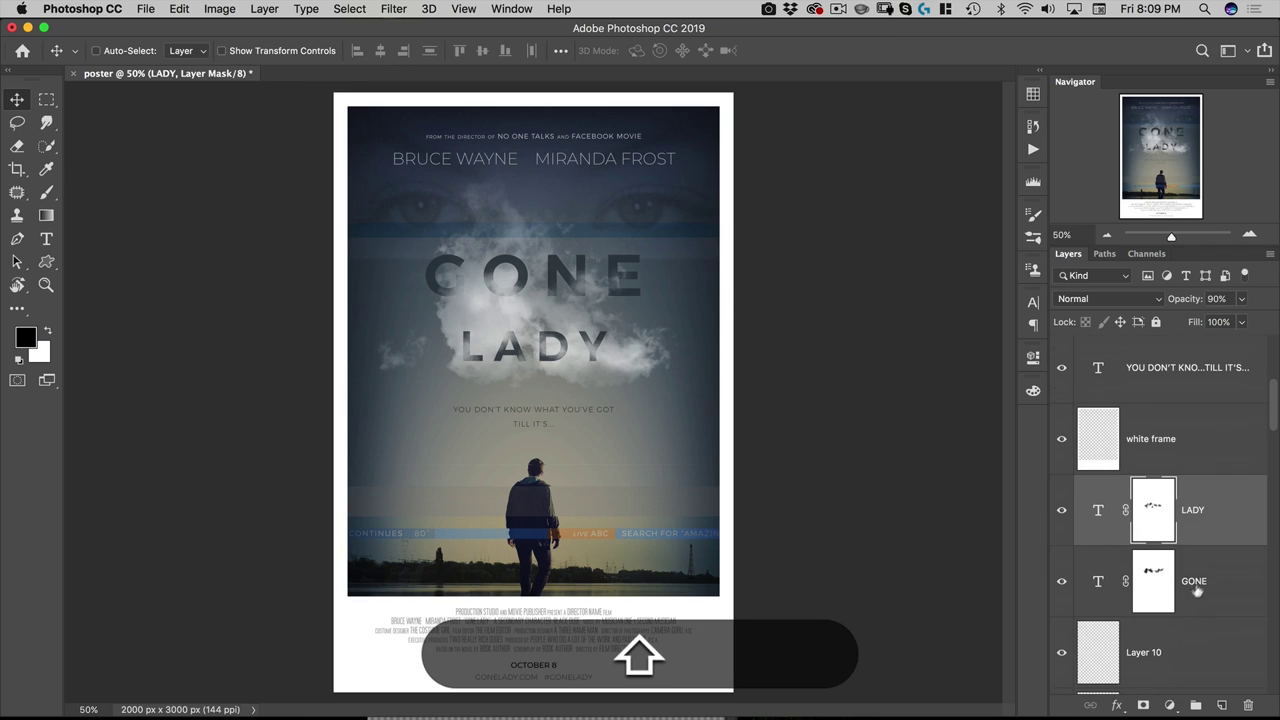
shift+click(1205, 583)
drag(1200, 578, 1190, 405)
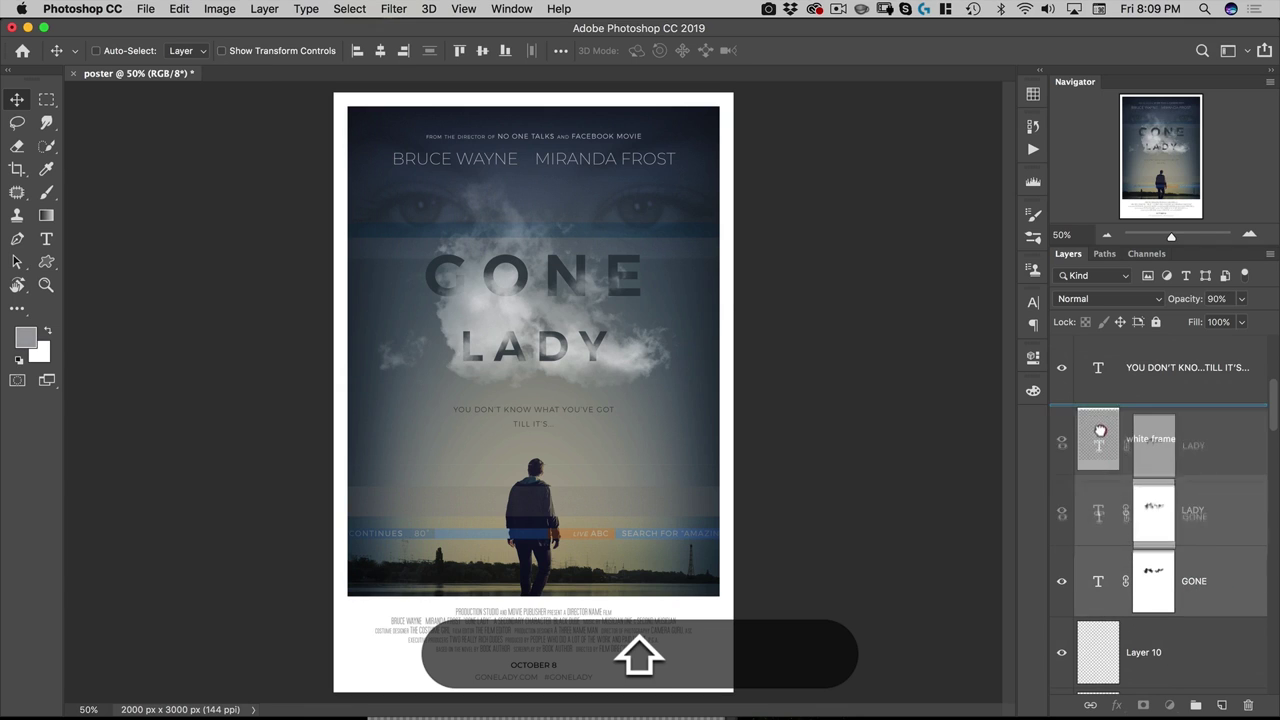
Group all text layers, from the actor names through GONE, and name the group "titles".
scroll(1166, 486, up, 7)
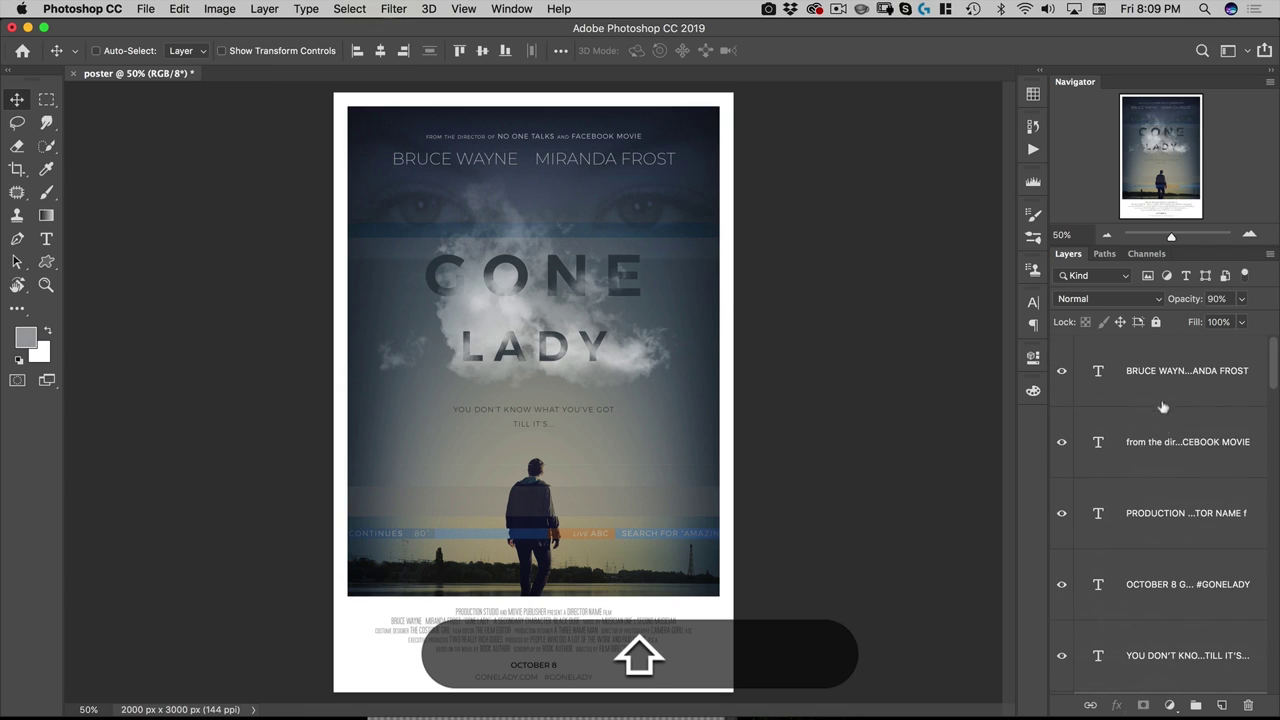
click(1160, 375)
scroll(1158, 430, down, 5)
shift+click(1195, 492)
key(shift+super+g)
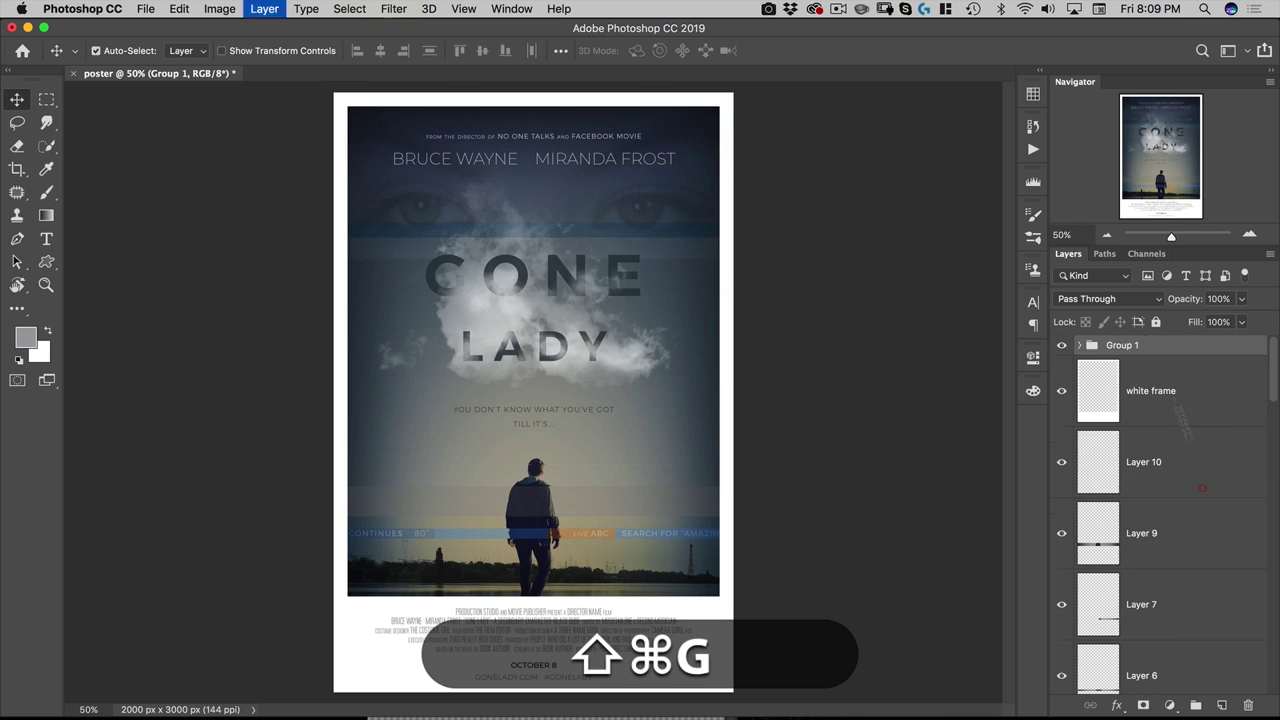
text(TT)
key(shift+BackSpace)
key(BackSpace)
text(titles)
key(Return)
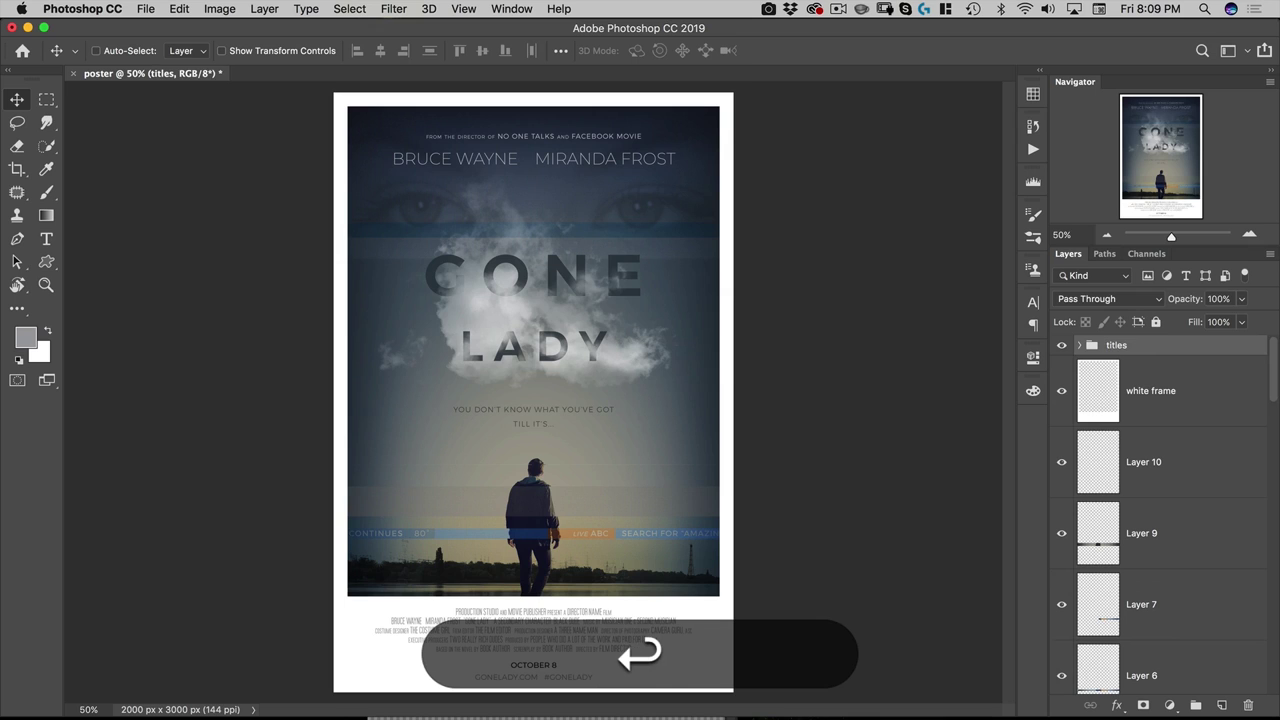
Add a Curves adjustment above Layer 10 with RGB points at input 69, output 59 and input 166, output 168.
click(1130, 462)
click(1169, 705)
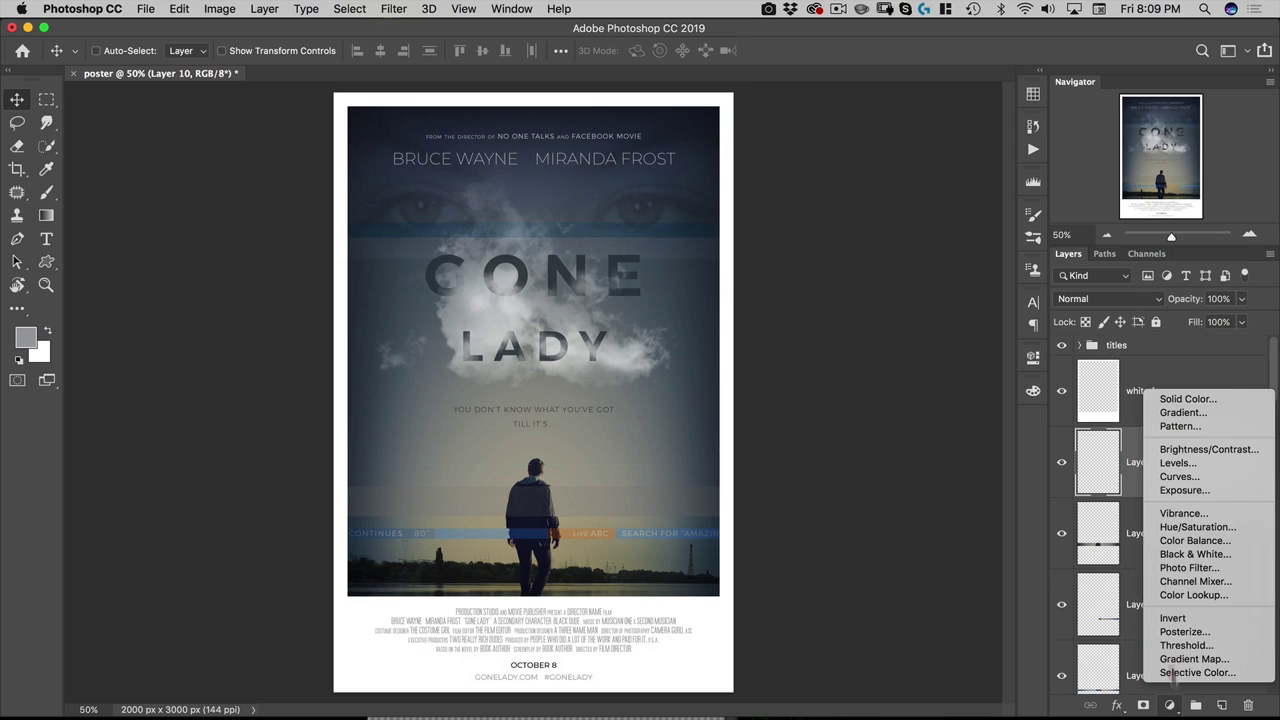
click(1182, 477)
drag(818, 563, 820, 566)
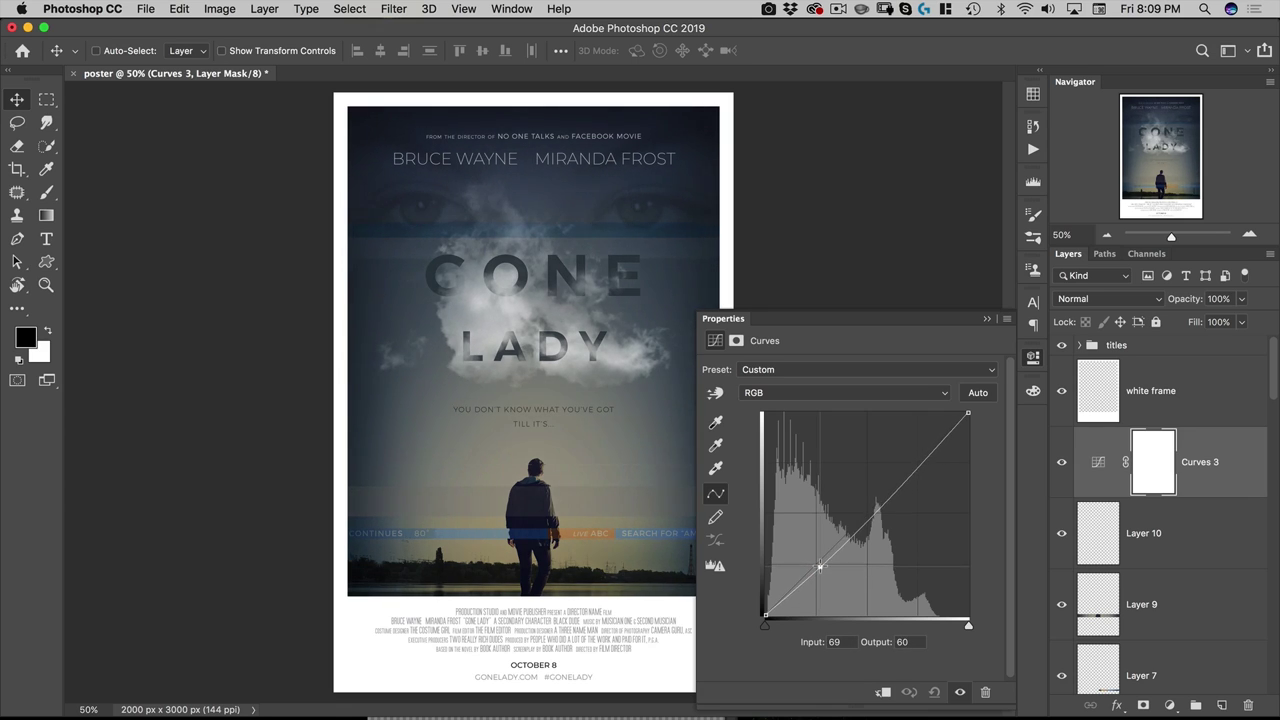
click(898, 483)
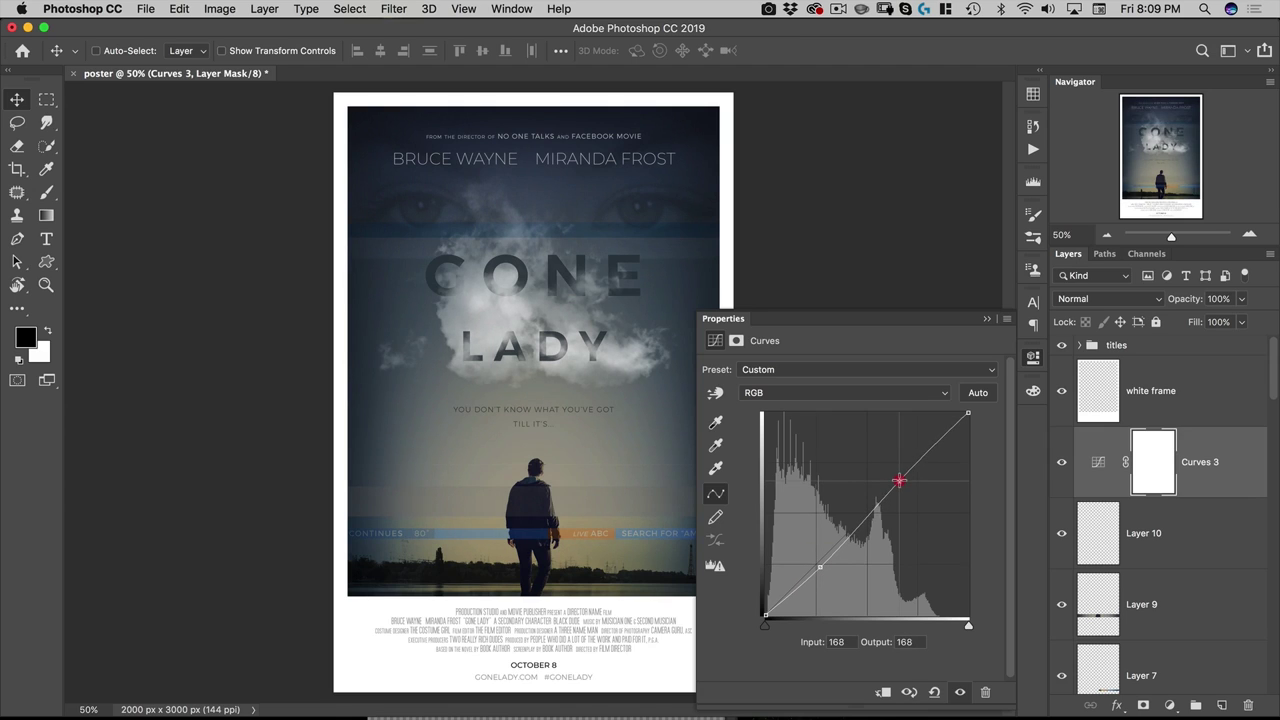
drag(898, 483, 897, 481)
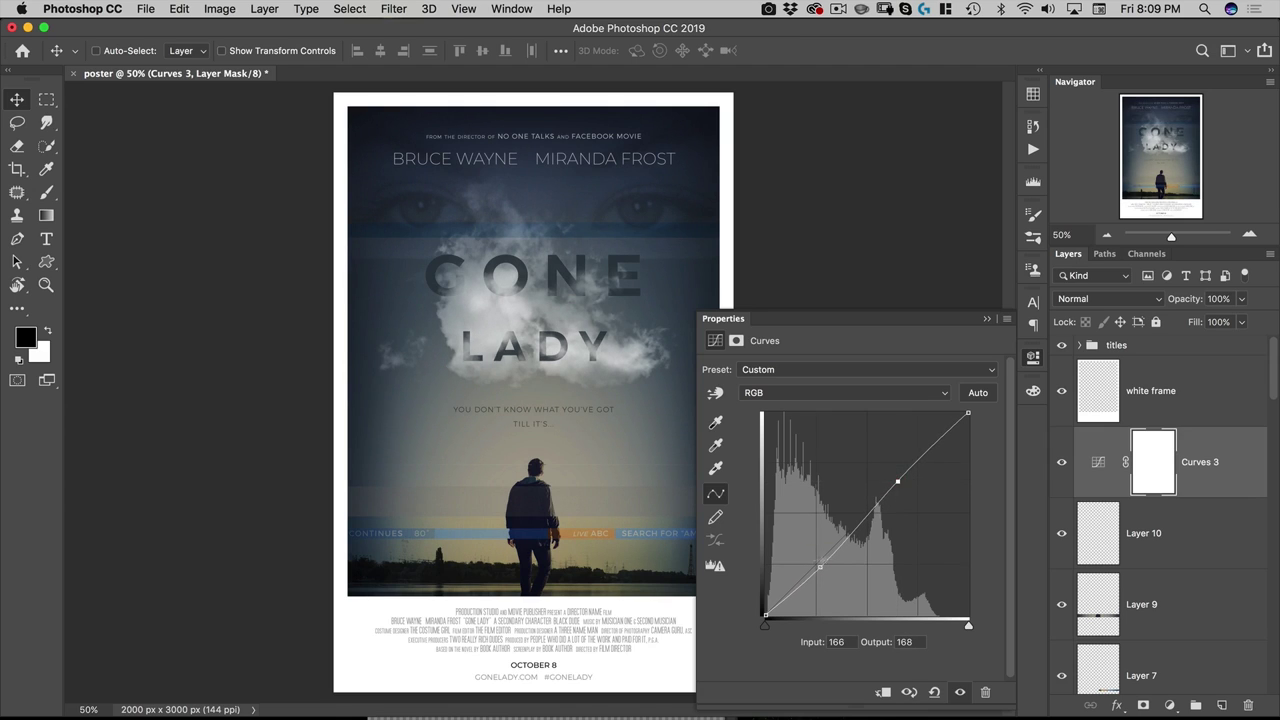
click(819, 567)
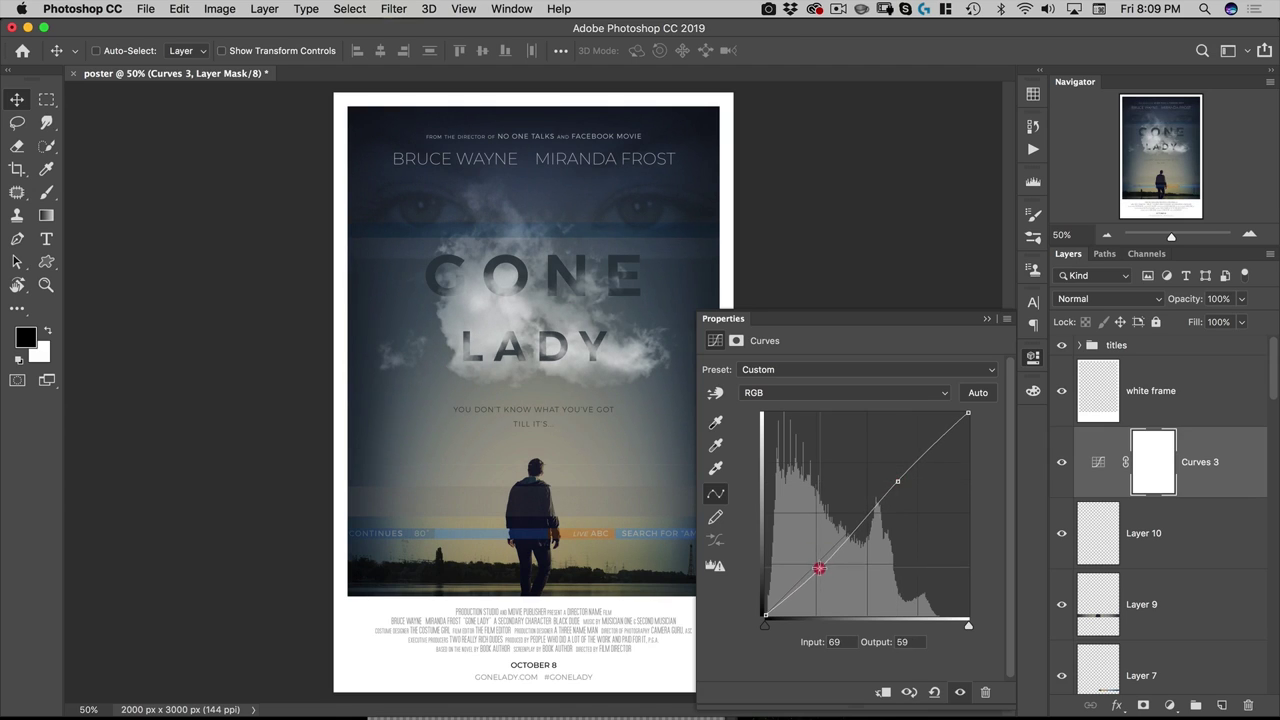
In the Blue channel of the new Curves layer, raise the black point slightly and lower the white point's output to 246.
click(800, 393)
click(786, 433)
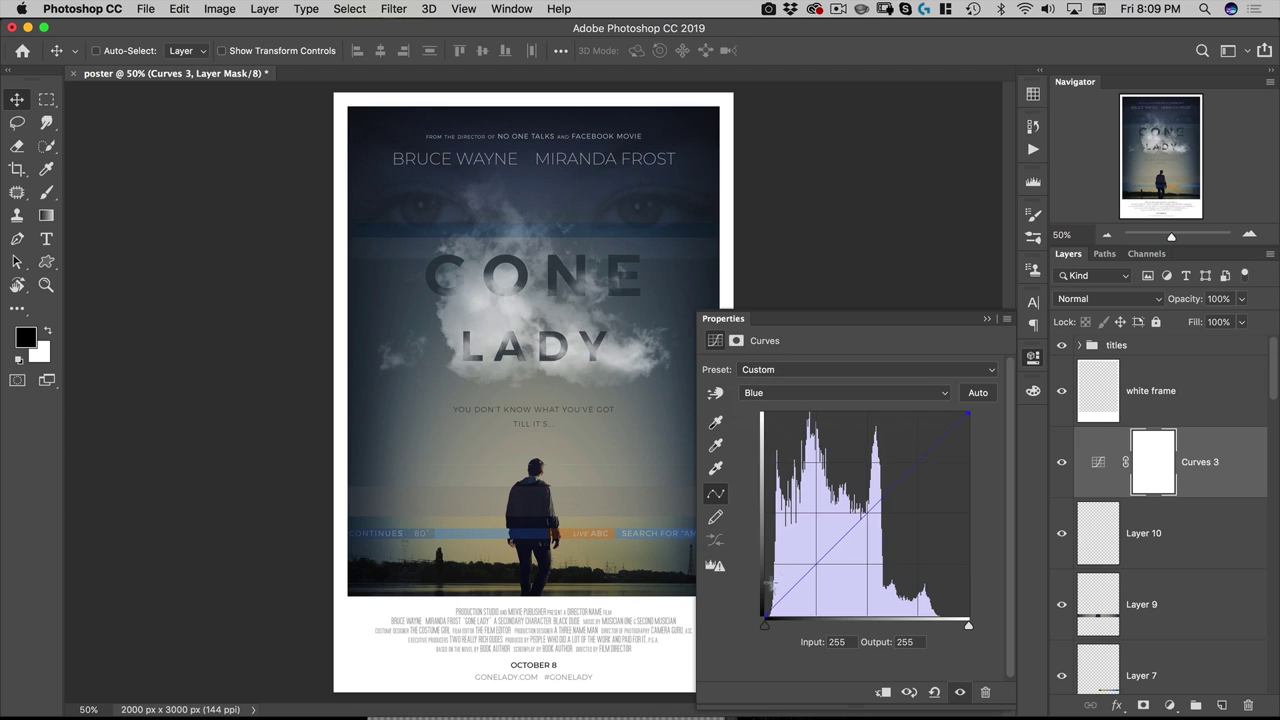
drag(766, 614, 764, 610)
drag(970, 413, 974, 420)
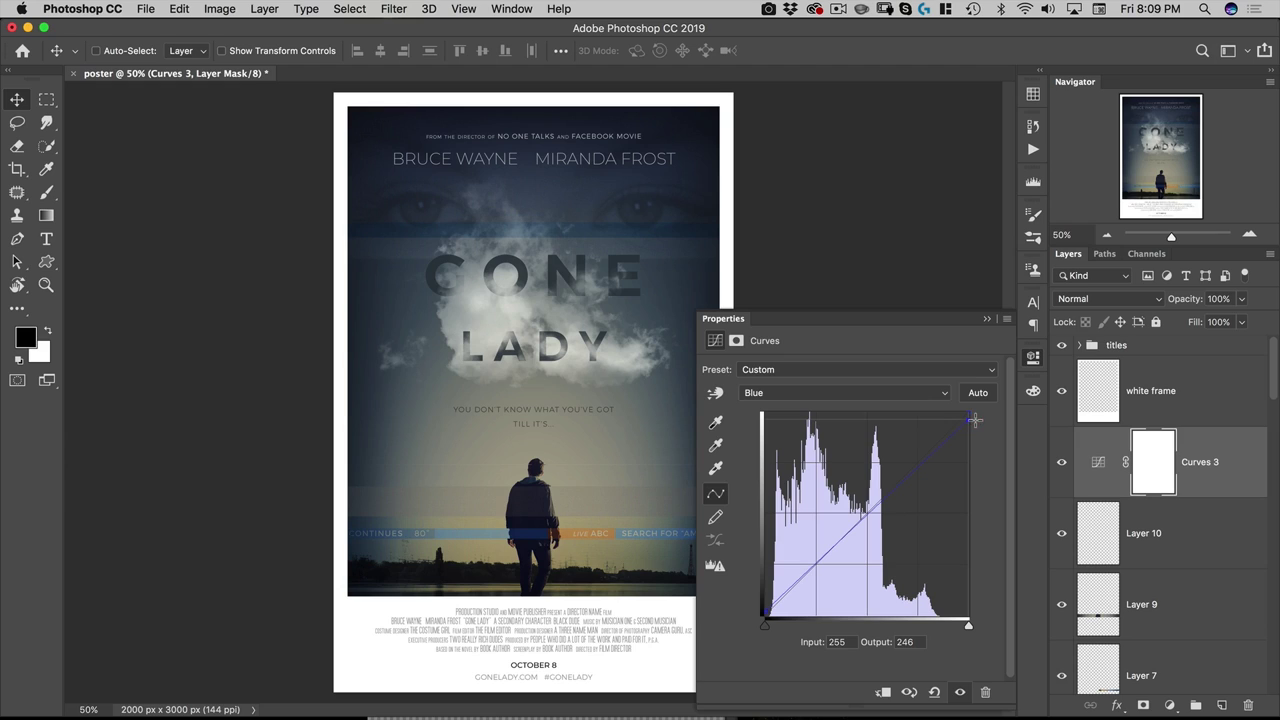
click(1034, 358)
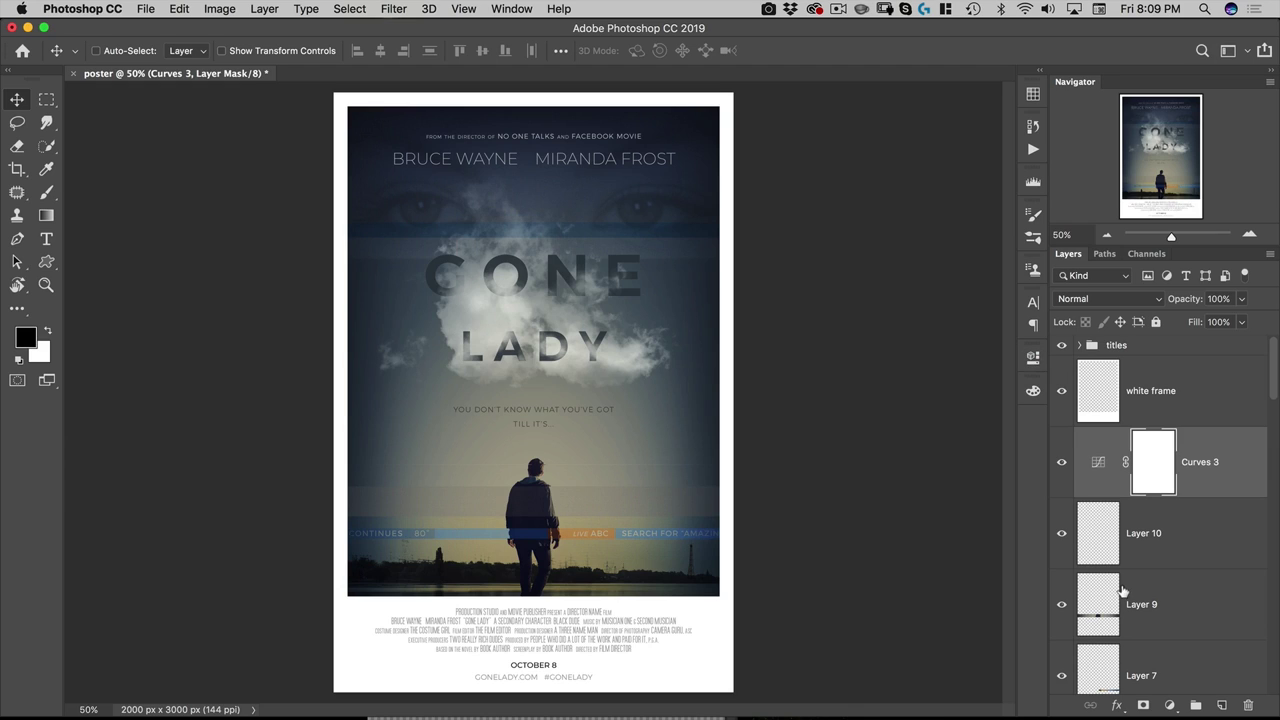
Set the saturation of the shoreline layer's Hue/Saturation smart filter to -100.
scroll(1122, 592, down, 10)
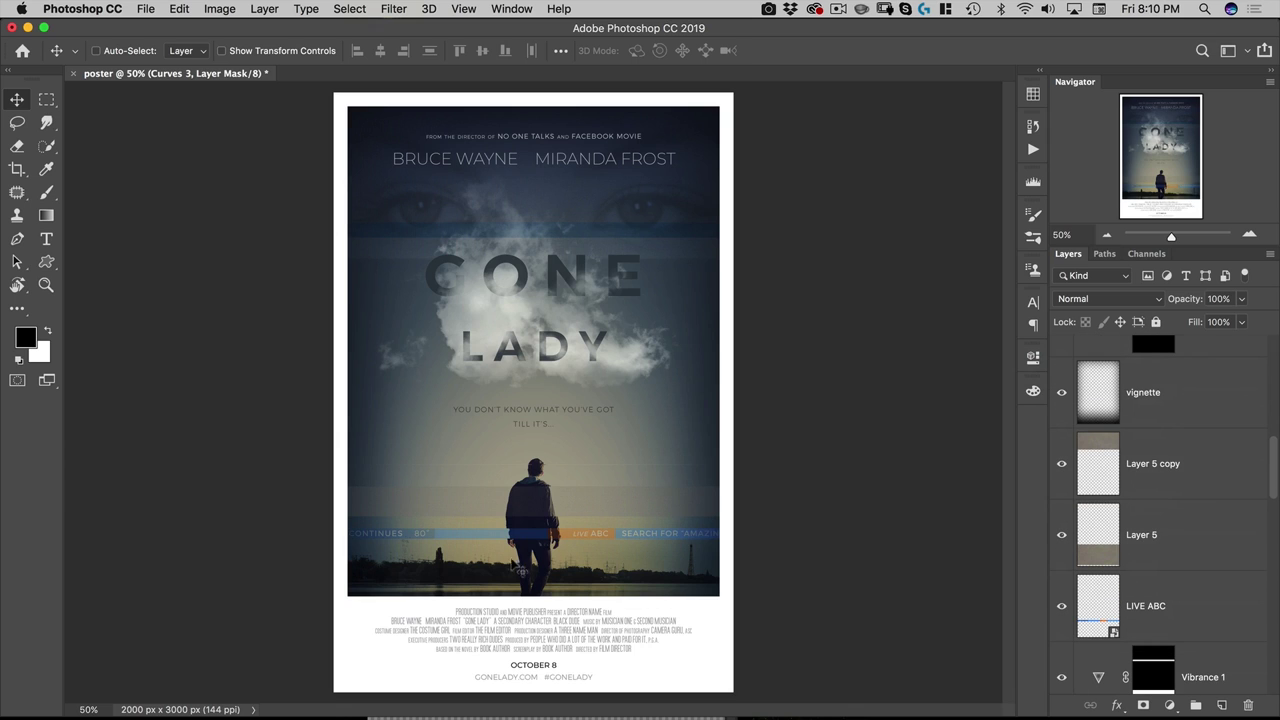
scroll(1228, 594, down, 10)
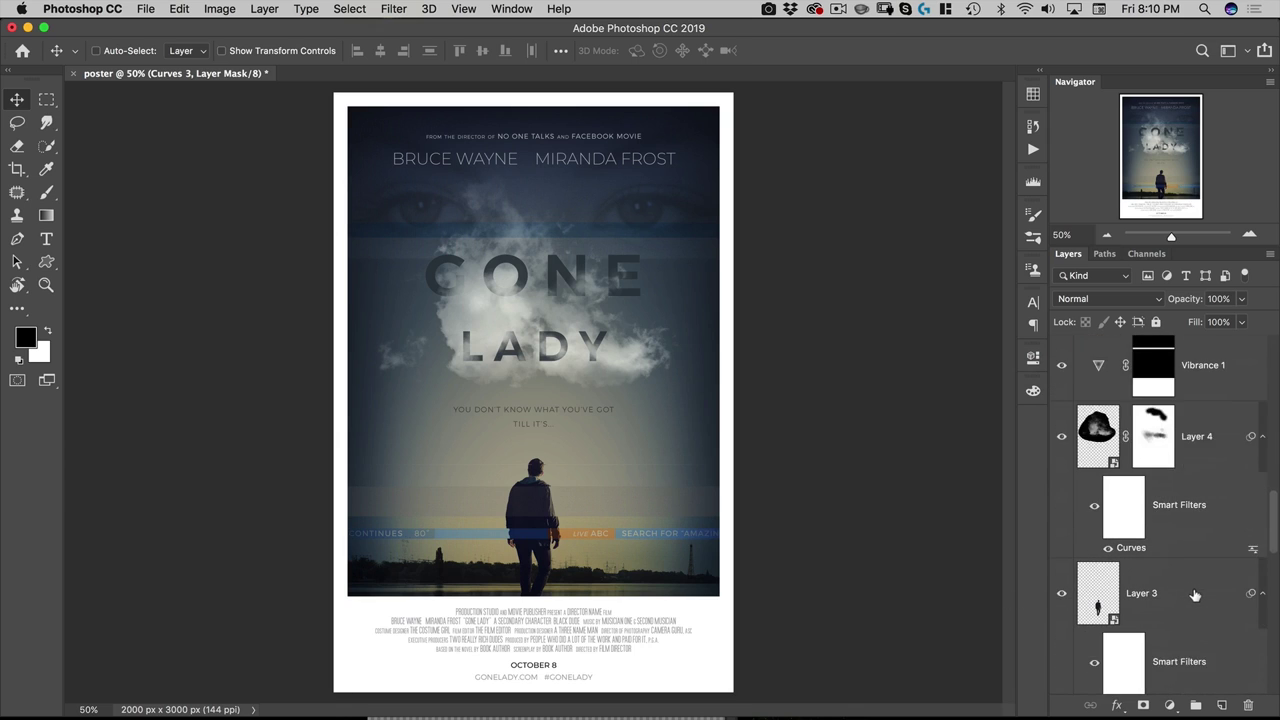
scroll(1194, 596, down, 3)
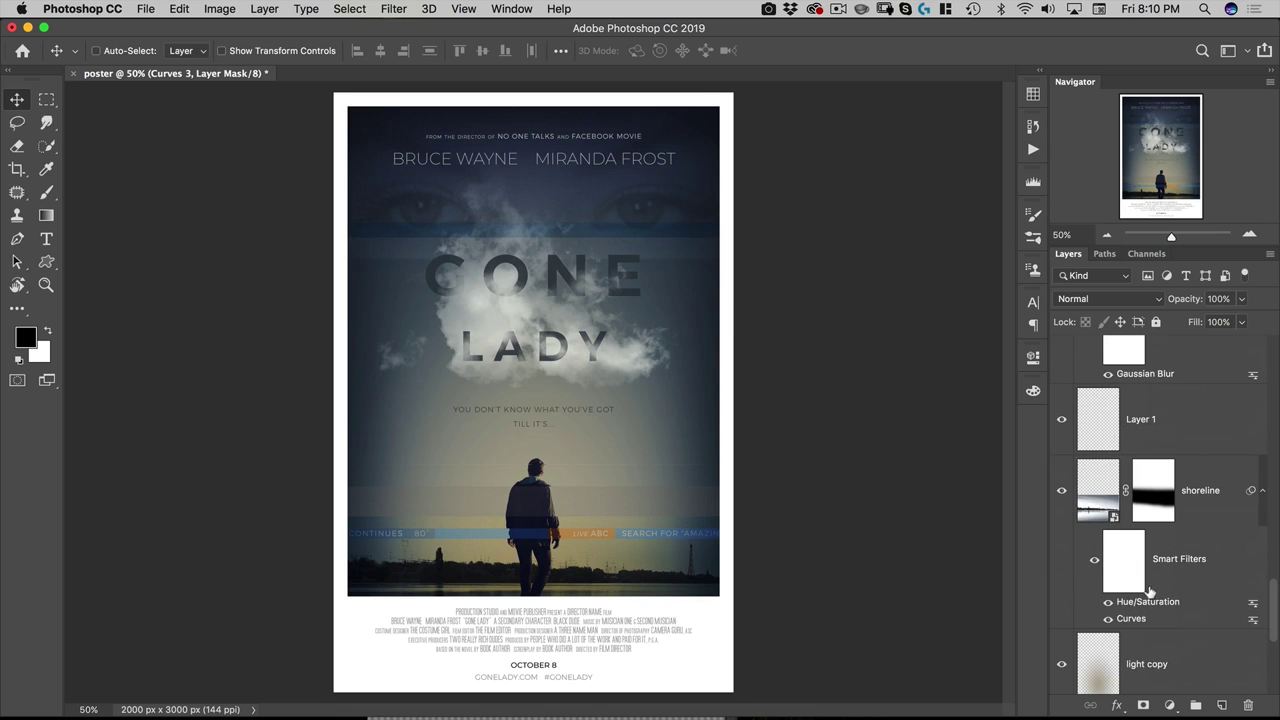
double_click(1122, 603)
drag(529, 305, 338, 298)
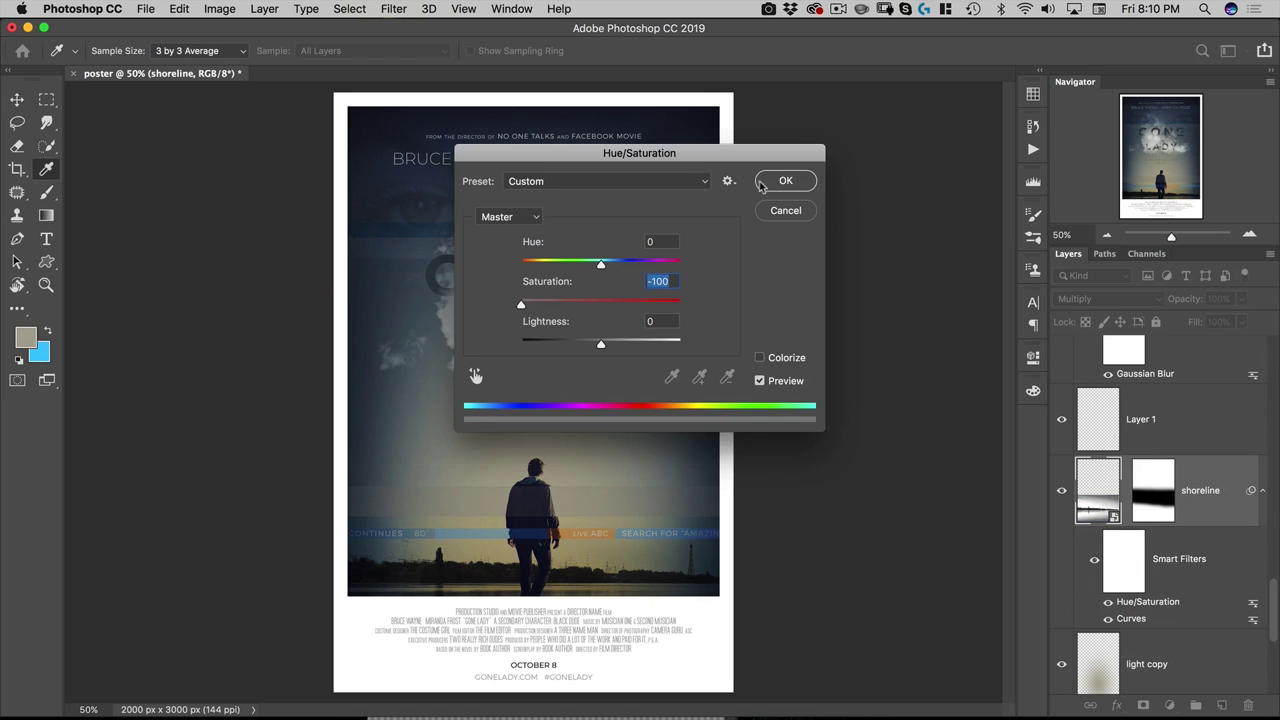
click(789, 180)
scroll(1251, 588, up, 10)
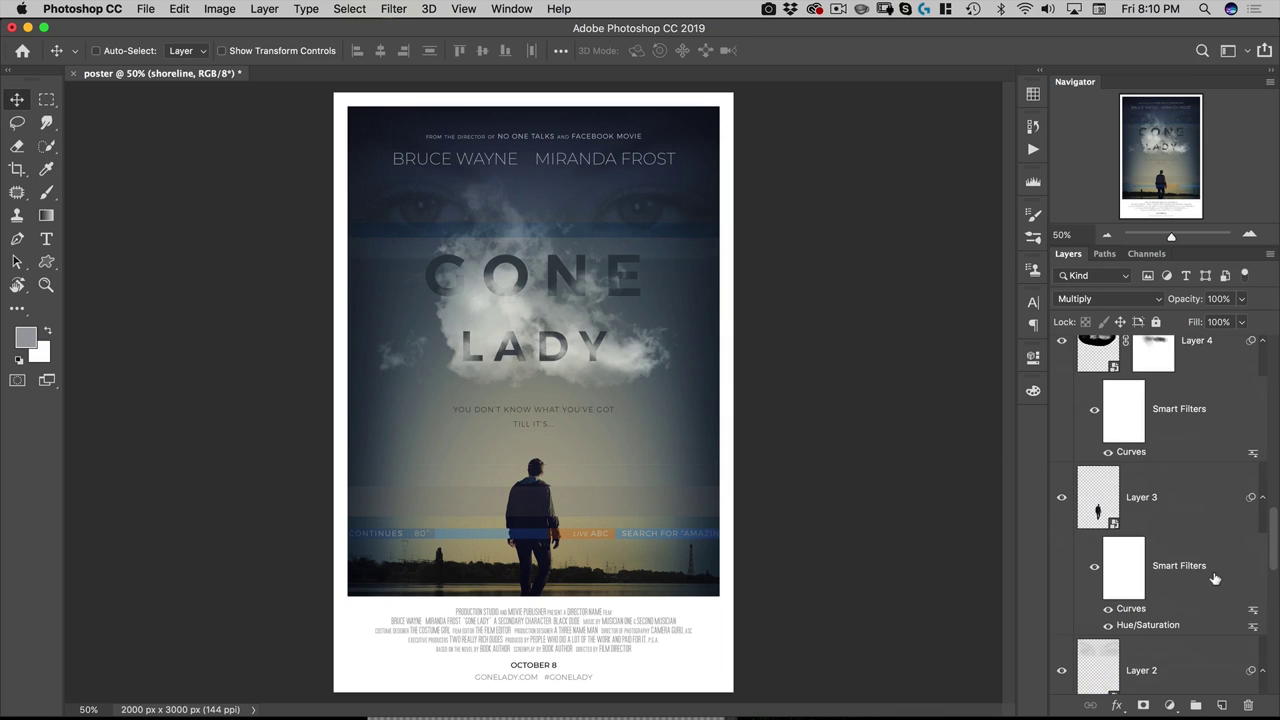